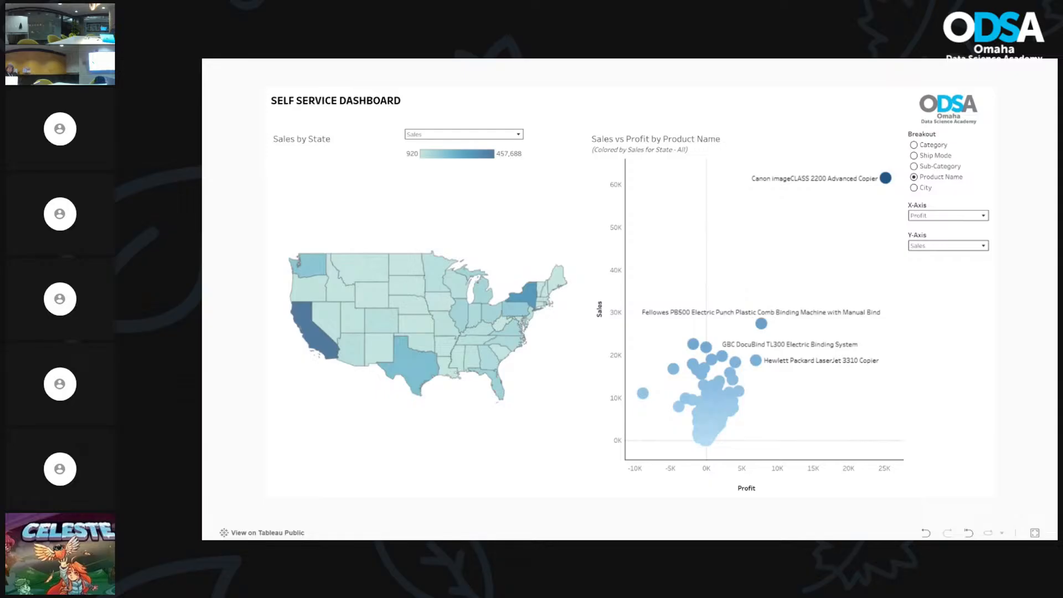
Step: Glance at the Class 7 slides, return to the dashboard, and exit full screen
{"action": "key", "text": "alt+Tab"}
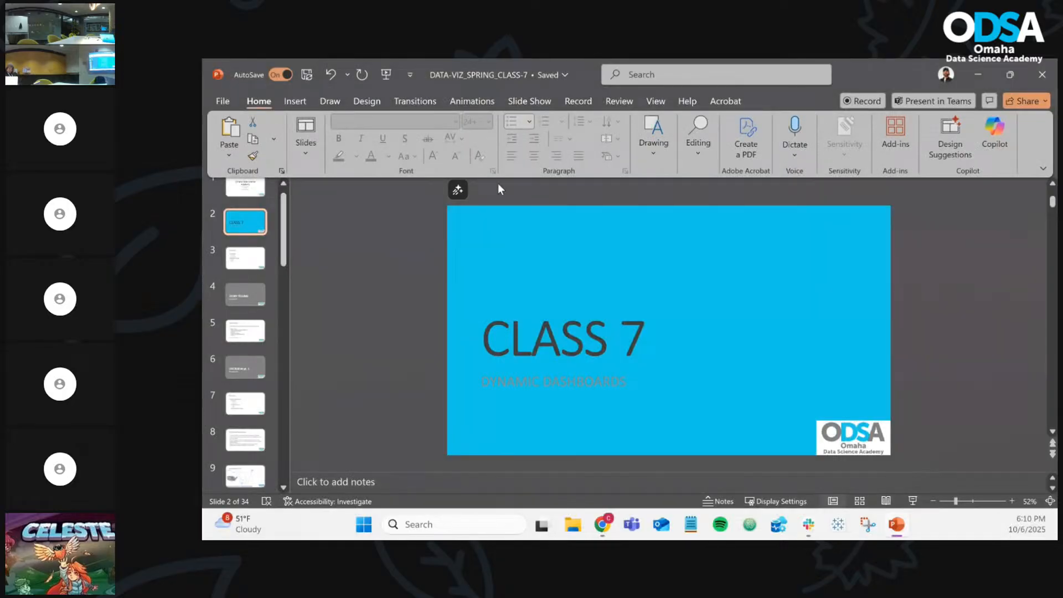
{"action": "key", "text": "alt+Tab"}
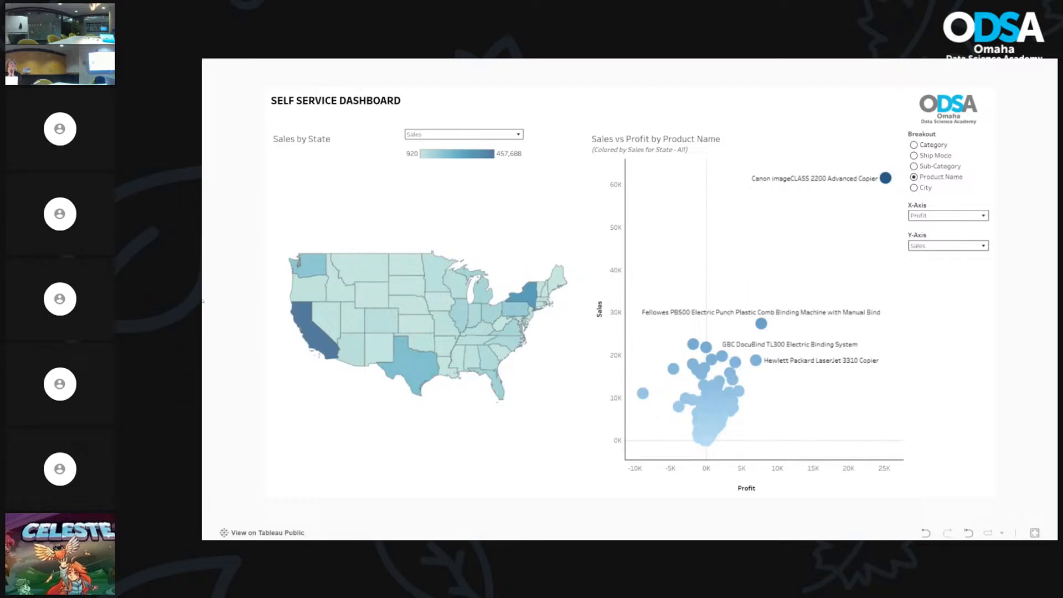
{"action": "key", "text": "Escape"}
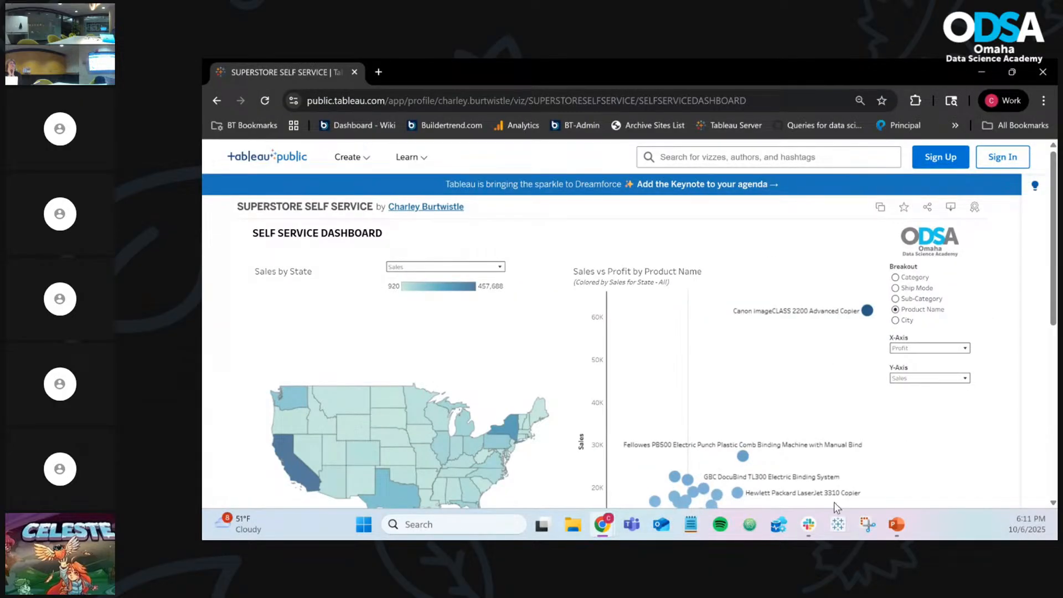
Step: Search for Tableau, dismiss the results, and bring the Tableau Desktop window over the browser
{"action": "left_click", "coordinate": [416, 525]}
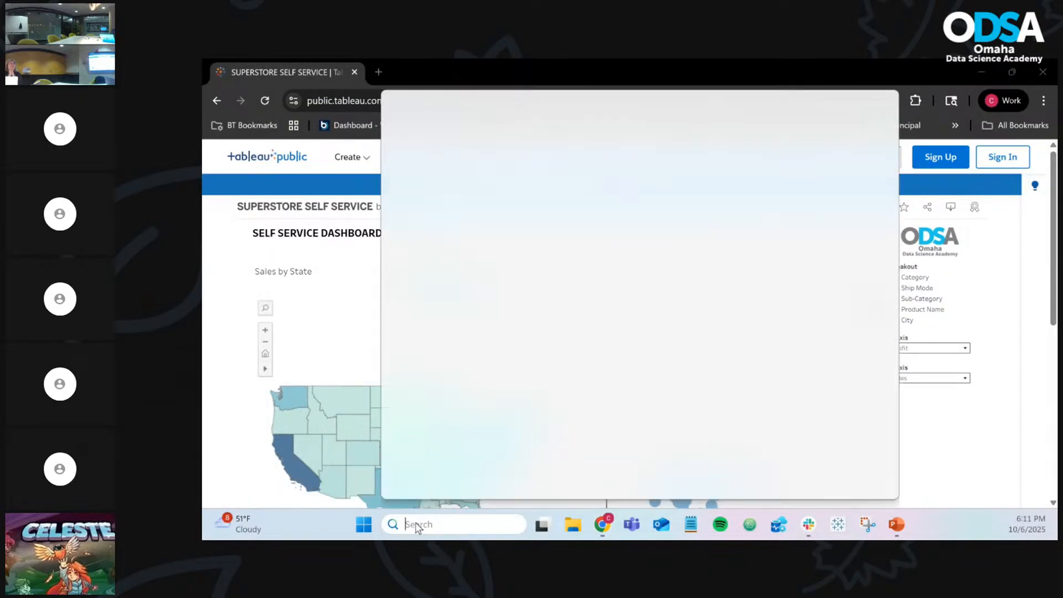
{"action": "type", "text": "tab"}
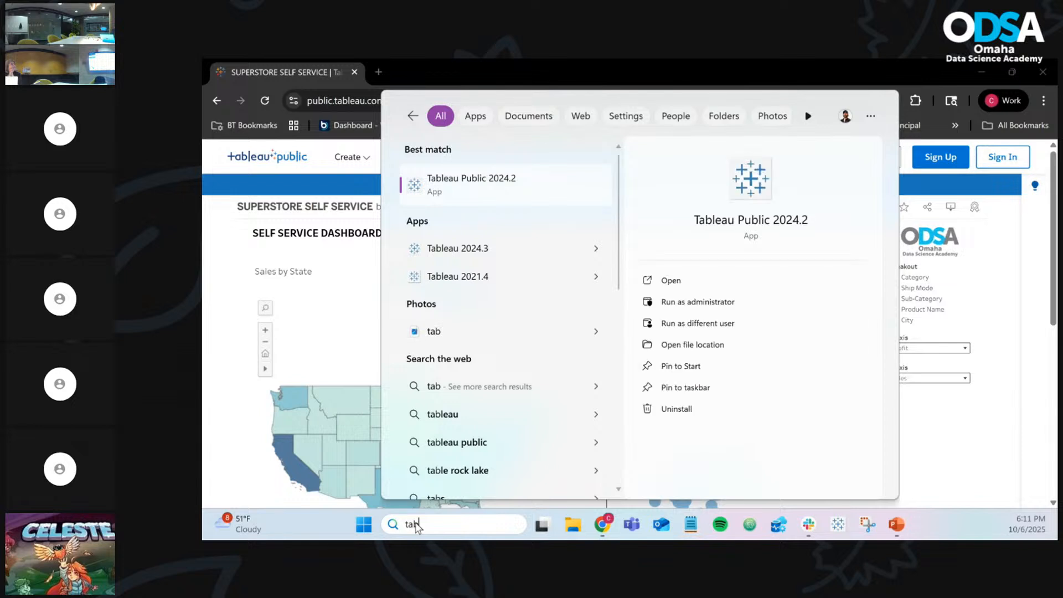
{"action": "key", "text": "Escape"}
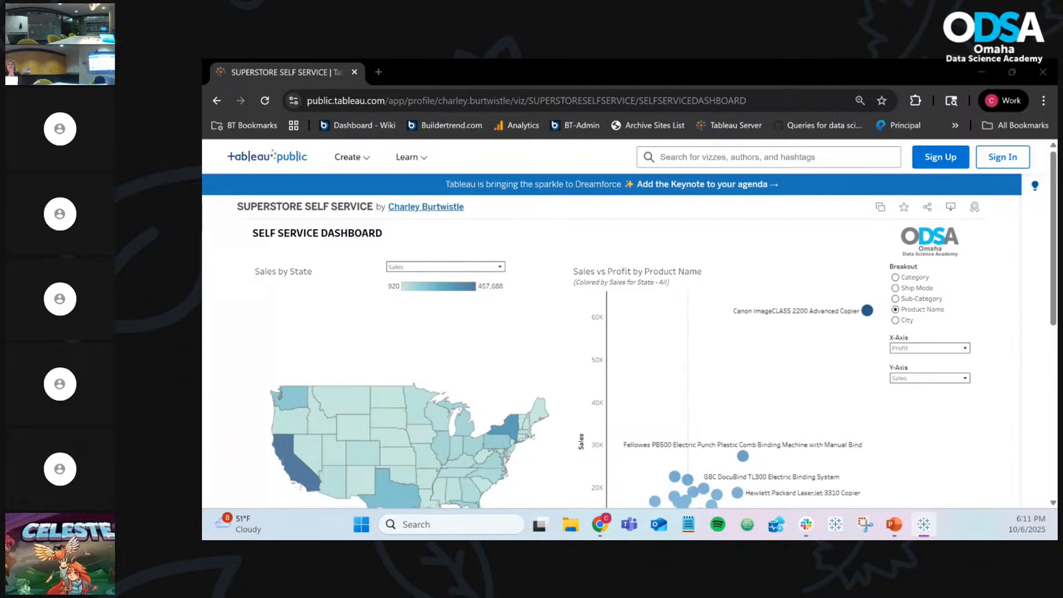
{"action": "left_click_drag", "start_coordinate": [203, 78], "coordinate": [614, 60]}
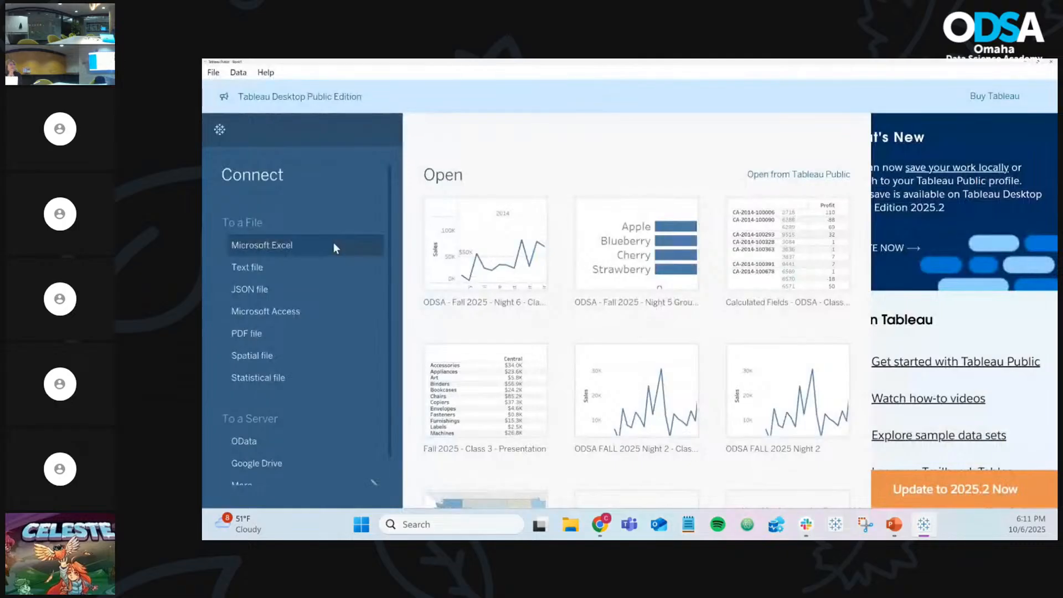
Step: Connect to the 'DO NOT LOSE SUPER STORE DATA' Excel file and add its Orders table
{"action": "left_click", "coordinate": [333, 243]}
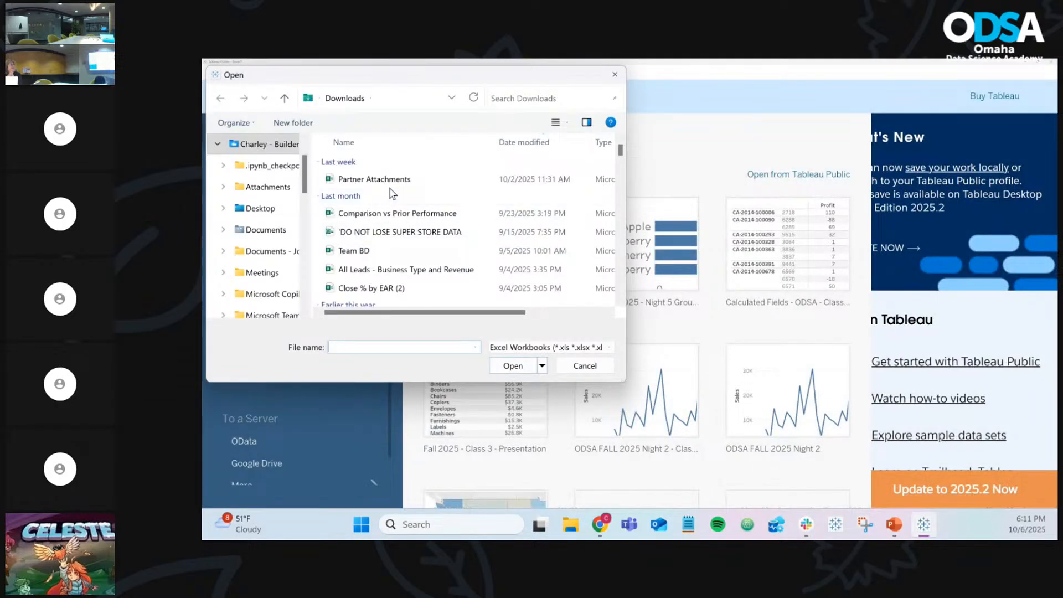
{"action": "double_click", "coordinate": [434, 231]}
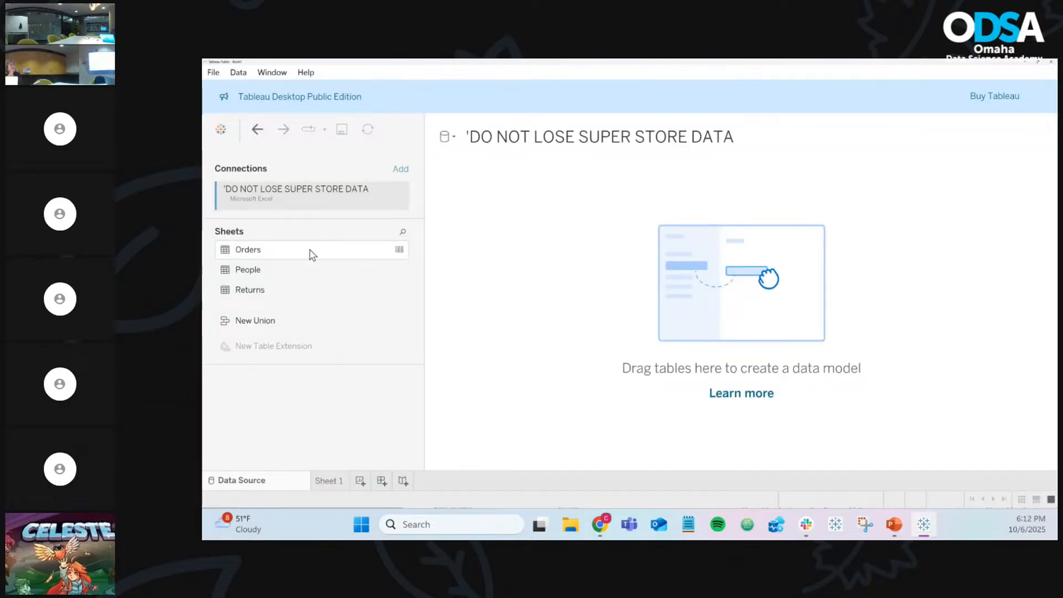
{"action": "left_click_drag", "start_coordinate": [311, 254], "coordinate": [546, 258]}
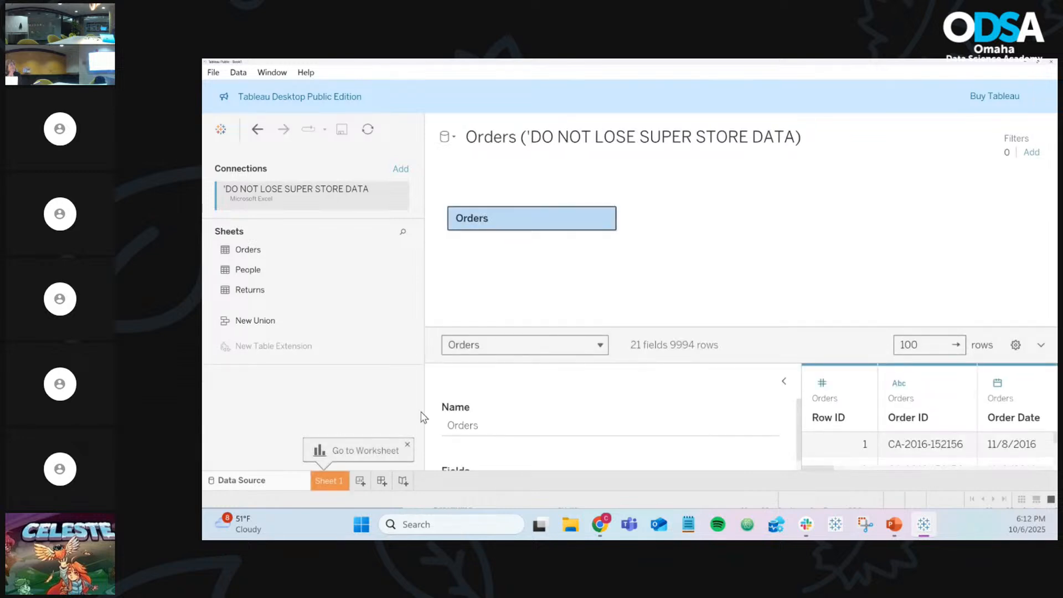
Step: Go to the blank Sheet 1 worksheet, then show the Chrome window previews
{"action": "left_click", "coordinate": [332, 480]}
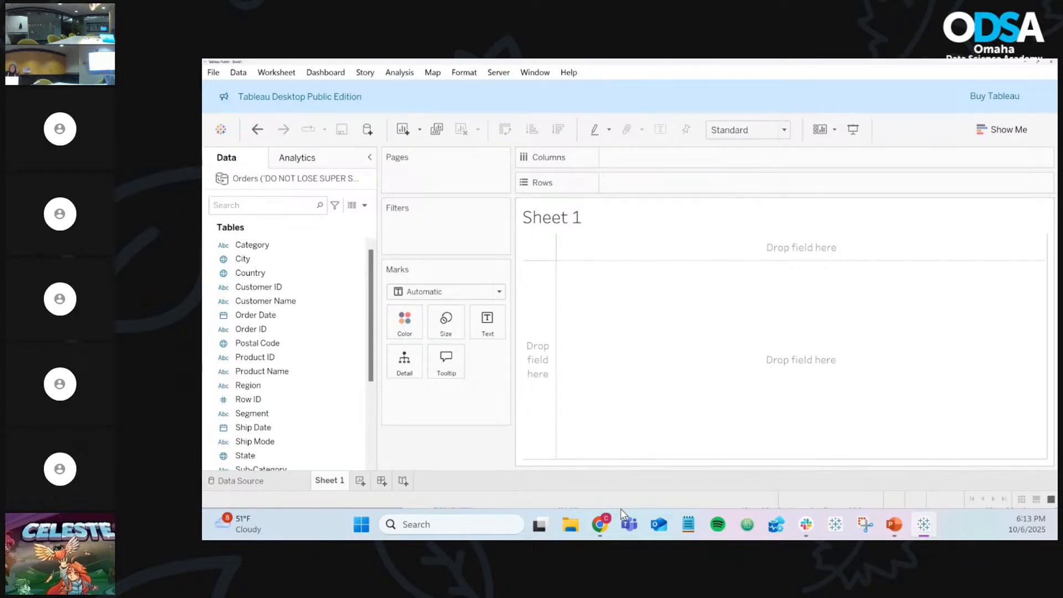
{"action": "left_click", "coordinate": [606, 522]}
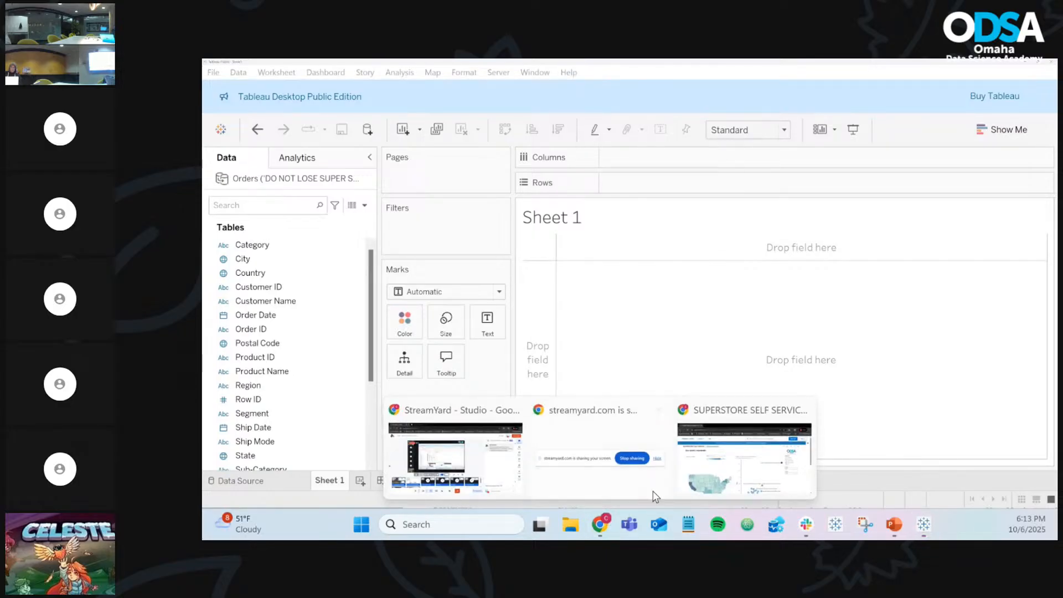
Step: Bring up the published SUPERSTORE SELF SERVICE dashboard in Chrome and scroll through it
{"action": "left_click", "coordinate": [720, 477]}
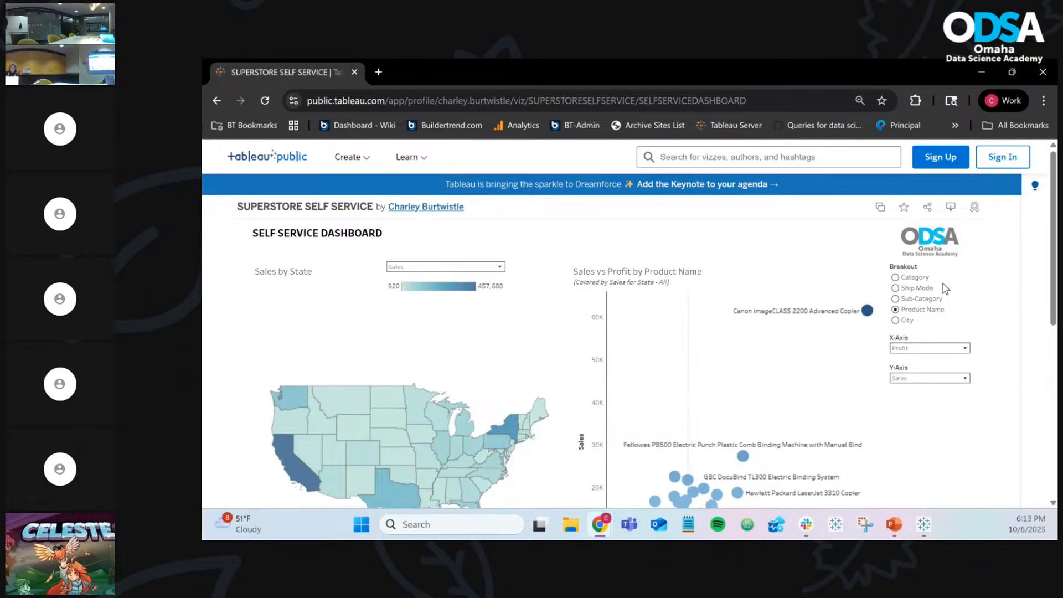
{"action": "scroll", "coordinate": [946, 288], "scroll_direction": "down", "scroll_amount": 1}
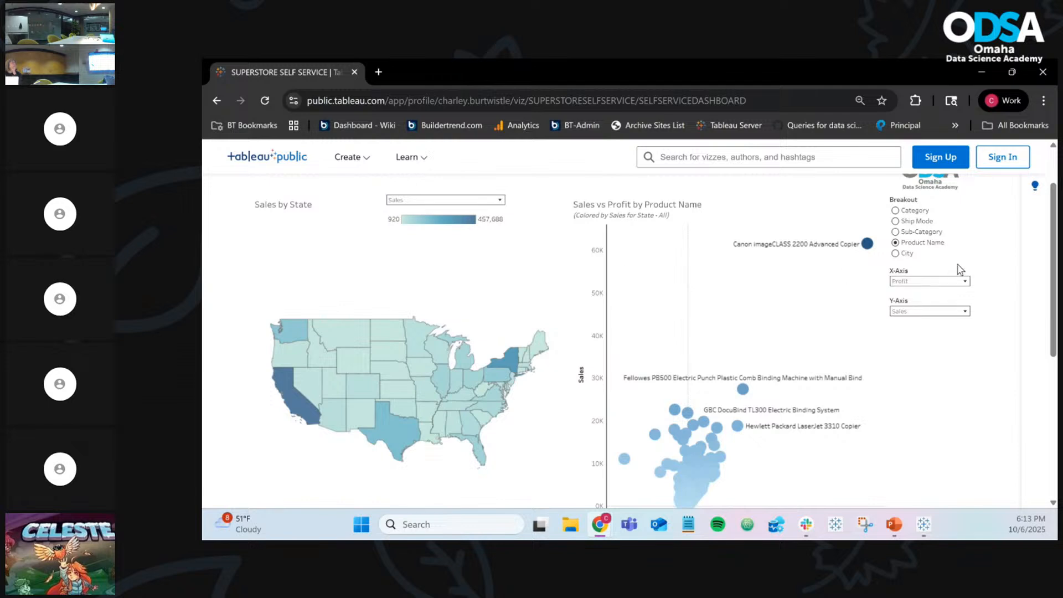
{"action": "scroll", "coordinate": [839, 401], "scroll_direction": "down", "scroll_amount": 1}
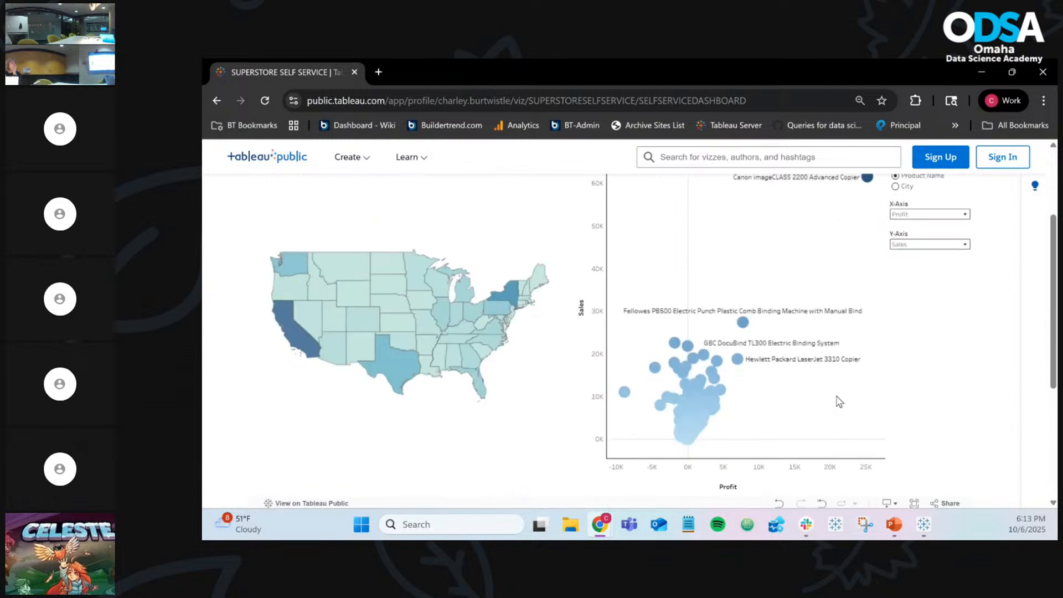
{"action": "scroll", "coordinate": [917, 344], "scroll_direction": "up", "scroll_amount": 1}
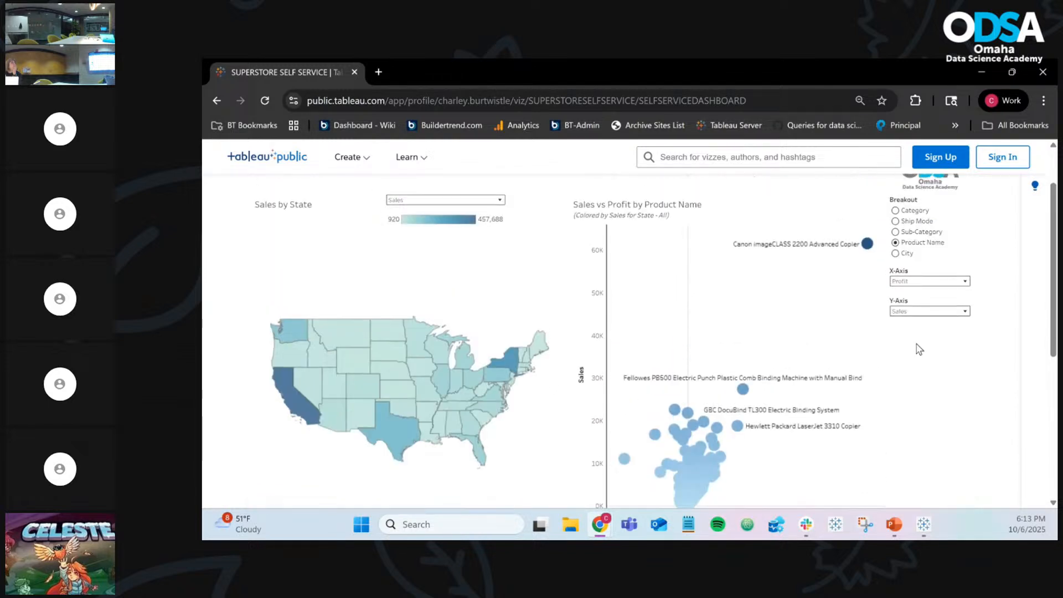
Step: Set the dashboard breakout to Category and the X-axis to Avg. Discount, then return to Tableau Desktop
{"action": "mouse_move", "coordinate": [709, 472]}
{"action": "mouse_move", "coordinate": [777, 370]}
{"action": "left_click", "coordinate": [894, 211]}
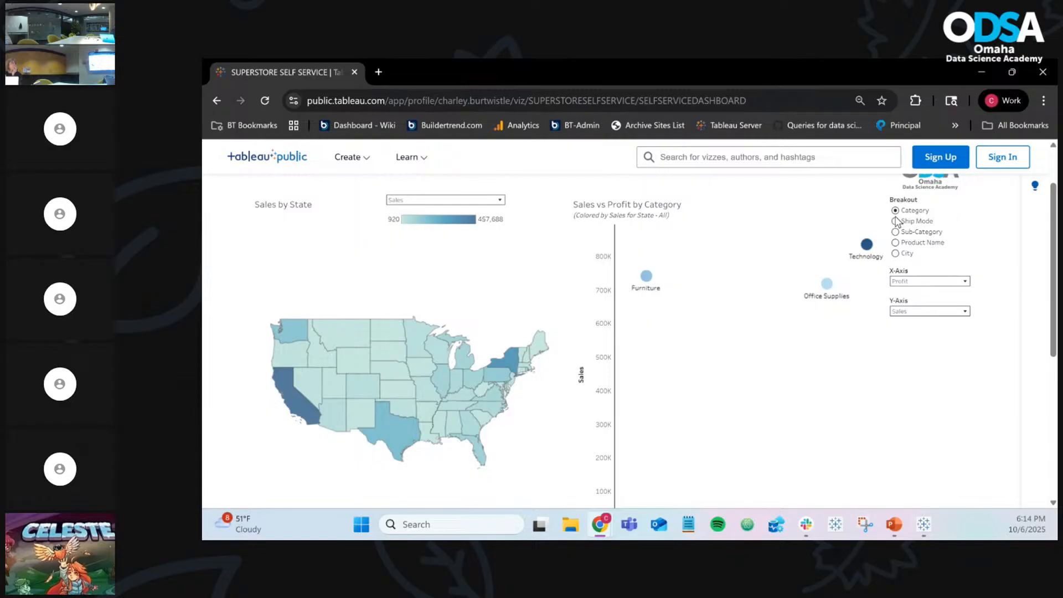
{"action": "left_click", "coordinate": [912, 283]}
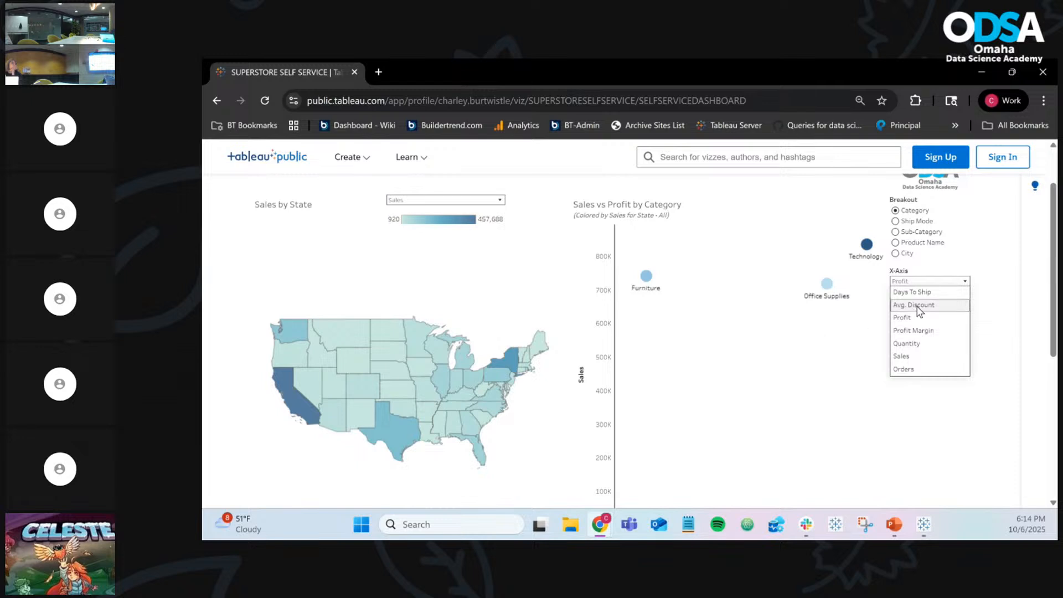
{"action": "left_click", "coordinate": [915, 305]}
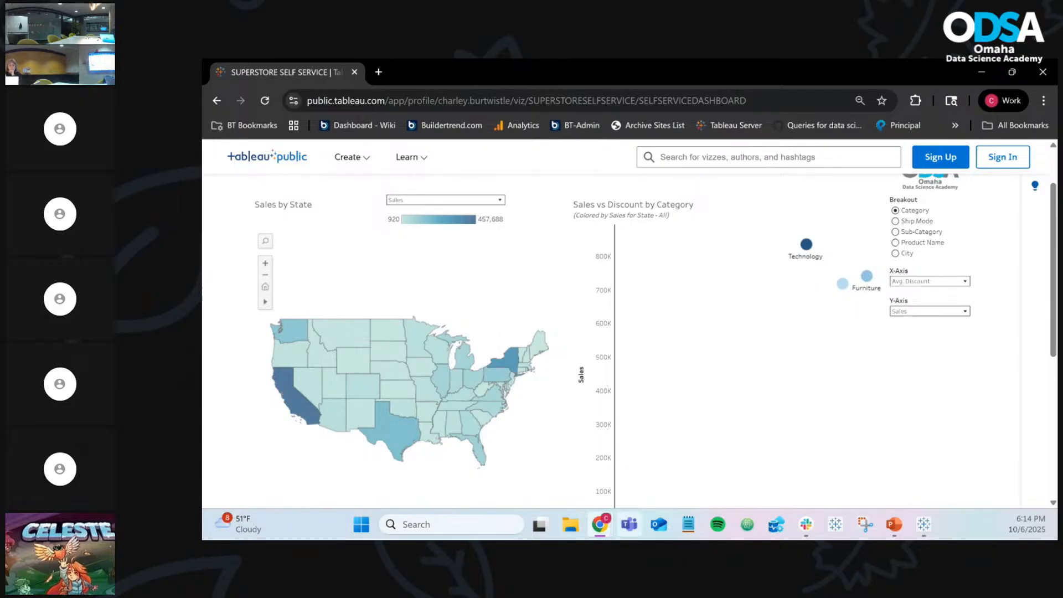
{"action": "left_click", "coordinate": [924, 524]}
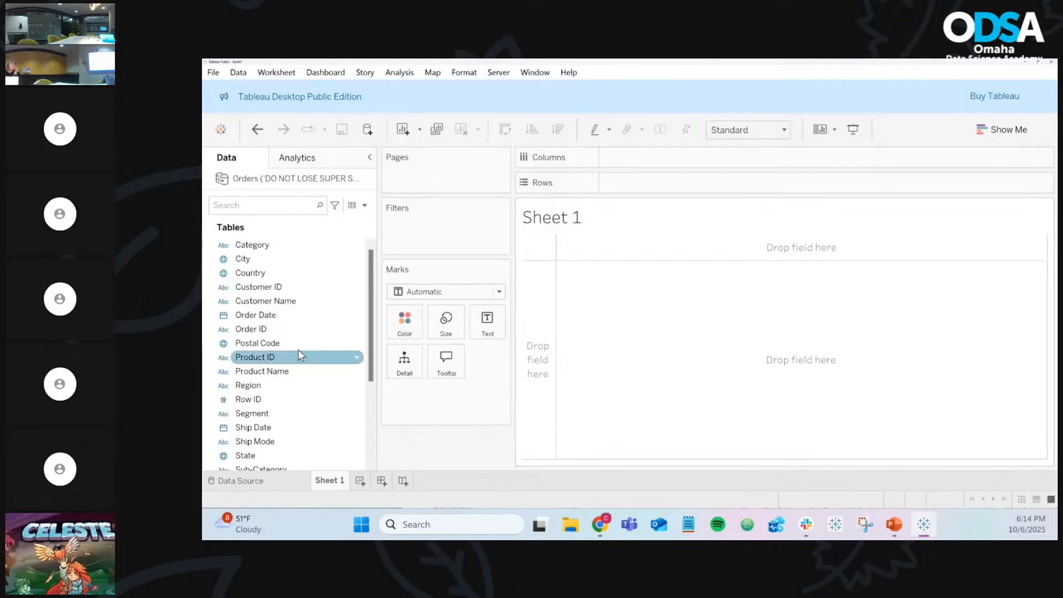
Step: Put Sales on Columns and Profit on Rows, with Category on both Detail and Label
{"action": "scroll", "coordinate": [298, 352], "scroll_direction": "down", "scroll_amount": 3}
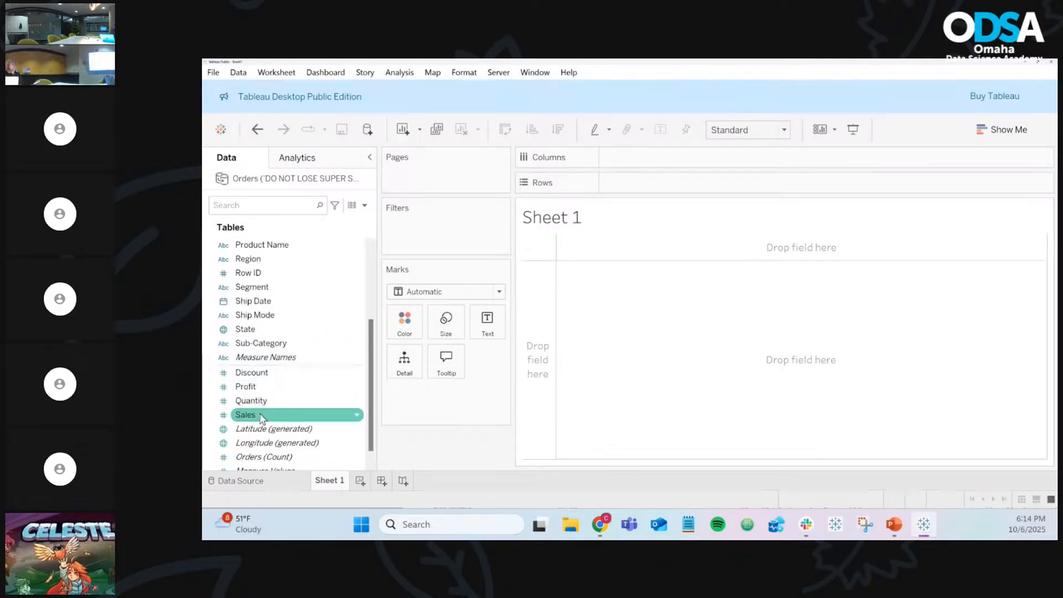
{"action": "mouse_move", "coordinate": [247, 415]}
{"action": "left_mouse_down"}
{"action": "mouse_move", "coordinate": [462, 350]}
{"action": "mouse_move", "coordinate": [606, 223]}
{"action": "mouse_move", "coordinate": [649, 158]}
{"action": "left_mouse_up"}
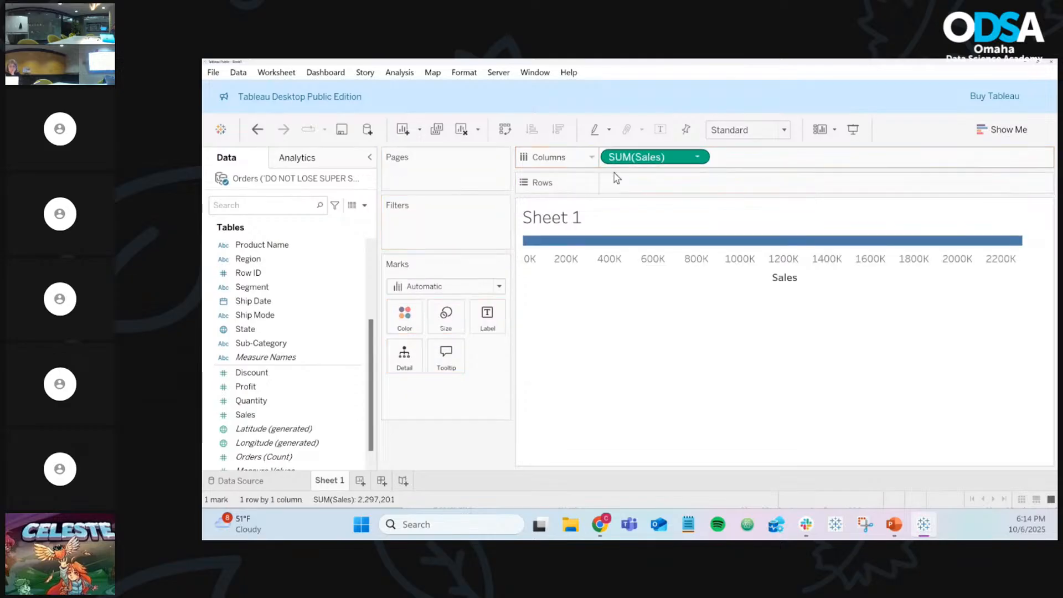
{"action": "left_click_drag", "start_coordinate": [266, 387], "coordinate": [651, 190]}
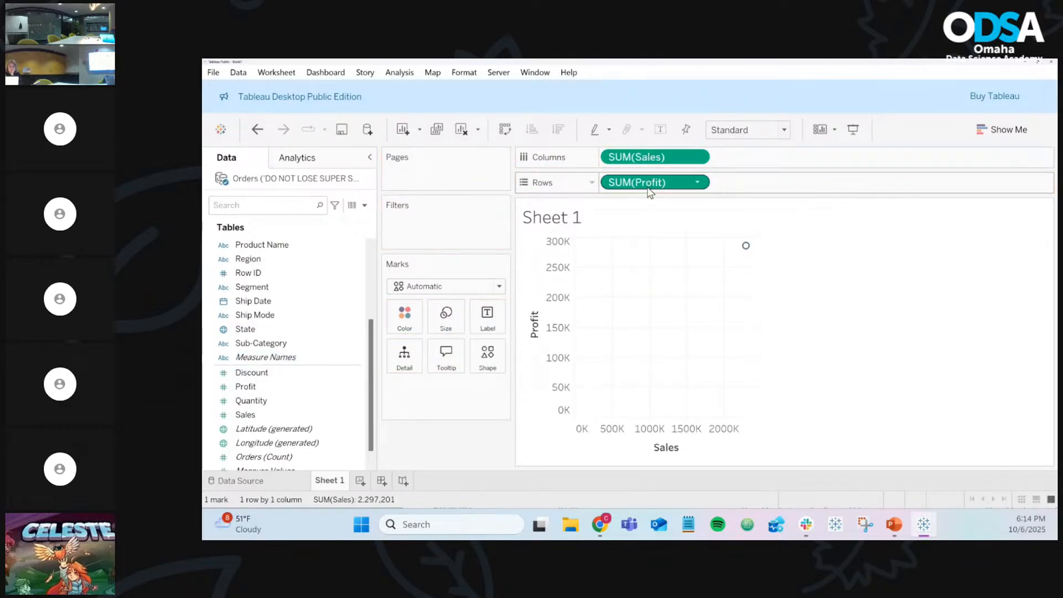
{"action": "scroll", "coordinate": [277, 331], "scroll_direction": "up", "scroll_amount": 3}
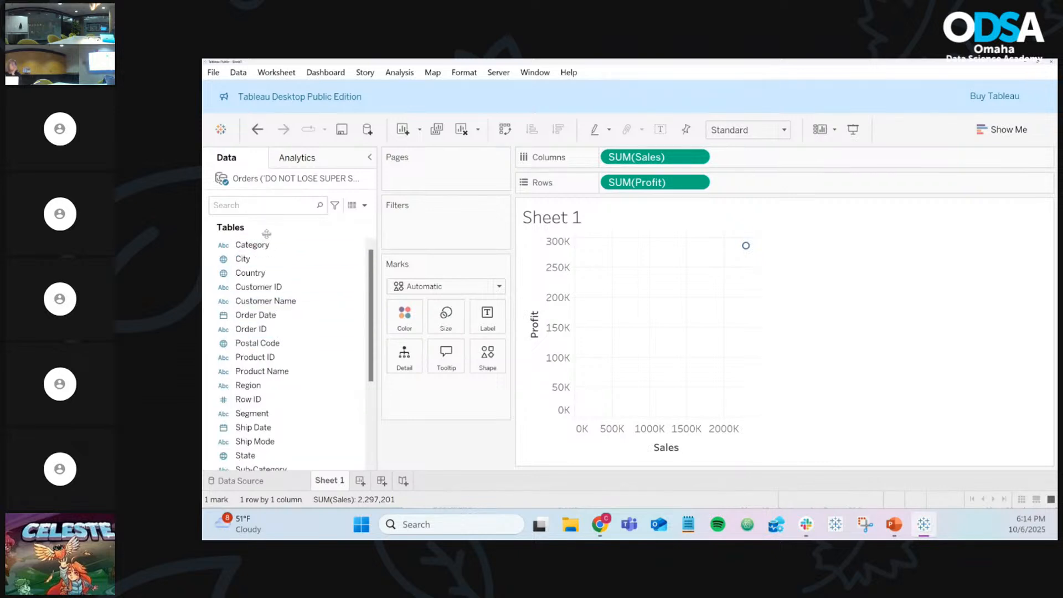
{"action": "left_click_drag", "start_coordinate": [267, 245], "coordinate": [404, 356]}
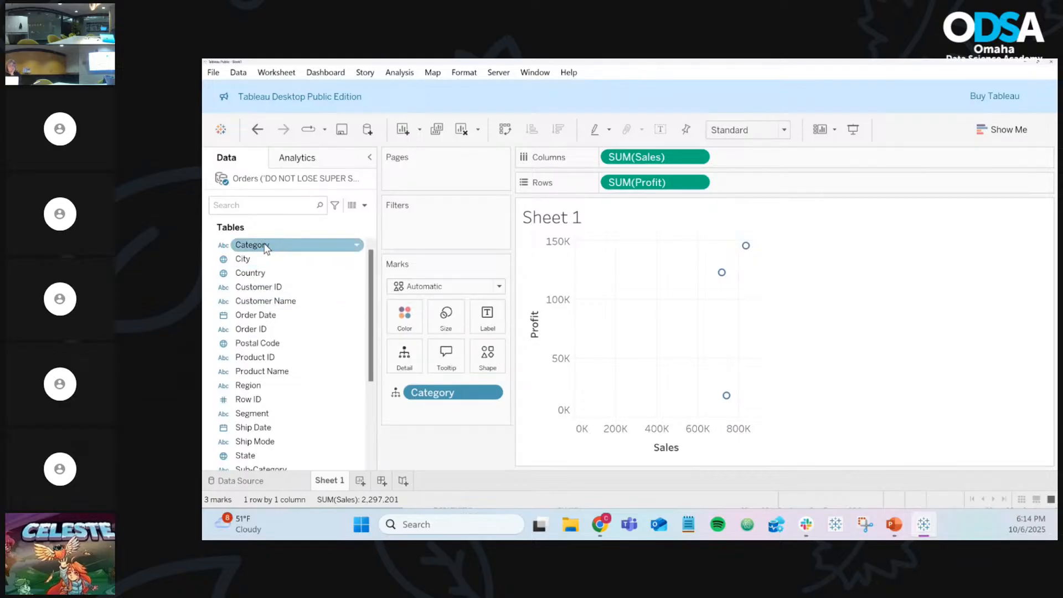
{"action": "left_click_drag", "start_coordinate": [262, 248], "coordinate": [486, 320]}
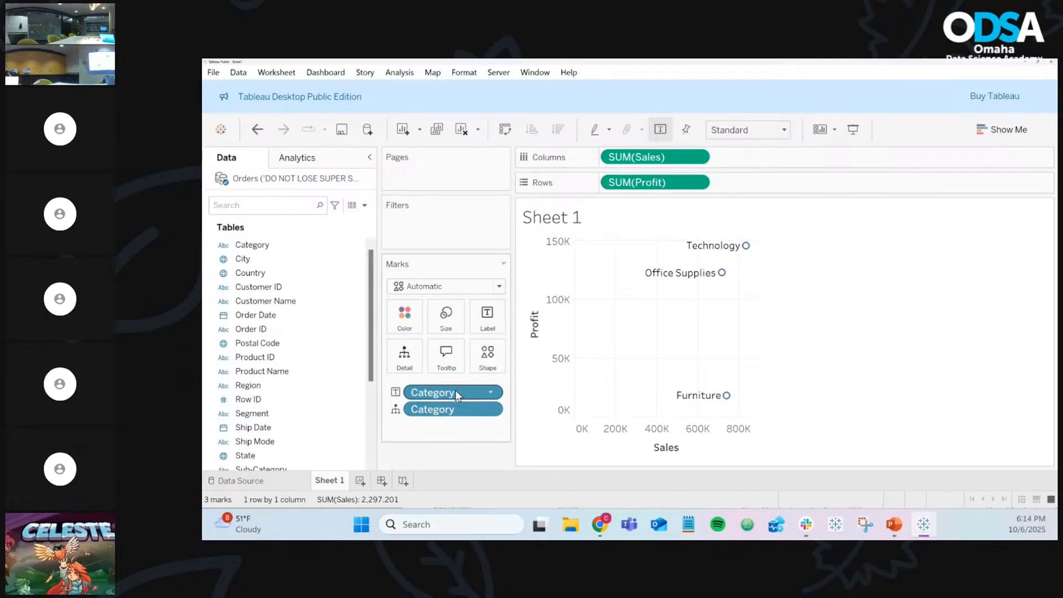
Step: Add three blank worksheets and select Sheet 2
{"action": "left_click", "coordinate": [360, 481]}
{"action": "left_click", "coordinate": [398, 481]}
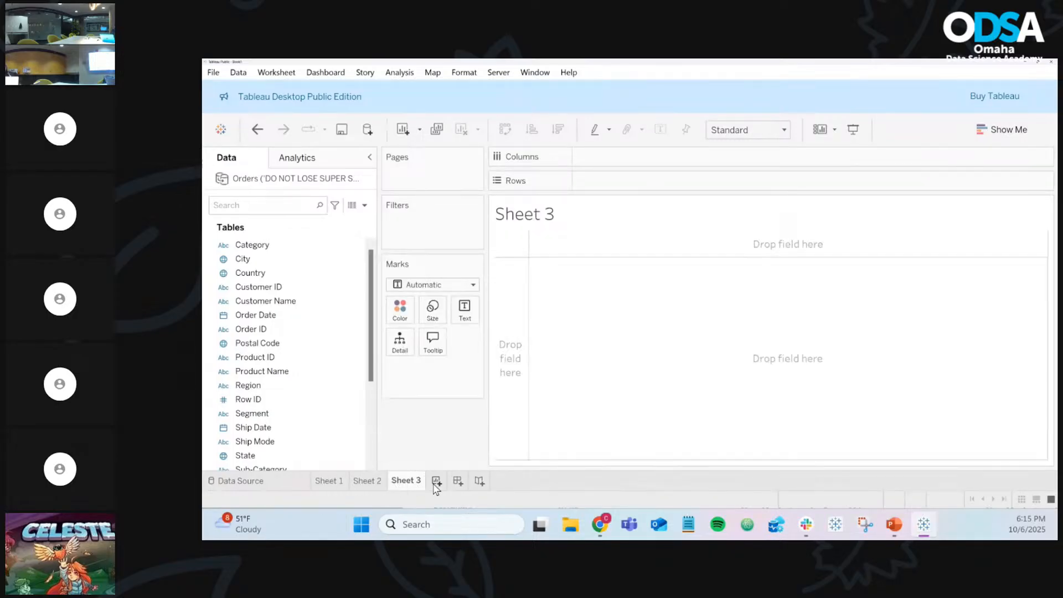
{"action": "left_click", "coordinate": [435, 481]}
{"action": "left_click", "coordinate": [385, 482]}
{"action": "right_click", "coordinate": [385, 482]}
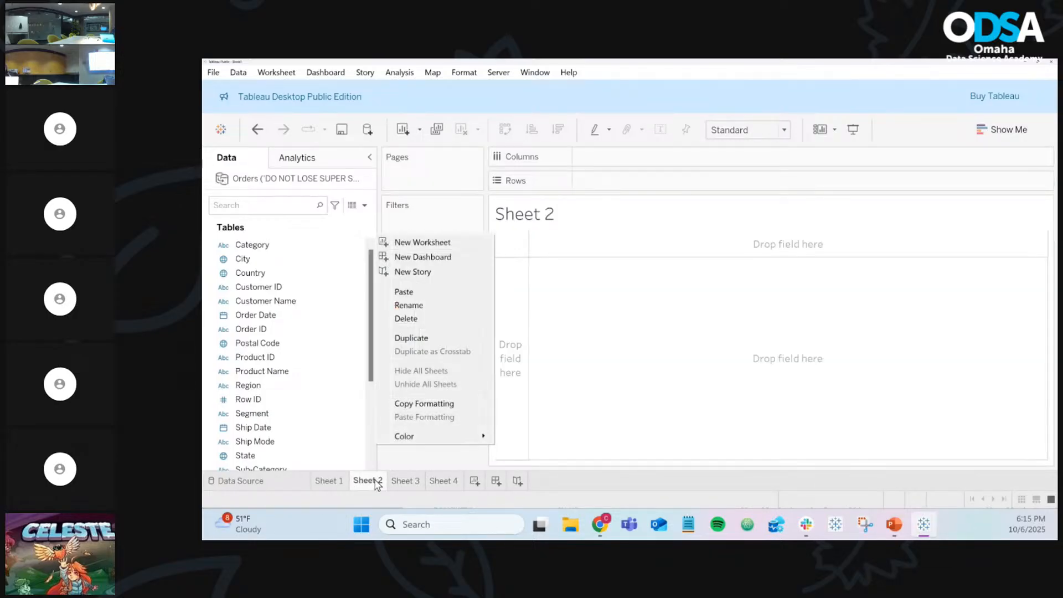
{"action": "key", "text": "Escape"}
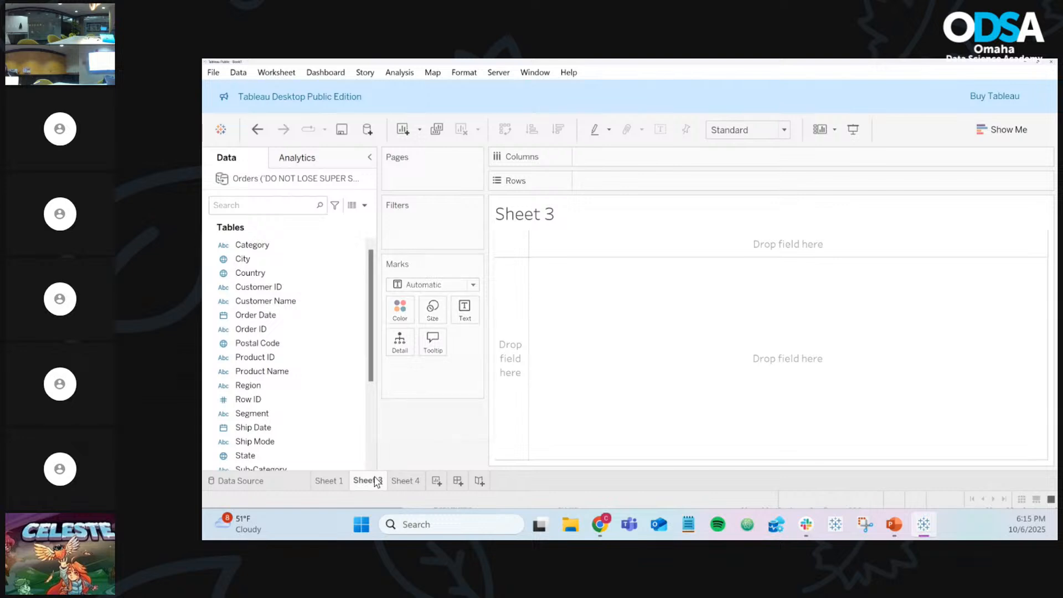
Step: Delete Sheet 3 and Sheet 4, leaving just Sheet 1's scatter
{"action": "right_click", "coordinate": [367, 481]}
{"action": "left_click", "coordinate": [422, 315]}
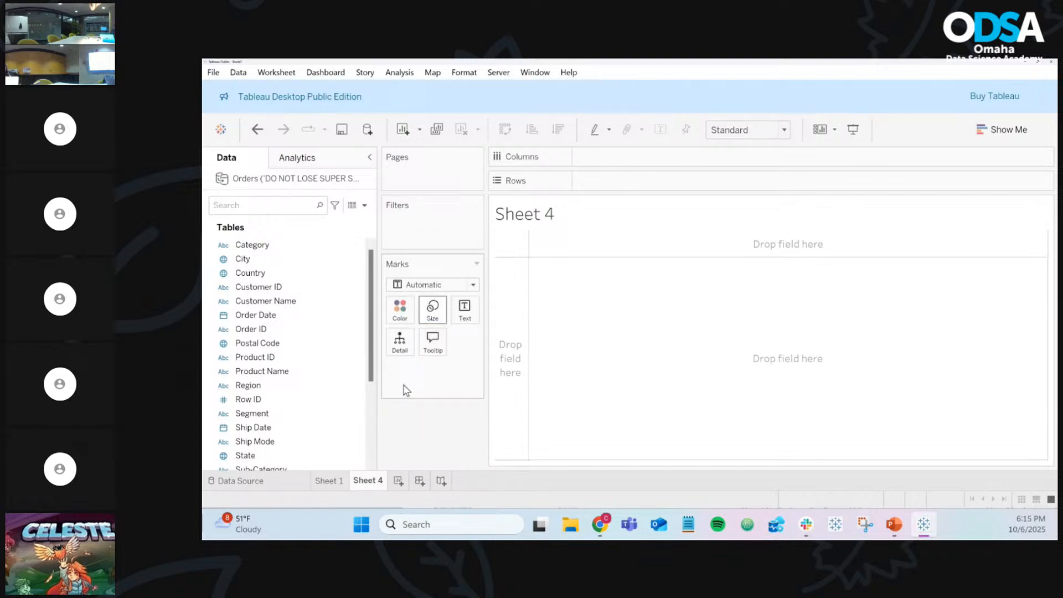
{"action": "right_click", "coordinate": [367, 481]}
{"action": "left_click", "coordinate": [403, 316]}
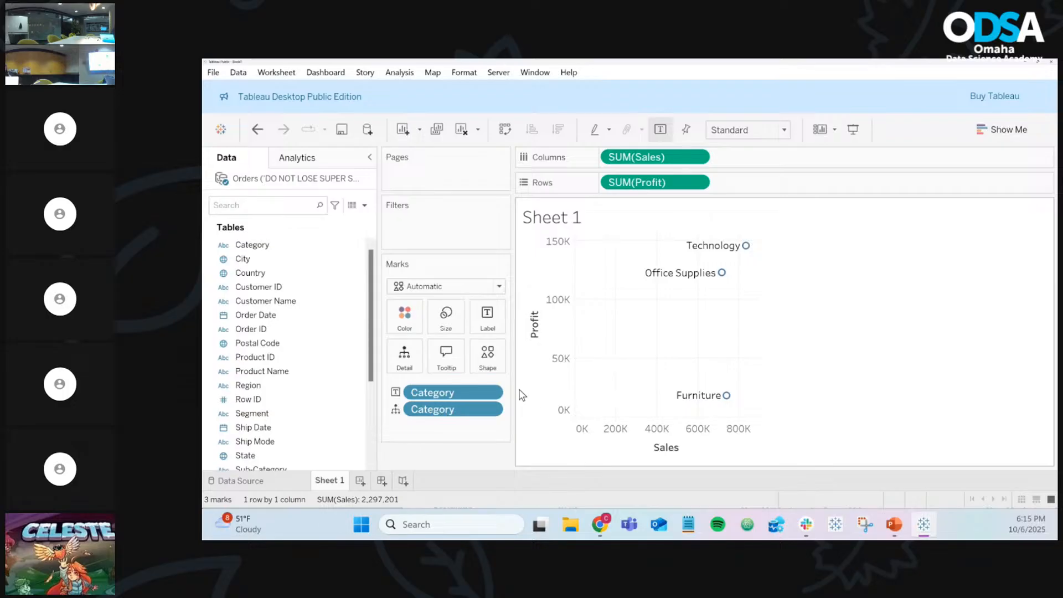
{"action": "scroll", "coordinate": [298, 300], "scroll_direction": "down", "scroll_amount": 3}
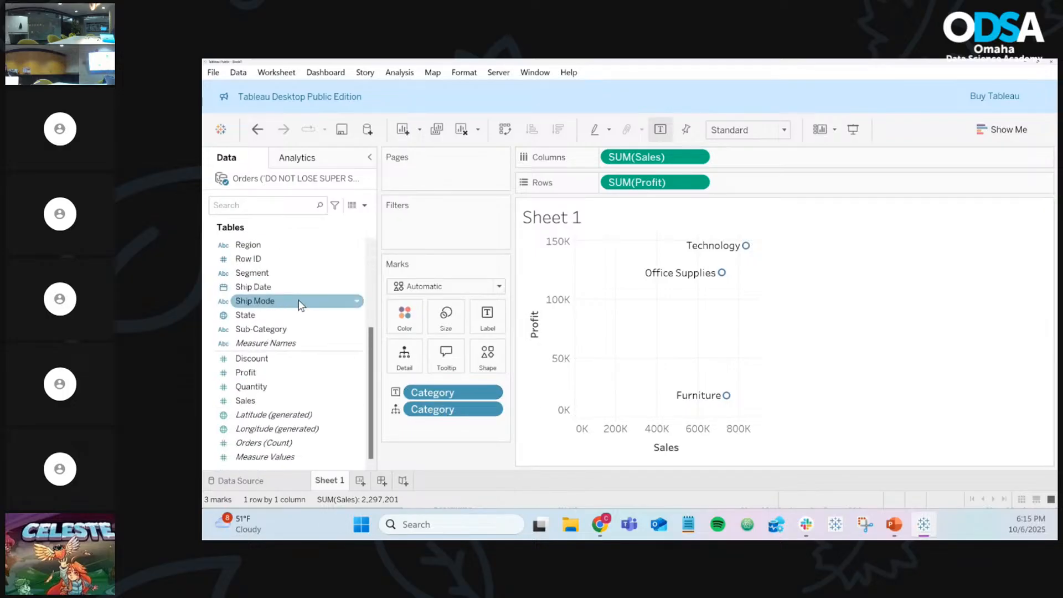
{"action": "scroll", "coordinate": [298, 300], "scroll_direction": "up", "scroll_amount": 1}
{"action": "scroll", "coordinate": [298, 301], "scroll_direction": "up", "scroll_amount": 2}
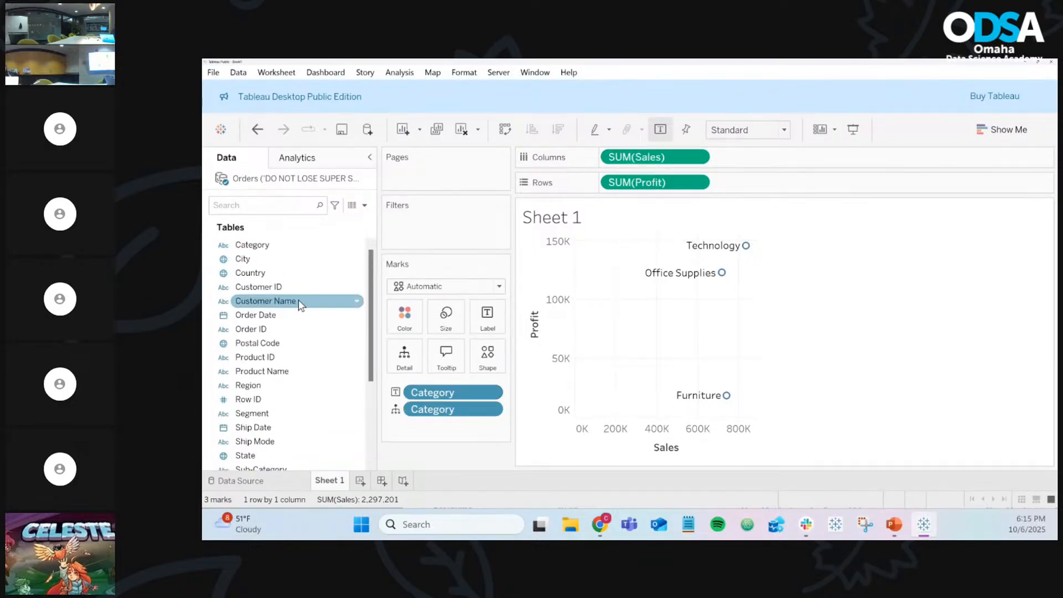
{"action": "scroll", "coordinate": [298, 301], "scroll_direction": "down", "scroll_amount": 1}
{"action": "scroll", "coordinate": [298, 301], "scroll_direction": "up", "scroll_amount": 1}
{"action": "scroll", "coordinate": [298, 301], "scroll_direction": "down", "scroll_amount": 3}
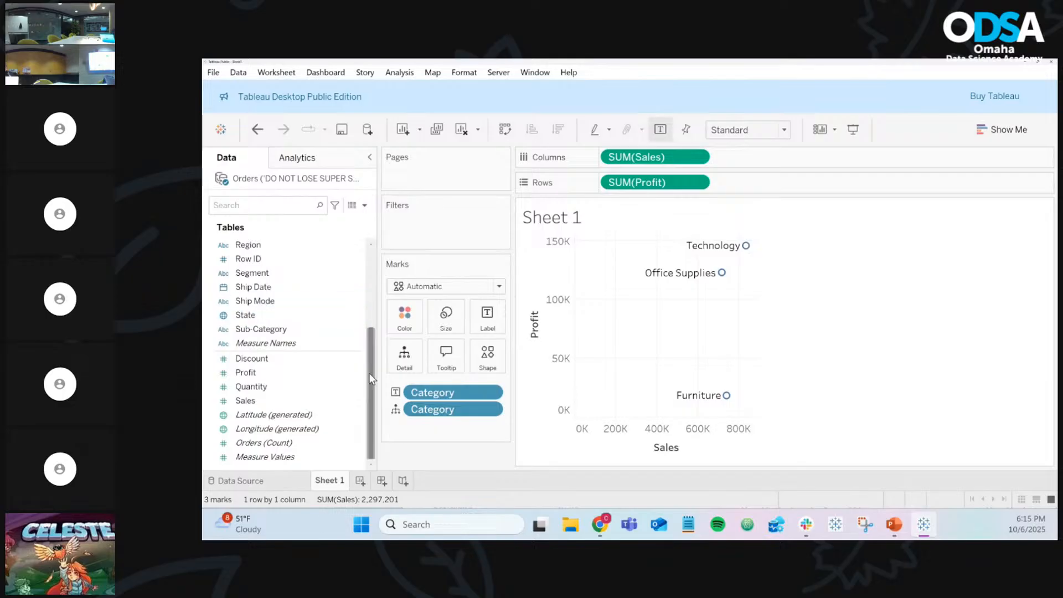
{"action": "scroll", "coordinate": [322, 438], "scroll_direction": "up", "scroll_amount": 3}
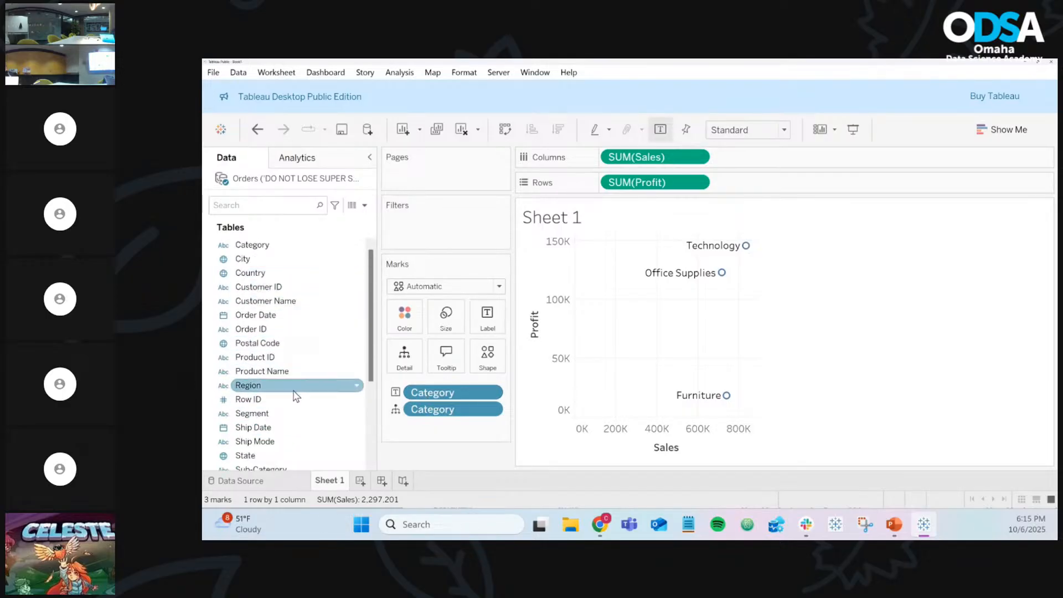
Step: Open the Data pane's dropdown menu for new calculated fields and parameters
{"action": "scroll", "coordinate": [294, 394], "scroll_direction": "down", "scroll_amount": 3}
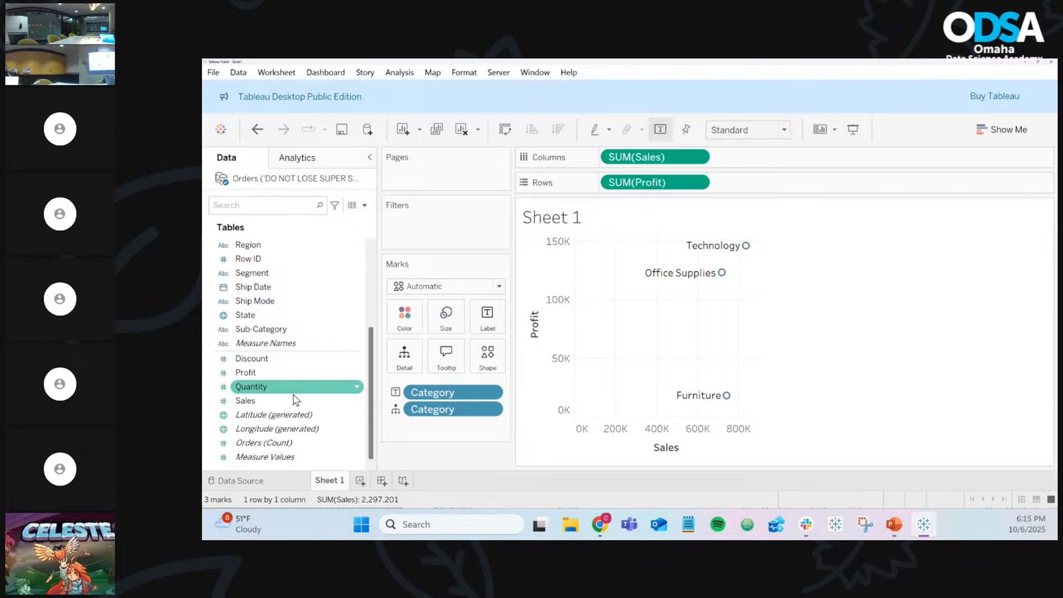
{"action": "scroll", "coordinate": [294, 399], "scroll_direction": "up", "scroll_amount": 3}
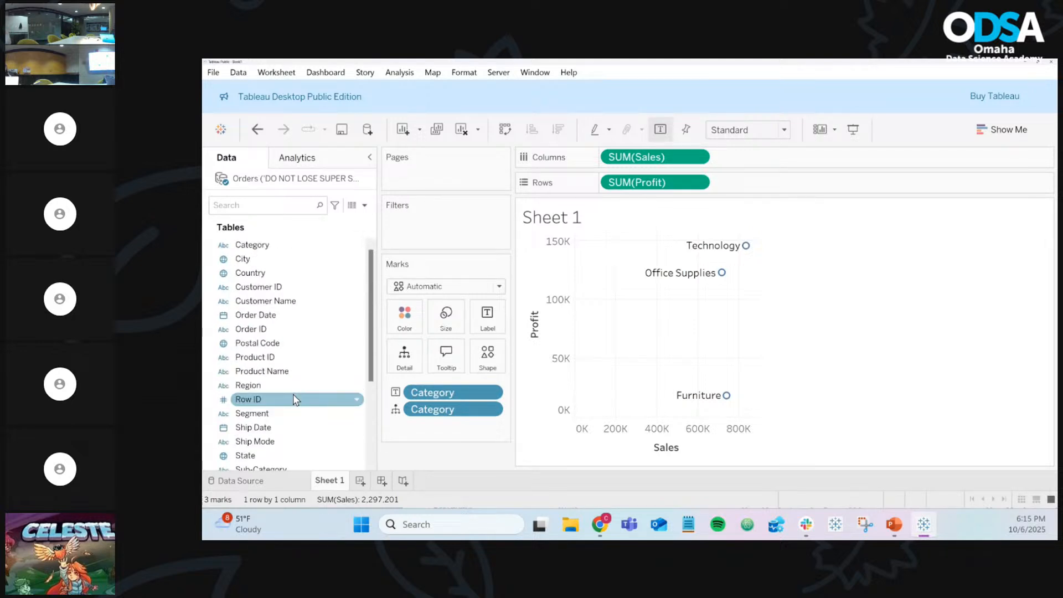
{"action": "left_click", "coordinate": [365, 205]}
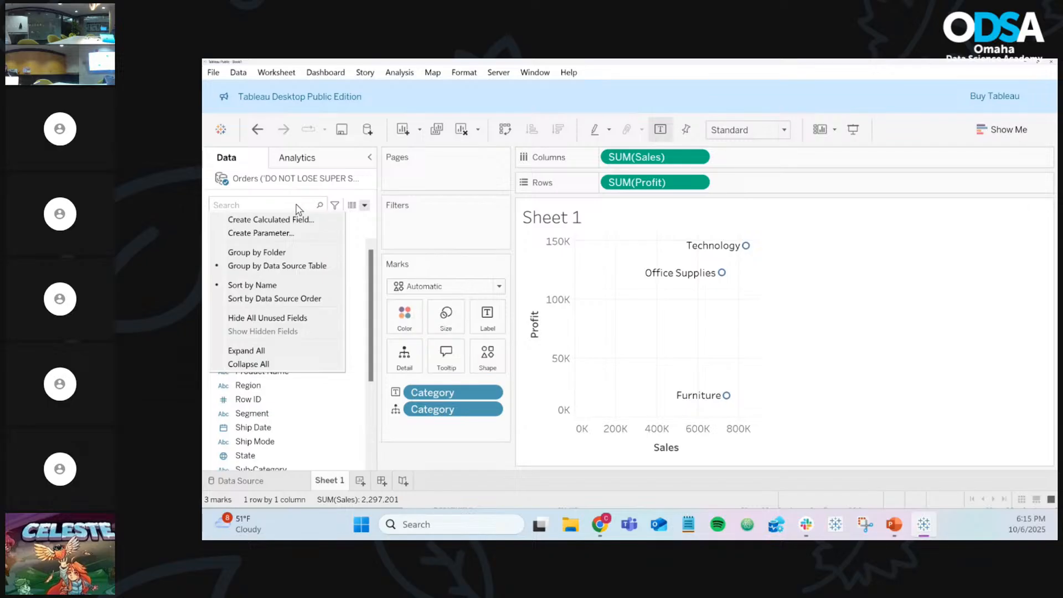
Step: Create a new parameter and name it Dimension Breakout
{"action": "left_click", "coordinate": [299, 235]}
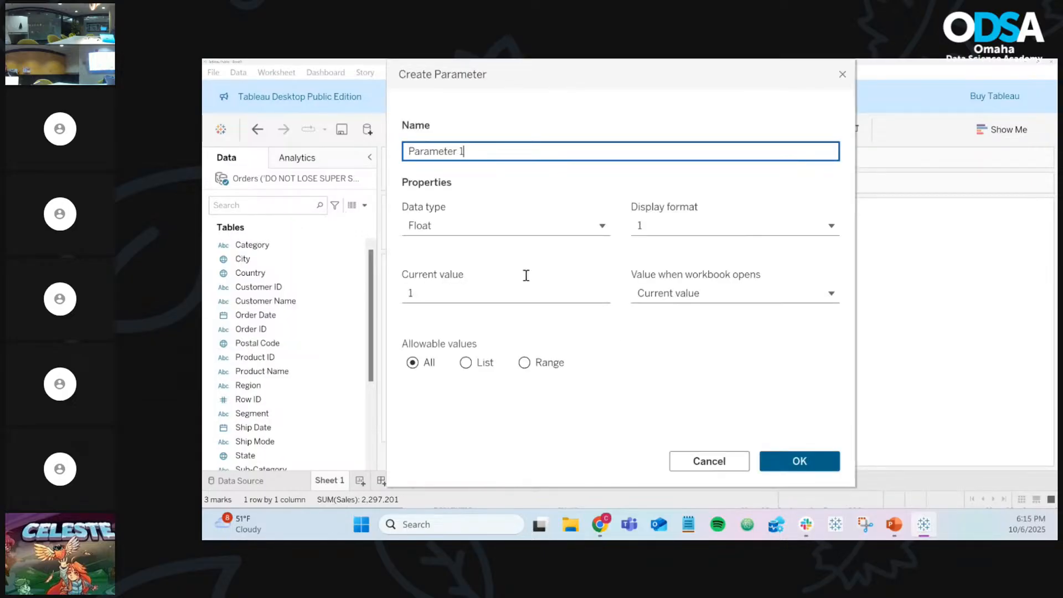
{"action": "triple_click", "coordinate": [483, 154]}
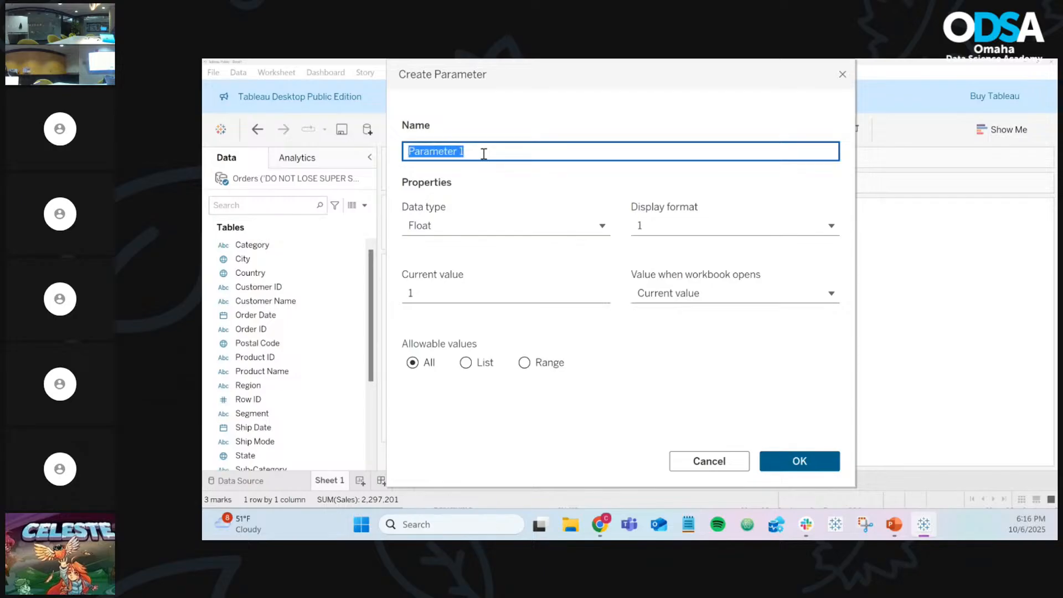
{"action": "type", "text": "Dimension "}
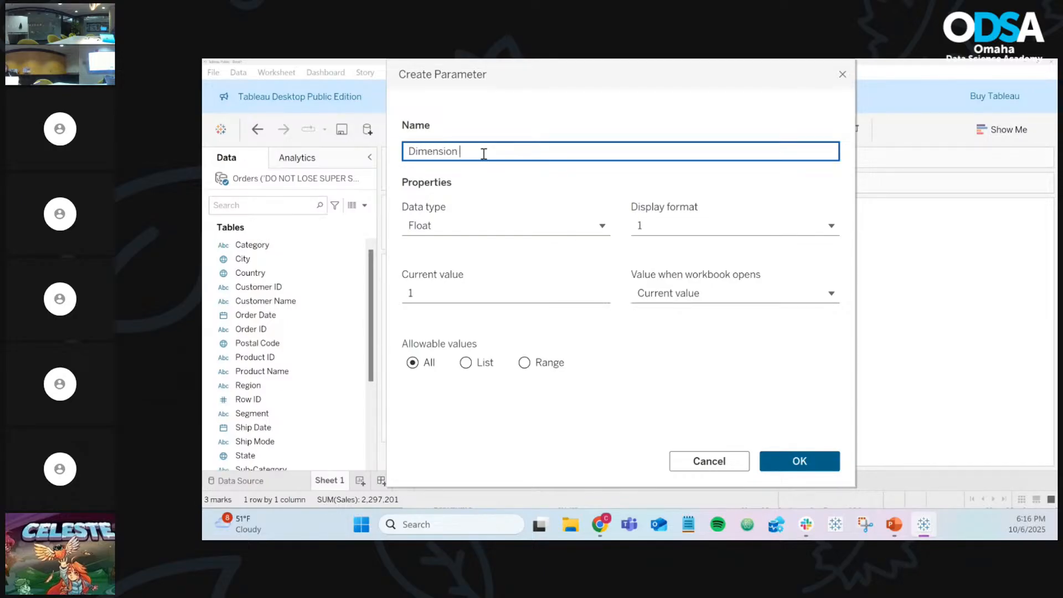
{"action": "type", "text": "Brewakout"}
{"action": "mouse_move", "coordinate": [515, 74]}
{"action": "left_mouse_down"}
{"action": "mouse_move", "coordinate": [904, 156]}
{"action": "mouse_move", "coordinate": [520, 121]}
{"action": "mouse_move", "coordinate": [530, 117]}
{"action": "mouse_move", "coordinate": [528, 83]}
{"action": "left_mouse_up"}
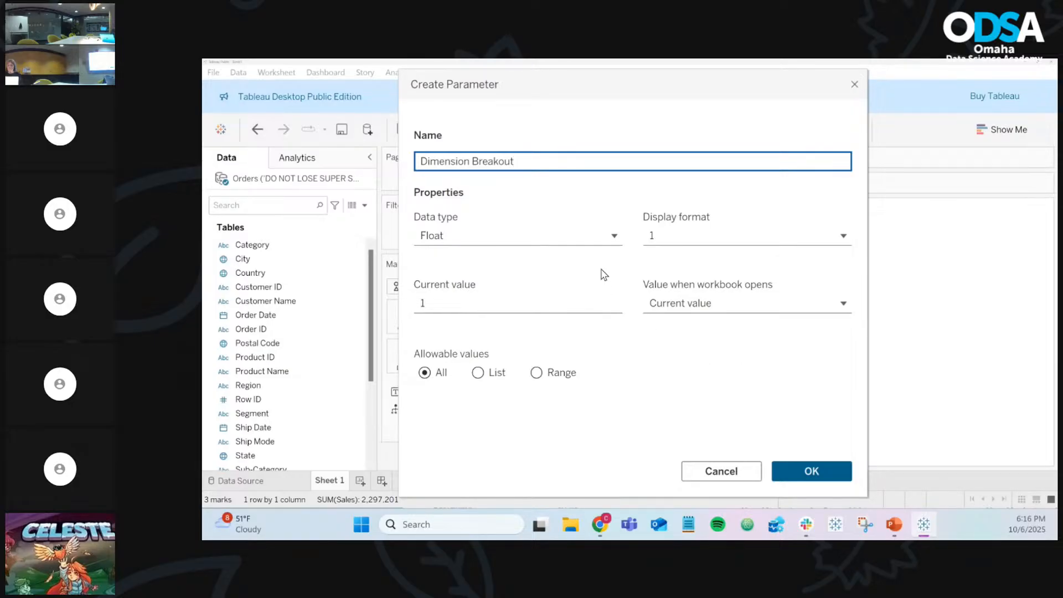
Step: Set the parameter's data type to String and its allowable values to List
{"action": "left_click", "coordinate": [589, 244]}
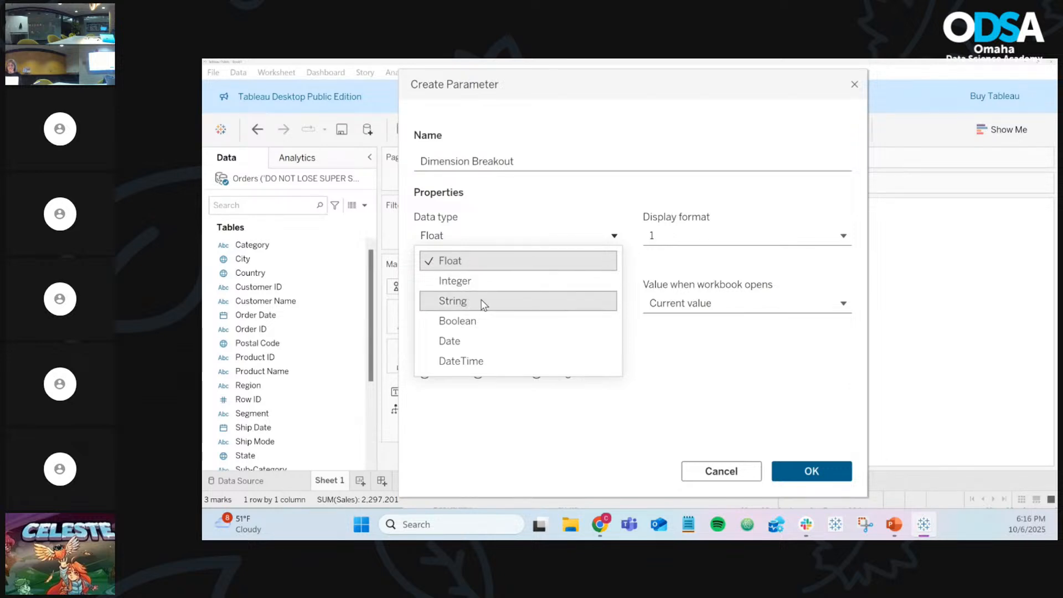
{"action": "left_click", "coordinate": [484, 301]}
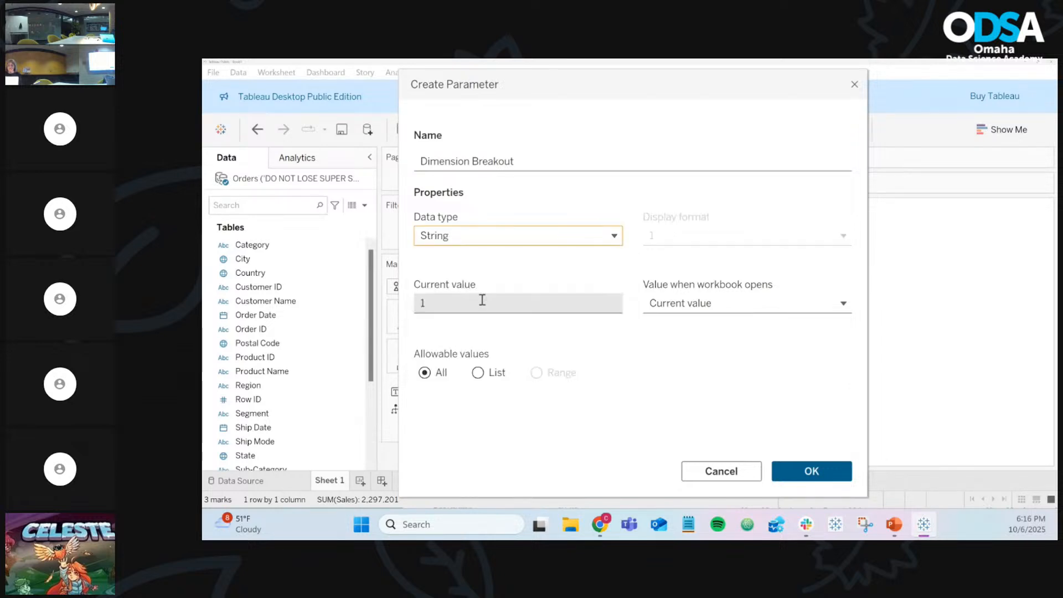
{"action": "left_click", "coordinate": [564, 235]}
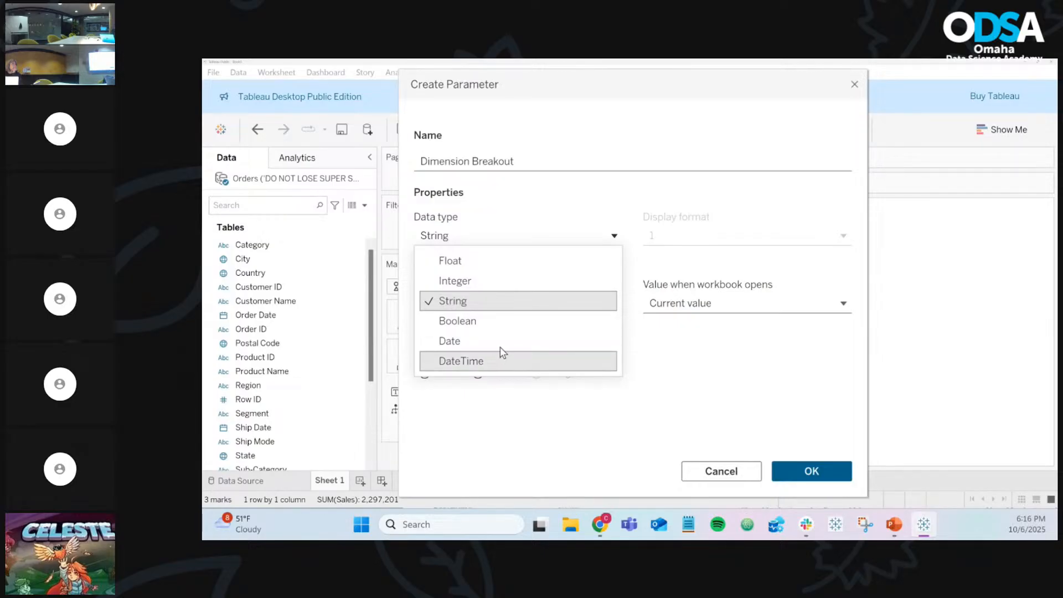
{"action": "left_click", "coordinate": [472, 305]}
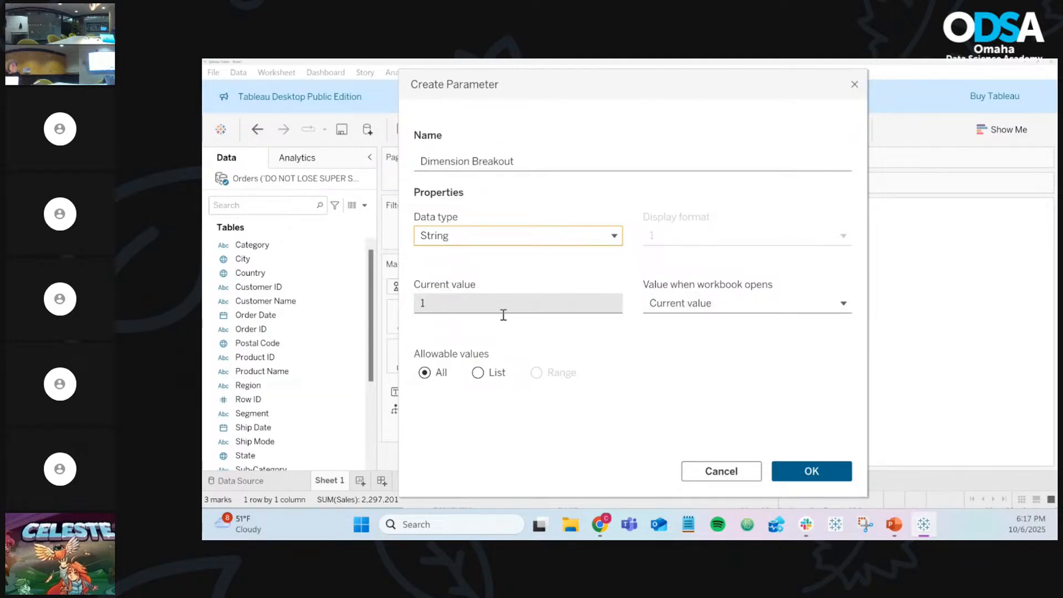
{"action": "left_click", "coordinate": [477, 374]}
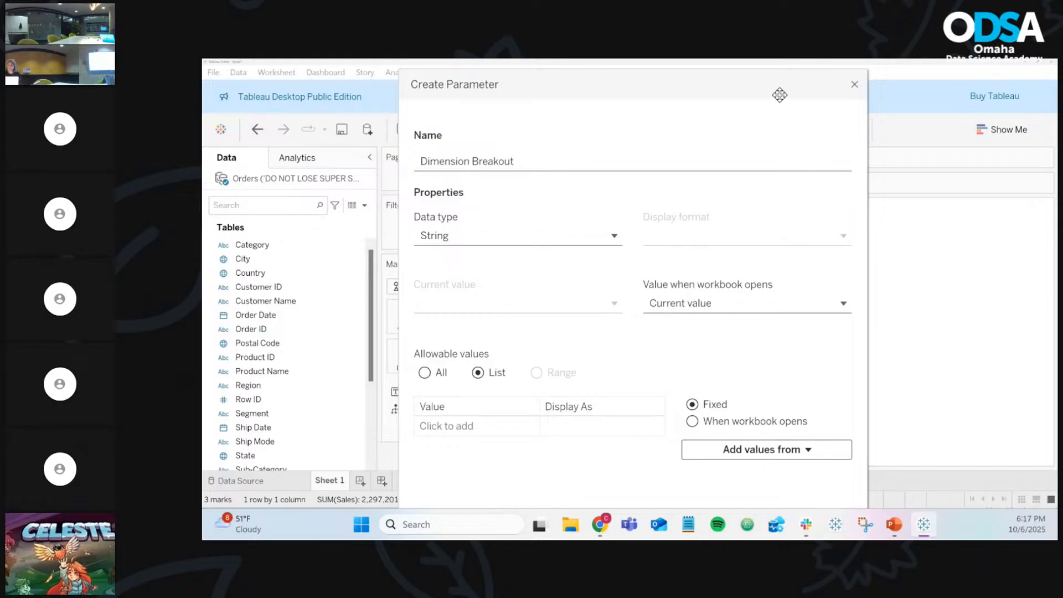
{"action": "left_click_drag", "start_coordinate": [778, 93], "coordinate": [203, 145]}
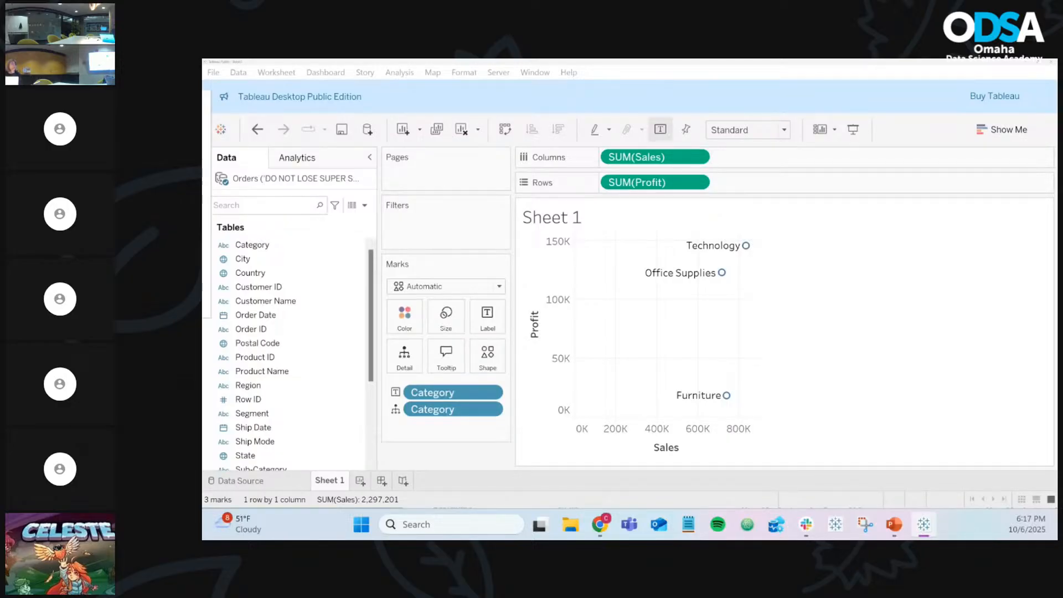
Step: Drag the Create Parameter dialog for Dimension Breakout back onto the screen
{"action": "left_click_drag", "start_coordinate": [204, 145], "coordinate": [202, 66]}
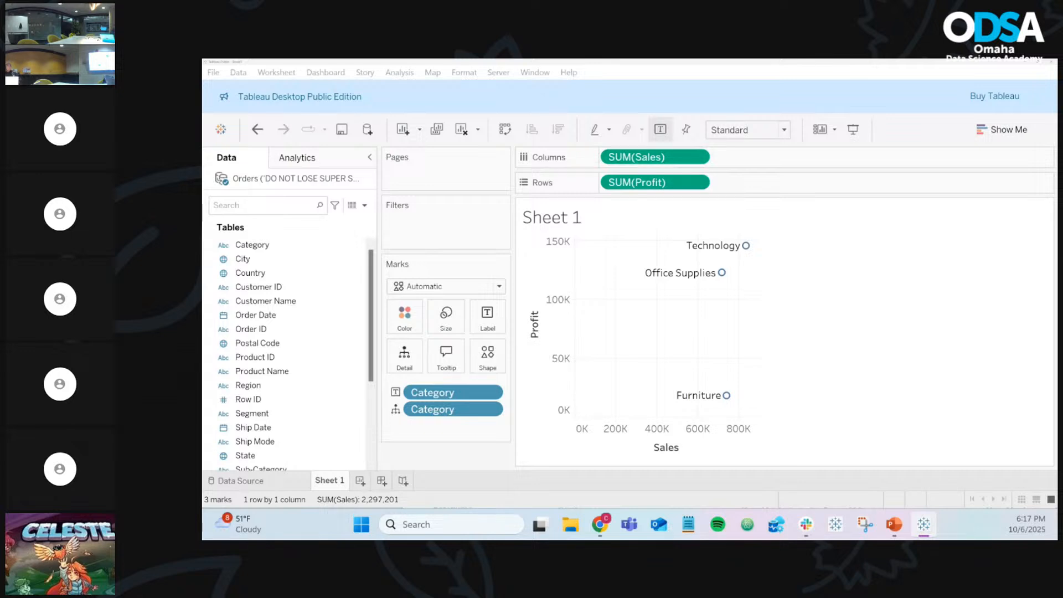
{"action": "left_click_drag", "start_coordinate": [203, 155], "coordinate": [541, 63]}
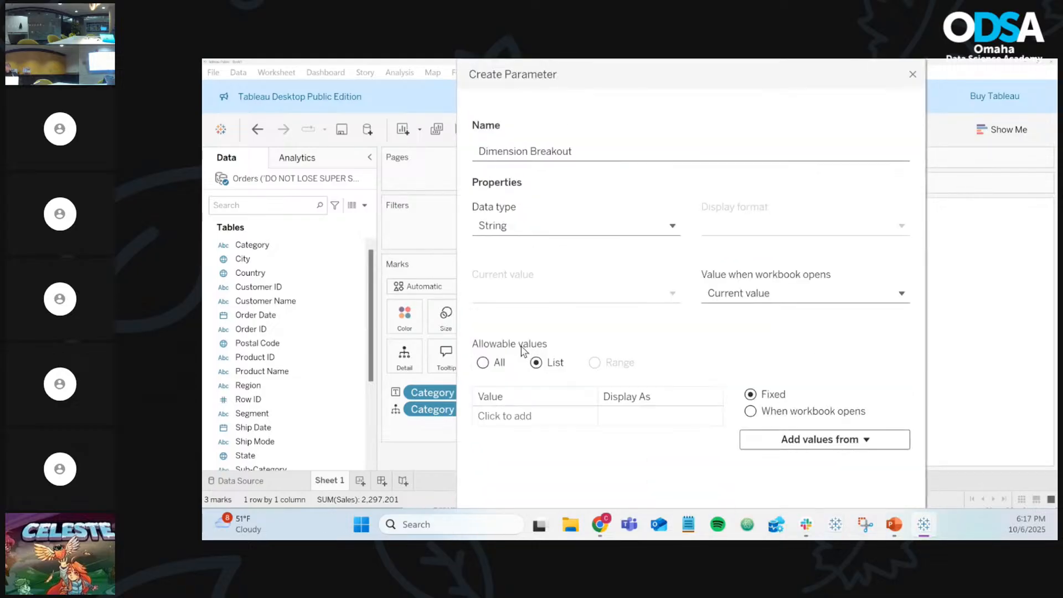
Step: Confirm the String data type and begin the first entry in the allowable values list
{"action": "triple_click", "coordinate": [517, 151]}
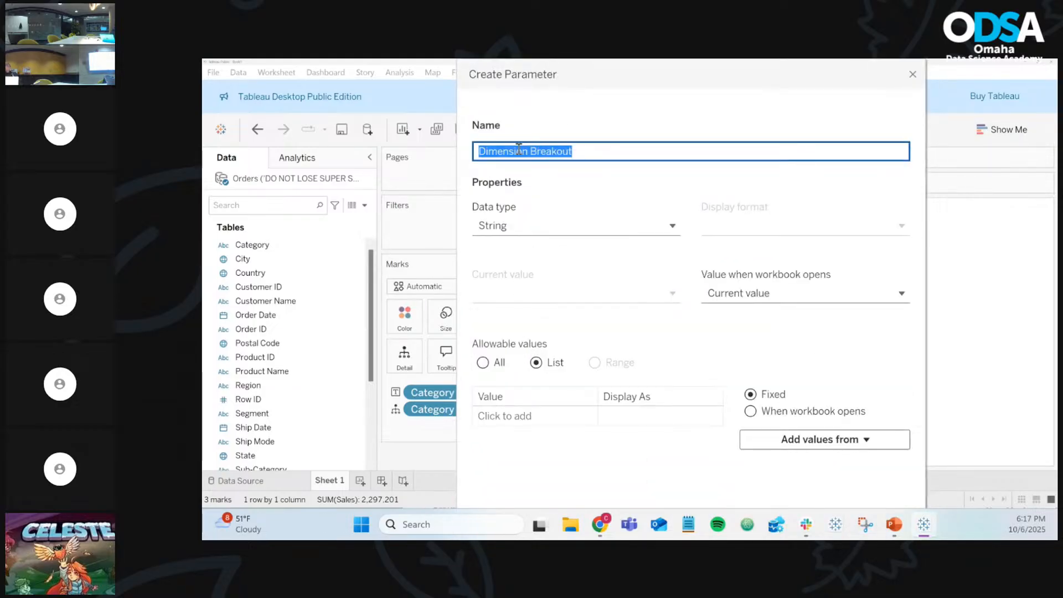
{"action": "left_click", "coordinate": [518, 232]}
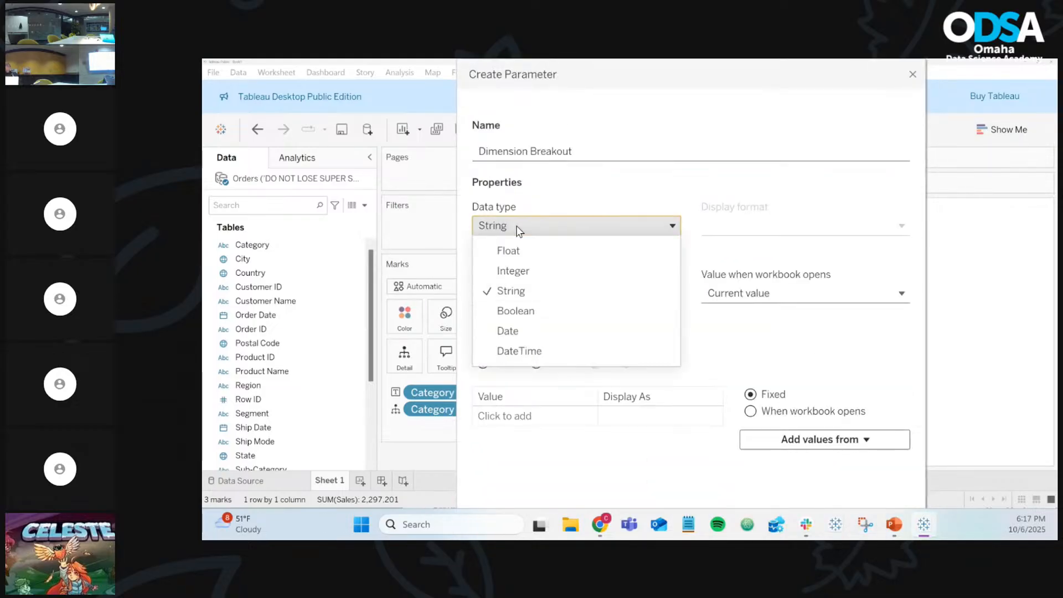
{"action": "left_click", "coordinate": [524, 293]}
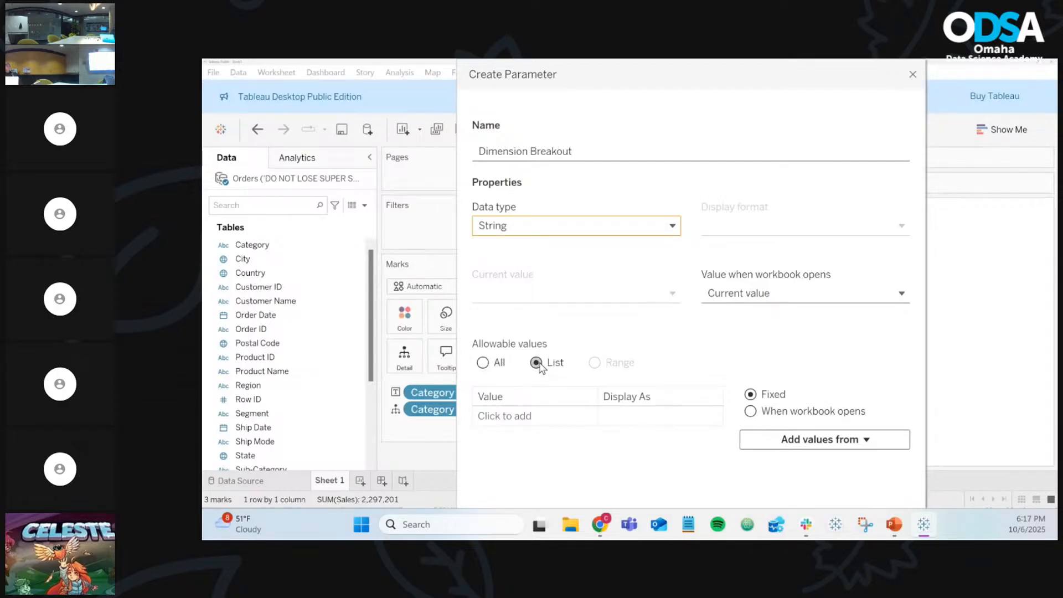
{"action": "left_click", "coordinate": [523, 415]}
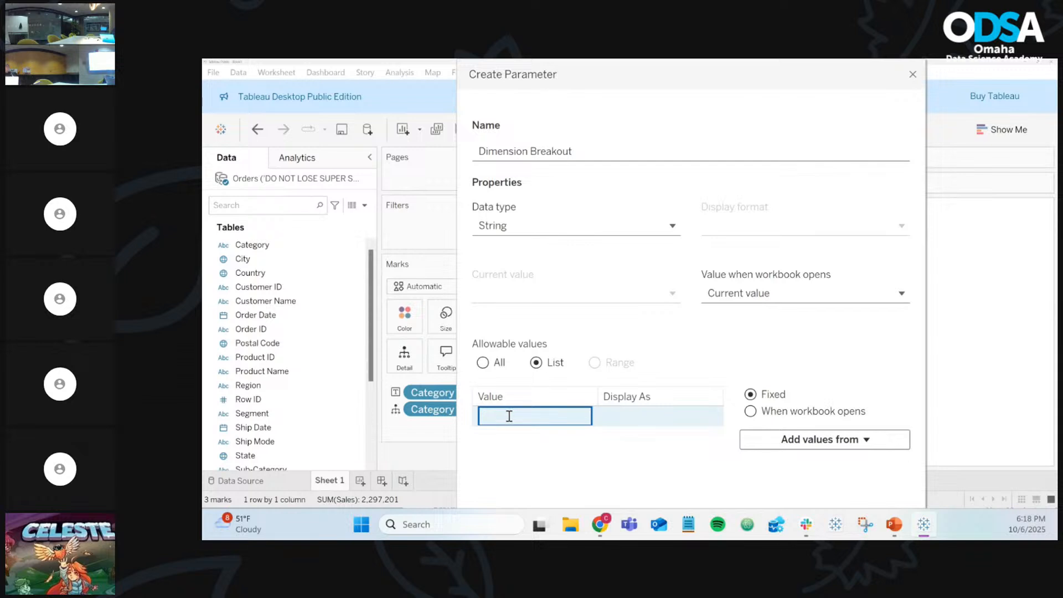
Step: Add Category and Sub-Category as the parameter's list values
{"action": "type", "text": "Category"}
{"action": "key", "text": "Return"}
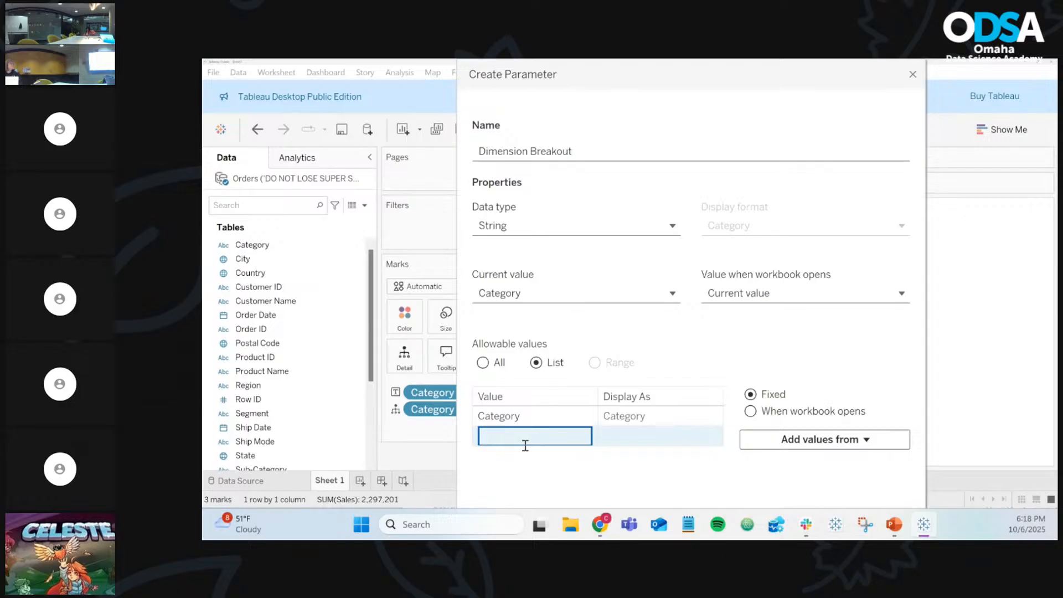
{"action": "type", "text": "Sub-Category"}
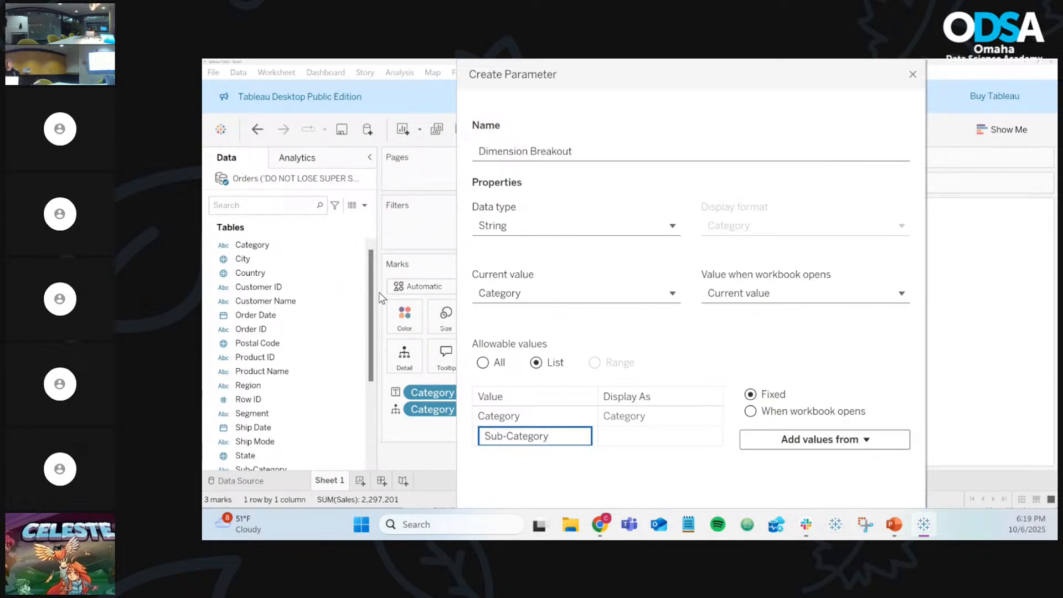
{"action": "left_click", "coordinate": [532, 417]}
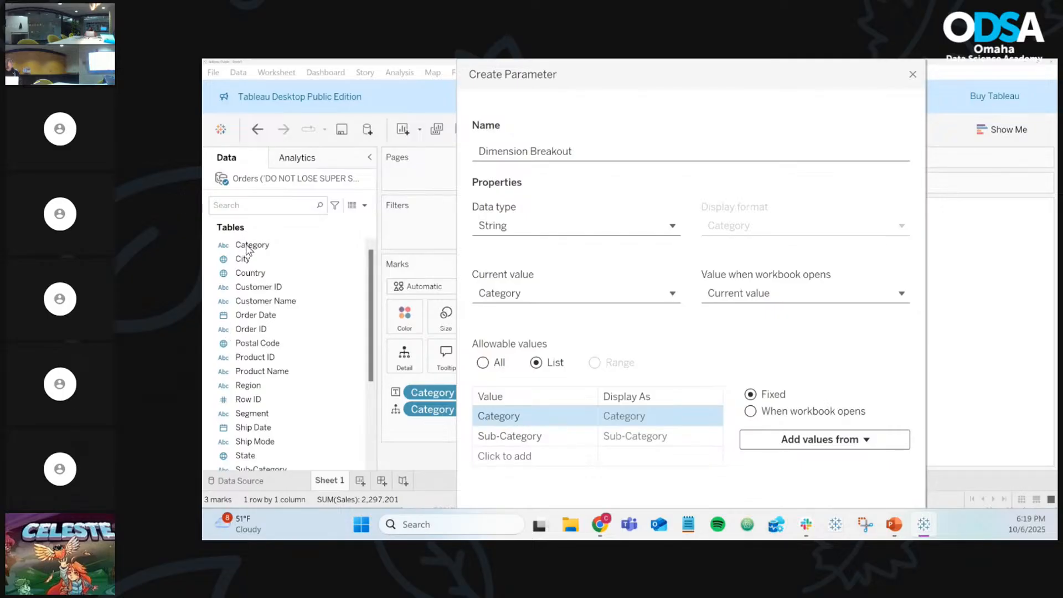
{"action": "left_click", "coordinate": [507, 417]}
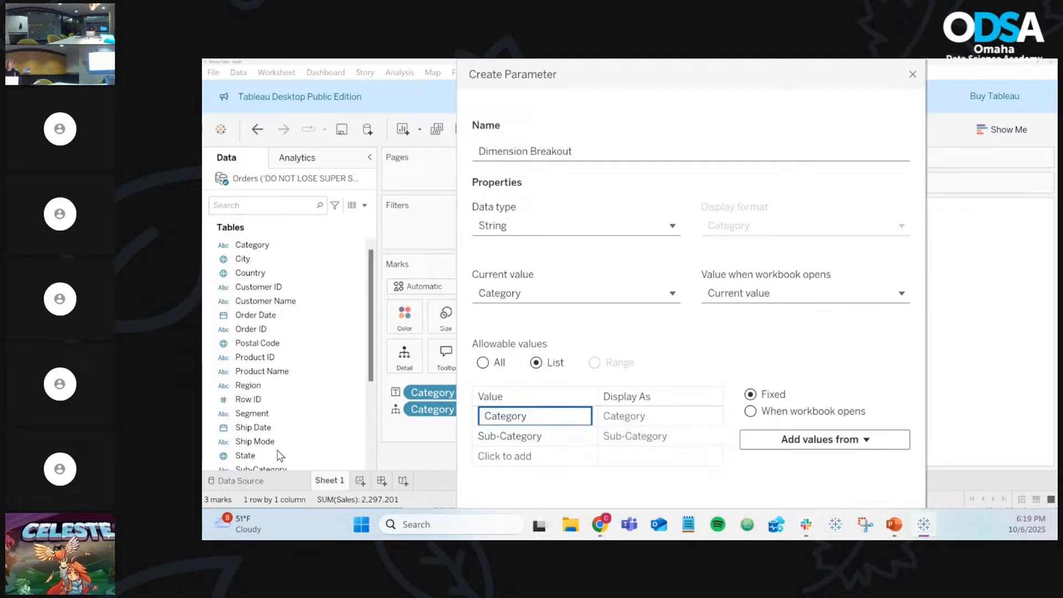
{"action": "left_click", "coordinate": [542, 493]}
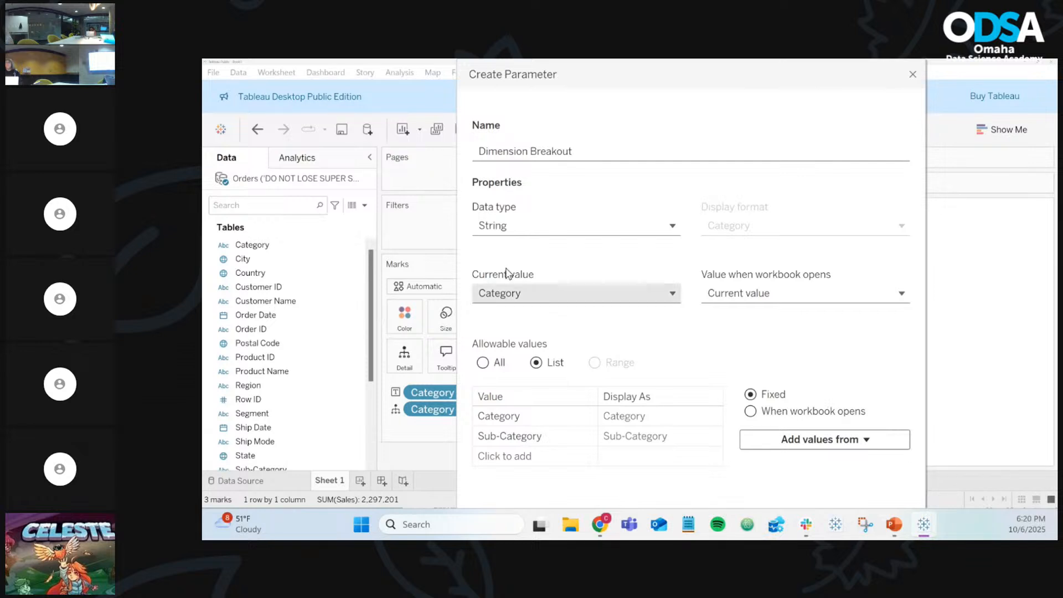
{"action": "mouse_move", "coordinate": [677, 77]}
{"action": "left_mouse_down"}
{"action": "mouse_move", "coordinate": [454, 112]}
{"action": "mouse_move", "coordinate": [582, 64]}
{"action": "mouse_move", "coordinate": [833, 62]}
{"action": "mouse_move", "coordinate": [737, 145]}
{"action": "mouse_move", "coordinate": [668, 72]}
{"action": "left_mouse_up"}
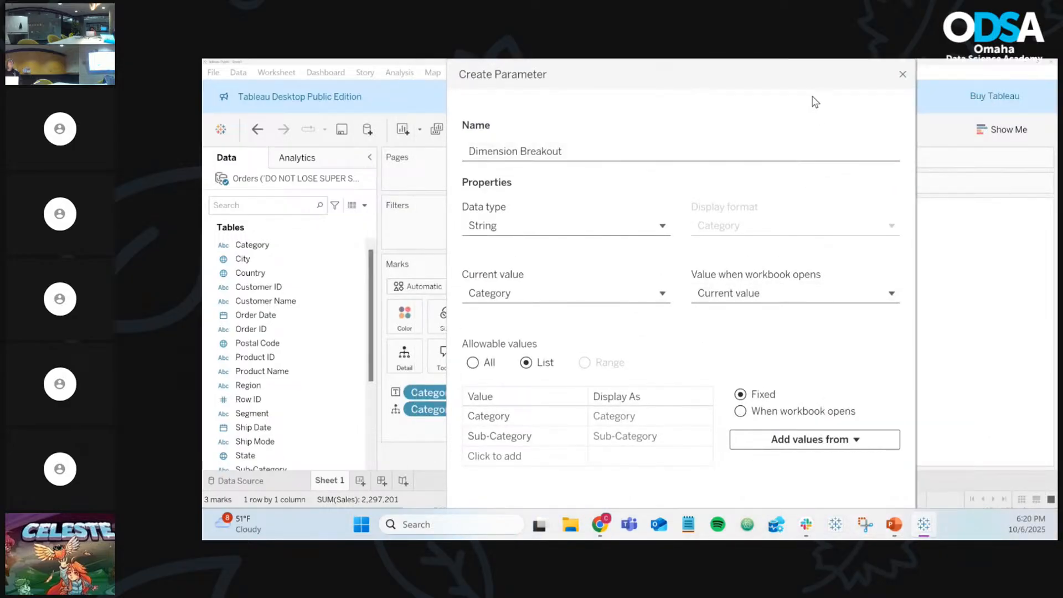
{"action": "left_click_drag", "start_coordinate": [810, 78], "coordinate": [205, 78]}
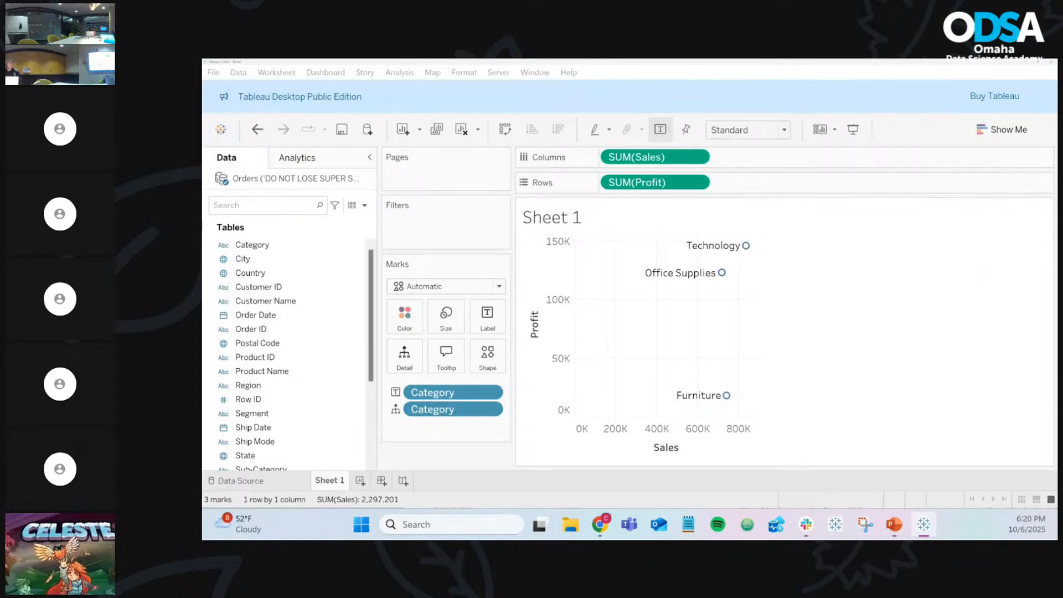
Step: Confirm the Dimension Breakout parameter and find it under Parameters in the Data pane
{"action": "key", "text": "Return"}
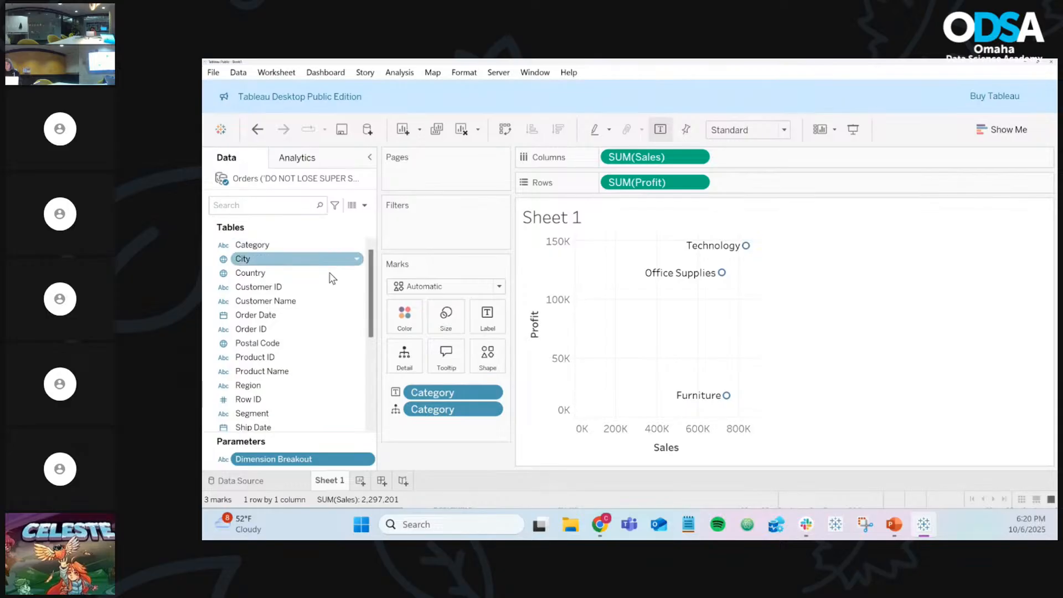
{"action": "scroll", "coordinate": [333, 277], "scroll_direction": "down", "scroll_amount": 5}
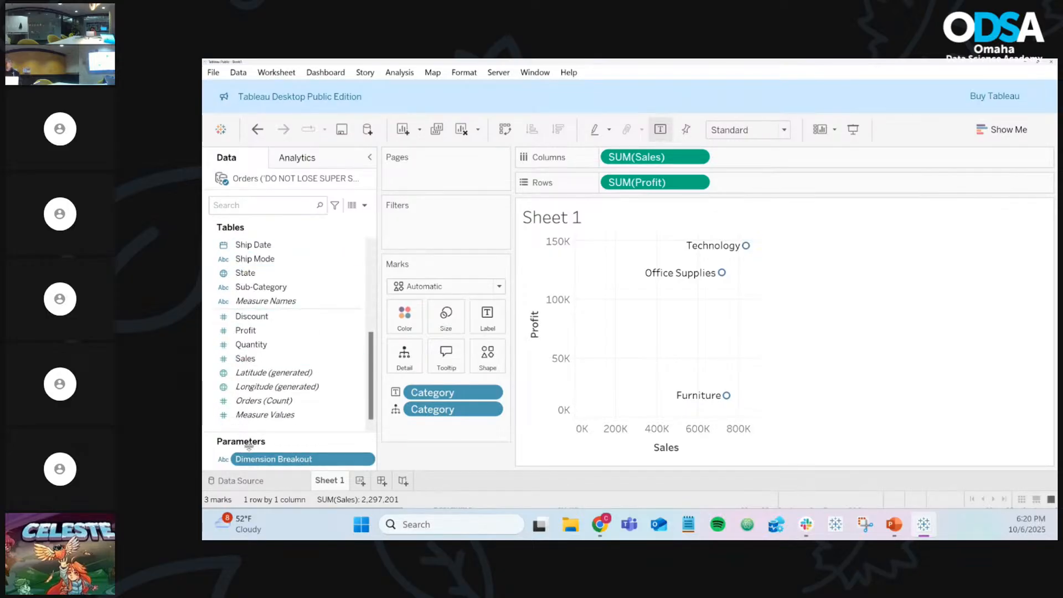
{"action": "scroll", "coordinate": [291, 374], "scroll_direction": "up", "scroll_amount": 5}
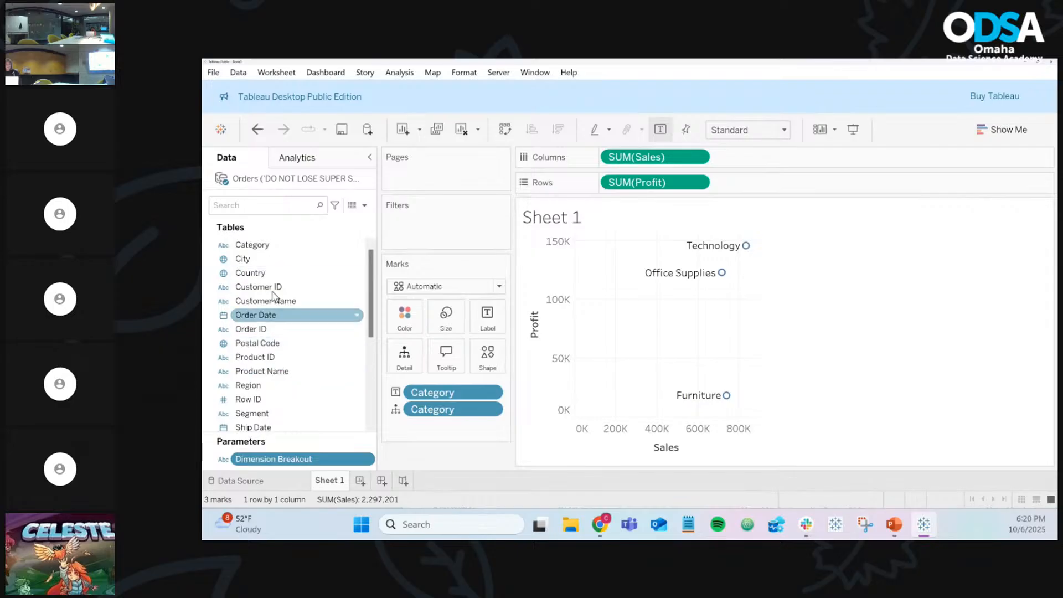
{"action": "scroll", "coordinate": [282, 309], "scroll_direction": "down", "scroll_amount": 5}
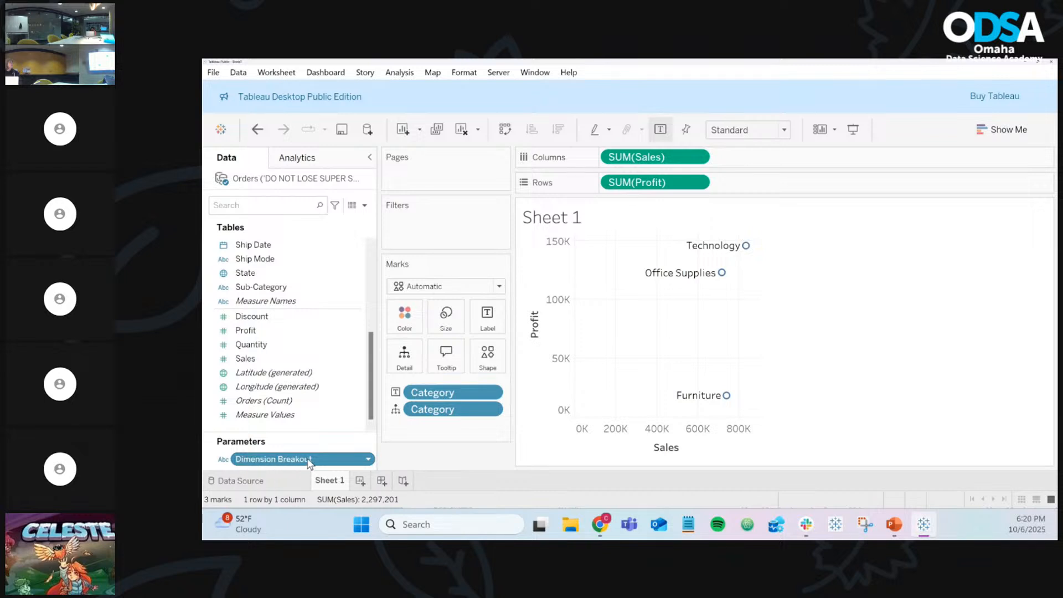
Step: Show the Dimension Breakout control on Sheet 1 and try switching it to Sub-Category
{"action": "left_click", "coordinate": [370, 461]}
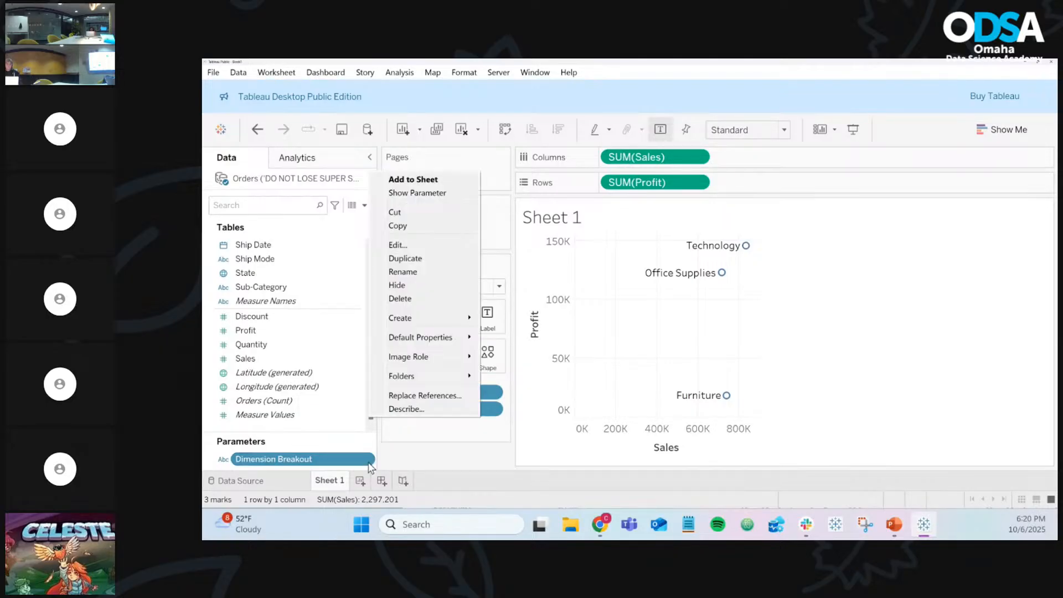
{"action": "left_click", "coordinate": [429, 198]}
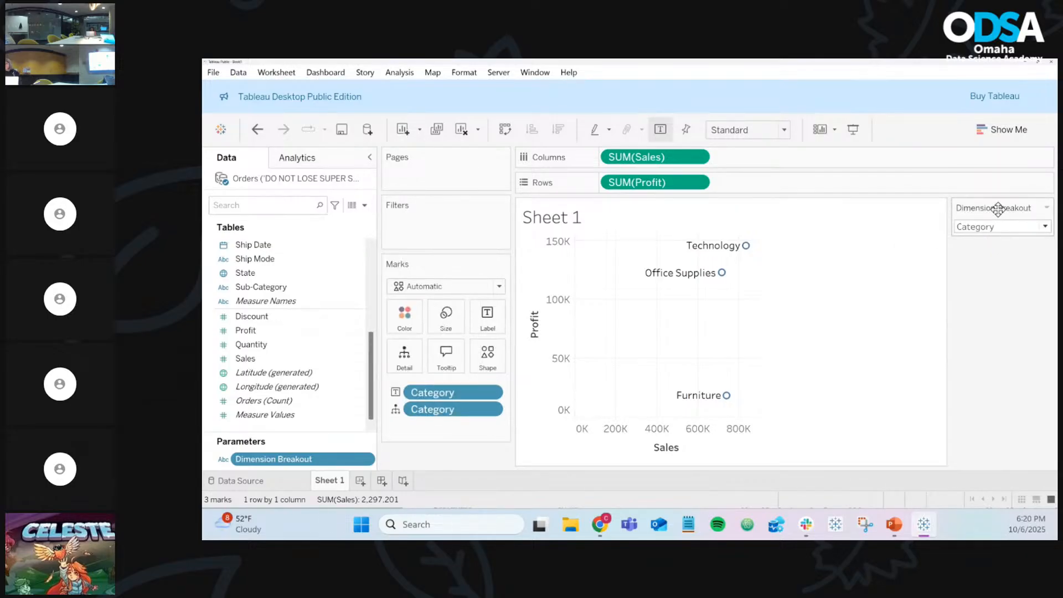
{"action": "left_click", "coordinate": [998, 228]}
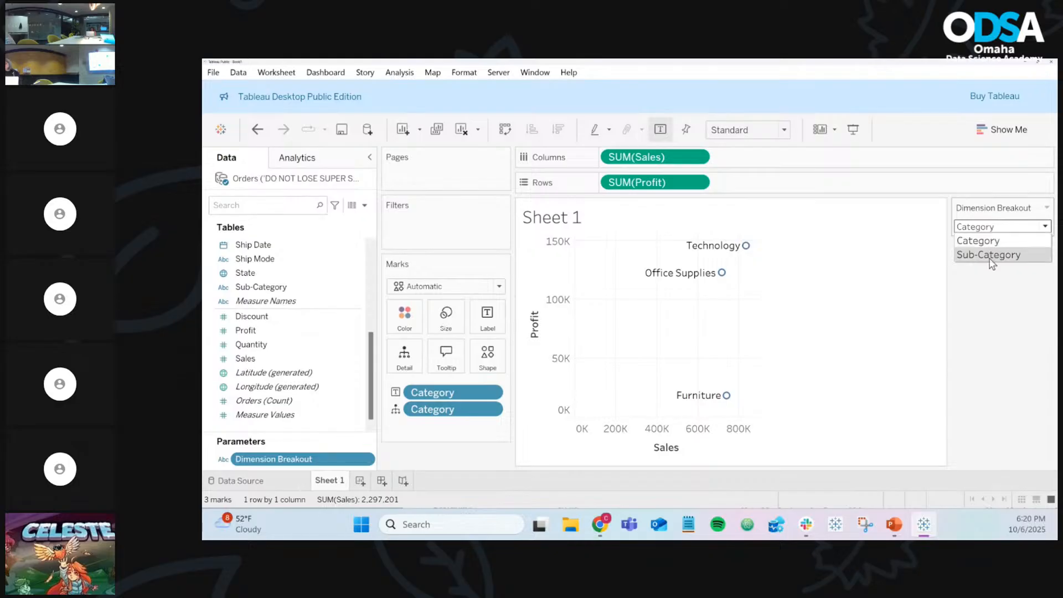
{"action": "left_click", "coordinate": [993, 255]}
{"action": "left_click", "coordinate": [989, 231]}
{"action": "left_click", "coordinate": [991, 240]}
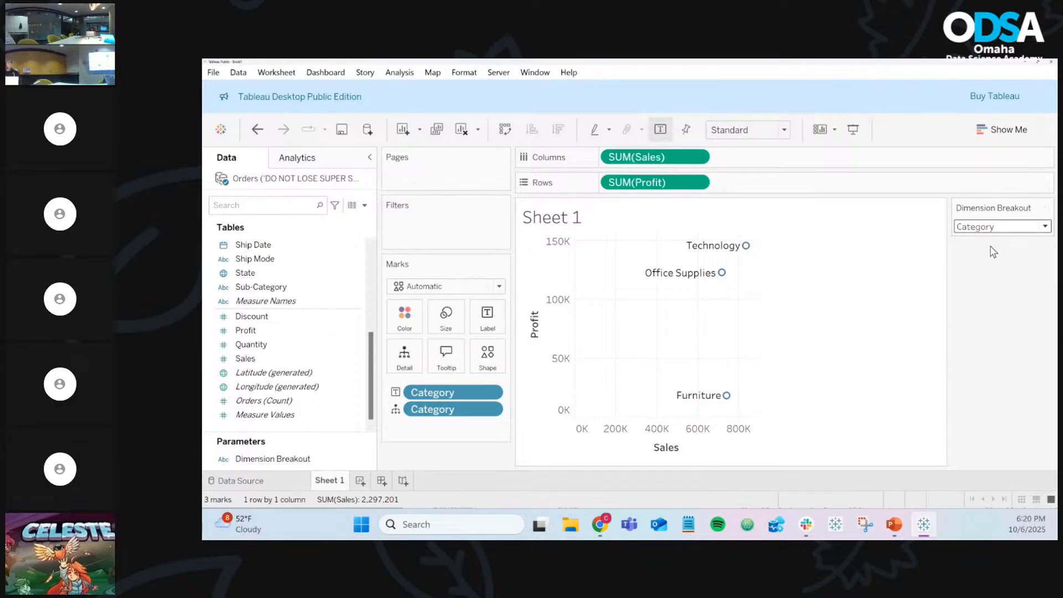
Step: Toggle Dimension Breakout between Sub-Category and Category, leaving it on Category
{"action": "left_click", "coordinate": [995, 229]}
{"action": "left_click", "coordinate": [995, 256]}
{"action": "left_click", "coordinate": [991, 228]}
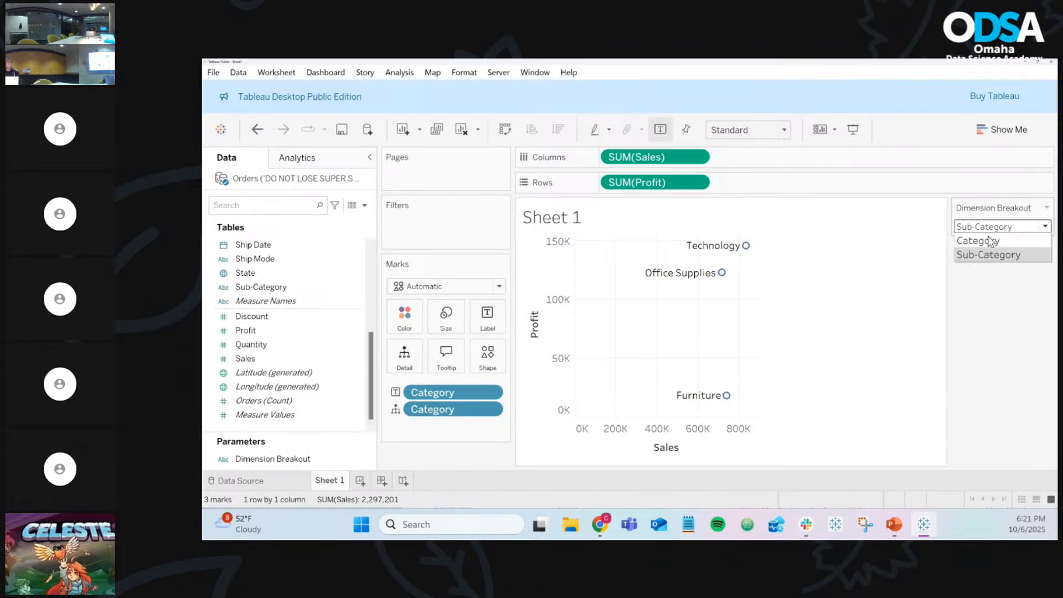
{"action": "left_click", "coordinate": [990, 240]}
{"action": "left_click", "coordinate": [991, 227]}
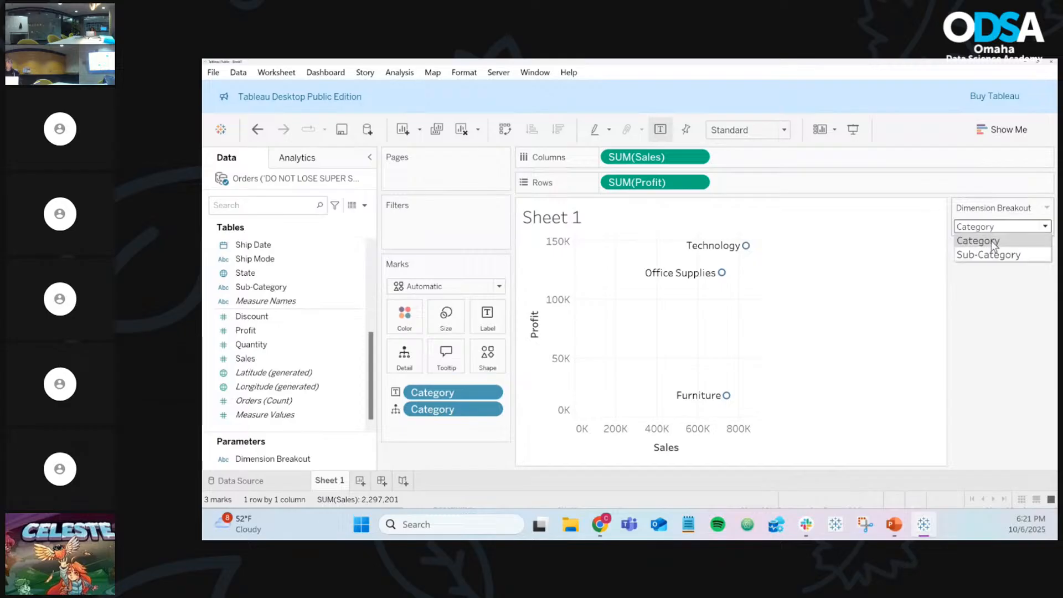
{"action": "left_click", "coordinate": [996, 254]}
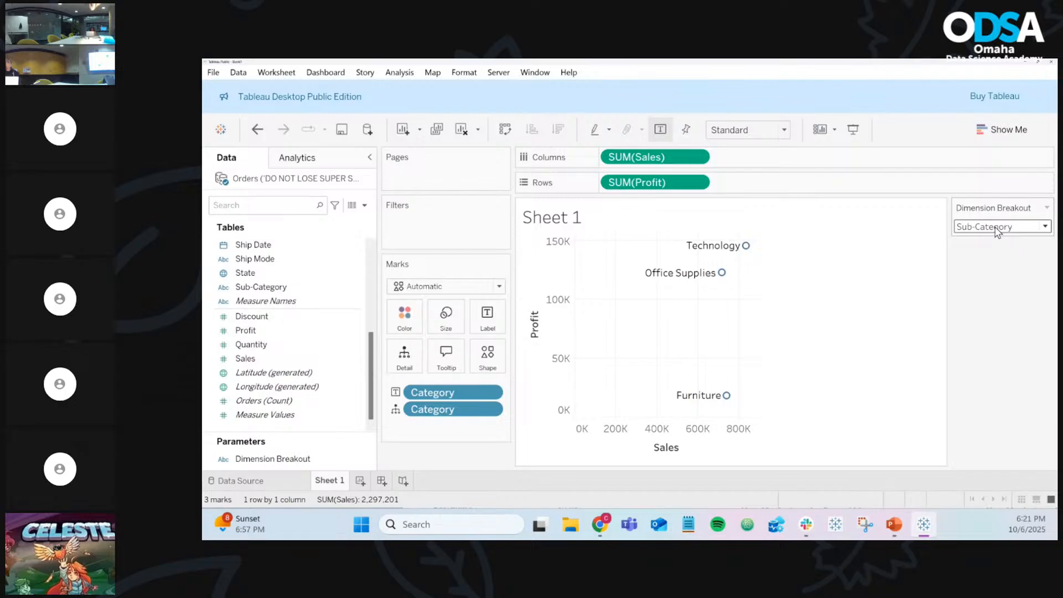
{"action": "left_click", "coordinate": [997, 233]}
{"action": "left_click", "coordinate": [993, 239]}
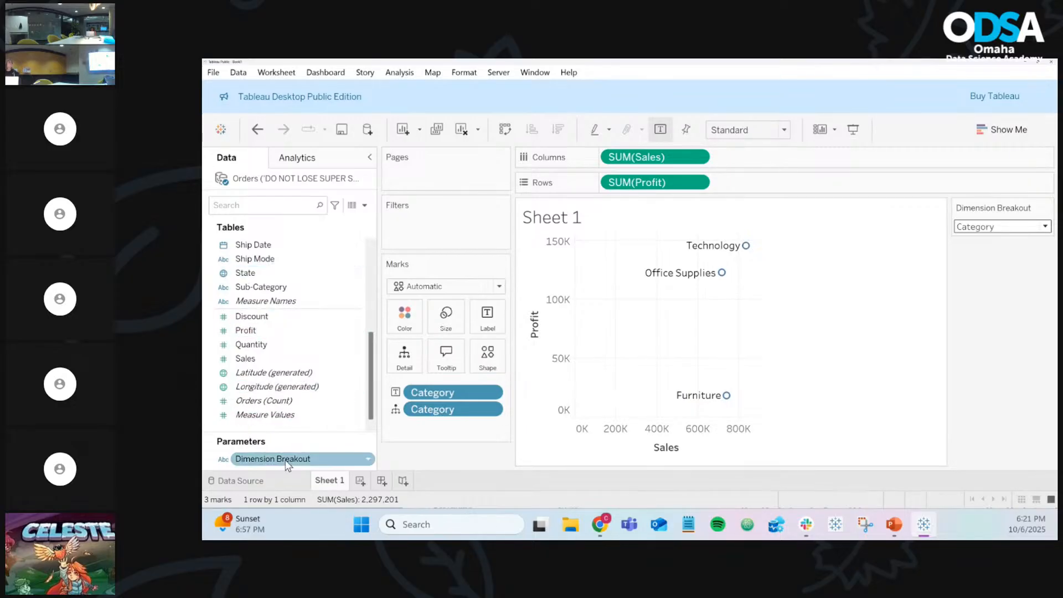
Step: Look over the Orders data source page, then return to Sheet 1
{"action": "left_click", "coordinate": [278, 477]}
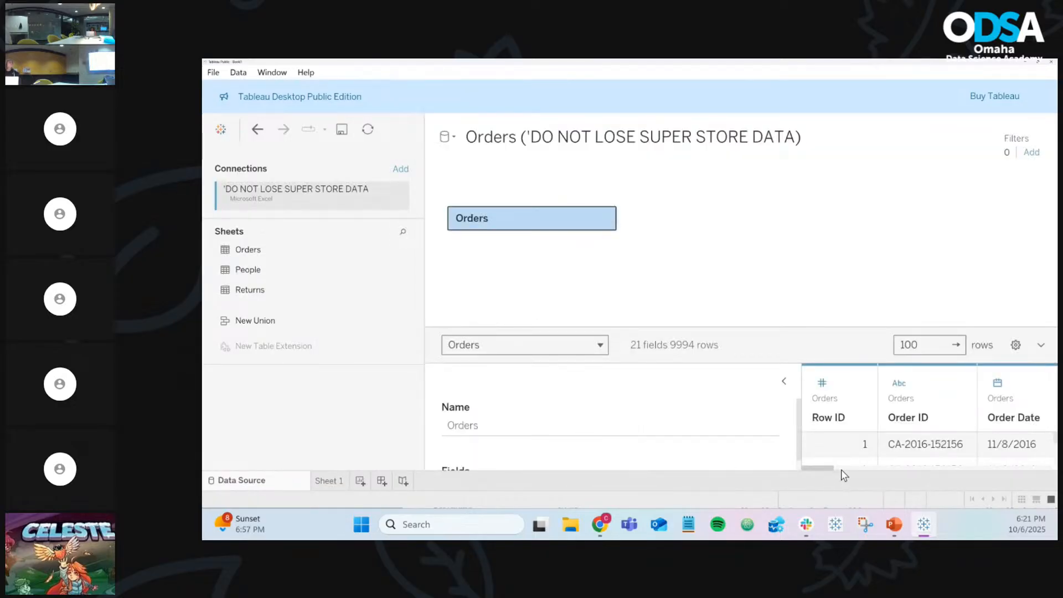
{"action": "left_click_drag", "start_coordinate": [838, 470], "coordinate": [1047, 476]}
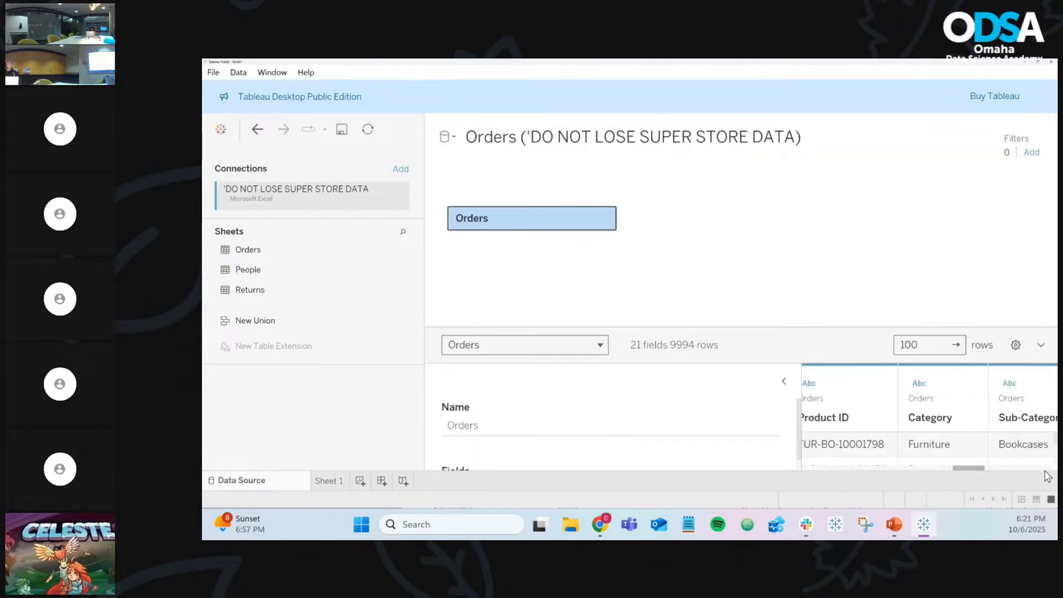
{"action": "left_click", "coordinate": [329, 481]}
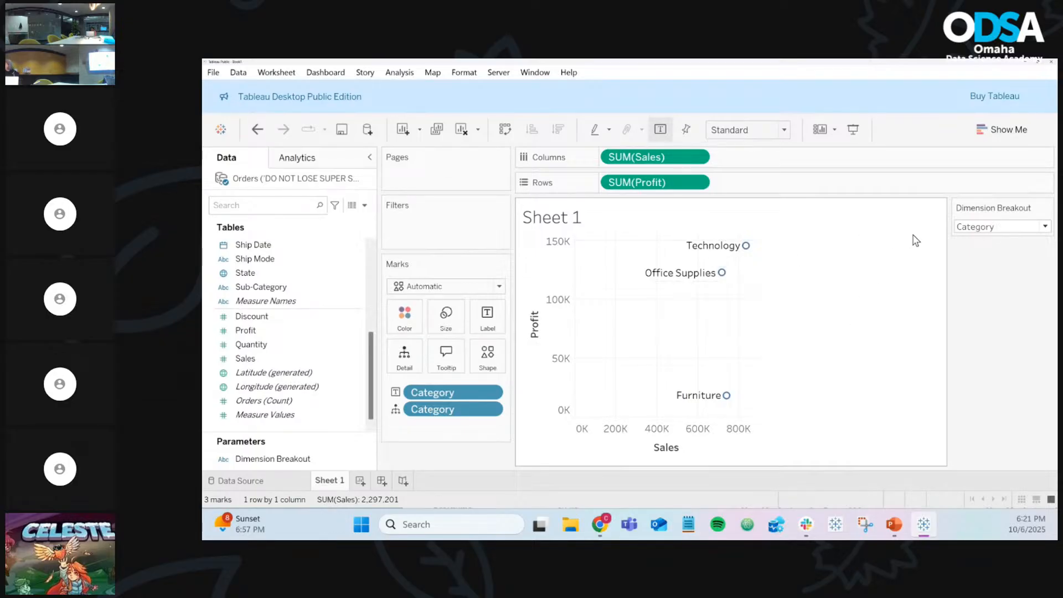
Step: Keep Dimension Breakout on Category and bring up the Data pane's dropdown menu
{"action": "left_click", "coordinate": [978, 227]}
{"action": "left_click", "coordinate": [987, 286]}
{"action": "mouse_move", "coordinate": [710, 254]}
{"action": "left_click", "coordinate": [364, 206]}
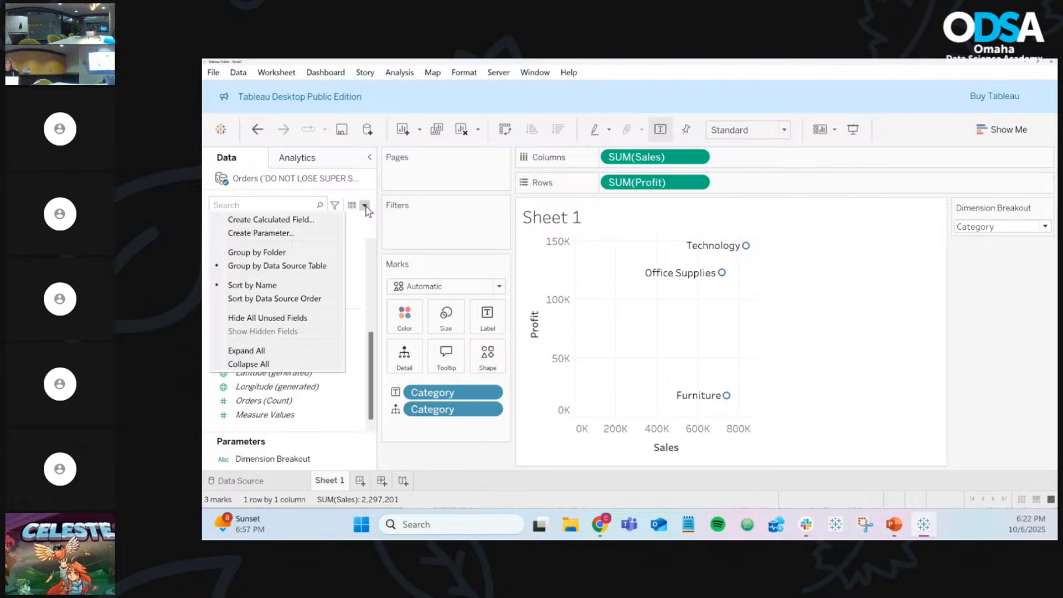
Step: Create a calculated field and rename Calculation1 to 'cf - Dimension Breakout'
{"action": "left_click", "coordinate": [309, 220]}
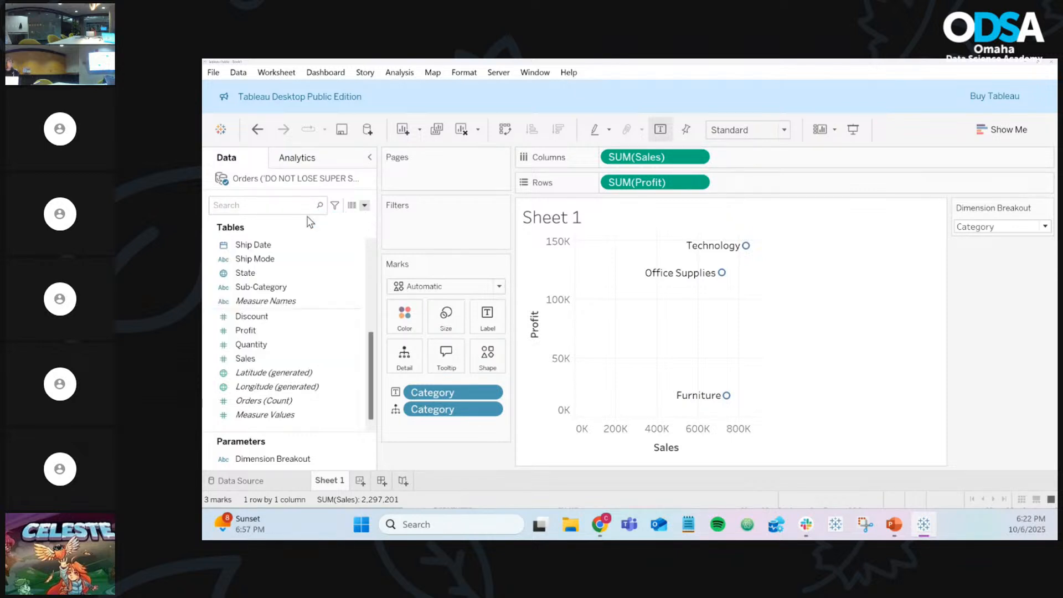
{"action": "left_click_drag", "start_coordinate": [580, 246], "coordinate": [679, 283]}
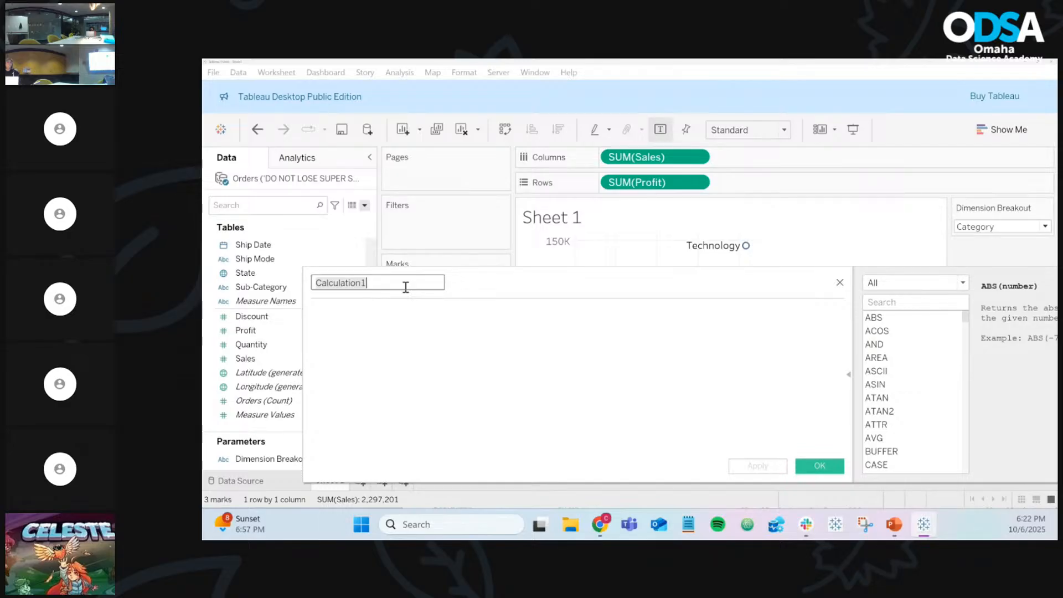
{"action": "type", "text": "cf"}
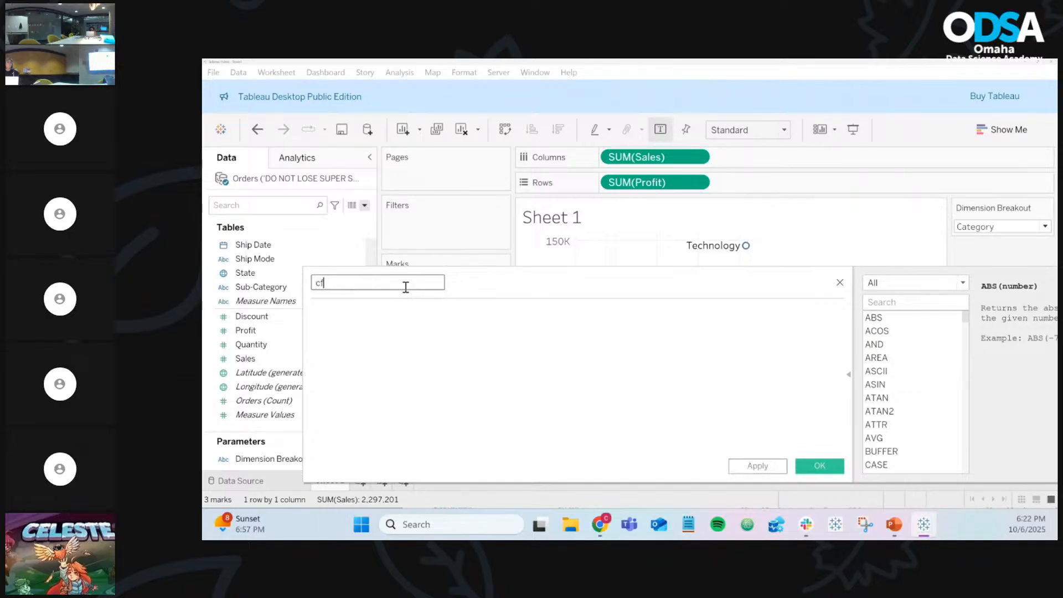
{"action": "type", "text": " - Dimension Breakout"}
{"action": "key", "text": "BackSpace"}
{"action": "key", "text": "BackSpace"}
{"action": "key", "text": "BackSpace"}
{"action": "type", "text": "out"}
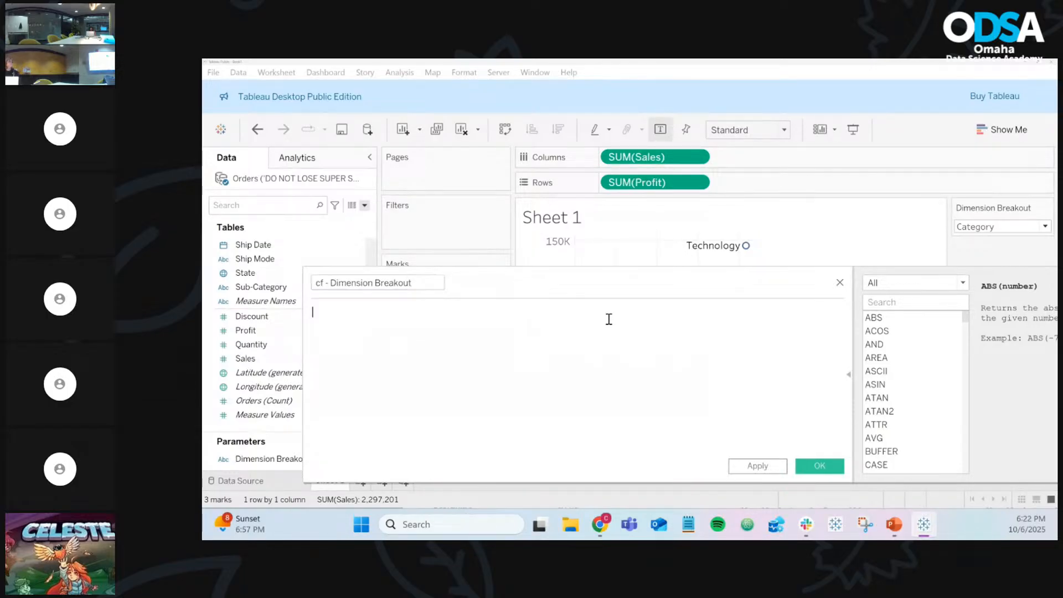
{"action": "left_click_drag", "start_coordinate": [559, 286], "coordinate": [622, 297]}
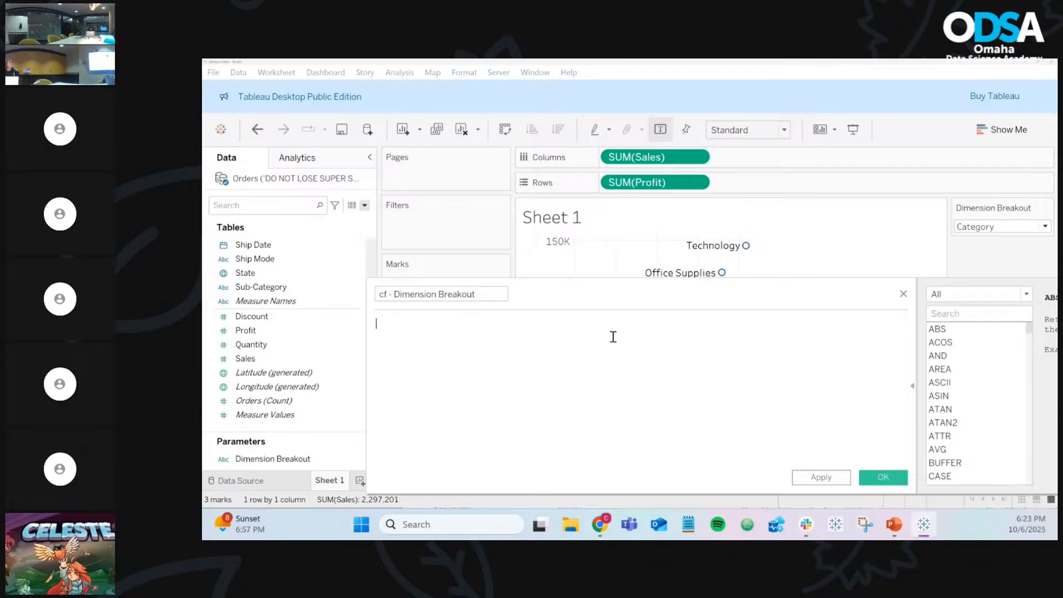
Step: Enter the formula IF [Dimension Breakout] = 'Category' THEN [Category] and widen the editor
{"action": "type", "text": "if"}
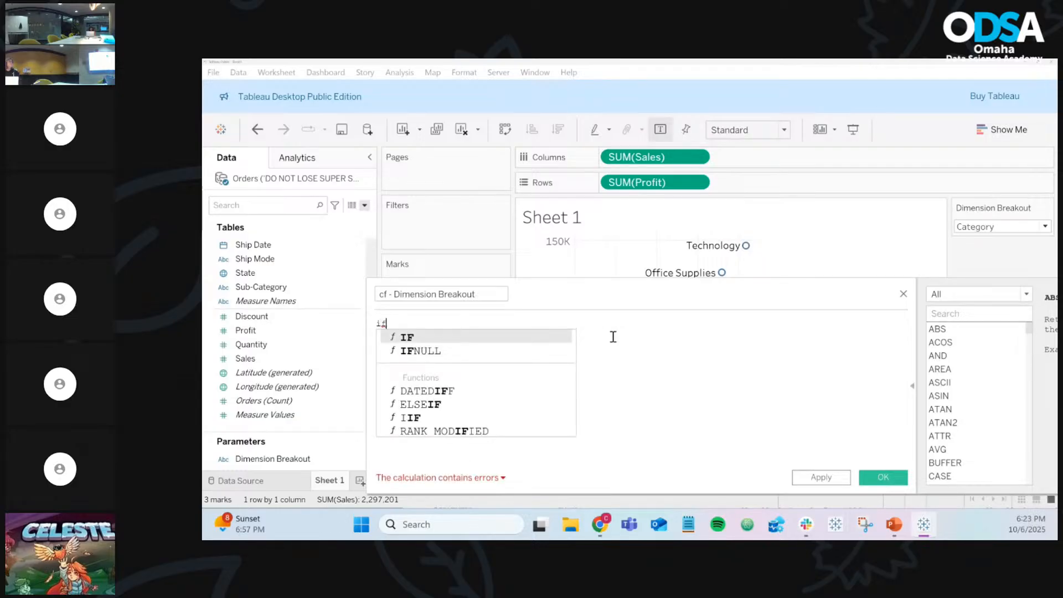
{"action": "key", "text": "Return"}
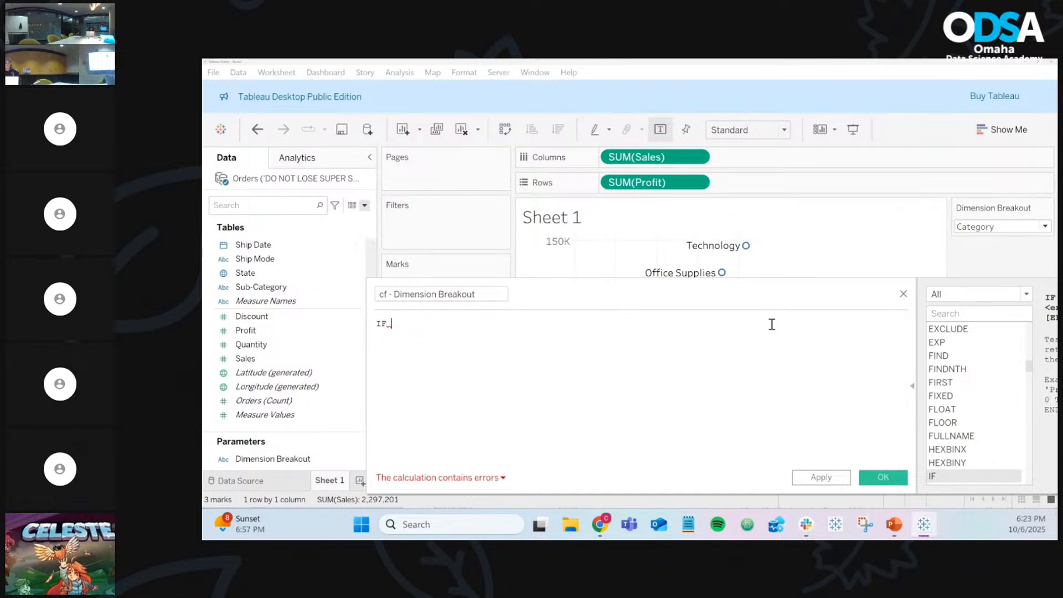
{"action": "type", "text": "dim"}
{"action": "key", "text": "Return"}
{"action": "key", "text": "BackSpace"}
{"action": "key", "text": "BackSpace"}
{"action": "key", "text": "BackSpace"}
{"action": "key", "text": "BackSpace"}
{"action": "key", "text": "BackSpace"}
{"action": "key", "text": "BackSpace"}
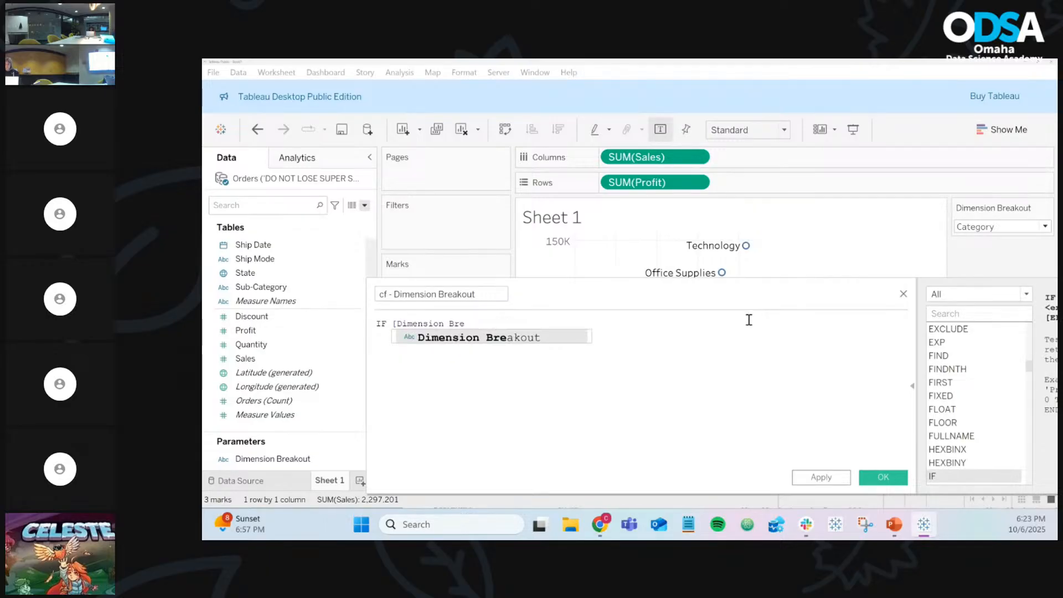
{"action": "double_click", "coordinate": [557, 336]}
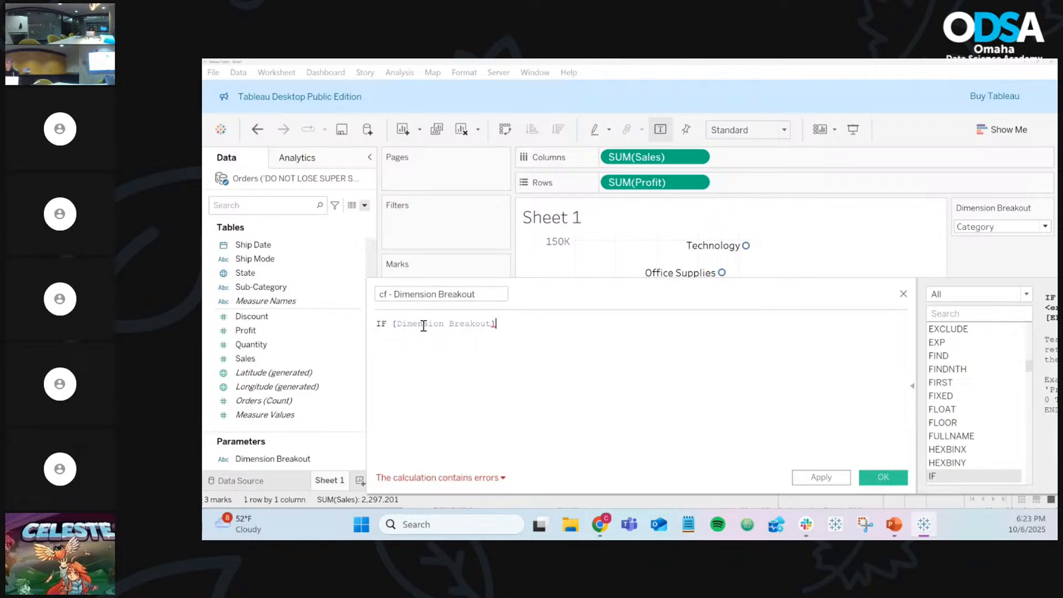
{"action": "scroll", "coordinate": [424, 326], "scroll_direction": "up", "scroll_amount": 5, "text": "ctrl"}
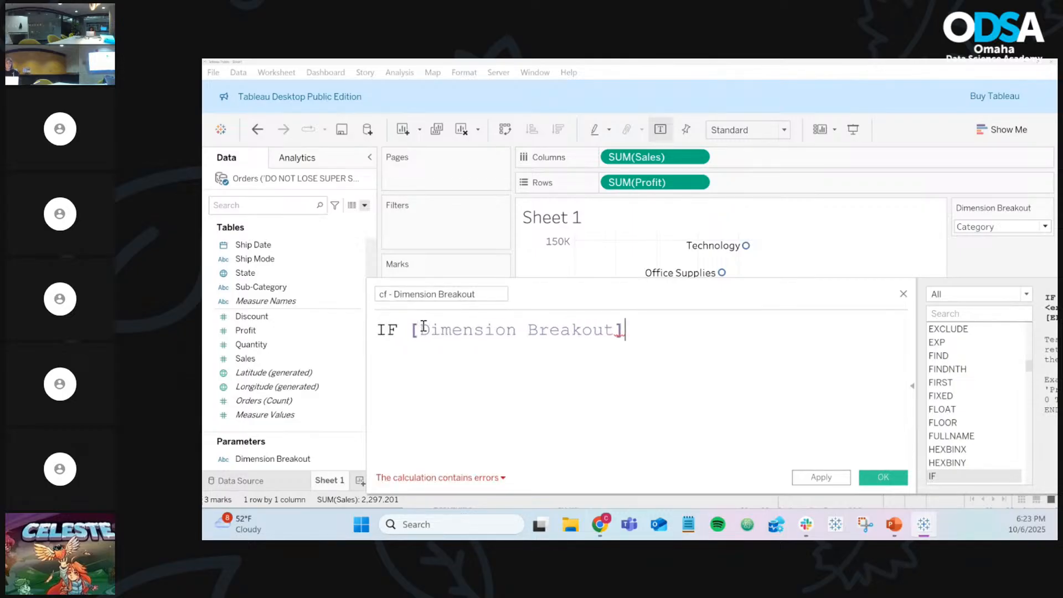
{"action": "type", "text": "= 'Category"}
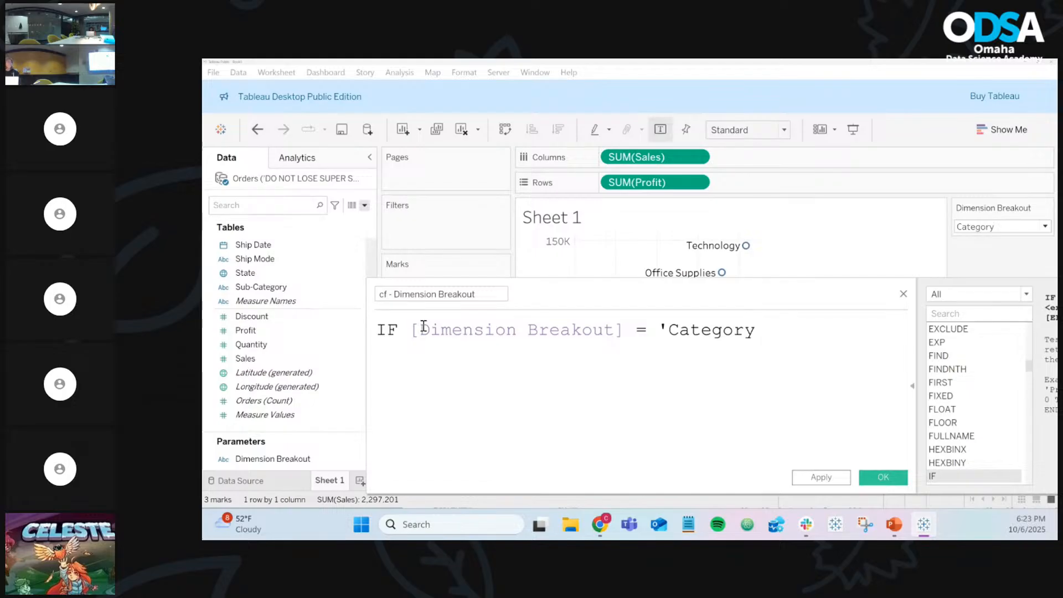
{"action": "type", "text": "' THEN"}
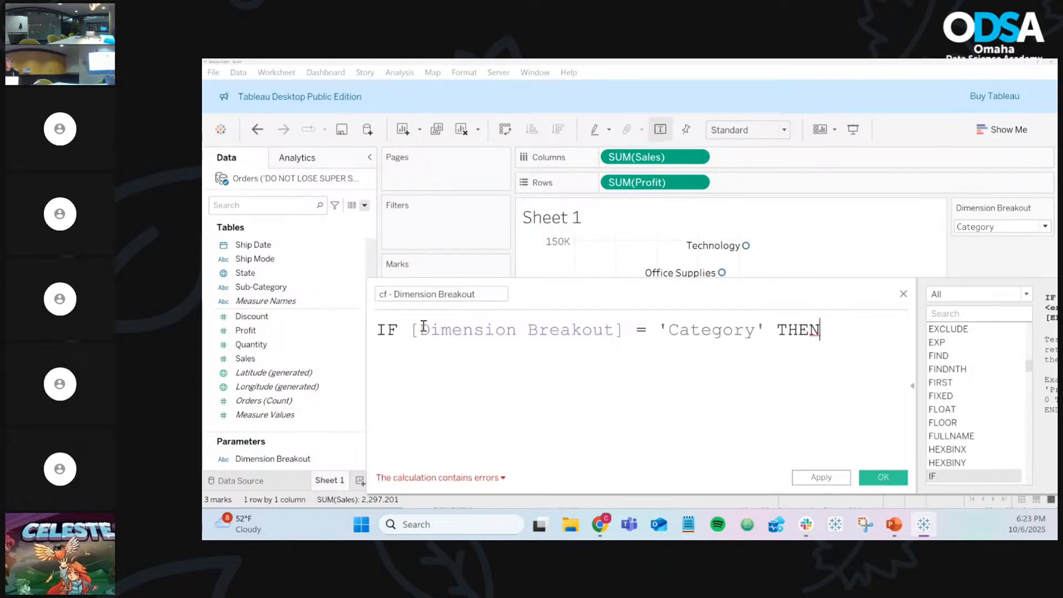
{"action": "type", "text": " cat"}
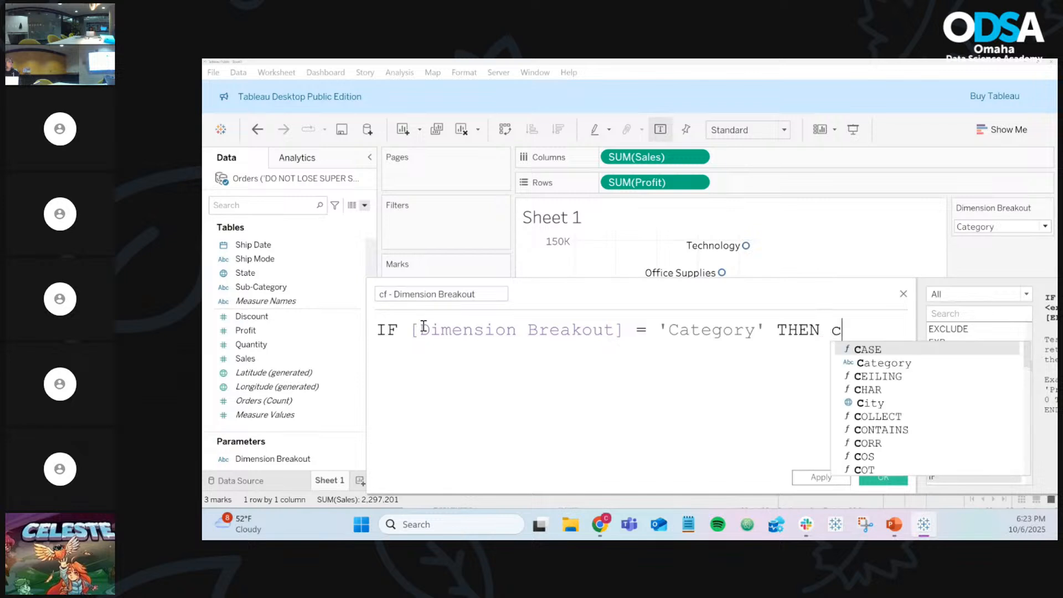
{"action": "key", "text": "Return"}
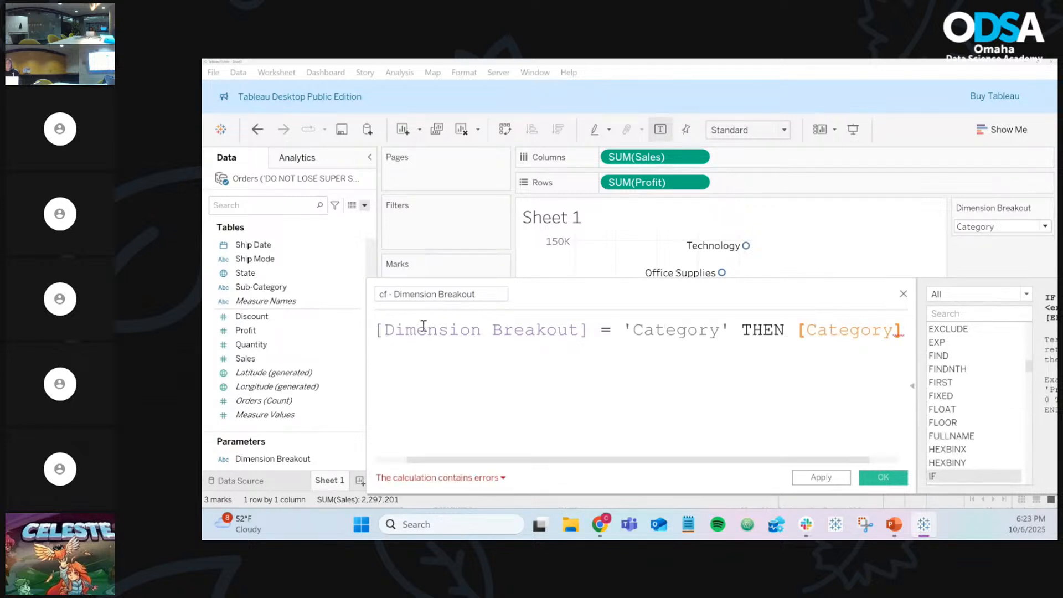
{"action": "left_click_drag", "start_coordinate": [368, 357], "coordinate": [244, 357]}
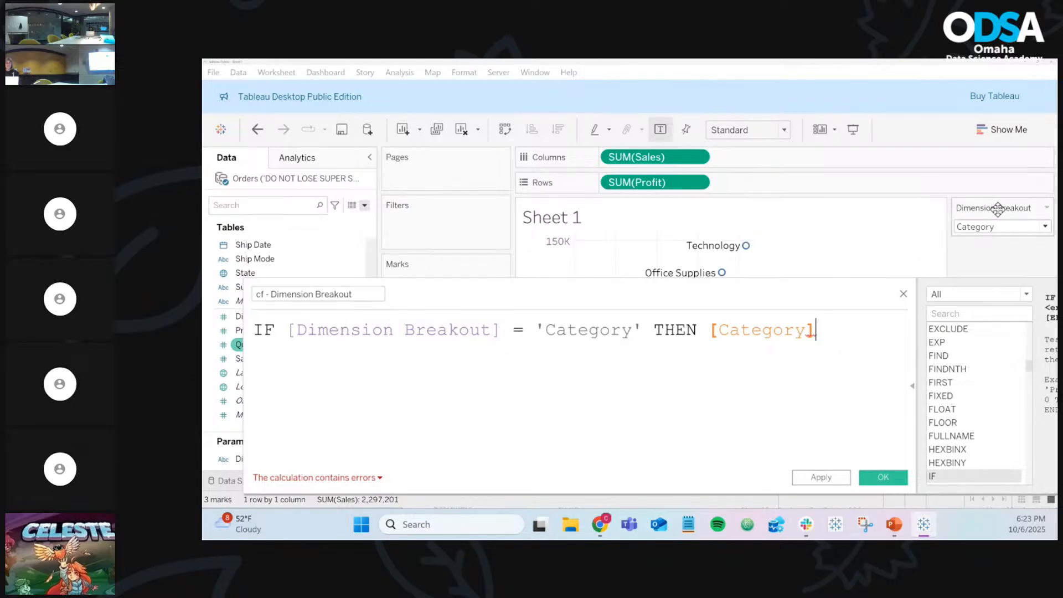
Step: Switch Dimension Breakout between Sub-Category and Category while checking the formula's references
{"action": "left_click", "coordinate": [988, 227]}
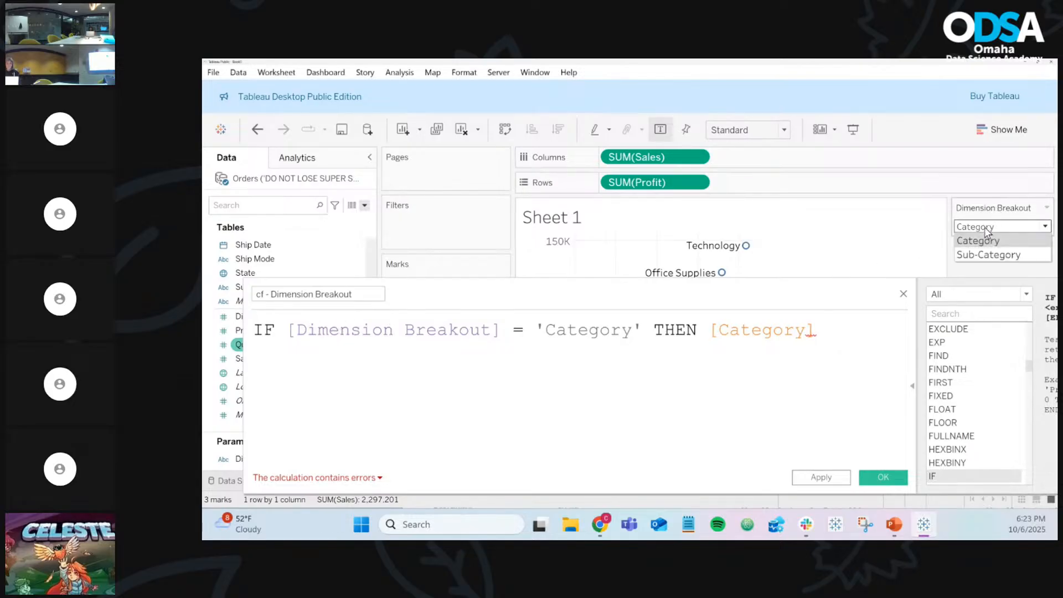
{"action": "left_click", "coordinate": [982, 259]}
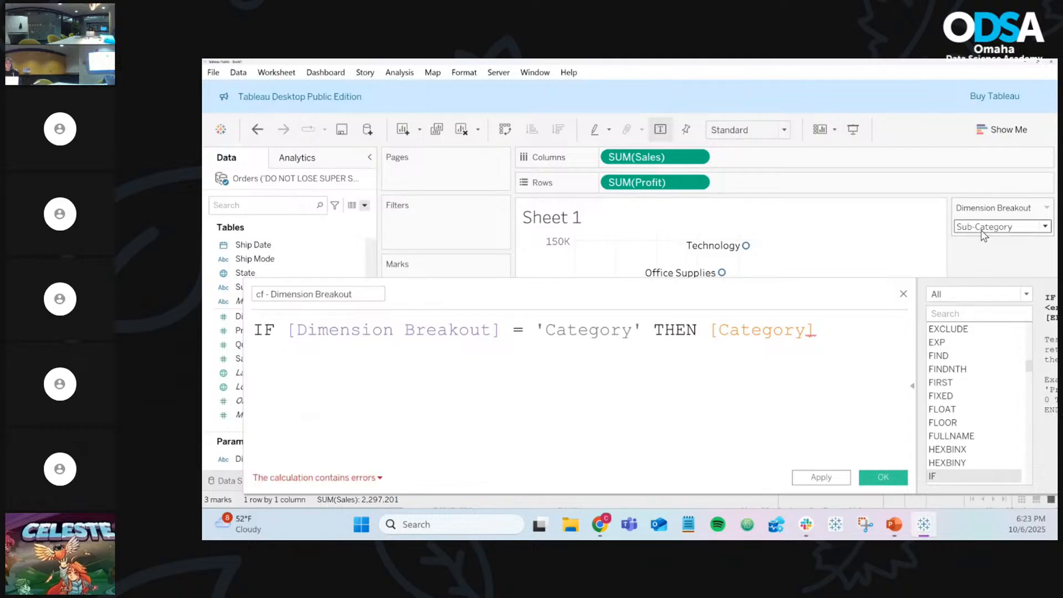
{"action": "left_click", "coordinate": [989, 227]}
{"action": "left_click", "coordinate": [984, 240]}
{"action": "left_click", "coordinate": [987, 228]}
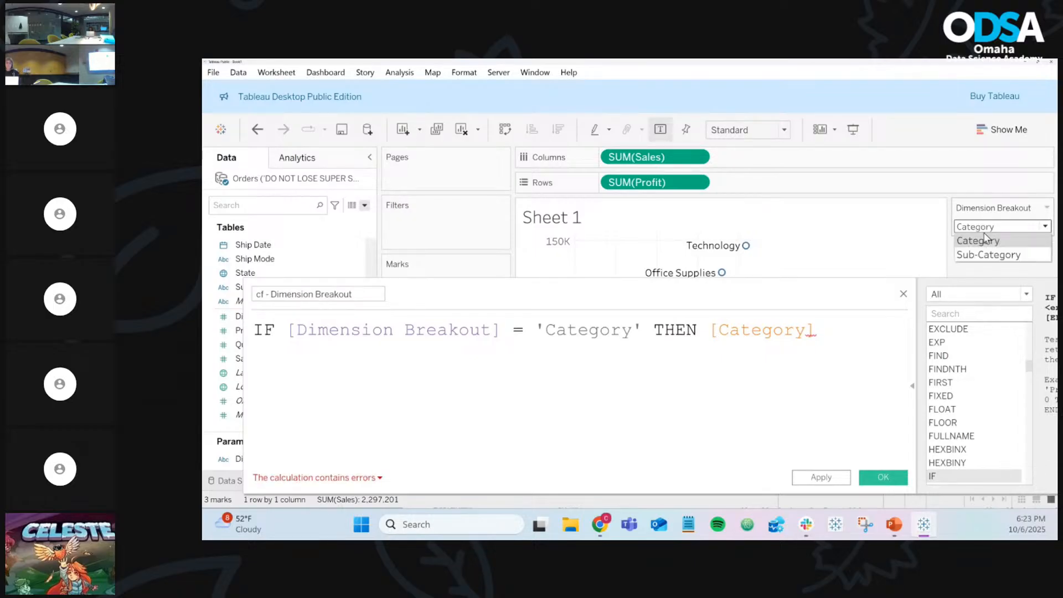
{"action": "left_click", "coordinate": [988, 254]}
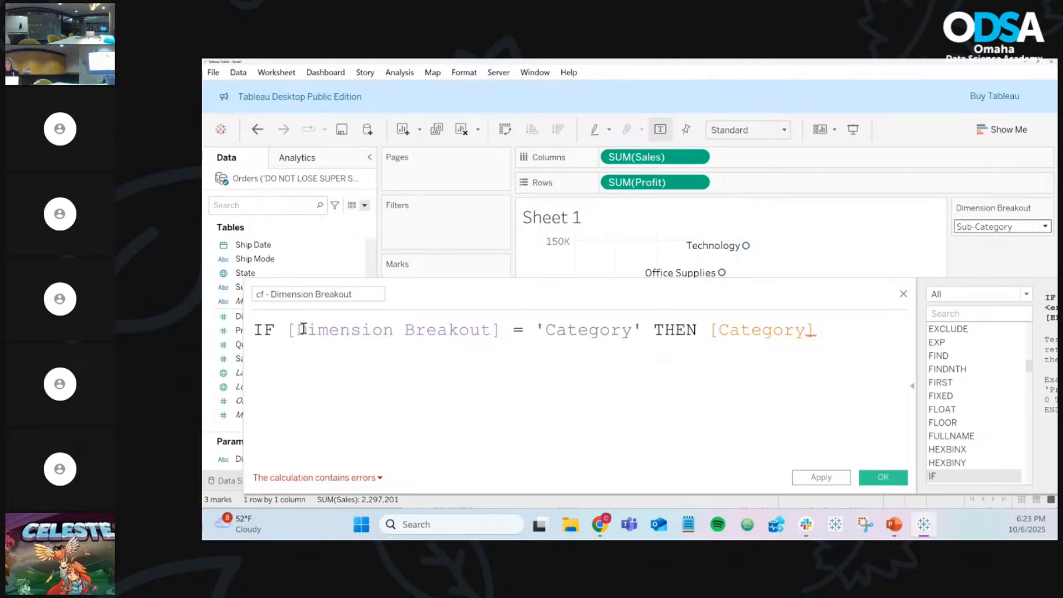
{"action": "double_click", "coordinate": [348, 330]}
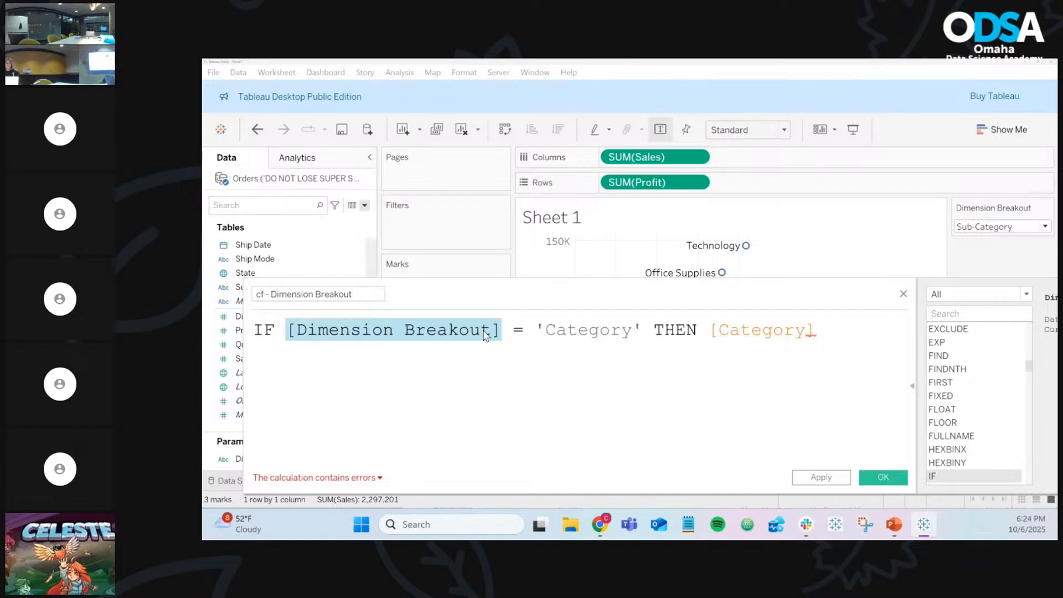
{"action": "double_click", "coordinate": [590, 330]}
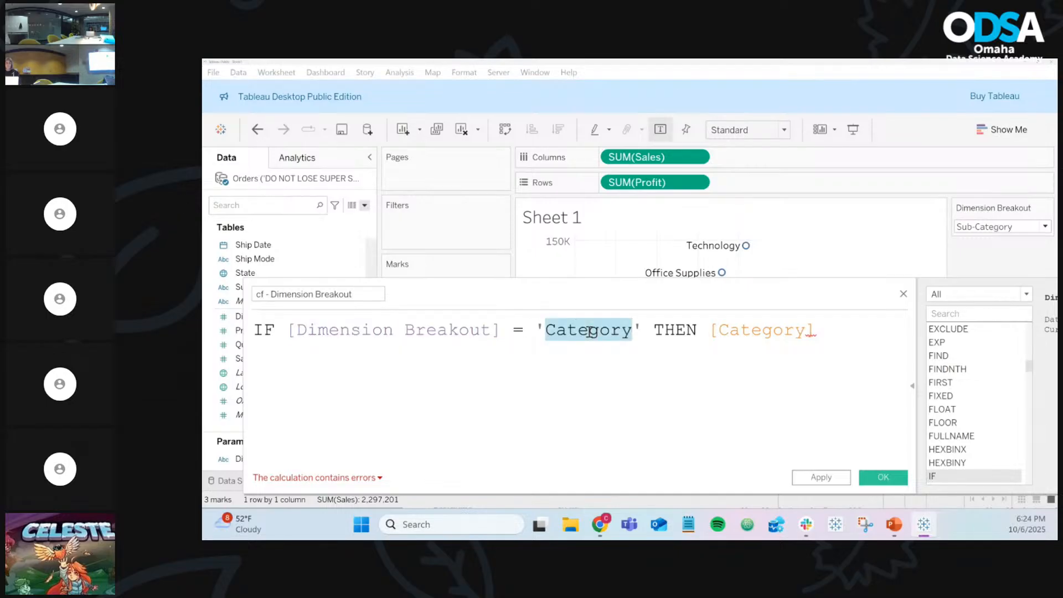
{"action": "left_click", "coordinate": [970, 228]}
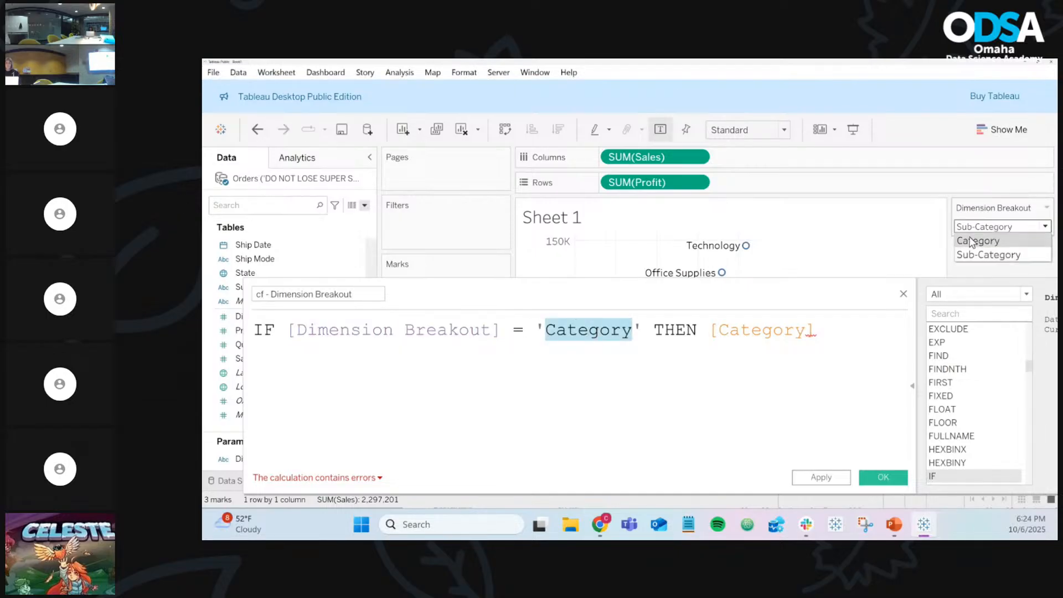
{"action": "left_click", "coordinate": [972, 239]}
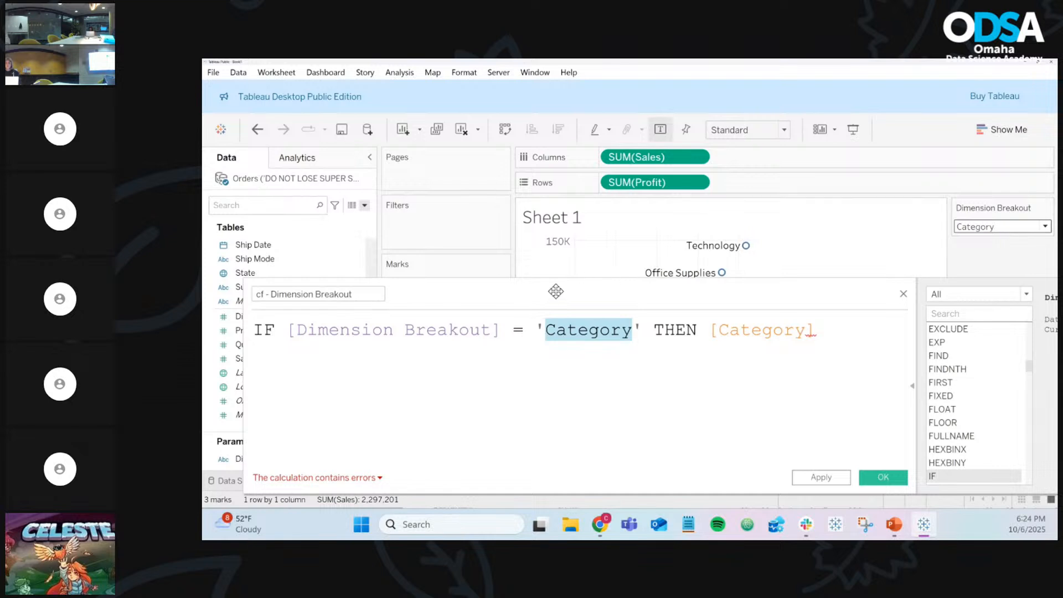
Step: Reposition the calculation editor and start a new line after [Category]
{"action": "left_click", "coordinate": [671, 334]}
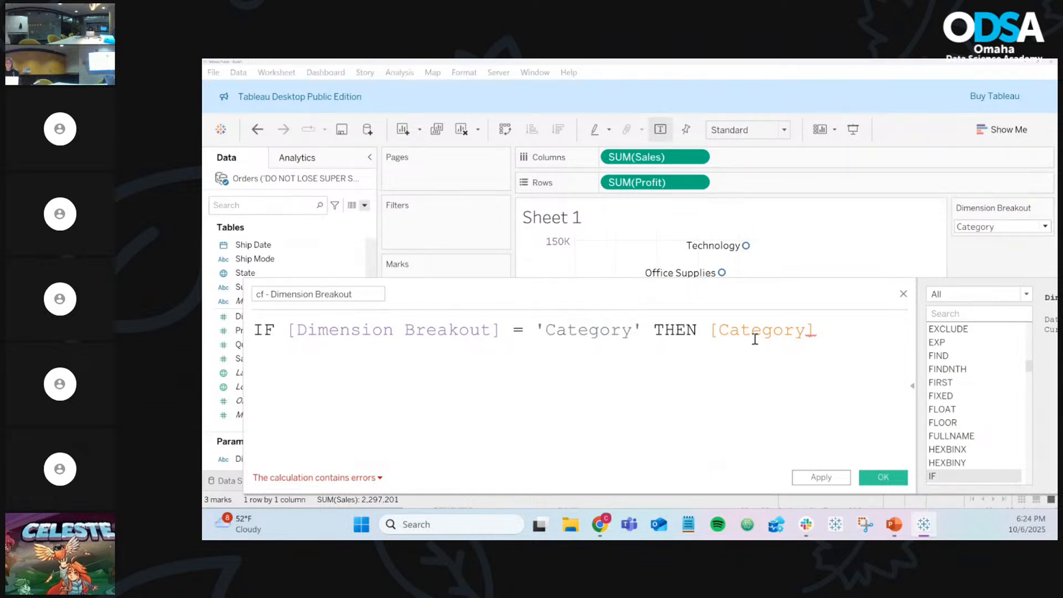
{"action": "double_click", "coordinate": [756, 331]}
{"action": "left_click_drag", "start_coordinate": [618, 294], "coordinate": [725, 283]}
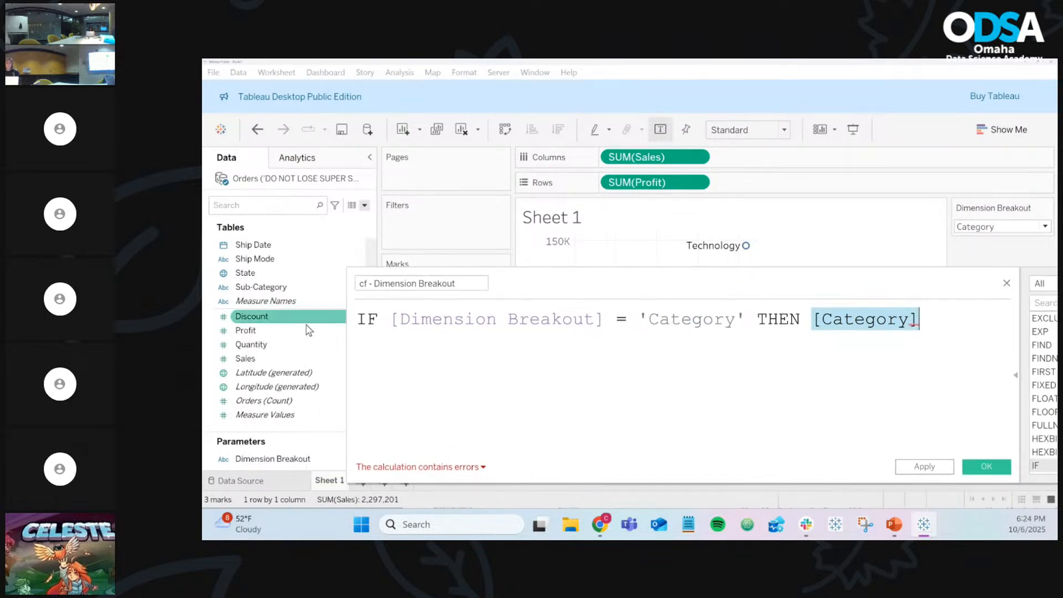
{"action": "scroll", "coordinate": [277, 332], "scroll_direction": "up", "scroll_amount": 5}
{"action": "left_click", "coordinate": [268, 244]}
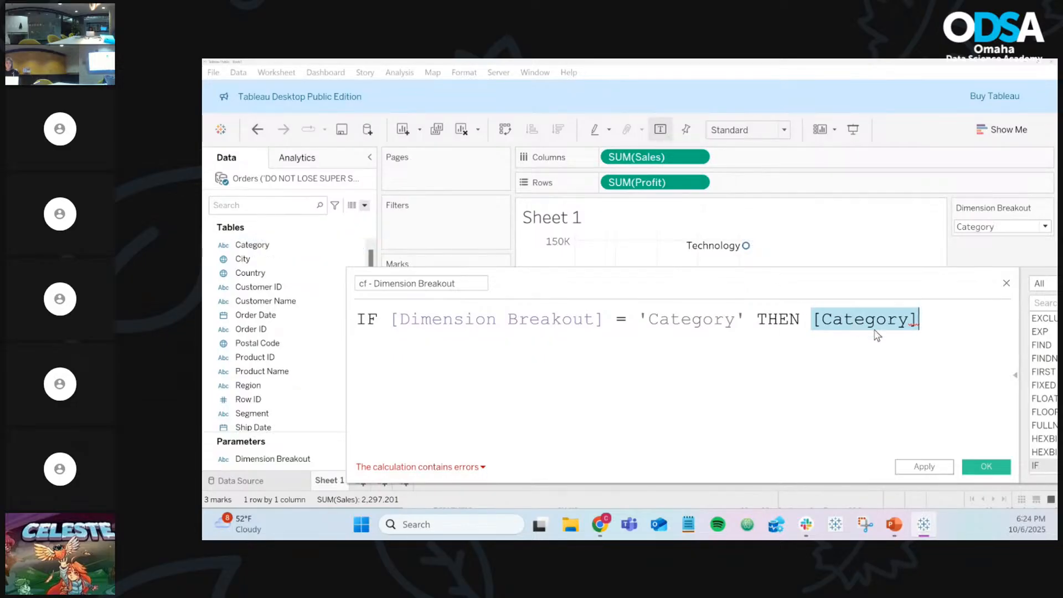
{"action": "left_click", "coordinate": [936, 322]}
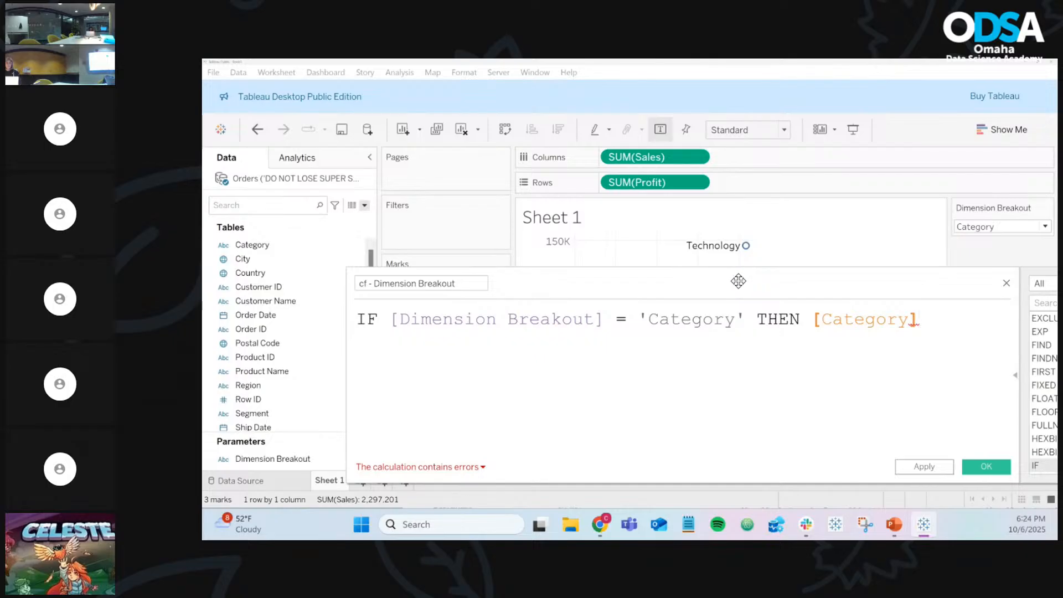
{"action": "left_click_drag", "start_coordinate": [743, 281], "coordinate": [949, 347]}
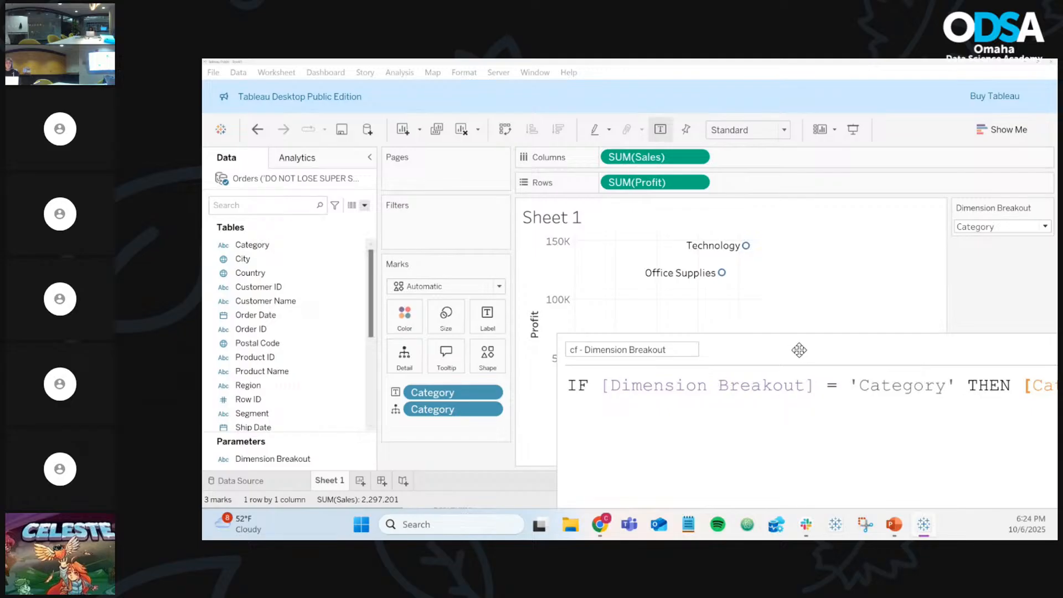
{"action": "left_click_drag", "start_coordinate": [797, 350], "coordinate": [534, 298]}
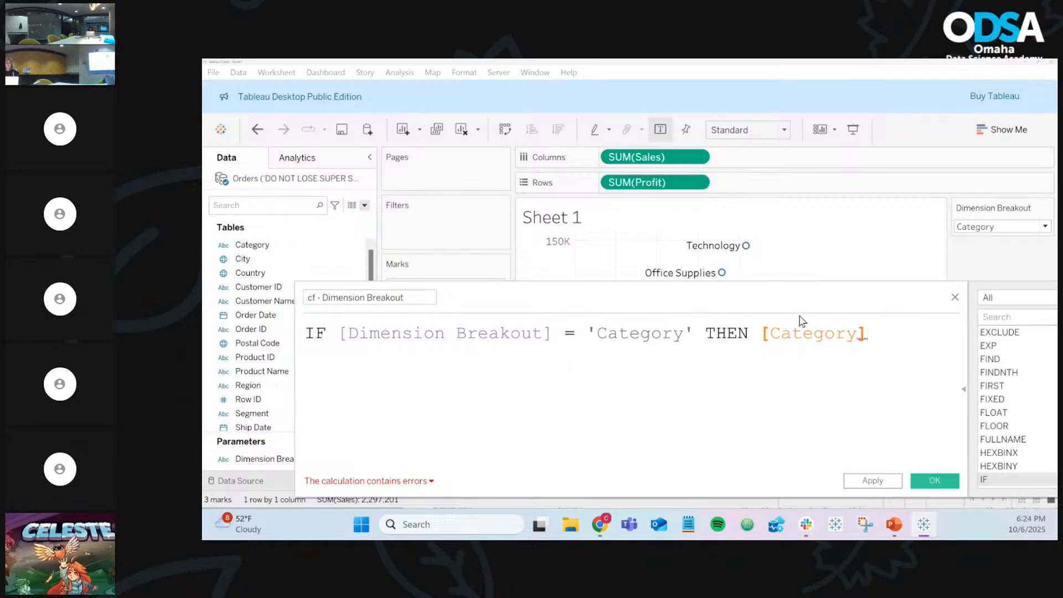
{"action": "key", "text": "Return"}
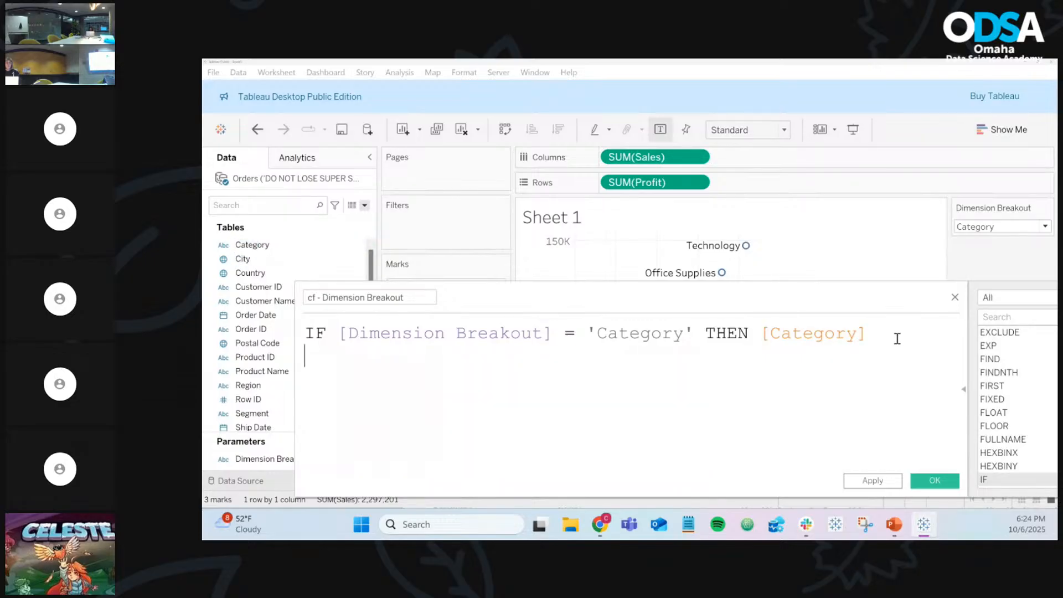
Step: Begin the second branch with ELSEIF [Dimension Breakout] = '
{"action": "type", "text": "else"}
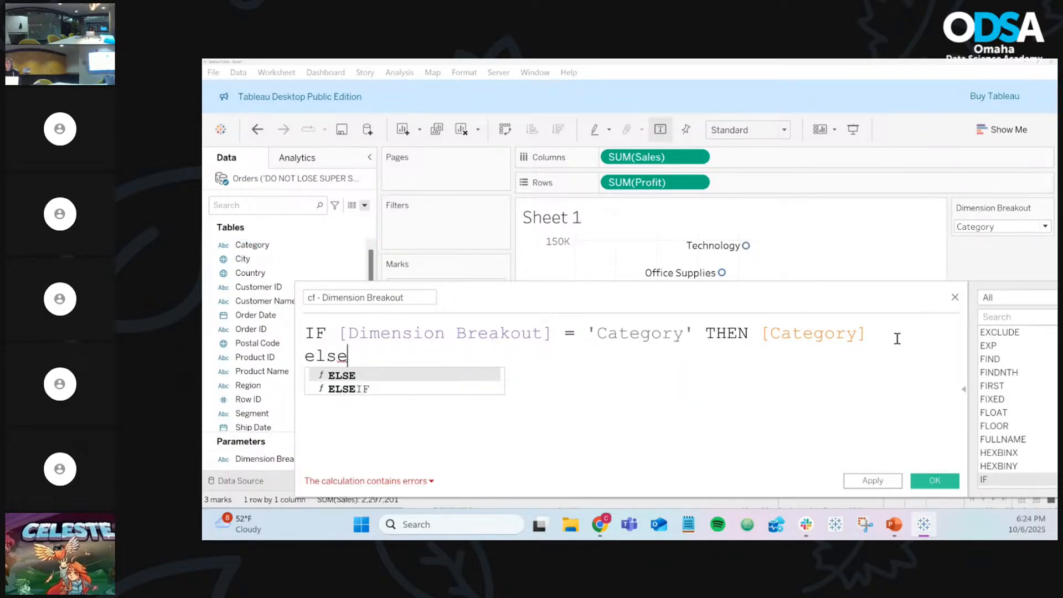
{"action": "key", "text": "Down"}
{"action": "key", "text": "Return"}
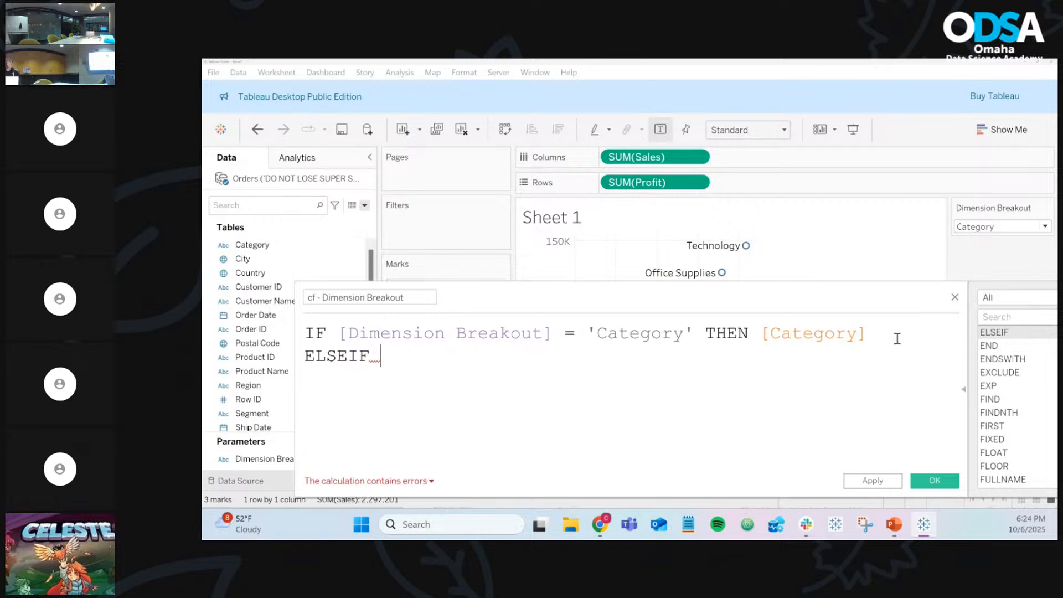
{"action": "type", "text": "dim"}
{"action": "key", "text": "Return"}
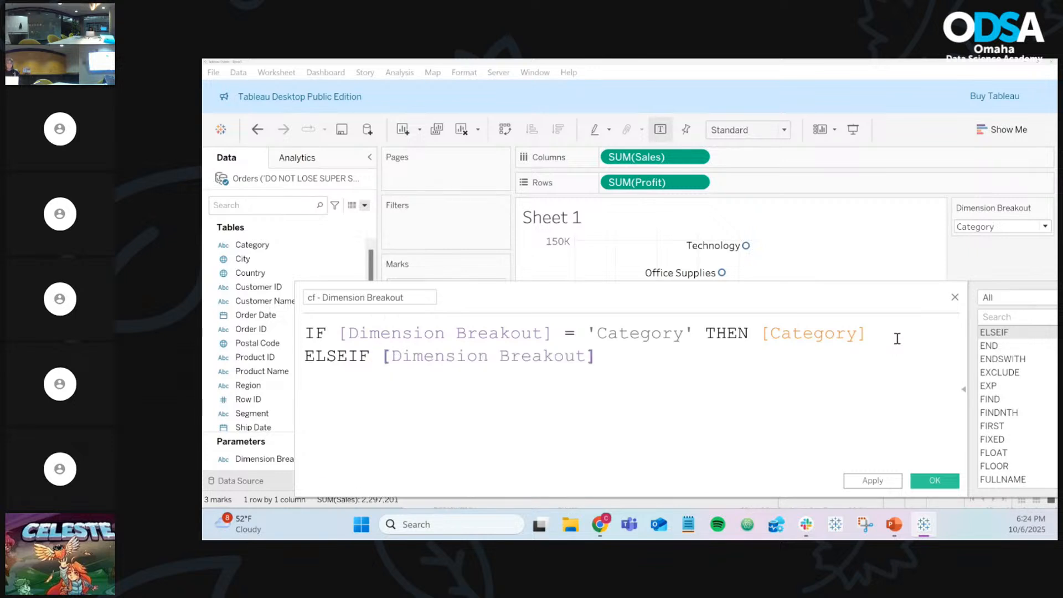
{"action": "type", "text": "= '"}
Step: Set the parameter to Sub-Category and finish the branch with 'Sub-Category' THEN [Sub-Category]
{"action": "left_click", "coordinate": [969, 227]}
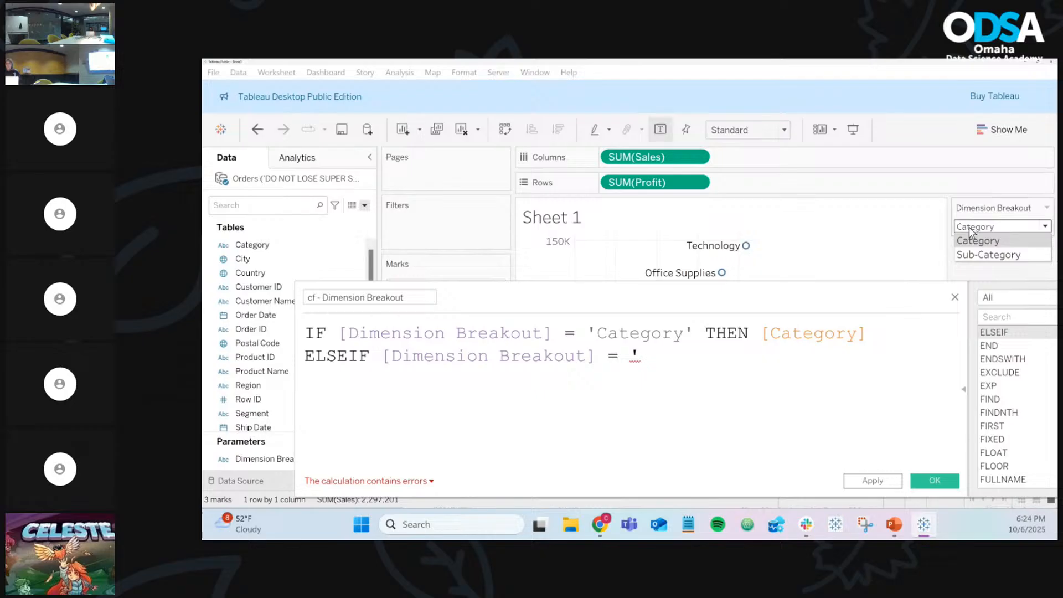
{"action": "left_click", "coordinate": [976, 255]}
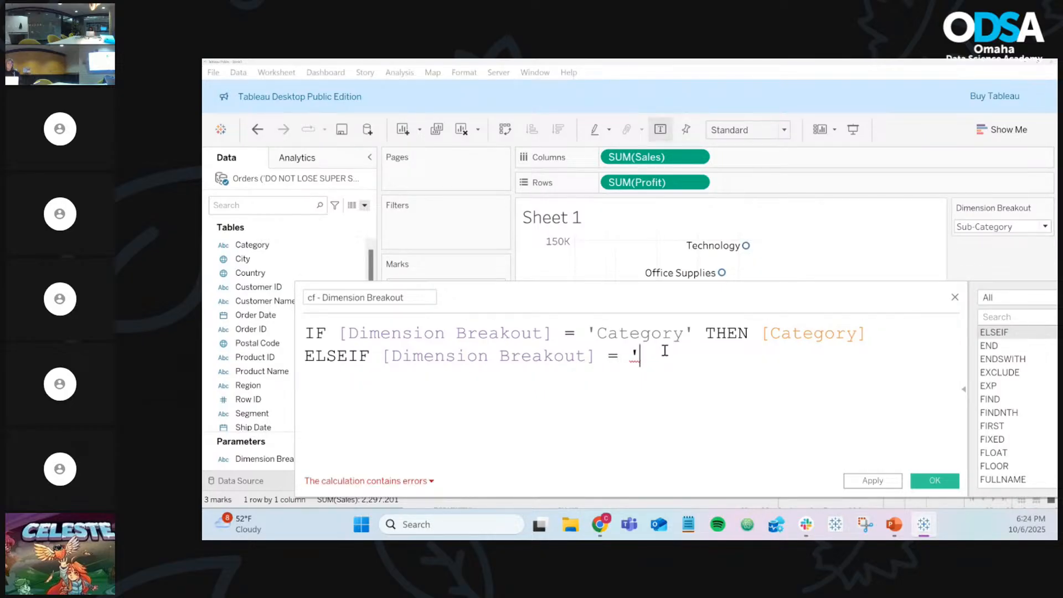
{"action": "type", "text": "Sub-Cate"}
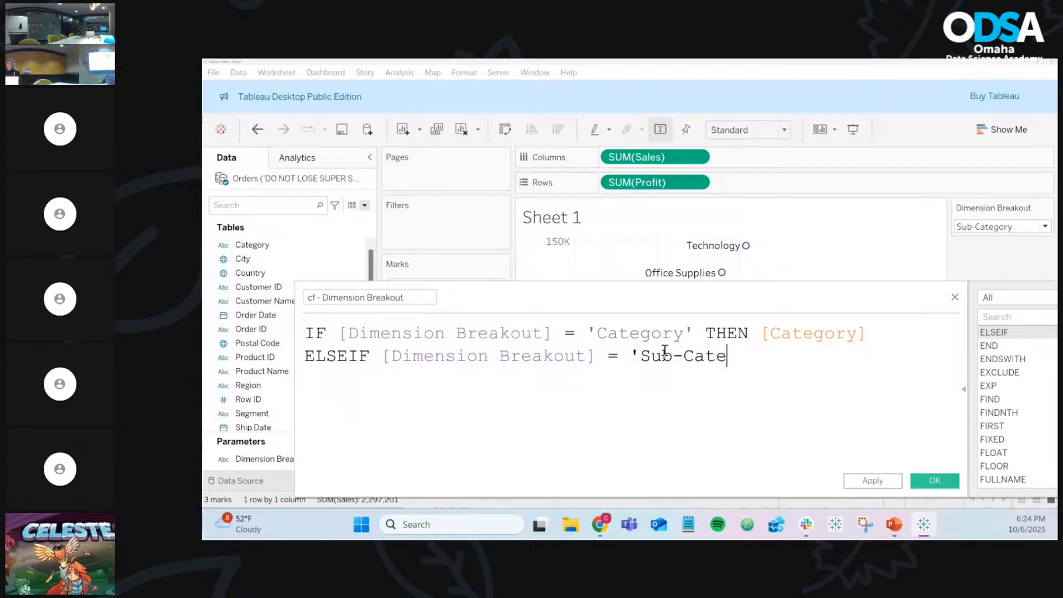
{"action": "type", "text": "gory' "}
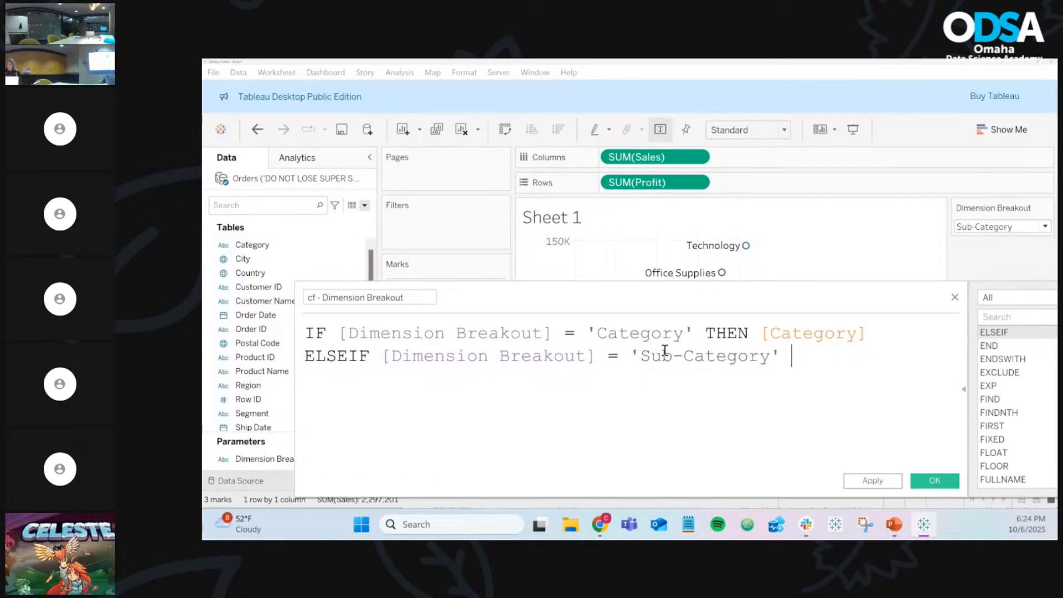
{"action": "type", "text": "THEN sub"}
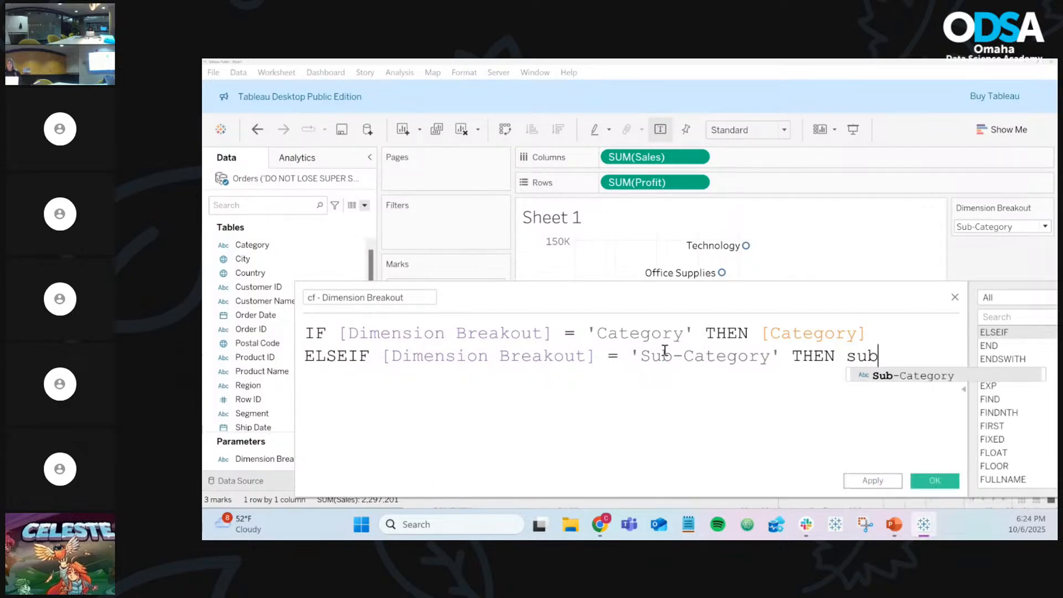
{"action": "key", "text": "Return"}
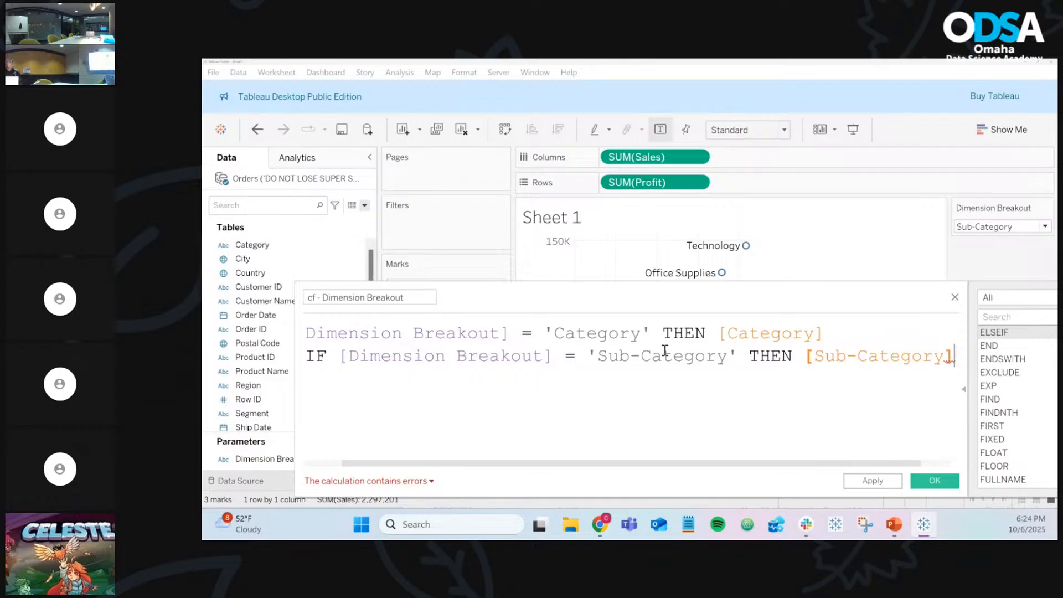
{"action": "scroll", "coordinate": [665, 351], "scroll_direction": "down", "scroll_amount": 3}
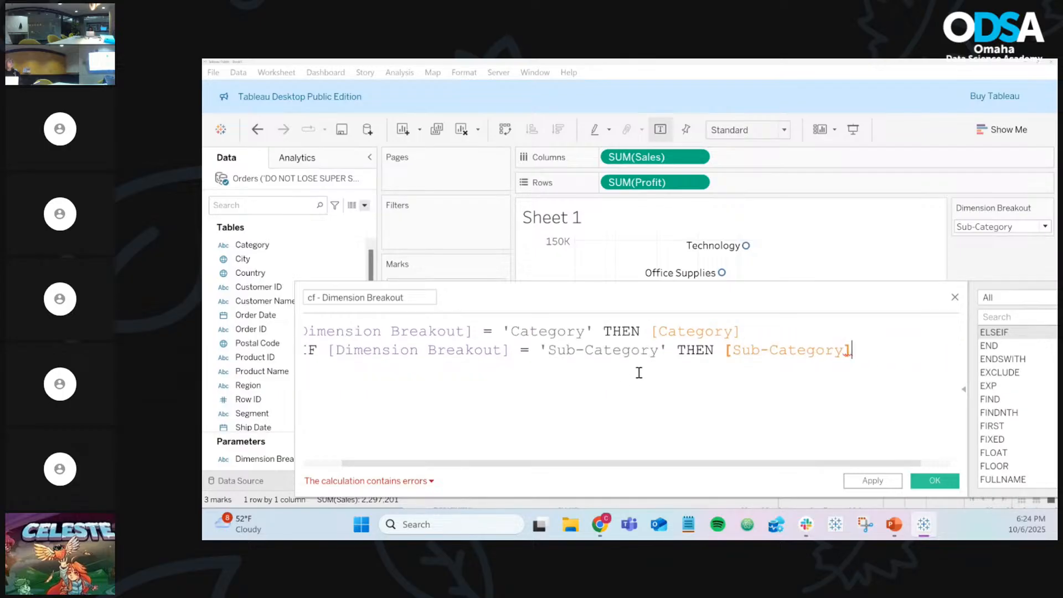
{"action": "left_click_drag", "start_coordinate": [639, 463], "coordinate": [502, 465]}
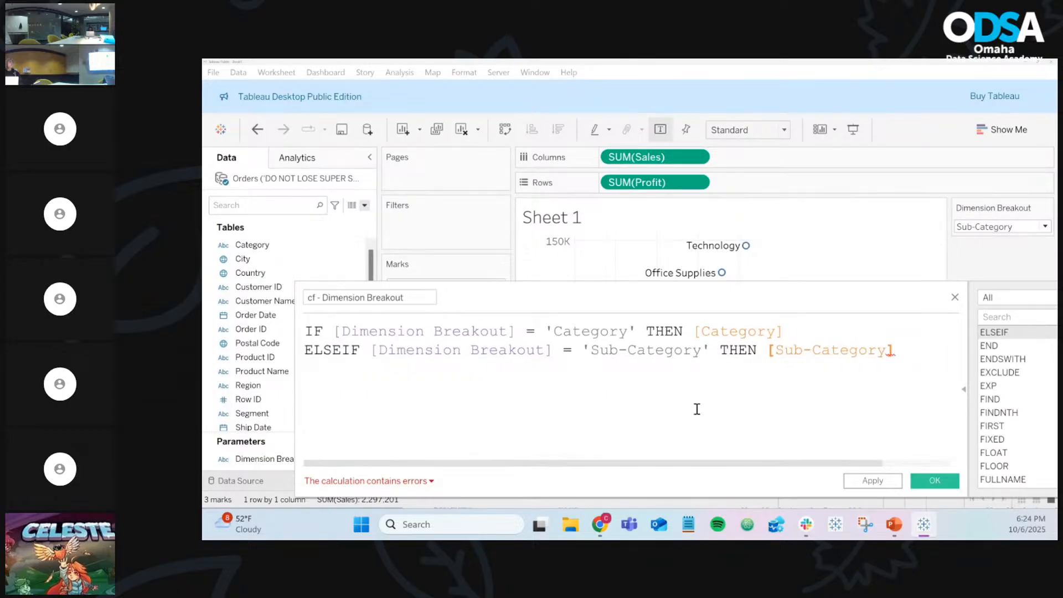
{"action": "left_click", "coordinate": [896, 352]}
{"action": "key", "text": "Return"}
{"action": "type", "text": "END"}
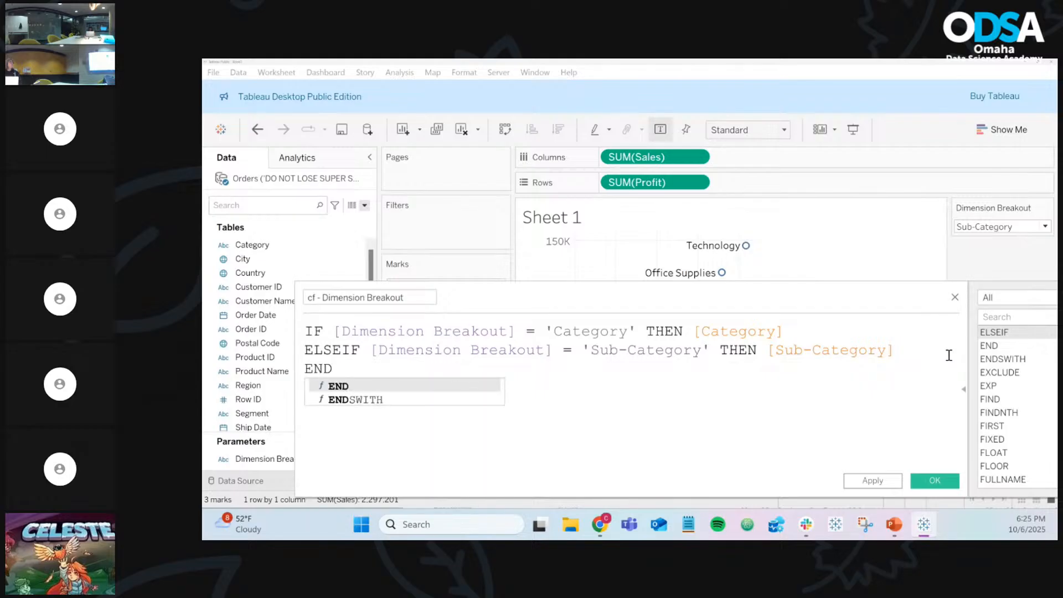
{"action": "left_click", "coordinate": [835, 386]}
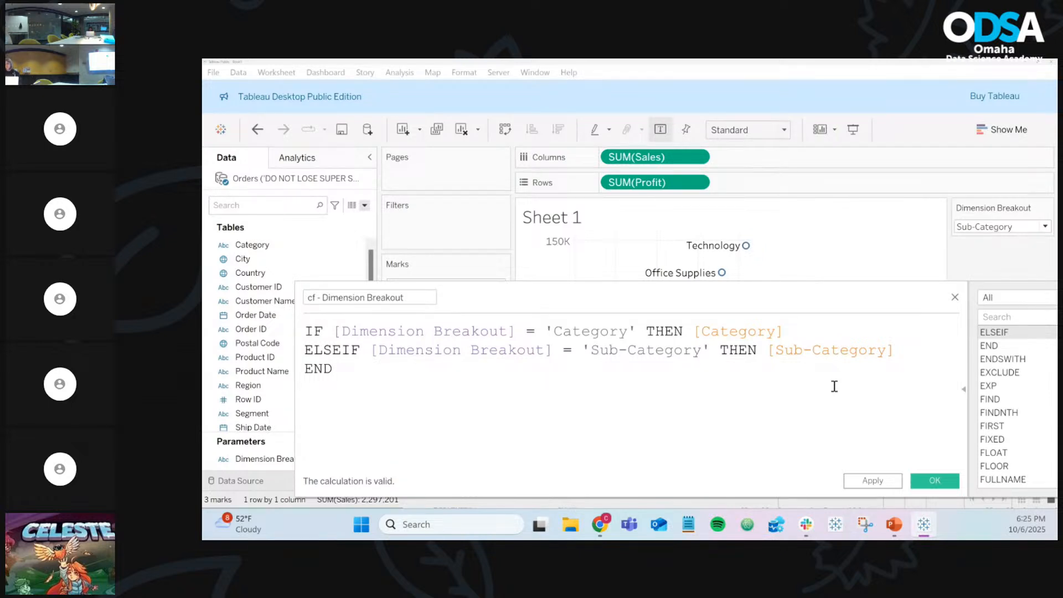
{"action": "key", "text": "BackSpace"}
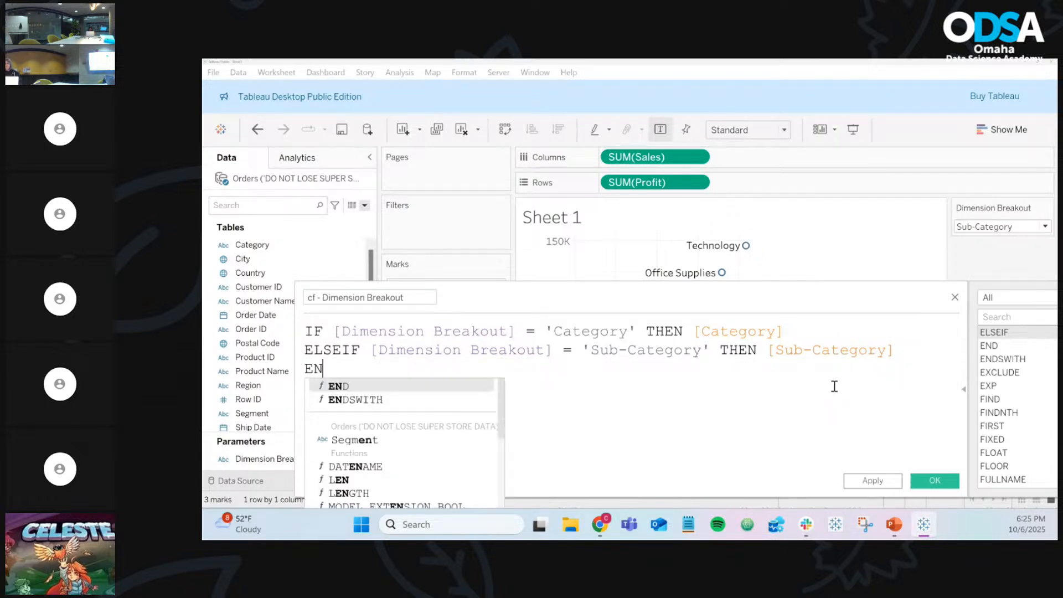
{"action": "left_click", "coordinate": [871, 380]}
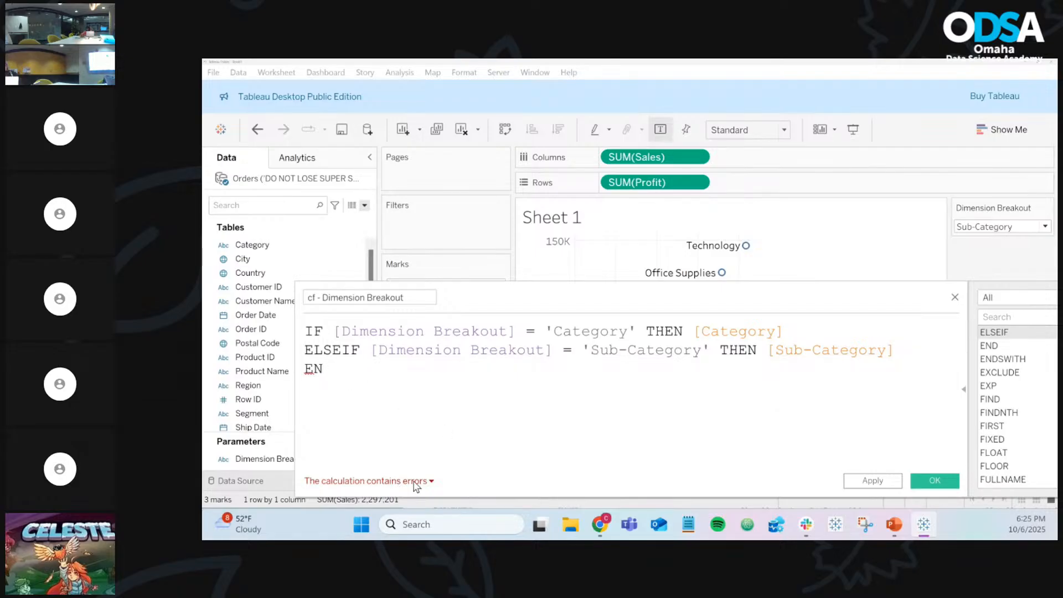
{"action": "type", "text": "D"}
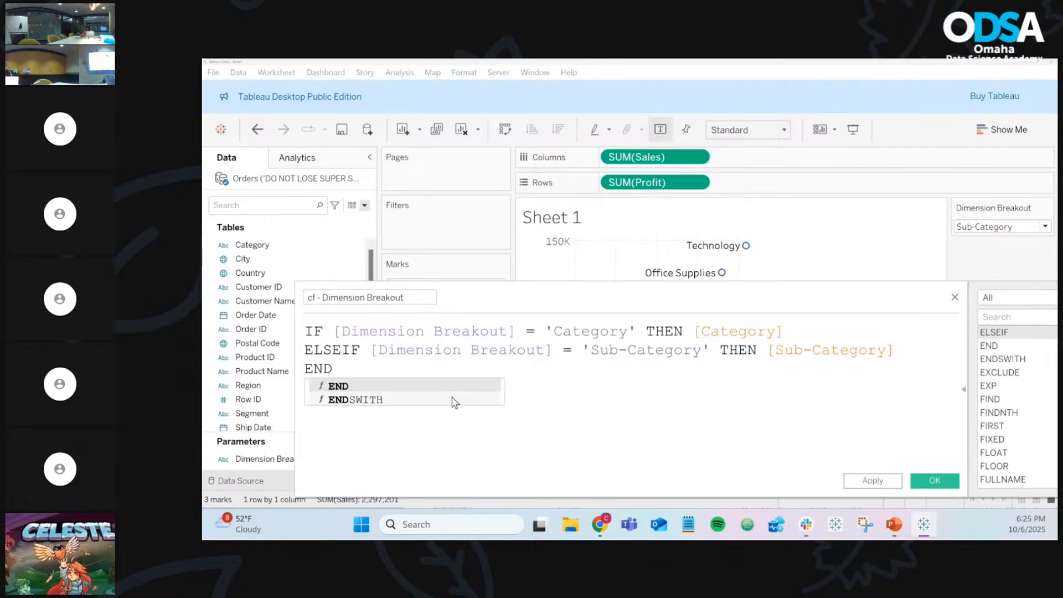
{"action": "left_click", "coordinate": [671, 415]}
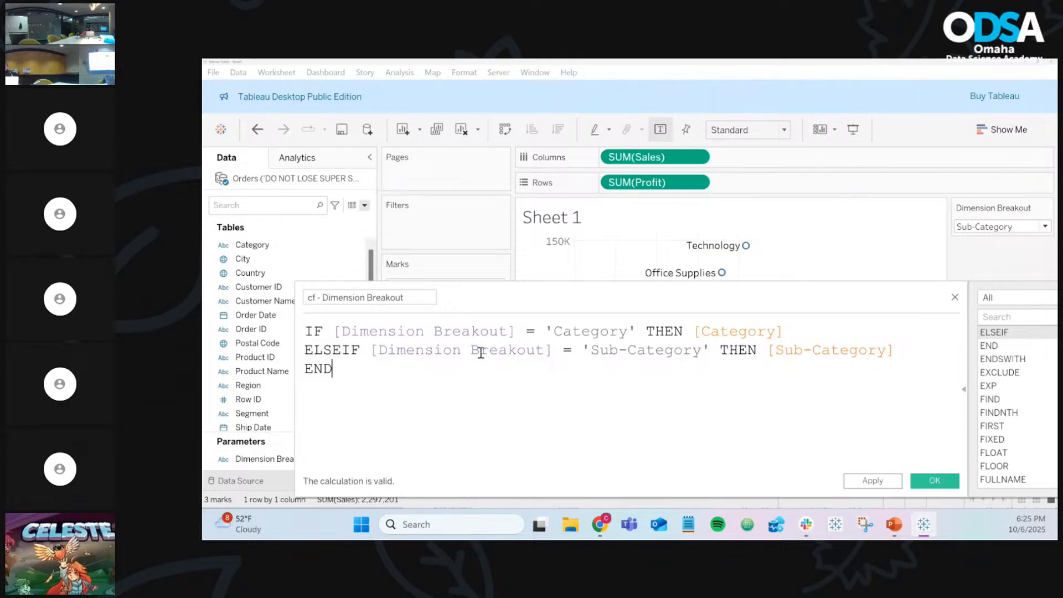
{"action": "double_click", "coordinate": [464, 331]}
{"action": "double_click", "coordinate": [507, 351]}
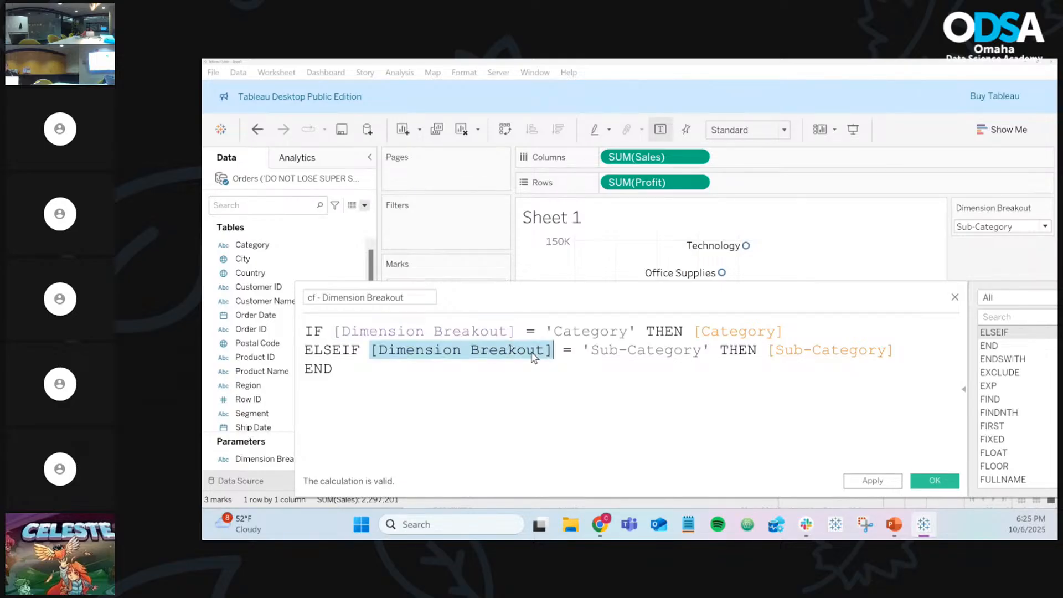
{"action": "left_click", "coordinate": [464, 367]}
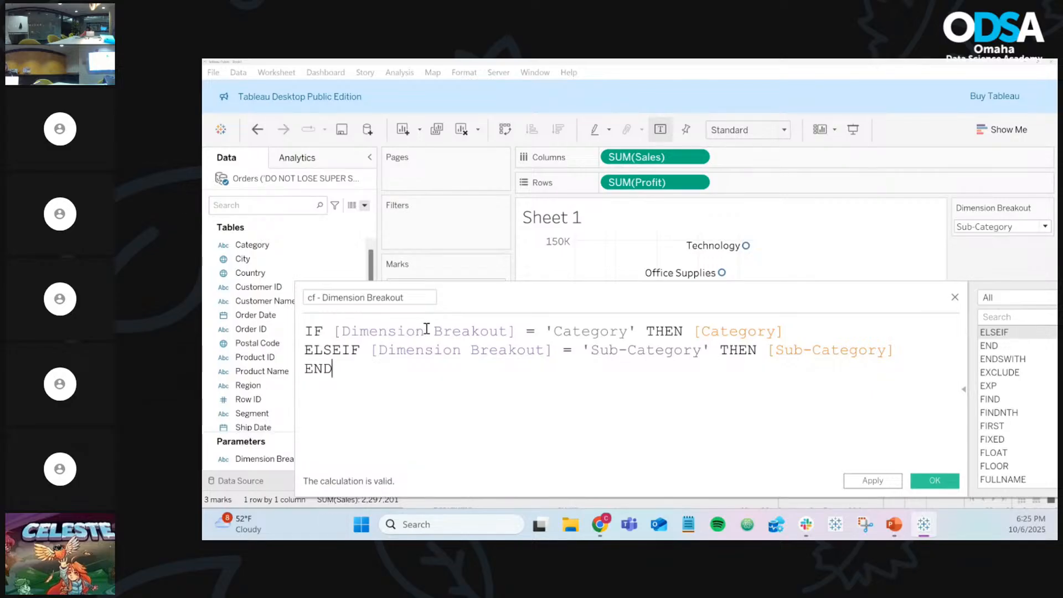
{"action": "double_click", "coordinate": [579, 332]}
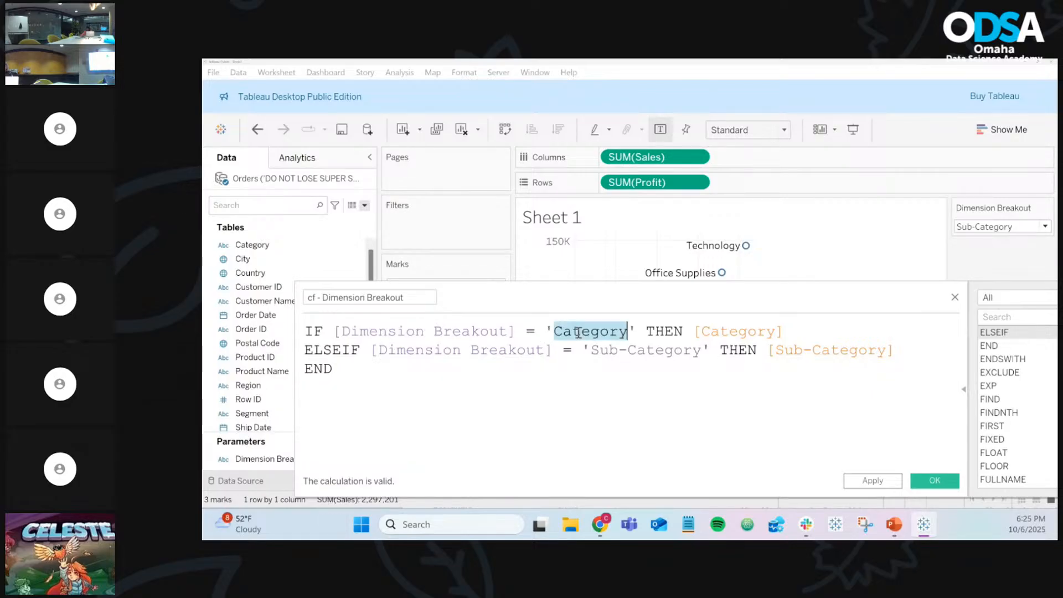
{"action": "left_click", "coordinate": [705, 350]}
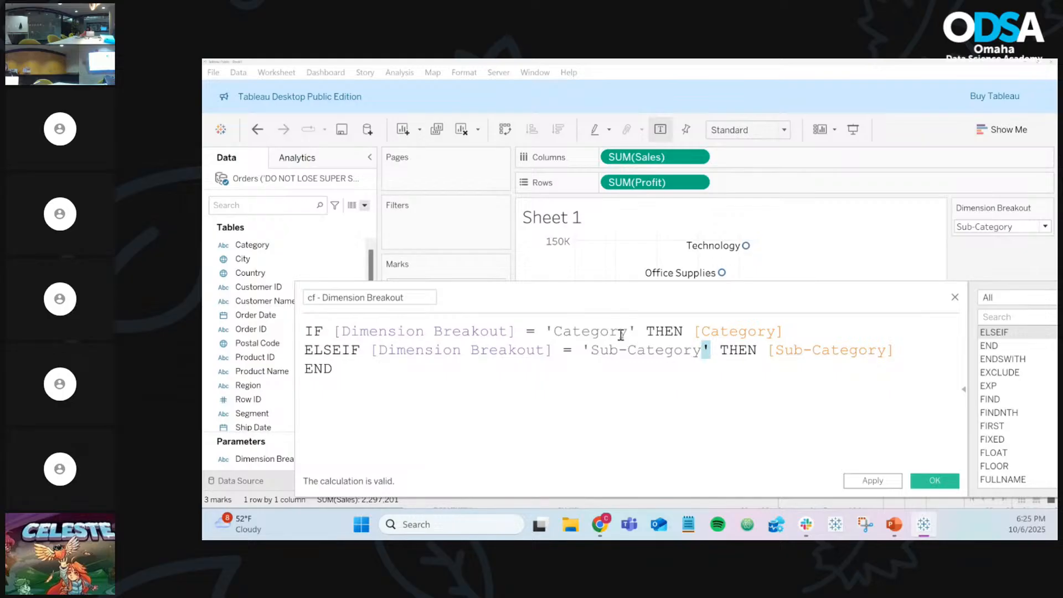
{"action": "left_click", "coordinate": [591, 350]}
{"action": "left_click", "coordinate": [1024, 227]}
{"action": "left_click", "coordinate": [998, 243]}
{"action": "left_click", "coordinate": [997, 228]}
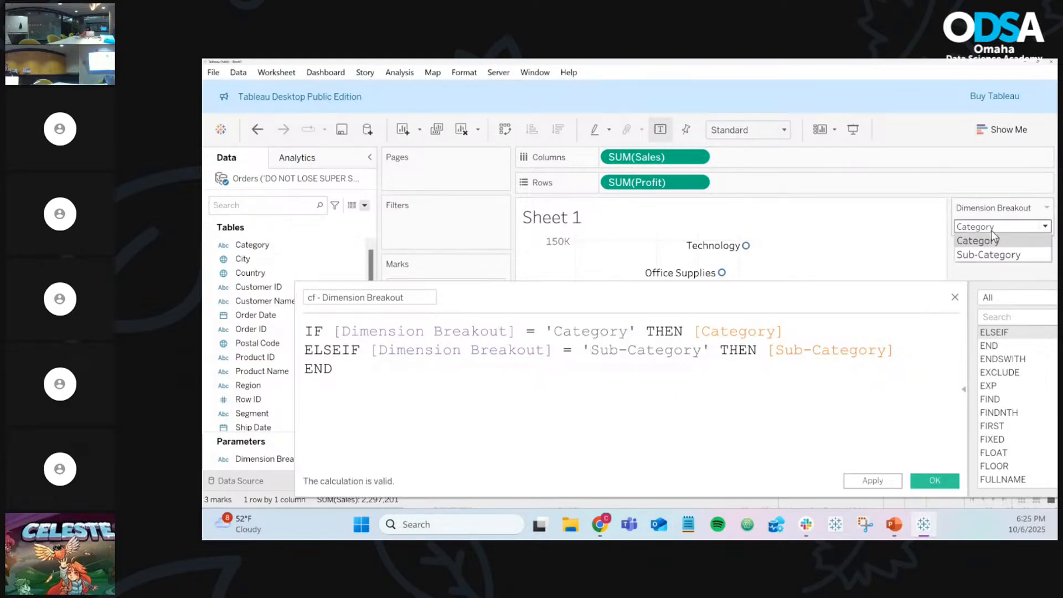
{"action": "left_click", "coordinate": [991, 254]}
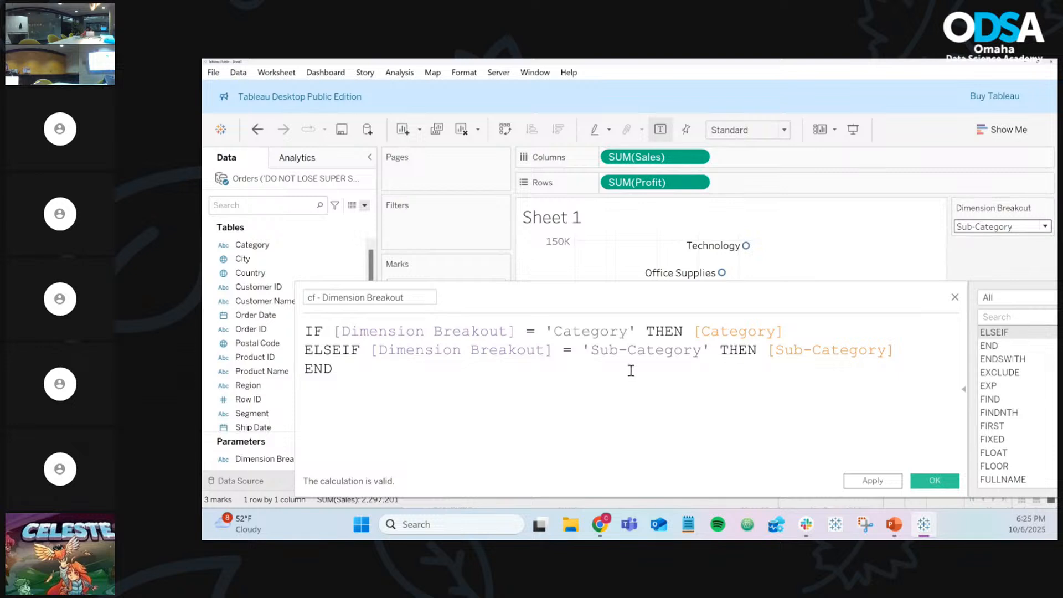
{"action": "left_click", "coordinate": [728, 331]}
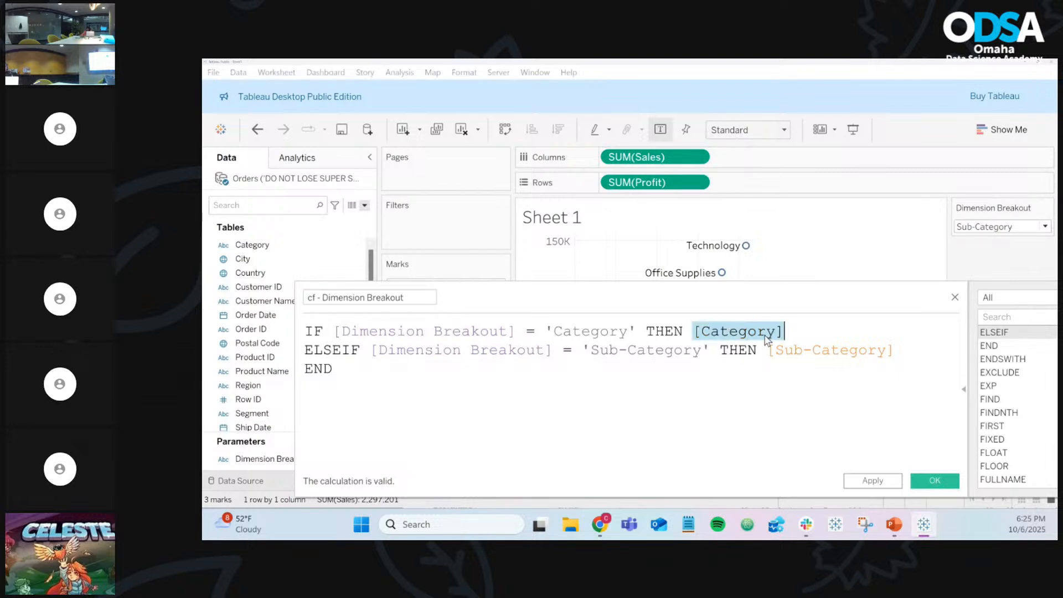
{"action": "left_click", "coordinate": [838, 351]}
{"action": "left_click", "coordinate": [752, 369]}
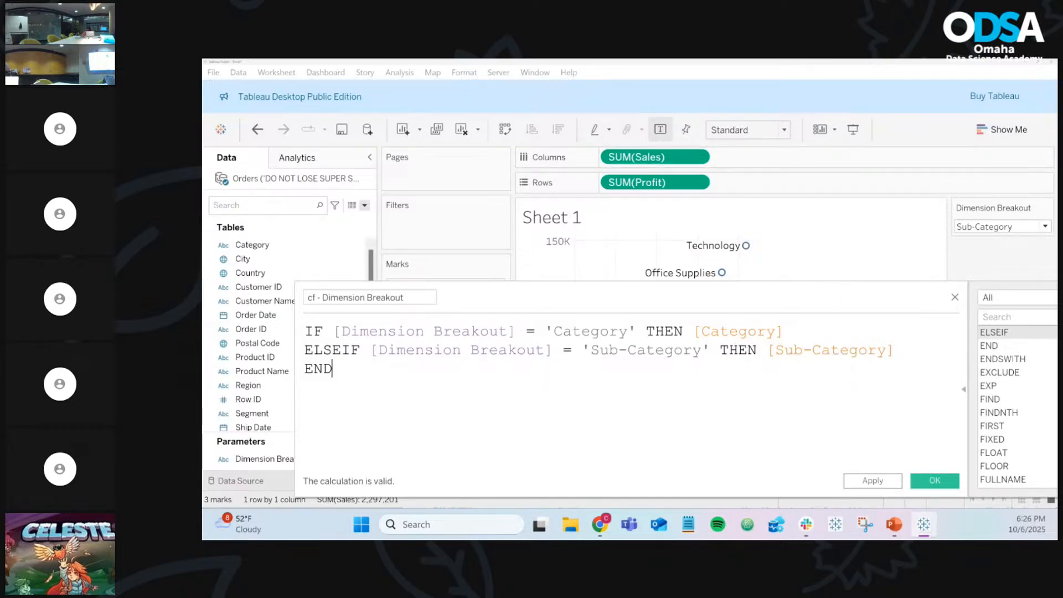
Step: Save the field, remove Category from Label and Detail, and label marks with cf - Dimension Breakout
{"action": "left_click", "coordinate": [934, 481]}
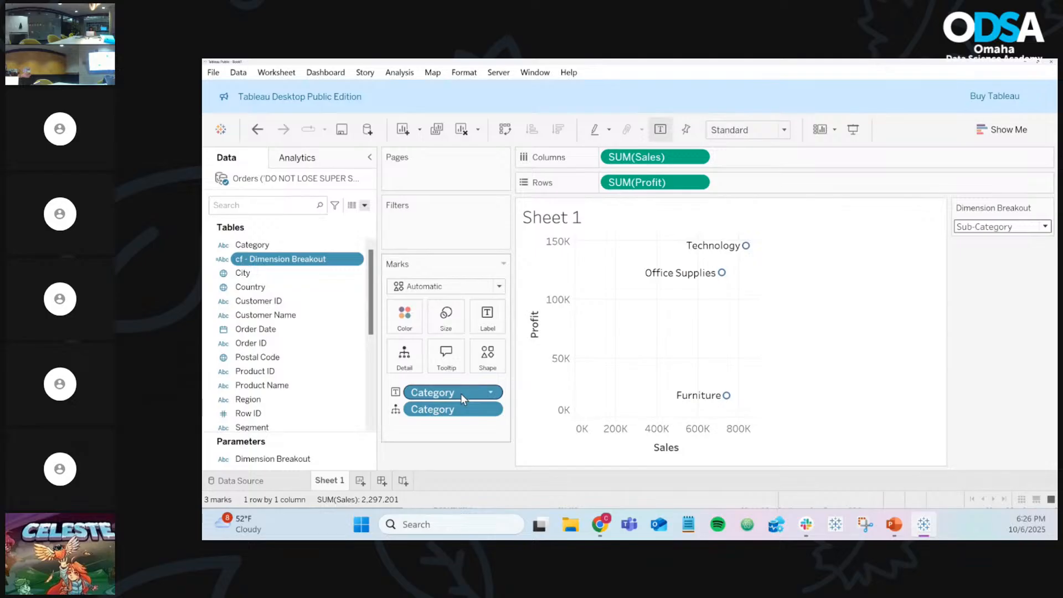
{"action": "left_click_drag", "start_coordinate": [461, 394], "coordinate": [310, 394]}
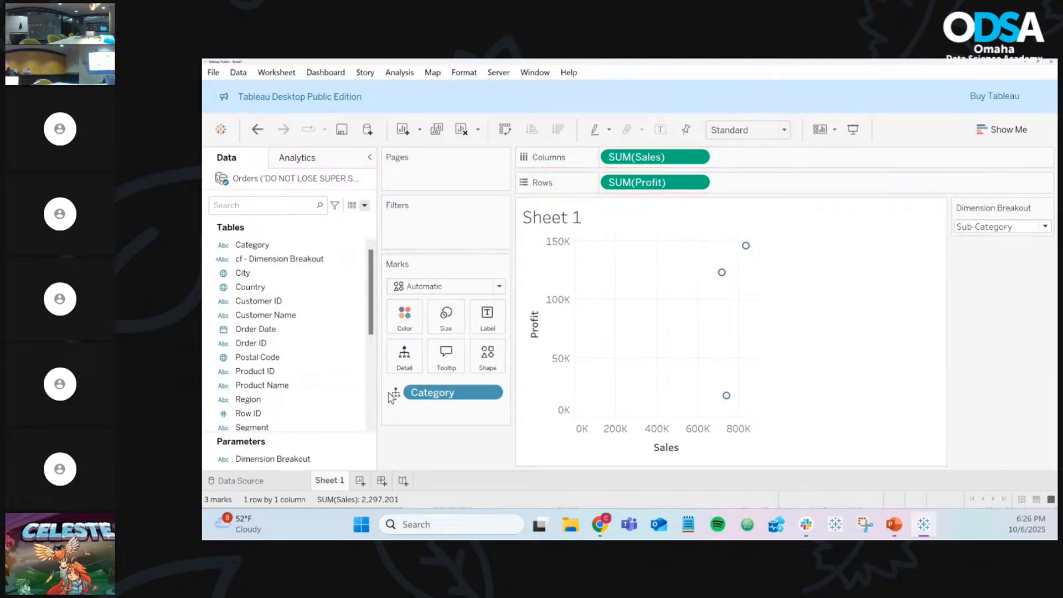
{"action": "left_click_drag", "start_coordinate": [451, 397], "coordinate": [330, 400]}
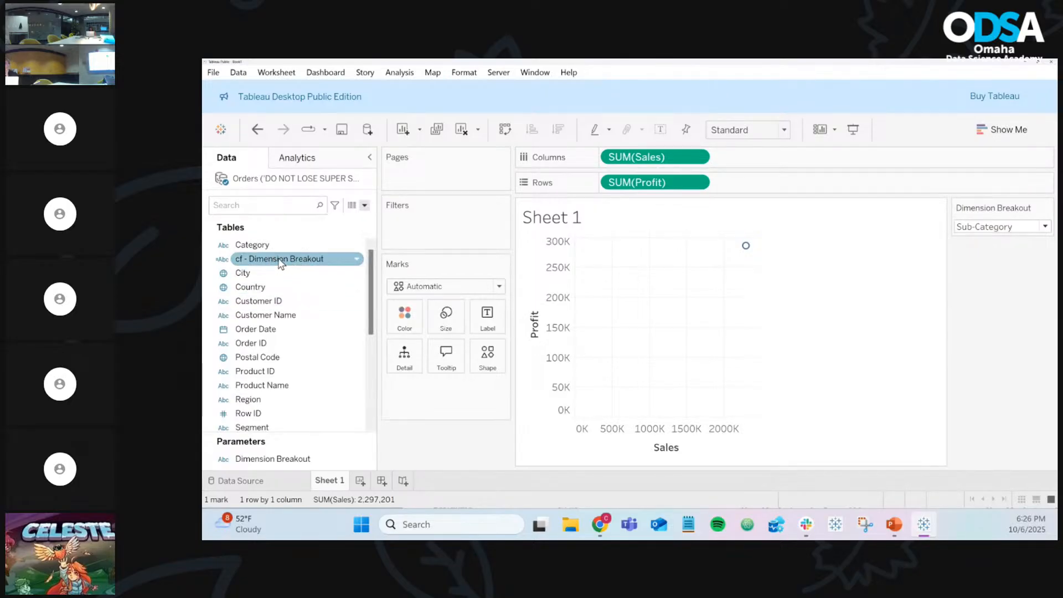
{"action": "left_click_drag", "start_coordinate": [280, 263], "coordinate": [490, 321]}
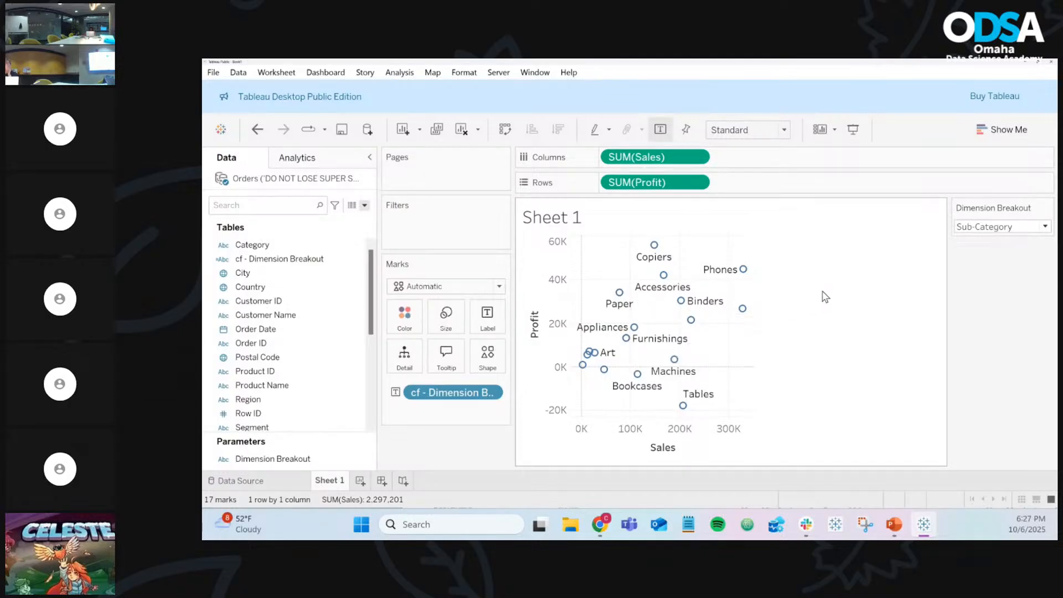
Step: Set Dimension Breakout to Category and add Category as a second mark label
{"action": "left_click", "coordinate": [989, 229]}
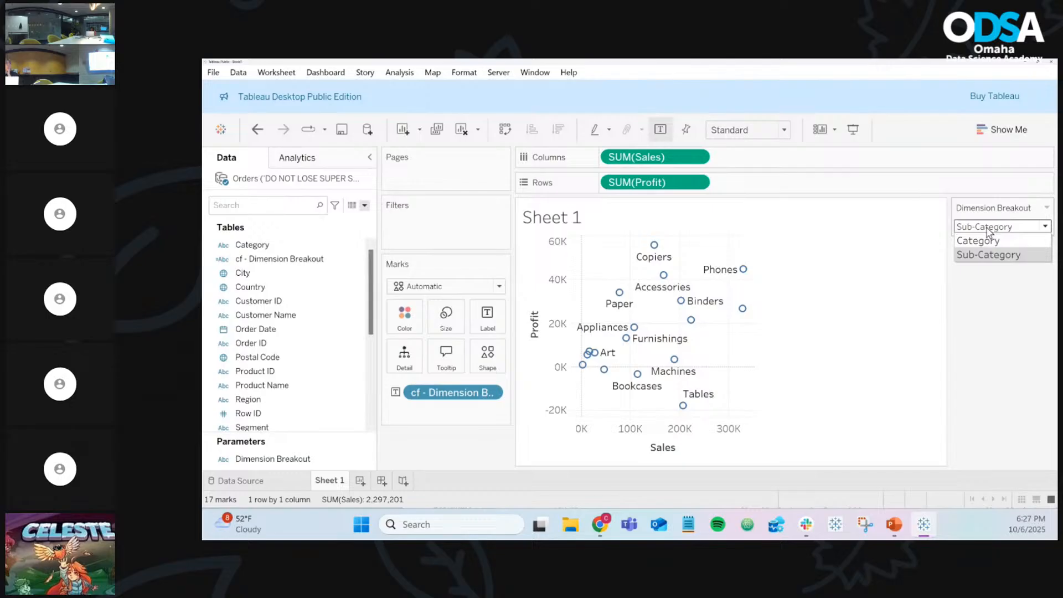
{"action": "left_click", "coordinate": [990, 243]}
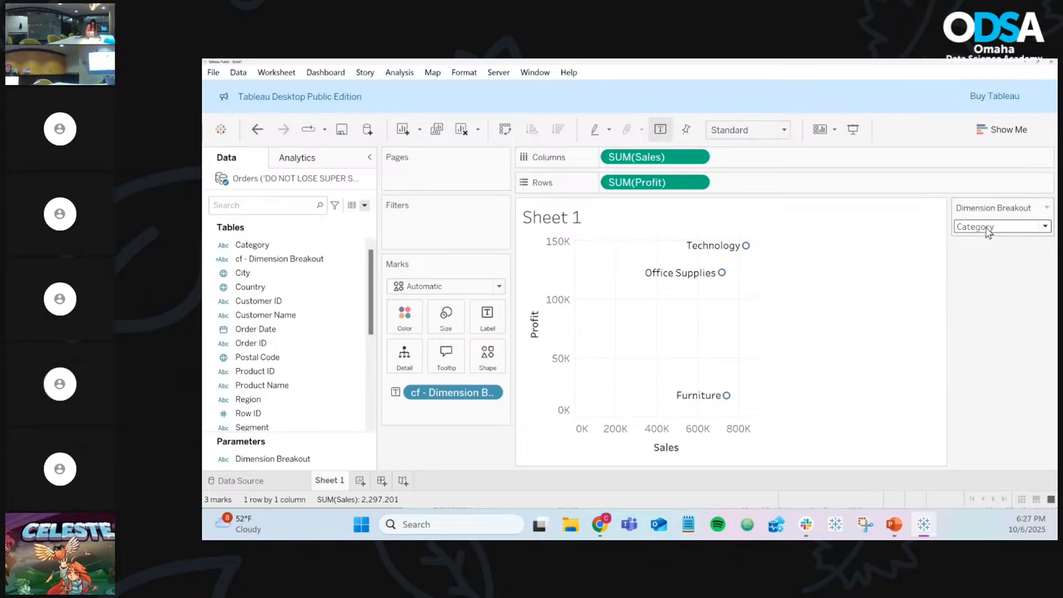
{"action": "left_click", "coordinate": [307, 344]}
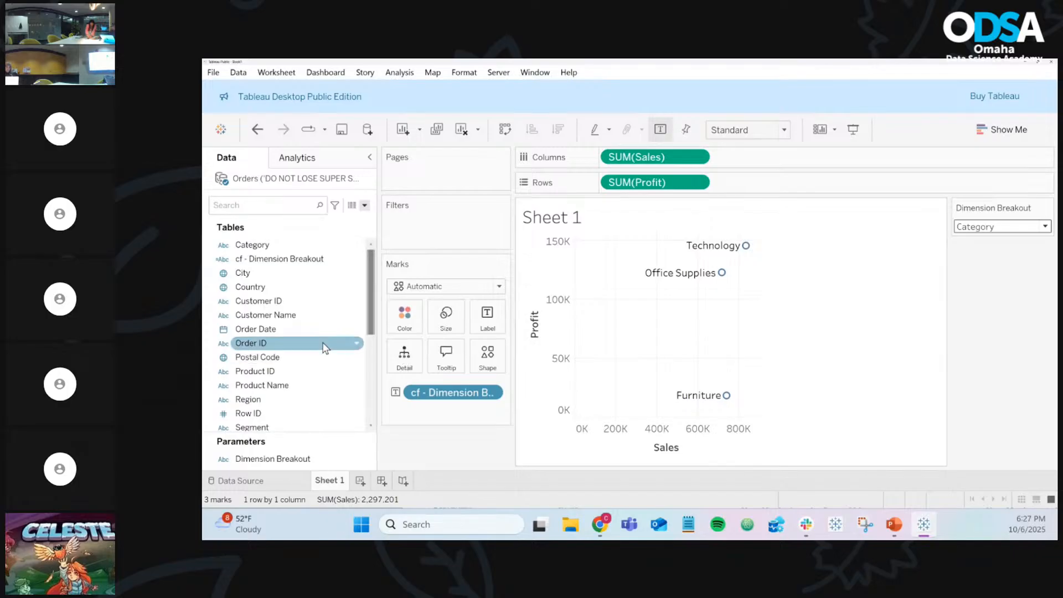
{"action": "left_click_drag", "start_coordinate": [260, 245], "coordinate": [484, 324]}
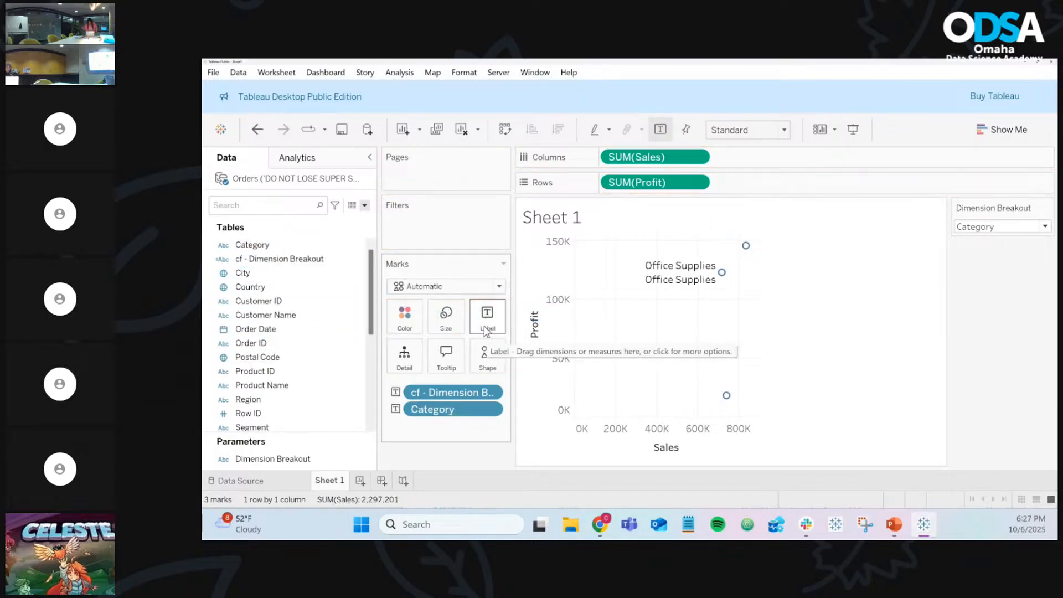
{"action": "left_click_drag", "start_coordinate": [457, 407], "coordinate": [554, 452]}
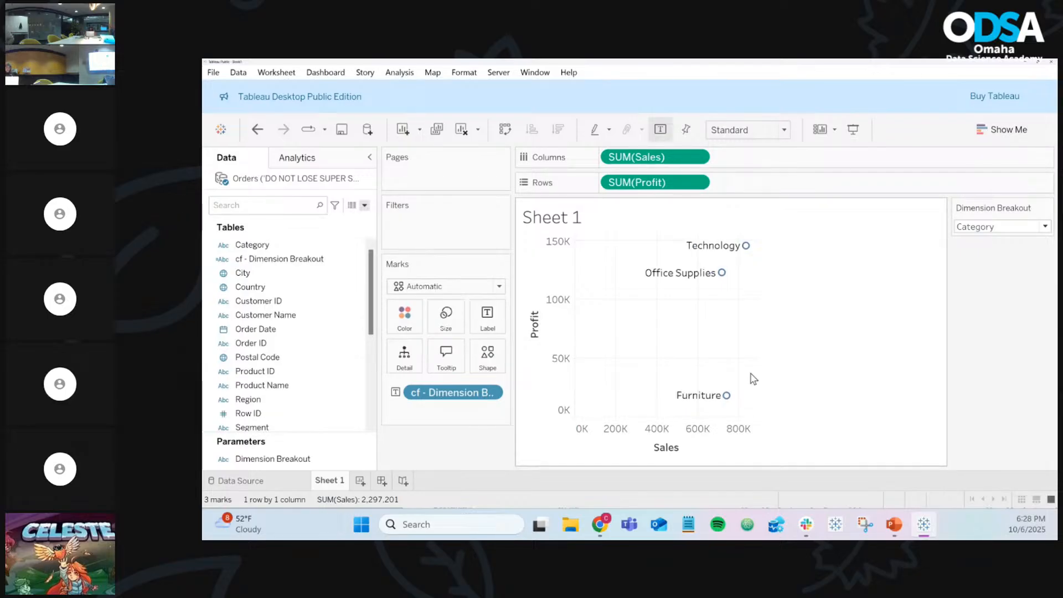
{"action": "left_click", "coordinate": [285, 458]}
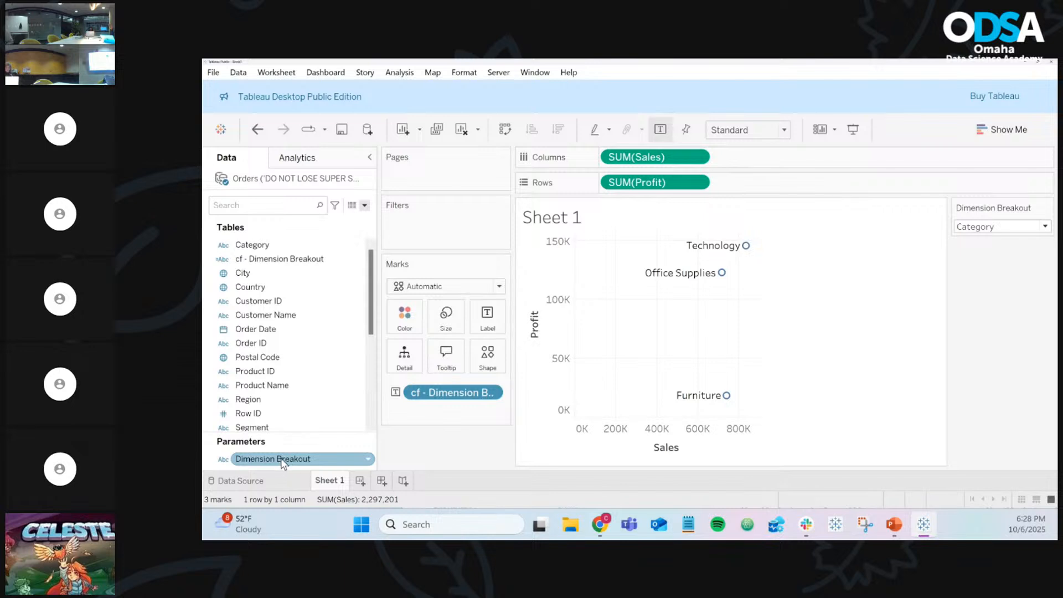
{"action": "left_click", "coordinate": [368, 459]}
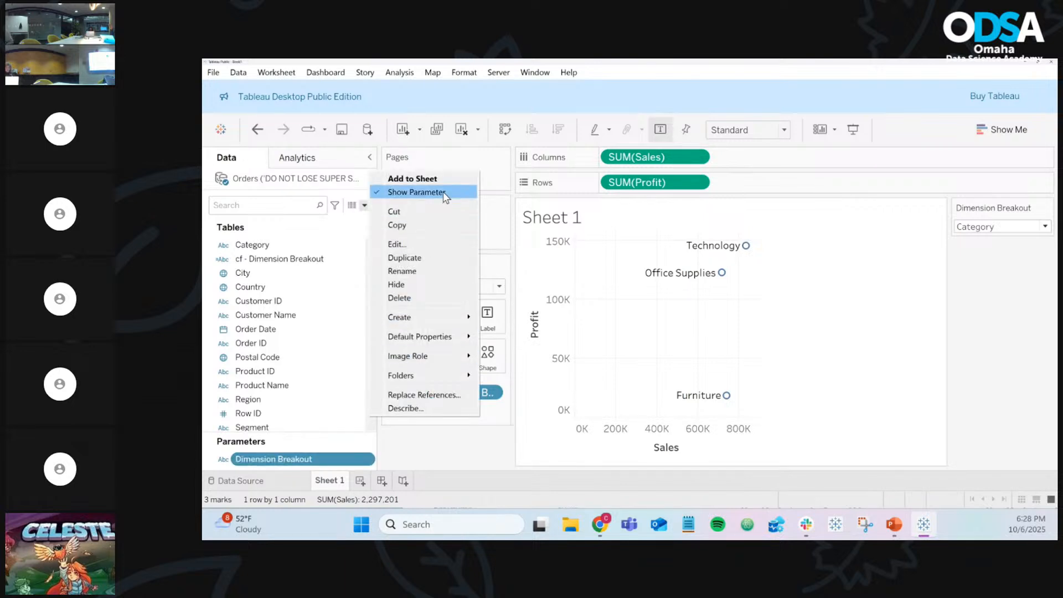
{"action": "left_click", "coordinate": [484, 463]}
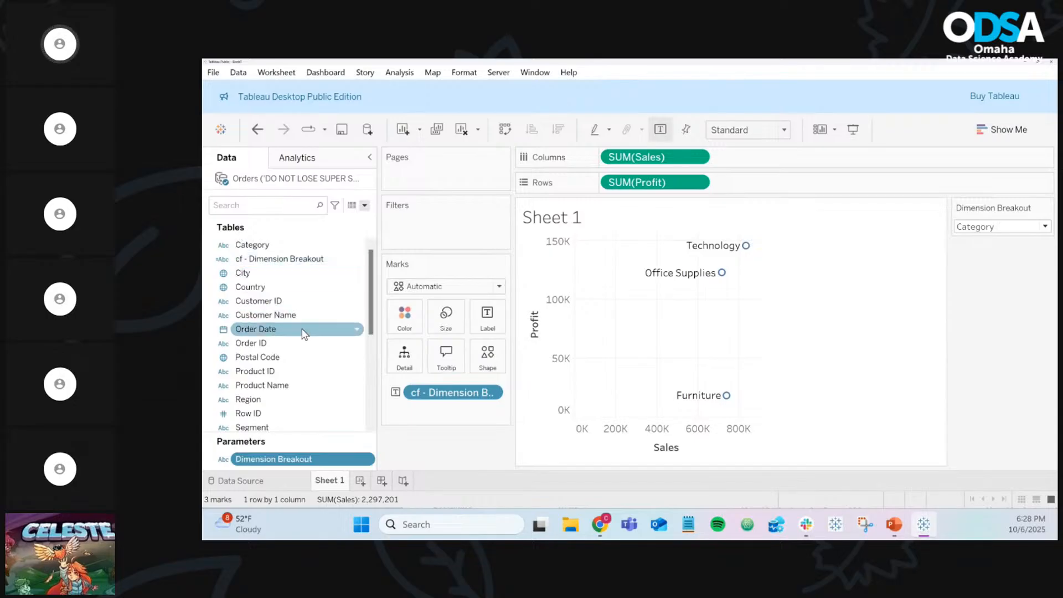
{"action": "scroll", "coordinate": [305, 338], "scroll_direction": "down", "scroll_amount": 3}
{"action": "scroll", "coordinate": [304, 339], "scroll_direction": "up", "scroll_amount": 3}
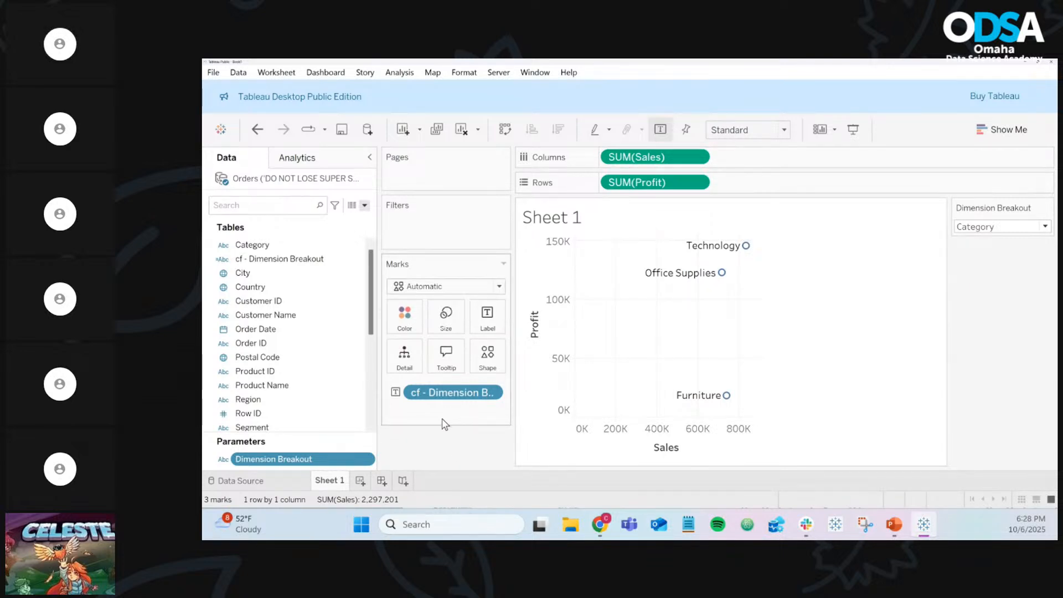
{"action": "left_click", "coordinate": [1013, 228]}
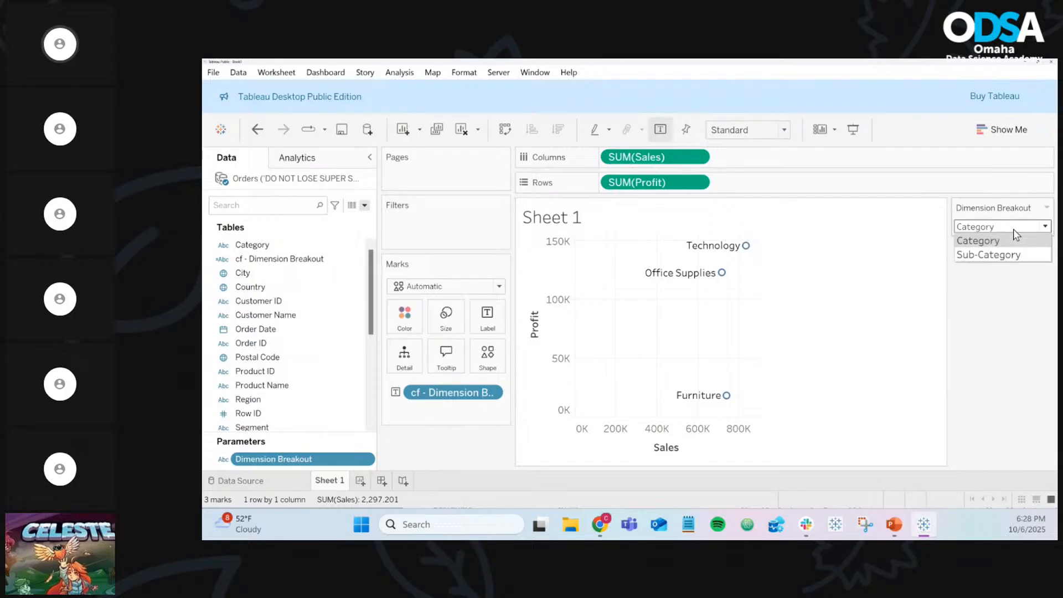
{"action": "left_click", "coordinate": [1009, 256]}
{"action": "left_click", "coordinate": [994, 228]}
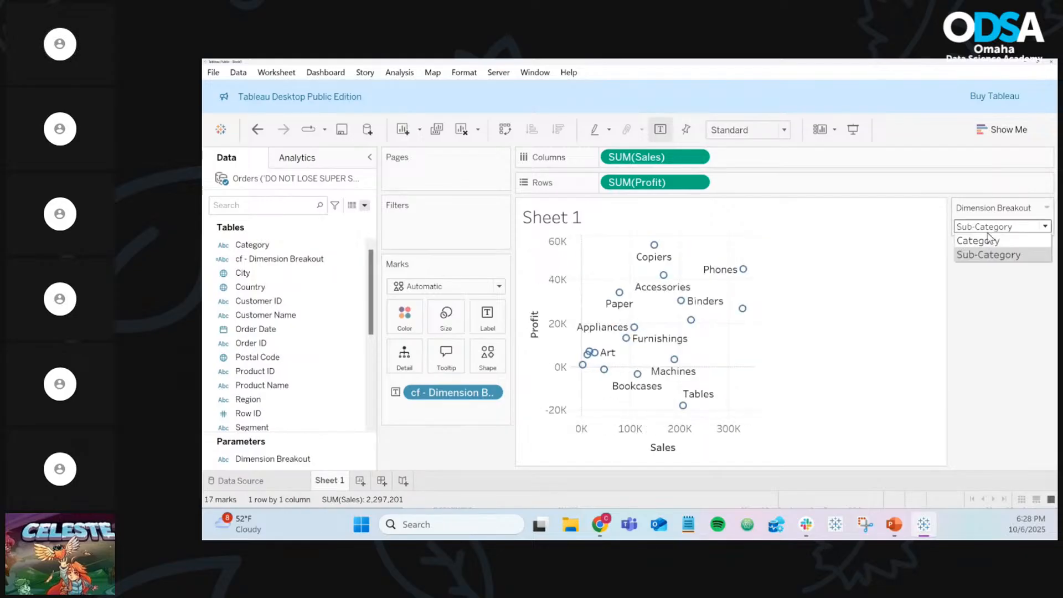
{"action": "left_click", "coordinate": [986, 242]}
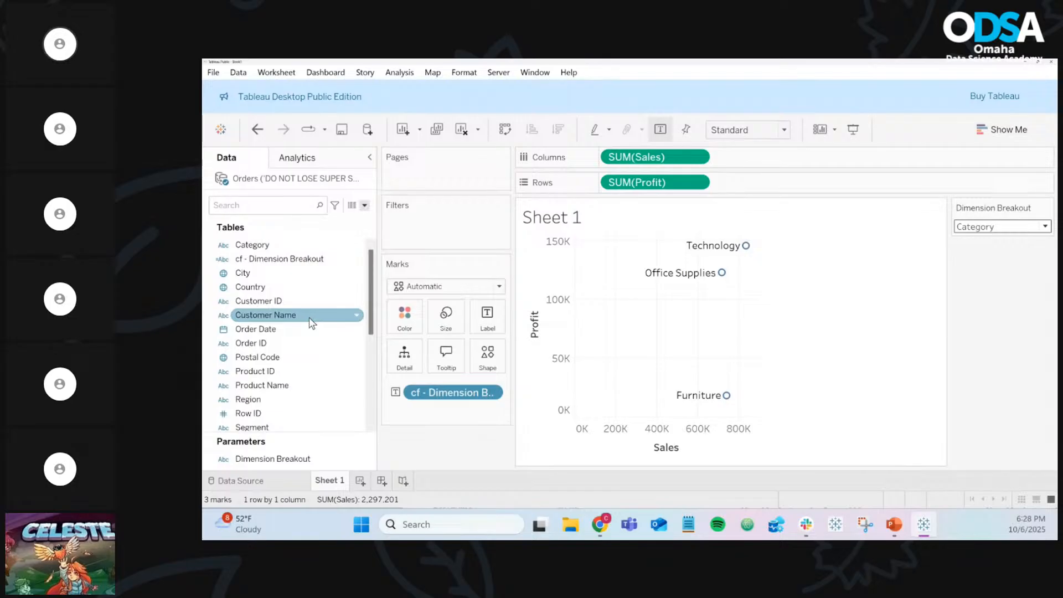
{"action": "scroll", "coordinate": [299, 376], "scroll_direction": "down", "scroll_amount": 1}
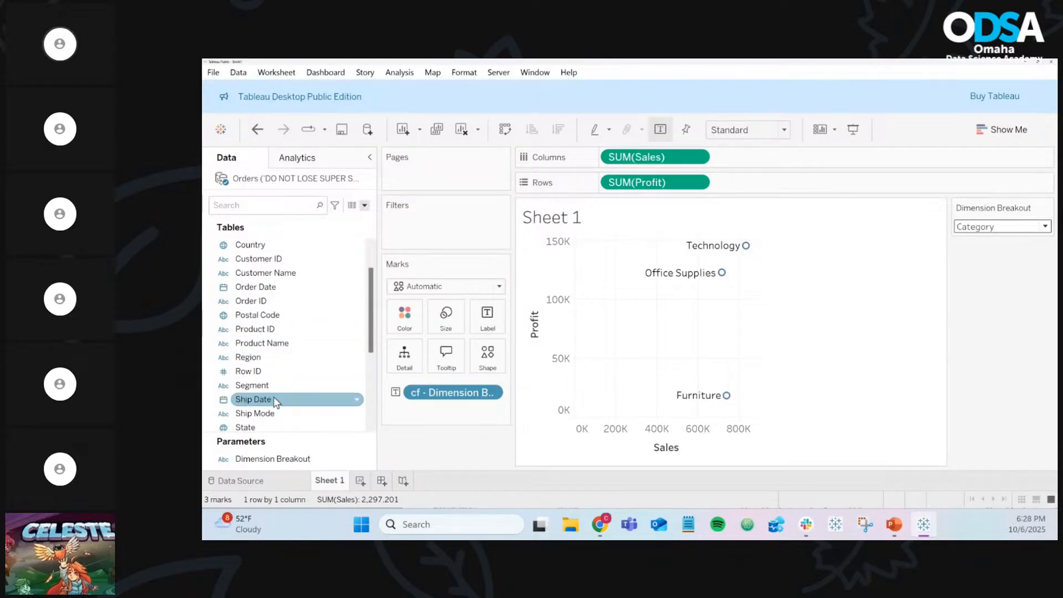
{"action": "scroll", "coordinate": [304, 408], "scroll_direction": "down", "scroll_amount": 1}
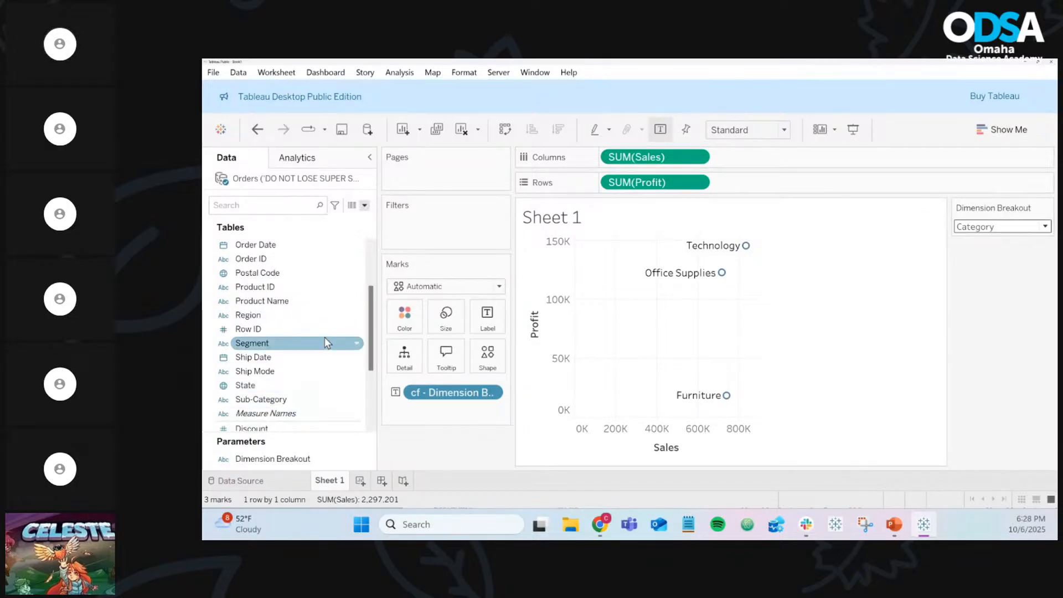
{"action": "scroll", "coordinate": [324, 339], "scroll_direction": "up", "scroll_amount": 2}
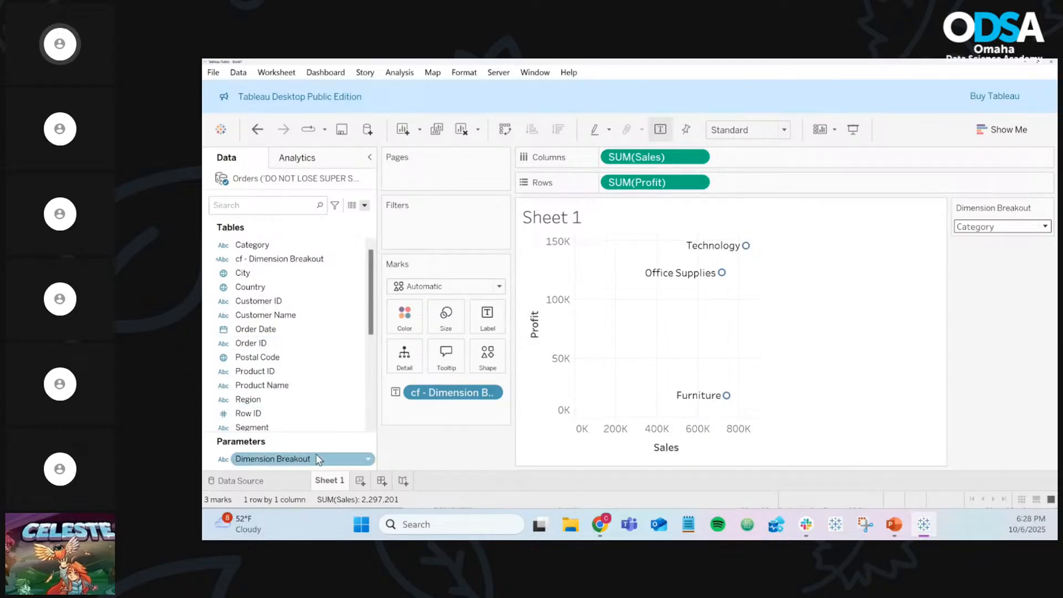
{"action": "left_click", "coordinate": [370, 463]}
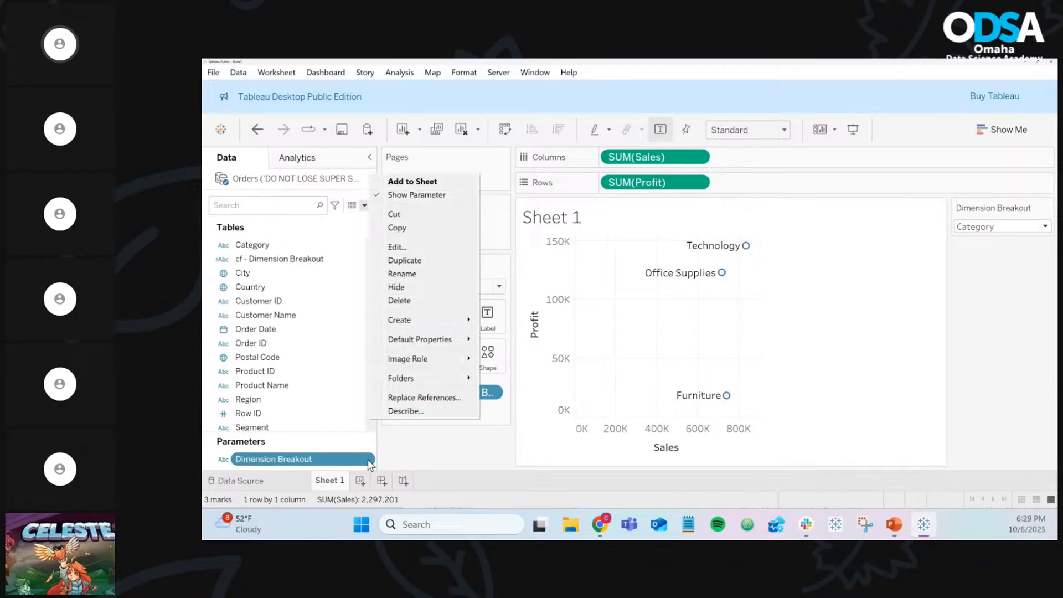
{"action": "left_click", "coordinate": [413, 251]}
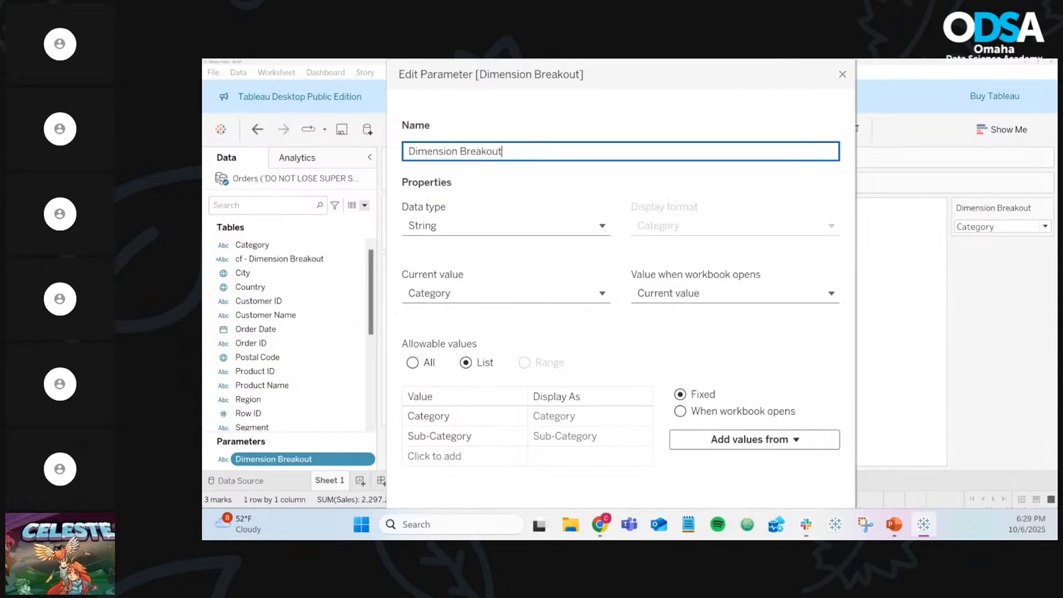
{"action": "key", "text": "alt+Tab"}
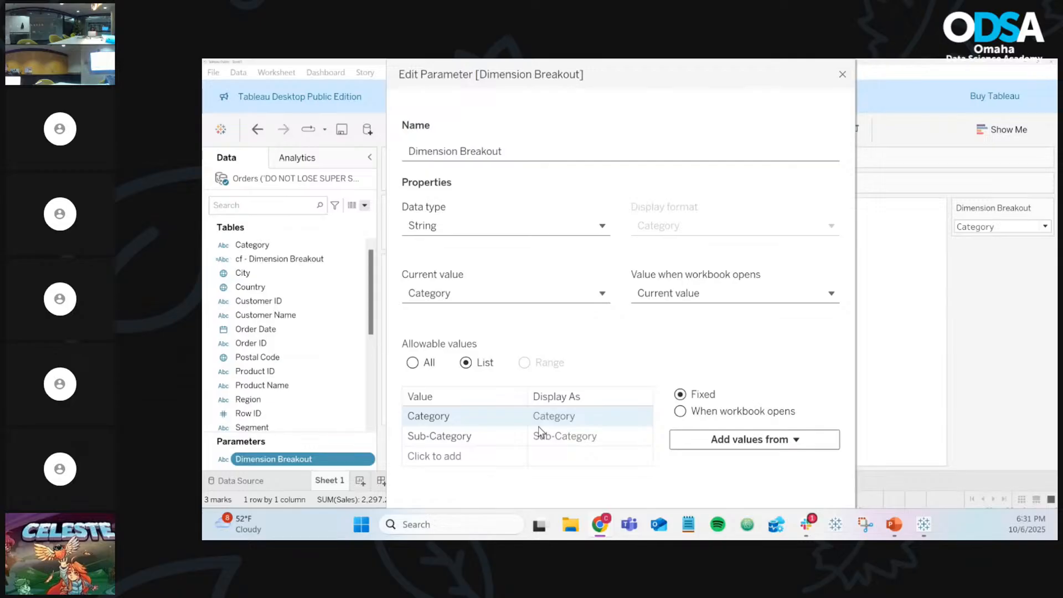
{"action": "left_click", "coordinate": [460, 457]}
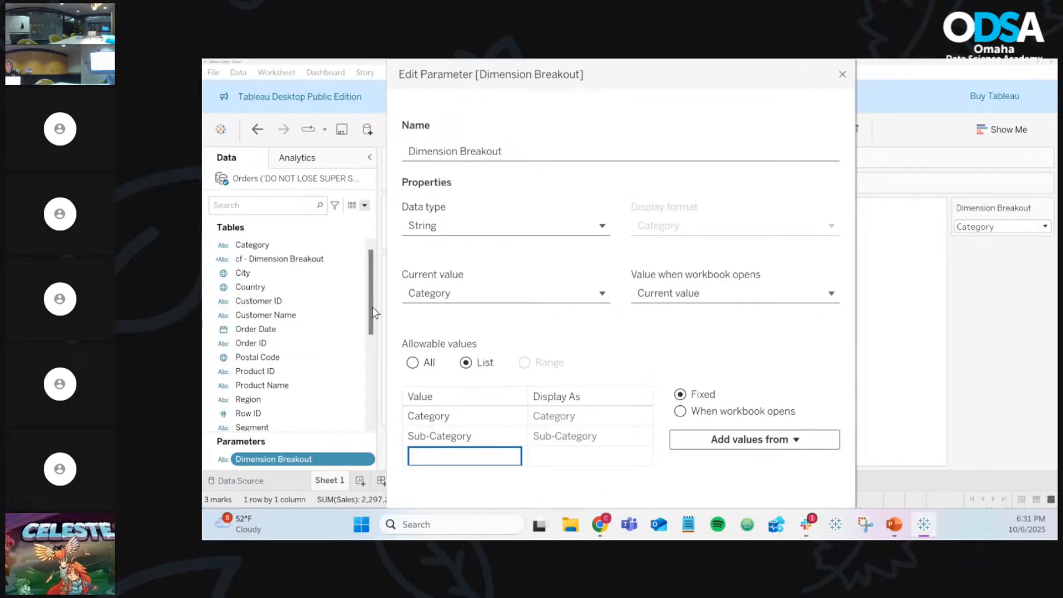
{"action": "left_click", "coordinate": [848, 74]}
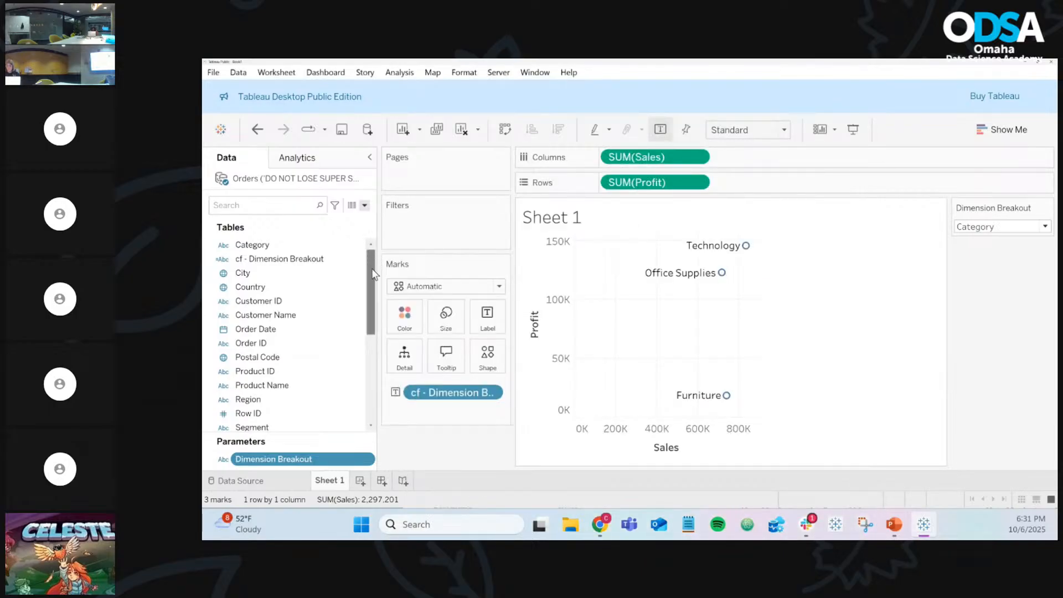
Step: Add 'Ship Mode' and 'Region' as new allowed values in the Dimension Breakout parameter and confirm
{"action": "left_click_drag", "start_coordinate": [372, 274], "coordinate": [370, 302]}
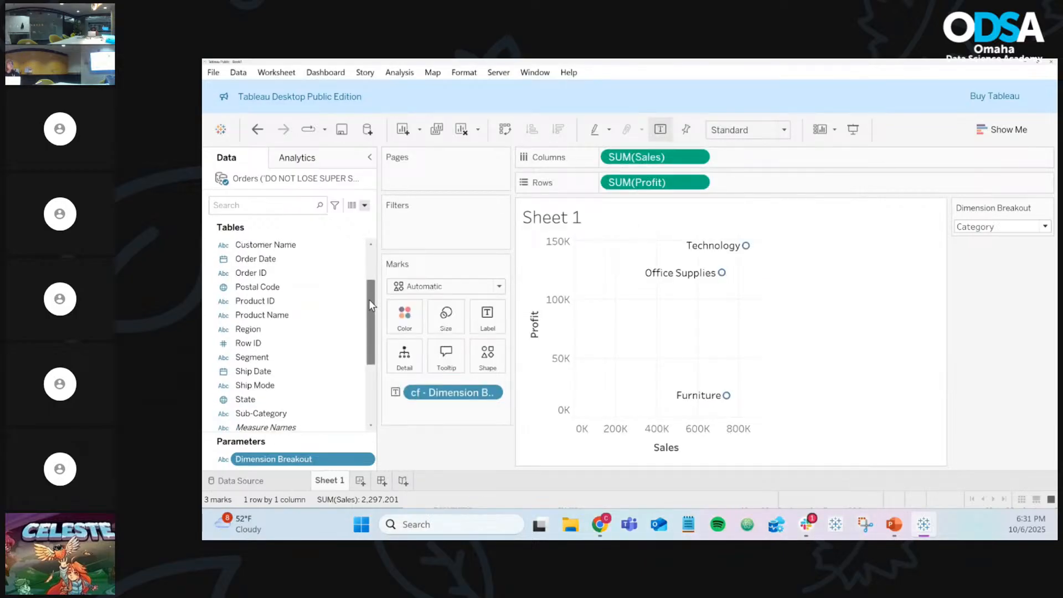
{"action": "right_click", "coordinate": [367, 461]}
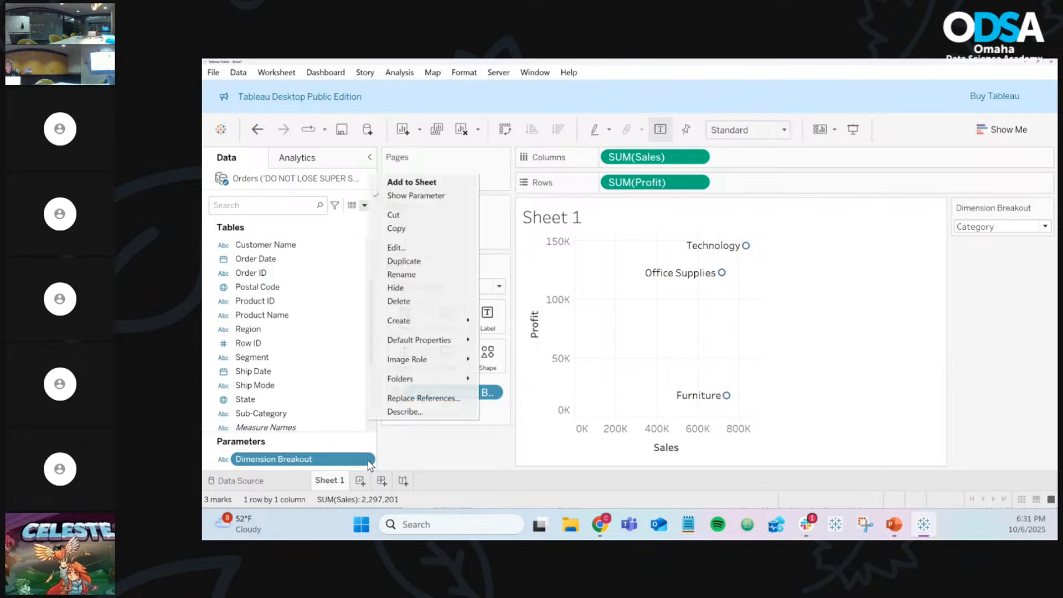
{"action": "left_click", "coordinate": [415, 251]}
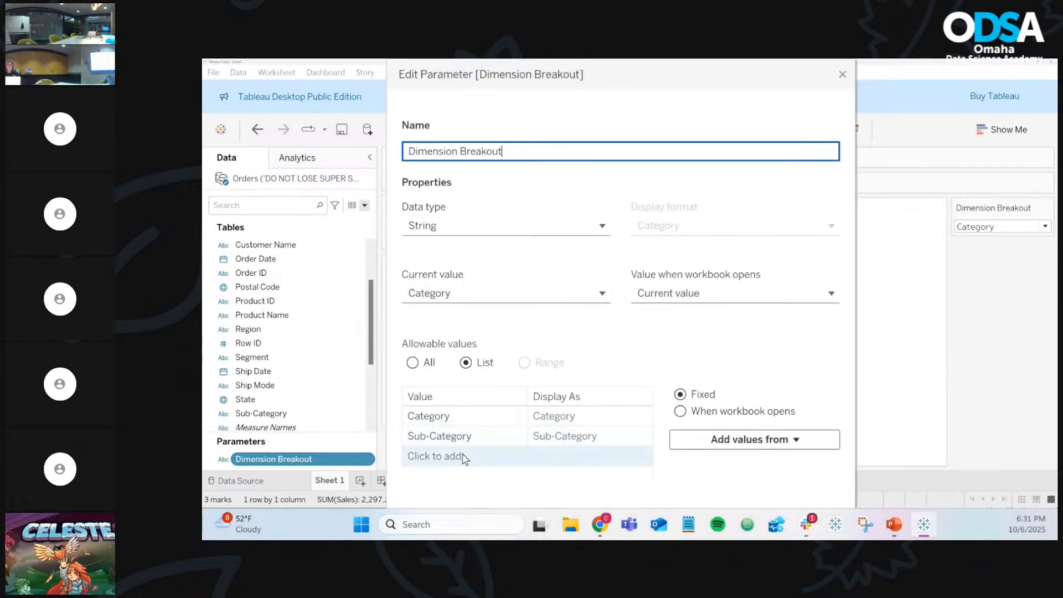
{"action": "left_click", "coordinate": [463, 457]}
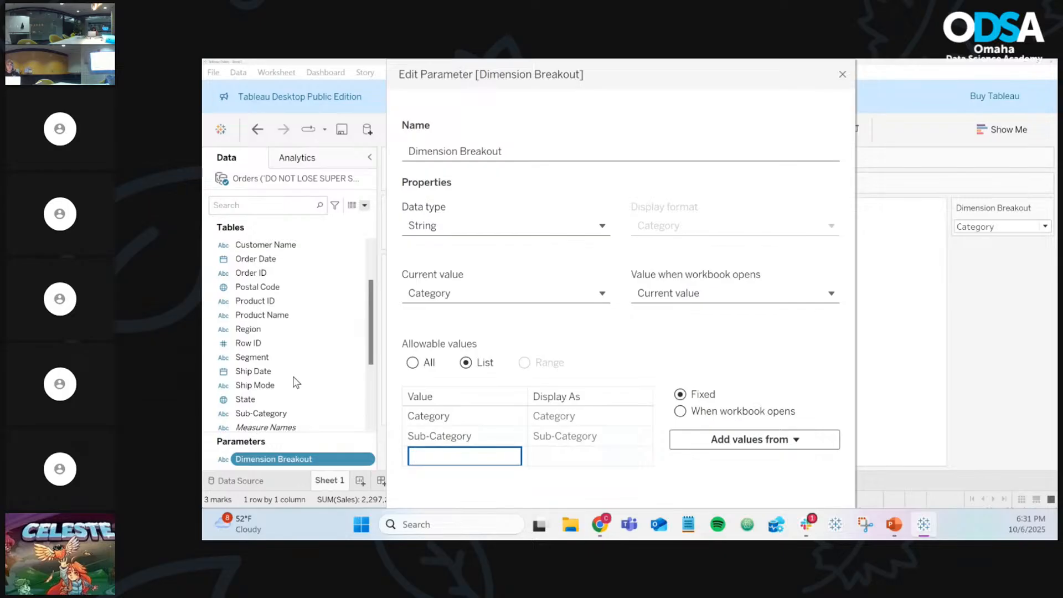
{"action": "type", "text": "Ship Mode"}
{"action": "key", "text": "Return"}
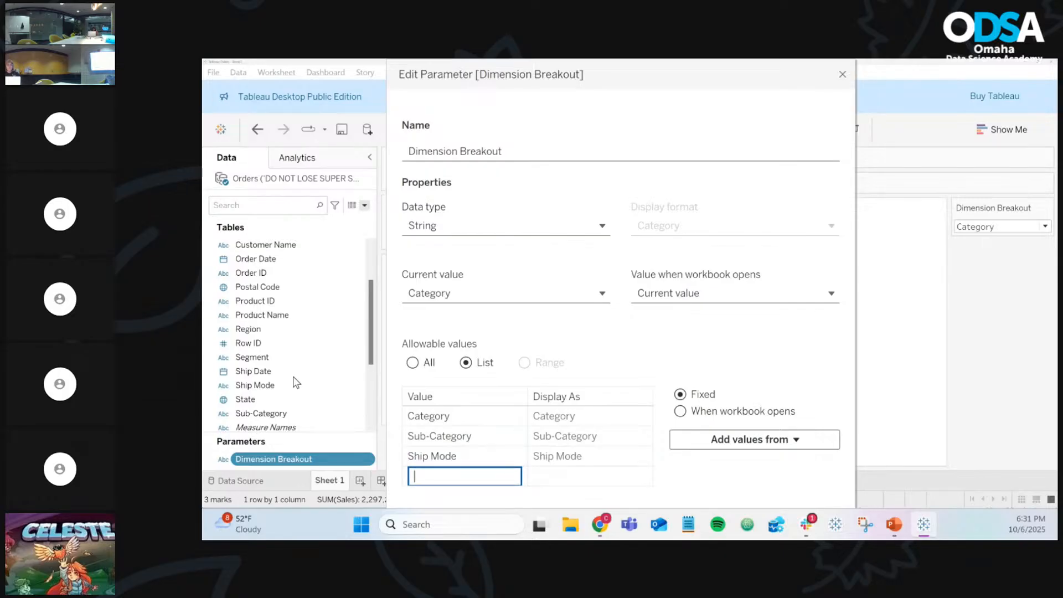
{"action": "type", "text": "Region"}
{"action": "key", "text": "Return"}
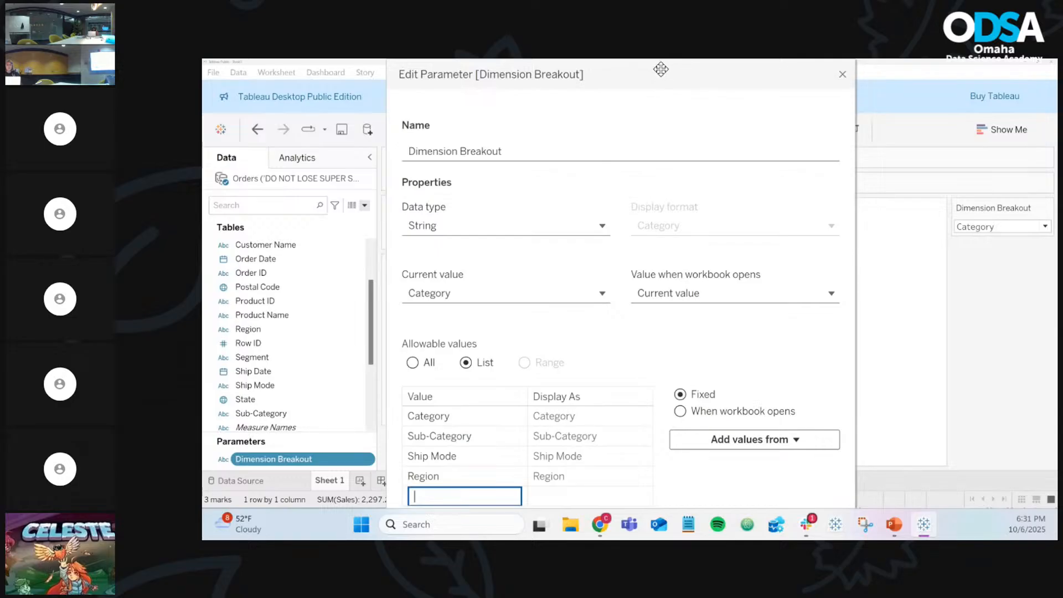
{"action": "left_click_drag", "start_coordinate": [662, 78], "coordinate": [3, 133]}
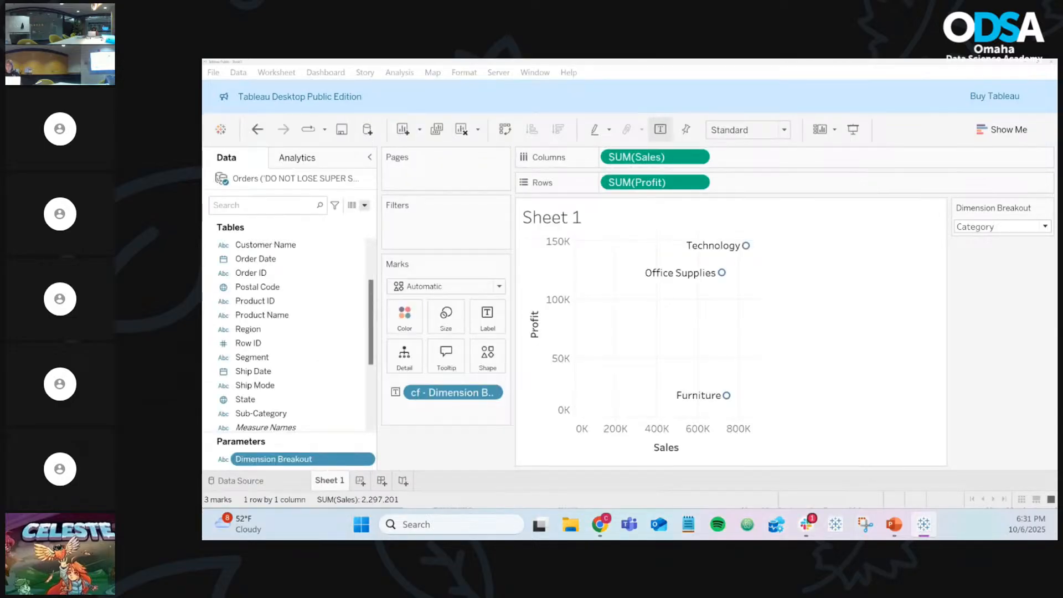
{"action": "key", "text": "Return"}
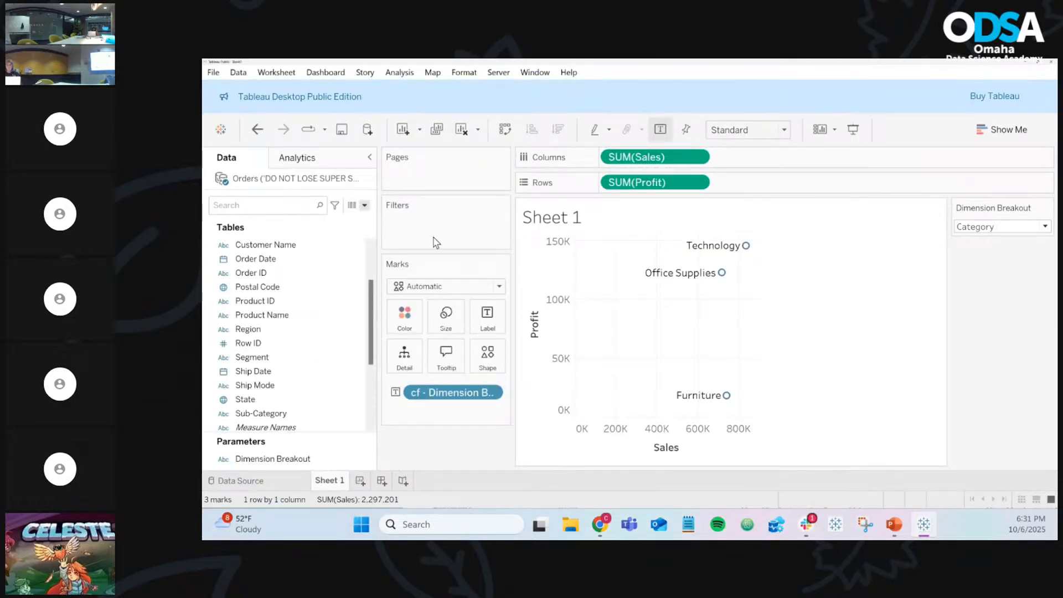
Step: Switch Dimension Breakout to Ship Mode, then to Region, collapsing the scatter to one mark
{"action": "left_click", "coordinate": [976, 228]}
{"action": "left_click", "coordinate": [982, 269]}
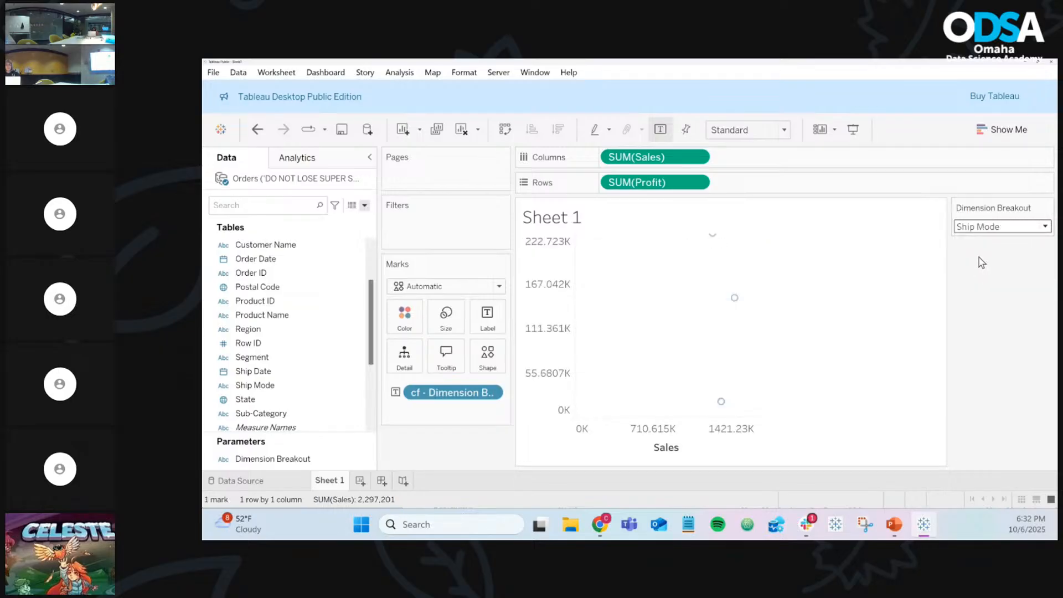
{"action": "left_click", "coordinate": [984, 230]}
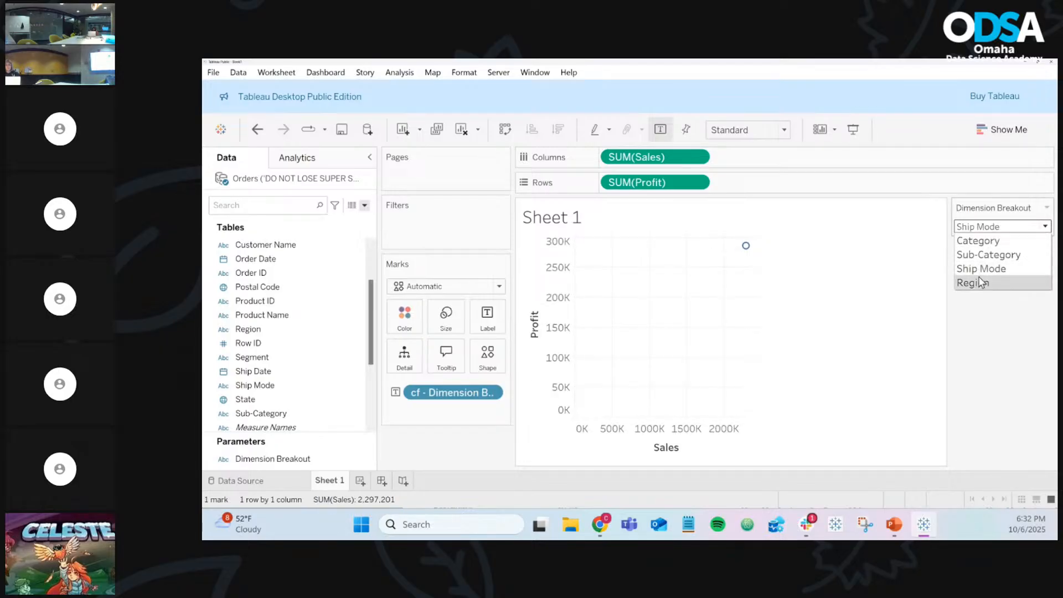
{"action": "left_click", "coordinate": [979, 278]}
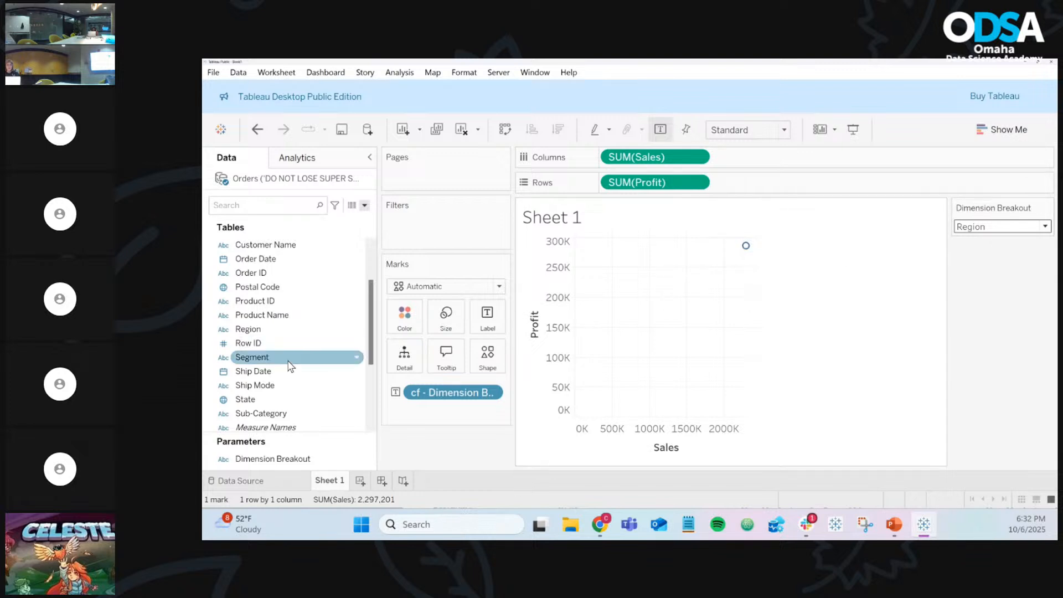
{"action": "scroll", "coordinate": [290, 367], "scroll_direction": "down", "scroll_amount": 3}
{"action": "scroll", "coordinate": [289, 367], "scroll_direction": "up", "scroll_amount": 5}
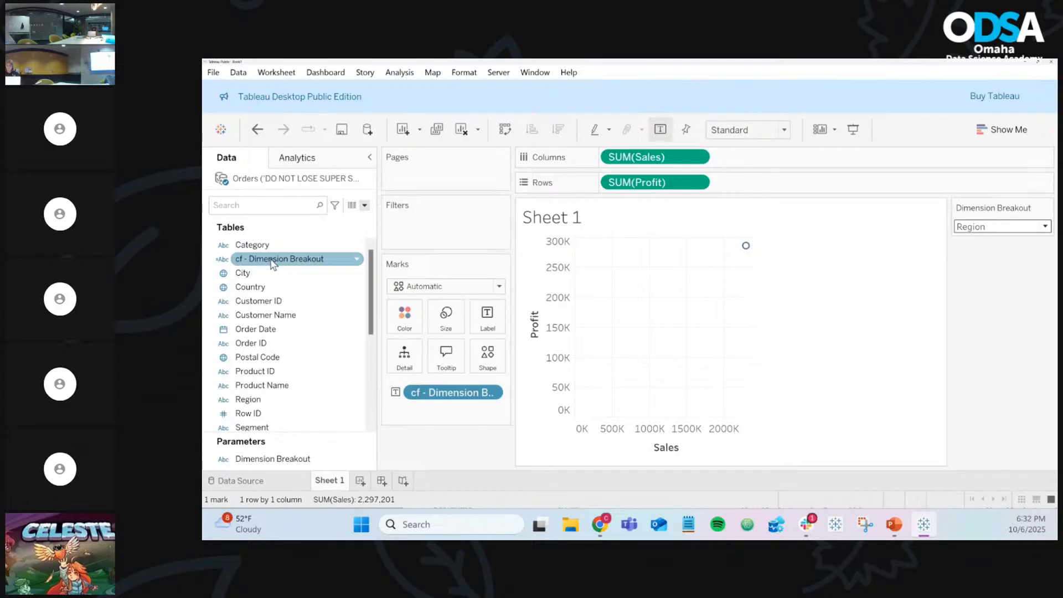
Step: Open the cf - Dimension Breakout calculation and select the Category references in its IF and ELSEIF lines
{"action": "left_click", "coordinate": [357, 266]}
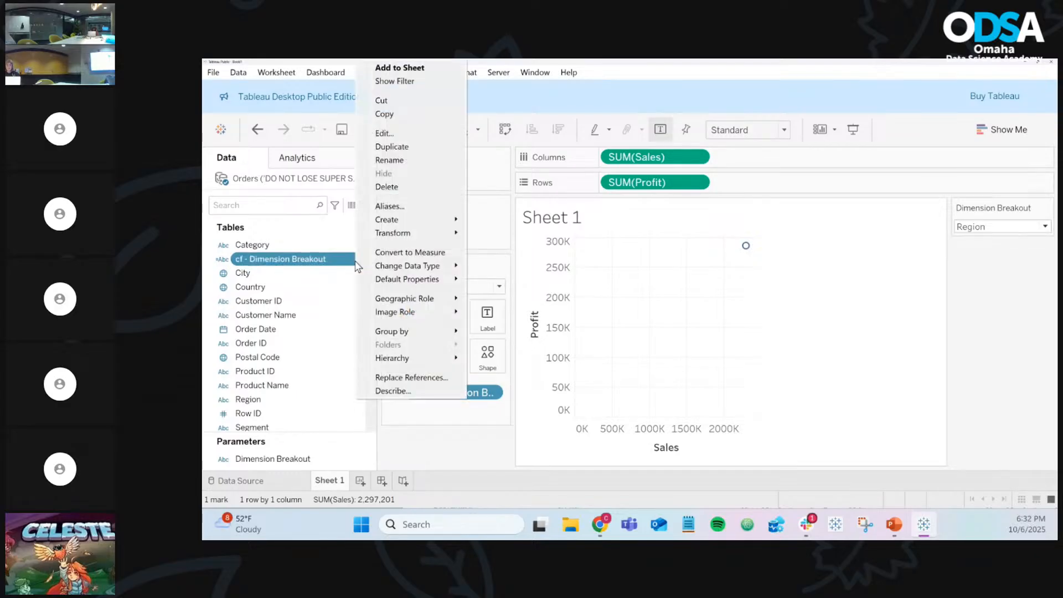
{"action": "left_click", "coordinate": [398, 139]}
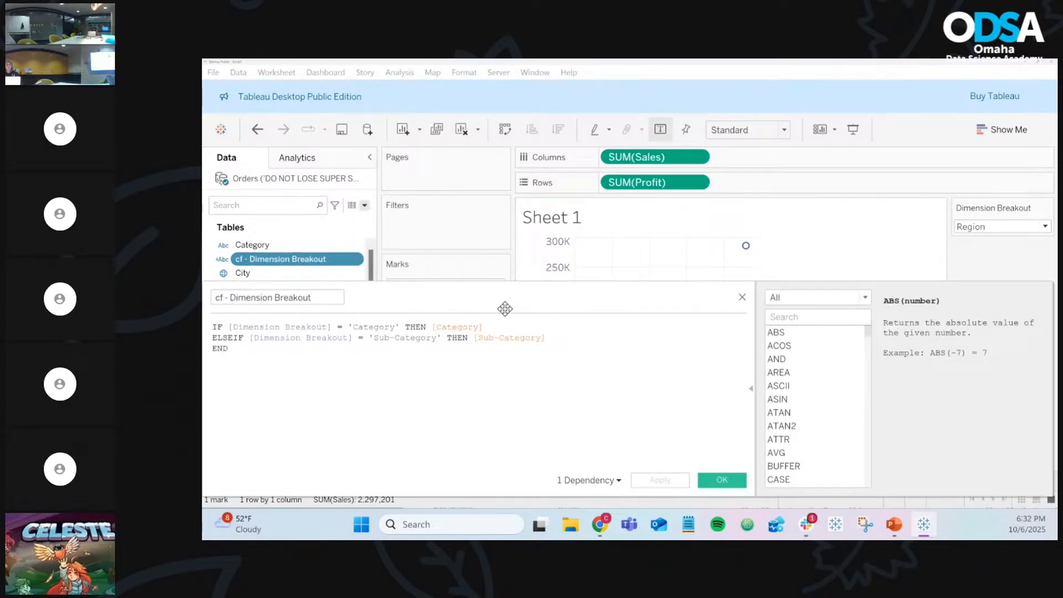
{"action": "left_click_drag", "start_coordinate": [487, 309], "coordinate": [619, 303]}
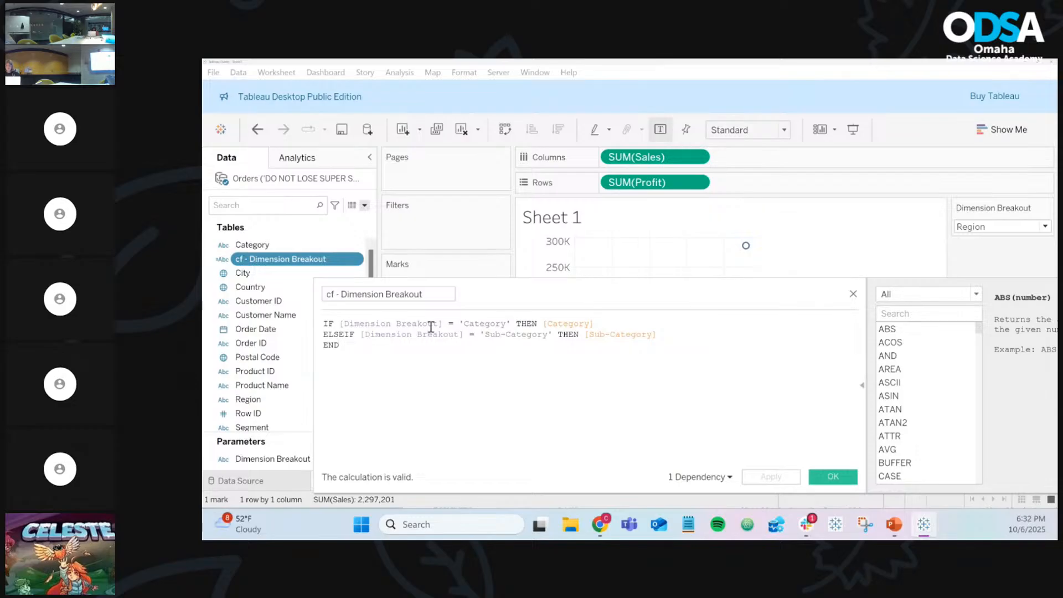
{"action": "double_click", "coordinate": [482, 320]}
{"action": "double_click", "coordinate": [527, 334]}
Step: Set the Dimension Breakout parameter to Ship Mode
{"action": "left_click", "coordinate": [976, 227]}
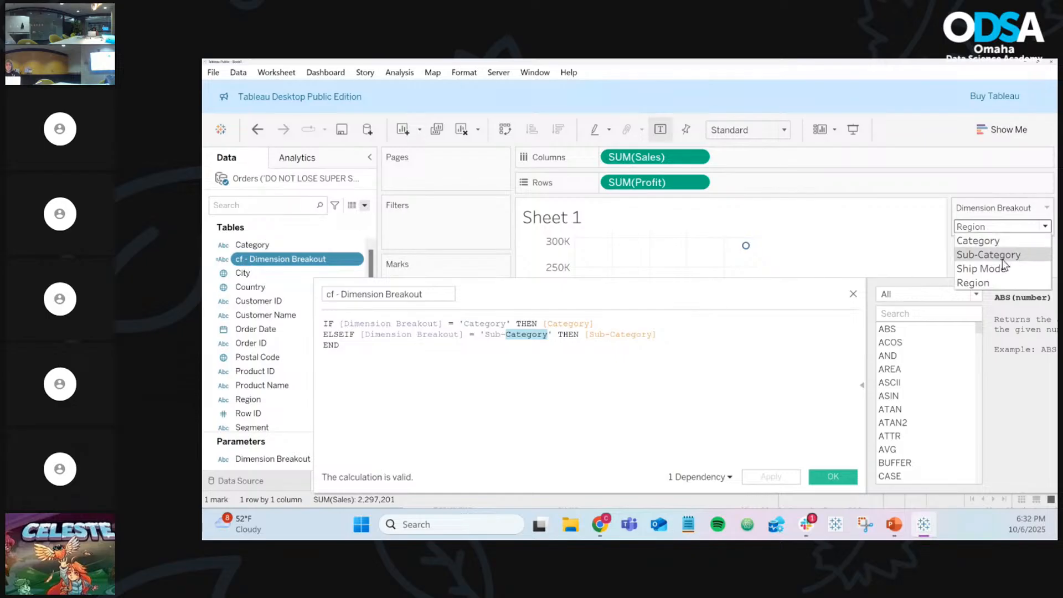
{"action": "left_click", "coordinate": [974, 283]}
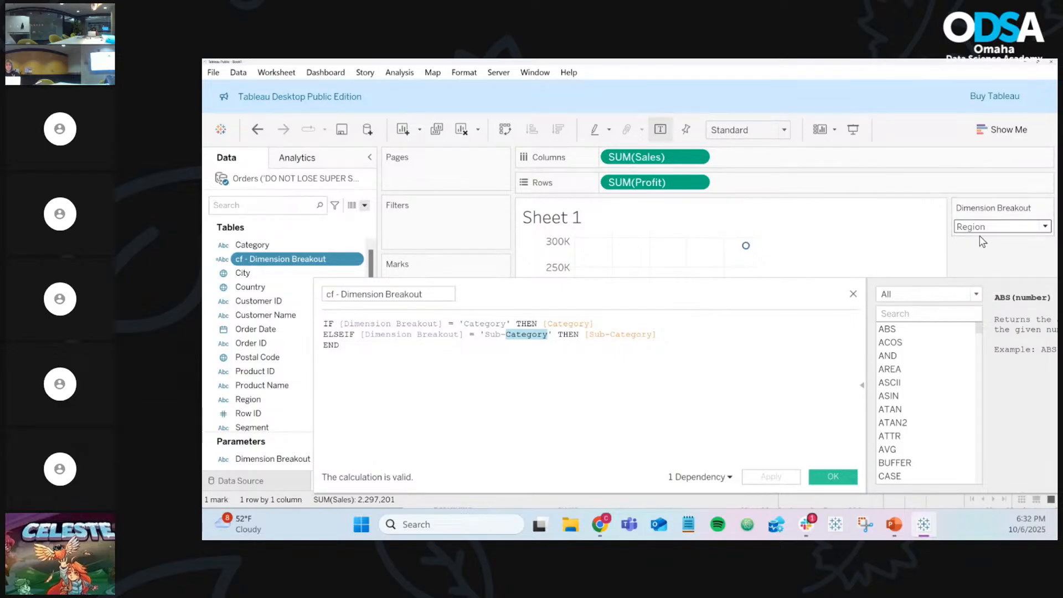
{"action": "left_click", "coordinate": [981, 227]}
{"action": "left_click", "coordinate": [981, 269]}
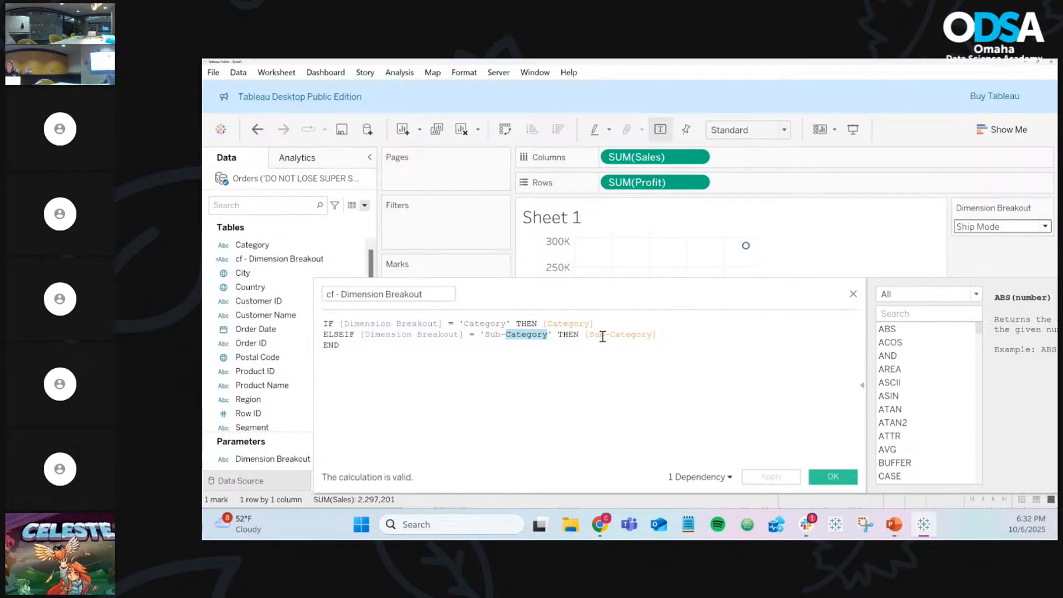
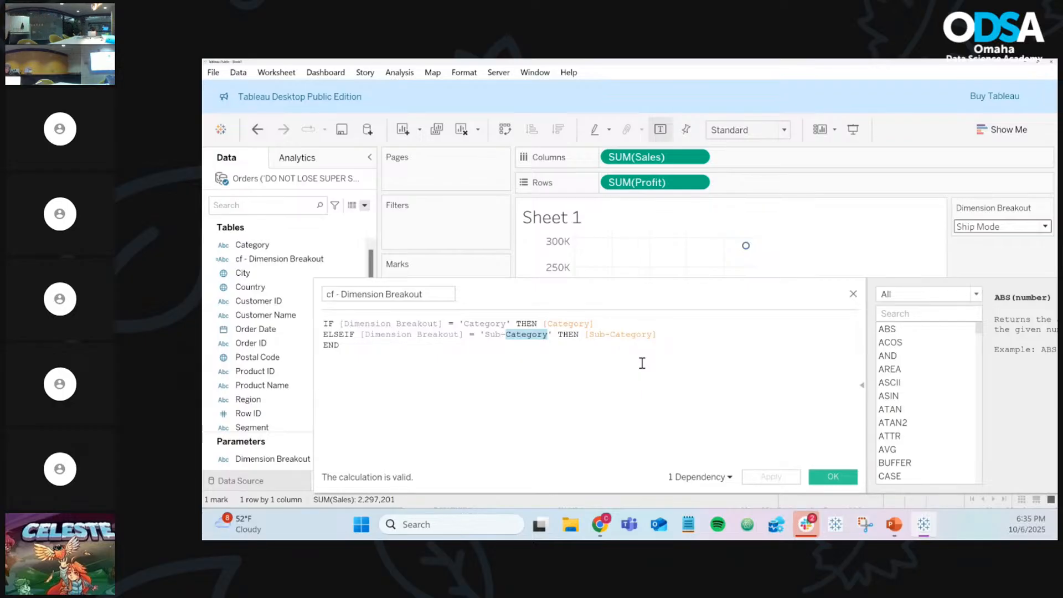
Step: Place the cursor at the formula's end and review the Dimension Breakout values, keeping Ship Mode
{"action": "left_click", "coordinate": [643, 363]}
{"action": "scroll", "coordinate": [643, 363], "scroll_direction": "up", "scroll_amount": 4}
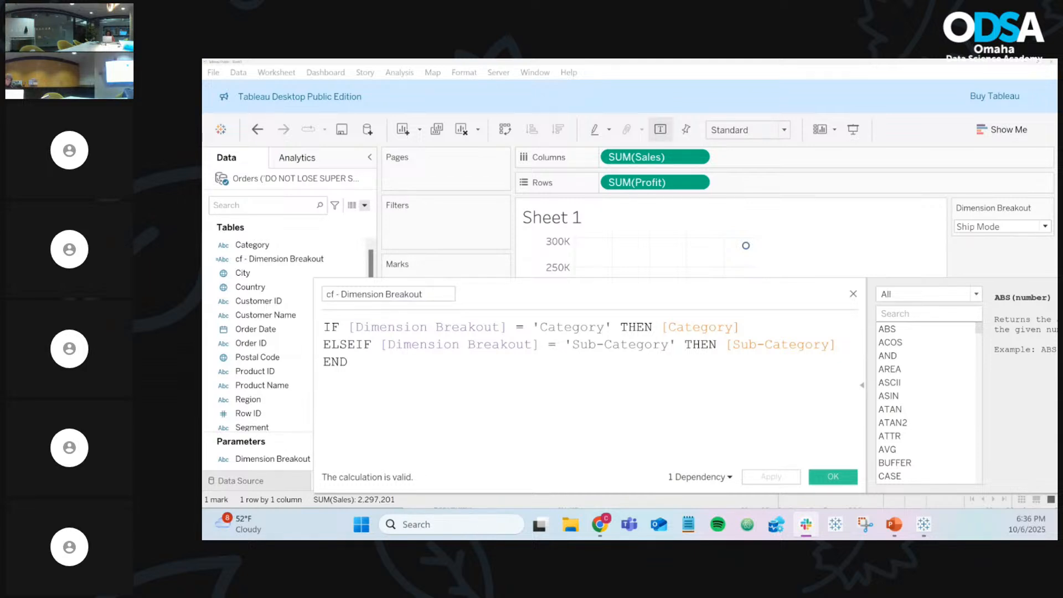
{"action": "key", "text": "alt+Tab"}
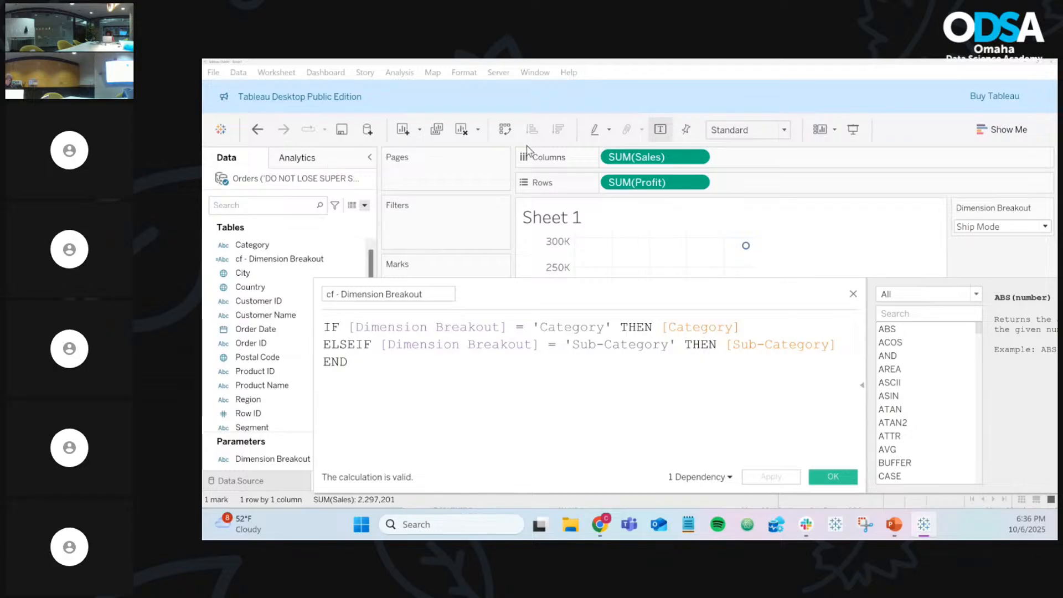
{"action": "left_click", "coordinate": [978, 228]}
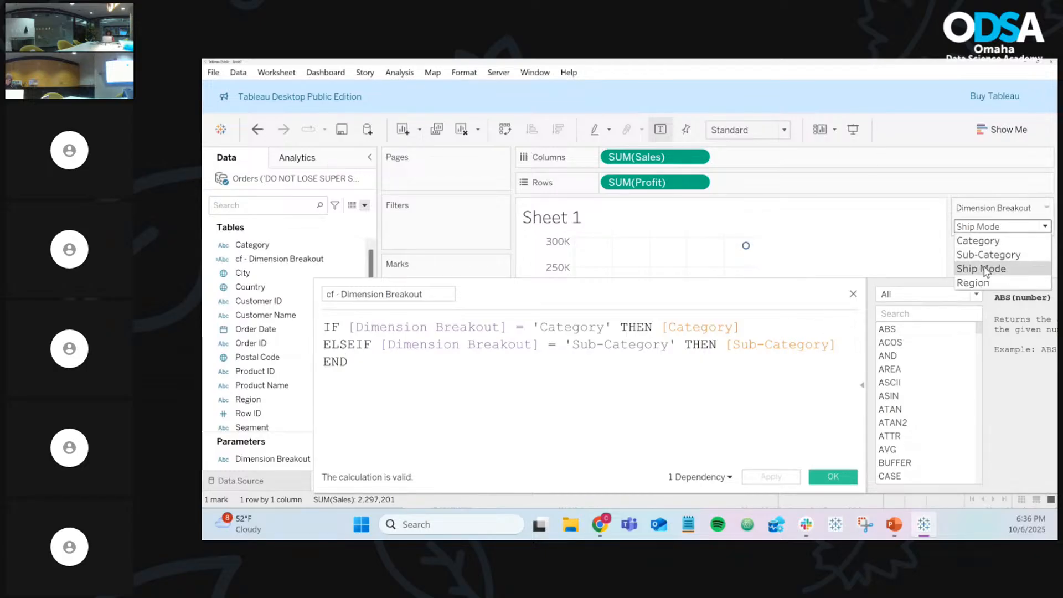
{"action": "left_click", "coordinate": [849, 340]}
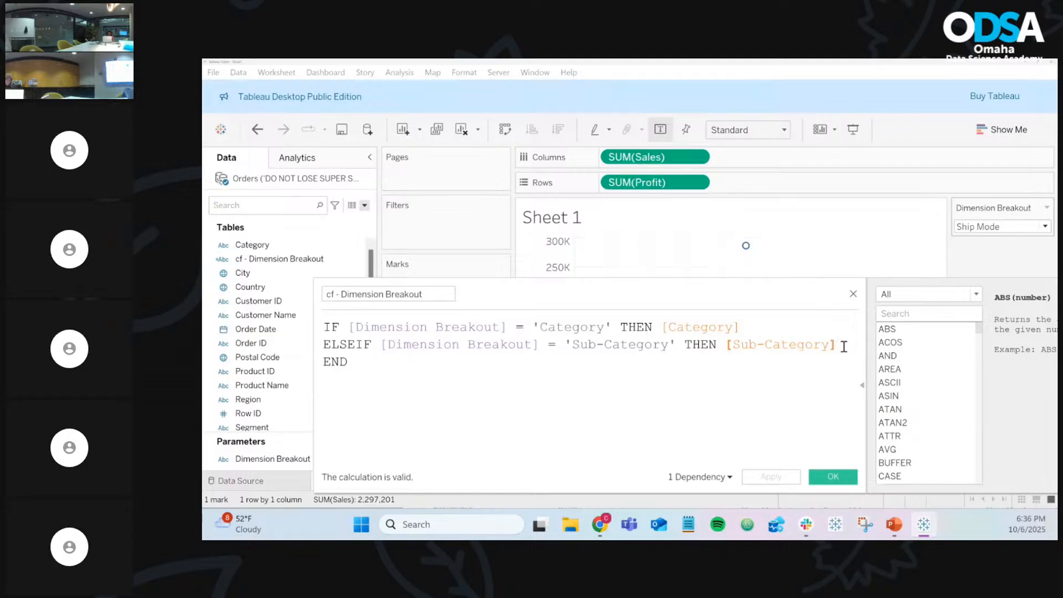
Step: Add the line ELSEIF [Dimension Breakout] = 'Ship Mode' THEN [Ship Mode]
{"action": "key", "text": "Return"}
{"action": "type", "text": "ELS"}
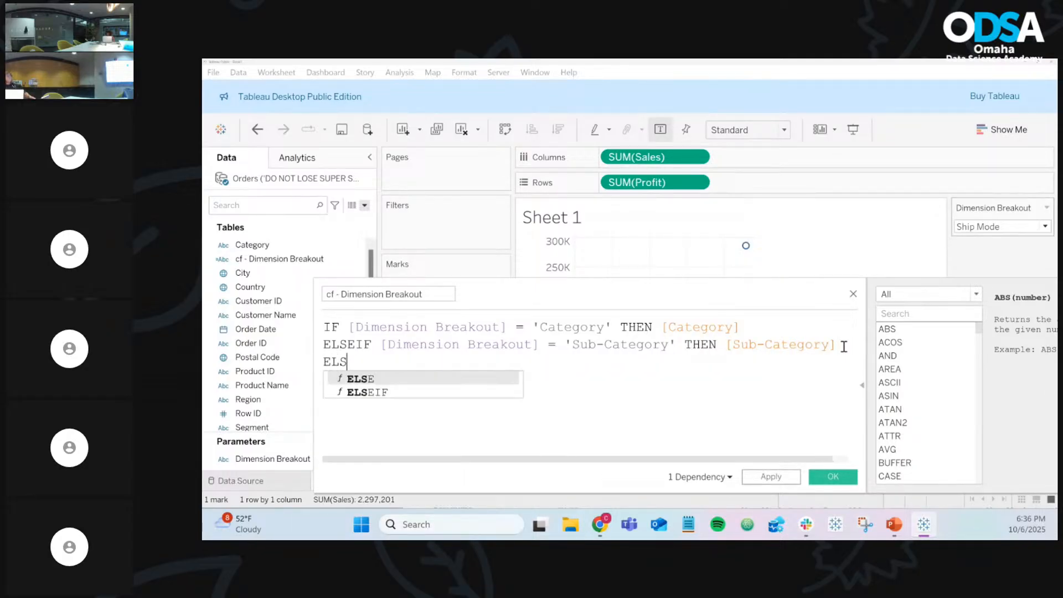
{"action": "type", "text": "EIF "}
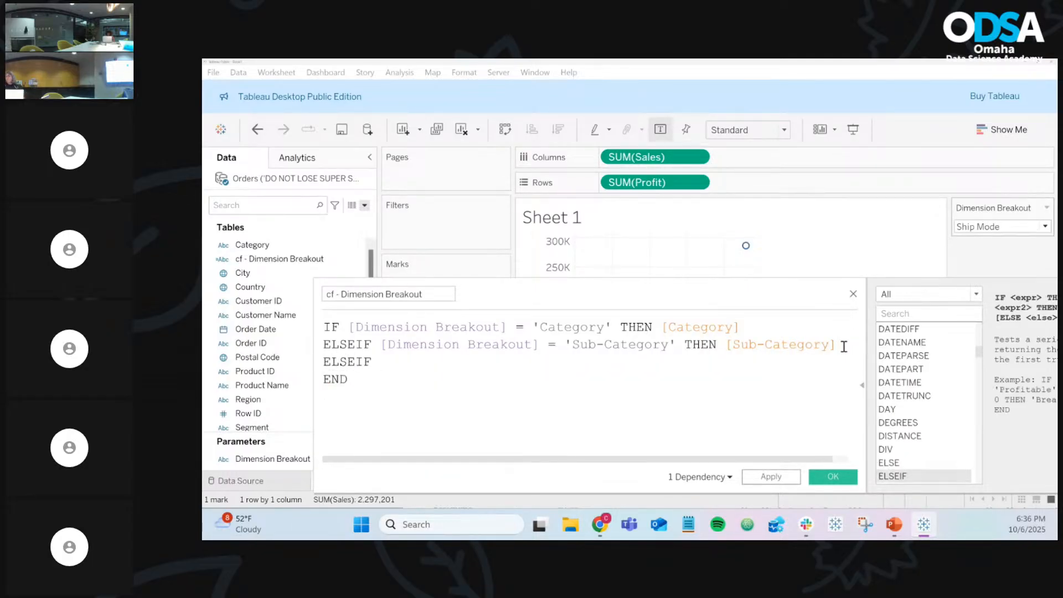
{"action": "type", "text": "[Dimension Breakout]"}
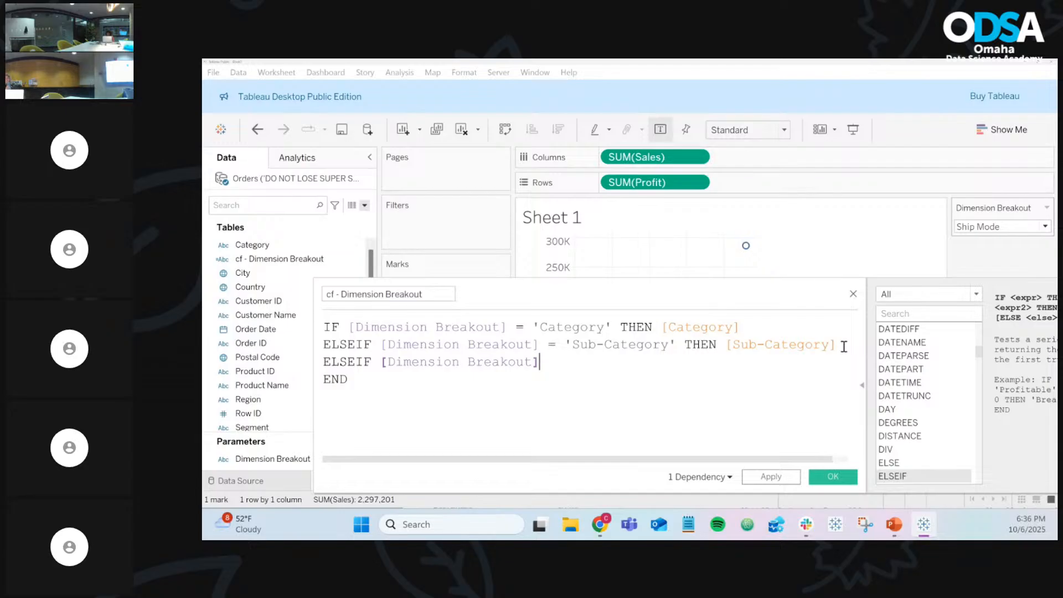
{"action": "type", "text": " ="}
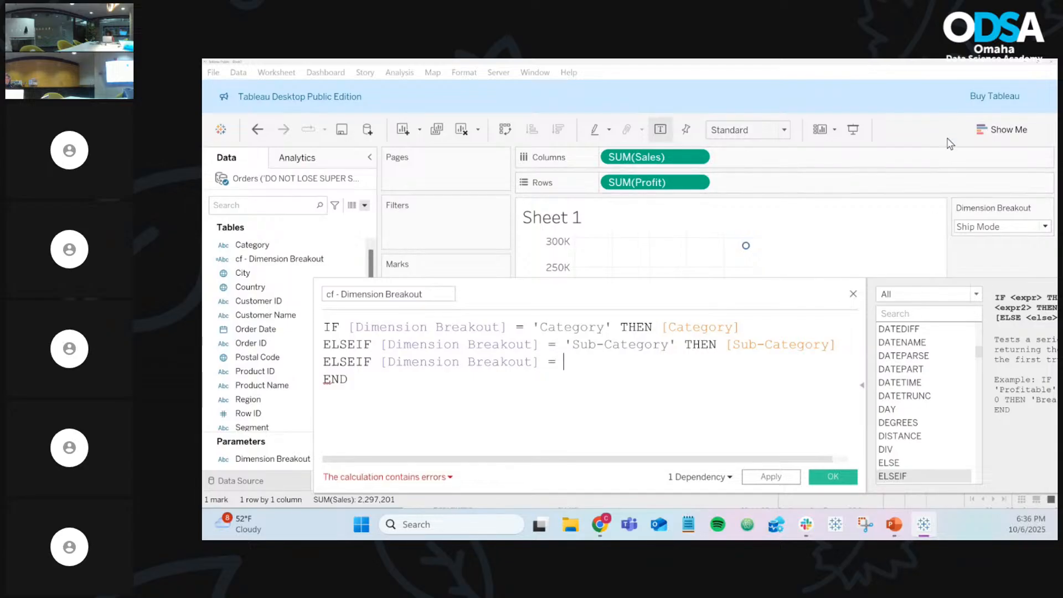
{"action": "left_click", "coordinate": [1002, 227]}
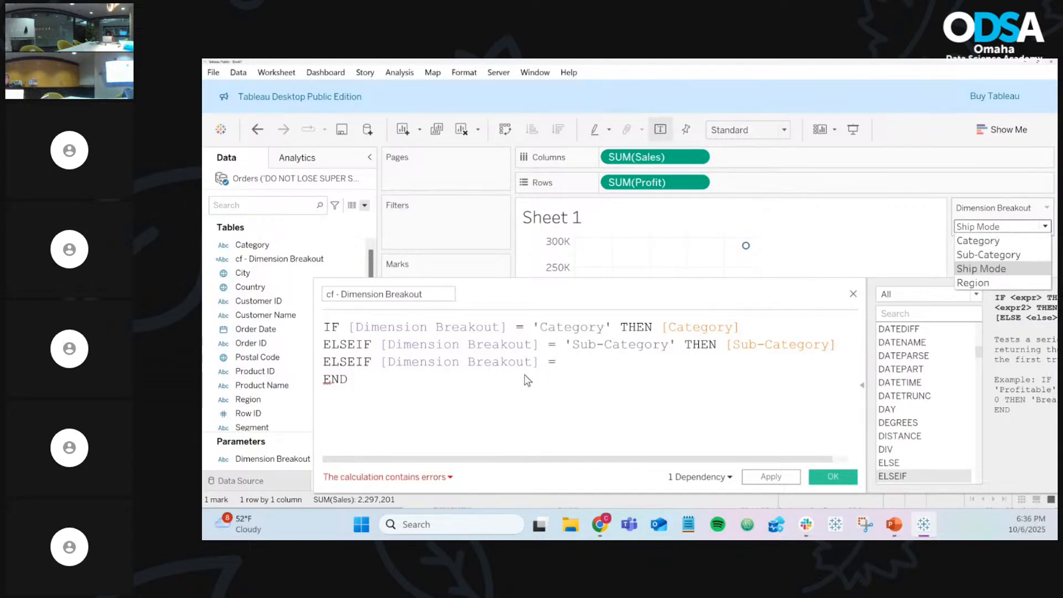
{"action": "left_click", "coordinate": [595, 367]}
{"action": "type", "text": "'ship M"}
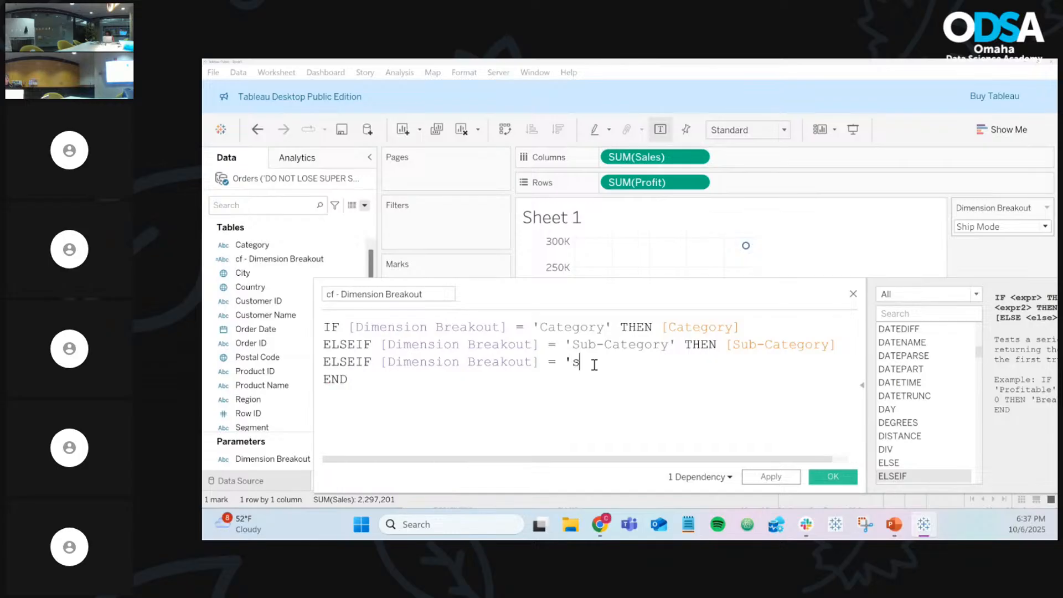
{"action": "key", "text": "BackSpace"}
{"action": "key", "text": "BackSpace"}
{"action": "key", "text": "BackSpace"}
{"action": "key", "text": "BackSpace"}
{"action": "key", "text": "BackSpace"}
{"action": "key", "text": "BackSpace"}
{"action": "type", "text": "Ship Mode' THEN shi"}
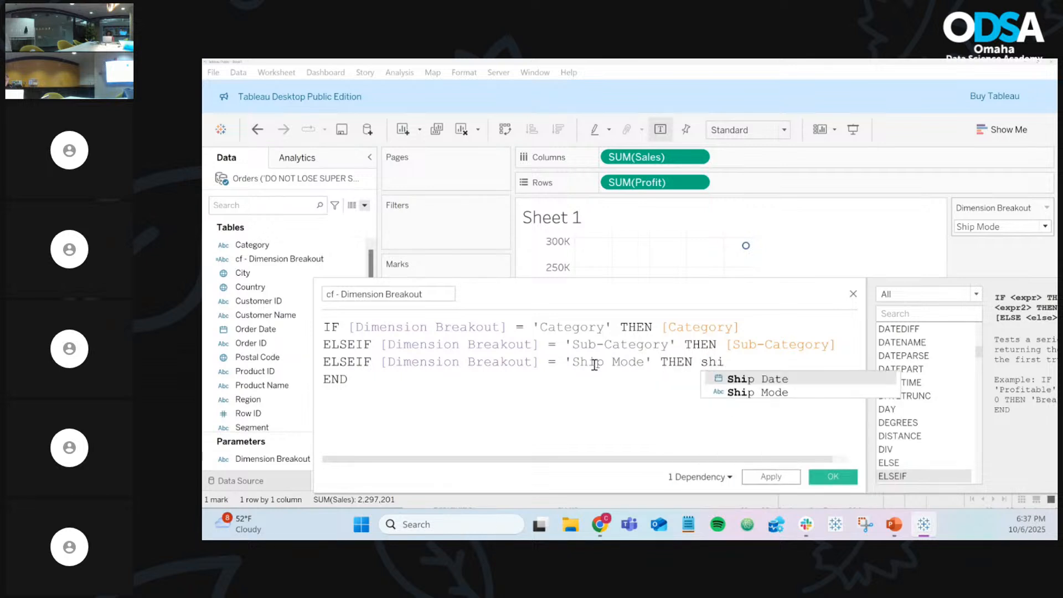
{"action": "key", "text": "Down"}
{"action": "key", "text": "Return"}
{"action": "key", "text": "Return"}
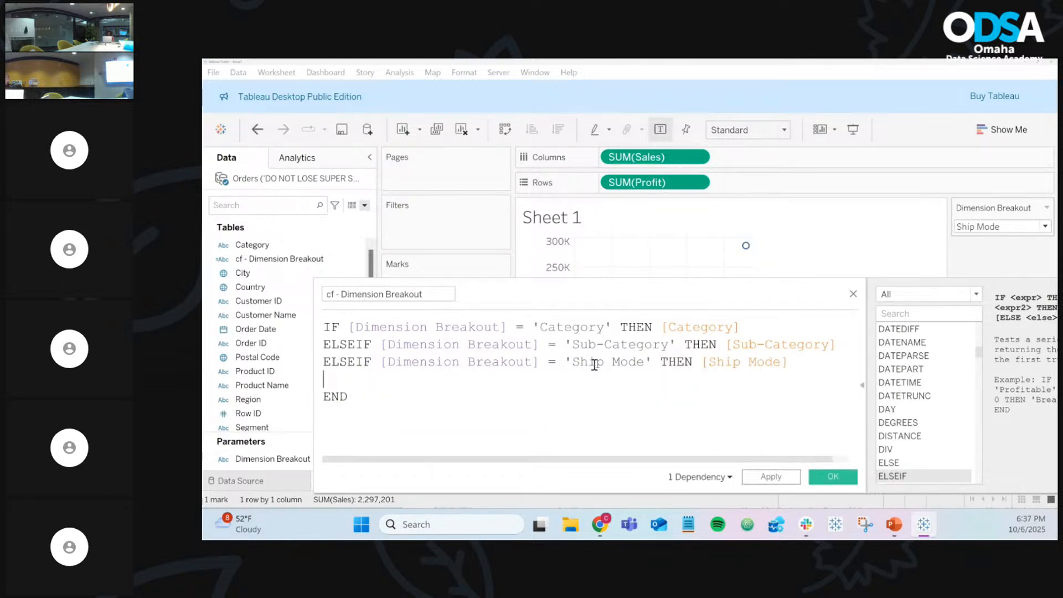
Step: Add ELSEIF [Dimension Breakout] = 'Region' THEN [Region], setting the parameter to Region
{"action": "type", "text": "ELSE"}
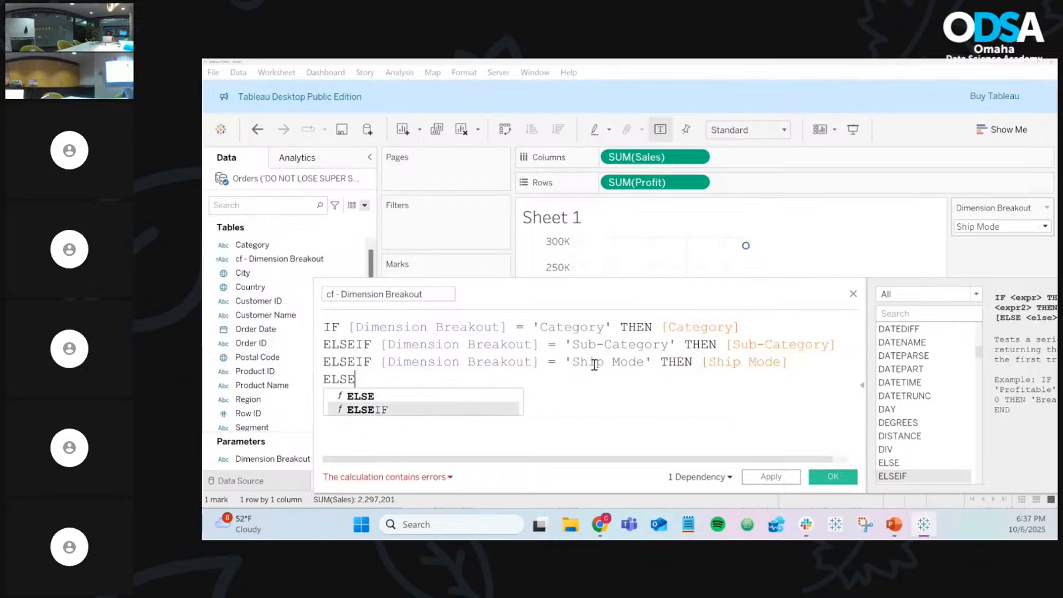
{"action": "type", "text": "IF  dime"}
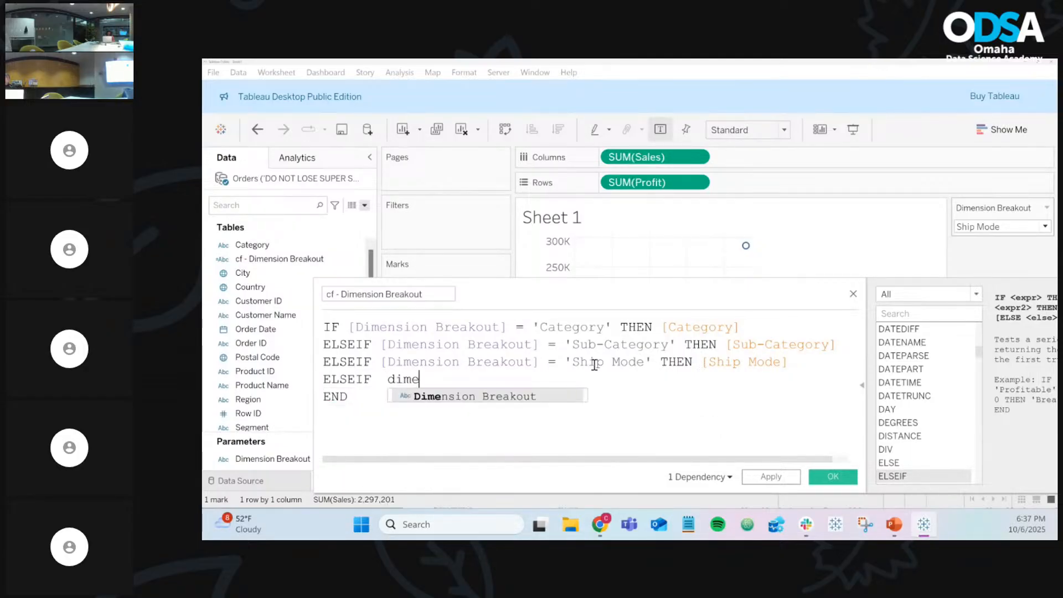
{"action": "key", "text": "Return"}
{"action": "type", "text": "= '"}
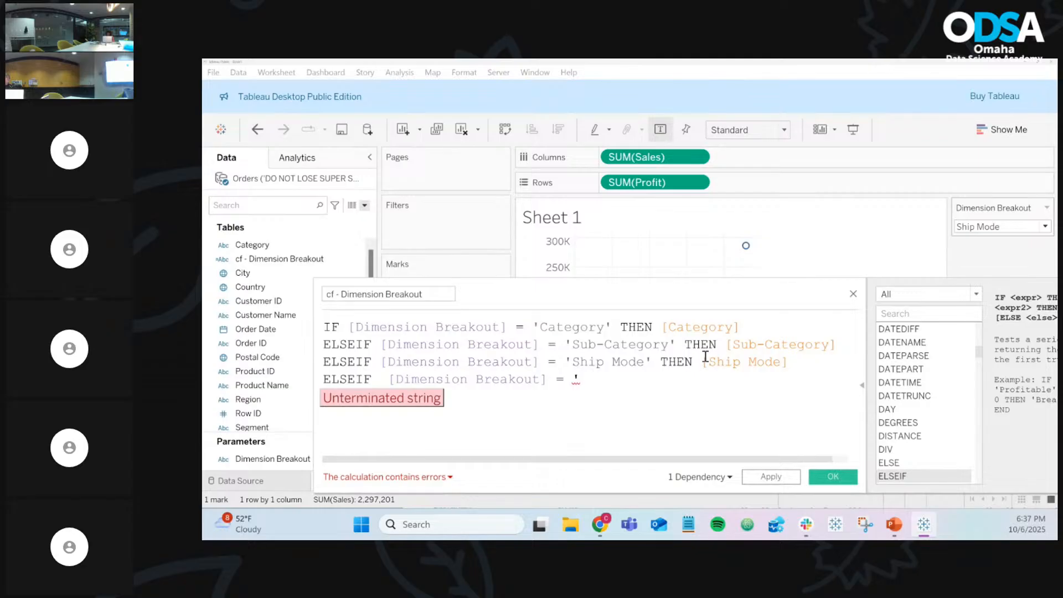
{"action": "left_click", "coordinate": [991, 238]}
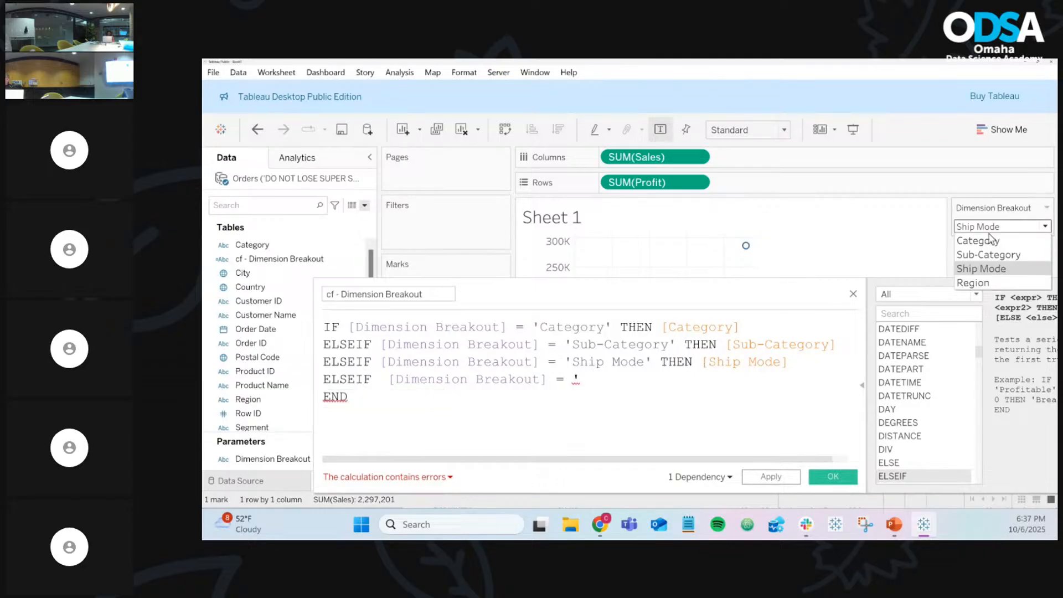
{"action": "left_click", "coordinate": [987, 282]}
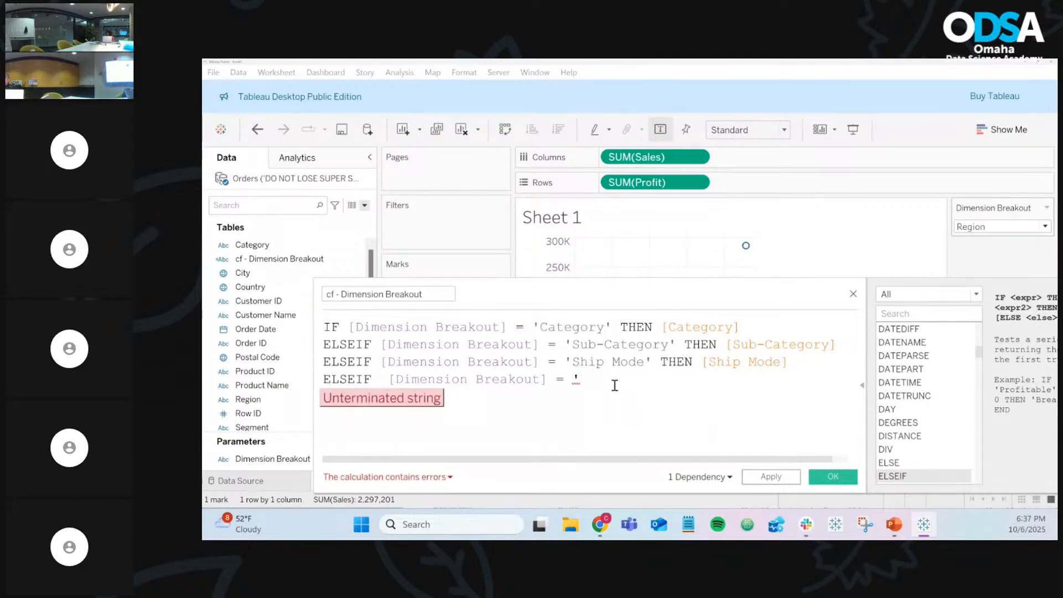
{"action": "type", "text": "Region' "}
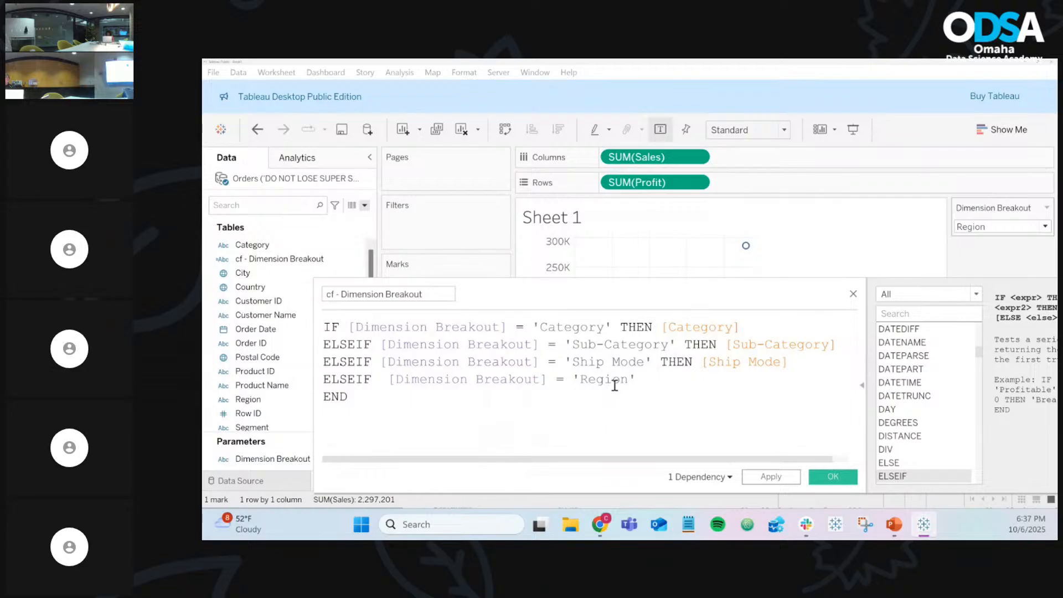
{"action": "type", "text": "THEN Reg"}
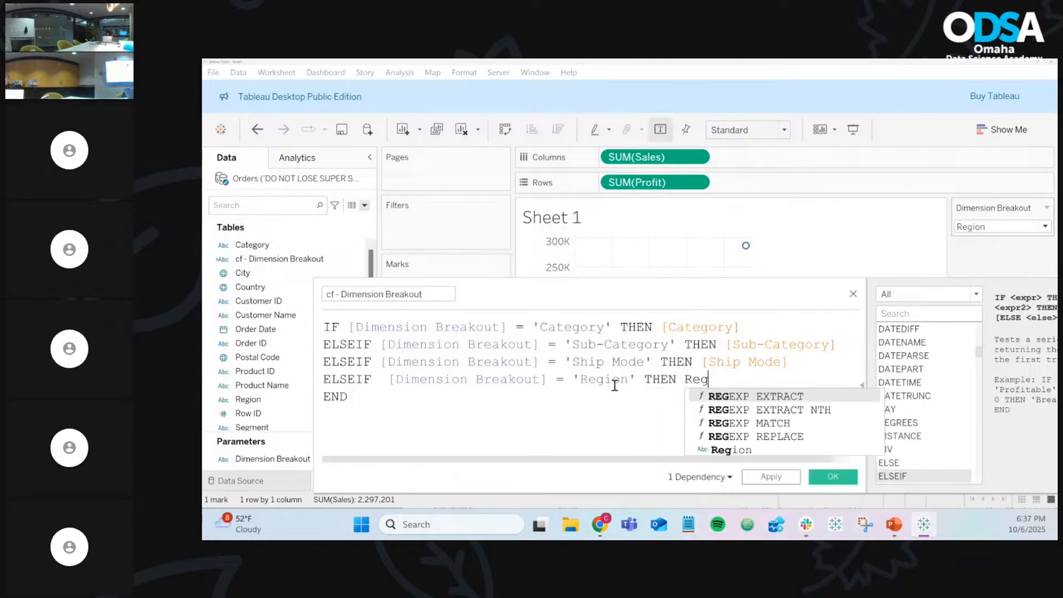
{"action": "key", "text": "Down"}
{"action": "key", "text": "Down"}
{"action": "key", "text": "Down"}
{"action": "key", "text": "Down"}
{"action": "key", "text": "Return"}
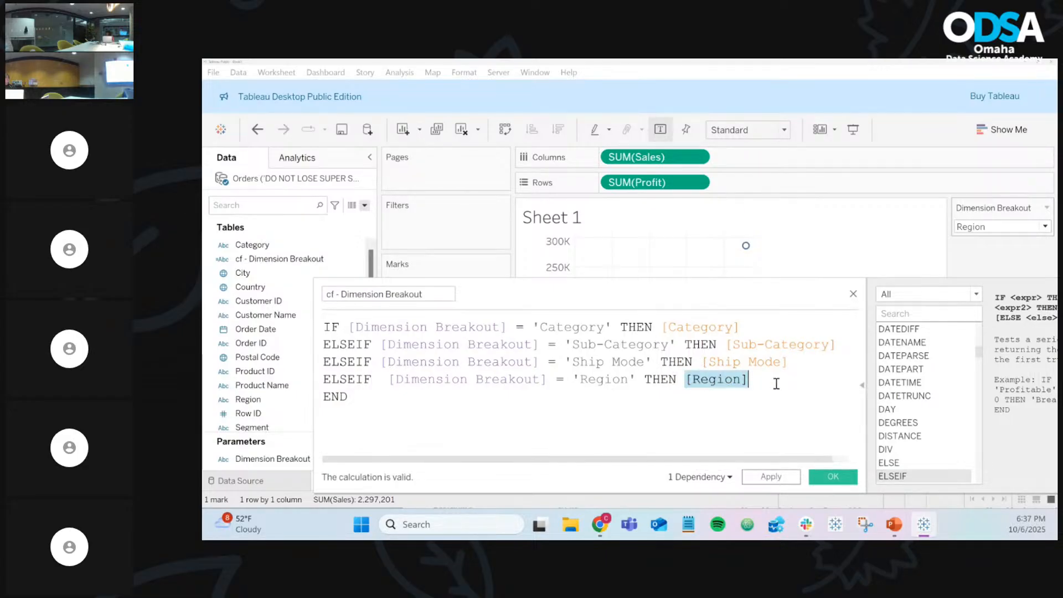
Step: Save the calculation and switch the breakout through Ship Mode, Sub-Category, then Category
{"action": "left_click", "coordinate": [813, 477]}
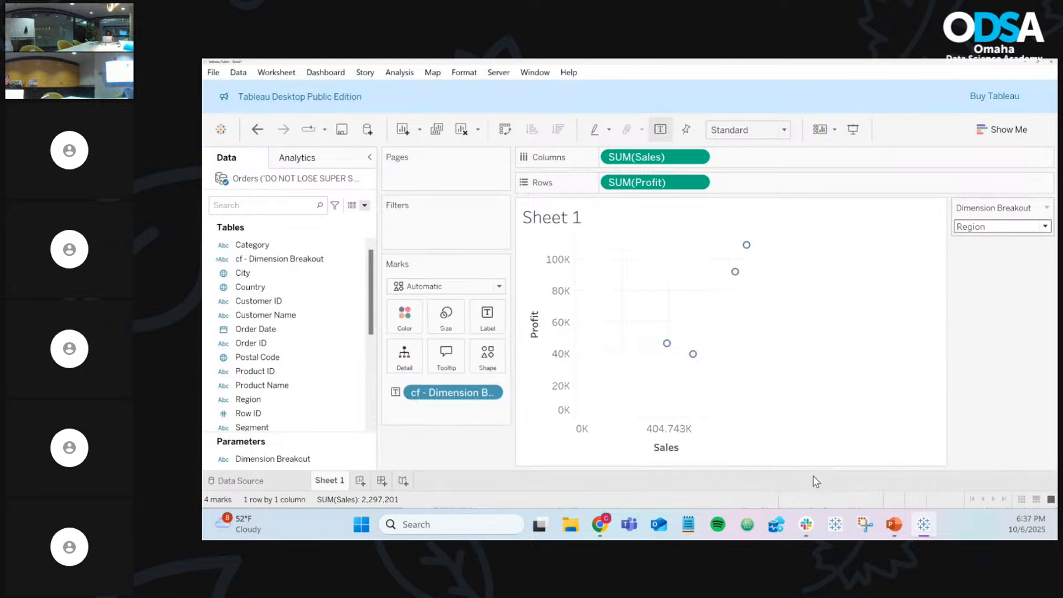
{"action": "mouse_move", "coordinate": [749, 247]}
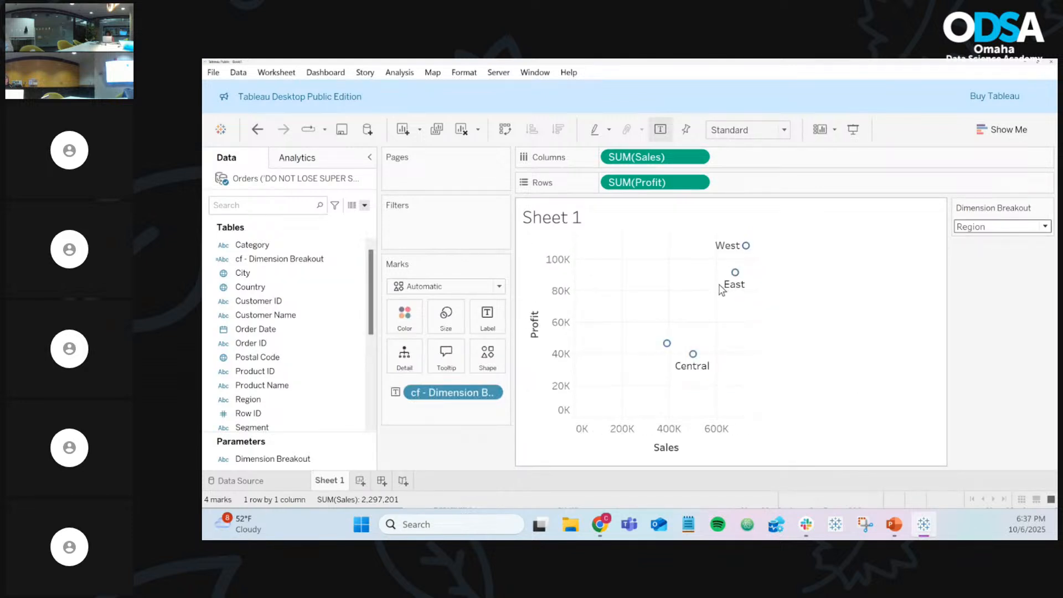
{"action": "mouse_move", "coordinate": [669, 349]}
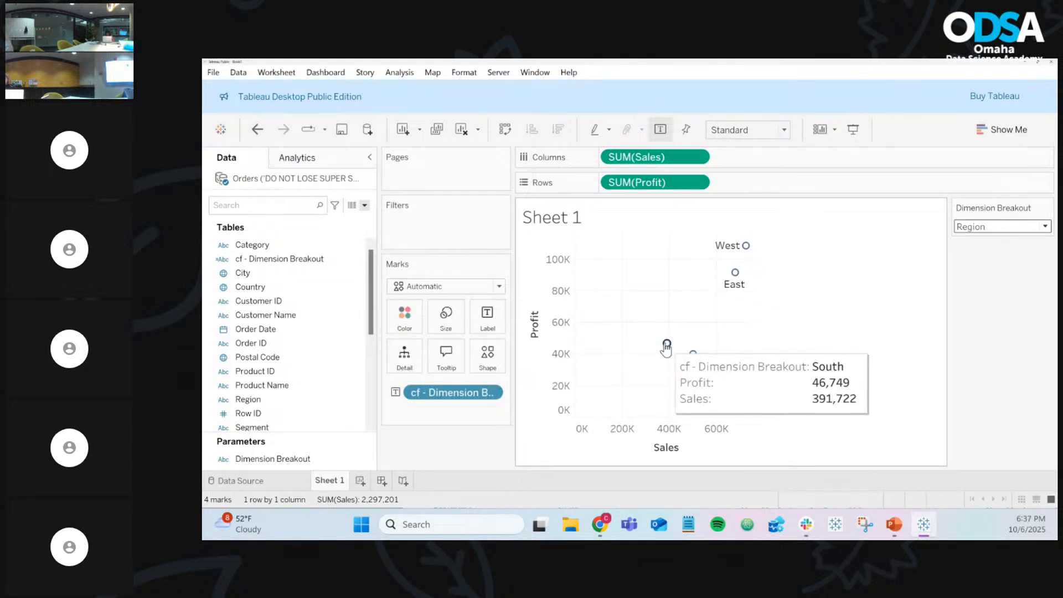
{"action": "left_click", "coordinate": [1009, 227]}
{"action": "left_click", "coordinate": [981, 278]}
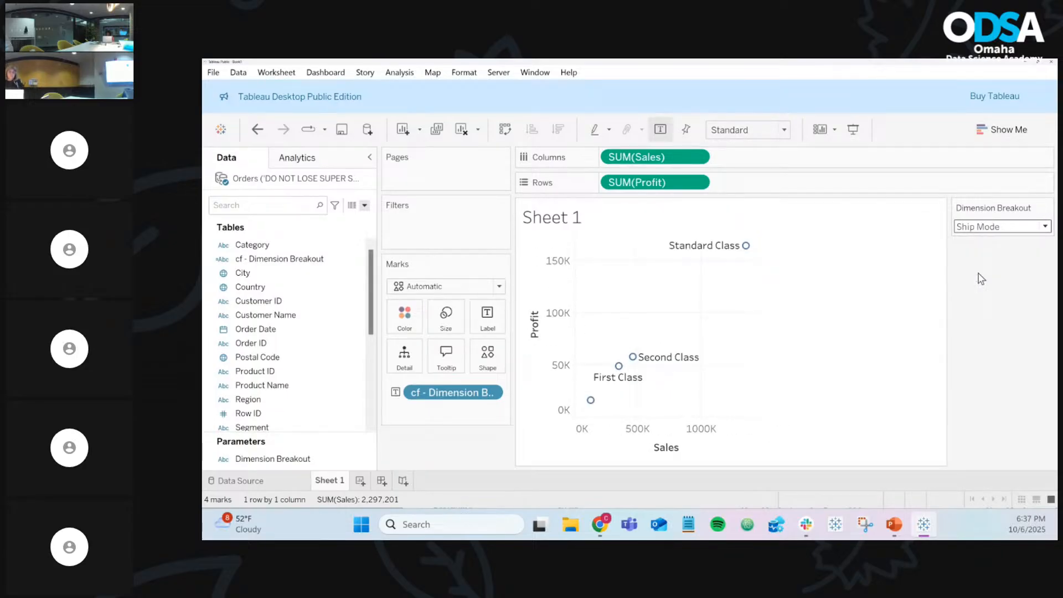
{"action": "left_click", "coordinate": [985, 228]}
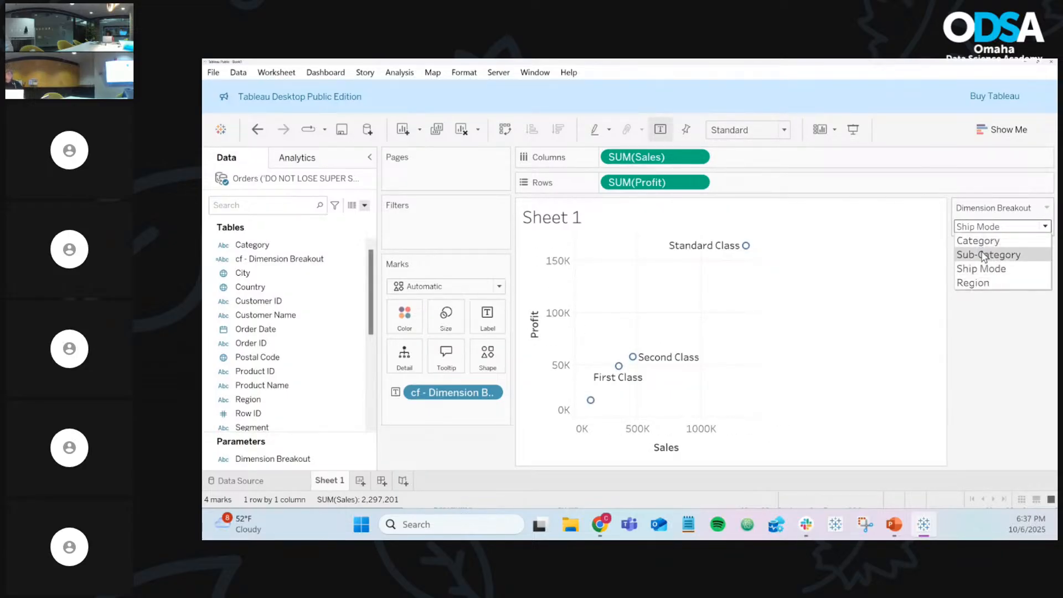
{"action": "left_click", "coordinate": [984, 255]}
{"action": "left_click", "coordinate": [985, 229]}
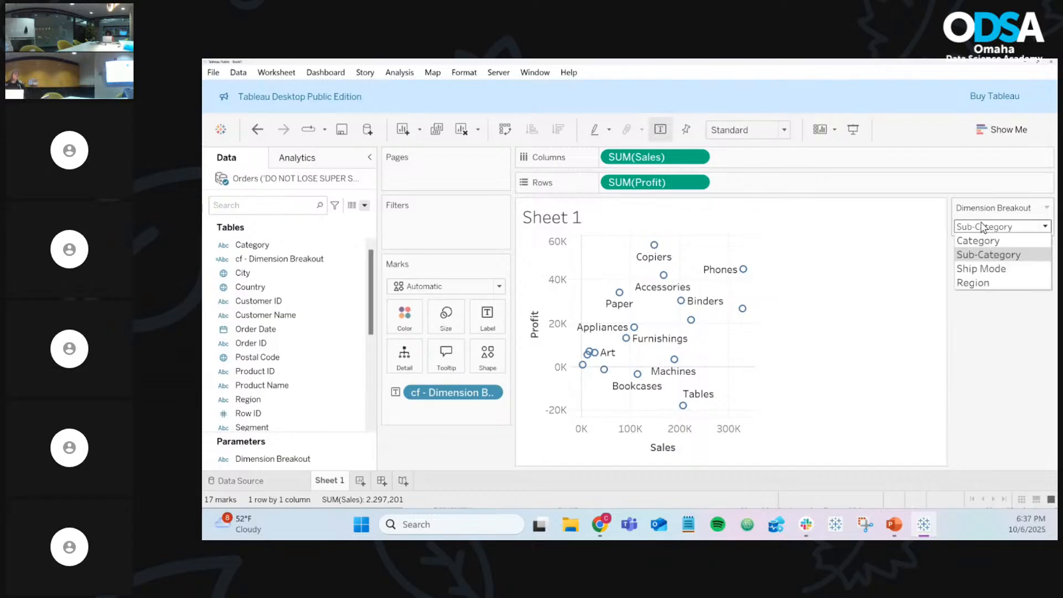
{"action": "left_click", "coordinate": [983, 242]}
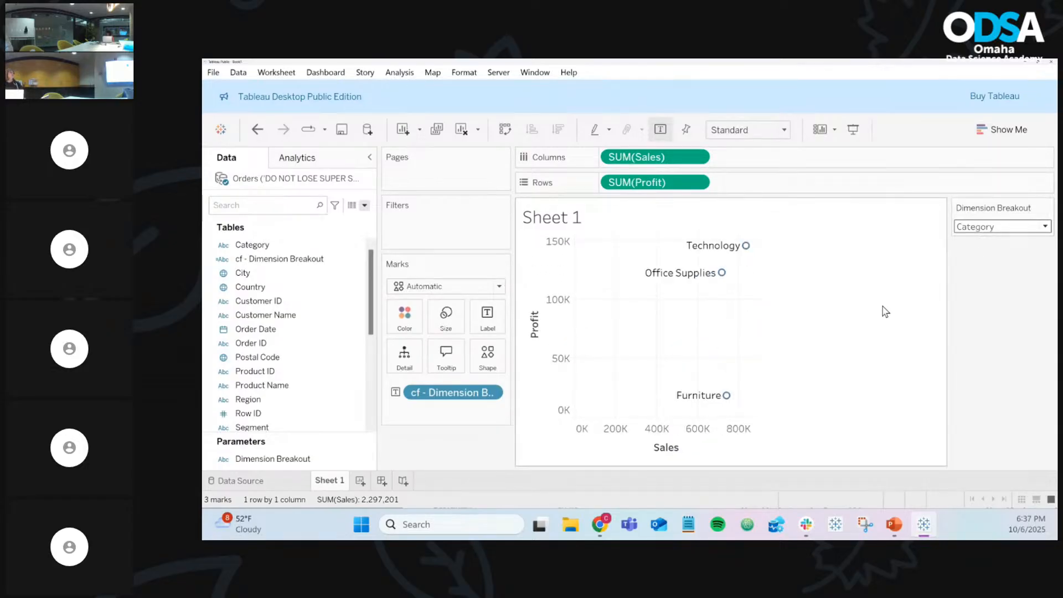
{"action": "left_click", "coordinate": [280, 302]}
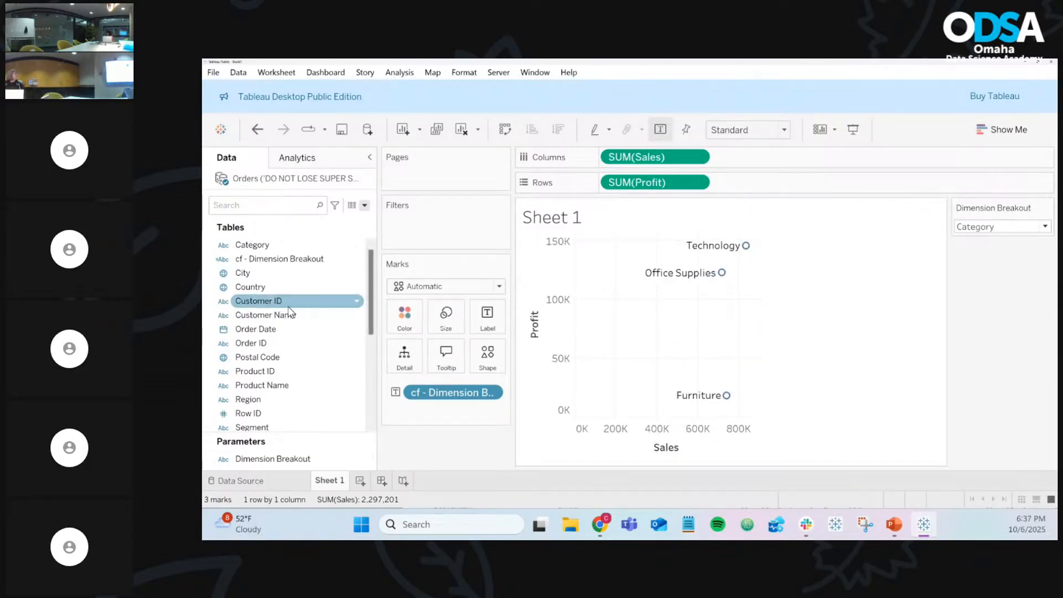
{"action": "scroll", "coordinate": [297, 302], "scroll_direction": "down", "scroll_amount": 2}
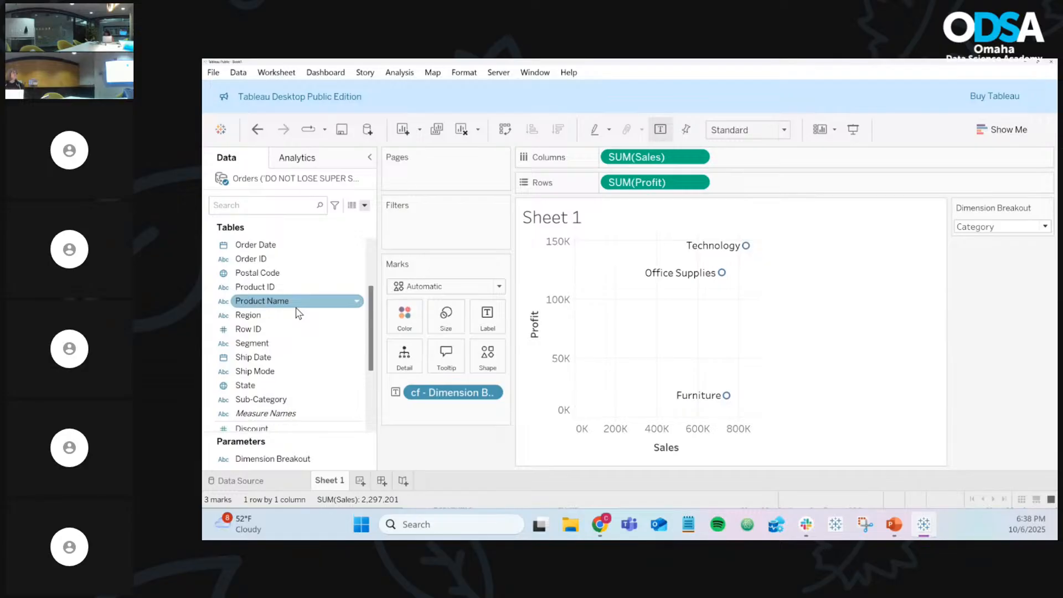
{"action": "scroll", "coordinate": [290, 327], "scroll_direction": "up", "scroll_amount": 2}
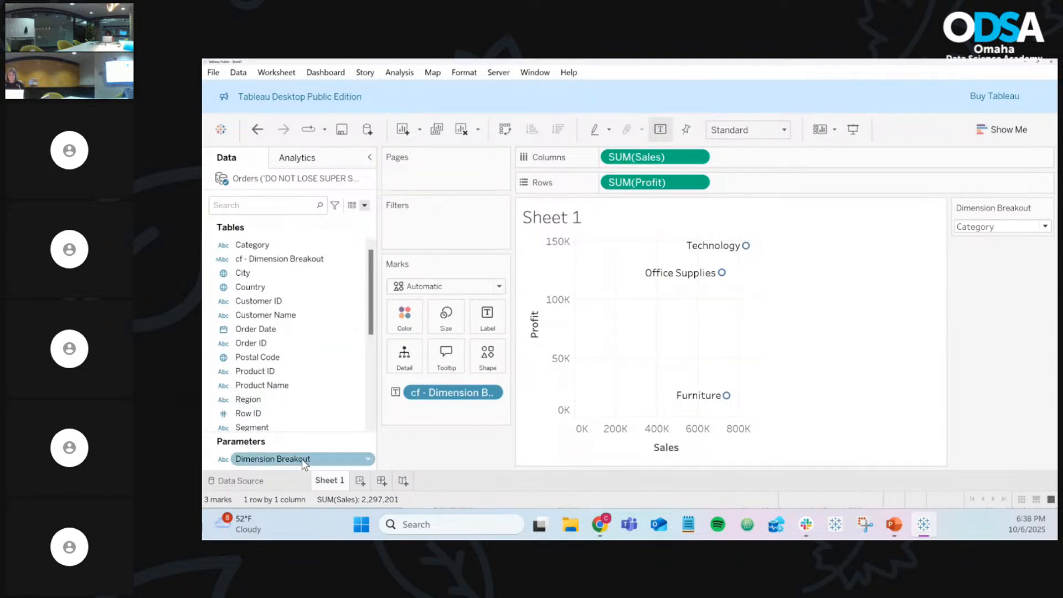
{"action": "left_click", "coordinate": [369, 463]}
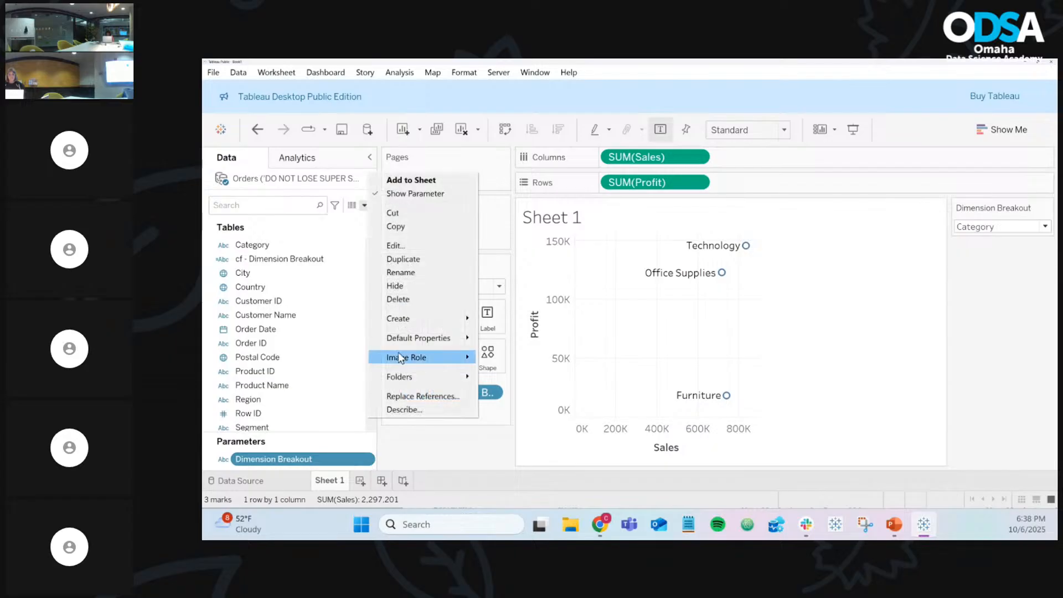
{"action": "left_click", "coordinate": [411, 247]}
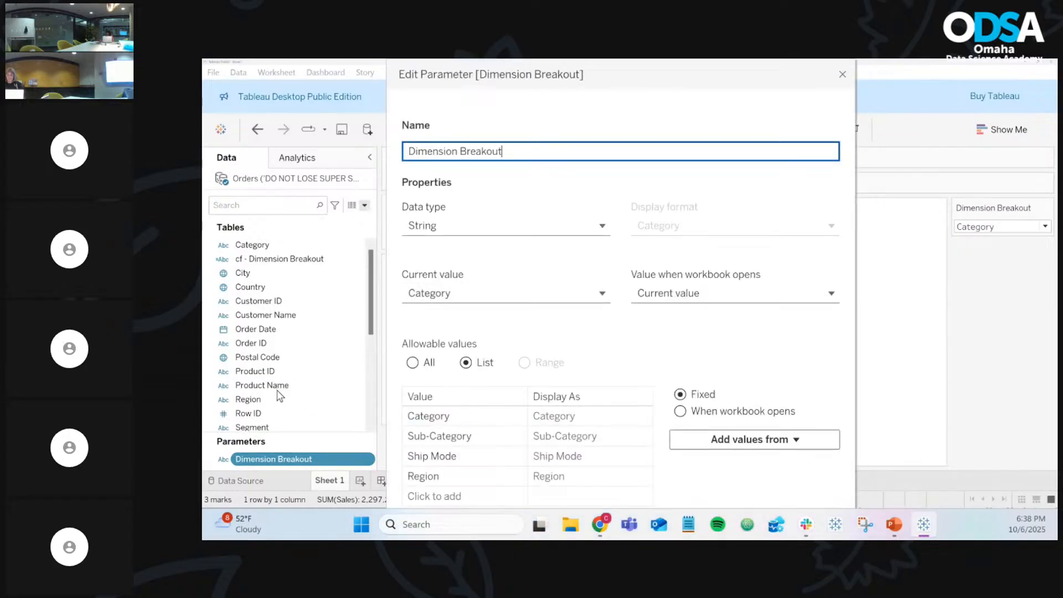
{"action": "left_click", "coordinate": [841, 75]}
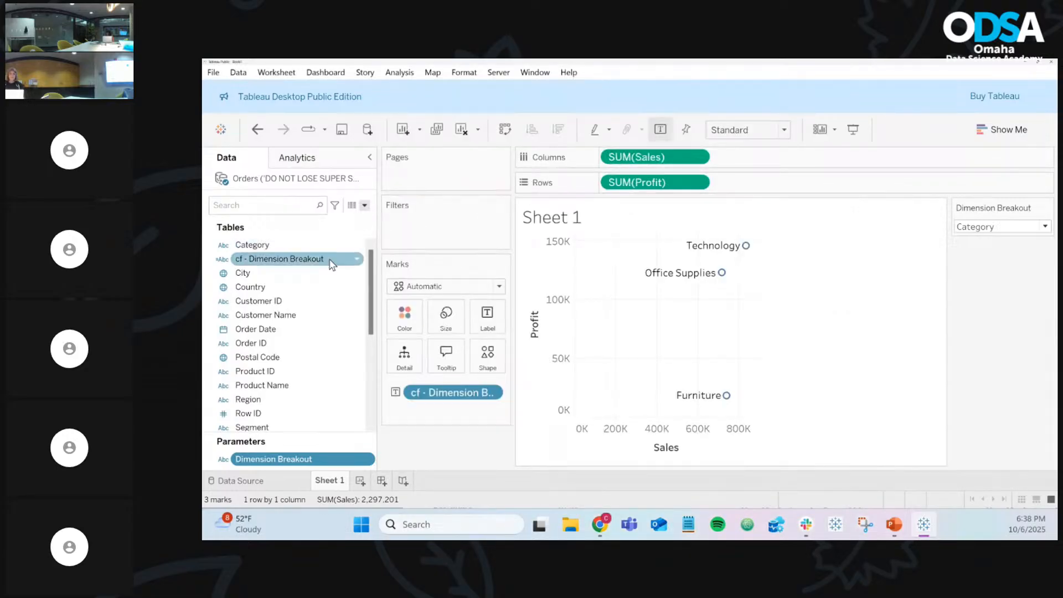
{"action": "right_click", "coordinate": [357, 261]}
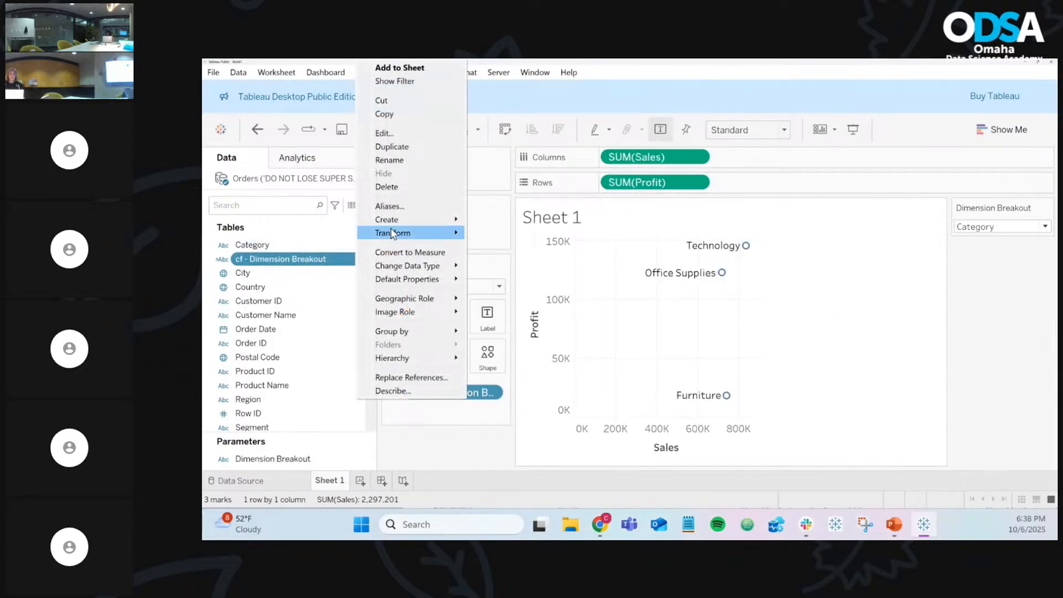
{"action": "left_click", "coordinate": [426, 145]}
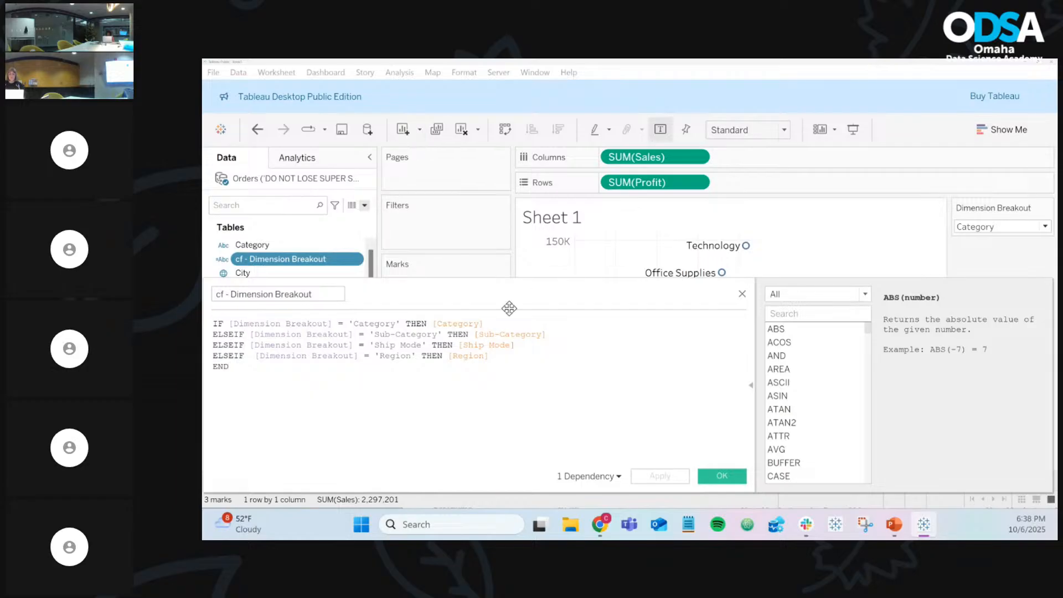
{"action": "left_click", "coordinate": [743, 294]}
{"action": "left_click", "coordinate": [991, 227]}
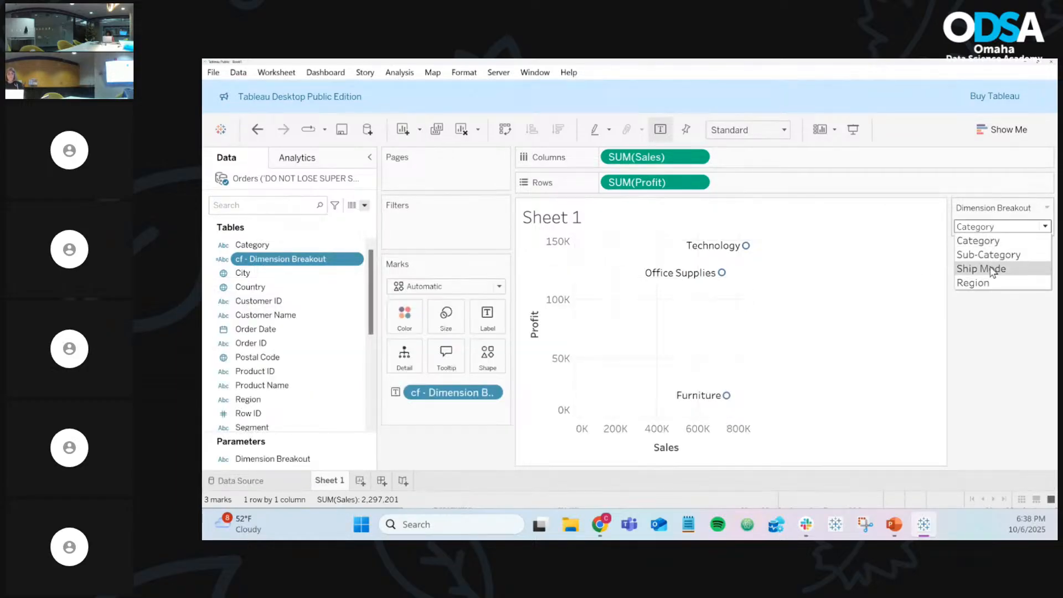
{"action": "left_click", "coordinate": [870, 317]}
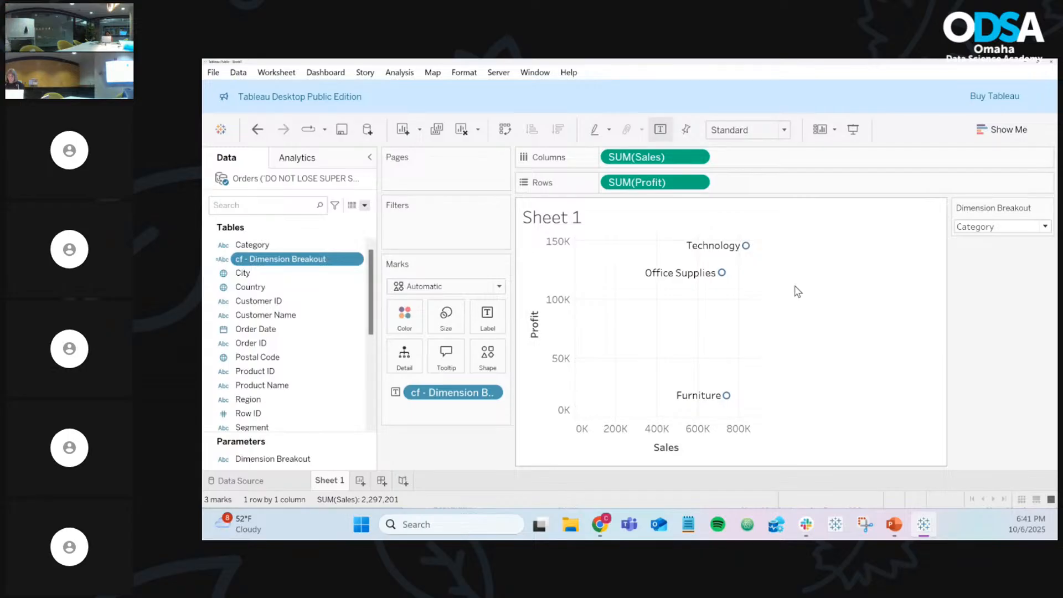
Step: Append 'Product Name' to the Dimension Breakout parameter's list of allowable values
{"action": "right_click", "coordinate": [368, 460]}
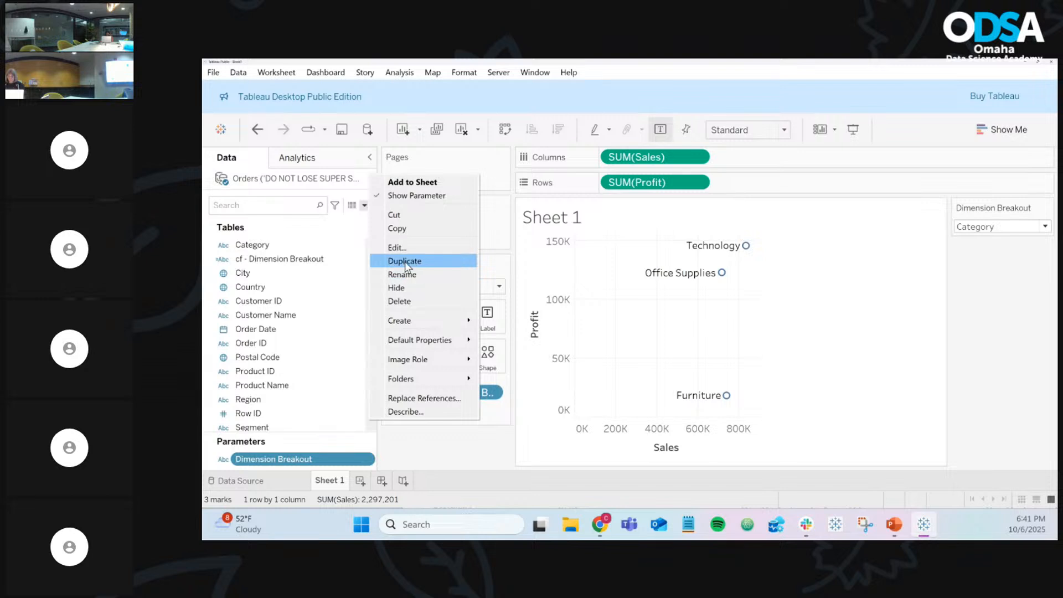
{"action": "left_click", "coordinate": [420, 247]}
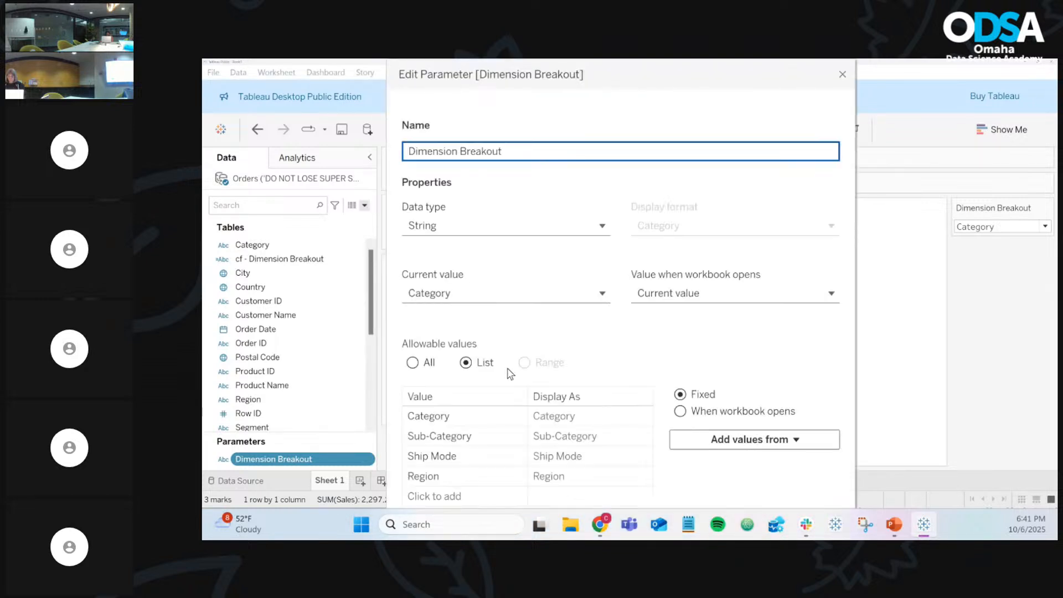
{"action": "left_click", "coordinate": [459, 498]}
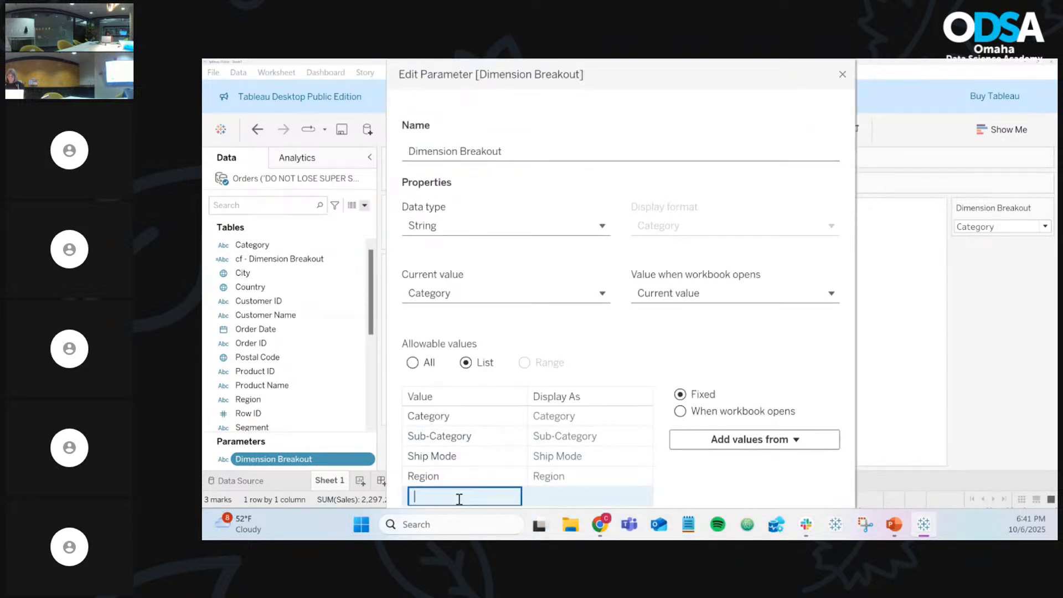
{"action": "type", "text": "Product name"}
{"action": "key", "text": "BackSpace"}
{"action": "key", "text": "BackSpace"}
{"action": "key", "text": "BackSpace"}
{"action": "type", "text": "Name"}
{"action": "left_click_drag", "start_coordinate": [640, 73], "coordinate": [204, 145]}
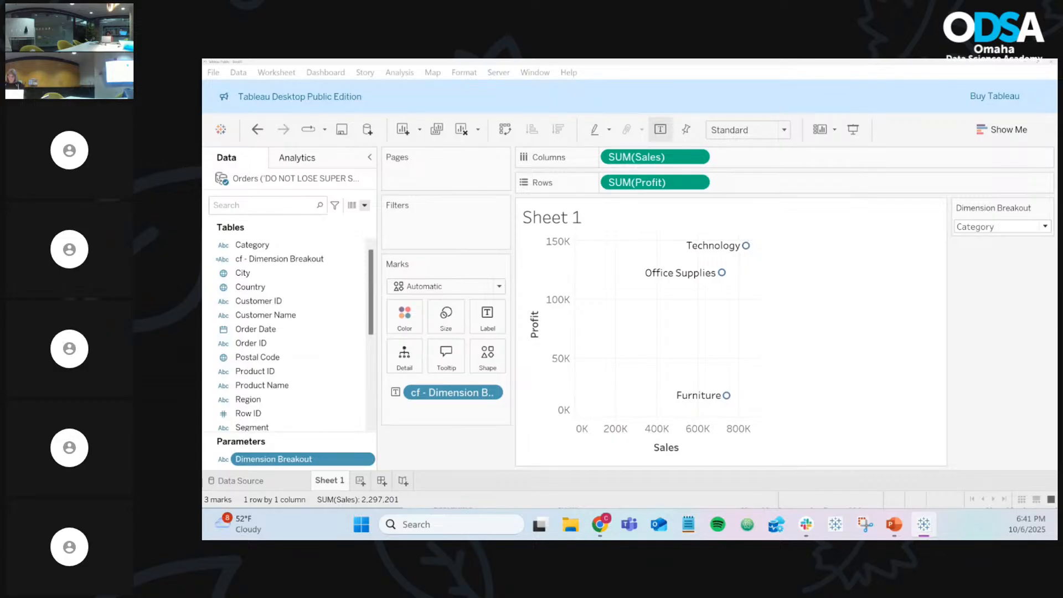
{"action": "key", "text": "Return"}
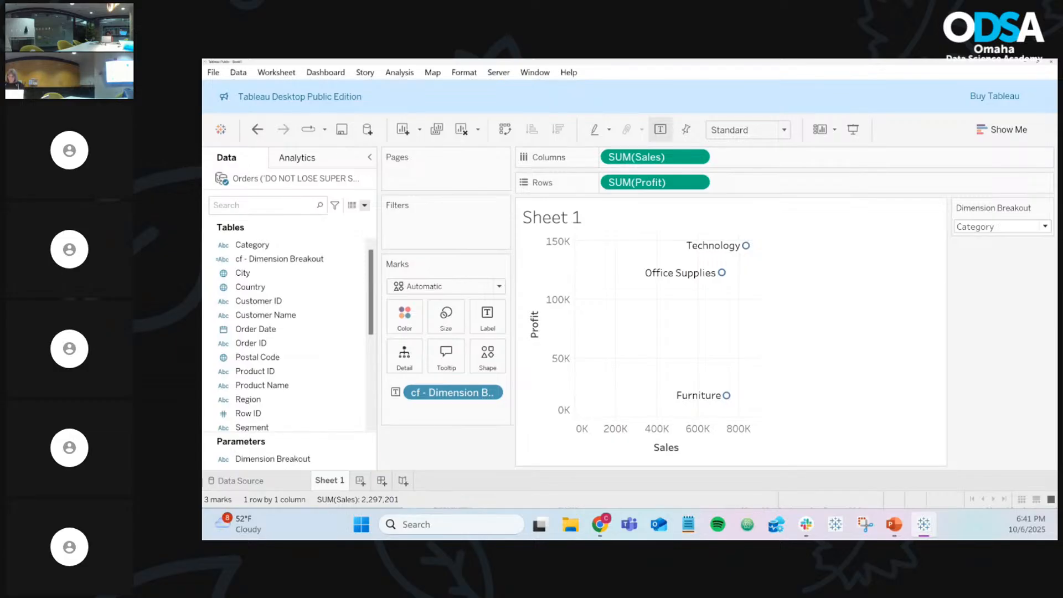
{"action": "left_click", "coordinate": [357, 259]}
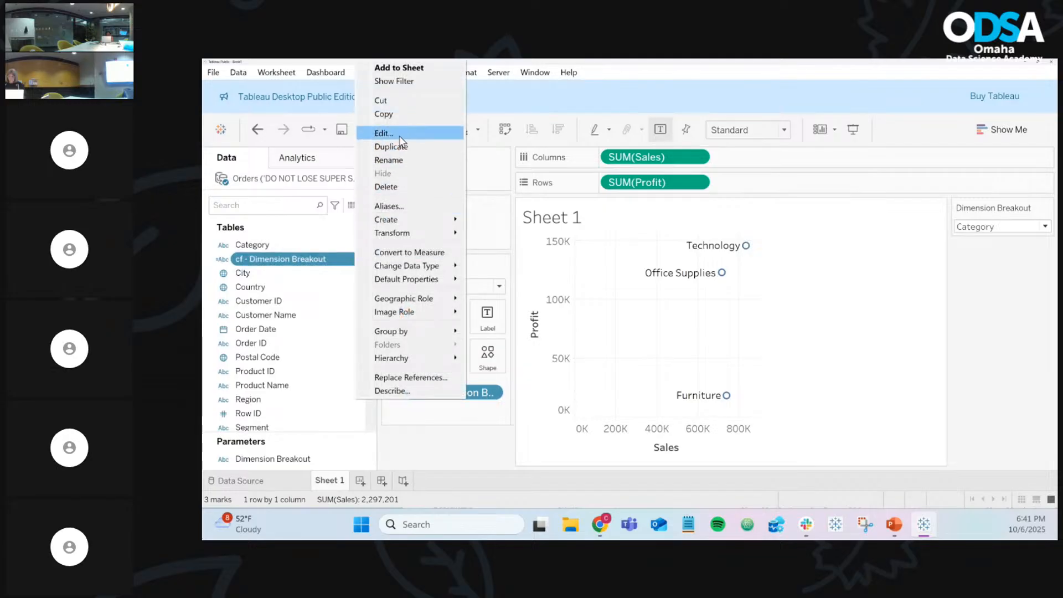
Step: Duplicate the Region ELSEIF line in cf - Dimension Breakout and change its condition to 'Product Name'
{"action": "left_click", "coordinate": [387, 134]}
{"action": "left_click_drag", "start_coordinate": [537, 358], "coordinate": [540, 349]}
{"action": "key", "text": "ctrl+c"}
{"action": "left_click", "coordinate": [538, 358]}
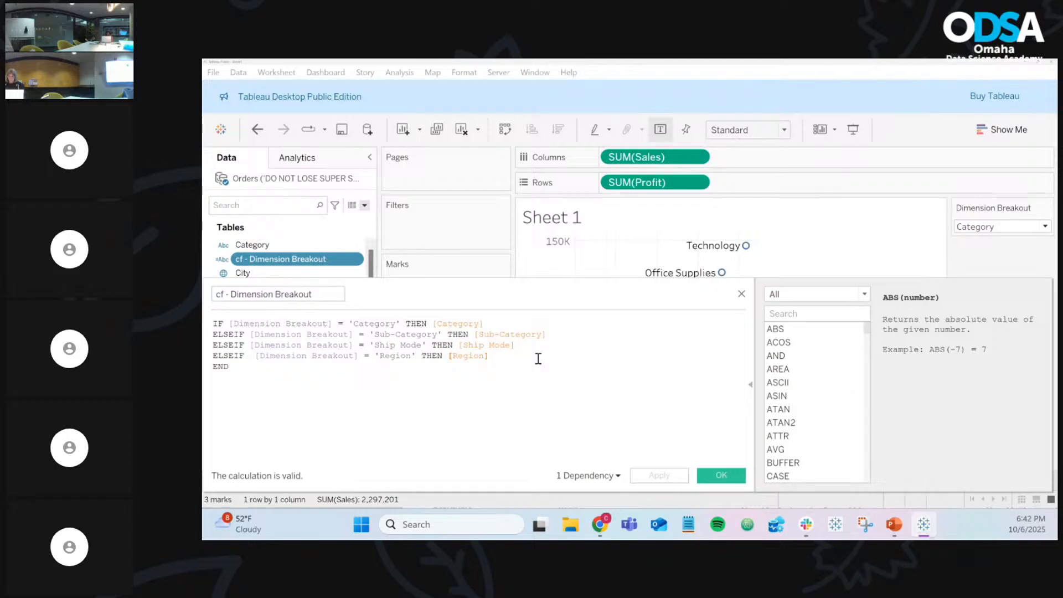
{"action": "key", "text": "ctrl+v"}
{"action": "double_click", "coordinate": [402, 367]}
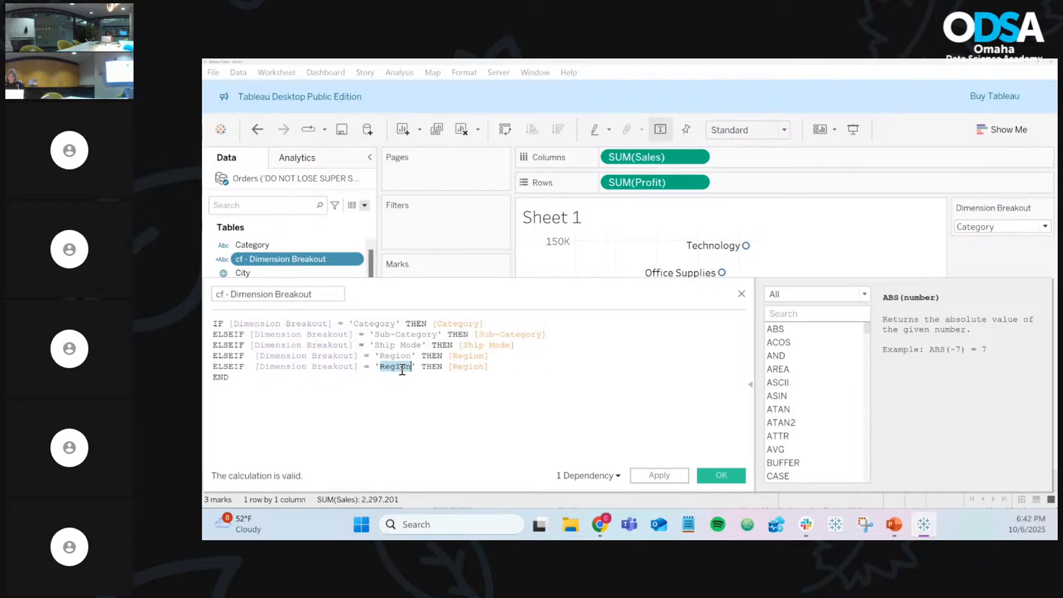
{"action": "type", "text": "Product"}
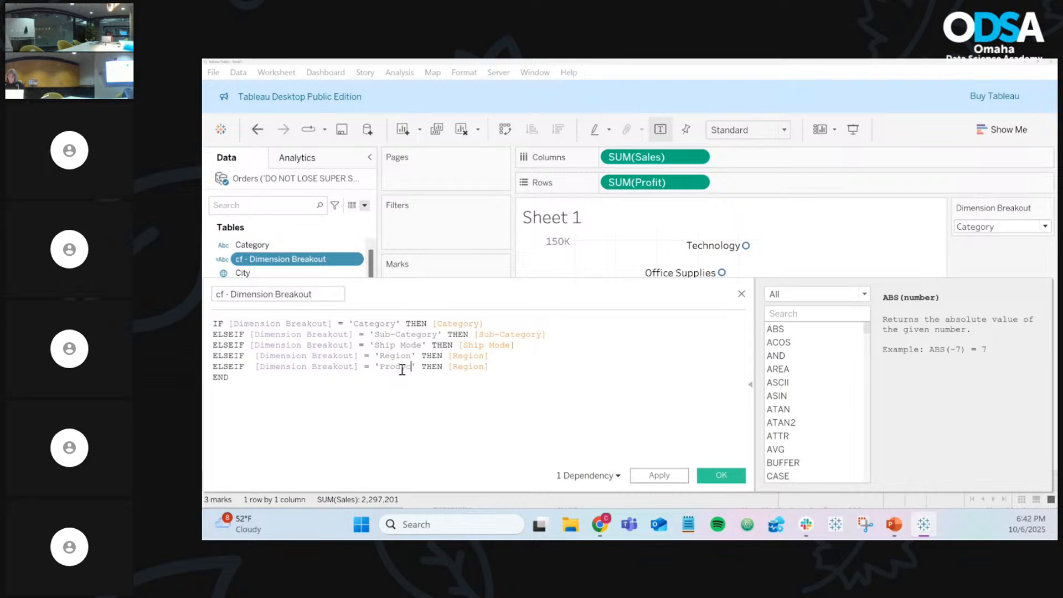
{"action": "key", "text": "BackSpace"}
{"action": "key", "text": "BackSpace"}
{"action": "key", "text": "BackSpace"}
{"action": "key", "text": "BackSpace"}
{"action": "type", "text": "uct Name"}
Step: Make the new line return [Product Name] and save the calculation
{"action": "double_click", "coordinate": [504, 366]}
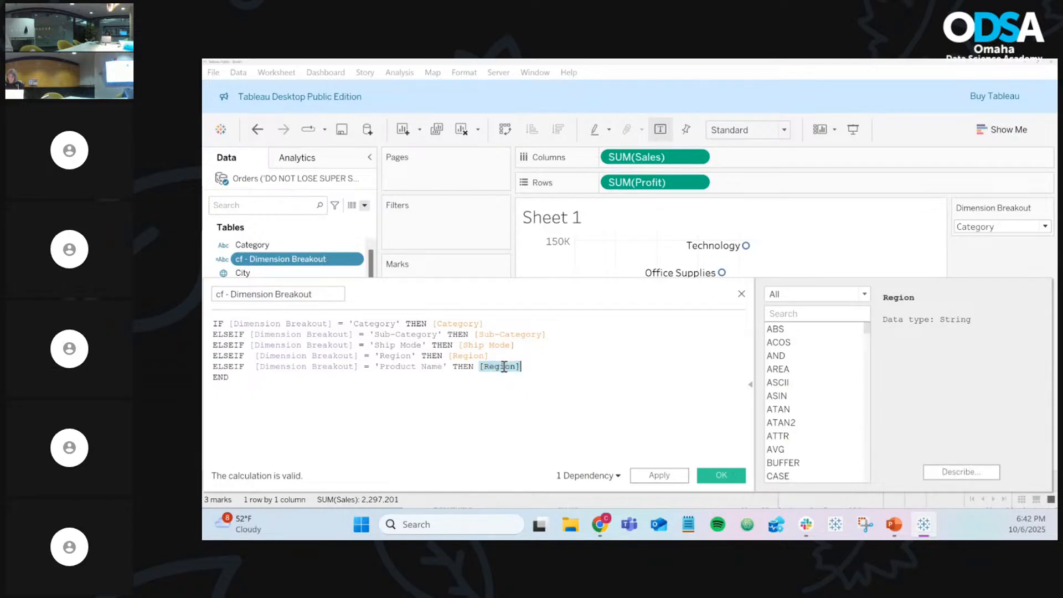
{"action": "type", "text": "pro"}
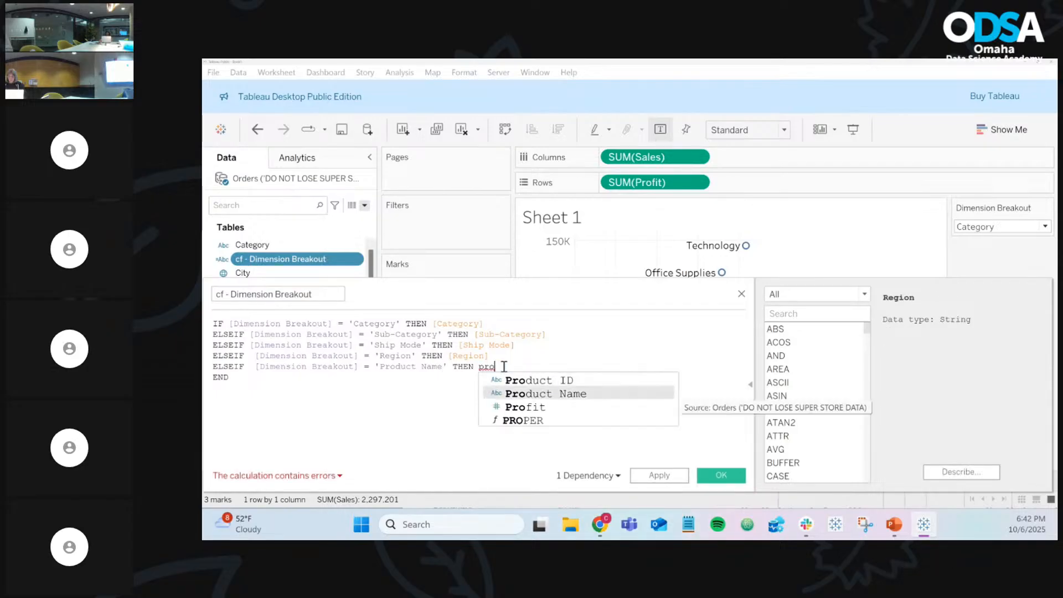
{"action": "key", "text": "Return"}
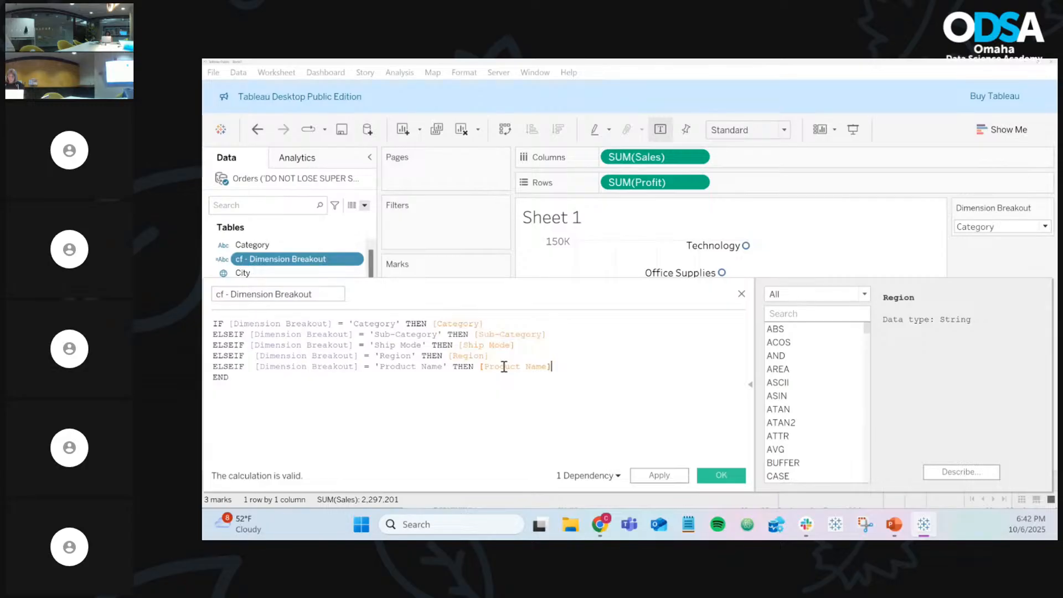
{"action": "scroll", "coordinate": [504, 366], "scroll_direction": "up", "scroll_amount": 3}
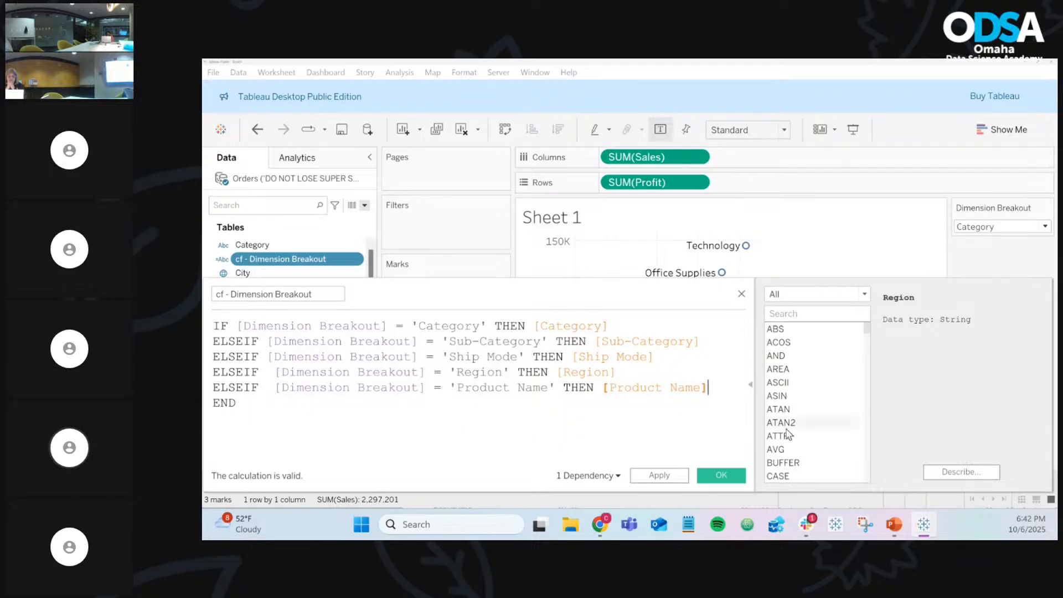
{"action": "left_click", "coordinate": [731, 480]}
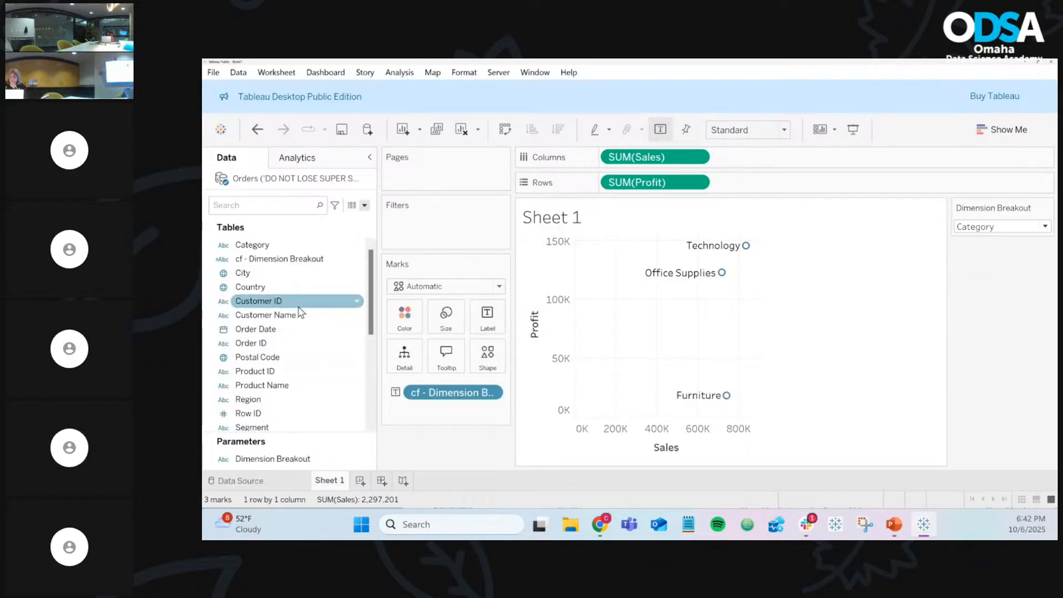
Step: Add Category to Detail and switch the breakout from Sub-Category to Ship Mode, giving 12 marks
{"action": "left_click_drag", "start_coordinate": [266, 244], "coordinate": [405, 366]}
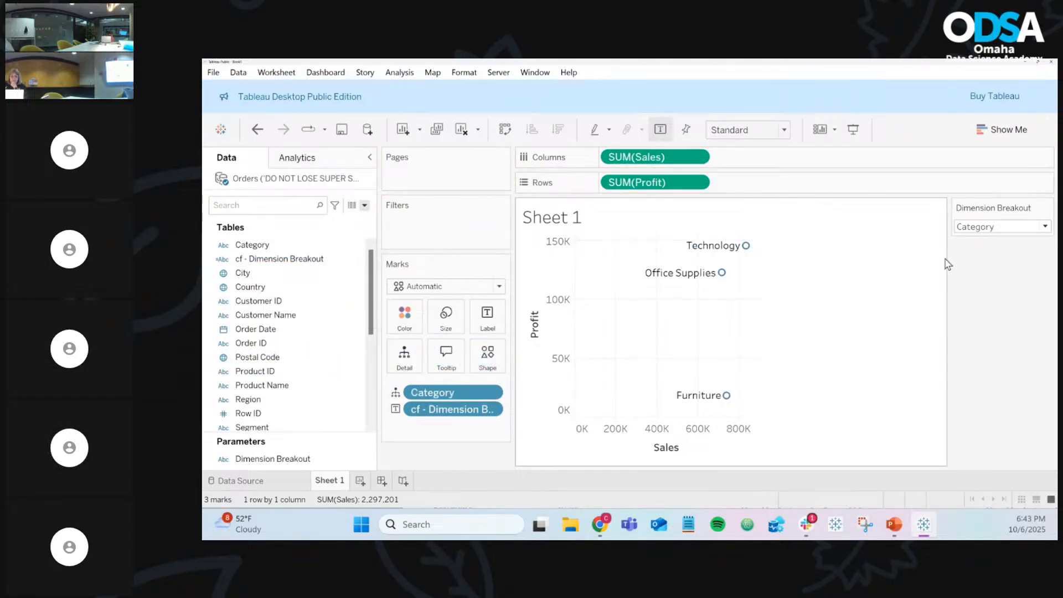
{"action": "left_click", "coordinate": [986, 234]}
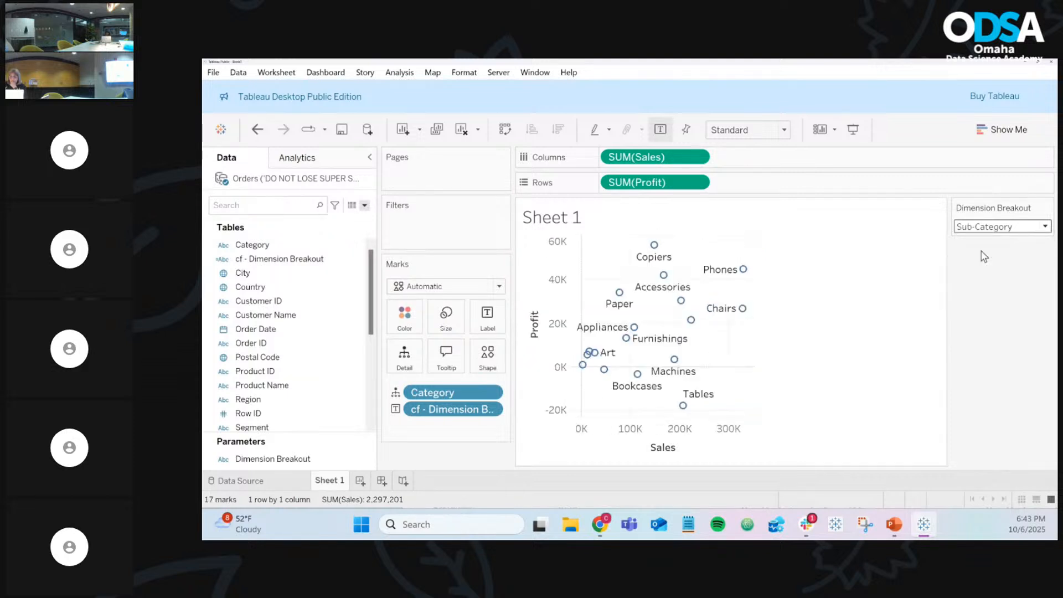
{"action": "left_click", "coordinate": [985, 227]}
{"action": "left_click", "coordinate": [981, 268]}
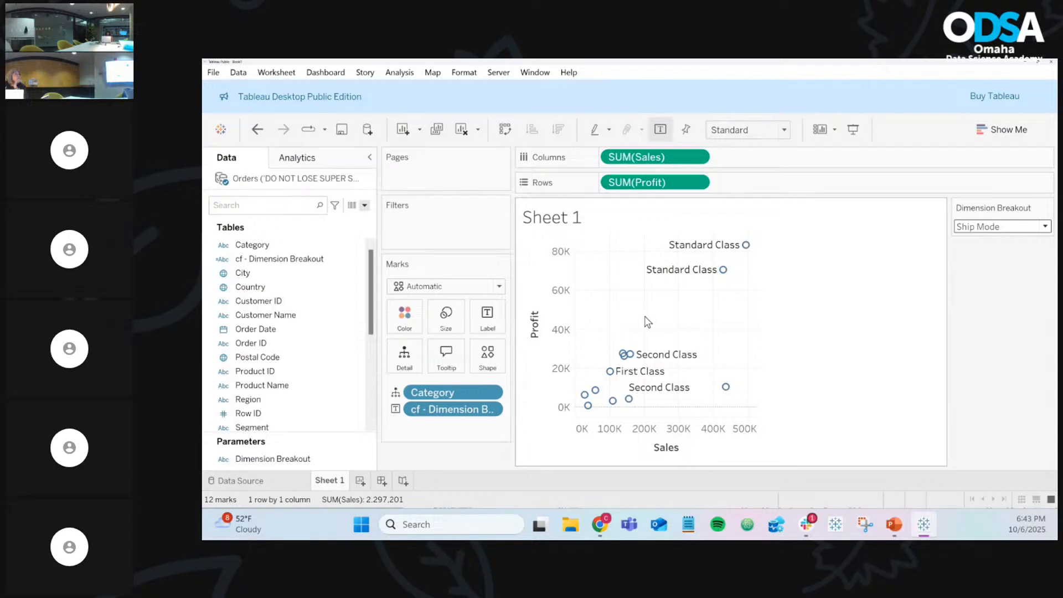
{"action": "mouse_move", "coordinate": [725, 274]}
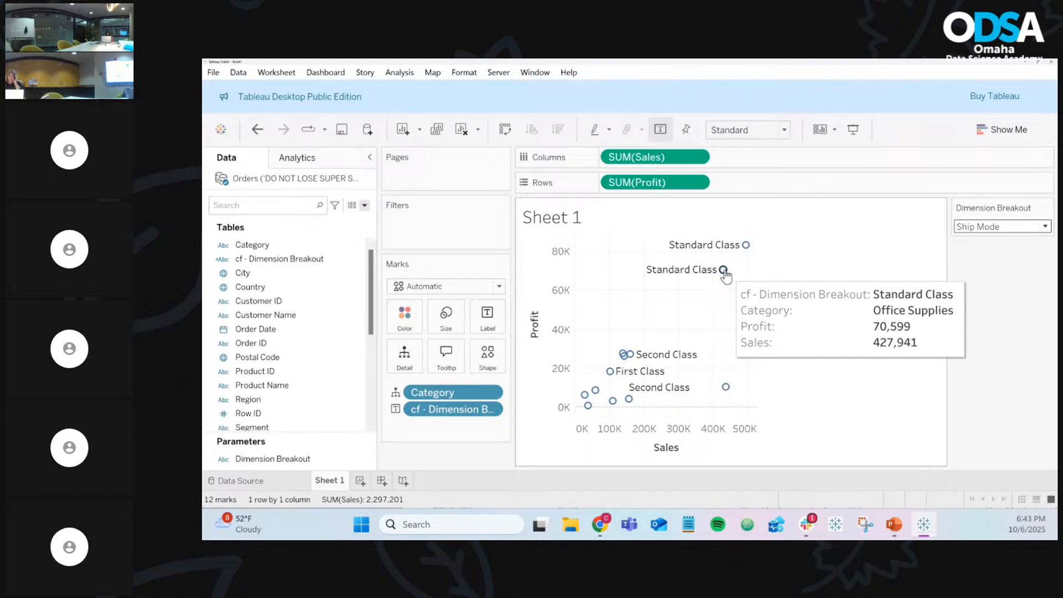
{"action": "mouse_move", "coordinate": [747, 247]}
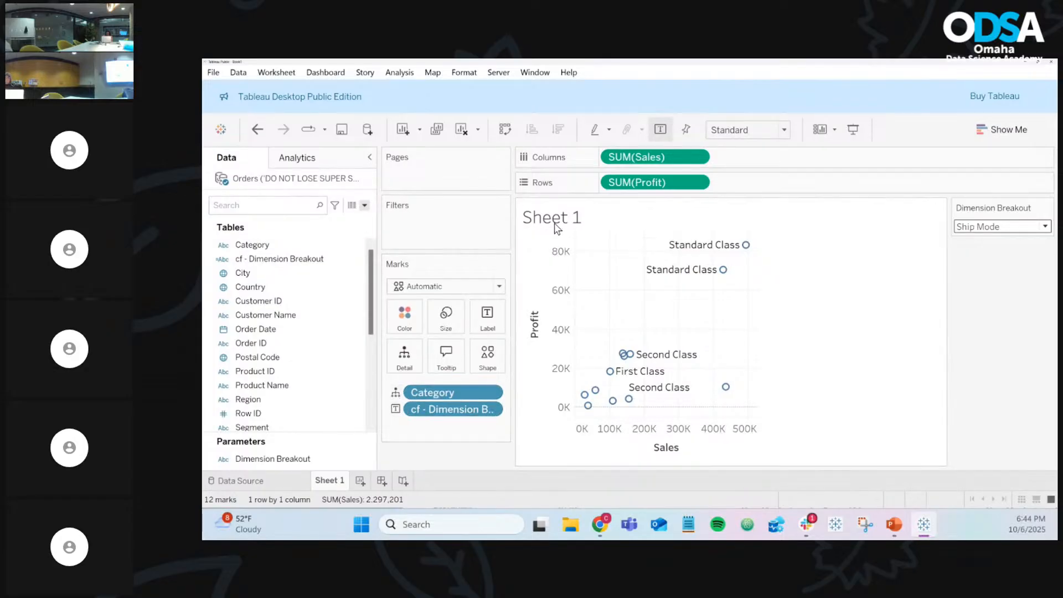
{"action": "left_click_drag", "start_coordinate": [448, 395], "coordinate": [435, 419]}
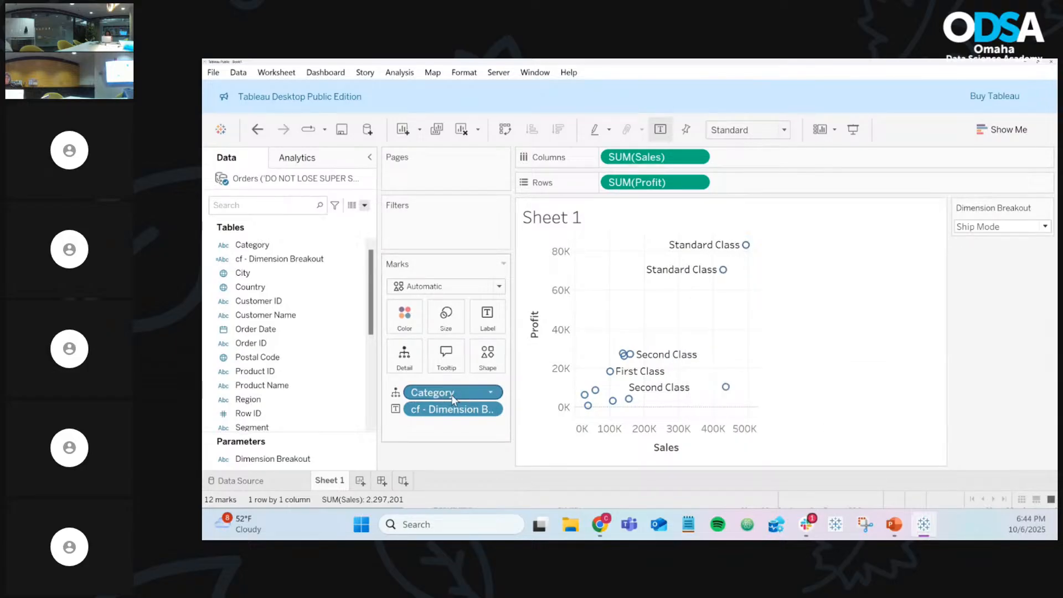
Step: Remove the Category detail pill and set Dimension Breakout back to Category, leaving three marks
{"action": "left_click_drag", "start_coordinate": [451, 395], "coordinate": [424, 449]}
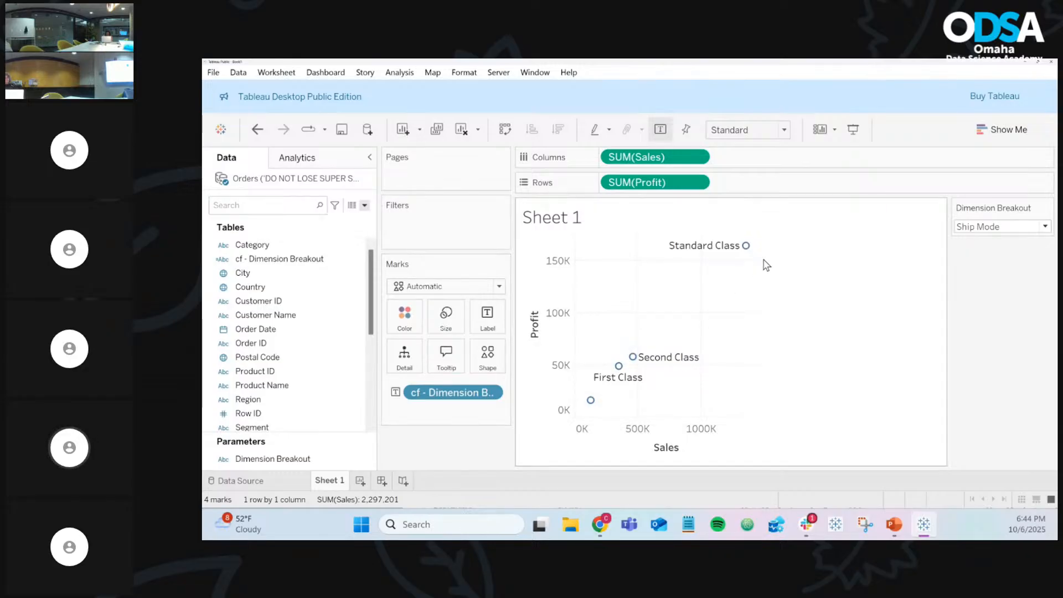
{"action": "mouse_move", "coordinate": [748, 247]}
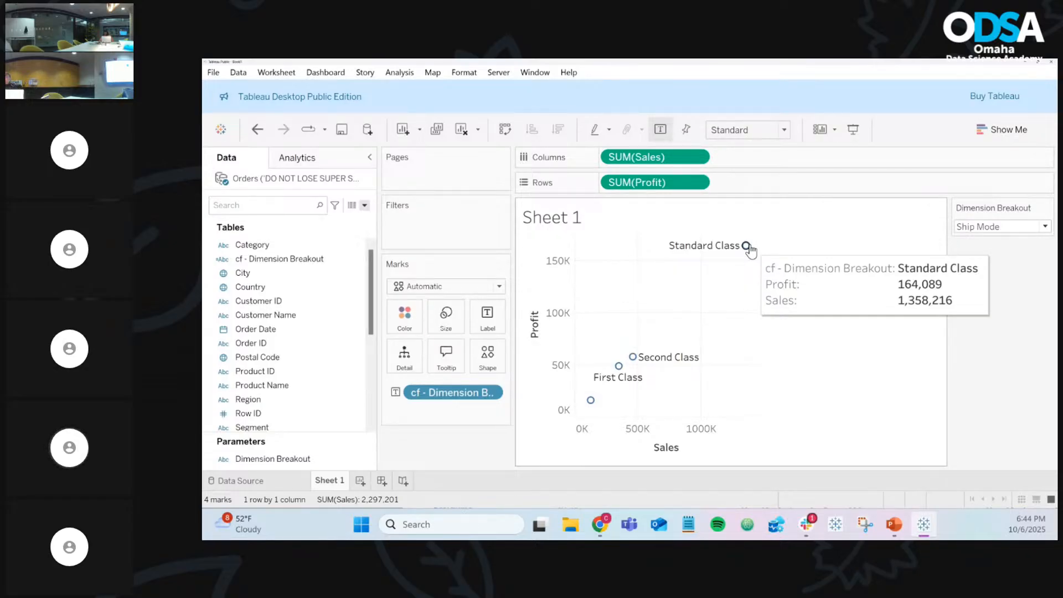
{"action": "left_click", "coordinate": [989, 227]}
{"action": "left_click", "coordinate": [993, 242]}
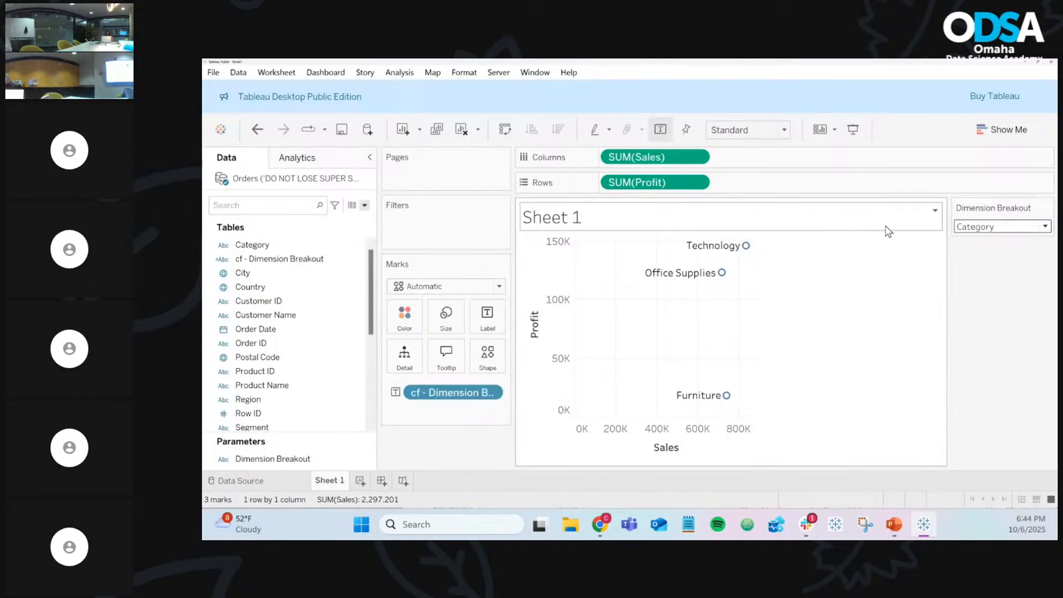
{"action": "left_click", "coordinate": [1047, 208]}
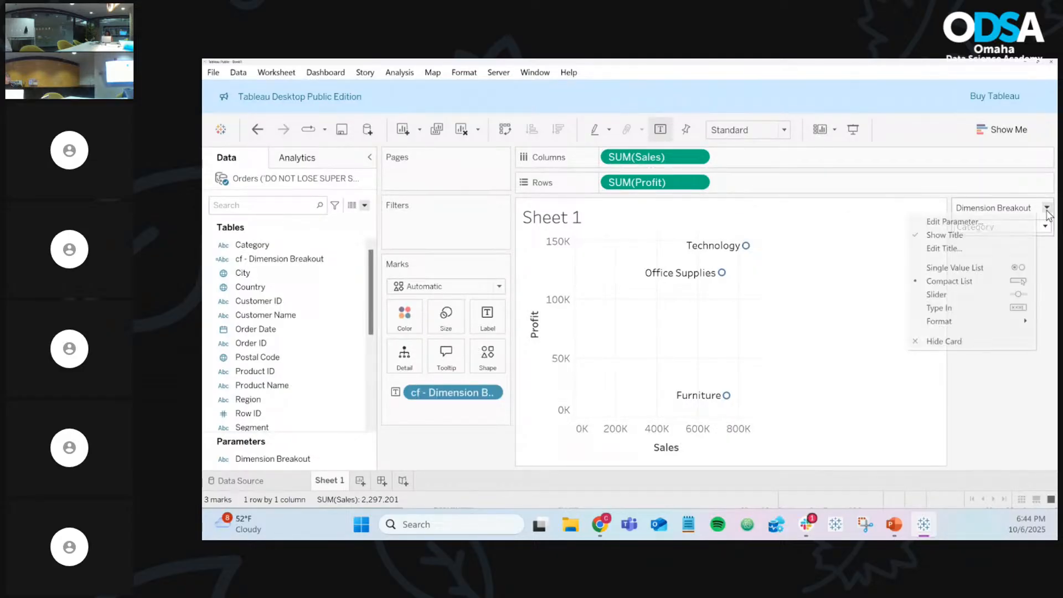
{"action": "left_click", "coordinate": [1052, 268]}
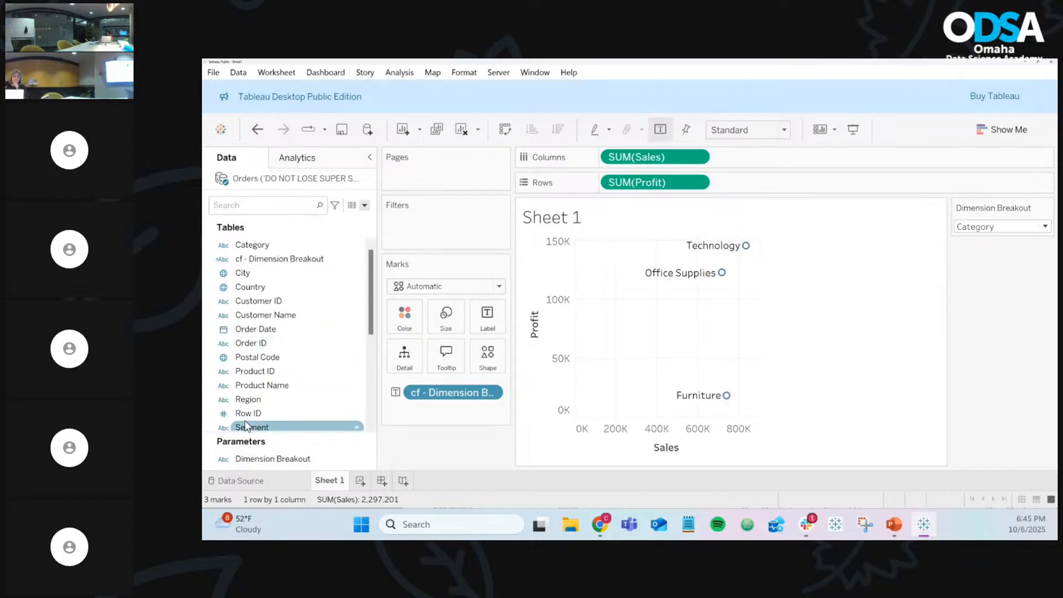
{"action": "mouse_move", "coordinate": [605, 524]}
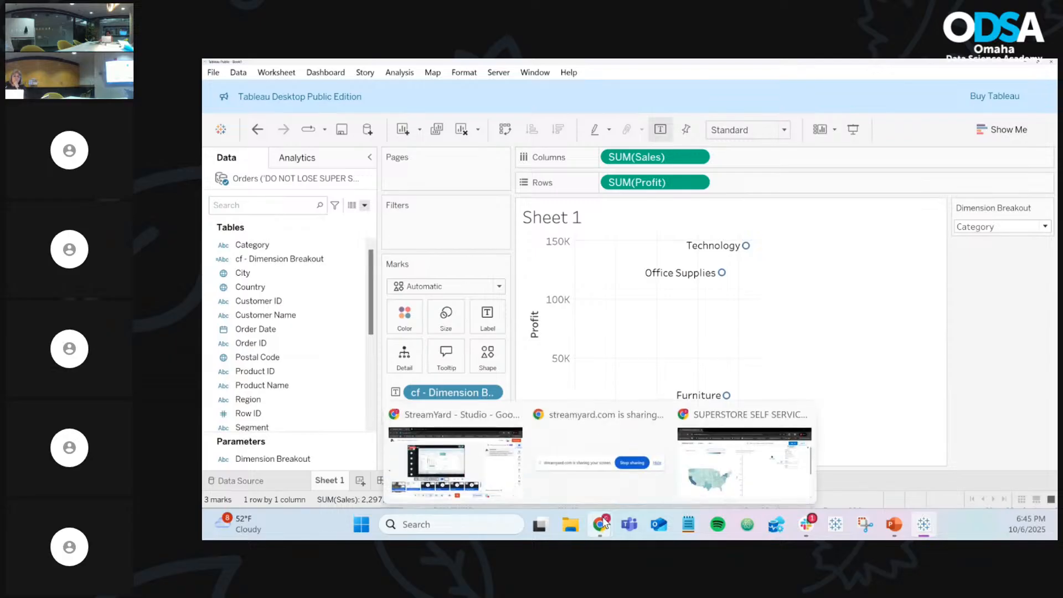
Step: Open the published example dashboard, try the Ship Mode breakout, and reload the stalled page
{"action": "left_click", "coordinate": [746, 463]}
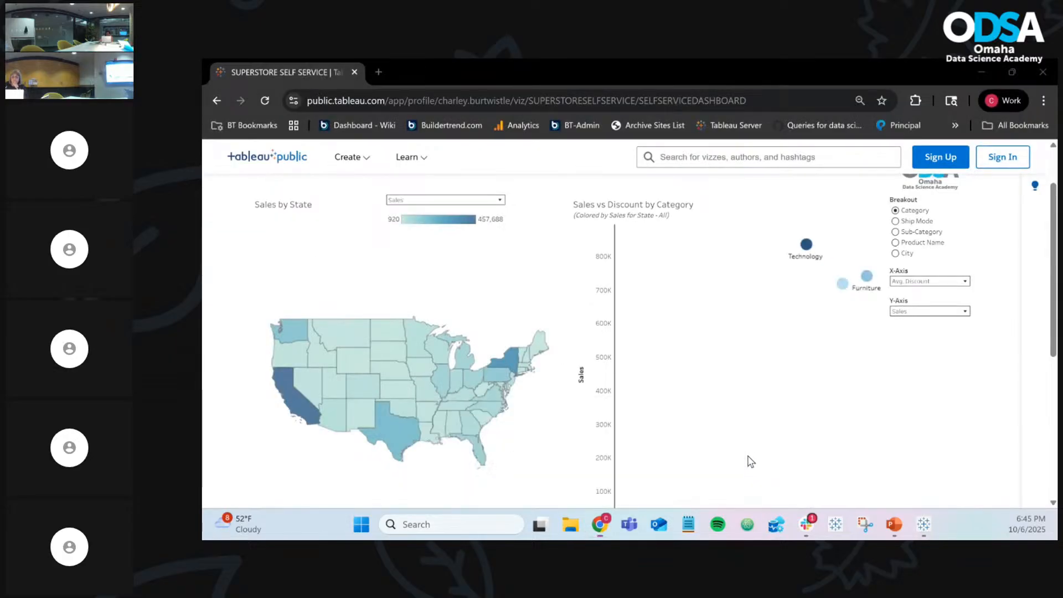
{"action": "scroll", "coordinate": [803, 423], "scroll_direction": "up", "scroll_amount": 2}
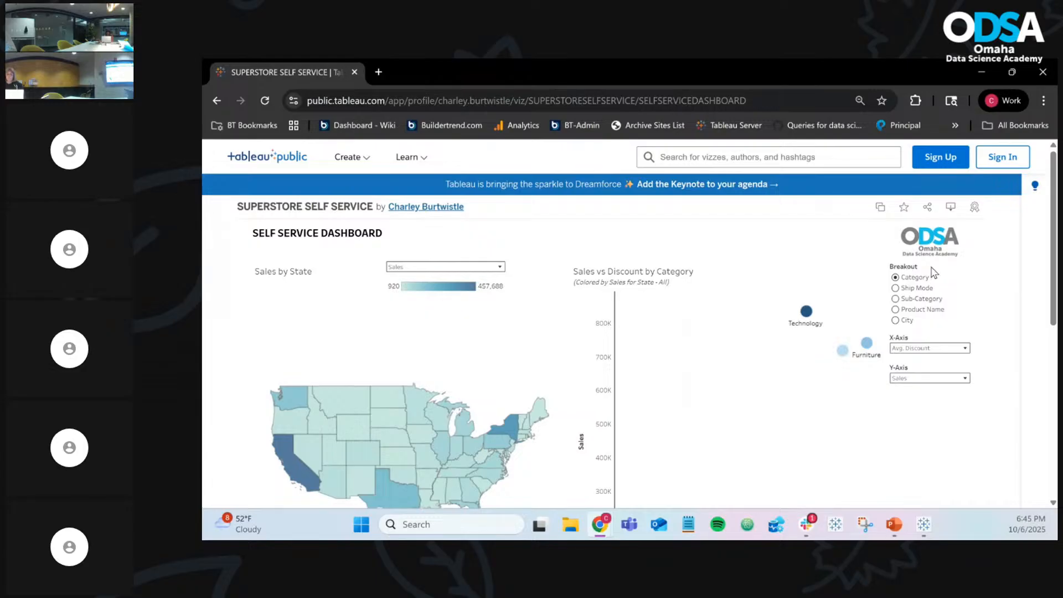
{"action": "left_click", "coordinate": [896, 288]}
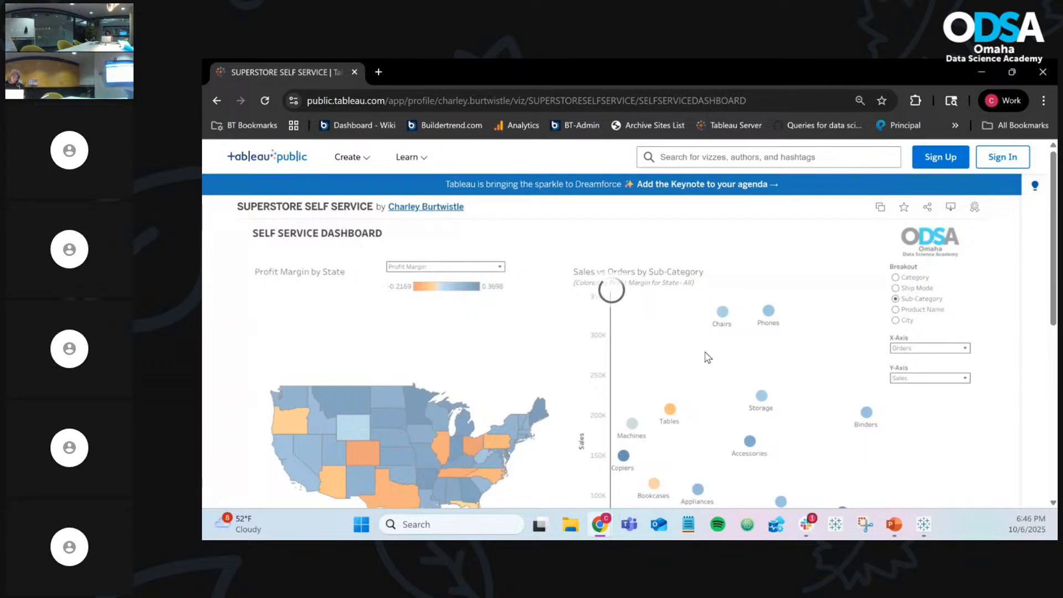
{"action": "scroll", "coordinate": [705, 355], "scroll_direction": "down", "scroll_amount": 3}
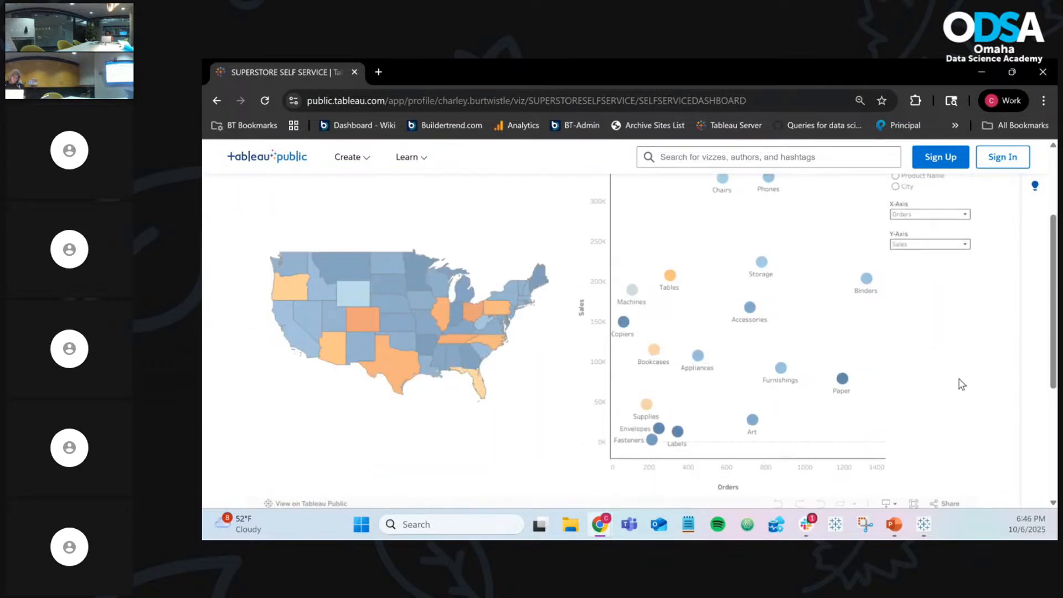
{"action": "scroll", "coordinate": [921, 353], "scroll_direction": "up", "scroll_amount": 3}
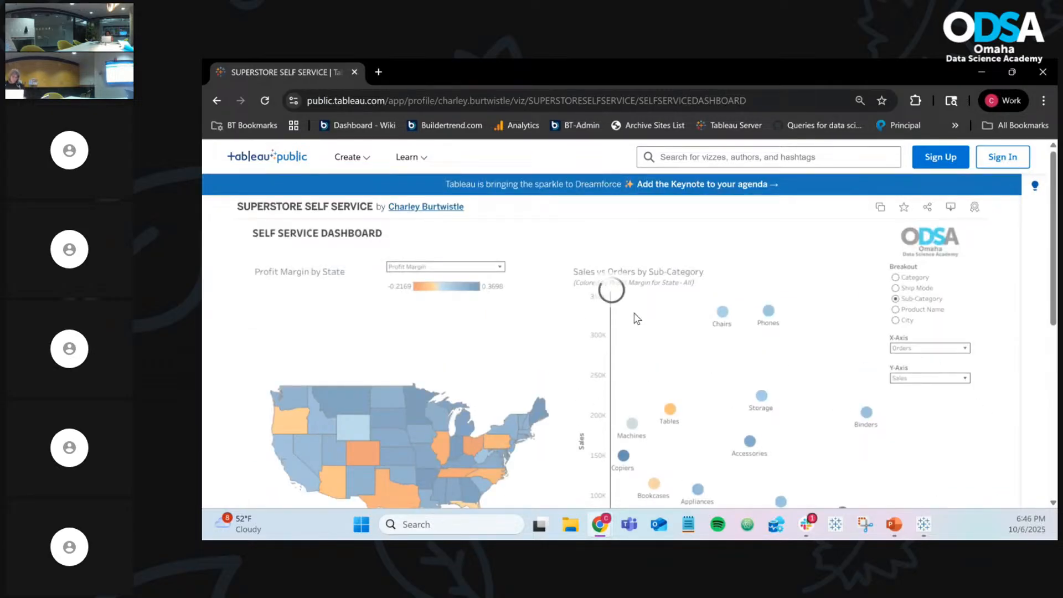
{"action": "left_click", "coordinate": [266, 104]}
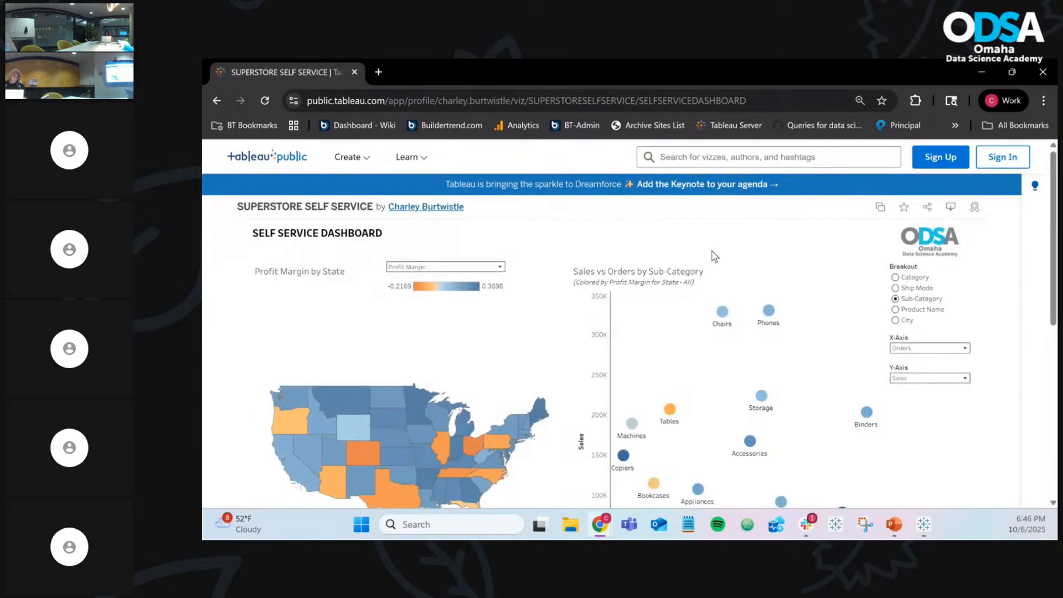
Step: Step the example's Breakout through Category, Ship Mode, Sub-Category, Product Name and City, then minimize Chrome
{"action": "left_click", "coordinate": [895, 278]}
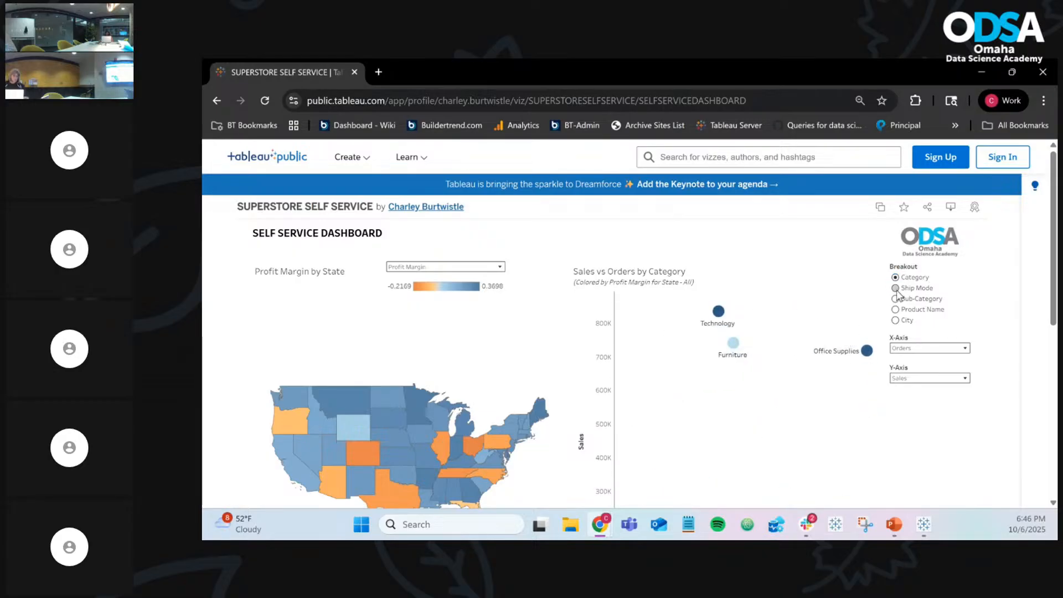
{"action": "left_click", "coordinate": [896, 289]}
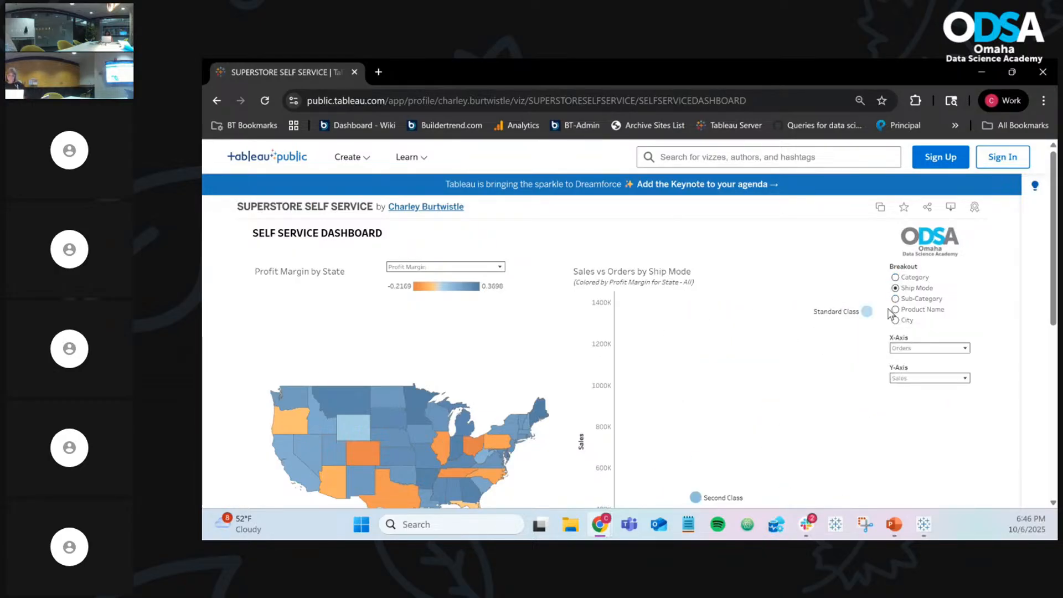
{"action": "left_click", "coordinate": [896, 299]}
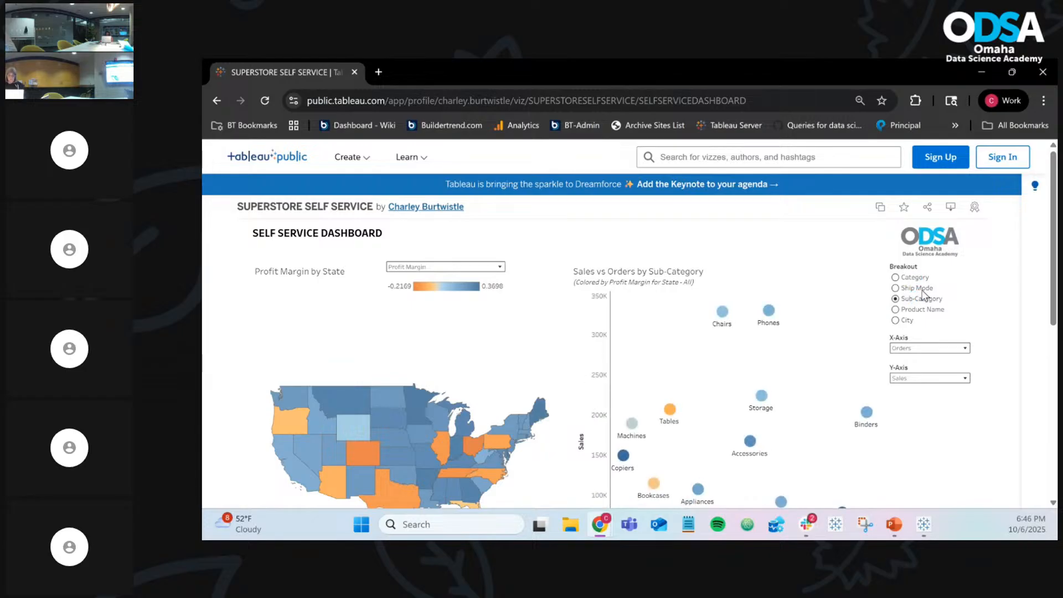
{"action": "left_click", "coordinate": [897, 309]}
{"action": "left_click", "coordinate": [896, 321]}
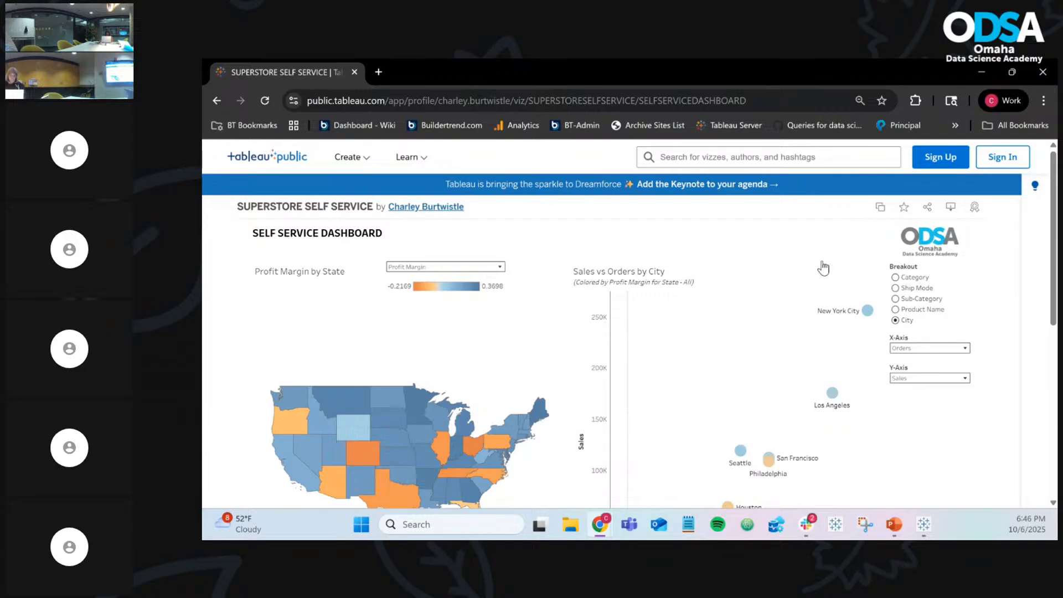
{"action": "left_click", "coordinate": [982, 72]}
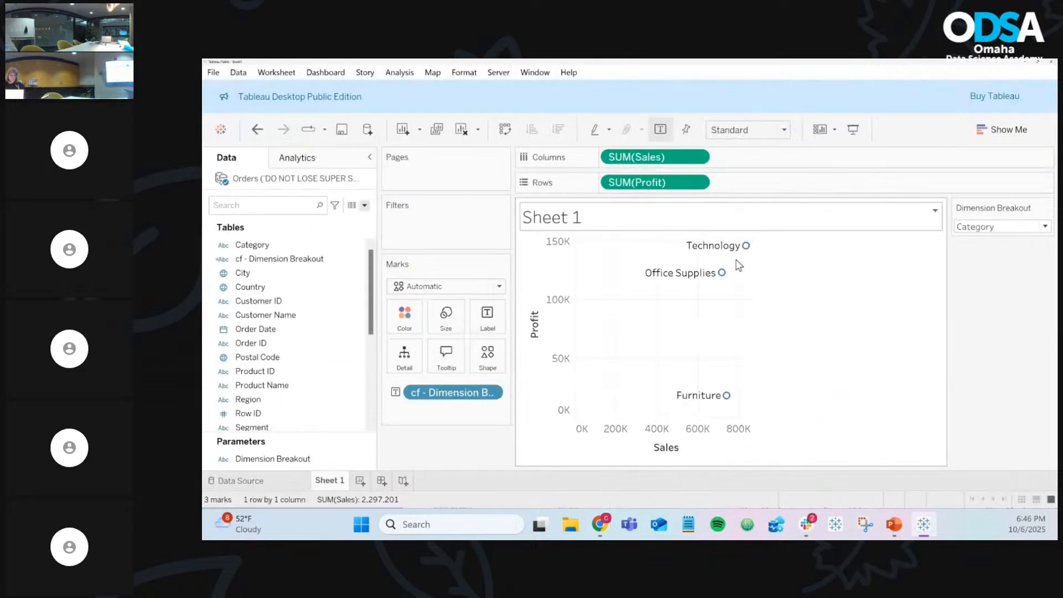
Step: Rename the Sheet 1 tab to 'Sales vs Profit'
{"action": "right_click", "coordinate": [340, 481]}
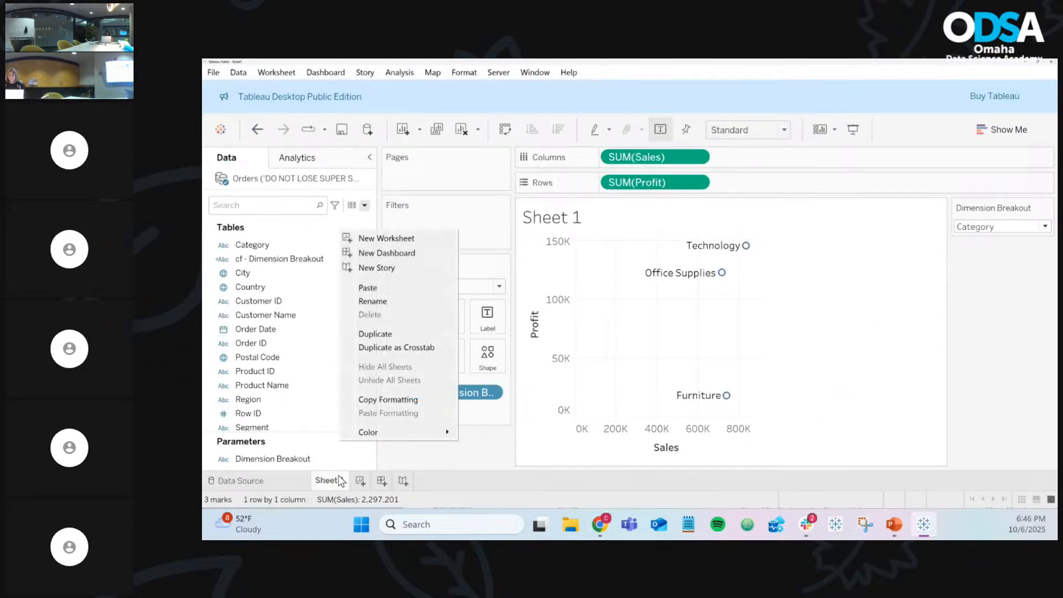
{"action": "key", "text": "Escape"}
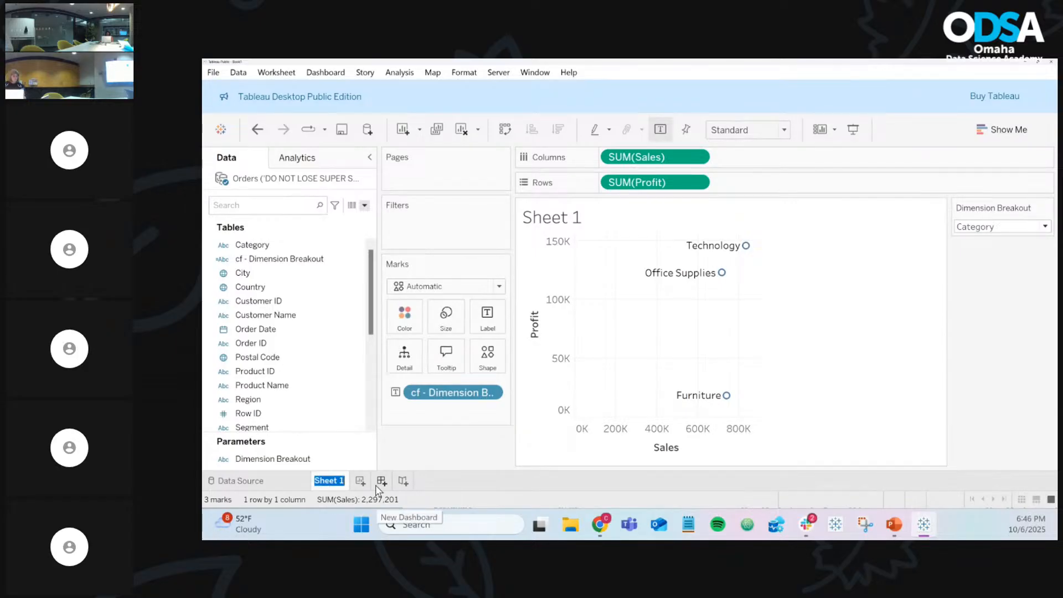
{"action": "type", "text": "Sales vs Profit"}
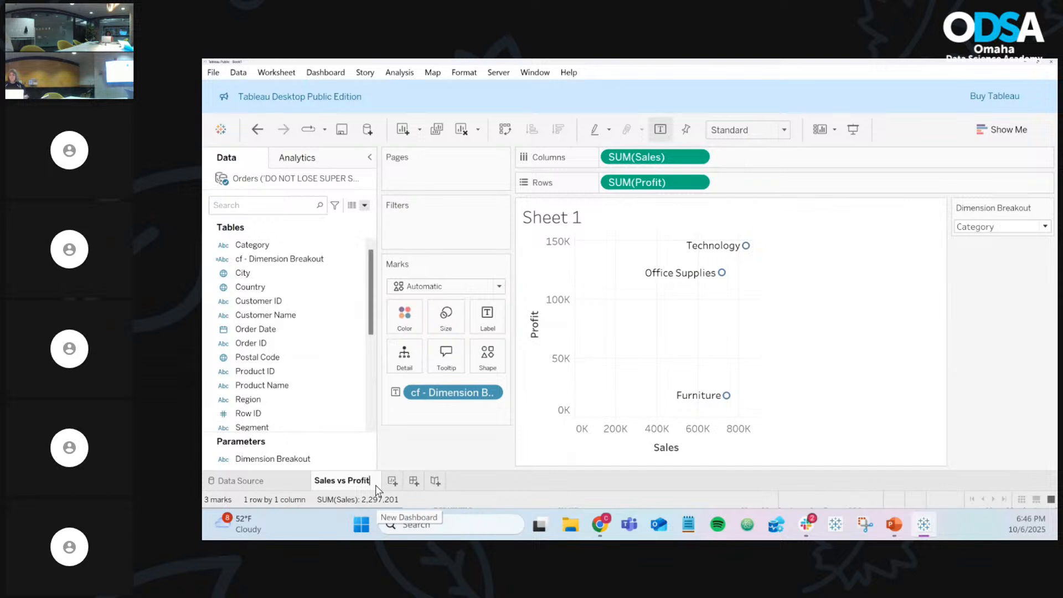
{"action": "key", "text": "Return"}
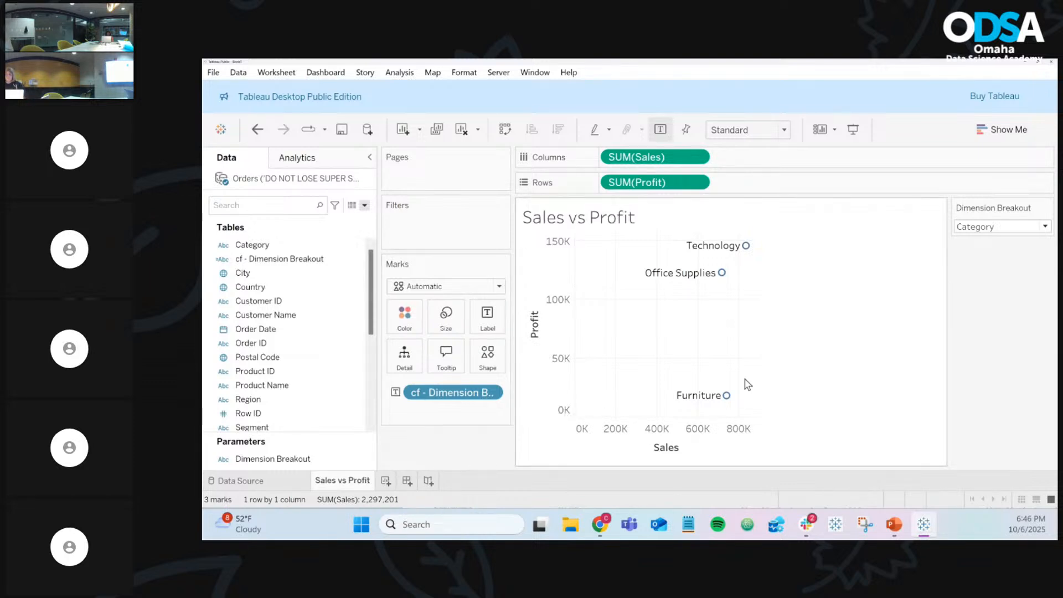
Step: Begin Save to Tableau Public and enter the account e-mail and password in the Sign In window
{"action": "left_click", "coordinate": [342, 130]}
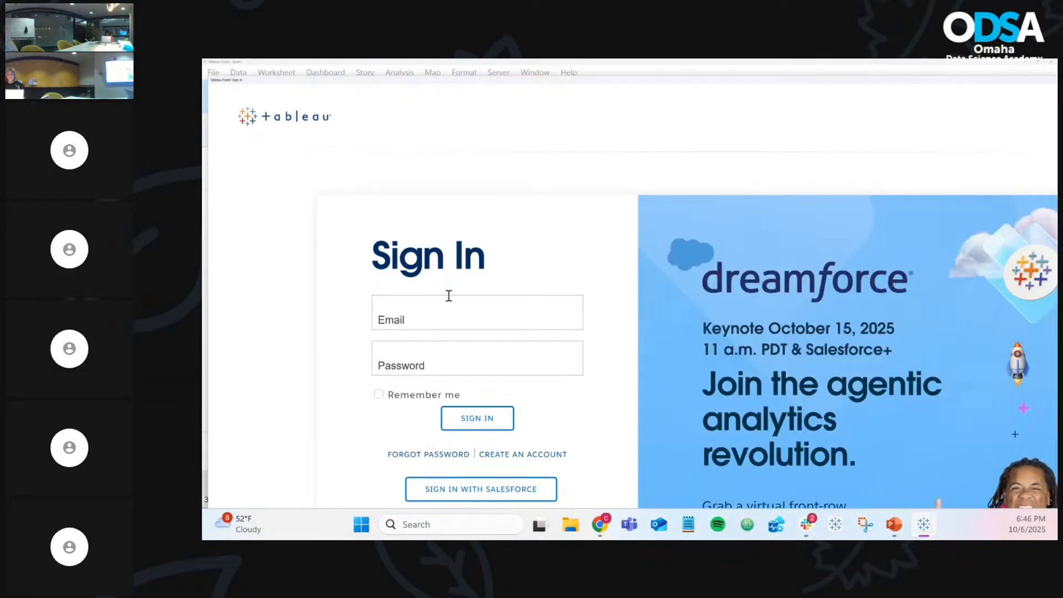
{"action": "left_click", "coordinate": [469, 322]}
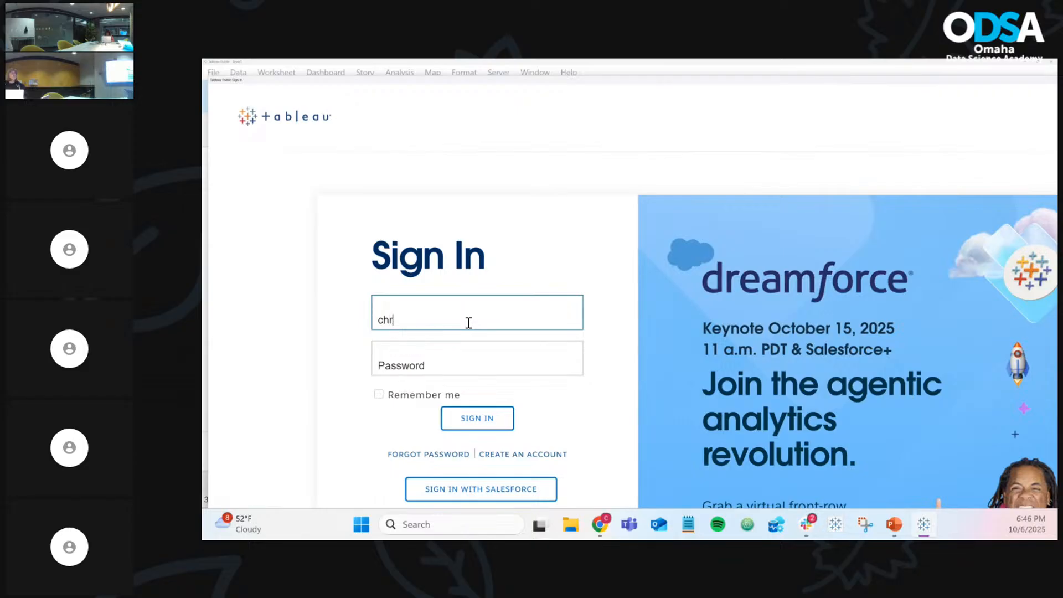
{"action": "key", "text": "Tab"}
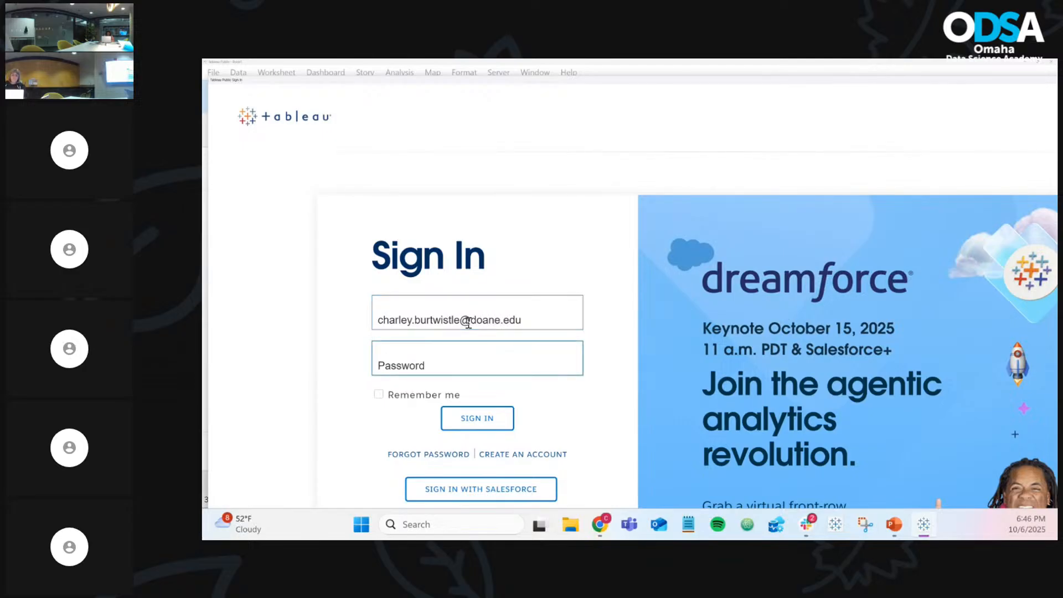
{"action": "type", "text": "•••••••"}
Step: Sign in and save the workbook to Tableau Public as 'ODSA - FALL 2025 - Final Project'
{"action": "left_click", "coordinate": [486, 420]}
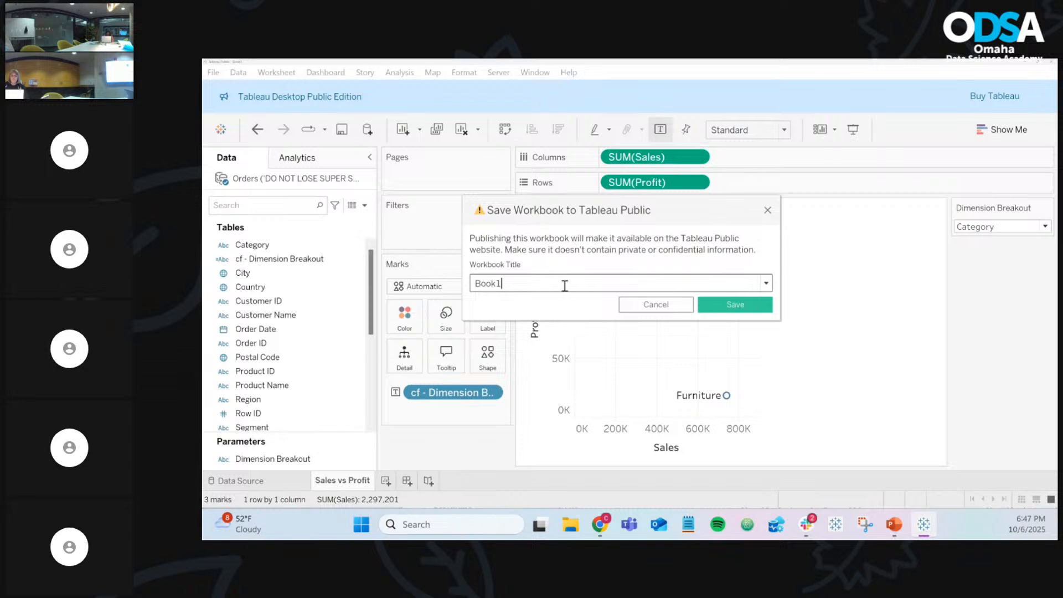
{"action": "double_click", "coordinate": [565, 286]}
{"action": "type", "text": "ODA"}
{"action": "key", "text": "BackSpace"}
{"action": "type", "text": "SA - FALL 2025"}
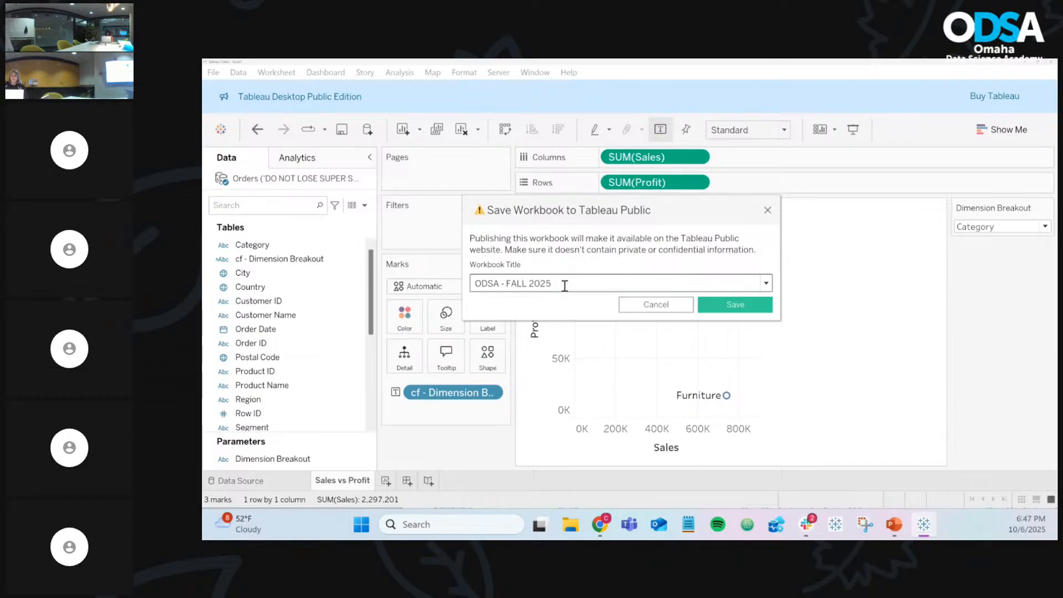
{"action": "type", "text": " - Final Project"}
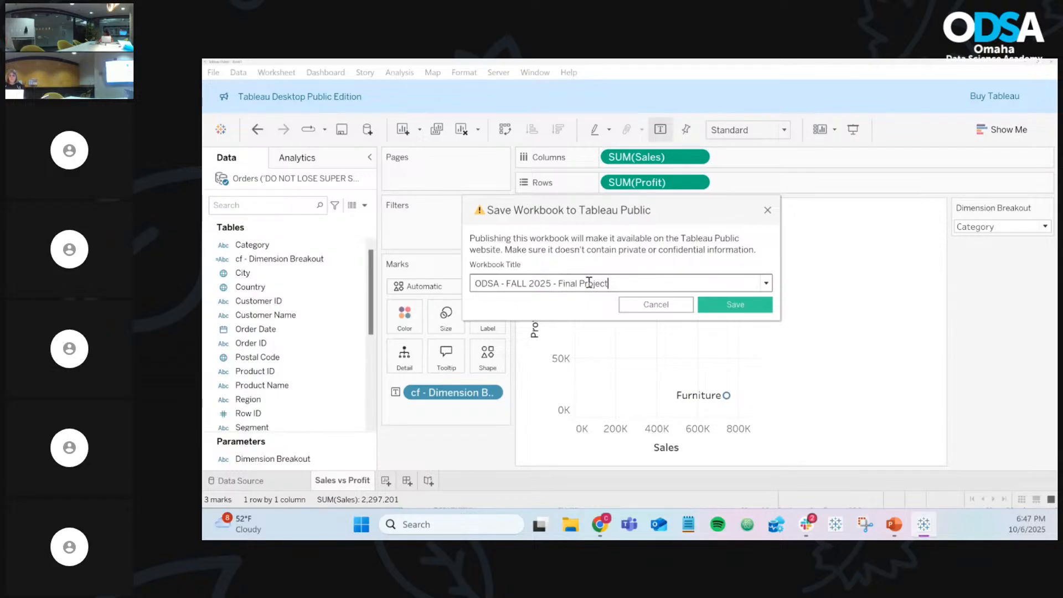
{"action": "left_click", "coordinate": [741, 306]}
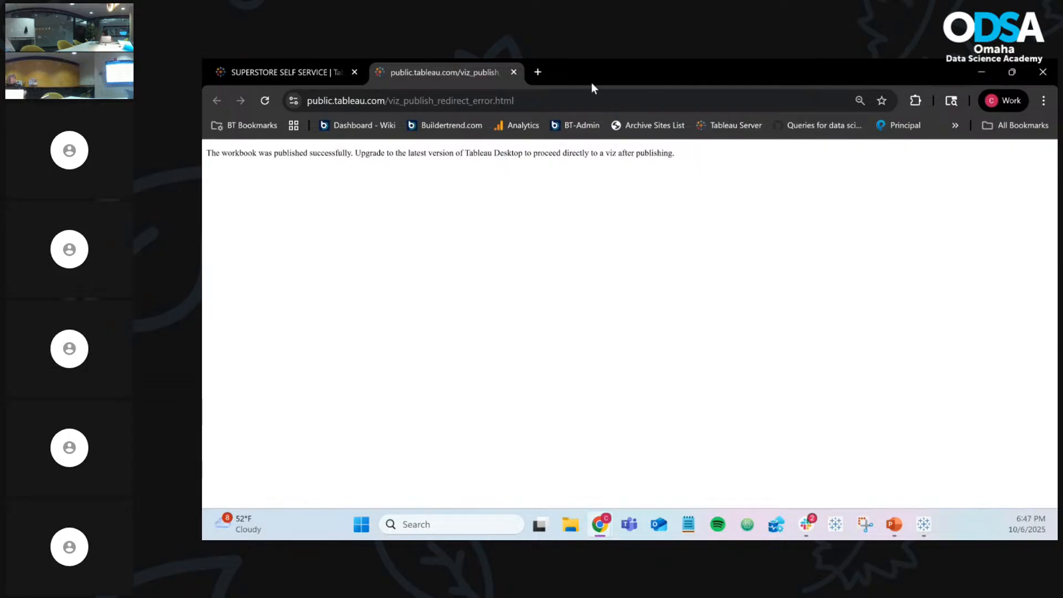
Step: Drag the publish-confirmation Chrome window to the left so Tableau Desktop is visible again
{"action": "left_click_drag", "start_coordinate": [589, 71], "coordinate": [202, 139]}
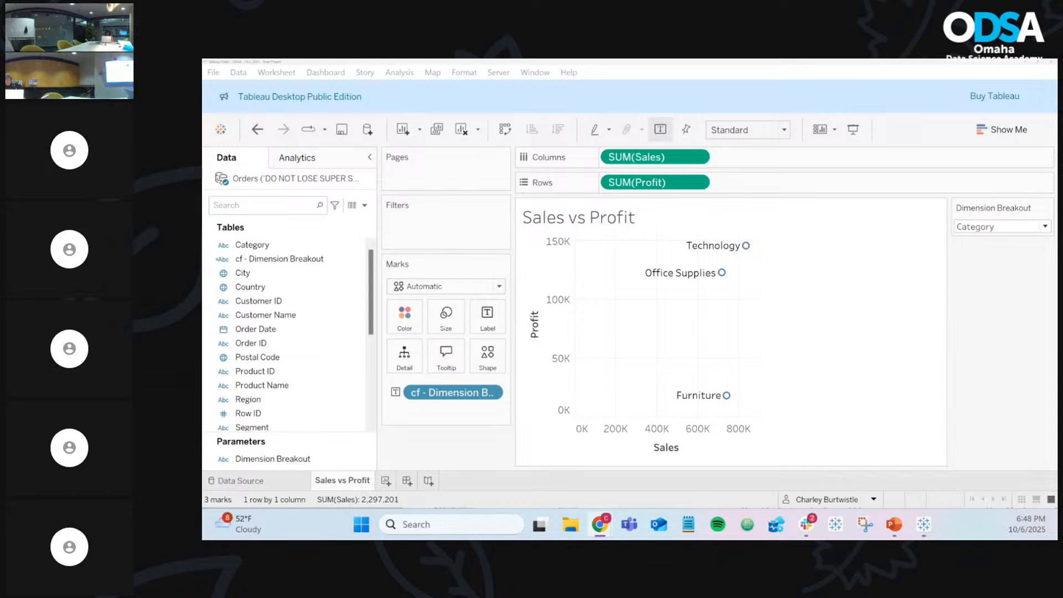
Step: Bring Tableau to the front, then reopen the published ODSA workbook's Chrome window from the taskbar
{"action": "left_click", "coordinate": [562, 323]}
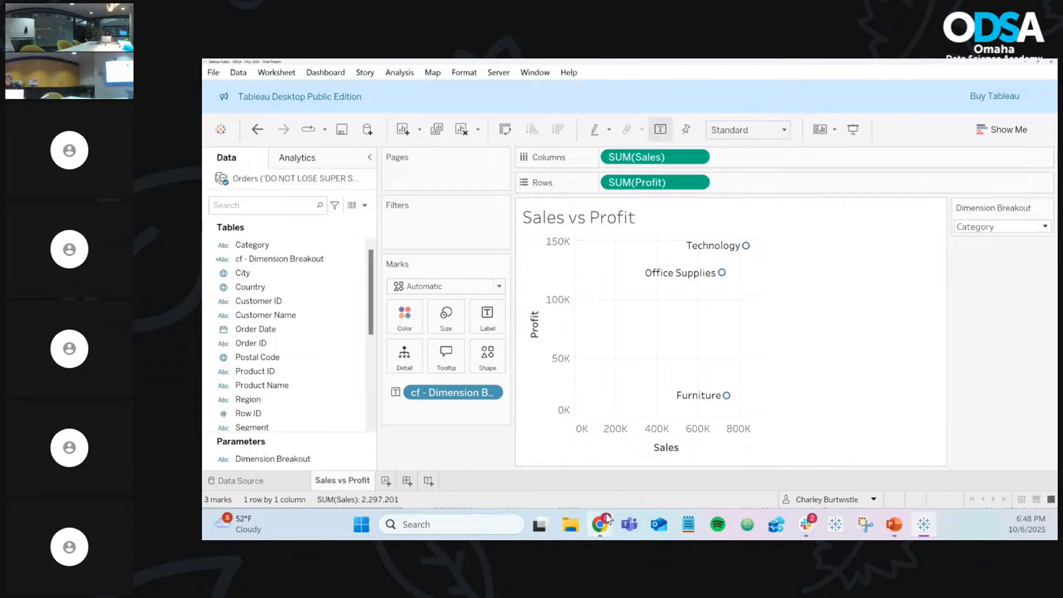
{"action": "mouse_move", "coordinate": [608, 527]}
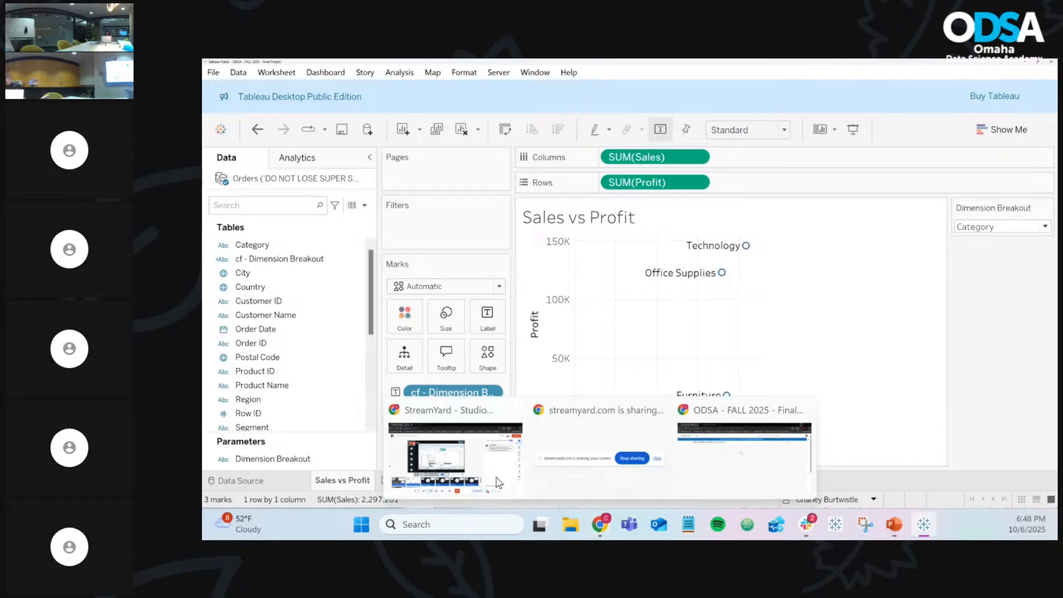
{"action": "mouse_move", "coordinate": [538, 461]}
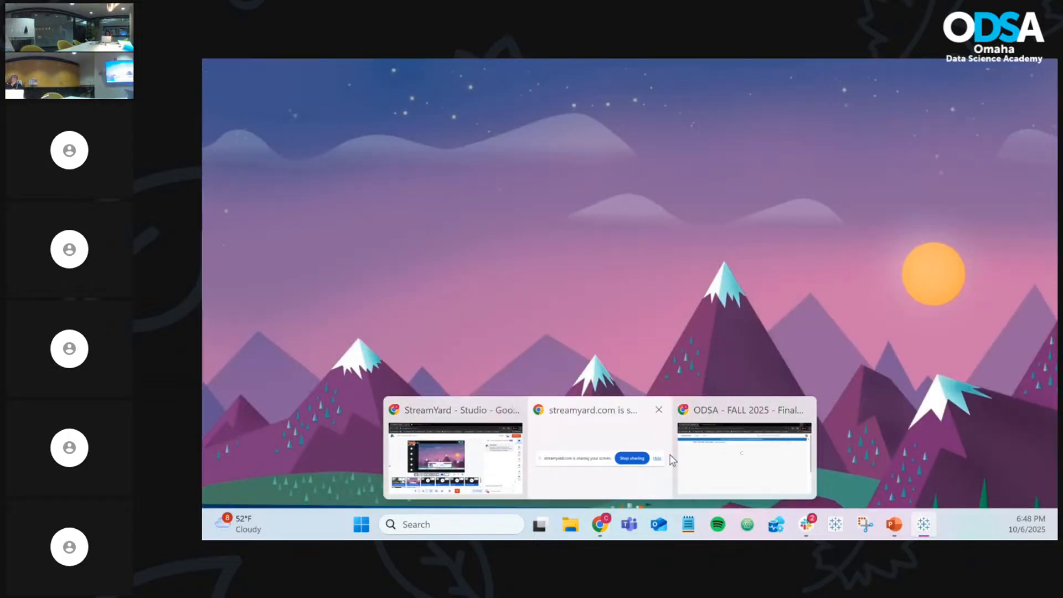
{"action": "left_click", "coordinate": [713, 459]}
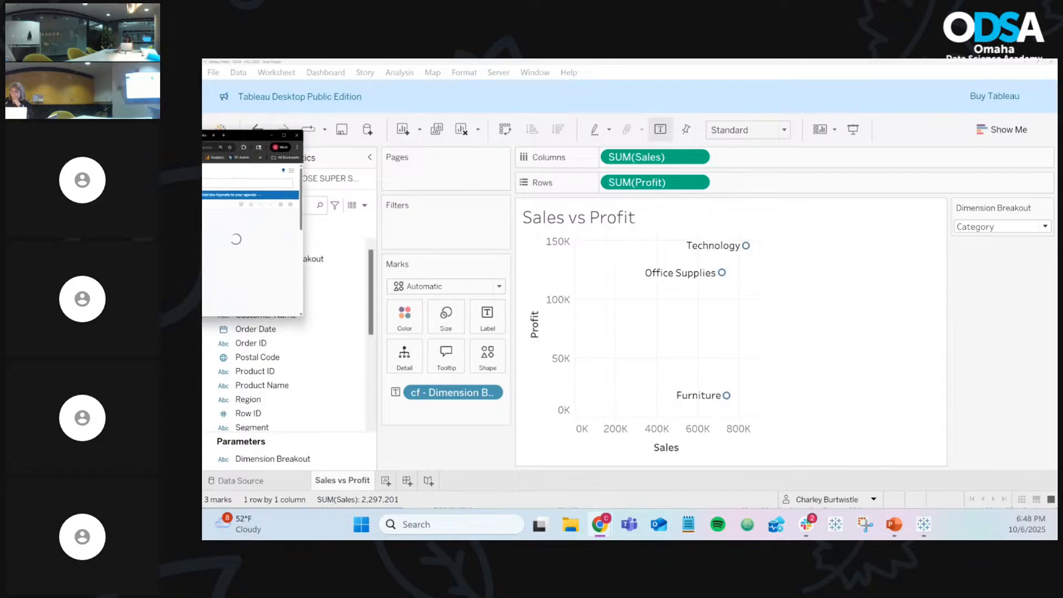
{"action": "left_click_drag", "start_coordinate": [660, 108], "coordinate": [623, 58]}
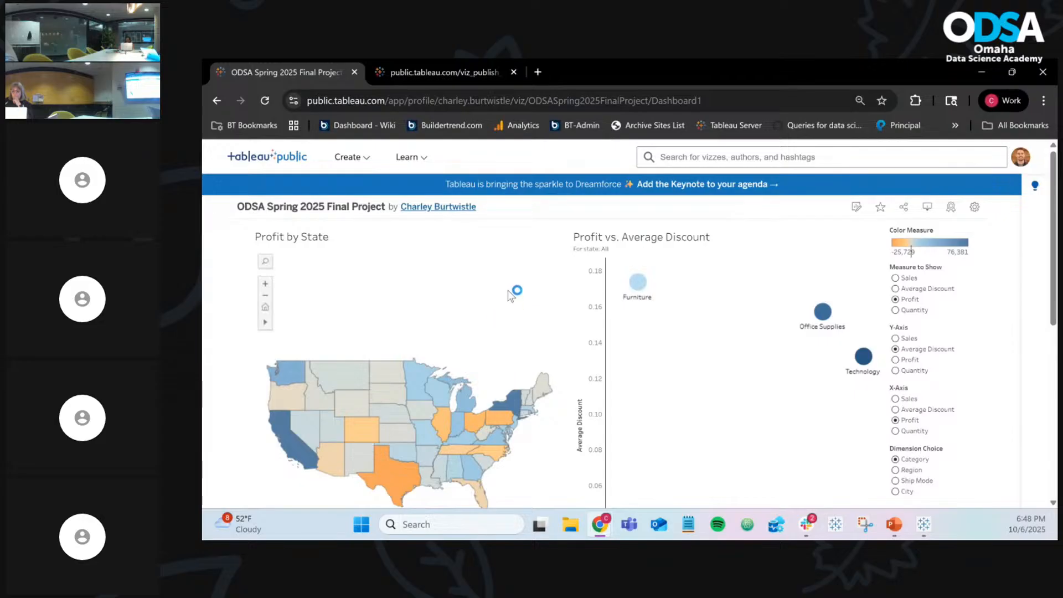
{"action": "scroll", "coordinate": [380, 434], "scroll_direction": "down", "scroll_amount": 1}
{"action": "scroll", "coordinate": [380, 434], "scroll_direction": "down", "scroll_amount": 1}
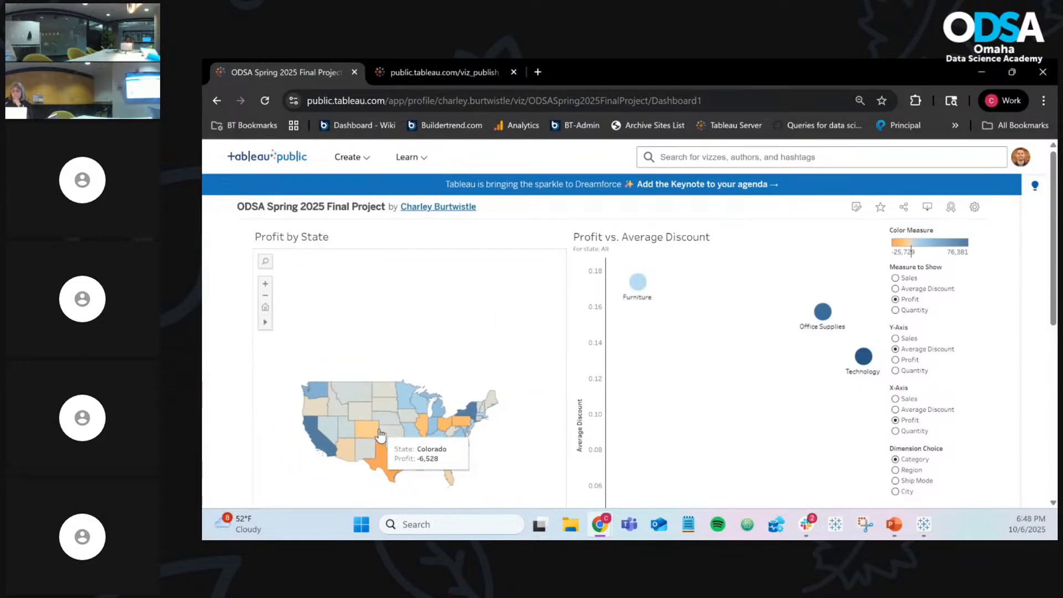
{"action": "scroll", "coordinate": [380, 434], "scroll_direction": "up", "scroll_amount": 1}
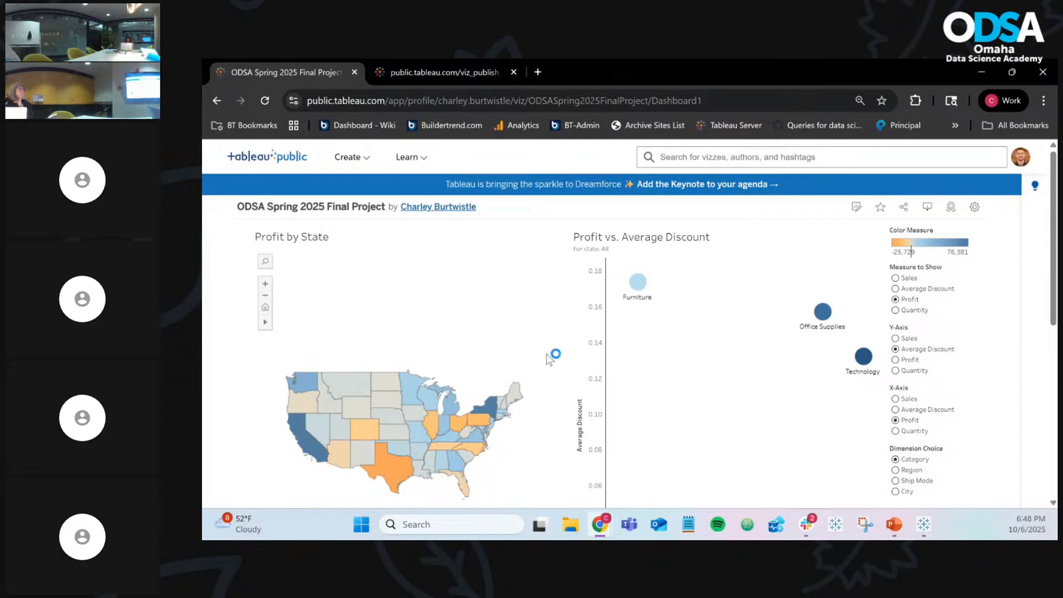
{"action": "scroll", "coordinate": [655, 390], "scroll_direction": "down", "scroll_amount": 2}
{"action": "scroll", "coordinate": [655, 389], "scroll_direction": "up", "scroll_amount": 2}
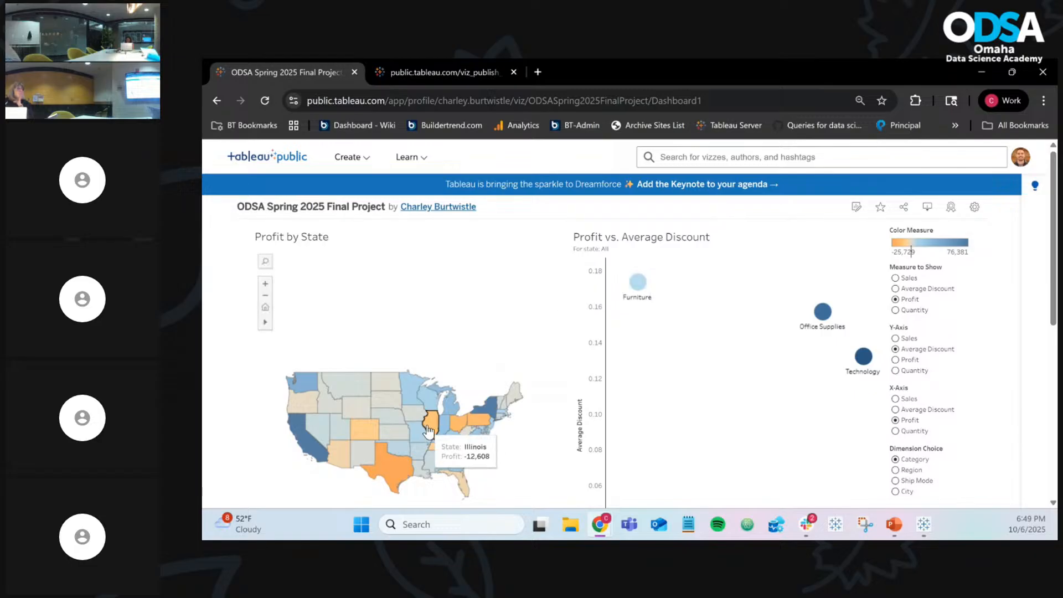
{"action": "left_click", "coordinate": [982, 72]}
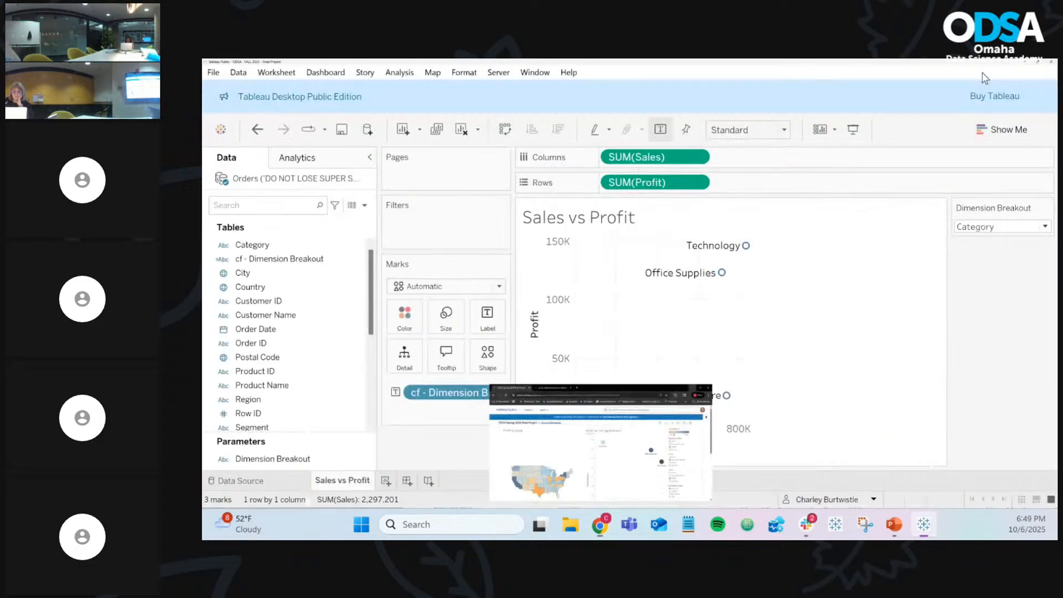
Step: Add a new blank worksheet, Sheet 2, and browse the fields in the Data pane
{"action": "left_click", "coordinate": [386, 481]}
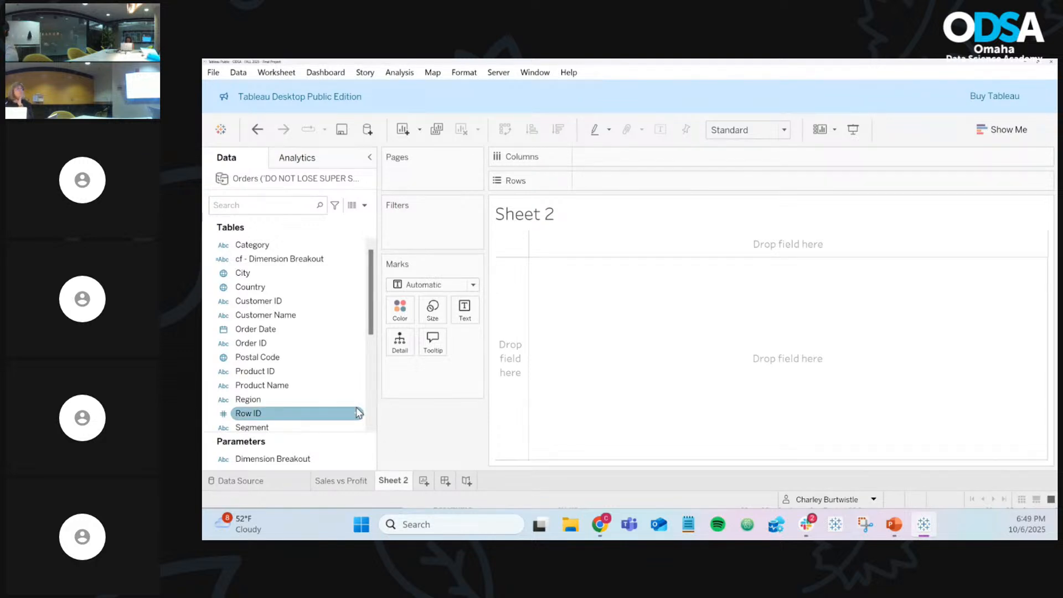
{"action": "scroll", "coordinate": [346, 368], "scroll_direction": "down", "scroll_amount": 4}
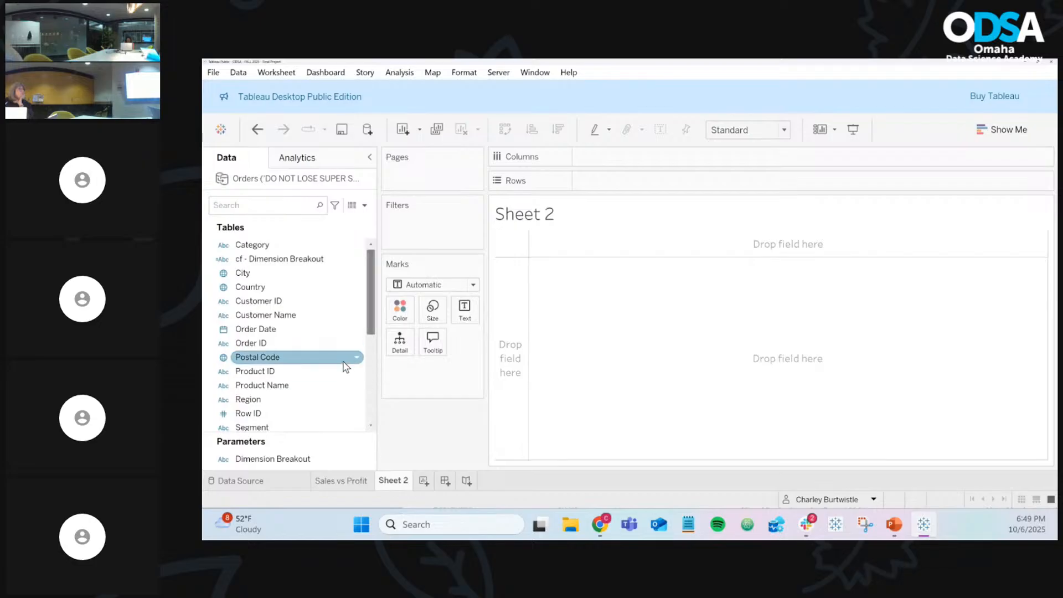
{"action": "scroll", "coordinate": [345, 370], "scroll_direction": "down", "scroll_amount": 2}
{"action": "scroll", "coordinate": [345, 370], "scroll_direction": "up", "scroll_amount": 6}
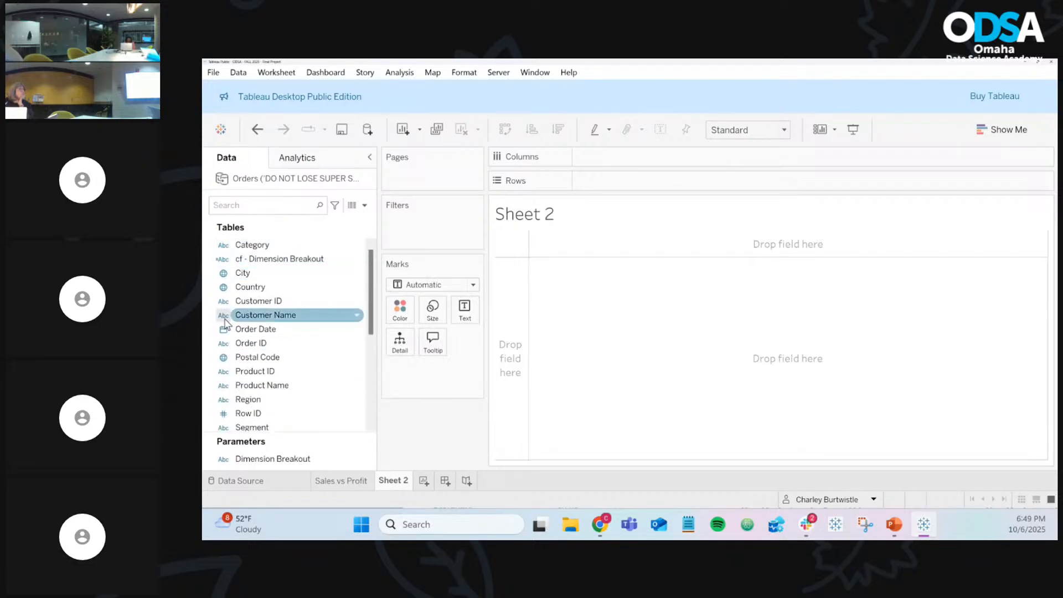
{"action": "scroll", "coordinate": [224, 344], "scroll_direction": "down", "scroll_amount": 5}
{"action": "scroll", "coordinate": [223, 345], "scroll_direction": "up", "scroll_amount": 5}
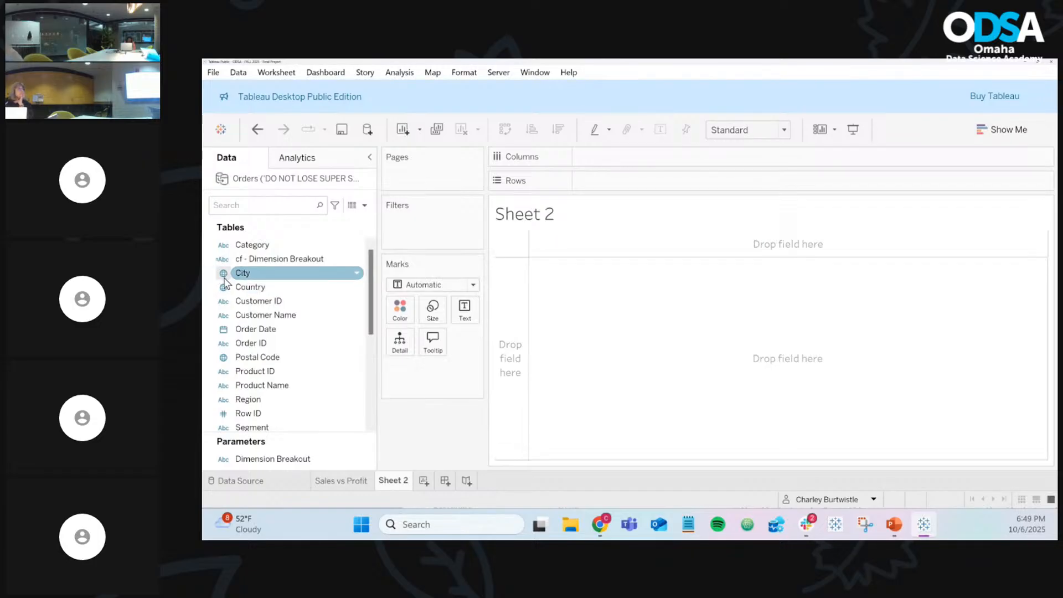
{"action": "scroll", "coordinate": [238, 357], "scroll_direction": "down", "scroll_amount": 2}
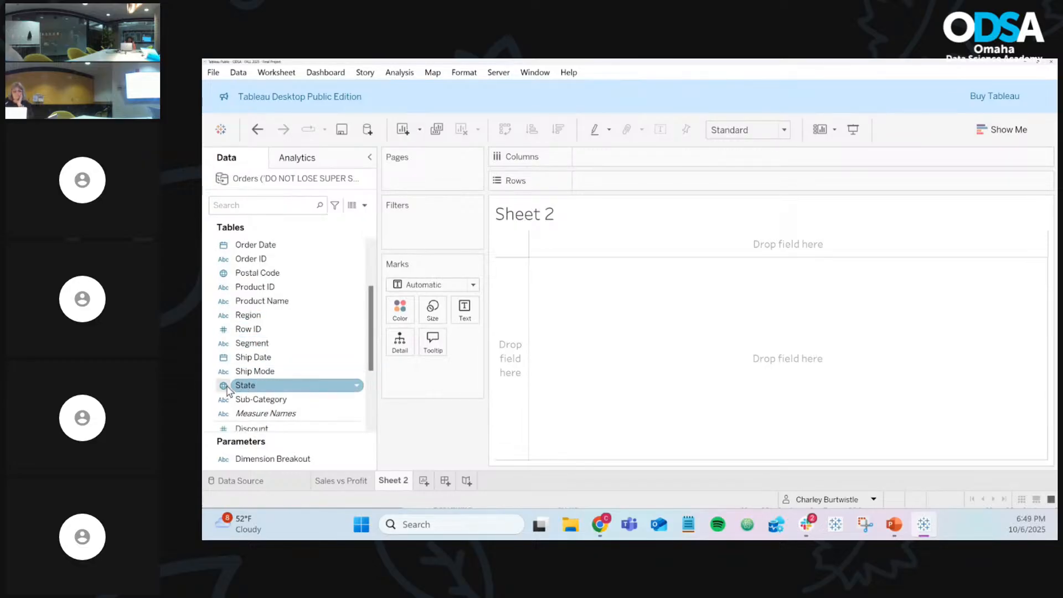
{"action": "scroll", "coordinate": [258, 390], "scroll_direction": "up", "scroll_amount": 1}
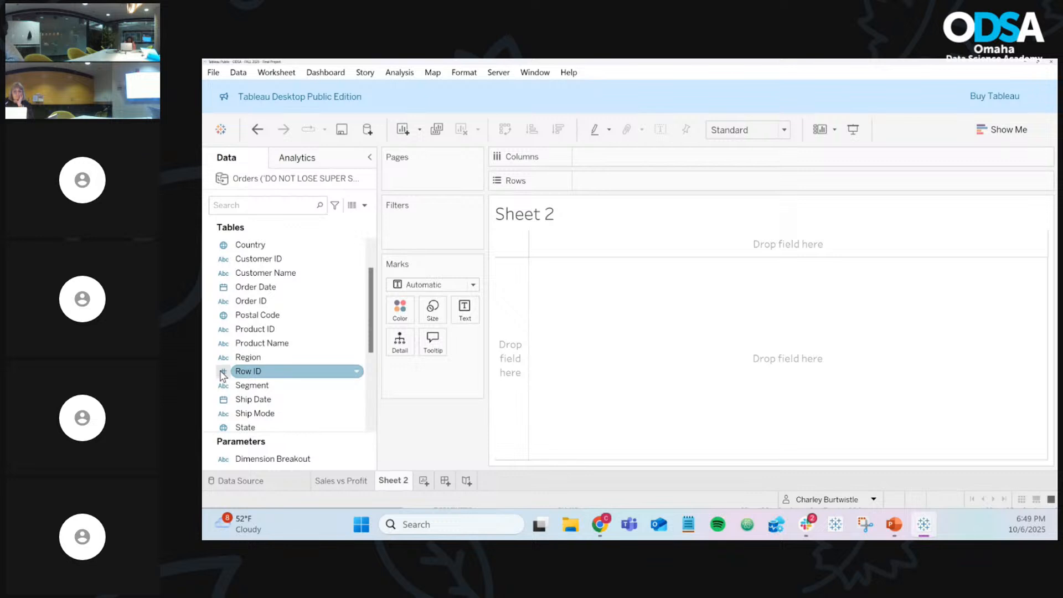
{"action": "scroll", "coordinate": [223, 374], "scroll_direction": "down", "scroll_amount": 4}
{"action": "scroll", "coordinate": [223, 375], "scroll_direction": "up", "scroll_amount": 5}
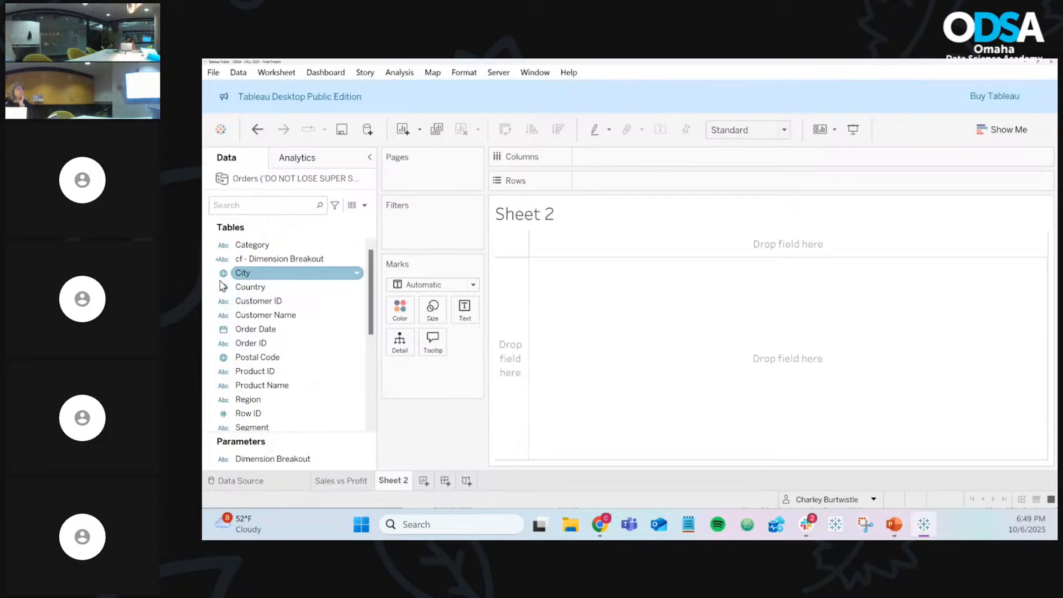
{"action": "scroll", "coordinate": [300, 313], "scroll_direction": "down", "scroll_amount": 5}
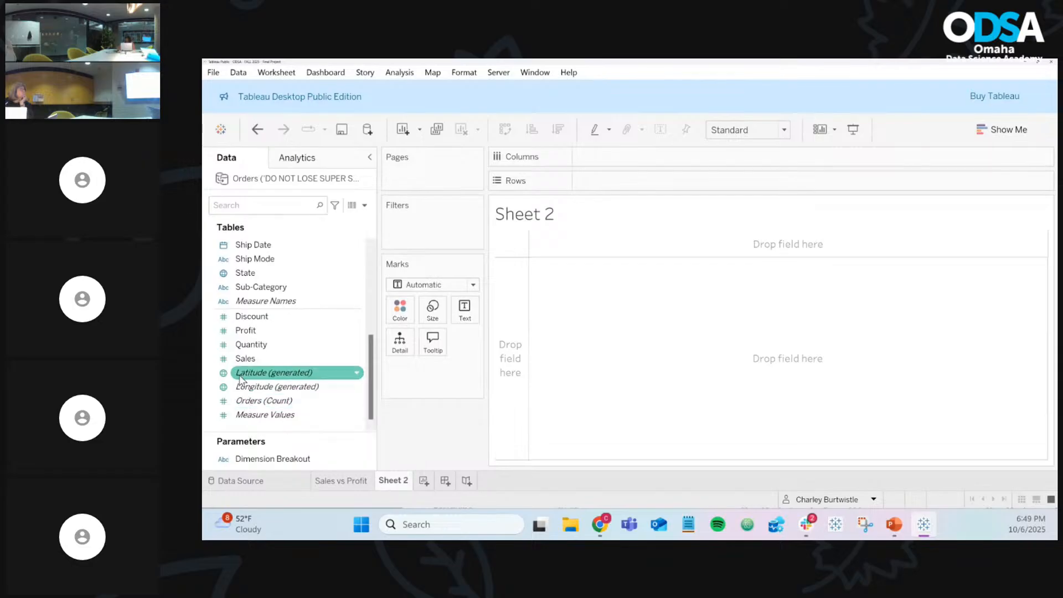
{"action": "scroll", "coordinate": [247, 316], "scroll_direction": "up", "scroll_amount": 5}
{"action": "scroll", "coordinate": [247, 320], "scroll_direction": "up", "scroll_amount": 1}
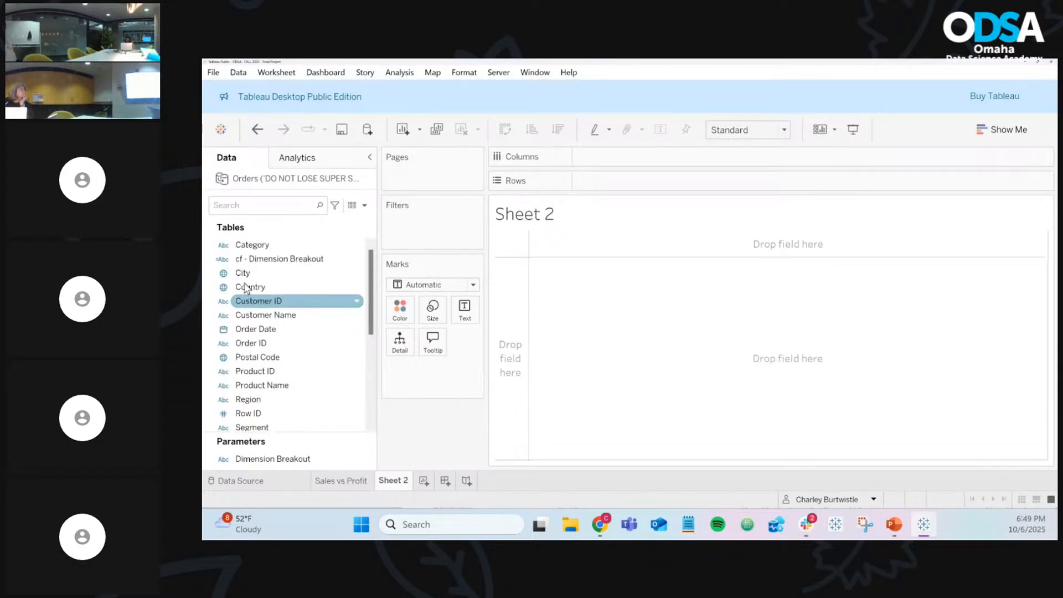
{"action": "scroll", "coordinate": [270, 276], "scroll_direction": "down", "scroll_amount": 5}
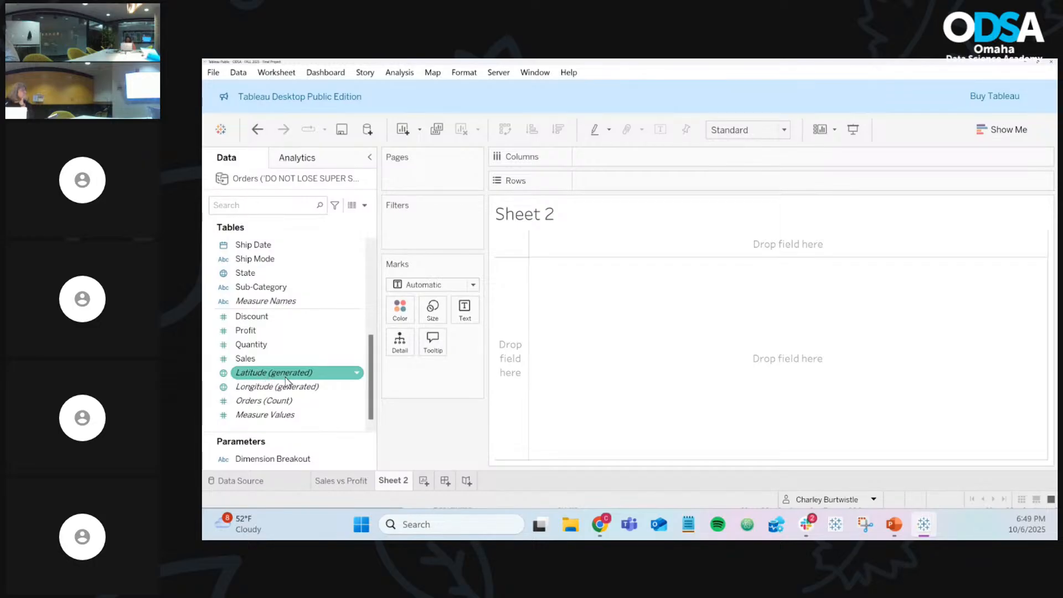
Step: Inspect the underlying Orders data on the Data Source tab, then go back to Sheet 2
{"action": "left_click", "coordinate": [278, 484]}
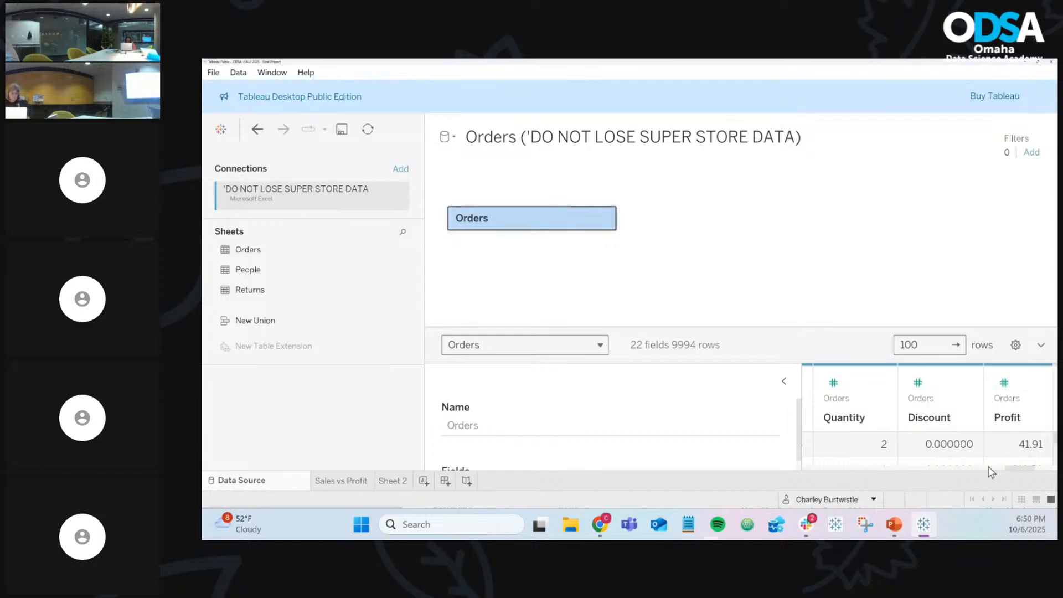
{"action": "left_click_drag", "start_coordinate": [1014, 472], "coordinate": [1051, 472]}
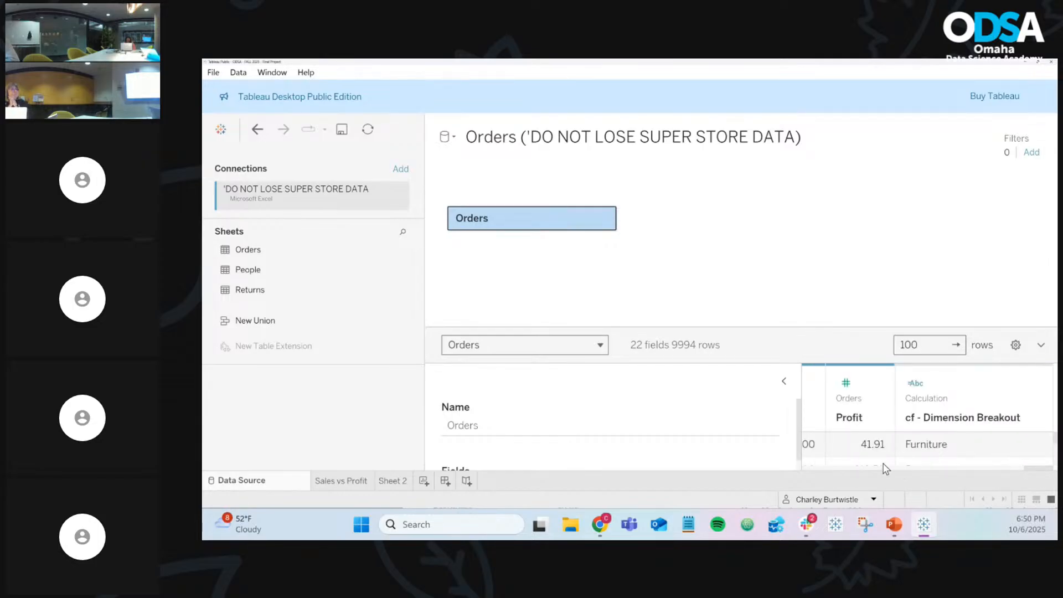
{"action": "left_click_drag", "start_coordinate": [1031, 472], "coordinate": [825, 470]}
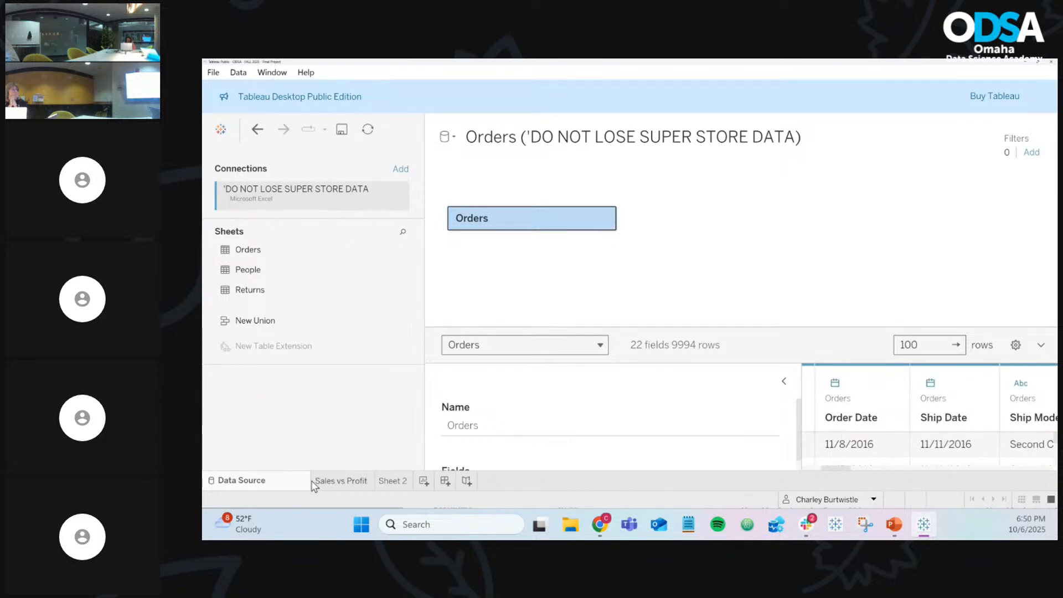
{"action": "left_click", "coordinate": [394, 481]}
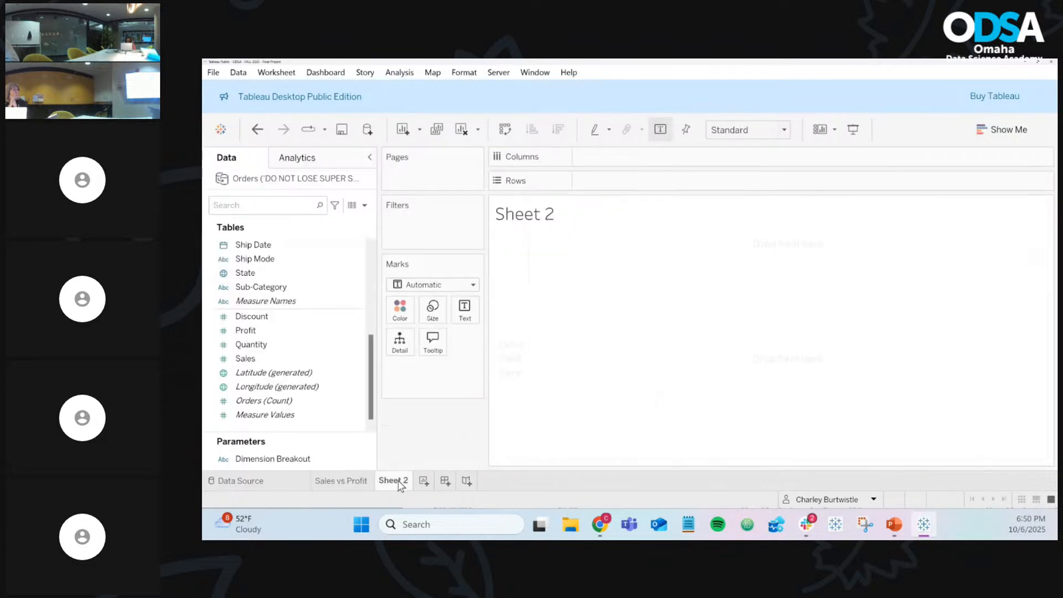
Step: Add State to Sheet 2 as a map, then undo it to clear the sheet
{"action": "left_click", "coordinate": [295, 273]}
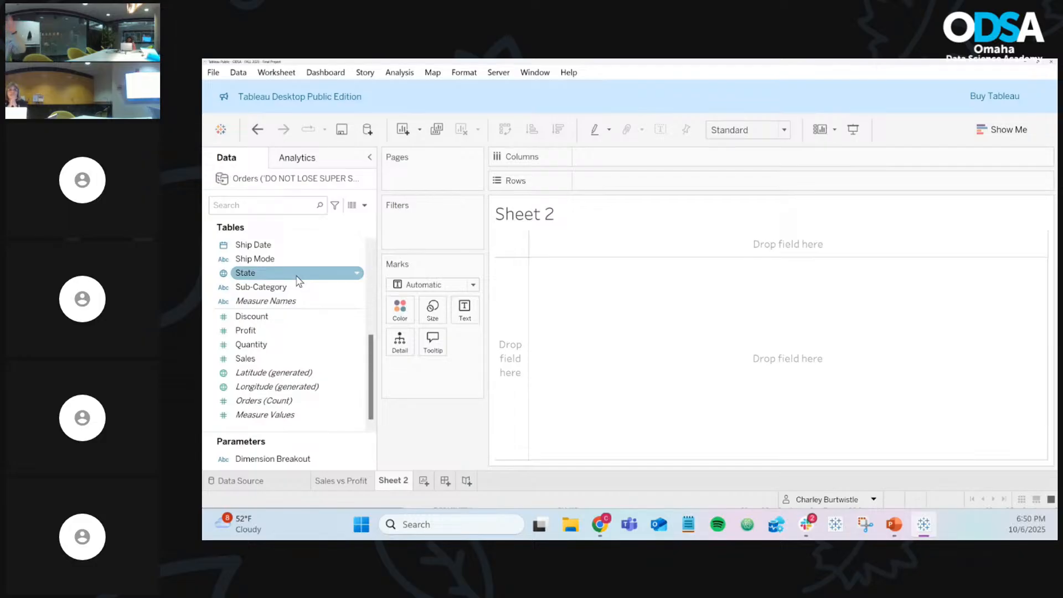
{"action": "scroll", "coordinate": [298, 279], "scroll_direction": "up", "scroll_amount": 5}
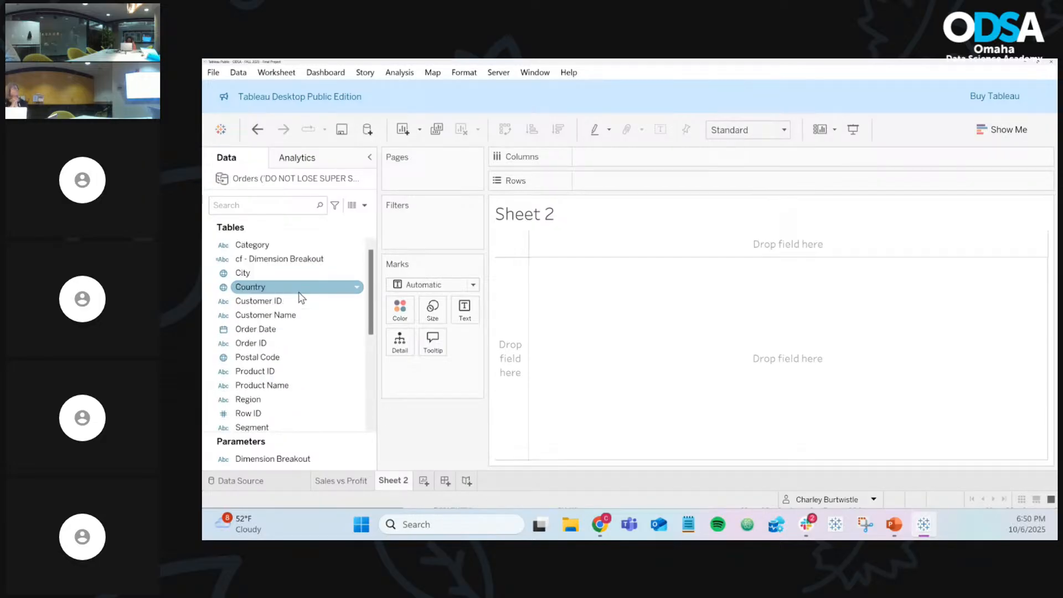
{"action": "scroll", "coordinate": [299, 299], "scroll_direction": "down", "scroll_amount": 3}
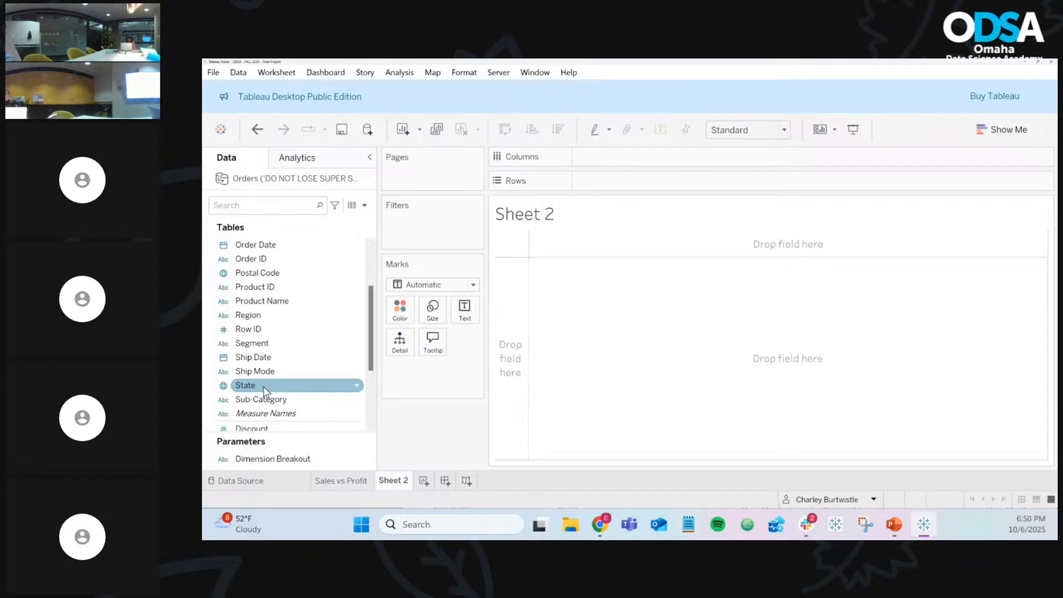
{"action": "left_click", "coordinate": [265, 391]}
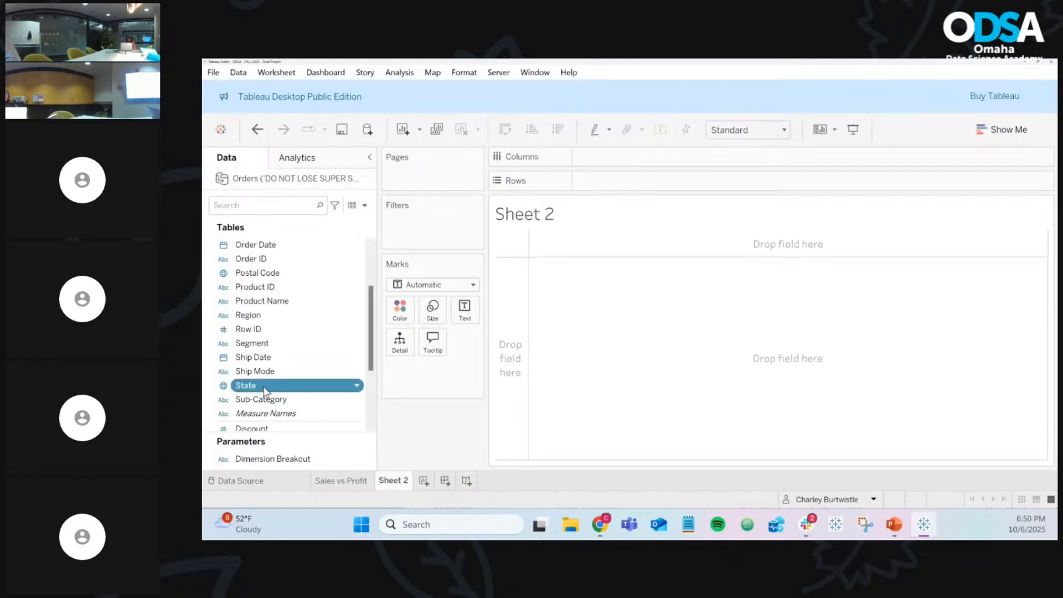
{"action": "double_click", "coordinate": [265, 391]}
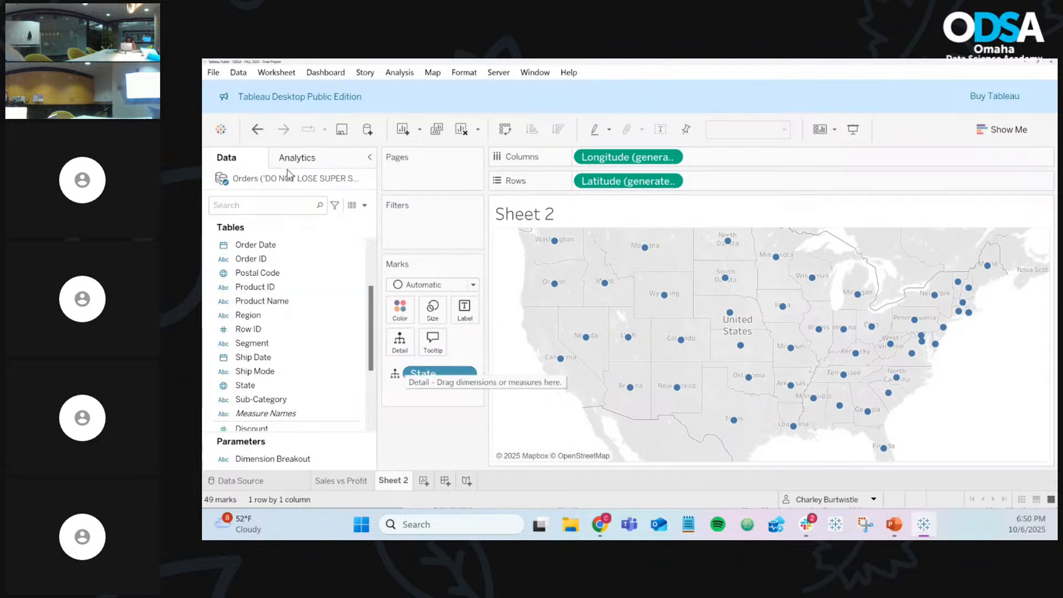
{"action": "left_click", "coordinate": [257, 130]}
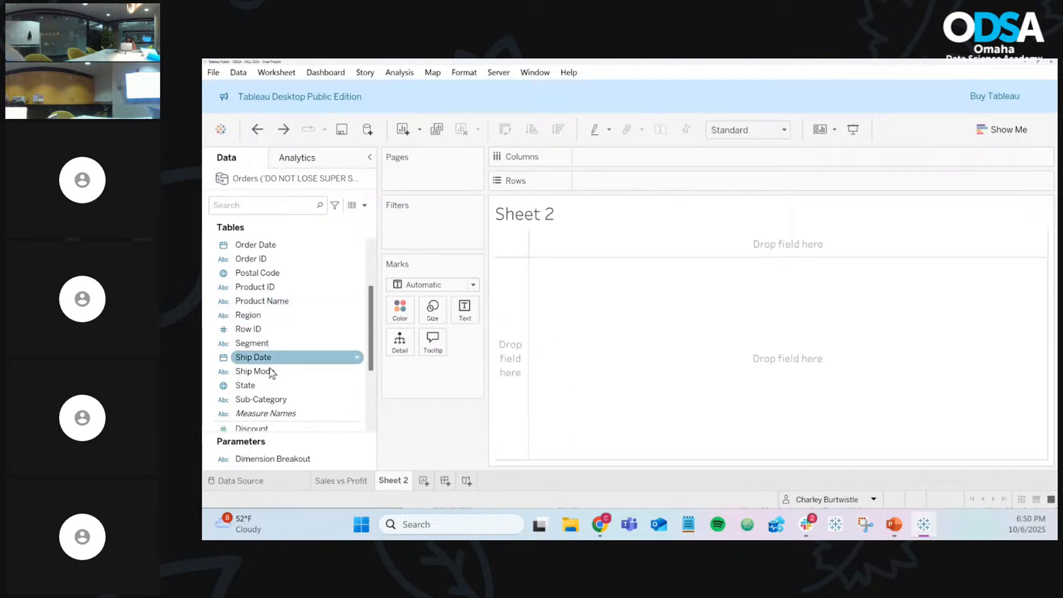
Step: Build the map manually with Longitude on Columns, Latitude on Rows, State on Marks, Map mark type
{"action": "scroll", "coordinate": [267, 374], "scroll_direction": "down", "scroll_amount": 3}
{"action": "left_click_drag", "start_coordinate": [265, 374], "coordinate": [599, 158]}
{"action": "left_click_drag", "start_coordinate": [280, 387], "coordinate": [640, 186]}
{"action": "scroll", "coordinate": [266, 339], "scroll_direction": "up", "scroll_amount": 2}
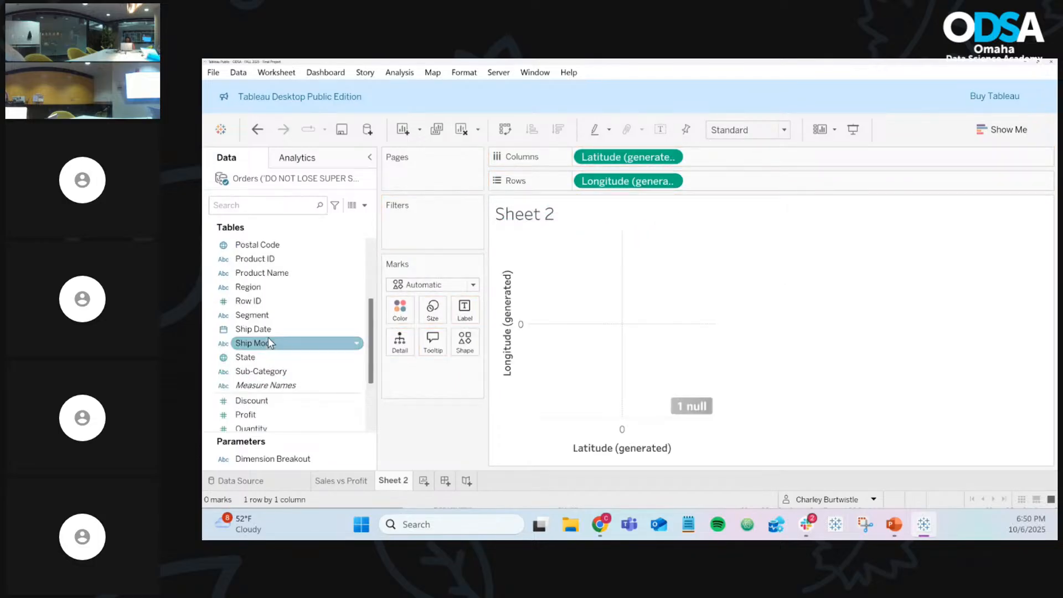
{"action": "left_click_drag", "start_coordinate": [261, 358], "coordinate": [400, 341]}
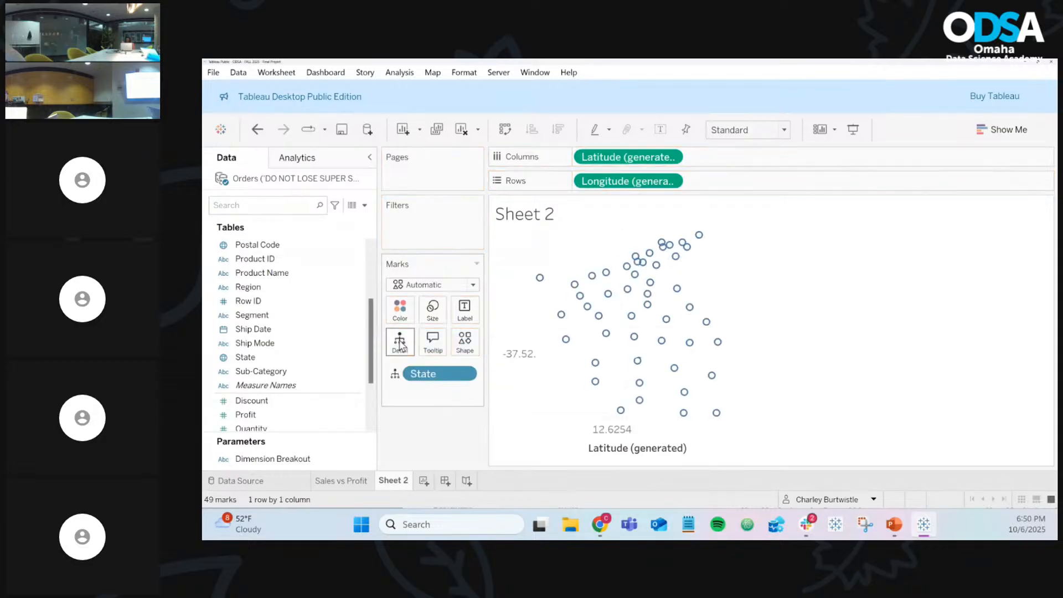
{"action": "left_click", "coordinate": [444, 285]}
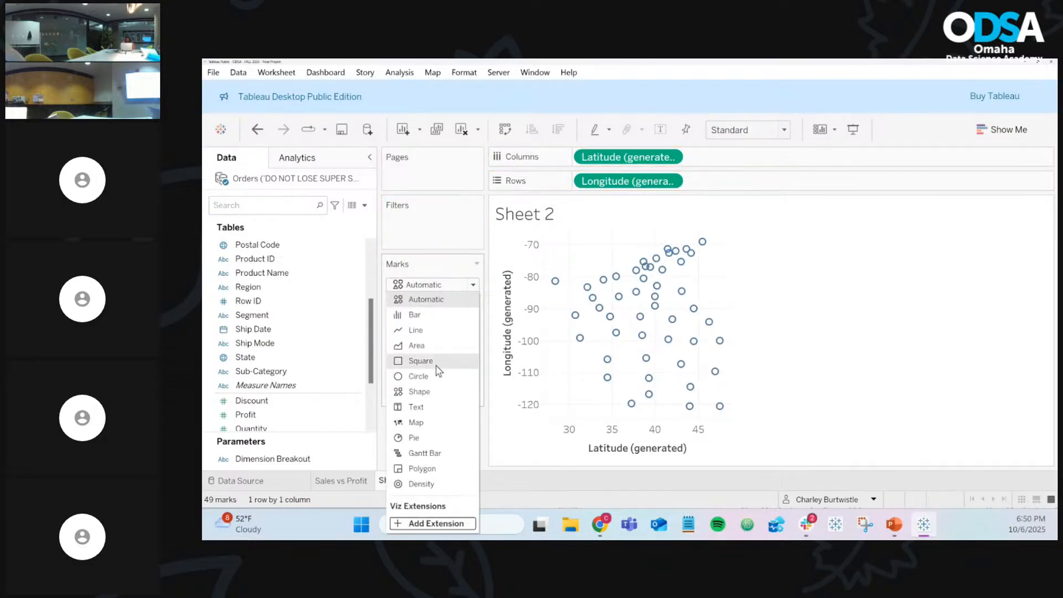
{"action": "left_click", "coordinate": [427, 422]}
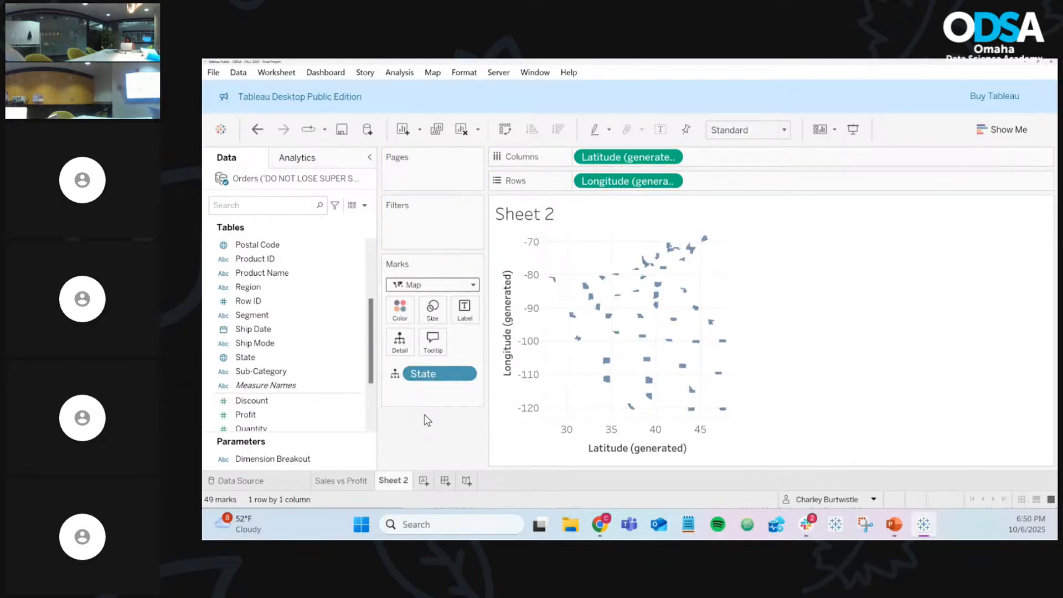
{"action": "left_click_drag", "start_coordinate": [615, 182], "coordinate": [754, 165]}
{"action": "left_click_drag", "start_coordinate": [624, 156], "coordinate": [641, 187]}
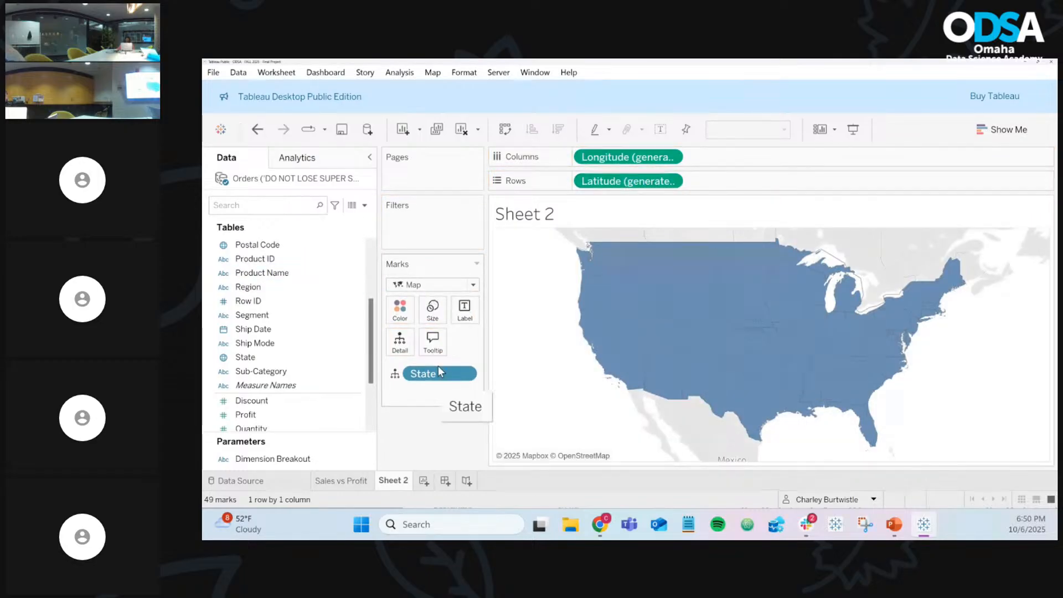
Step: Remove State and Latitude from the view, then double-click State to recreate the filled state map
{"action": "left_click_drag", "start_coordinate": [440, 373], "coordinate": [443, 443]}
{"action": "left_click_drag", "start_coordinate": [629, 181], "coordinate": [420, 451]}
{"action": "left_click_drag", "start_coordinate": [670, 156], "coordinate": [451, 440]}
{"action": "left_click", "coordinate": [227, 359]}
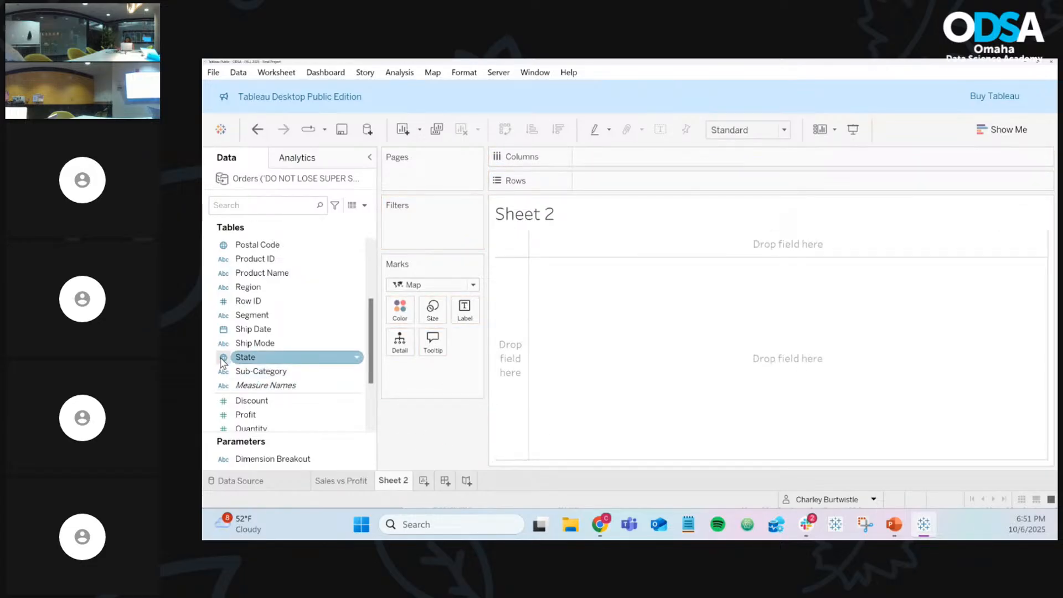
{"action": "double_click", "coordinate": [278, 361]}
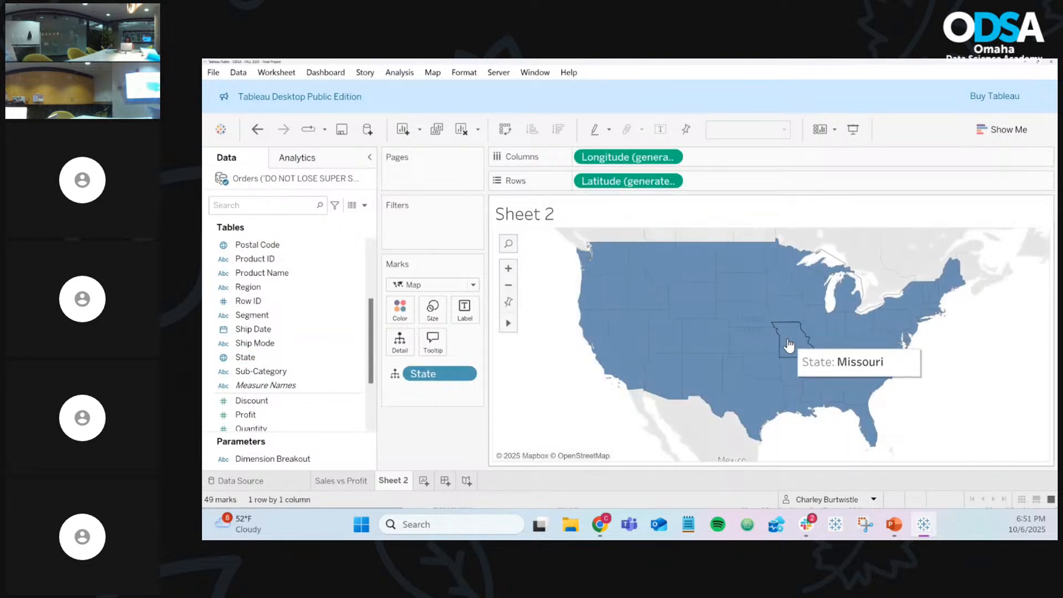
{"action": "left_click", "coordinate": [402, 286]}
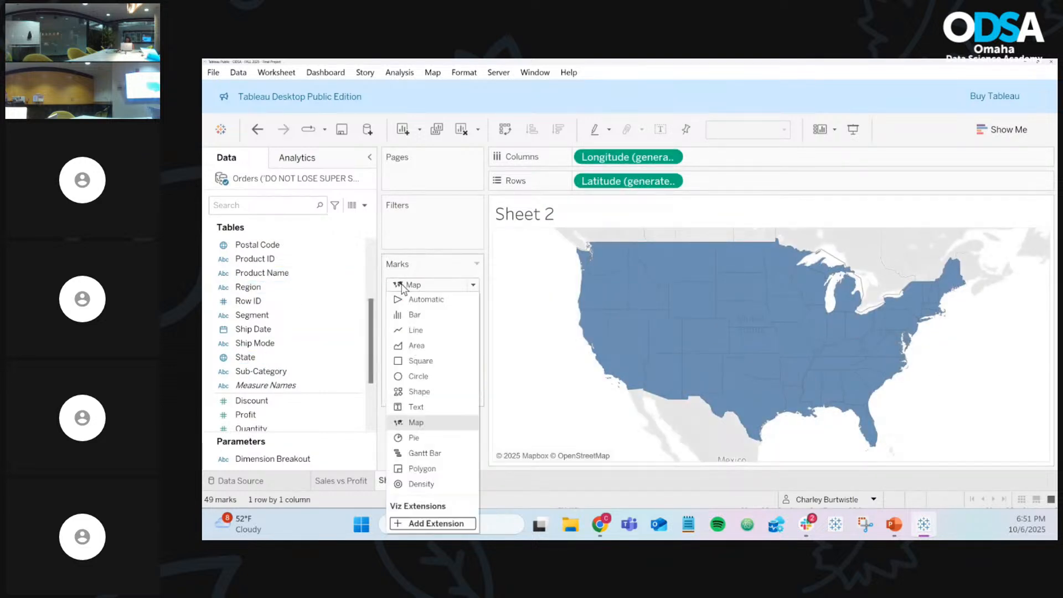
Step: Change the Marks type from Map to Circle
{"action": "left_click", "coordinate": [431, 377]}
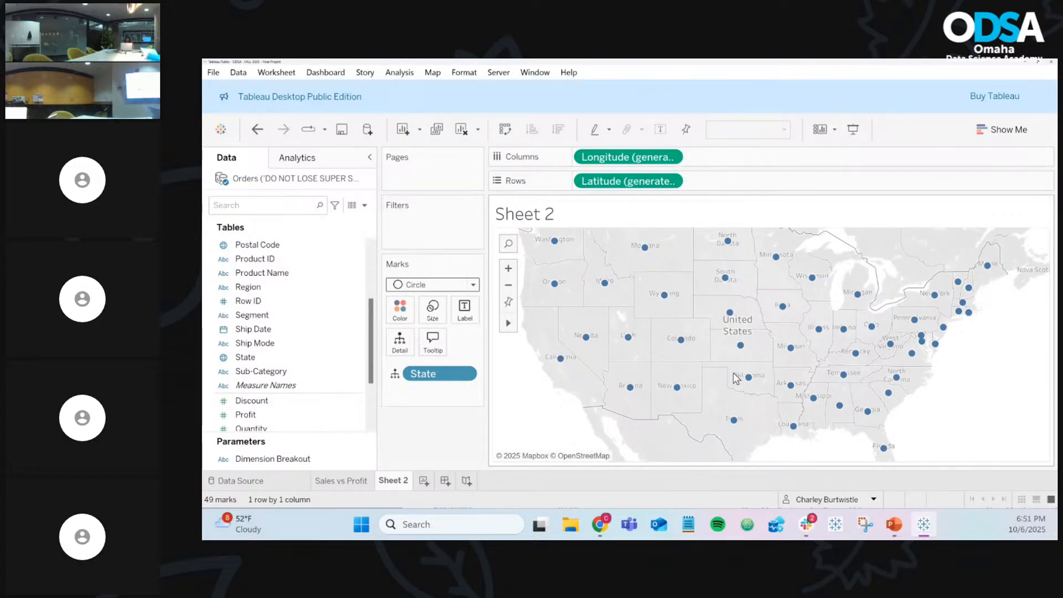
{"action": "left_click", "coordinate": [310, 329]}
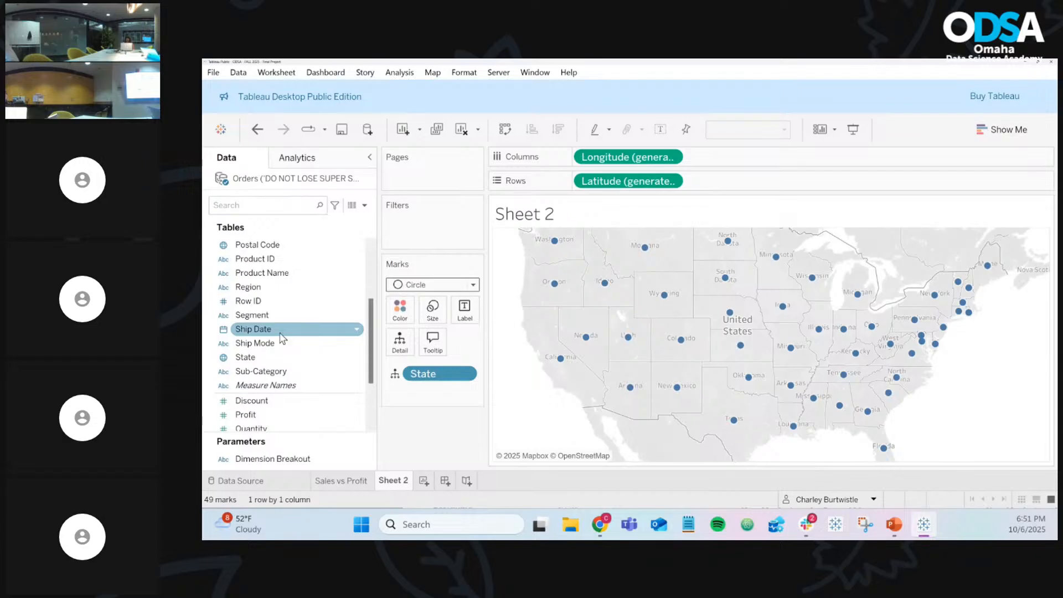
{"action": "left_click", "coordinate": [419, 285]}
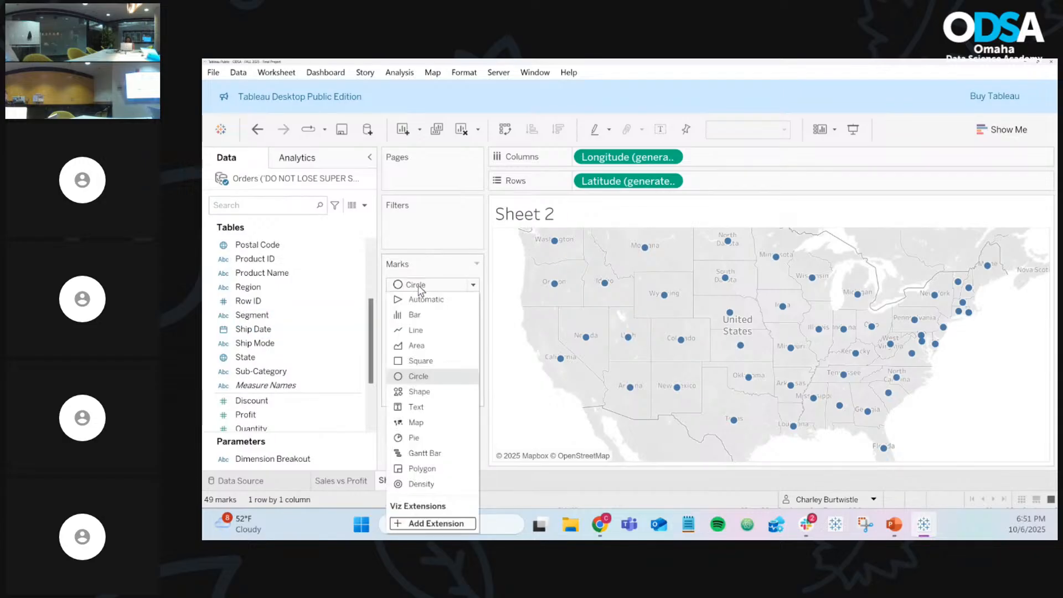
{"action": "left_click", "coordinate": [431, 377]}
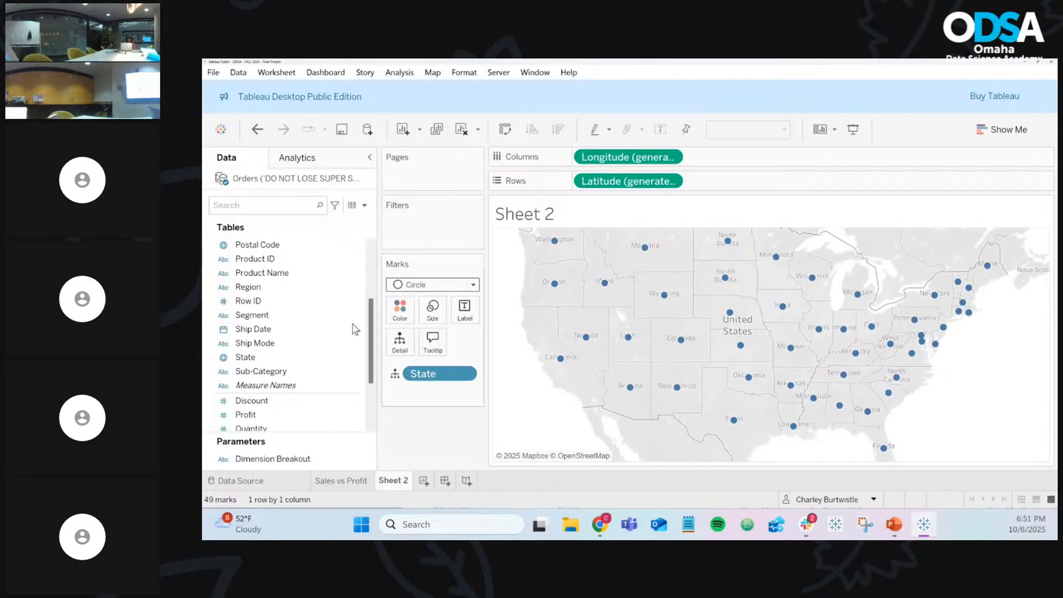
Step: Size the circles by SUM(Sales), then remove Sales from Size so all circles are equal
{"action": "scroll", "coordinate": [270, 405], "scroll_direction": "down", "scroll_amount": 1}
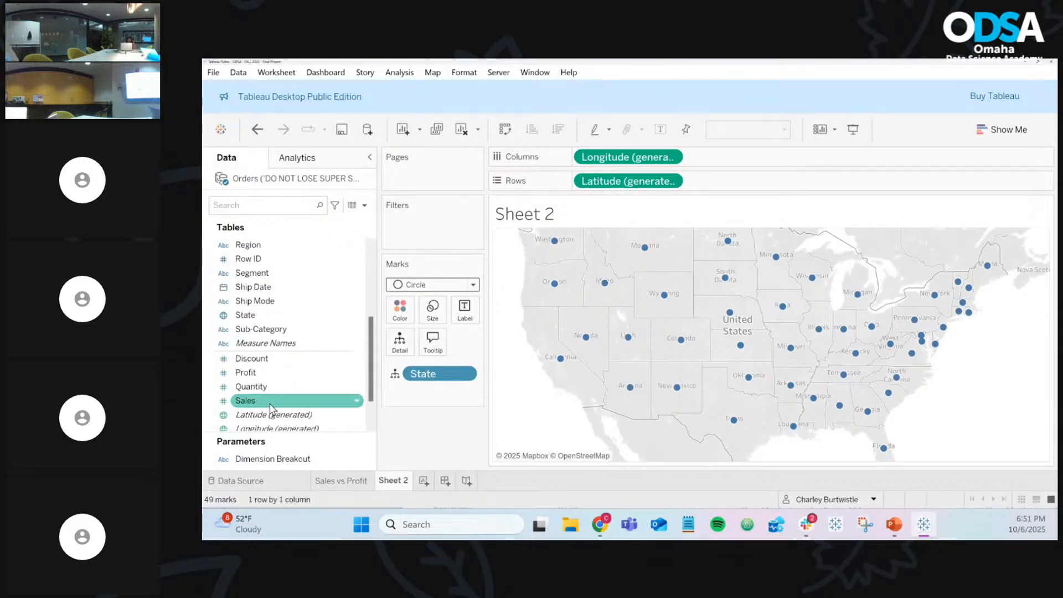
{"action": "left_click_drag", "start_coordinate": [263, 402], "coordinate": [432, 318]}
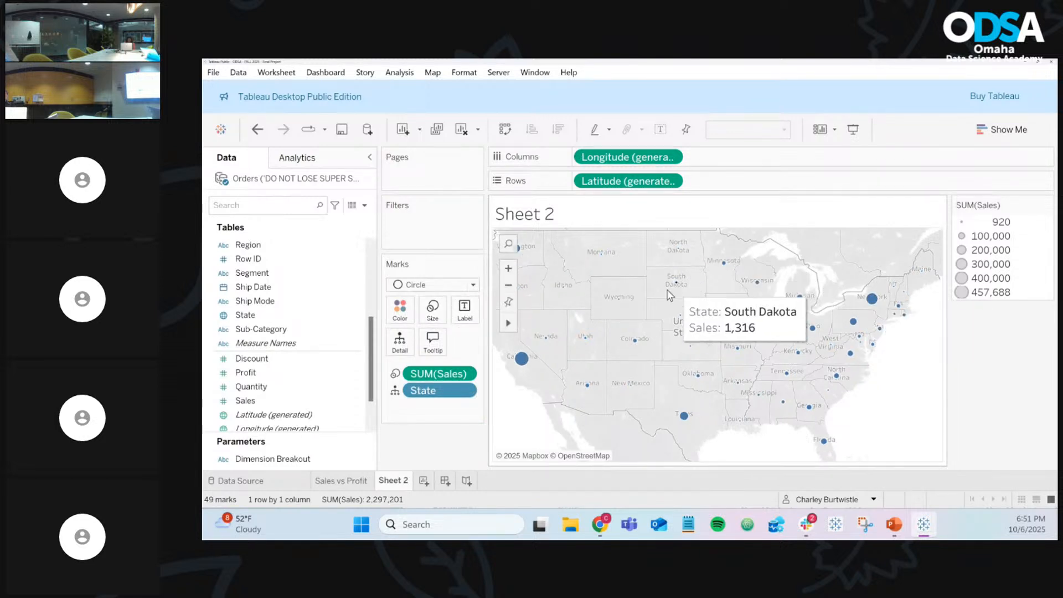
{"action": "mouse_move", "coordinate": [520, 364]}
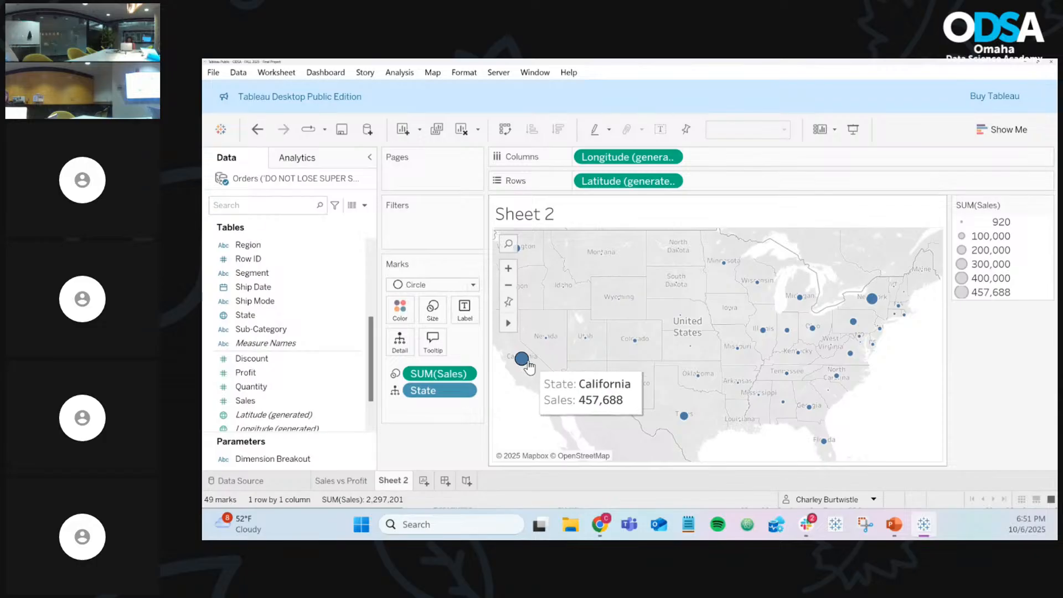
{"action": "mouse_move", "coordinate": [682, 417]}
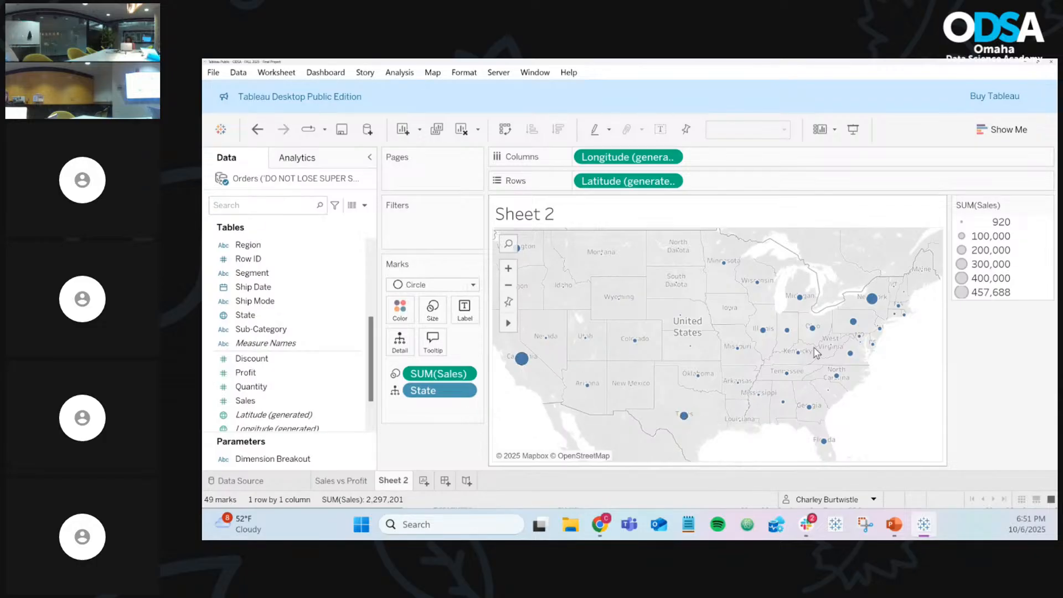
{"action": "mouse_move", "coordinate": [878, 303]}
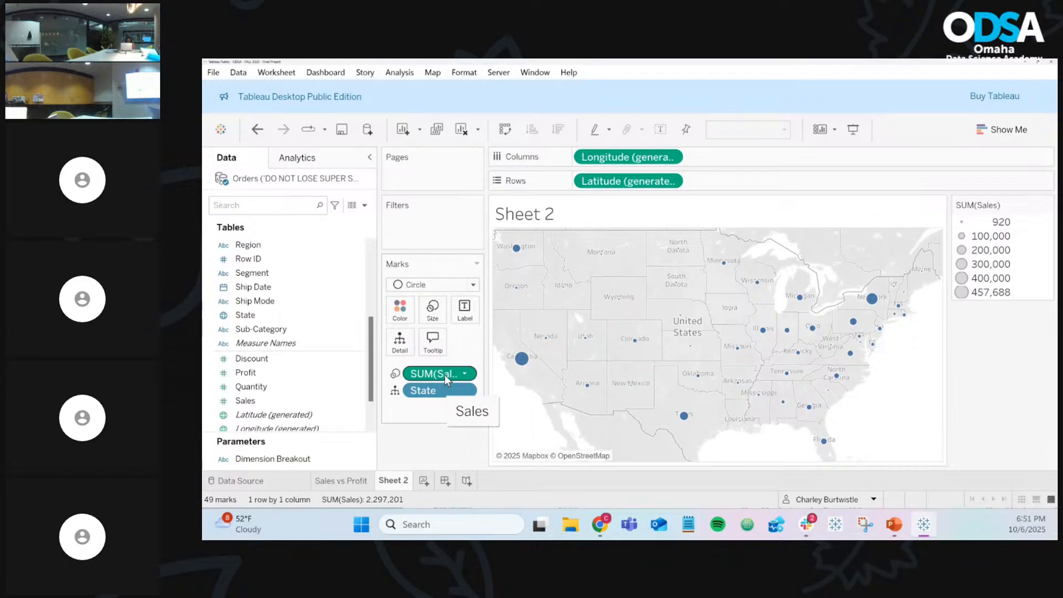
{"action": "left_click_drag", "start_coordinate": [444, 375], "coordinate": [435, 453]}
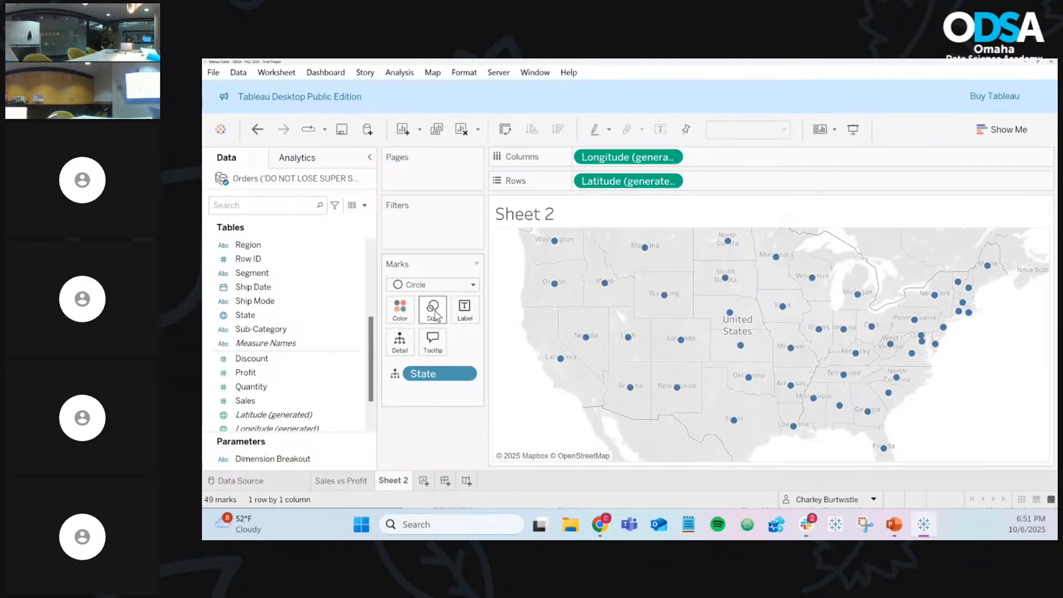
{"action": "left_click", "coordinate": [427, 286]}
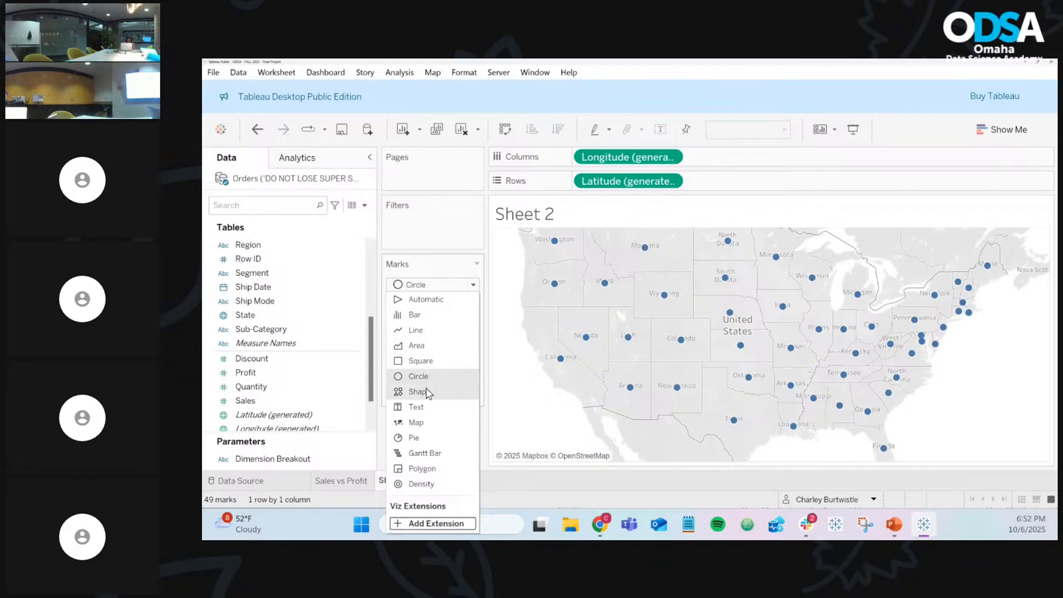
Step: Set the Marks type back to Map and put Sales on Color to shade states by SUM(Sales)
{"action": "left_click", "coordinate": [416, 423]}
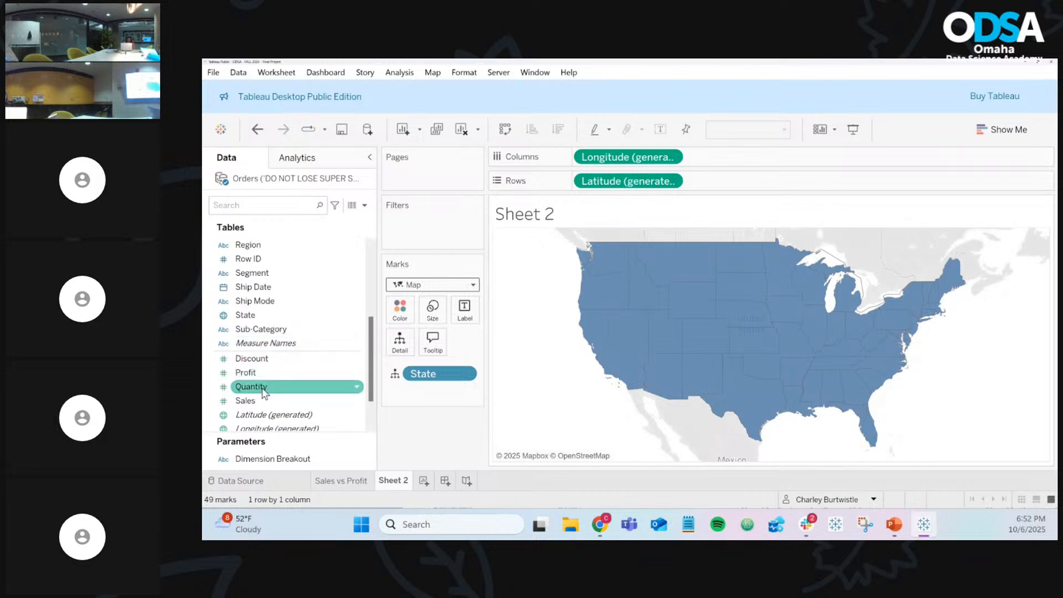
{"action": "mouse_move", "coordinate": [250, 407]}
{"action": "left_mouse_down"}
{"action": "mouse_move", "coordinate": [360, 332]}
{"action": "mouse_move", "coordinate": [396, 321]}
{"action": "left_mouse_up"}
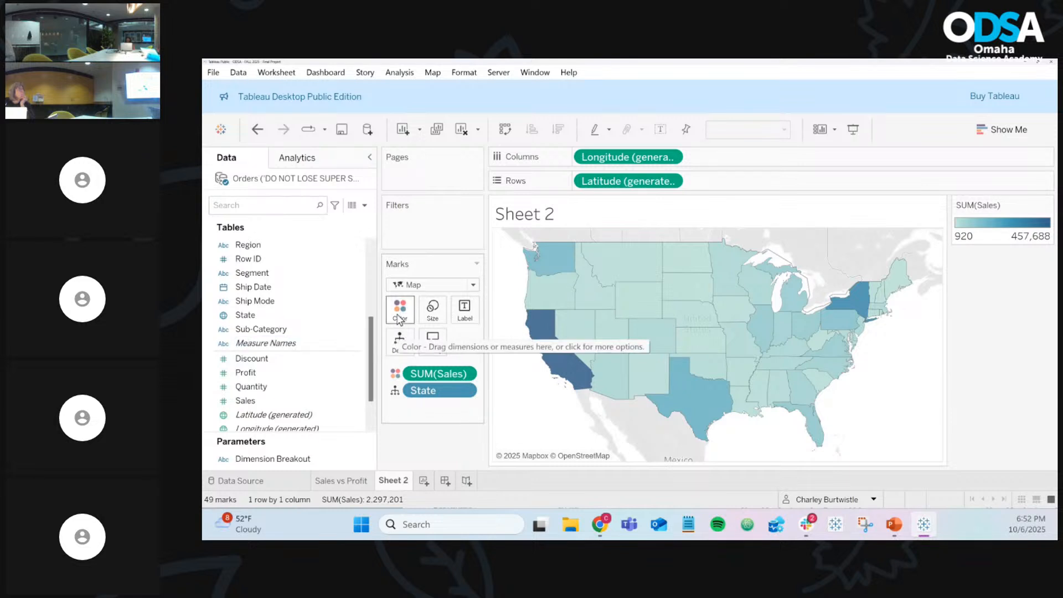
{"action": "left_click", "coordinate": [424, 289]}
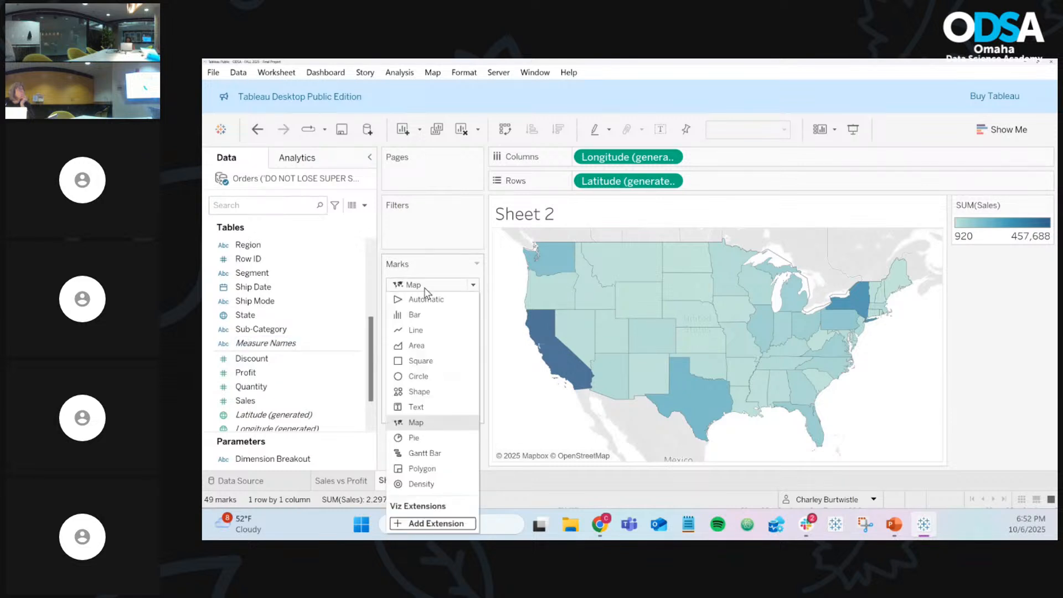
{"action": "left_click", "coordinate": [421, 423]}
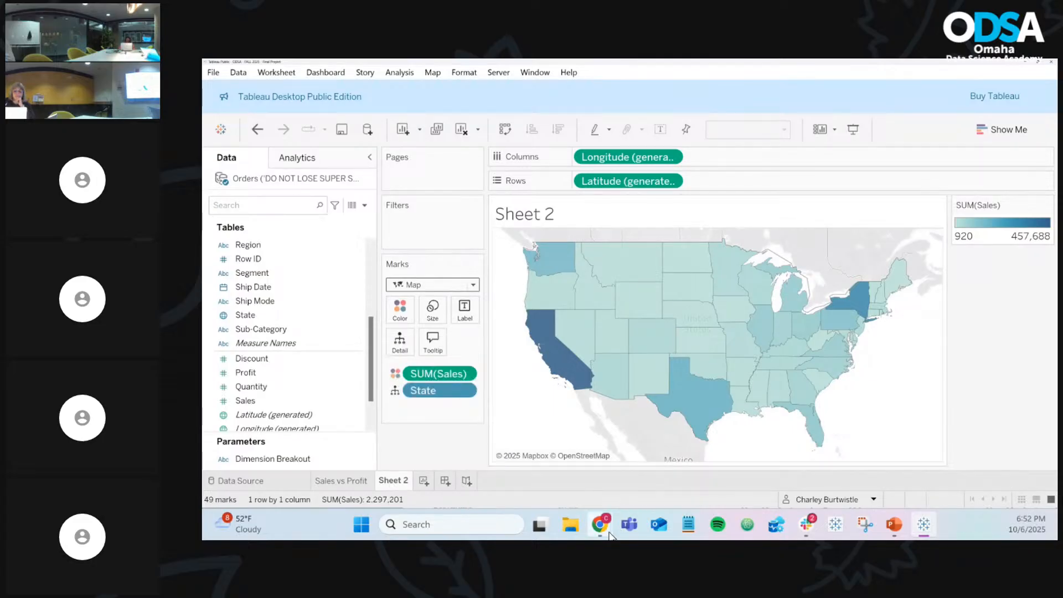
{"action": "mouse_move", "coordinate": [610, 532]}
{"action": "mouse_move", "coordinate": [779, 467]}
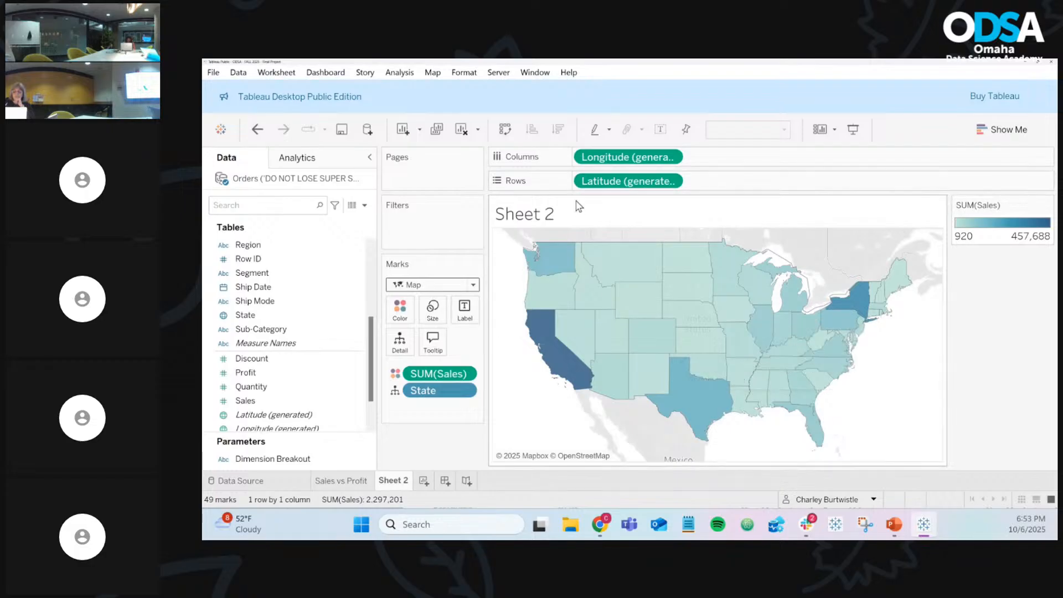
Step: Rename the Sheet 2 worksheet to 'Sales by State'
{"action": "right_click", "coordinate": [386, 489]}
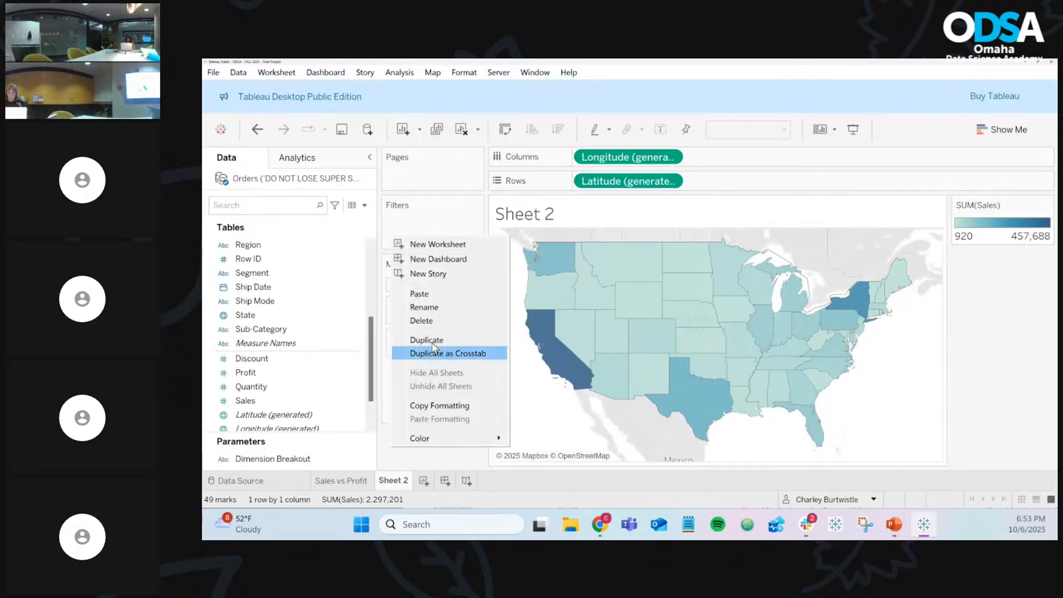
{"action": "left_click", "coordinate": [435, 308]}
{"action": "type", "text": "S"}
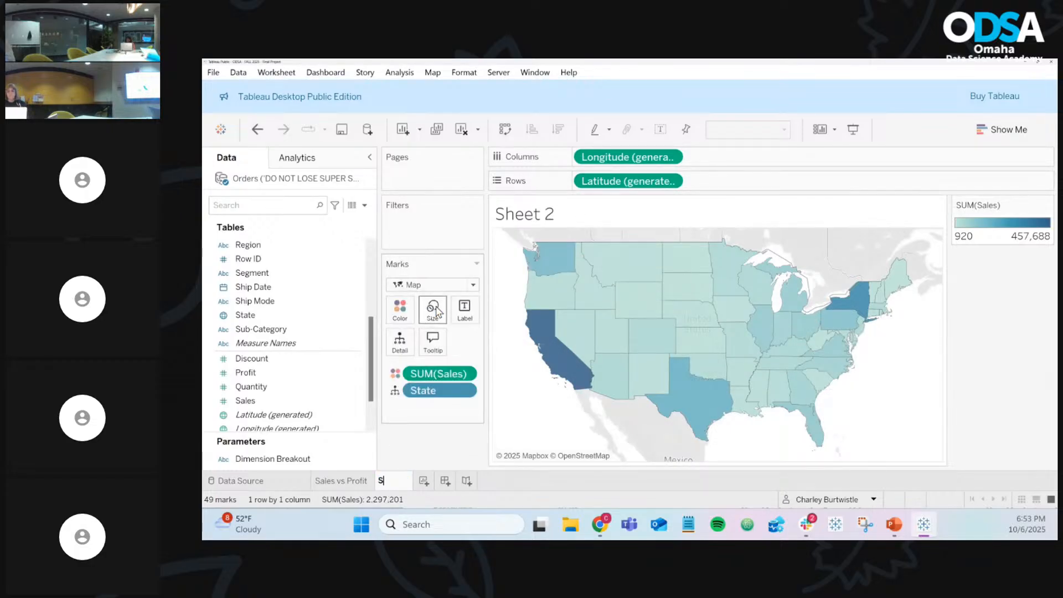
{"action": "type", "text": "ales by State"}
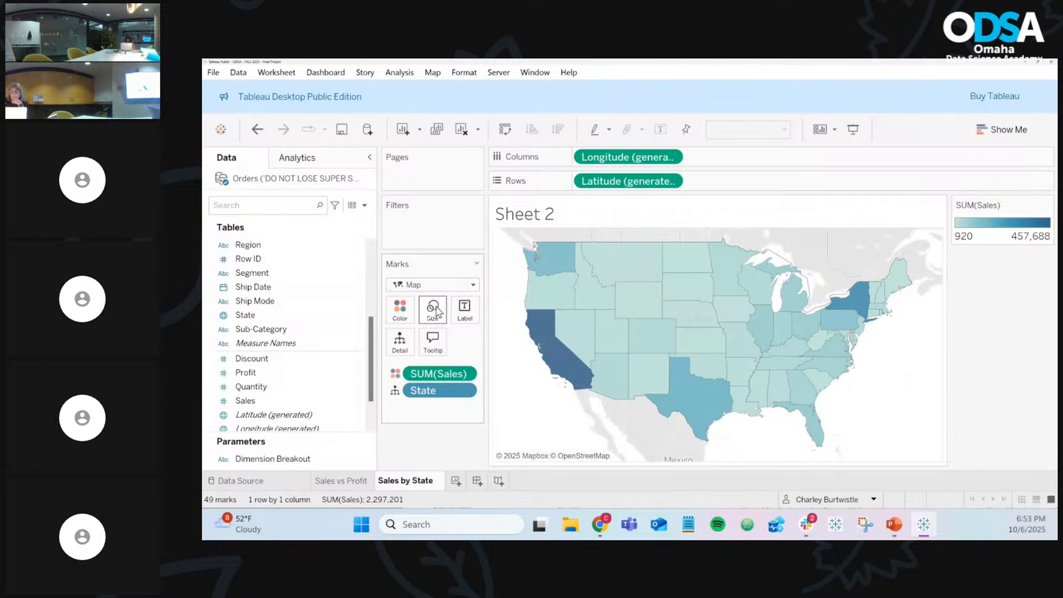
{"action": "key", "text": "Return"}
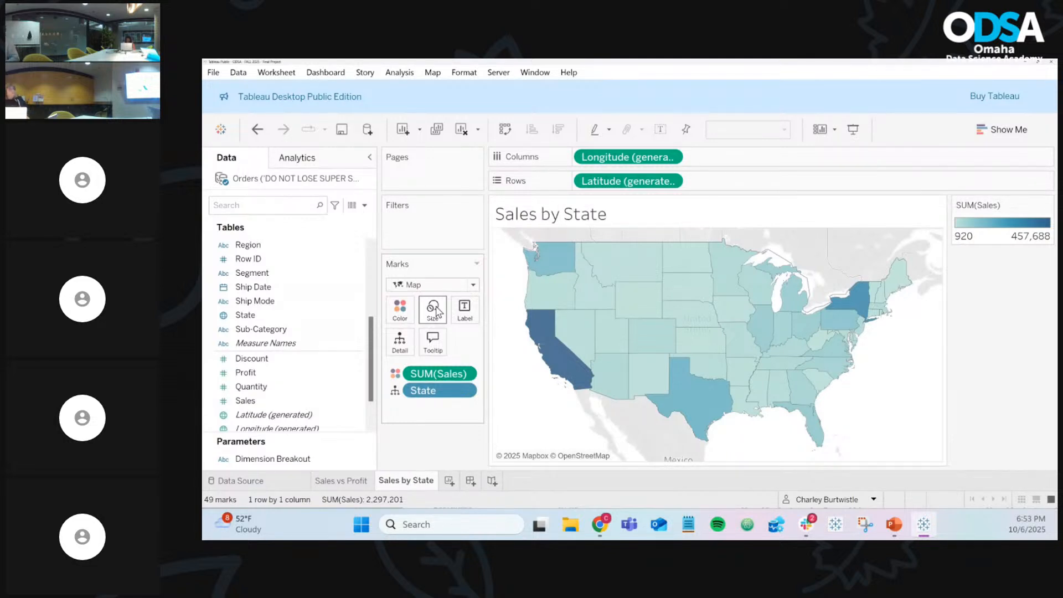
Step: On Sales vs Profit, set Dimension Breakout to Ship Mode, then go back to Sales by State
{"action": "left_click", "coordinate": [349, 482]}
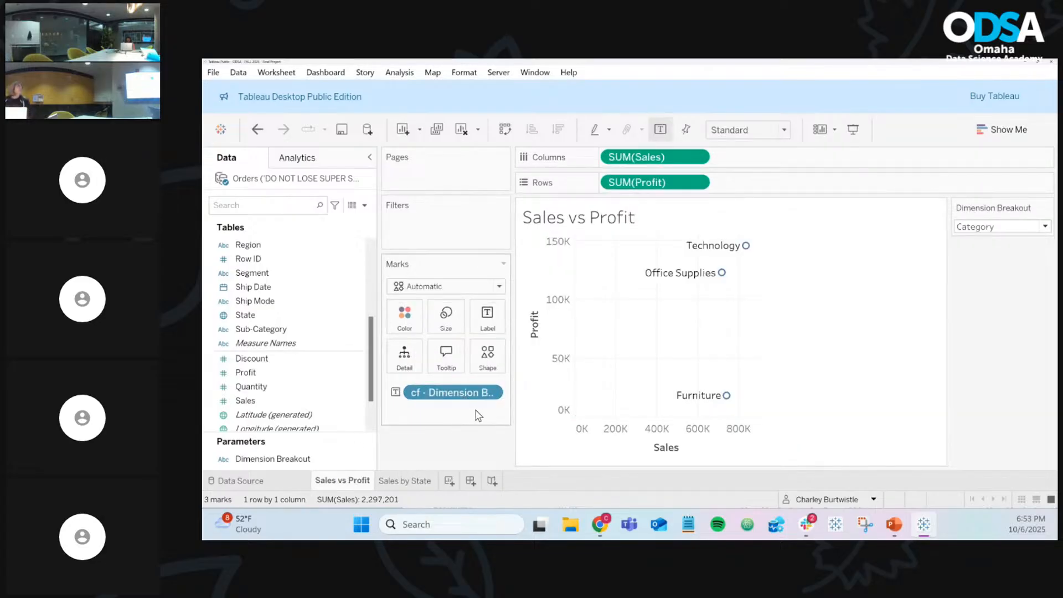
{"action": "left_click", "coordinate": [1033, 231]}
{"action": "left_click", "coordinate": [1028, 255]}
{"action": "left_click", "coordinate": [980, 229]}
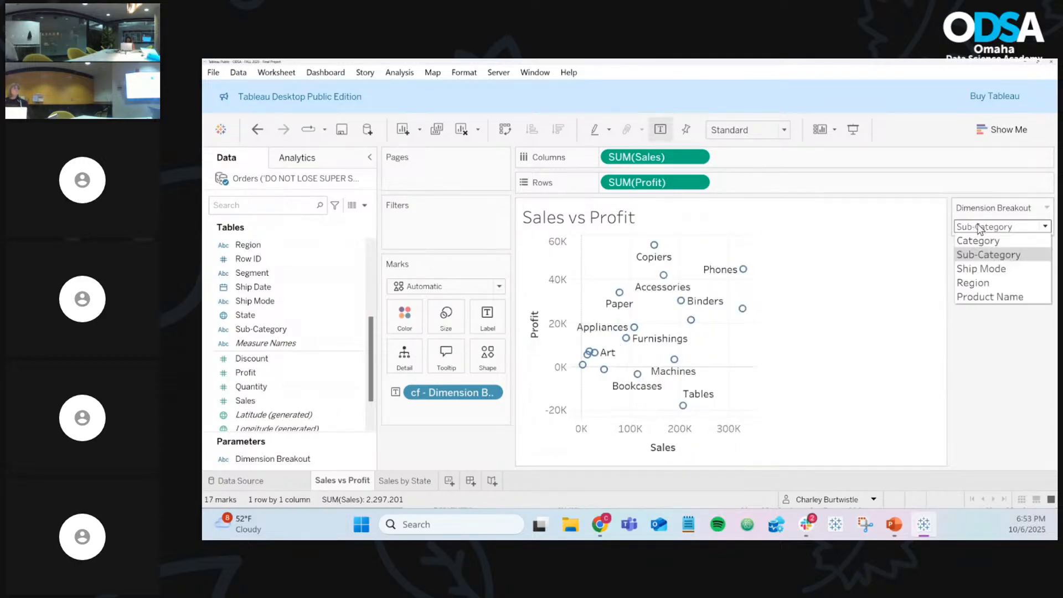
{"action": "left_click", "coordinate": [982, 268]}
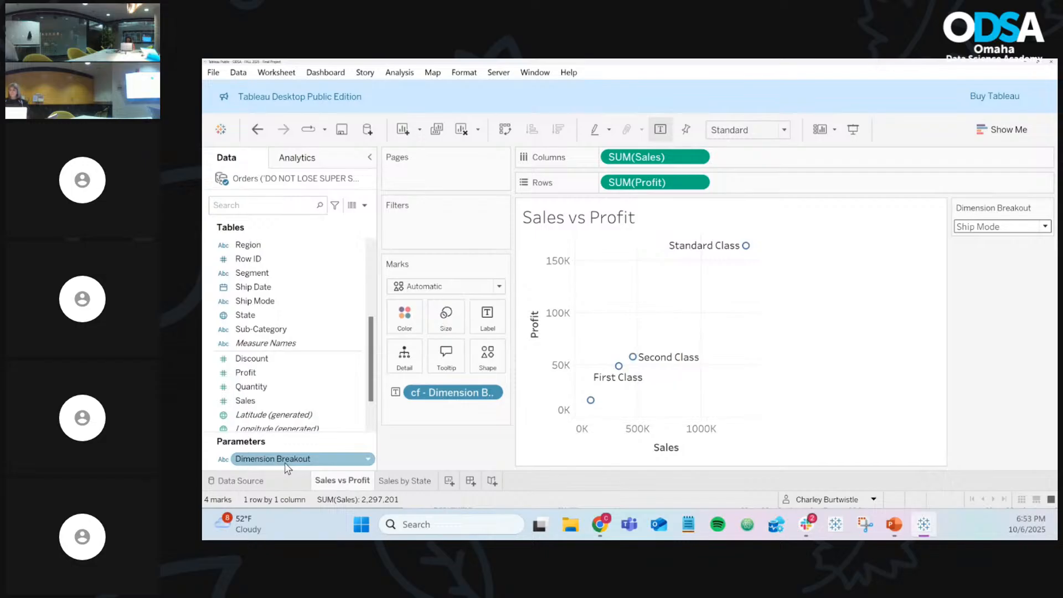
{"action": "left_click", "coordinate": [393, 482]}
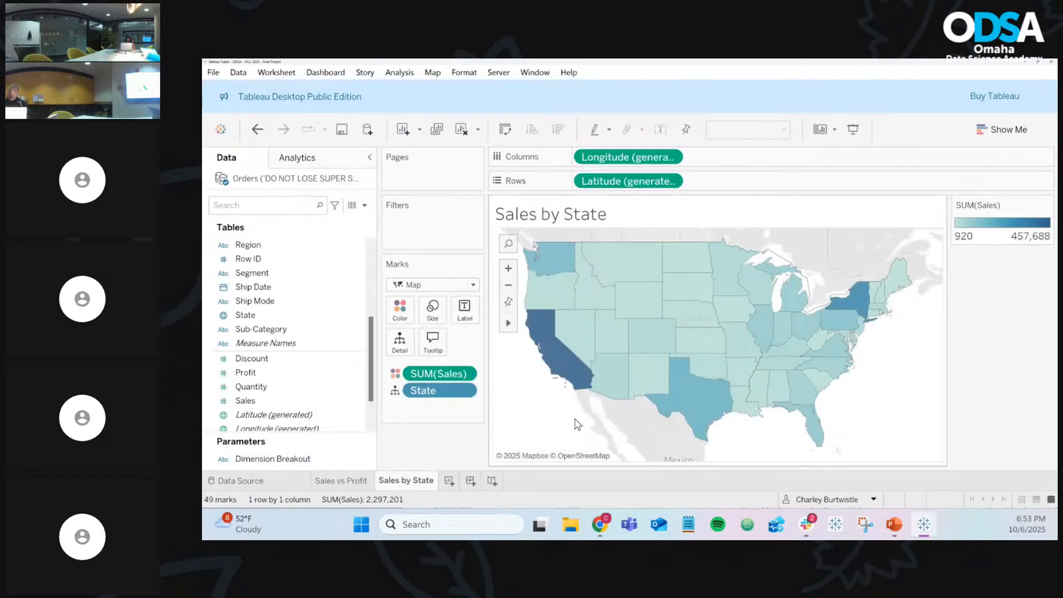
{"action": "mouse_move", "coordinate": [581, 377]}
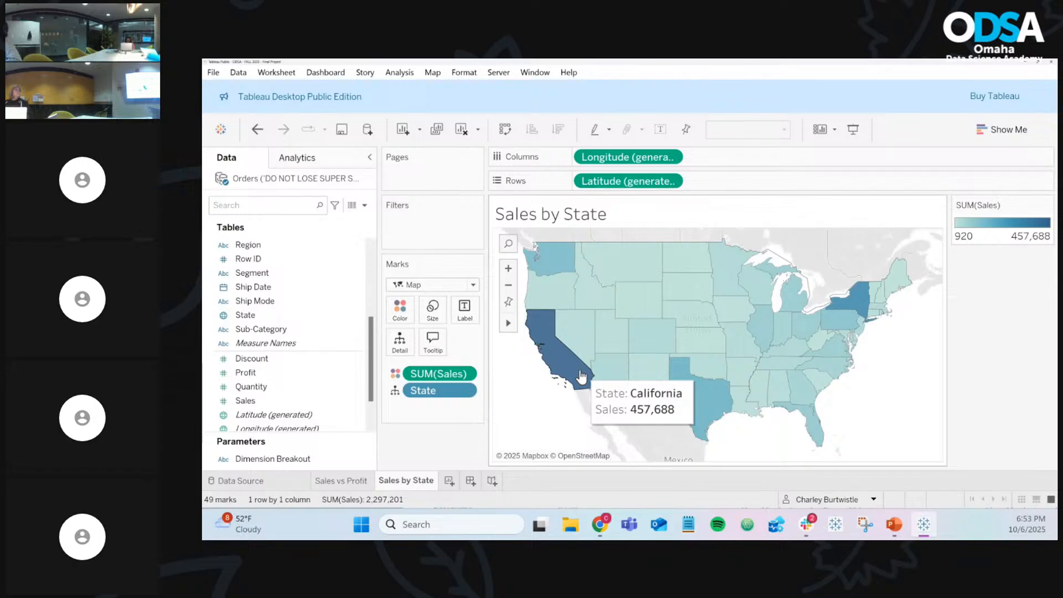
{"action": "left_click", "coordinate": [256, 401]}
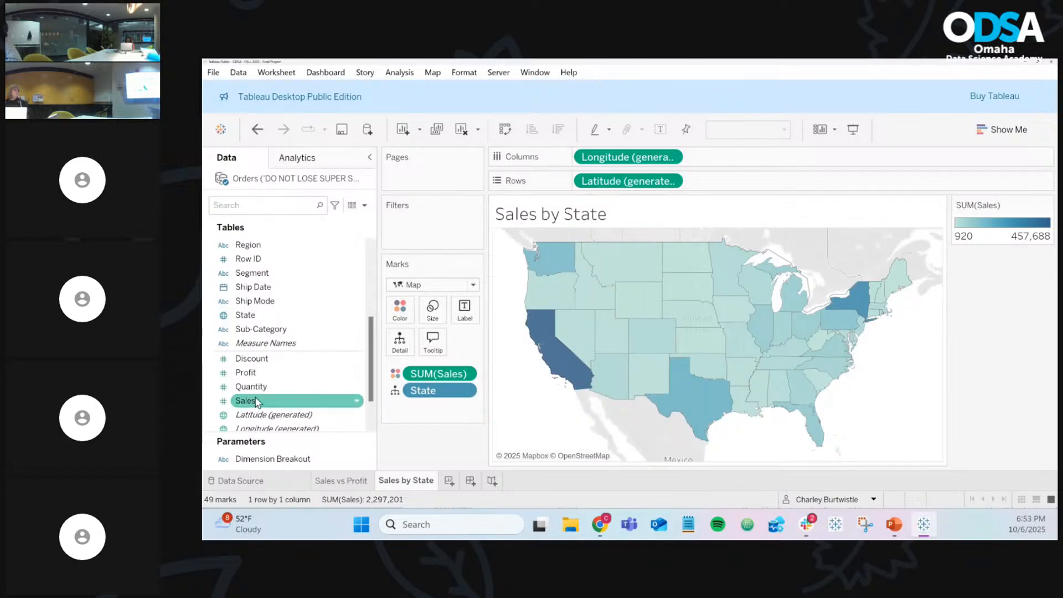
{"action": "left_click", "coordinate": [268, 374]}
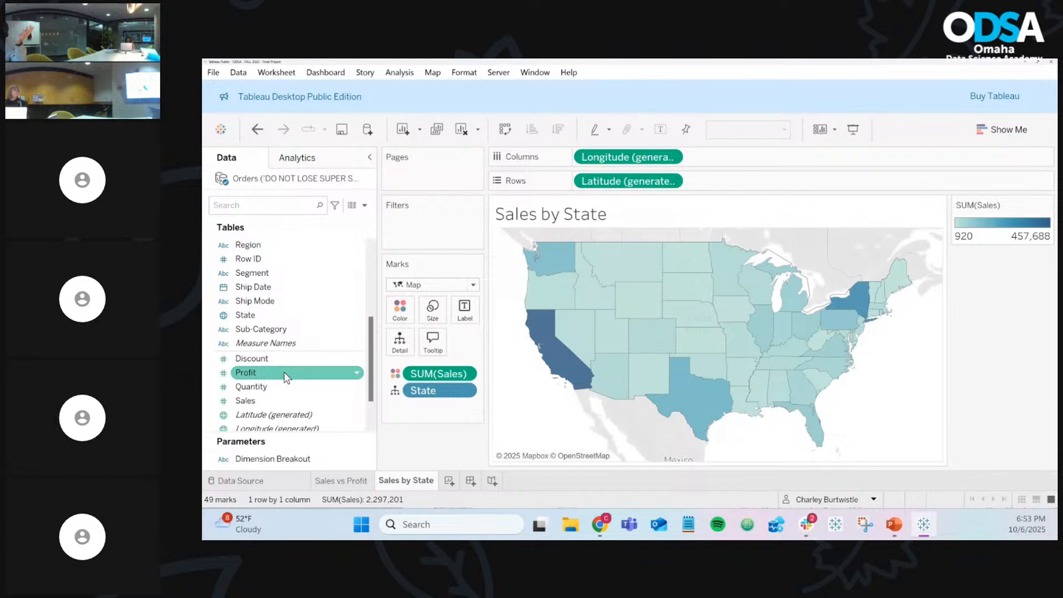
{"action": "left_click", "coordinate": [288, 360]}
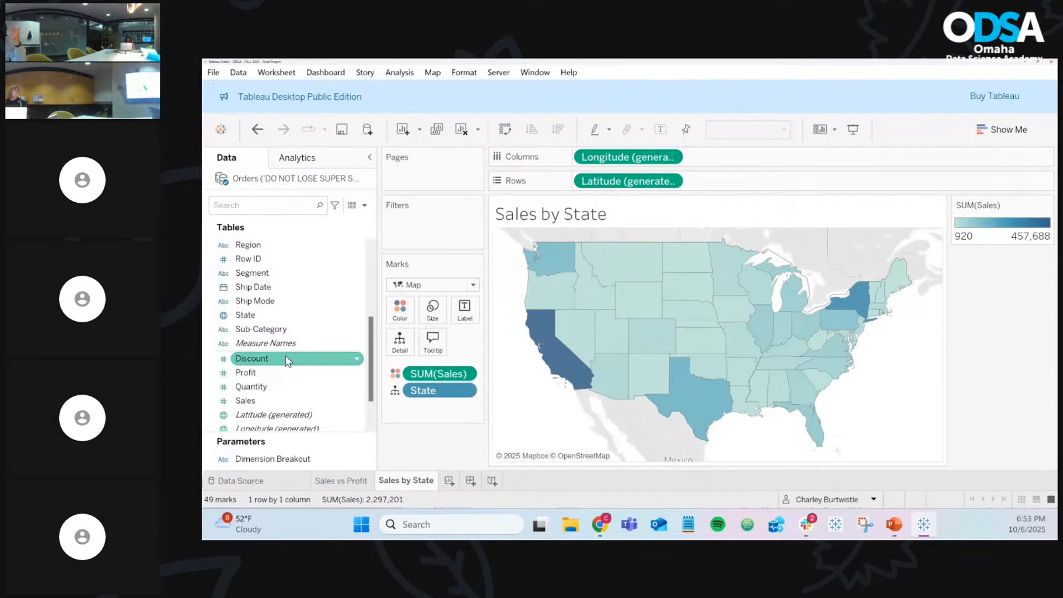
{"action": "left_click_drag", "start_coordinate": [437, 374], "coordinate": [408, 463]}
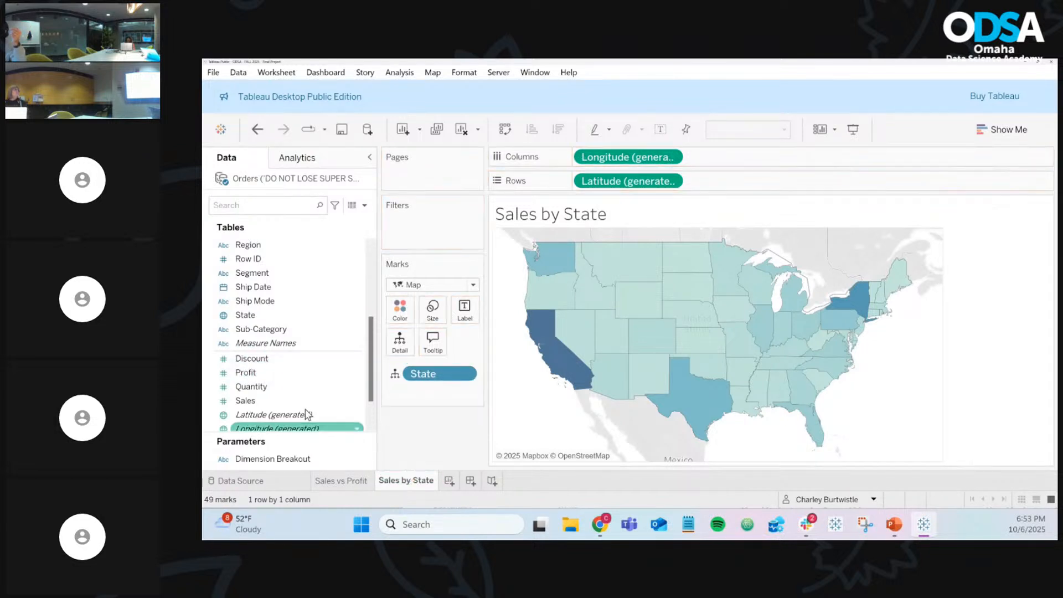
{"action": "left_click_drag", "start_coordinate": [247, 372], "coordinate": [389, 311]}
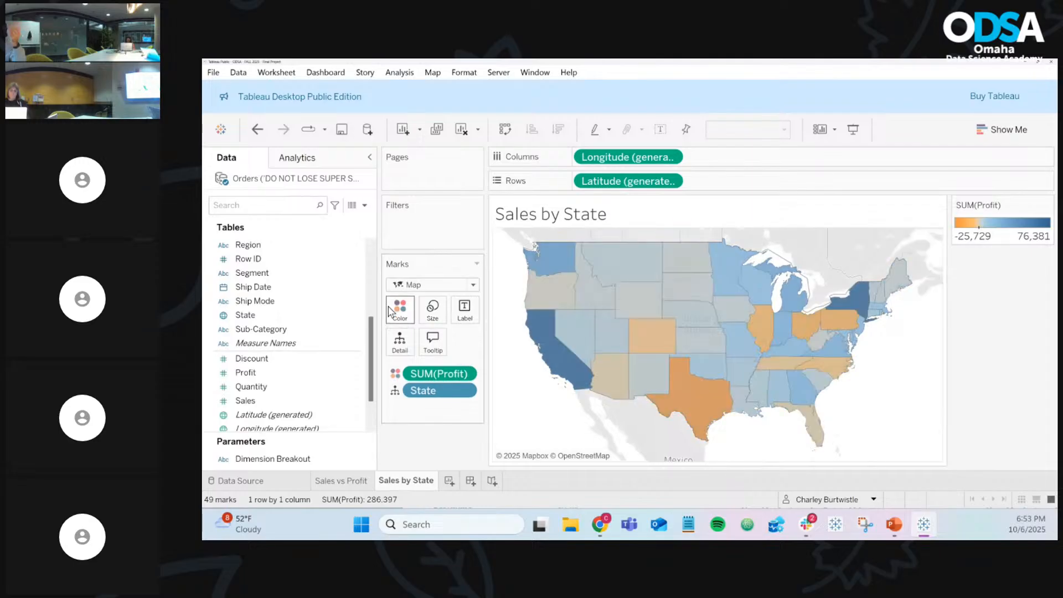
{"action": "left_click_drag", "start_coordinate": [460, 374], "coordinate": [442, 456]}
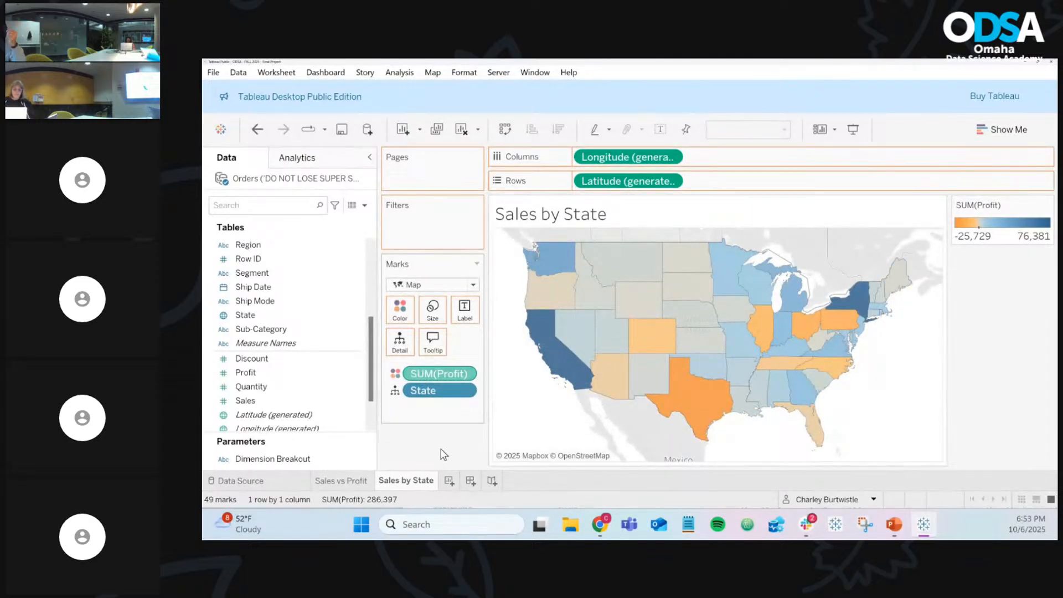
{"action": "left_click_drag", "start_coordinate": [247, 401], "coordinate": [407, 318]}
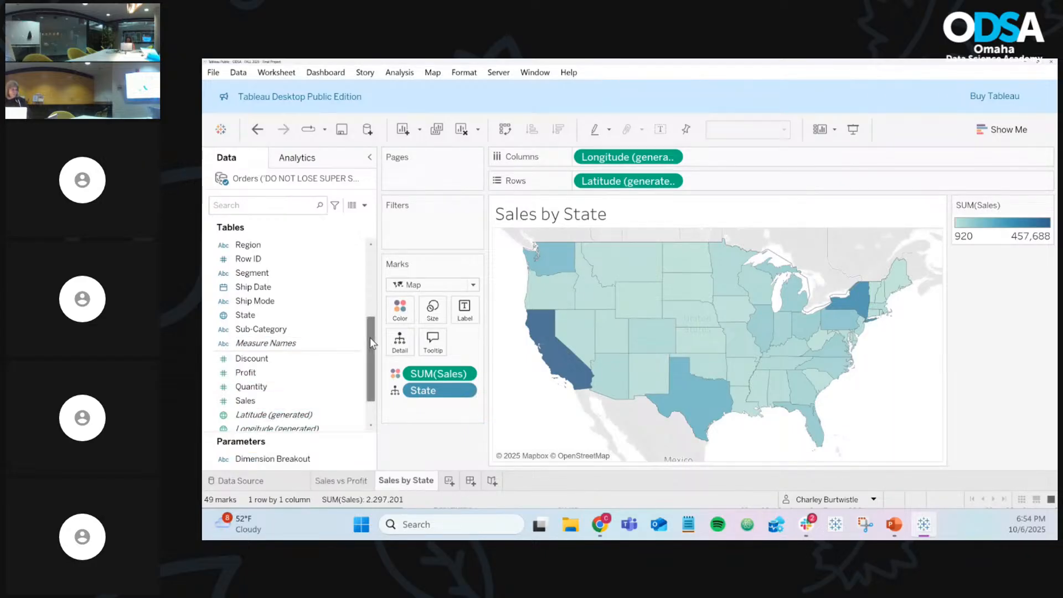
Step: Create a parameter named 'Measure to Show' with String data type and a List of allowable values
{"action": "left_click", "coordinate": [364, 205]}
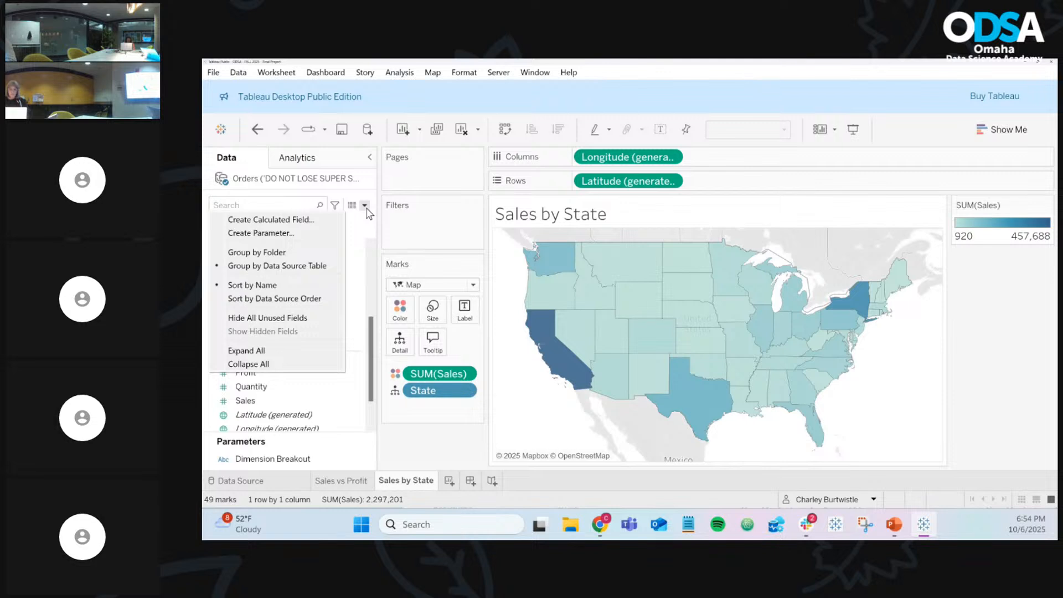
{"action": "left_click", "coordinate": [289, 232]}
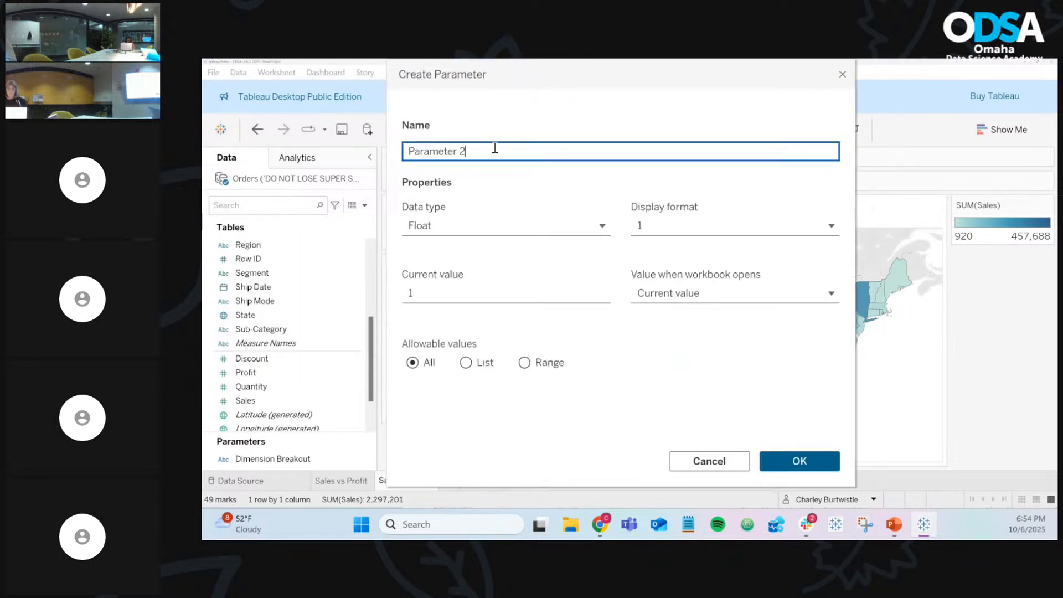
{"action": "triple_click", "coordinate": [495, 148]}
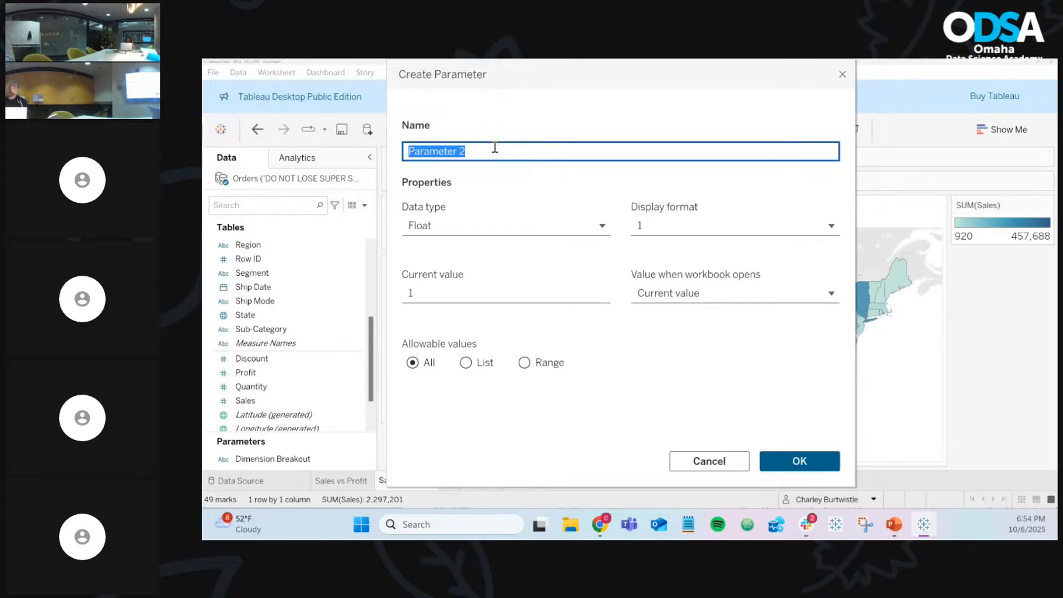
{"action": "type", "text": "Measure to"}
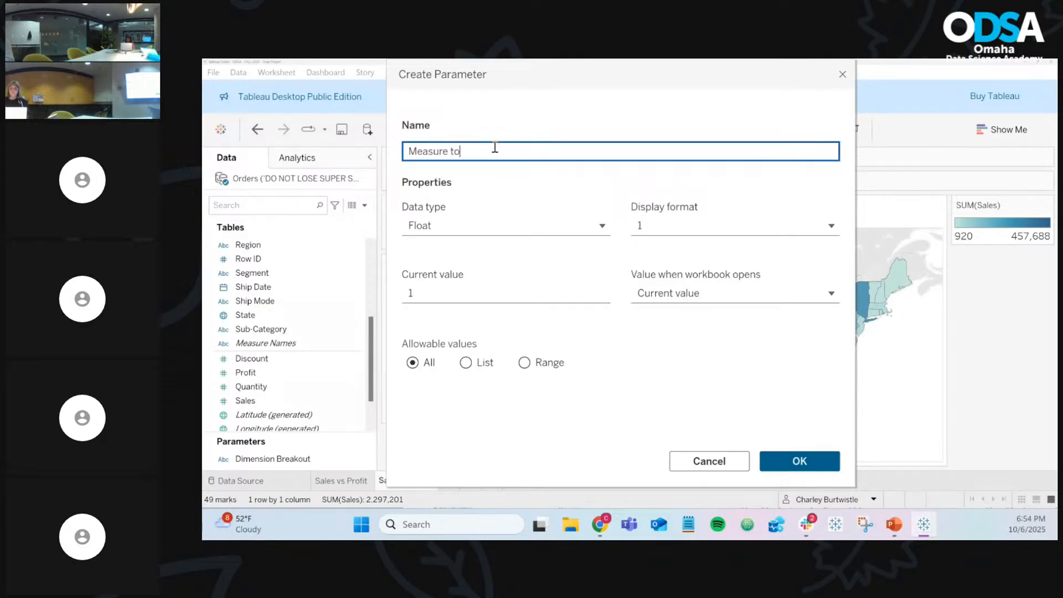
{"action": "type", "text": " Show"}
{"action": "left_click", "coordinate": [507, 226]}
{"action": "left_click", "coordinate": [477, 291]}
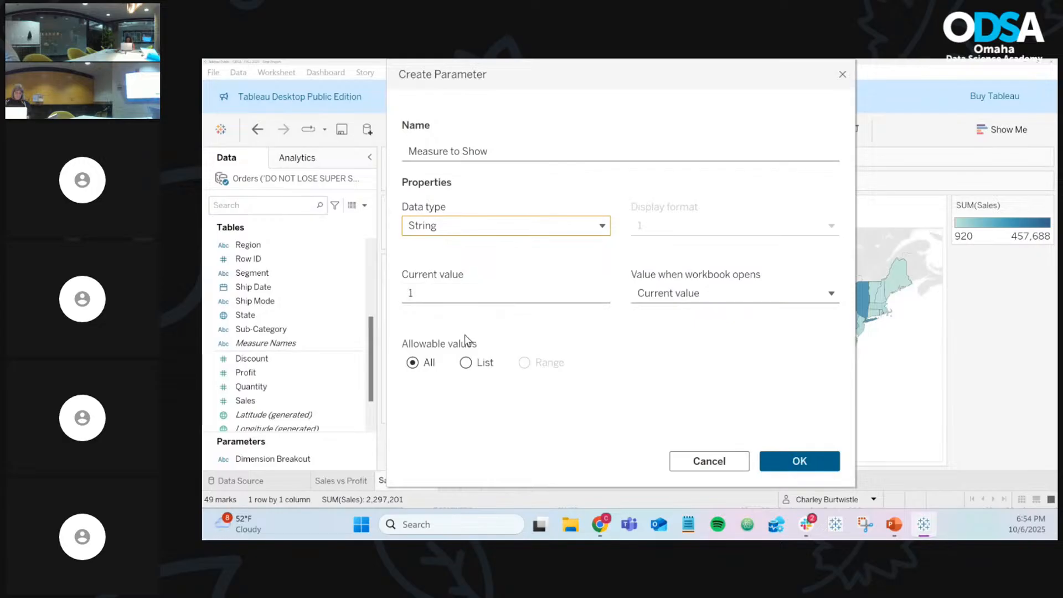
{"action": "left_click", "coordinate": [467, 364]}
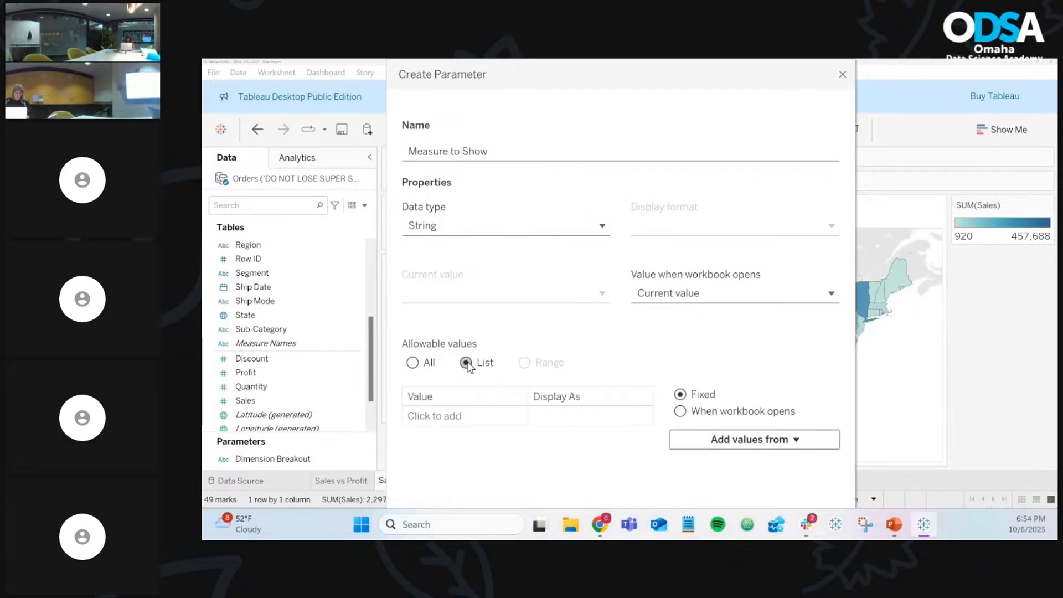
Step: Add Sales and Profit as the allowed list values and confirm the new parameter
{"action": "left_click", "coordinate": [452, 417]}
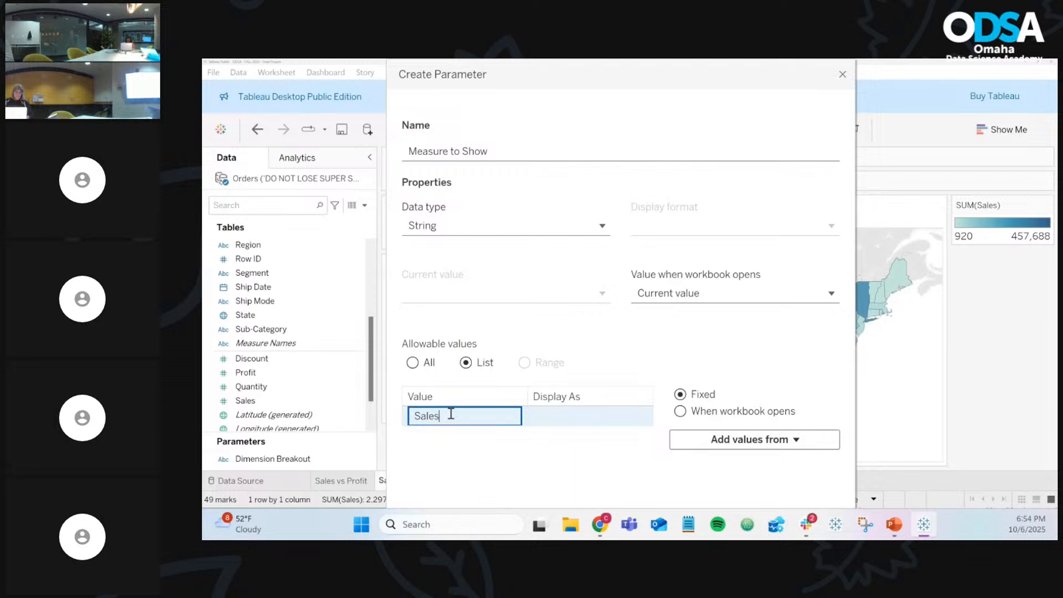
{"action": "key", "text": "Return"}
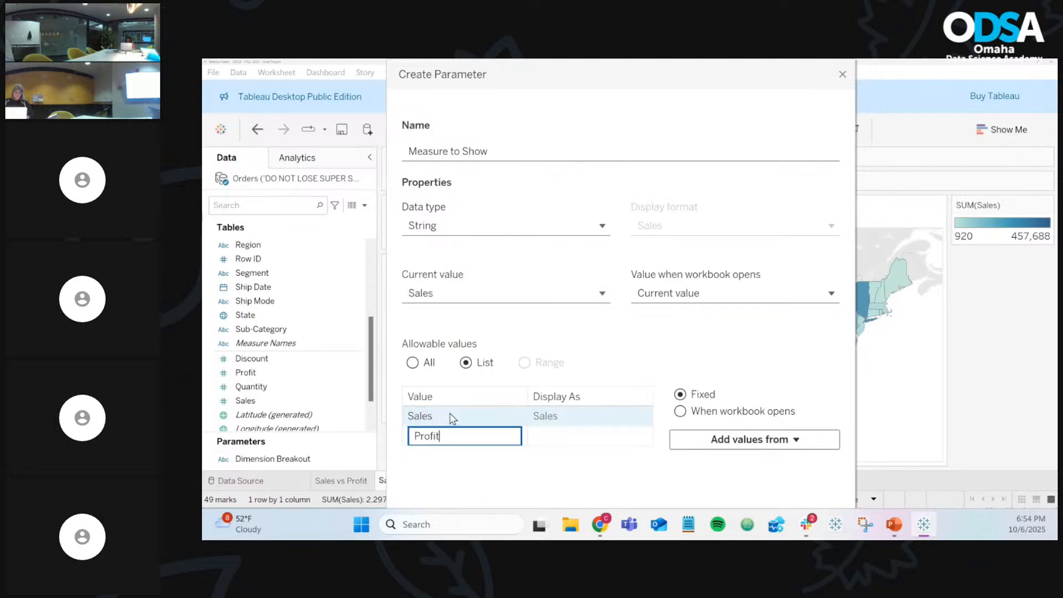
{"action": "key", "text": "Return"}
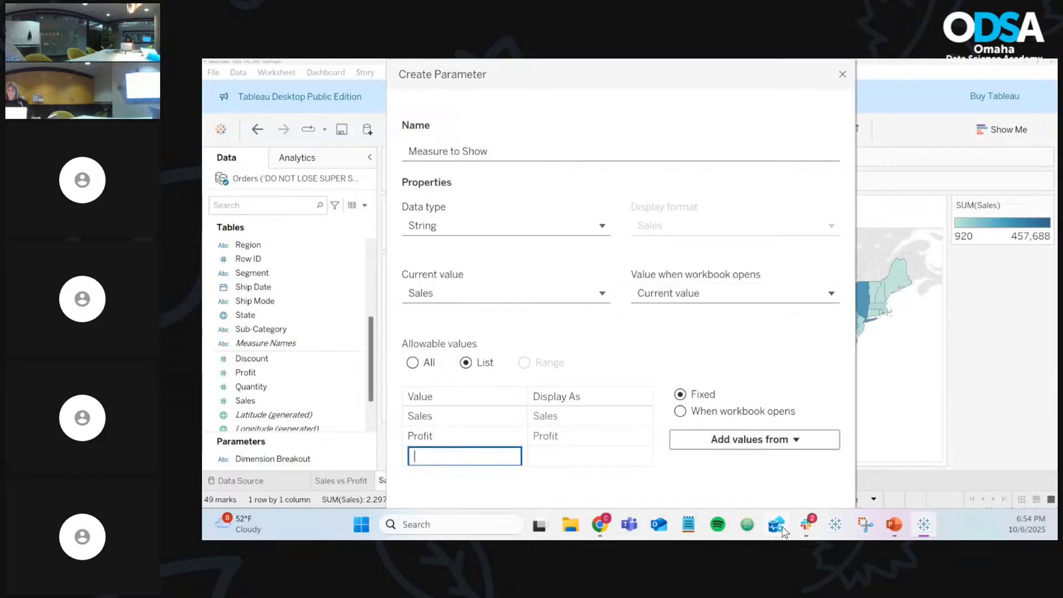
{"action": "left_click_drag", "start_coordinate": [746, 68], "coordinate": [203, 219]}
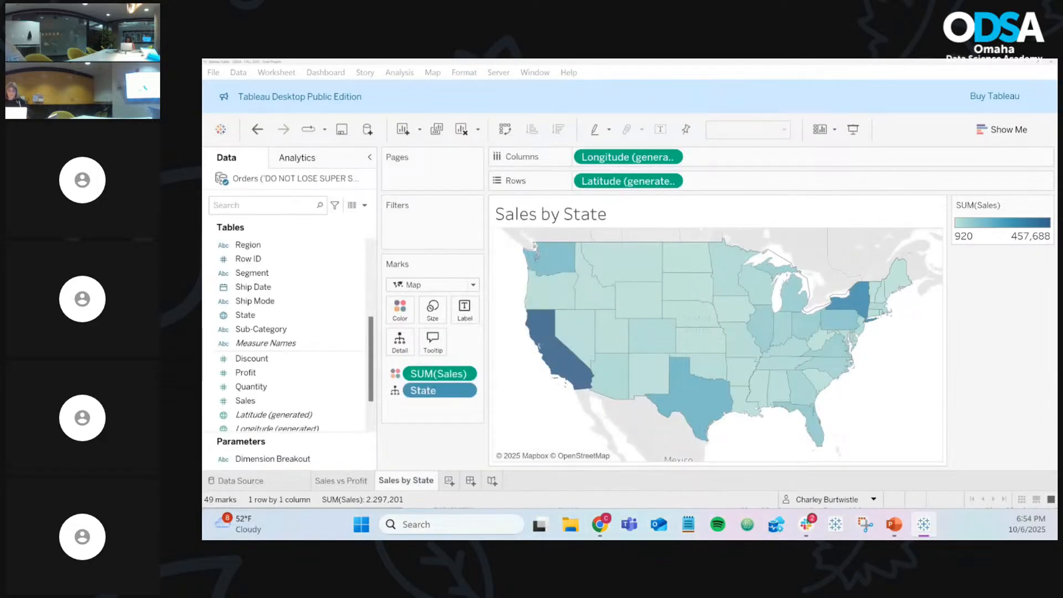
{"action": "key", "text": "Return"}
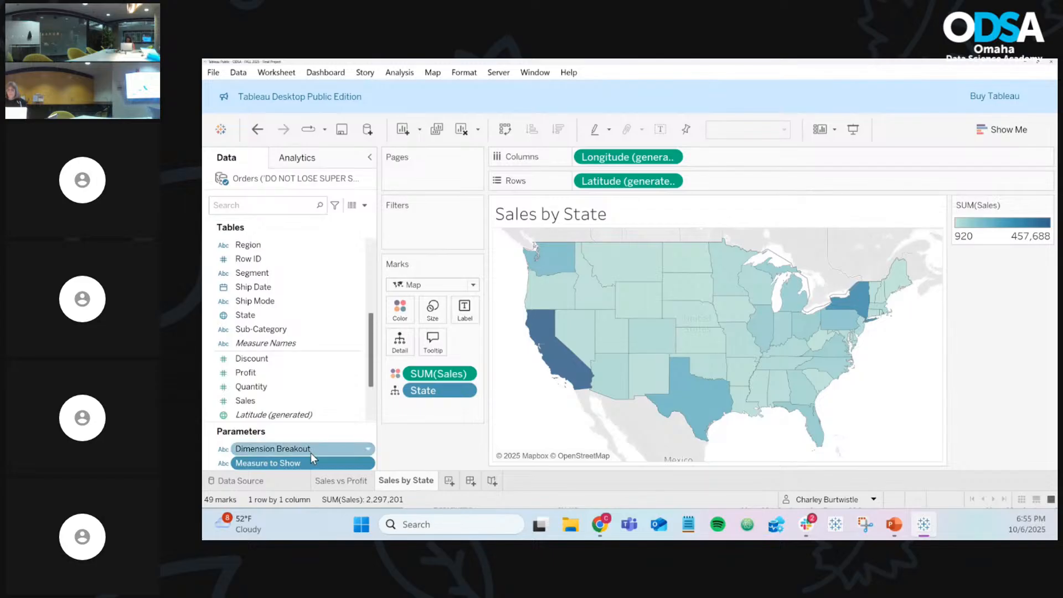
{"action": "mouse_move", "coordinate": [319, 476]}
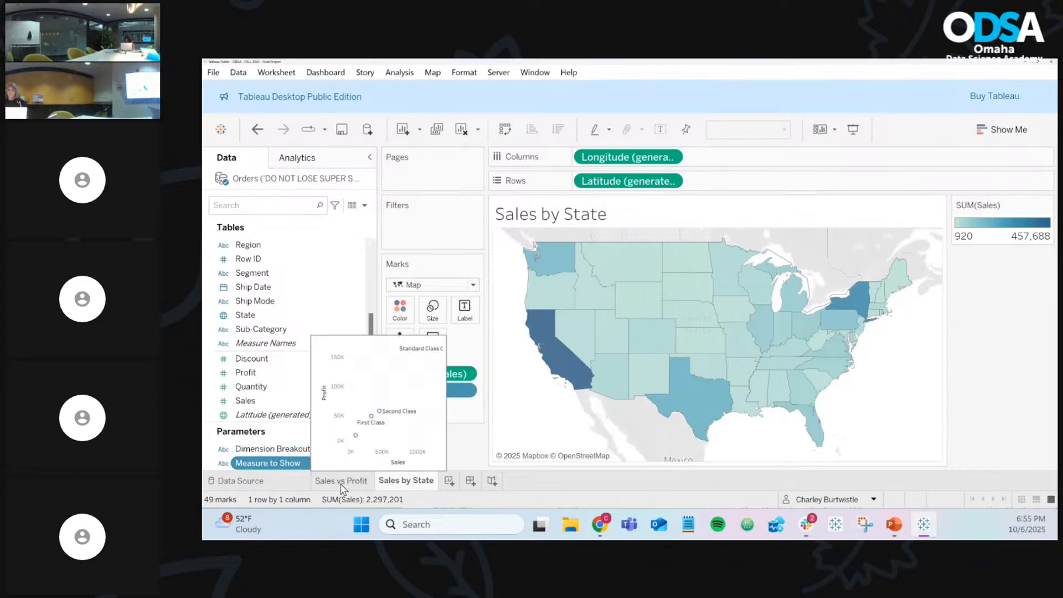
{"action": "mouse_move", "coordinate": [406, 485]}
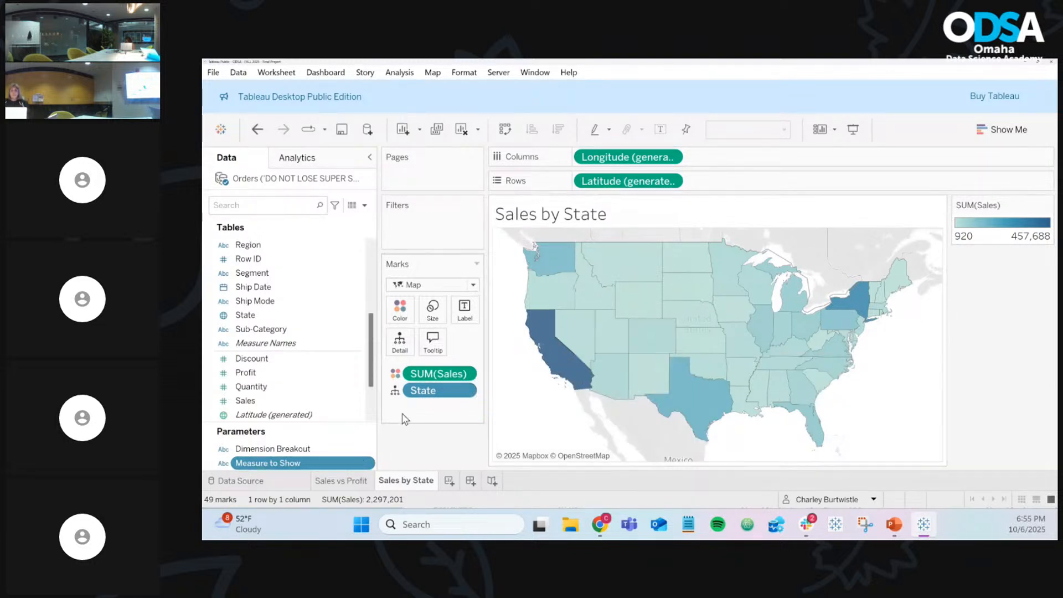
Step: Show the Measure to Show parameter control on the sheet and select Profit
{"action": "left_click", "coordinate": [369, 464]}
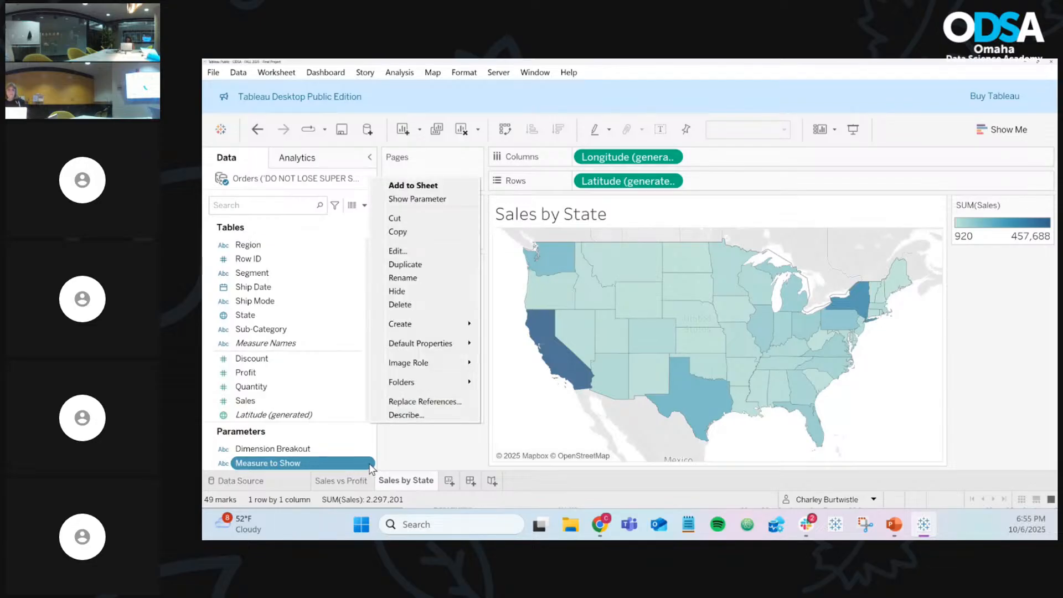
{"action": "left_click", "coordinate": [433, 199]}
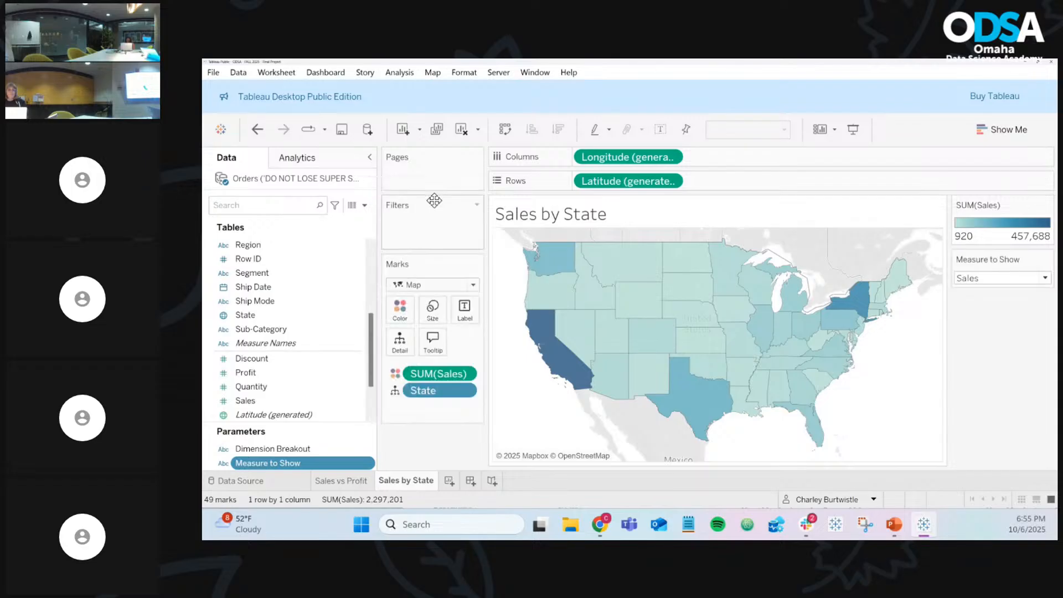
{"action": "left_click", "coordinate": [999, 280]}
{"action": "left_click", "coordinate": [978, 306]}
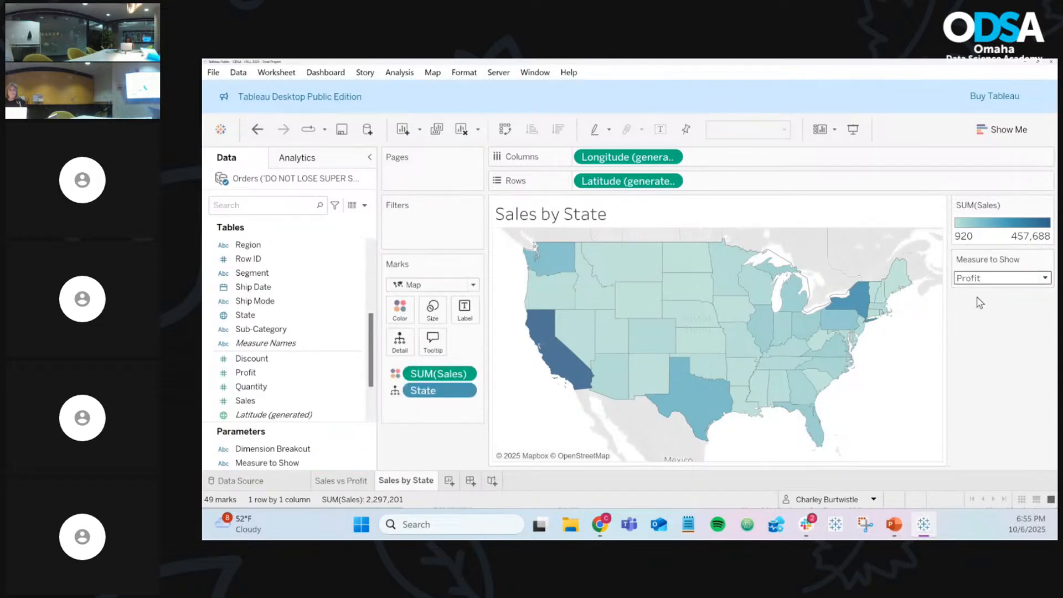
Step: Switch the Measure to Show control between Sales and Profit several times, leaving it on Profit
{"action": "left_click", "coordinate": [980, 280]}
{"action": "left_click", "coordinate": [978, 292]}
{"action": "left_click", "coordinate": [980, 280]}
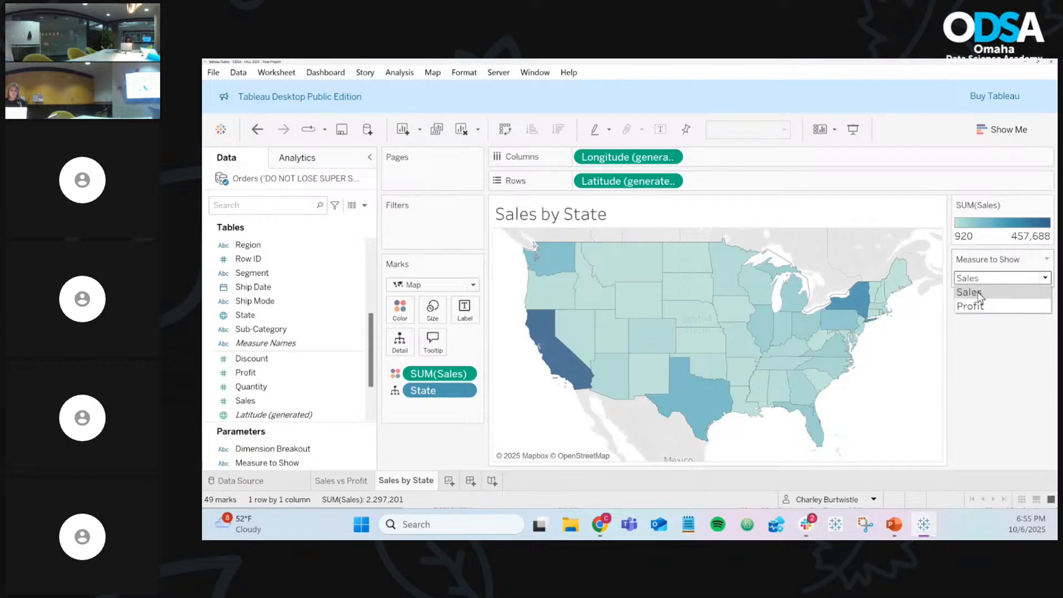
{"action": "left_click", "coordinate": [980, 293]}
{"action": "left_click", "coordinate": [981, 281]}
{"action": "left_click", "coordinate": [979, 305]}
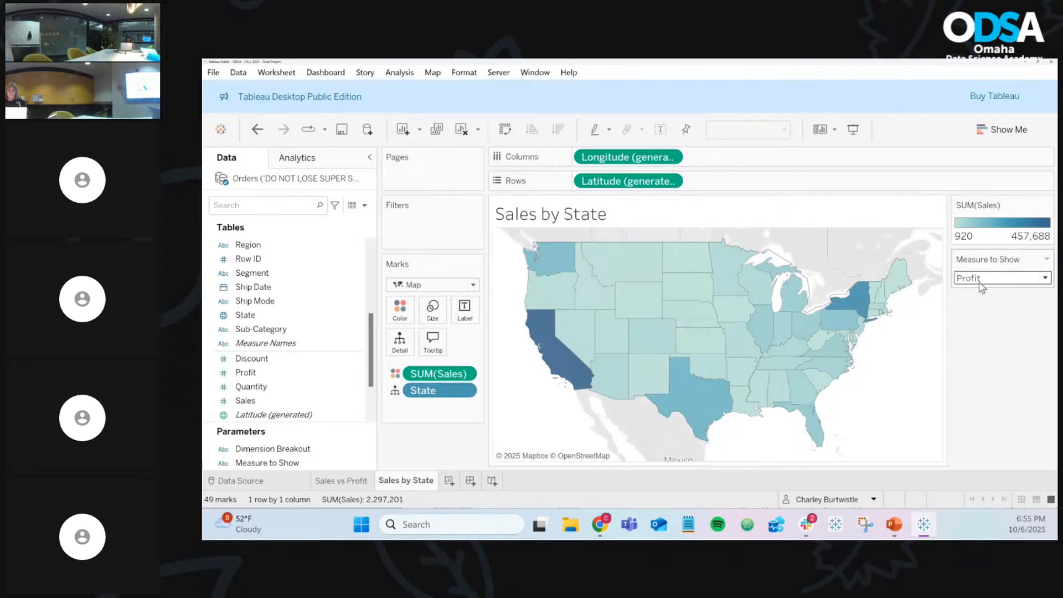
{"action": "left_click", "coordinate": [975, 279]}
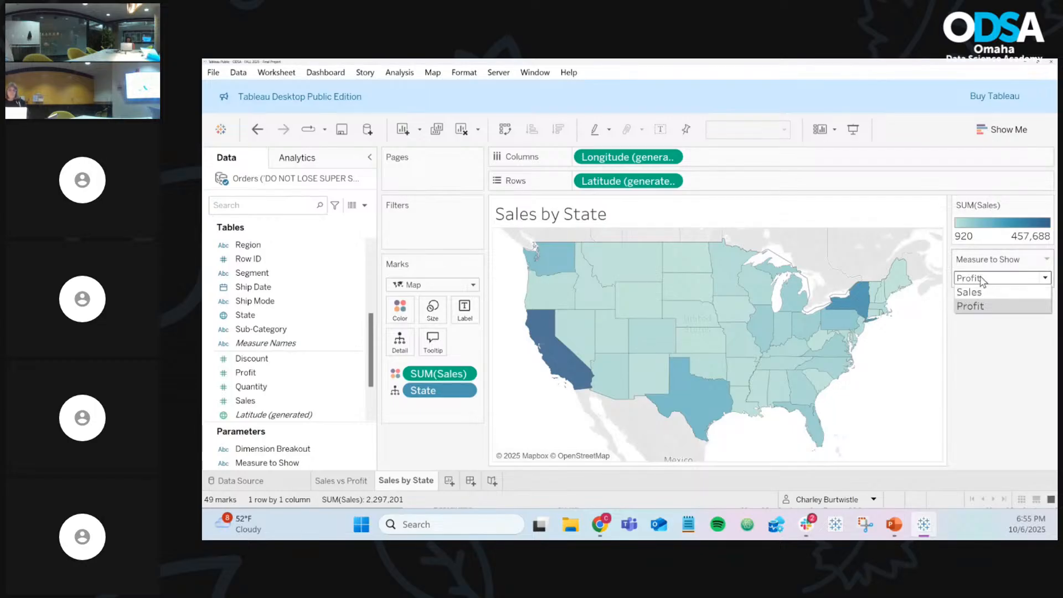
{"action": "left_click", "coordinate": [980, 293]}
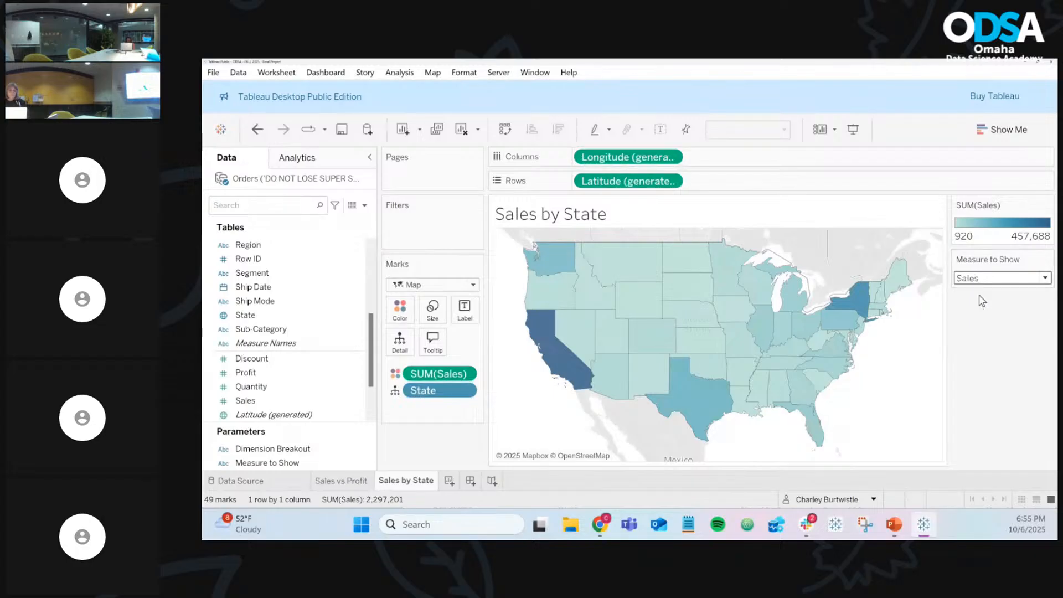
{"action": "left_click", "coordinate": [979, 284]}
{"action": "left_click", "coordinate": [980, 305]}
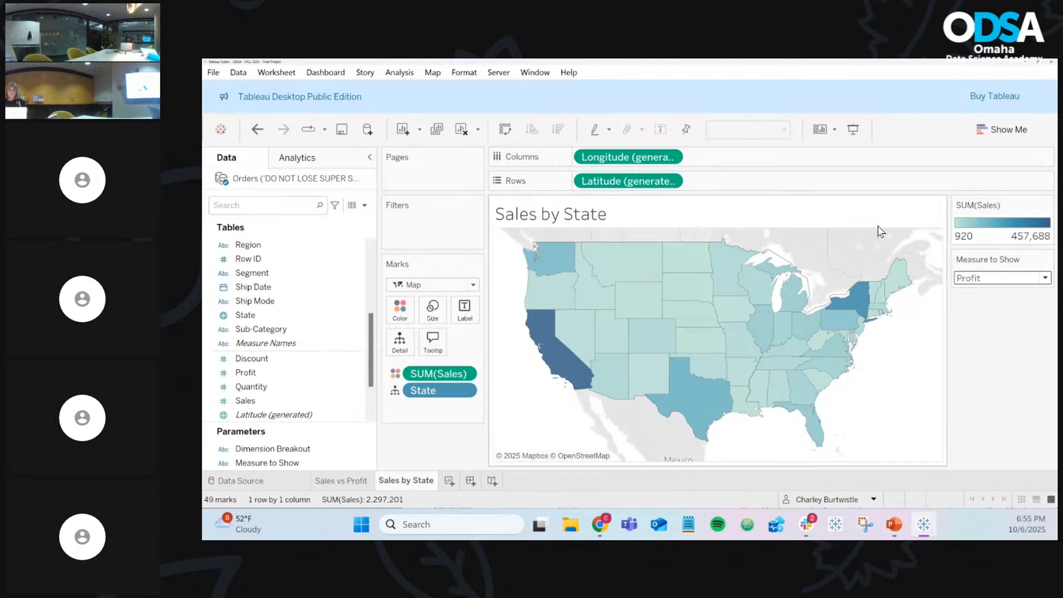
{"action": "scroll", "coordinate": [333, 301], "scroll_direction": "up", "scroll_amount": 5}
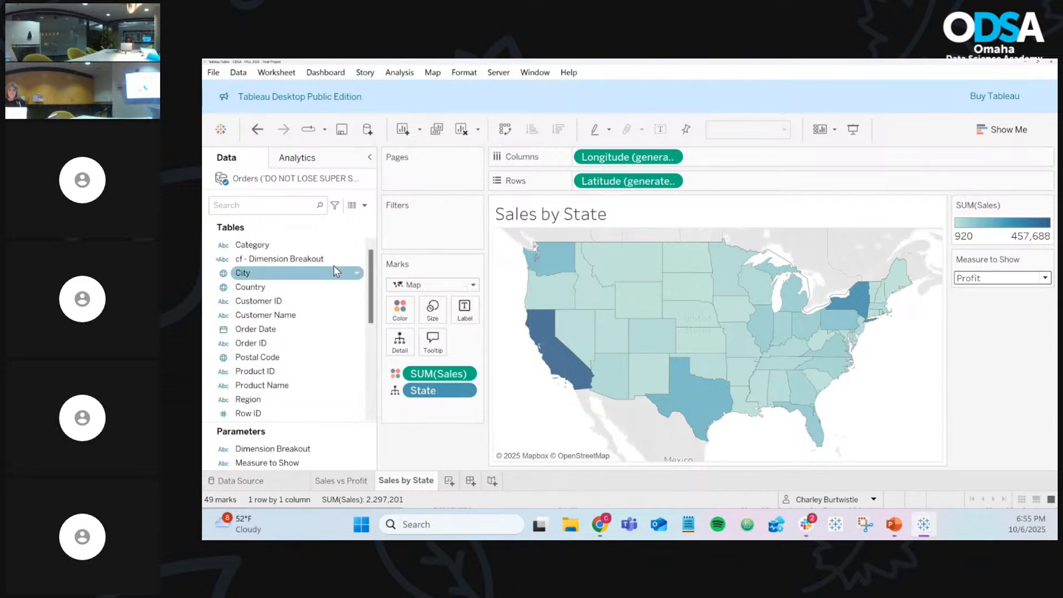
Step: Create a calculated field named 'cf - Measure to Show' and begin its formula with 'IF me'
{"action": "left_click", "coordinate": [365, 206]}
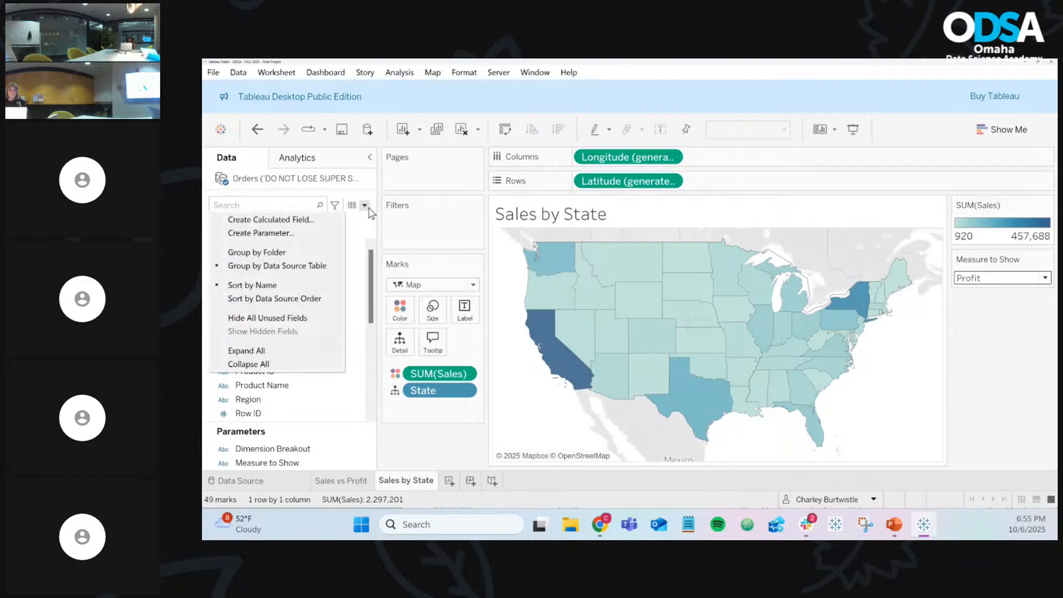
{"action": "left_click", "coordinate": [313, 223]}
{"action": "left_click_drag", "start_coordinate": [556, 301], "coordinate": [647, 285]}
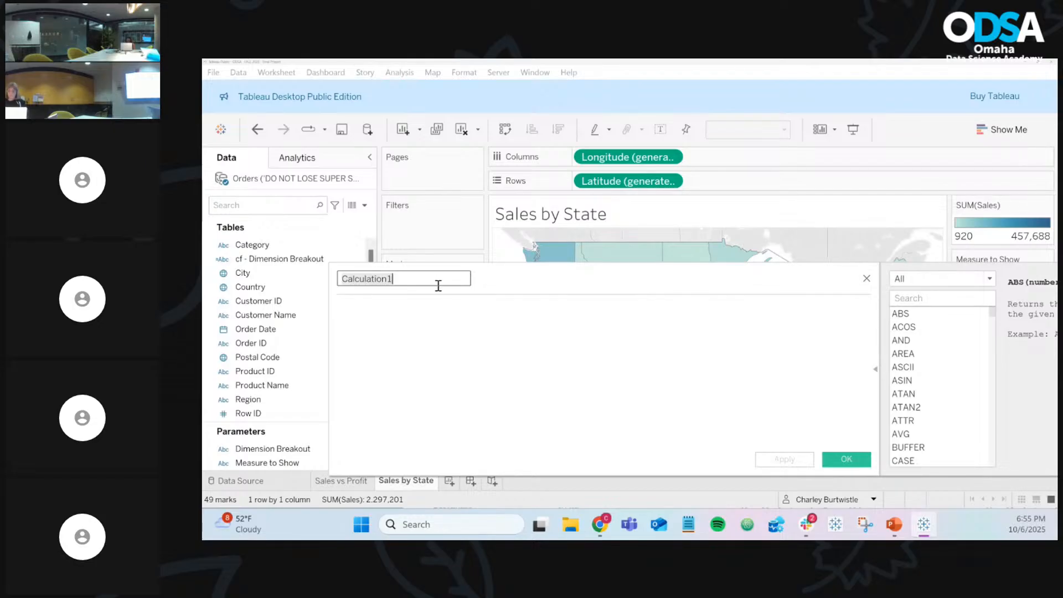
{"action": "type", "text": "cf"}
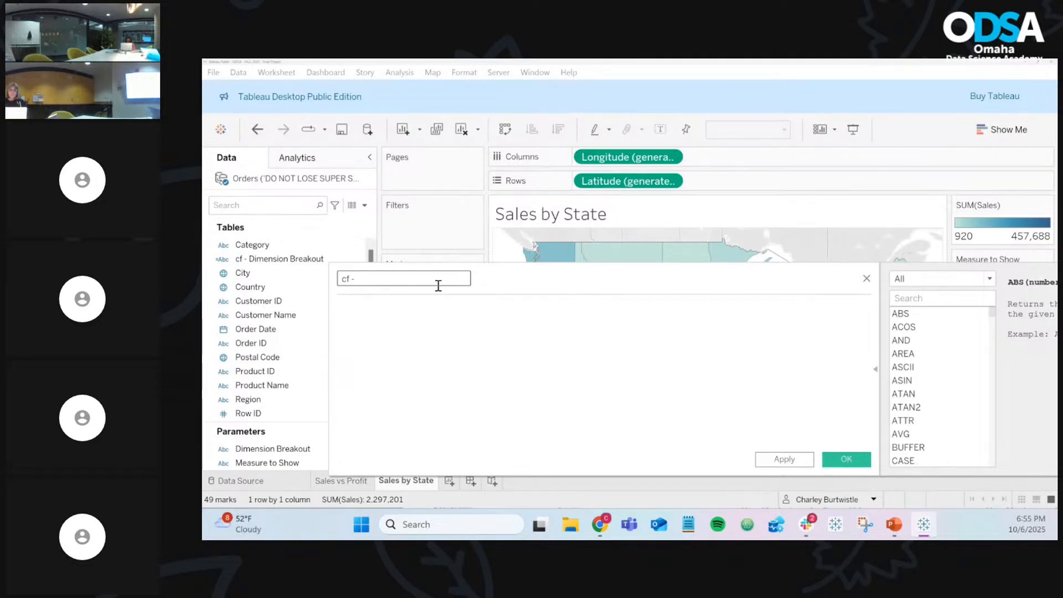
{"action": "type", "text": "- Measure to Show"}
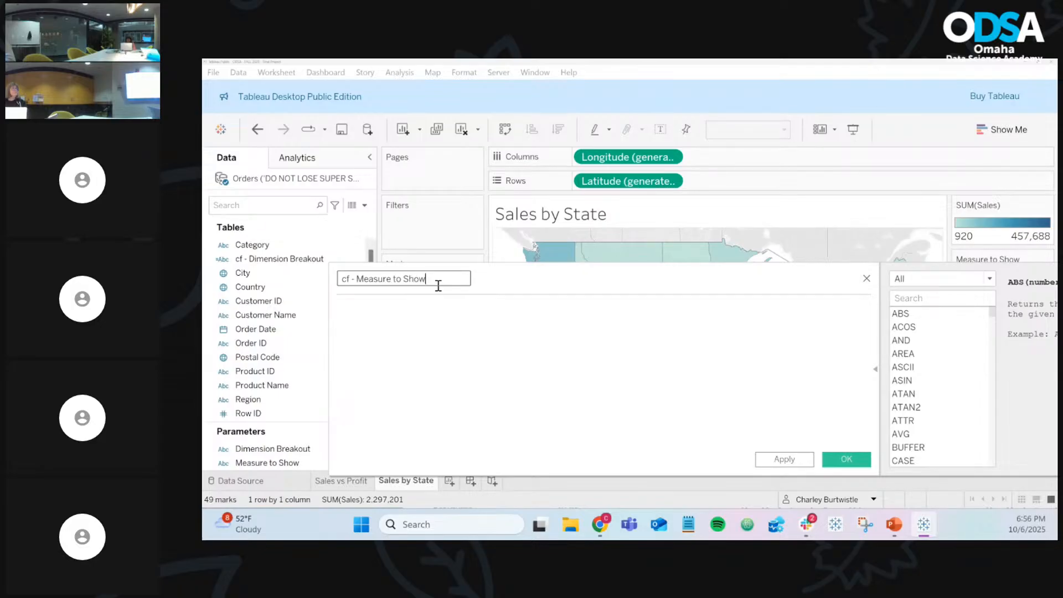
{"action": "left_click", "coordinate": [457, 308]}
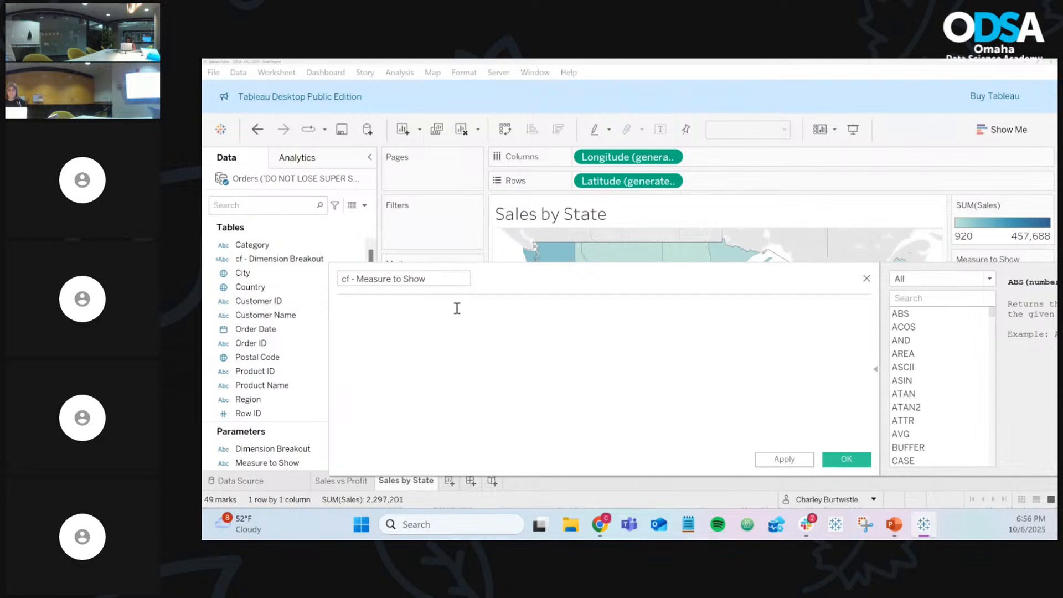
{"action": "type", "text": "IF"}
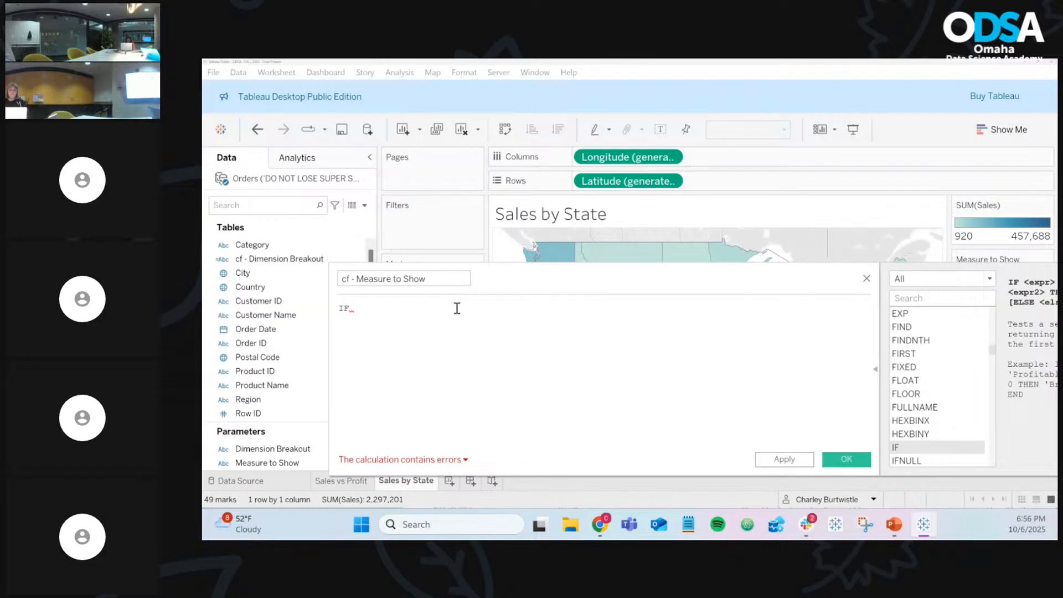
{"action": "type", "text": " mea"}
Step: Begin the formula with IF [Measure to Show] = and set the parameter's value to Sales
{"action": "key", "text": "Return"}
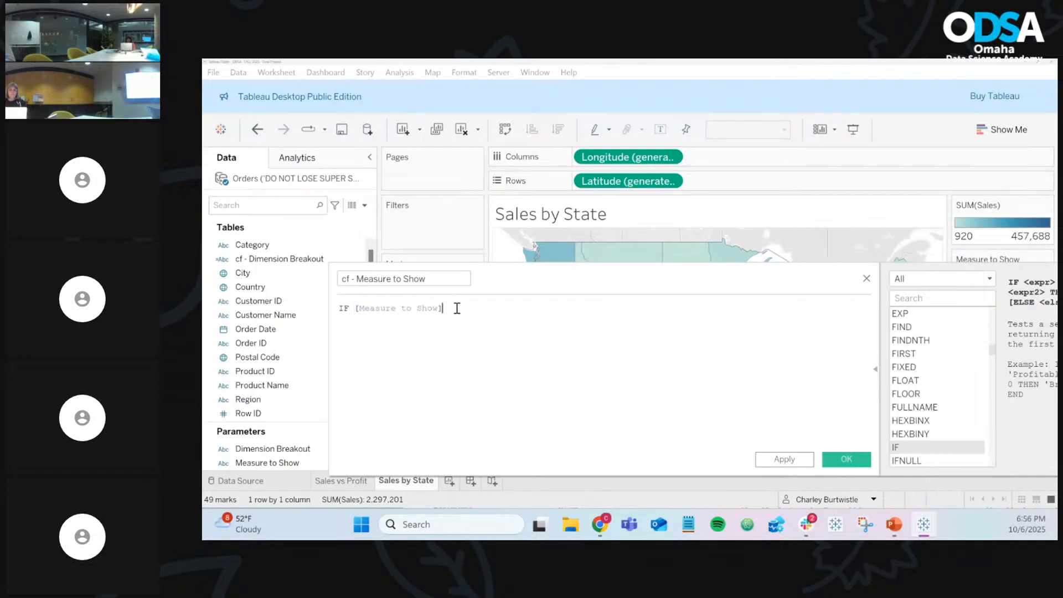
{"action": "scroll", "coordinate": [457, 309], "scroll_direction": "up", "scroll_amount": 4}
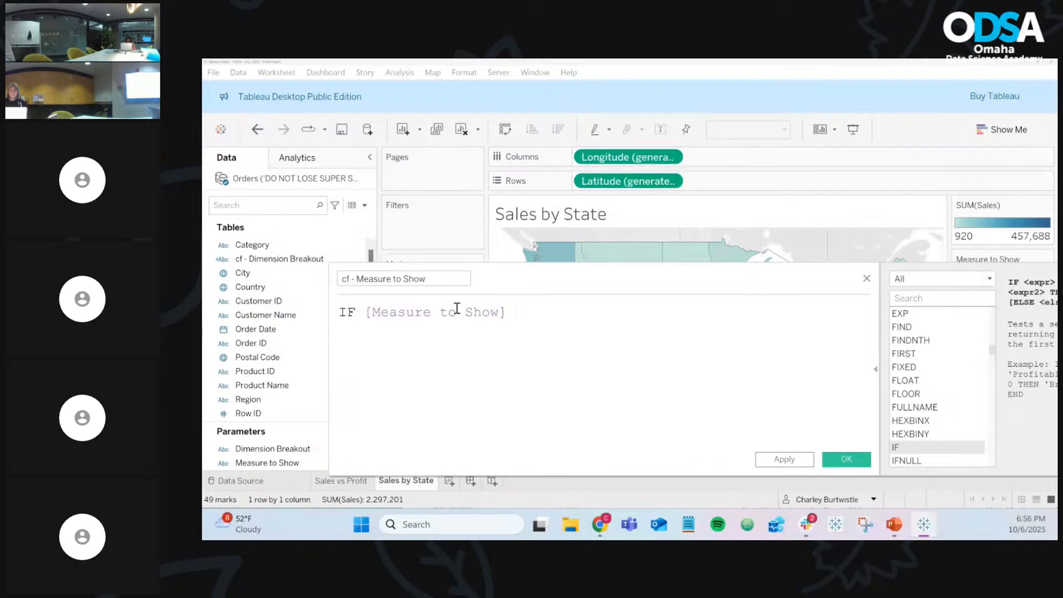
{"action": "type", "text": "="}
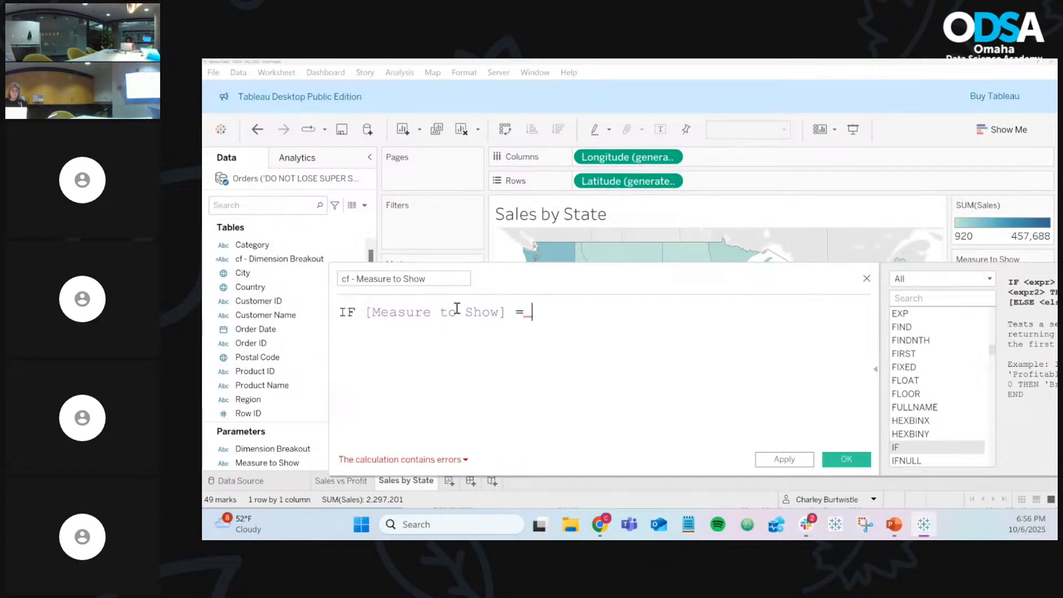
{"action": "left_click", "coordinate": [875, 369]}
{"action": "left_click", "coordinate": [992, 278]}
{"action": "left_click", "coordinate": [970, 289]}
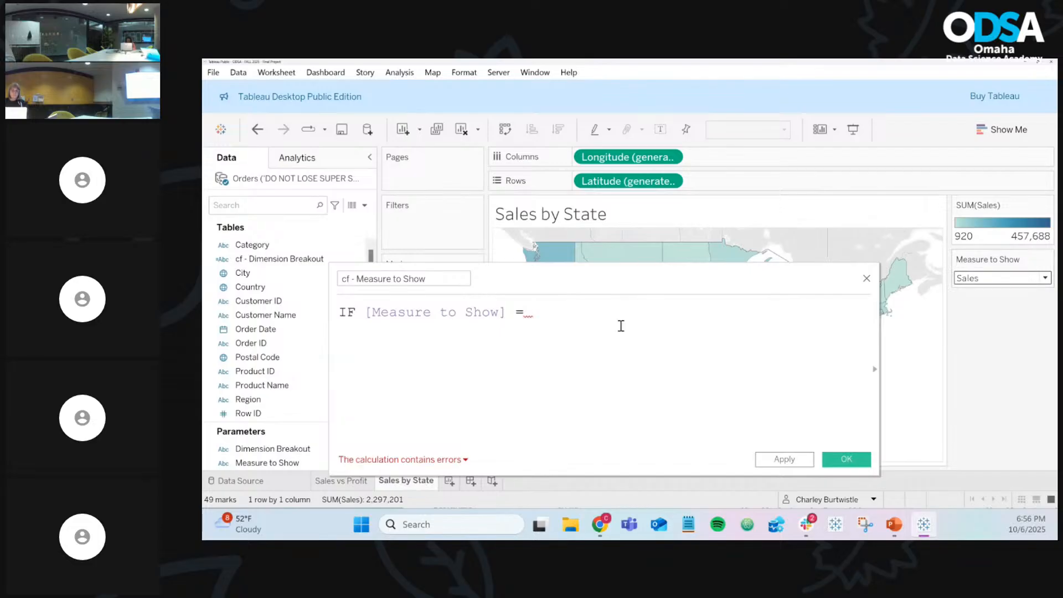
{"action": "left_click", "coordinate": [583, 315]}
Step: Complete the first branch as 'Sales' THEN [Sales]
{"action": "type", "text": "'Sales'"}
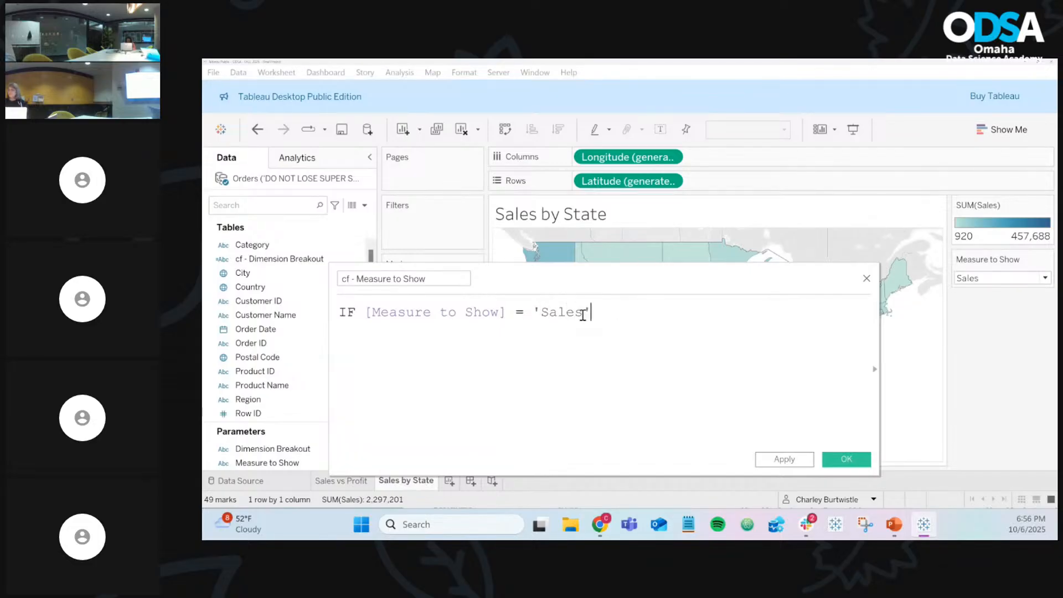
{"action": "type", "text": "then"}
{"action": "key", "text": "BackSpace"}
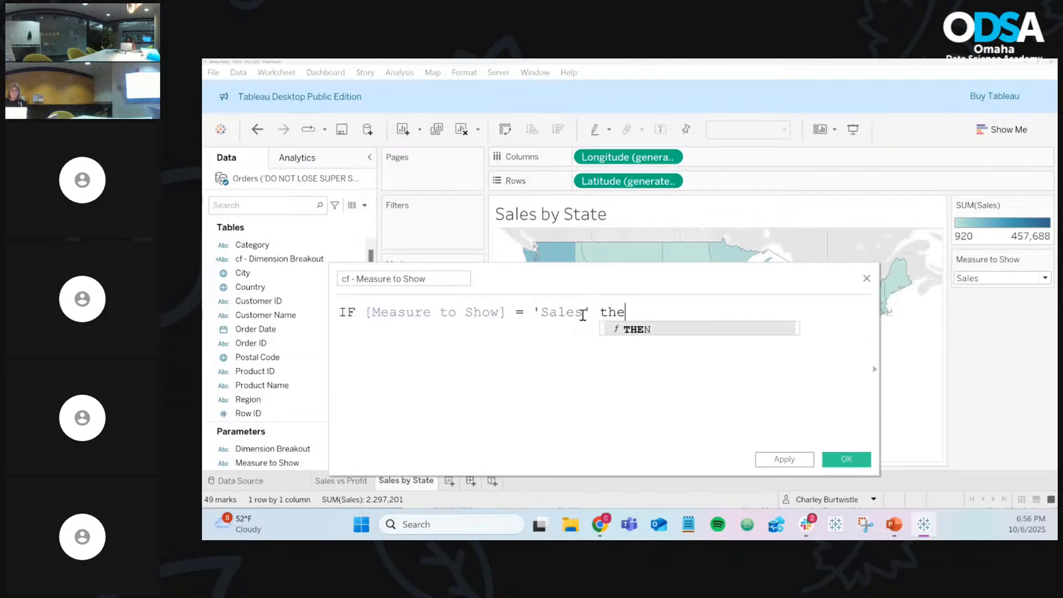
{"action": "key", "text": "Return"}
{"action": "type", "text": "sal"}
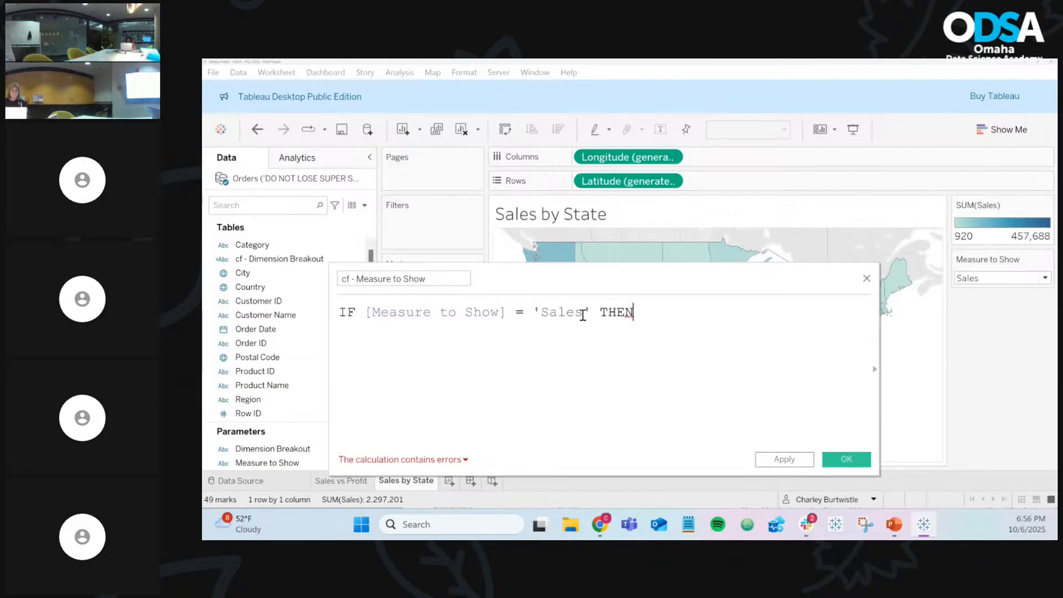
{"action": "key", "text": "Return"}
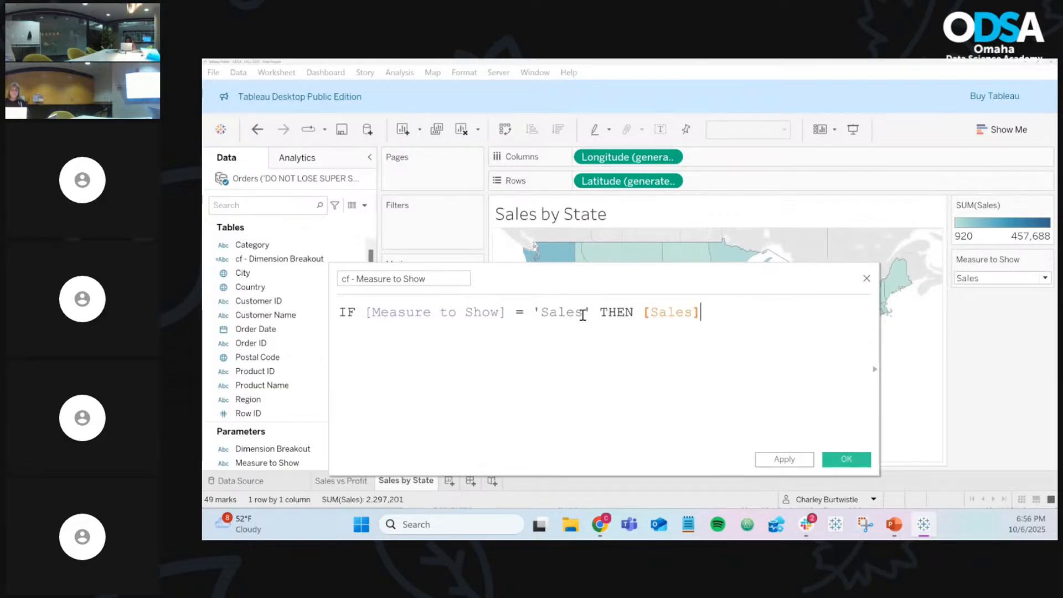
{"action": "key", "text": "Return"}
Step: Add ELSEIF [Measure to Show] = on a new line and set the parameter to Profit
{"action": "type", "text": "else"}
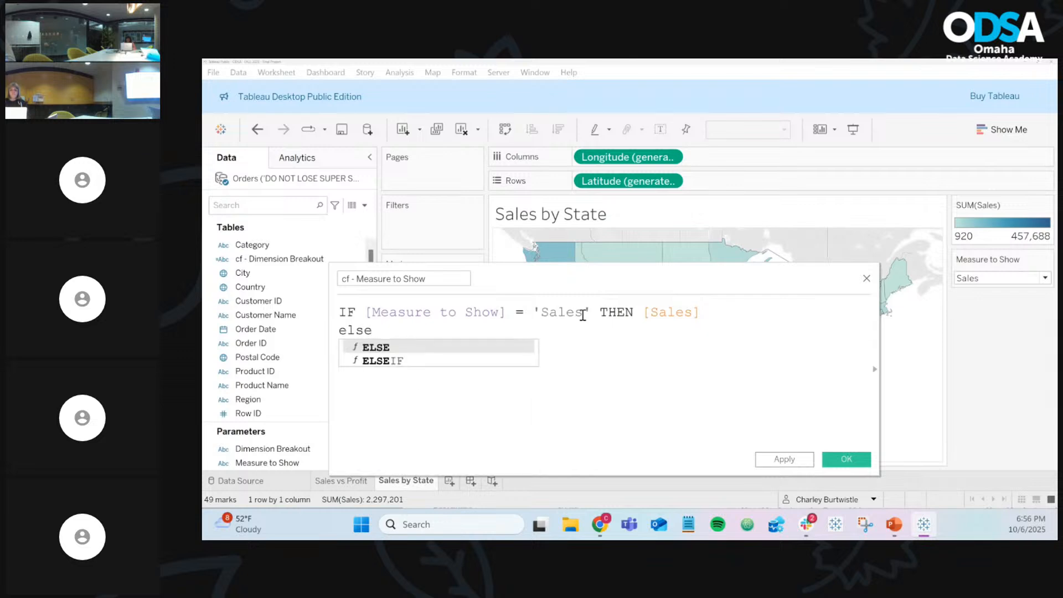
{"action": "key", "text": "Escape"}
{"action": "type", "text": "if mea"}
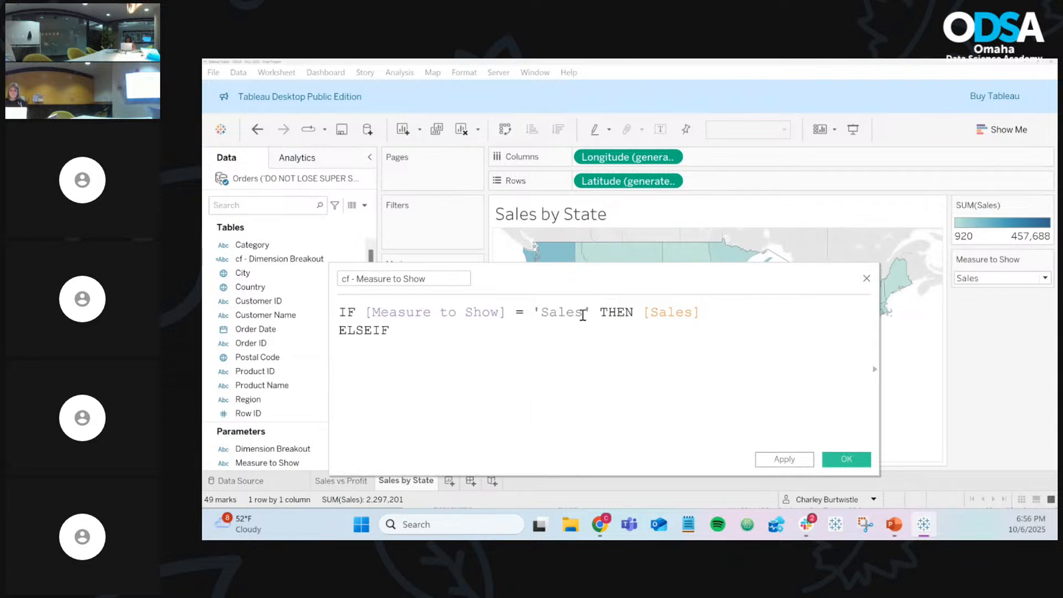
{"action": "key", "text": "Return"}
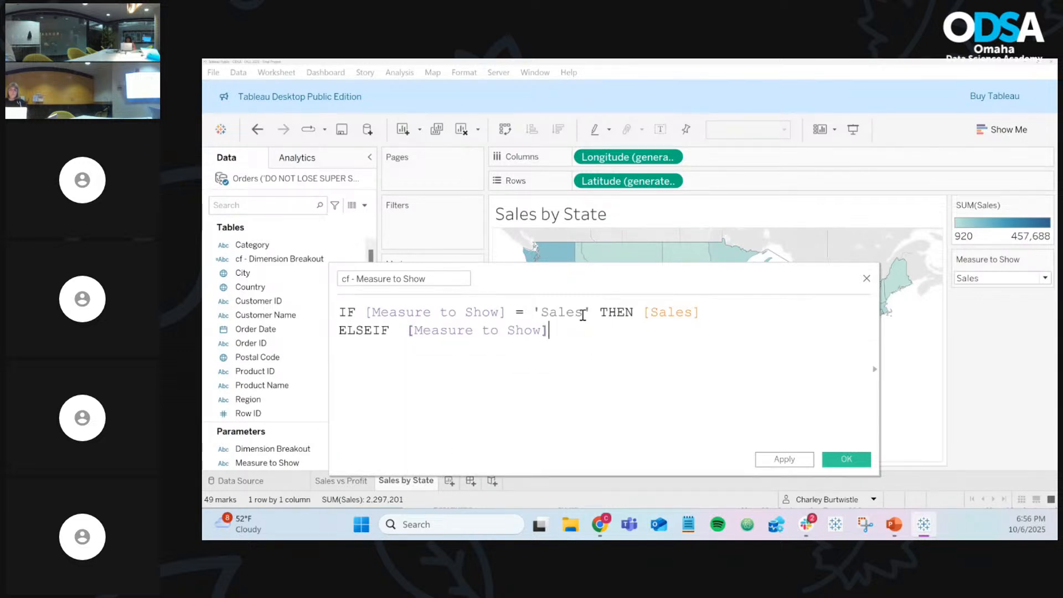
{"action": "type", "text": "="}
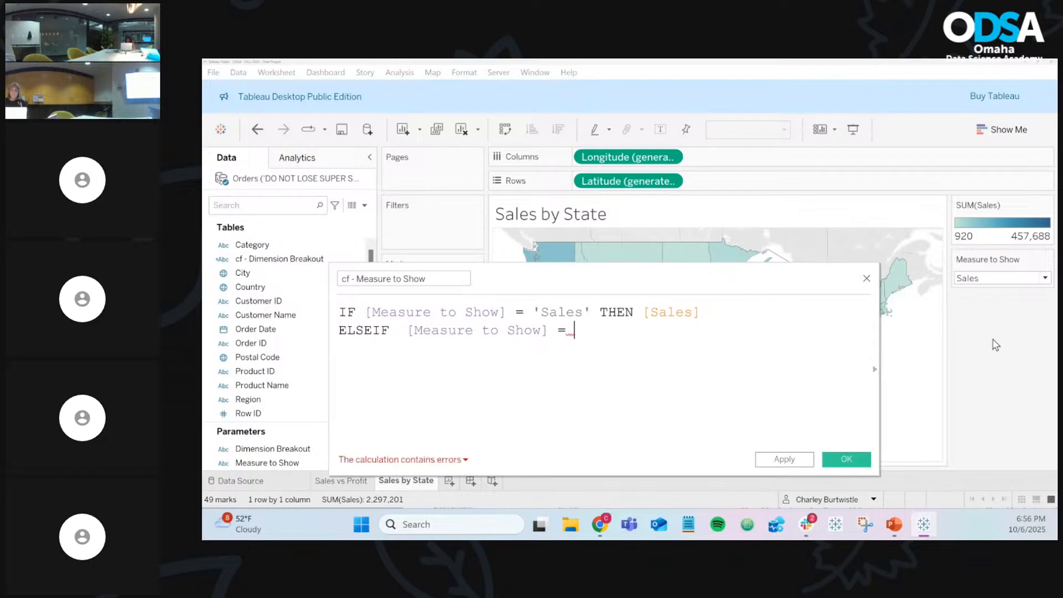
{"action": "left_click", "coordinate": [992, 278]}
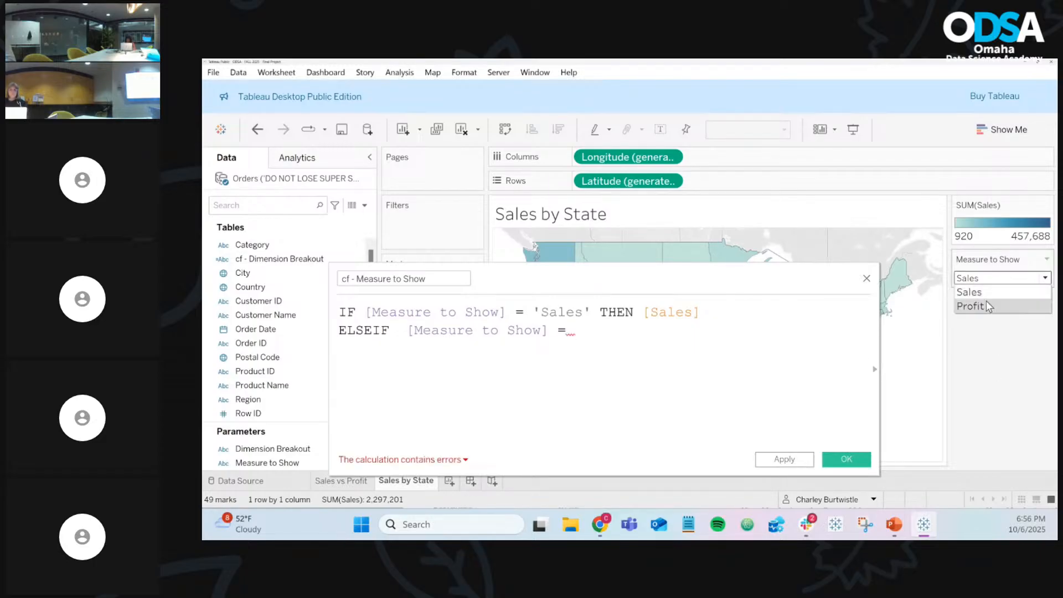
{"action": "left_click", "coordinate": [986, 304]}
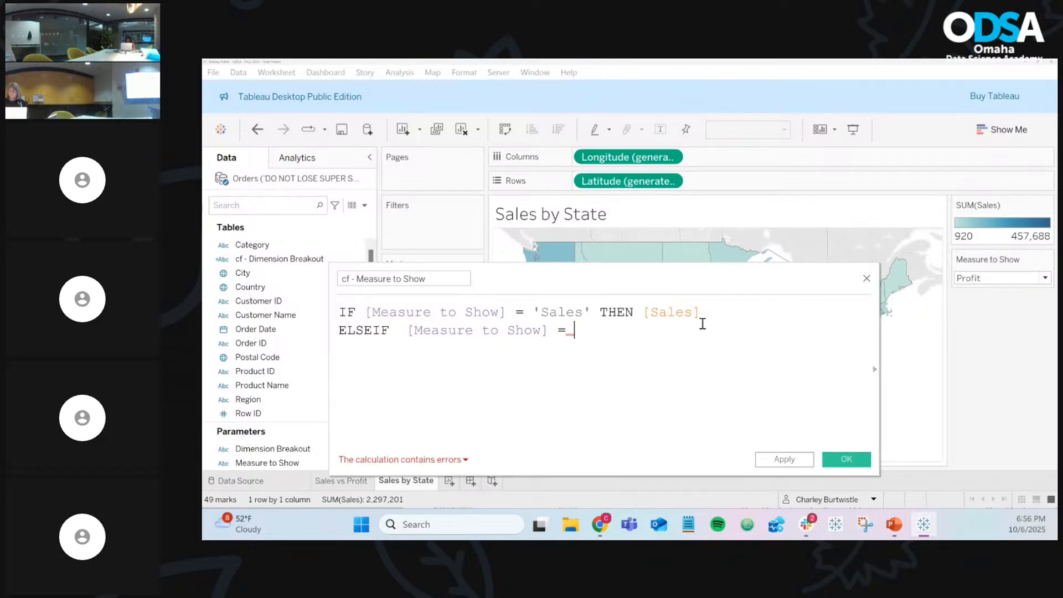
Step: Finish with 'Profit' THEN [Profit] and close the calculation with END
{"action": "type", "text": "'Profit"}
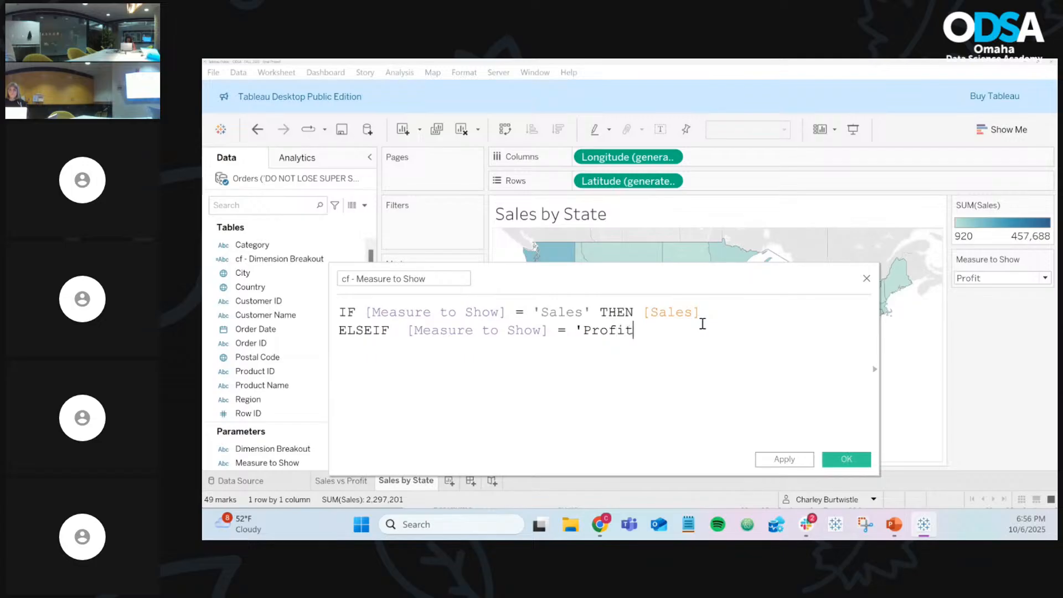
{"action": "type", "text": "' THEN"}
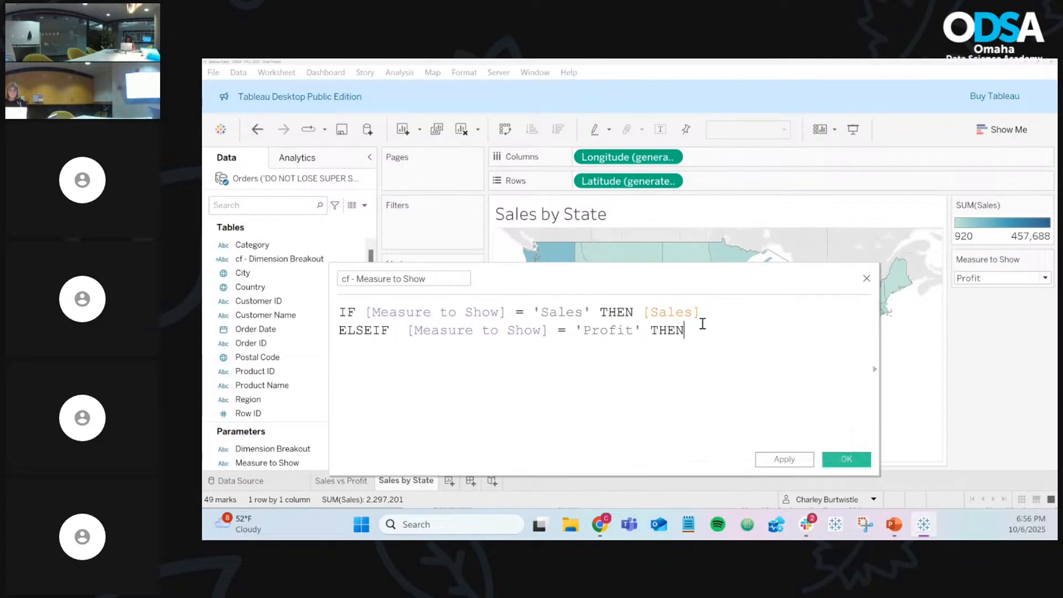
{"action": "type", "text": " pro"}
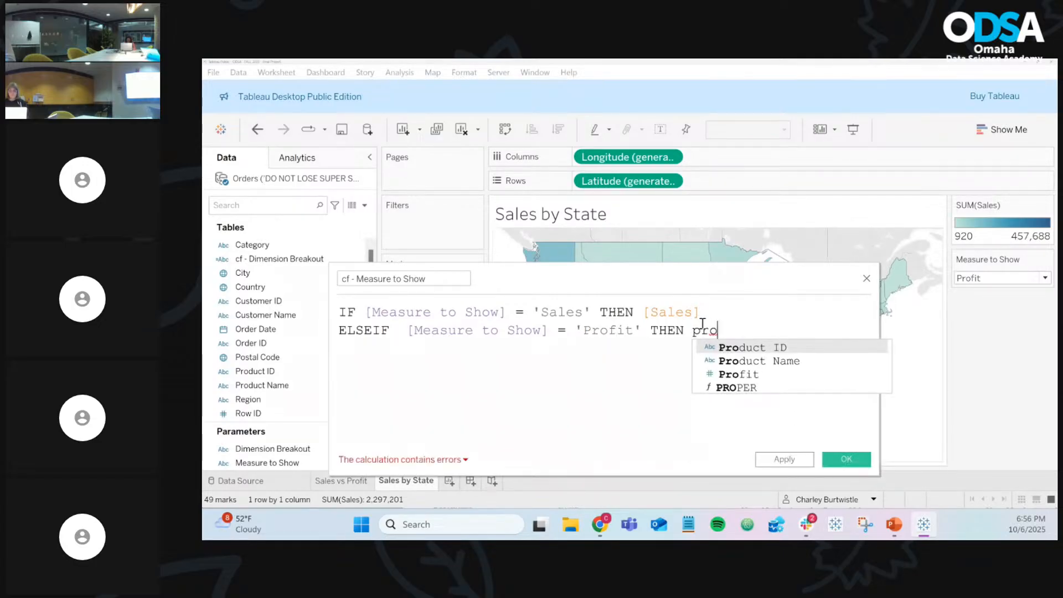
{"action": "key", "text": "Down"}
{"action": "key", "text": "Down"}
{"action": "key", "text": "Return"}
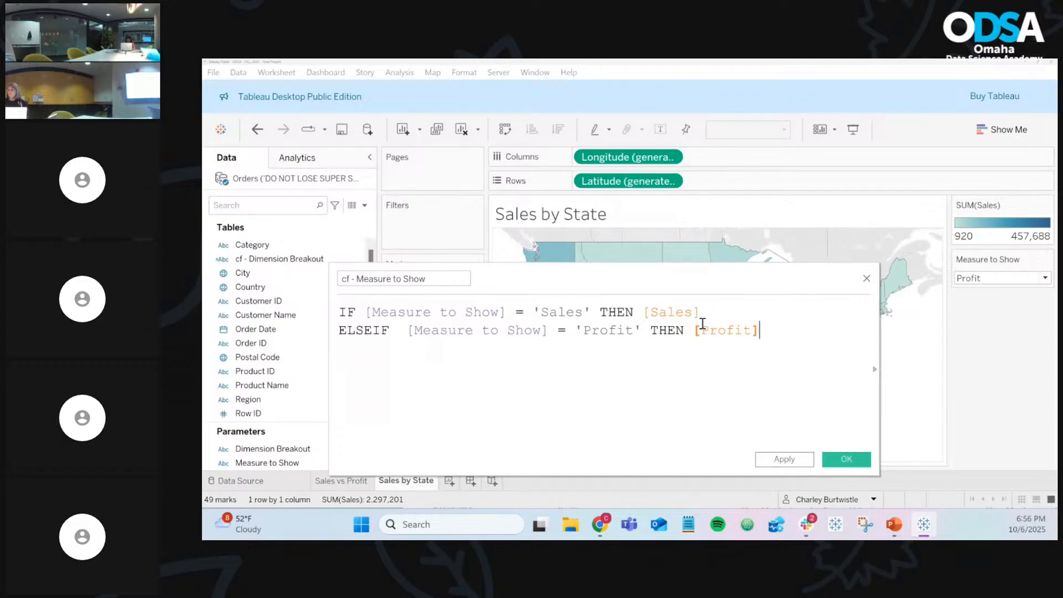
{"action": "key", "text": "Return"}
{"action": "type", "text": "END"}
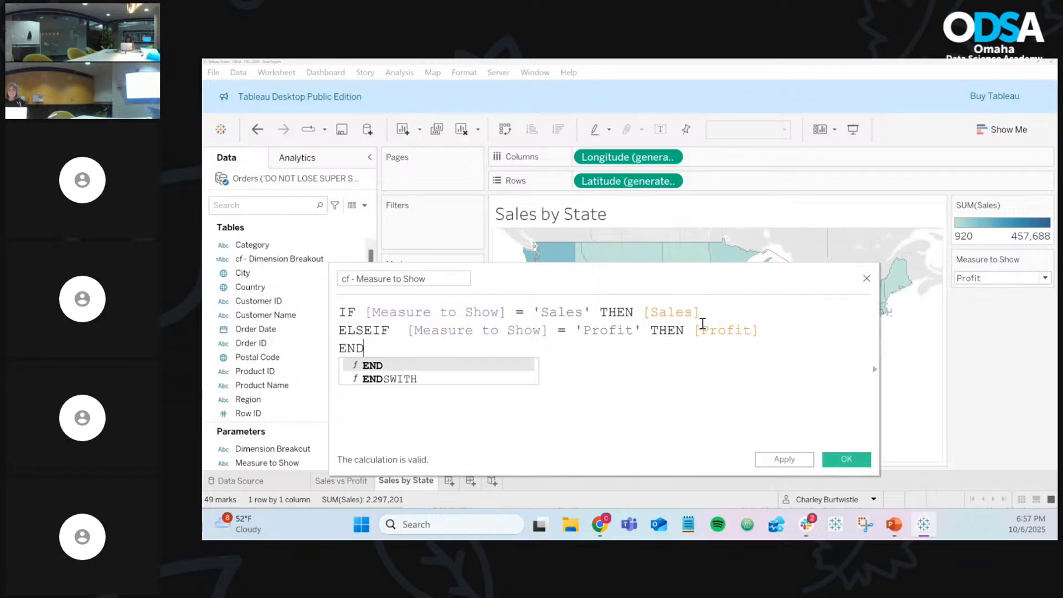
{"action": "scroll", "coordinate": [703, 324], "scroll_direction": "up", "scroll_amount": 2}
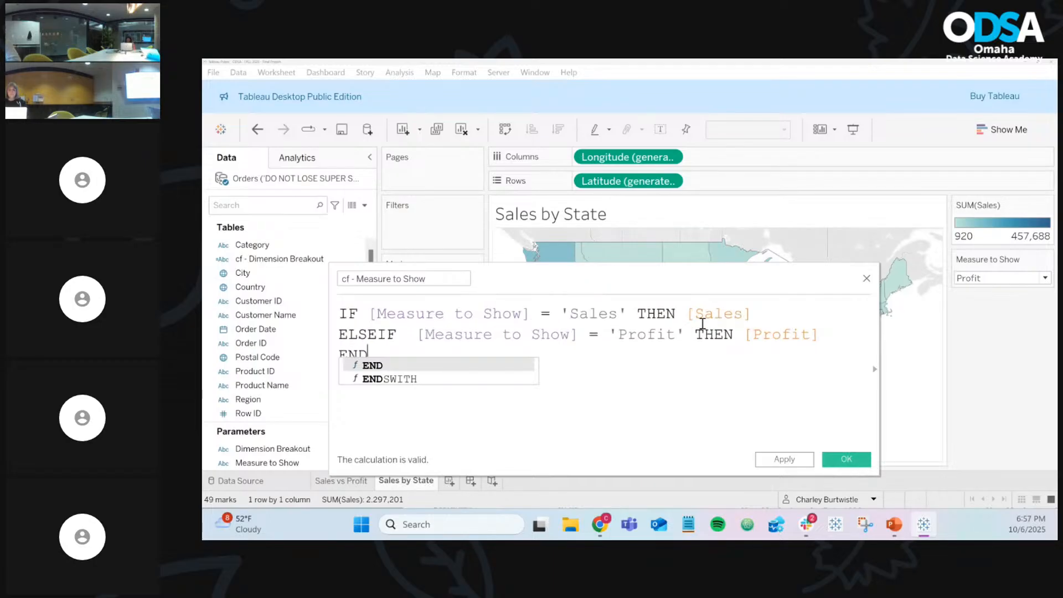
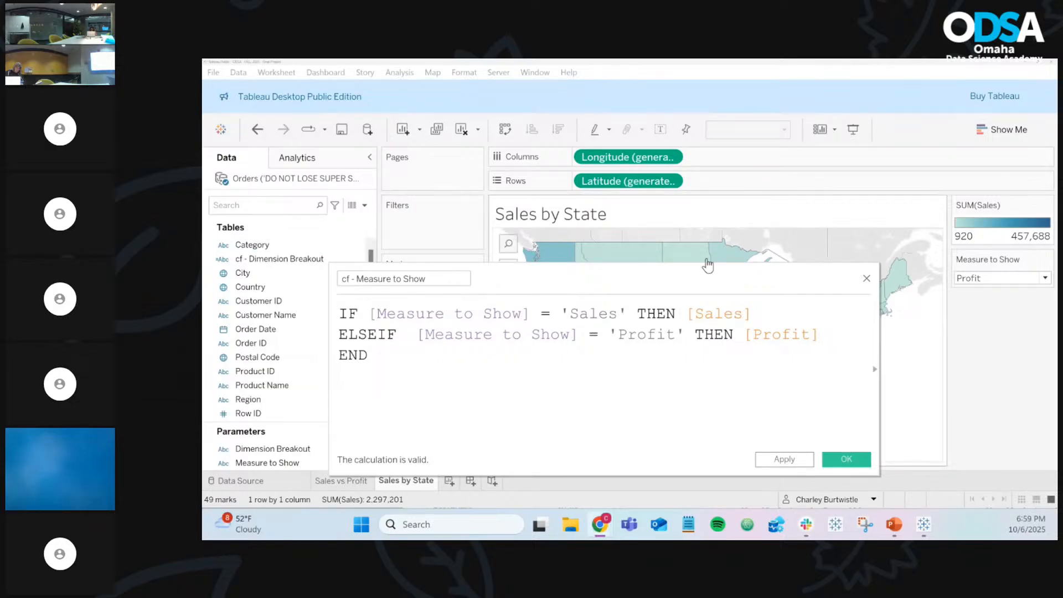
Step: Save the IF/ELSEIF formula as the cf - Measure to Show calculated field
{"action": "left_click", "coordinate": [861, 461]}
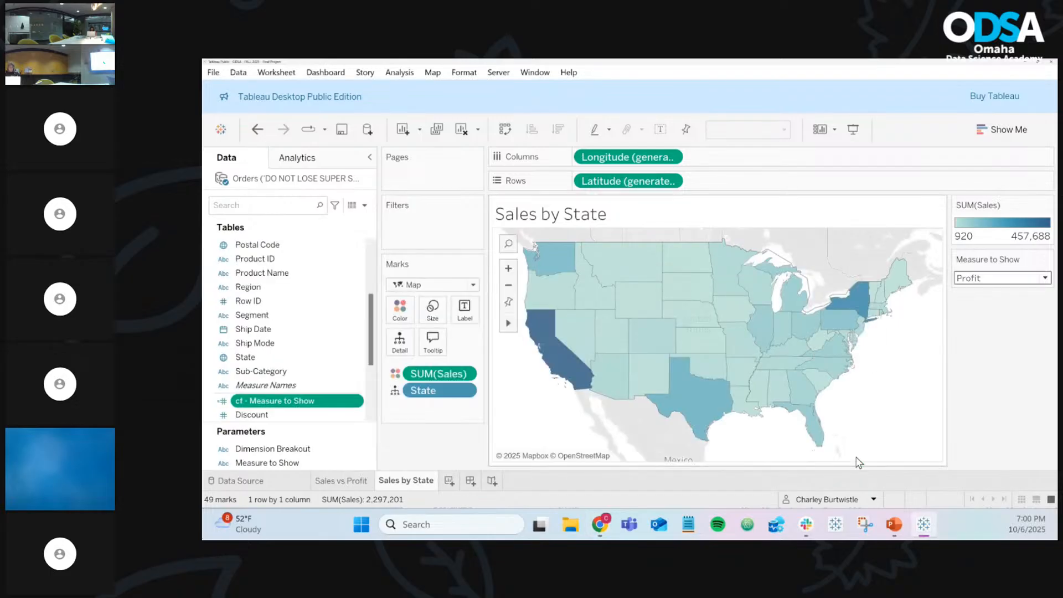
Step: Replace SUM(Sales) on the map's Color with the cf - Measure to Show field
{"action": "scroll", "coordinate": [277, 373], "scroll_direction": "down", "scroll_amount": 3}
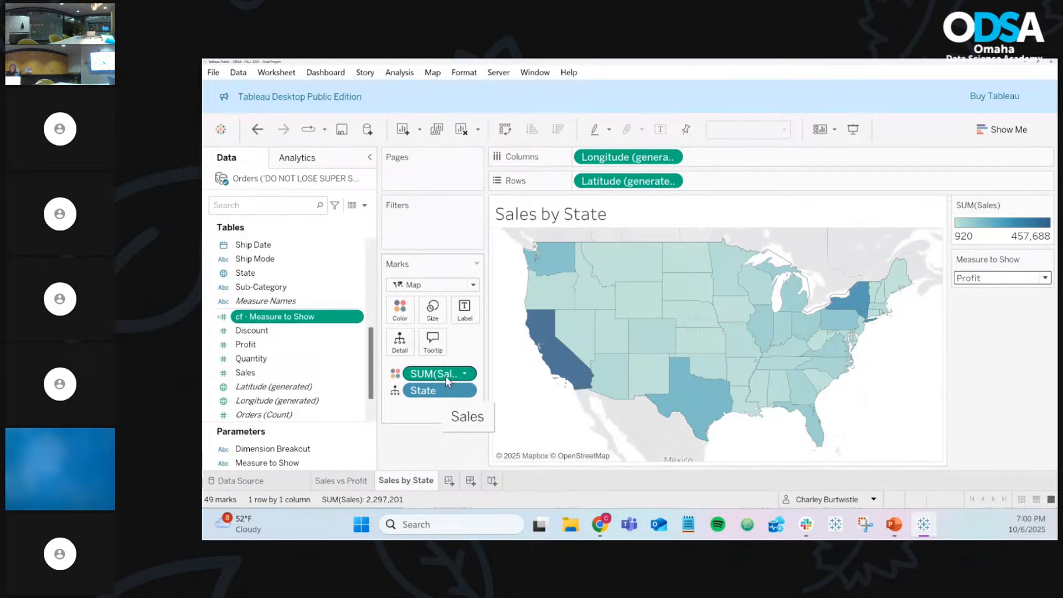
{"action": "left_click_drag", "start_coordinate": [446, 374], "coordinate": [441, 440]}
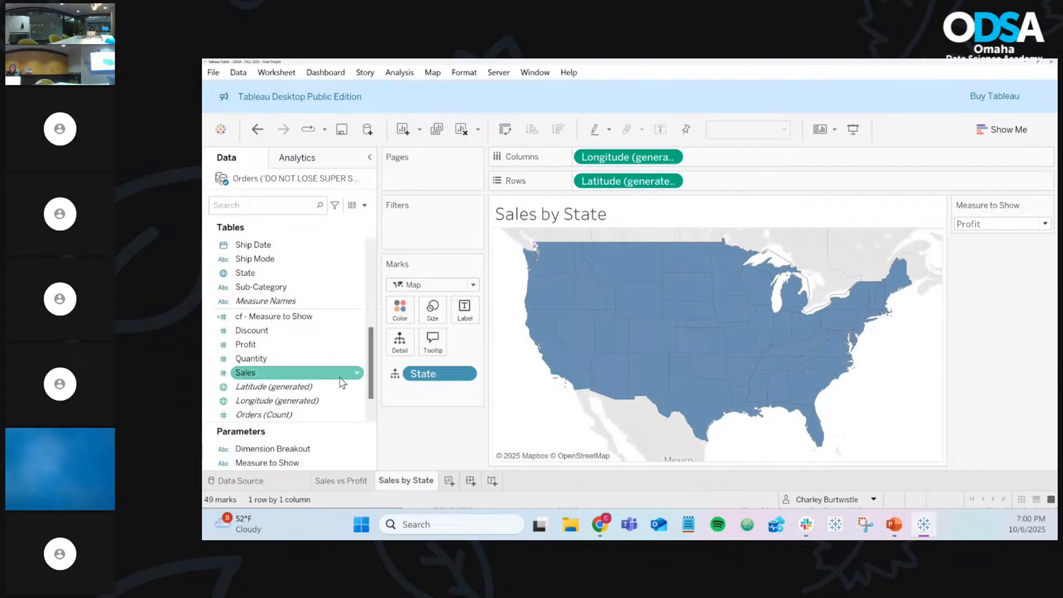
{"action": "left_click_drag", "start_coordinate": [268, 325], "coordinate": [399, 317]}
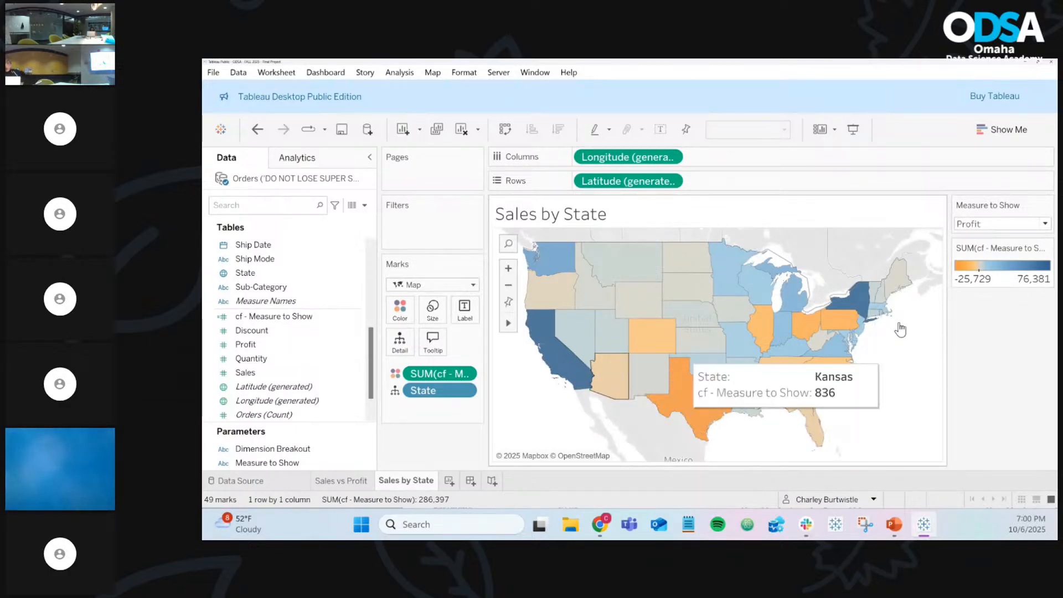
{"action": "left_click", "coordinate": [984, 228]}
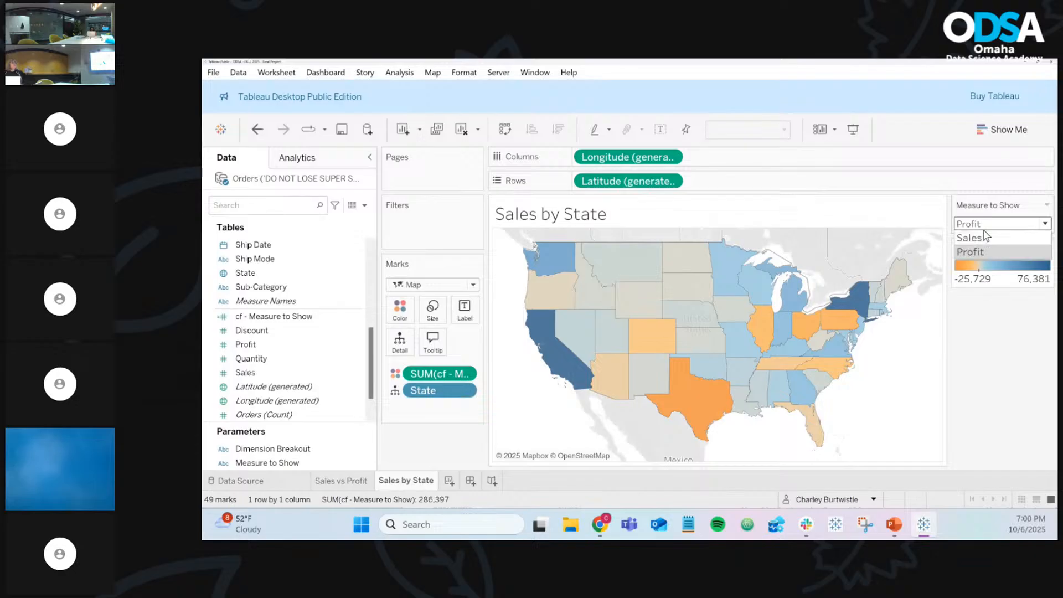
{"action": "left_click", "coordinate": [984, 239]}
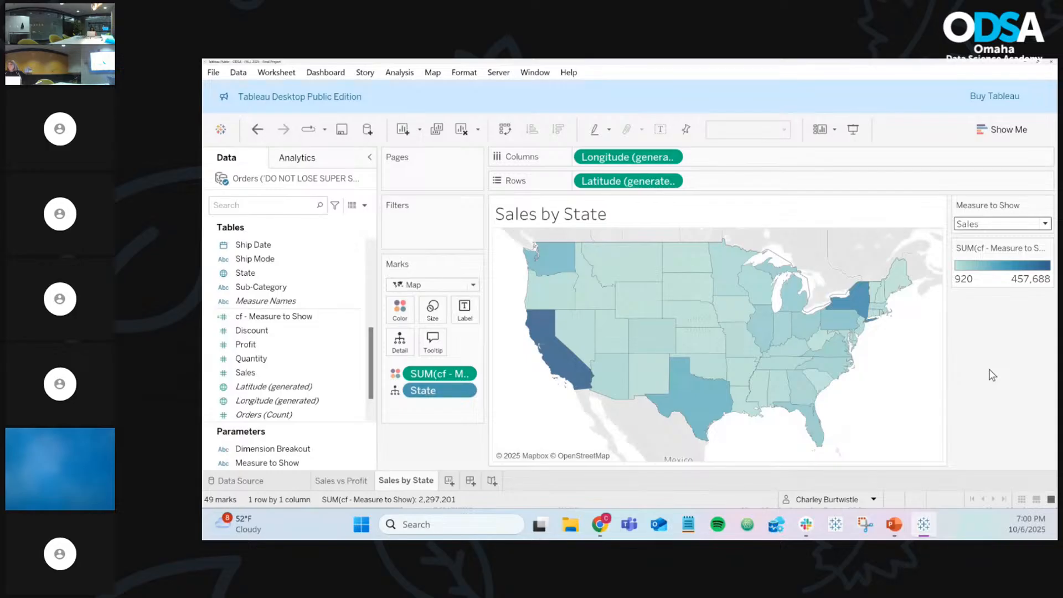
{"action": "mouse_move", "coordinate": [705, 334]}
{"action": "left_click", "coordinate": [978, 227]}
{"action": "left_click", "coordinate": [974, 252]}
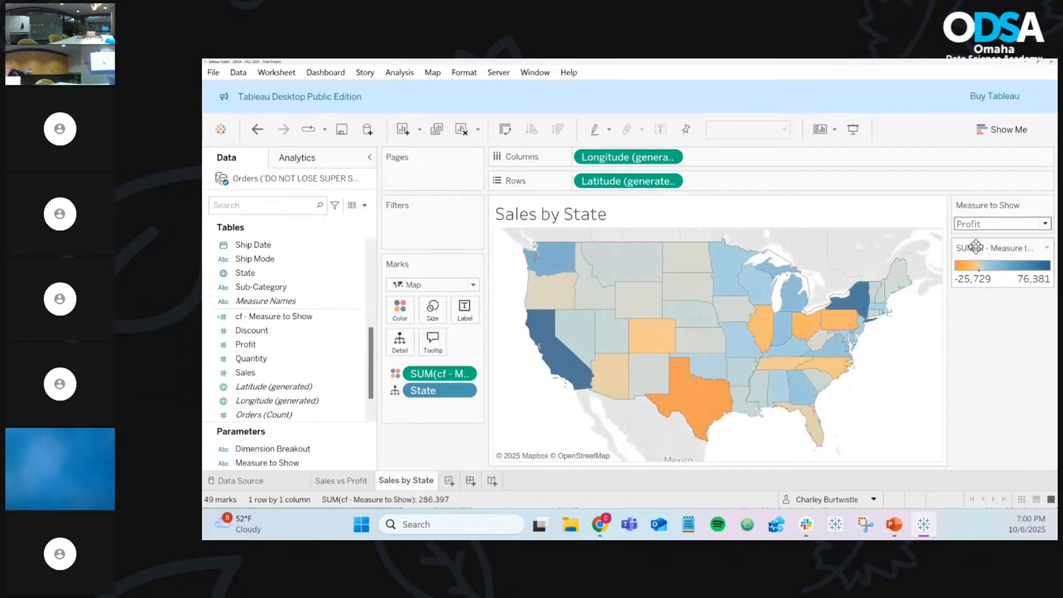
{"action": "left_click", "coordinate": [975, 223]}
{"action": "left_click", "coordinate": [973, 237]}
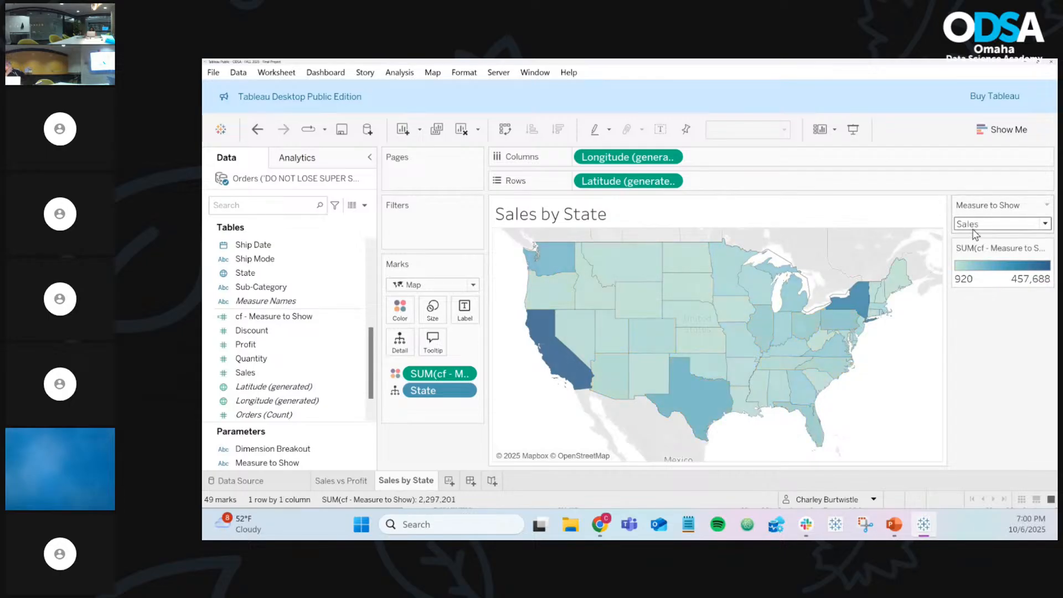
{"action": "left_click", "coordinate": [973, 226]}
{"action": "left_click", "coordinate": [974, 238]}
{"action": "left_click", "coordinate": [974, 224]}
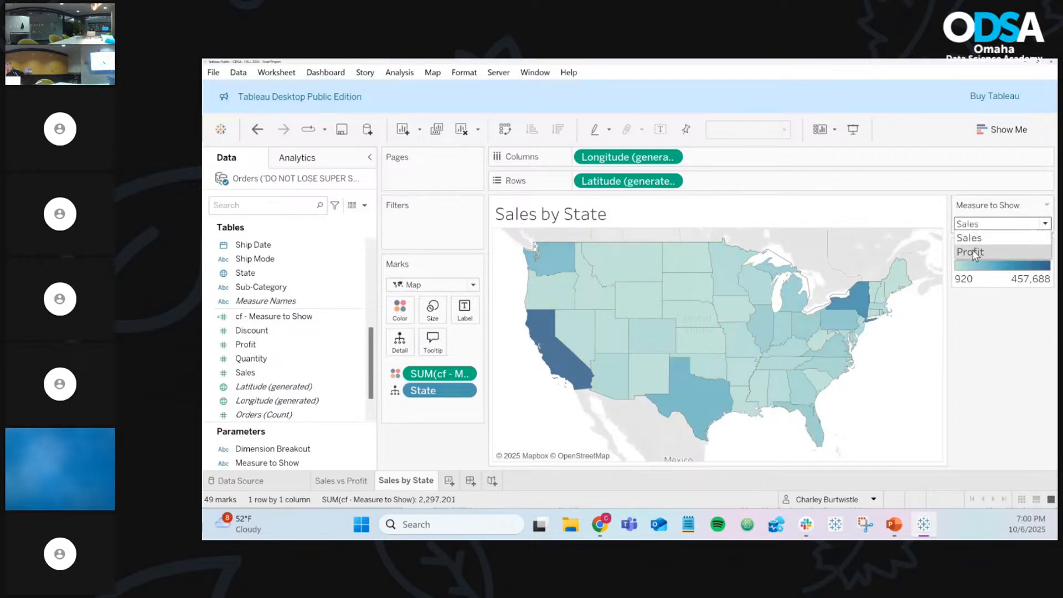
{"action": "left_click", "coordinate": [974, 252]}
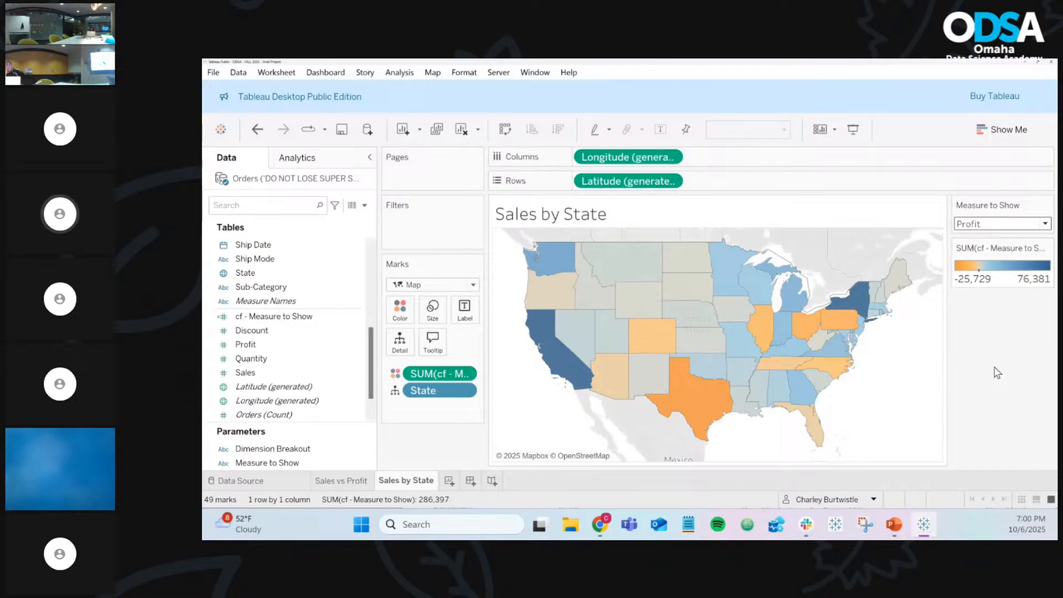
{"action": "left_click", "coordinate": [301, 449]}
{"action": "left_click", "coordinate": [280, 463]}
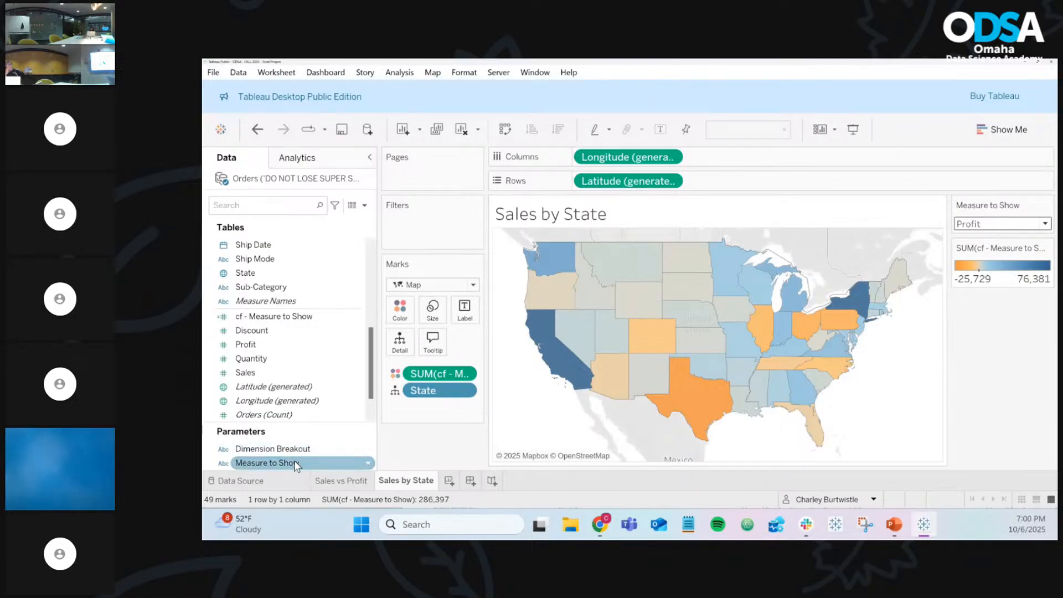
{"action": "left_click", "coordinate": [367, 464]}
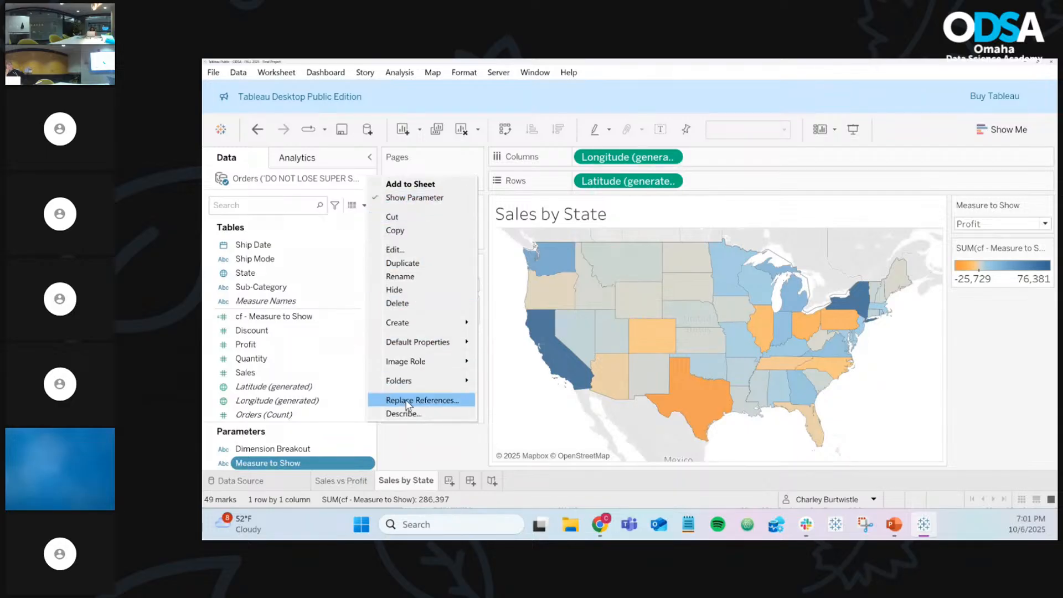
{"action": "left_click", "coordinate": [437, 462]}
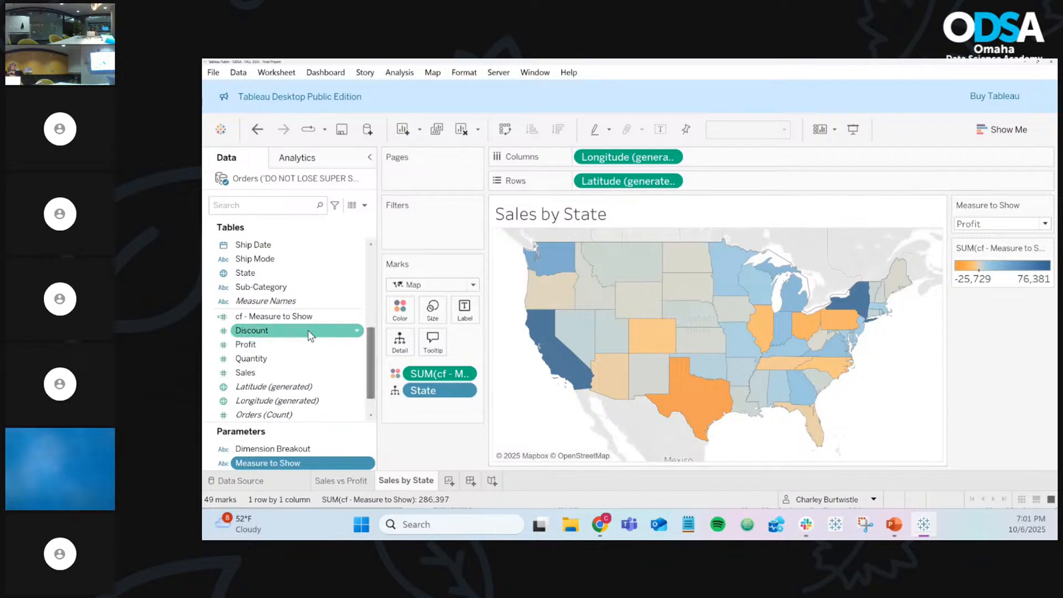
{"action": "left_click", "coordinate": [273, 318]}
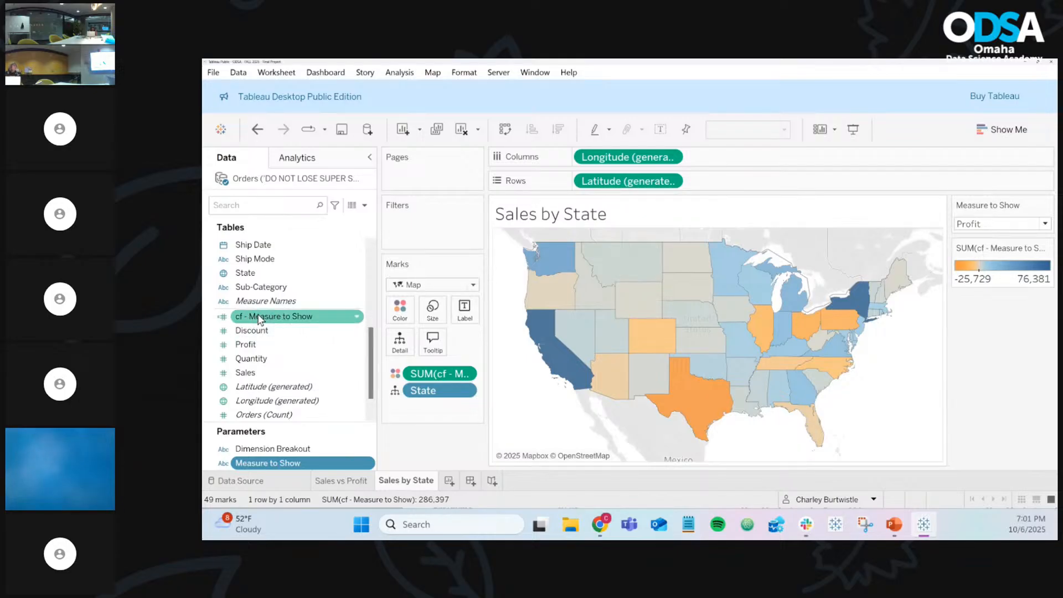
{"action": "left_click_drag", "start_coordinate": [259, 320], "coordinate": [396, 310]}
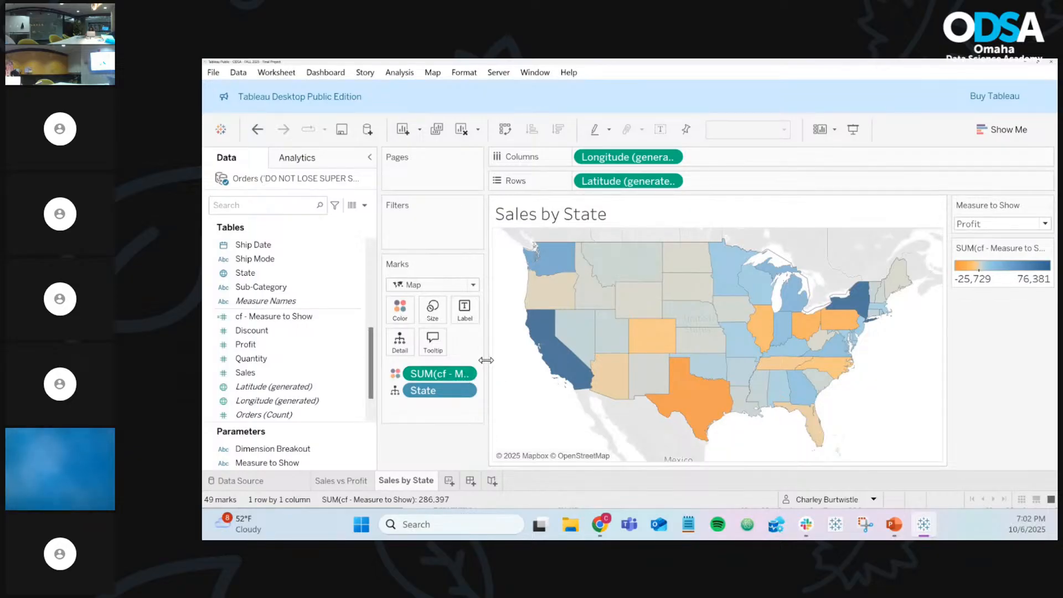
Step: Widen the shelves beside the map and set Measure to Show to Sales (920 to 457,688)
{"action": "left_click_drag", "start_coordinate": [487, 361], "coordinate": [544, 357]}
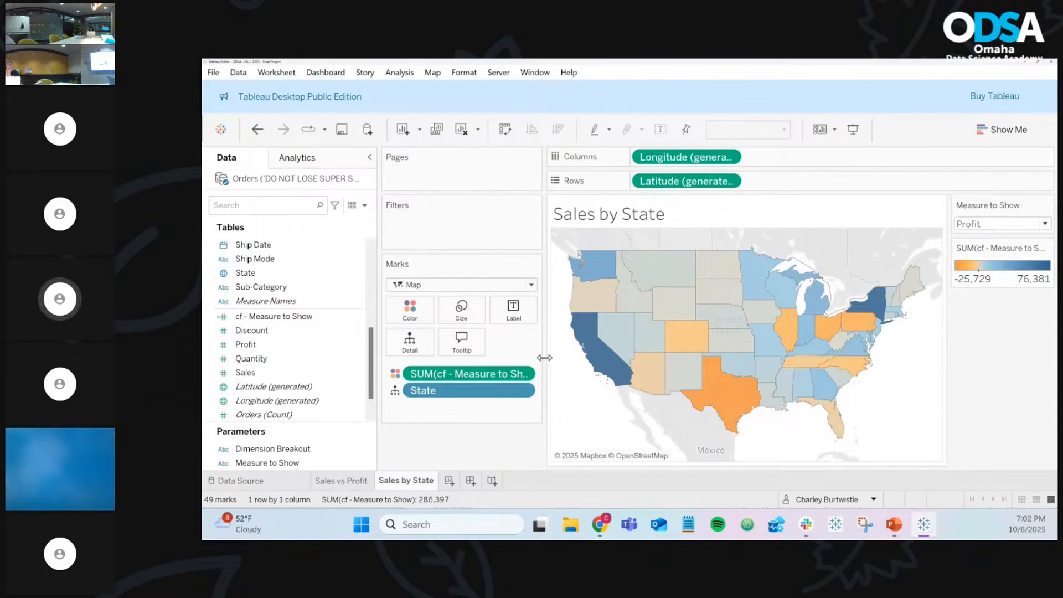
{"action": "left_click", "coordinate": [224, 361]}
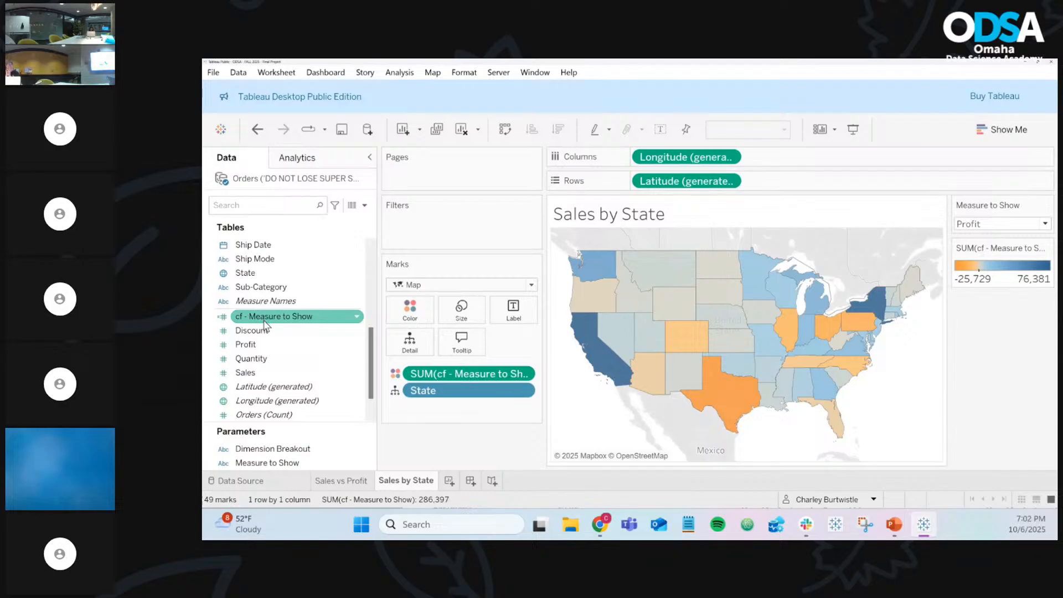
{"action": "scroll", "coordinate": [263, 341], "scroll_direction": "up", "scroll_amount": 1}
{"action": "scroll", "coordinate": [266, 355], "scroll_direction": "up", "scroll_amount": 4}
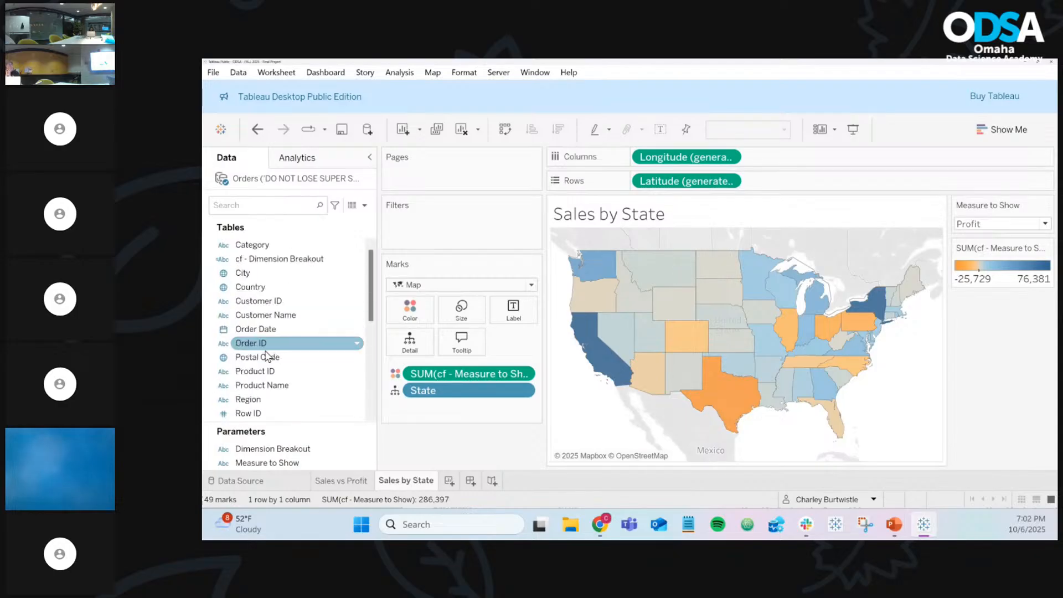
{"action": "scroll", "coordinate": [265, 354], "scroll_direction": "down", "scroll_amount": 5}
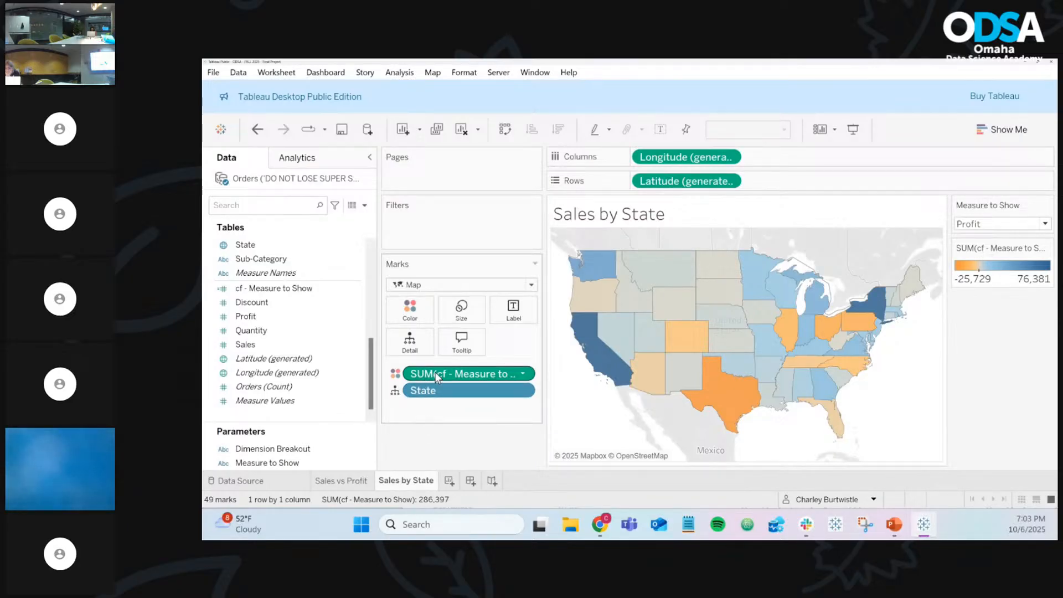
{"action": "left_click", "coordinate": [983, 223]}
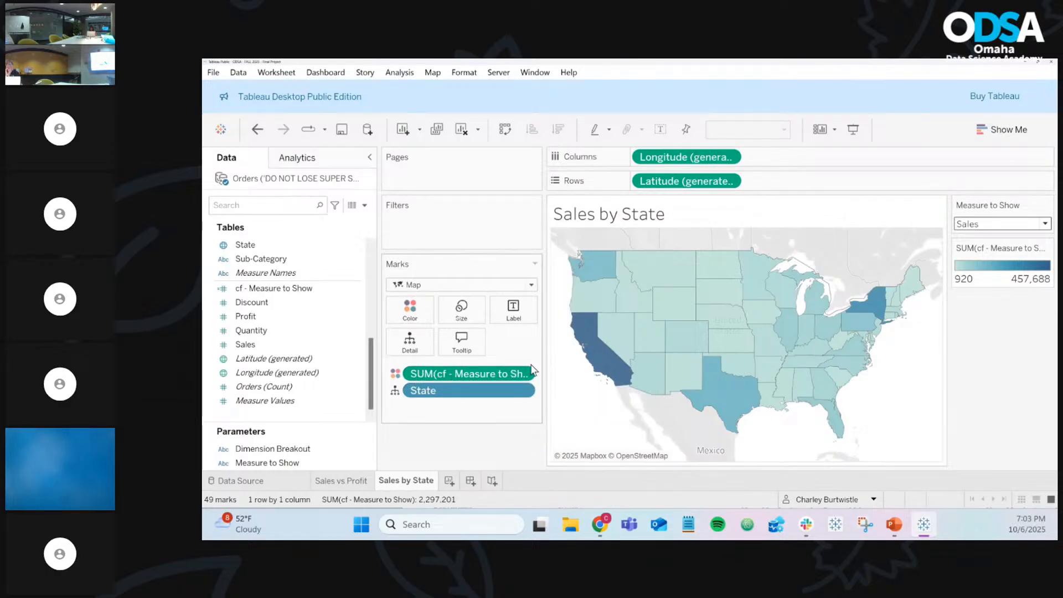
{"action": "mouse_move", "coordinate": [600, 526]}
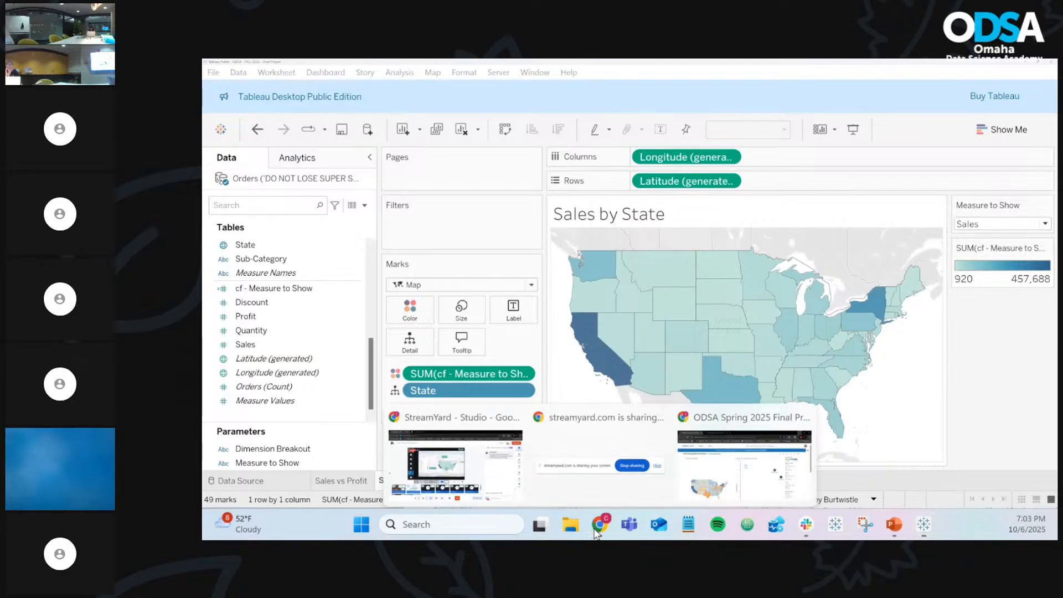
{"action": "left_click", "coordinate": [746, 475]}
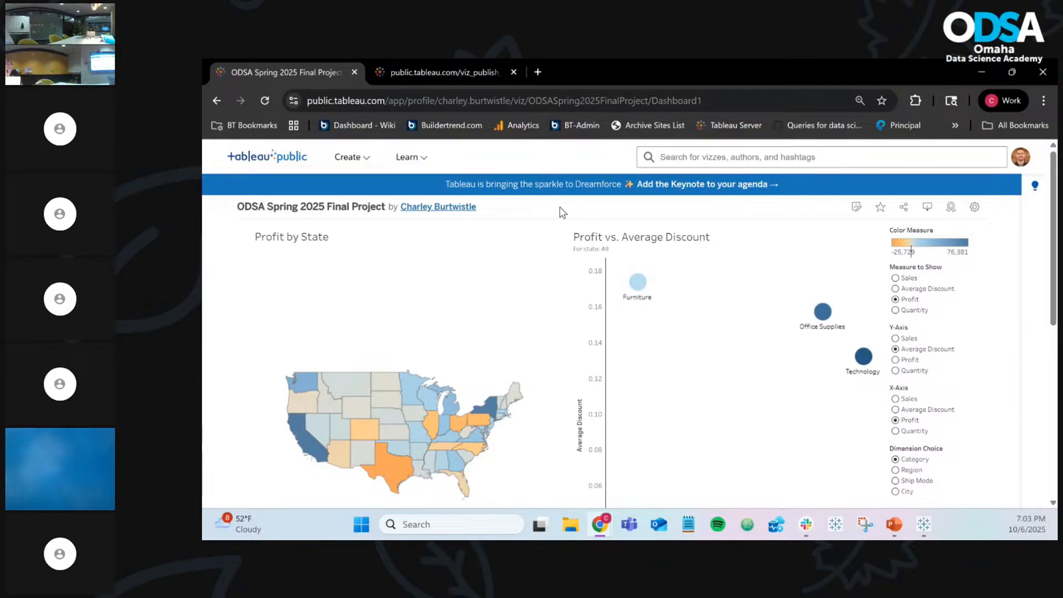
{"action": "left_click", "coordinate": [460, 75]}
{"action": "left_click", "coordinate": [295, 75]}
{"action": "left_click", "coordinate": [973, 64]}
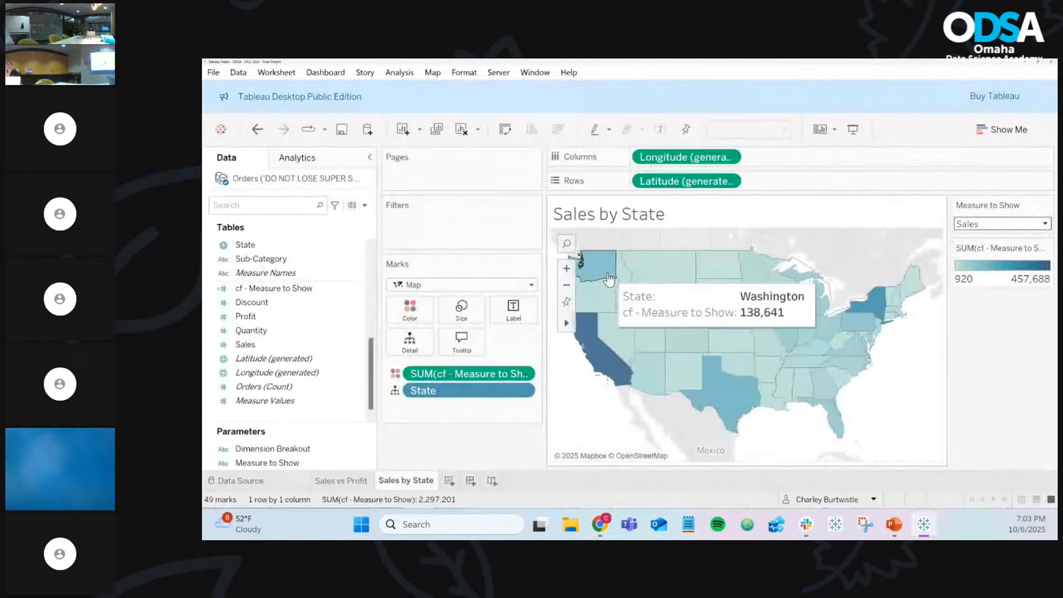
{"action": "left_click", "coordinate": [522, 374]}
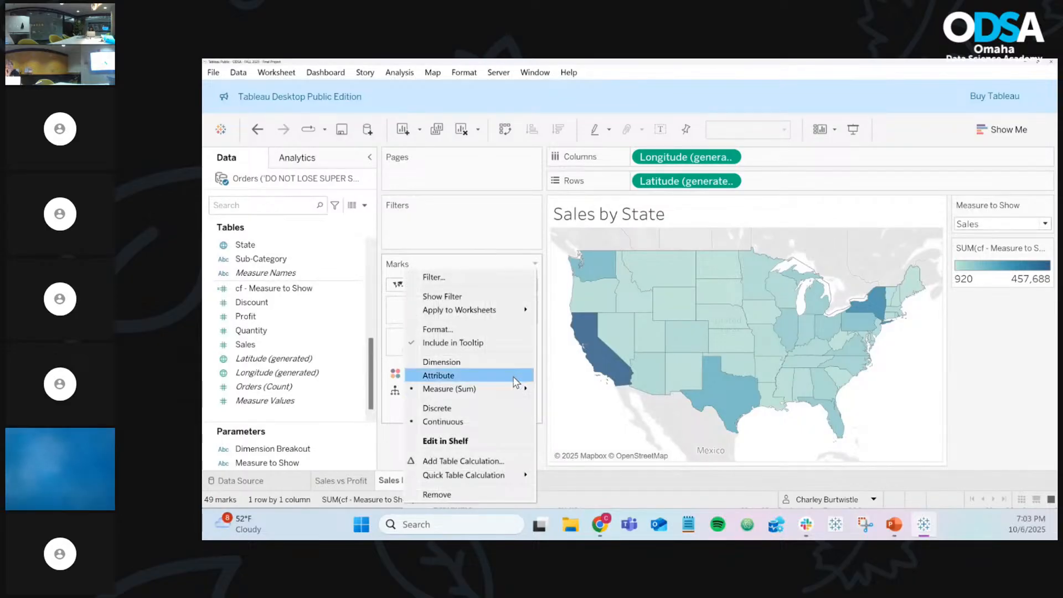
{"action": "mouse_move", "coordinate": [512, 392]}
{"action": "left_click", "coordinate": [566, 392]}
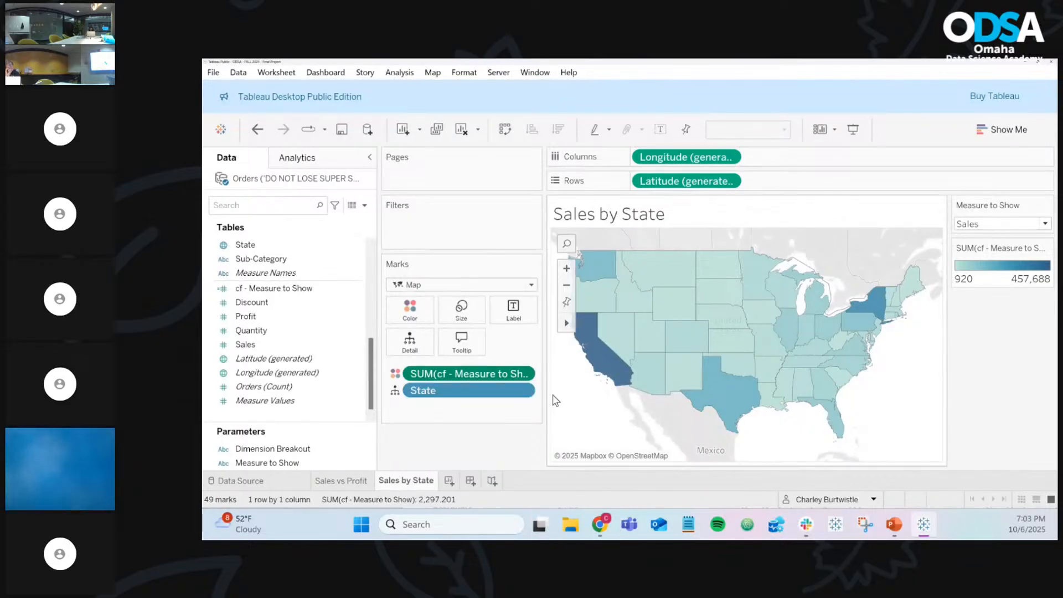
{"action": "left_click", "coordinate": [525, 376]}
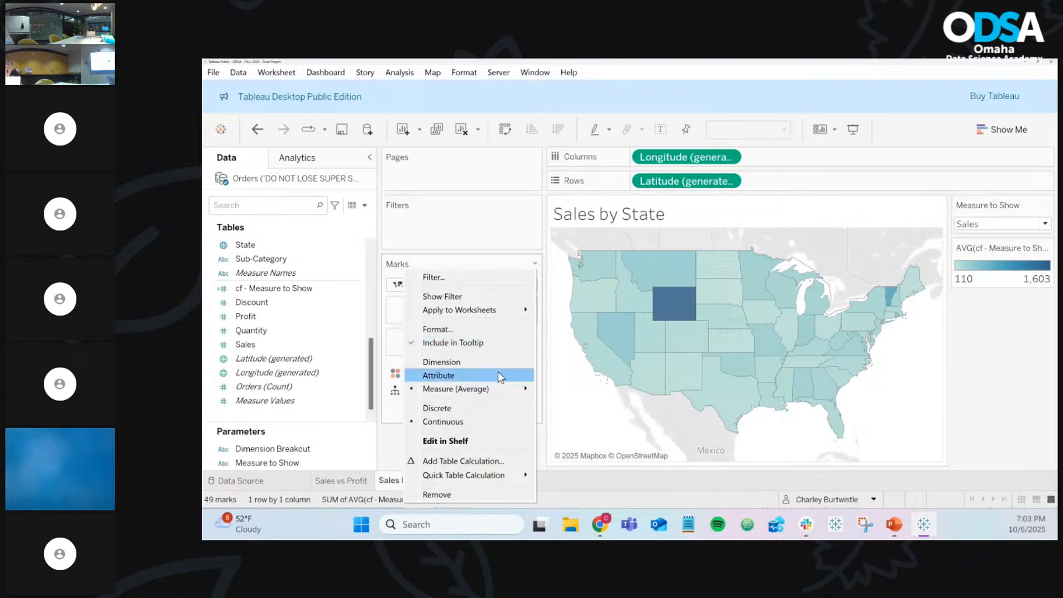
{"action": "mouse_move", "coordinate": [497, 389]}
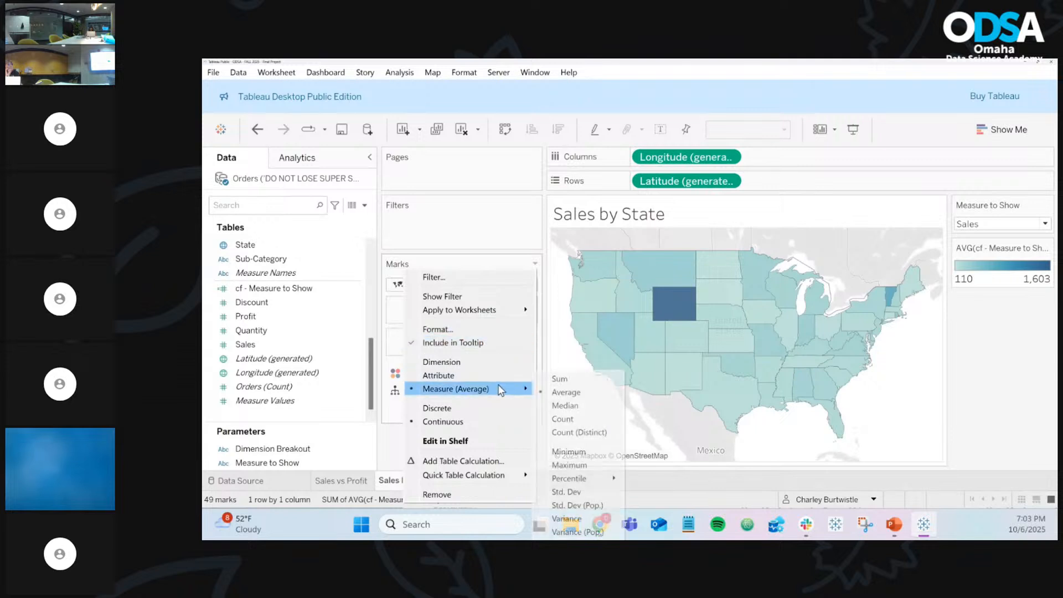
{"action": "left_click", "coordinate": [561, 390]}
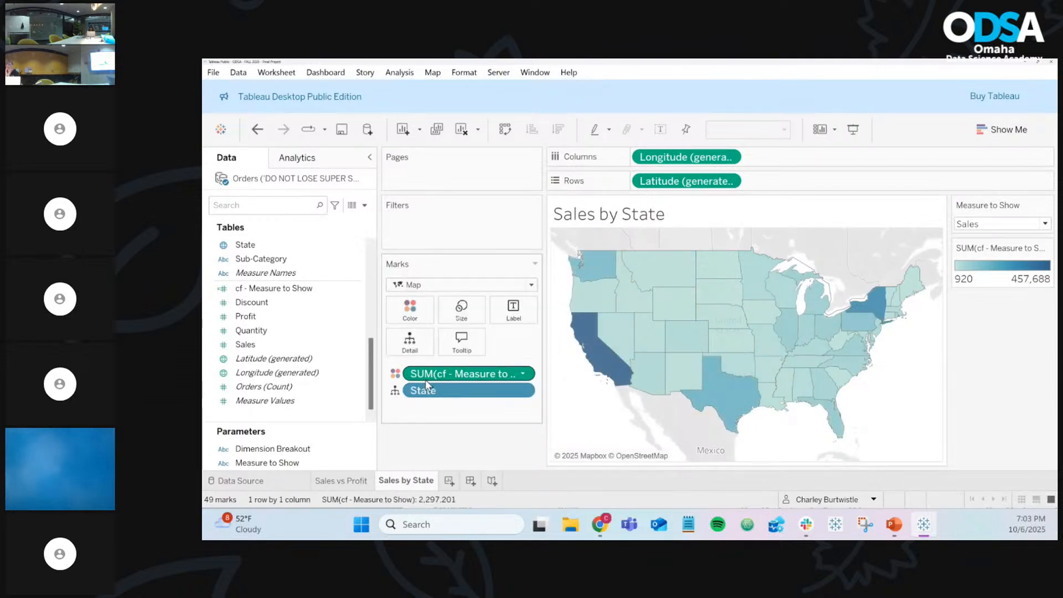
Step: Open the cf - Measure to Show formula, inspect its [Sales] and [Profit] references, and close it unchanged
{"action": "right_click", "coordinate": [355, 288]}
{"action": "left_click", "coordinate": [403, 133]}
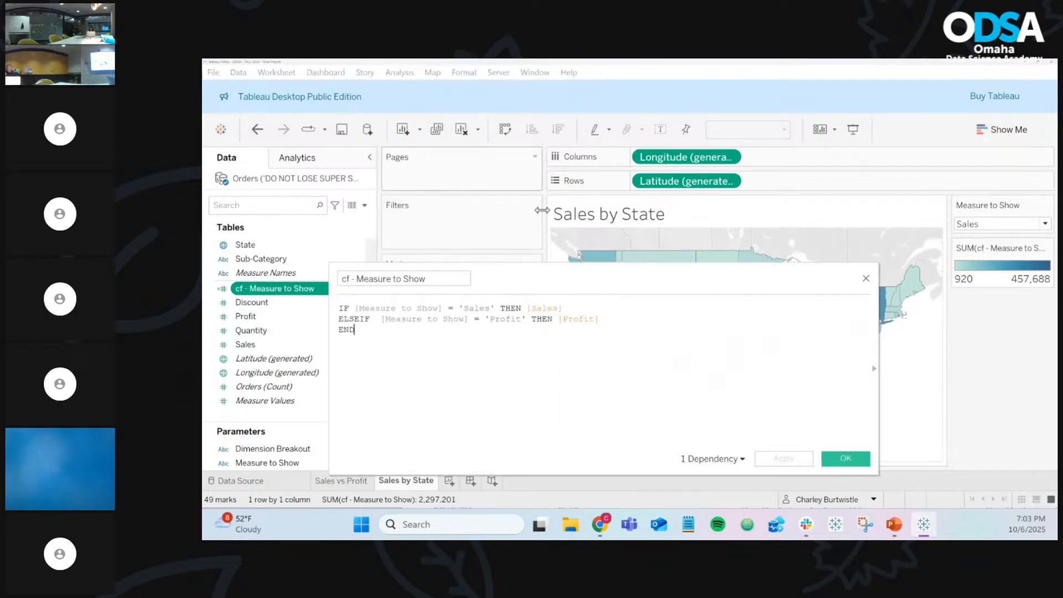
{"action": "double_click", "coordinate": [555, 308]}
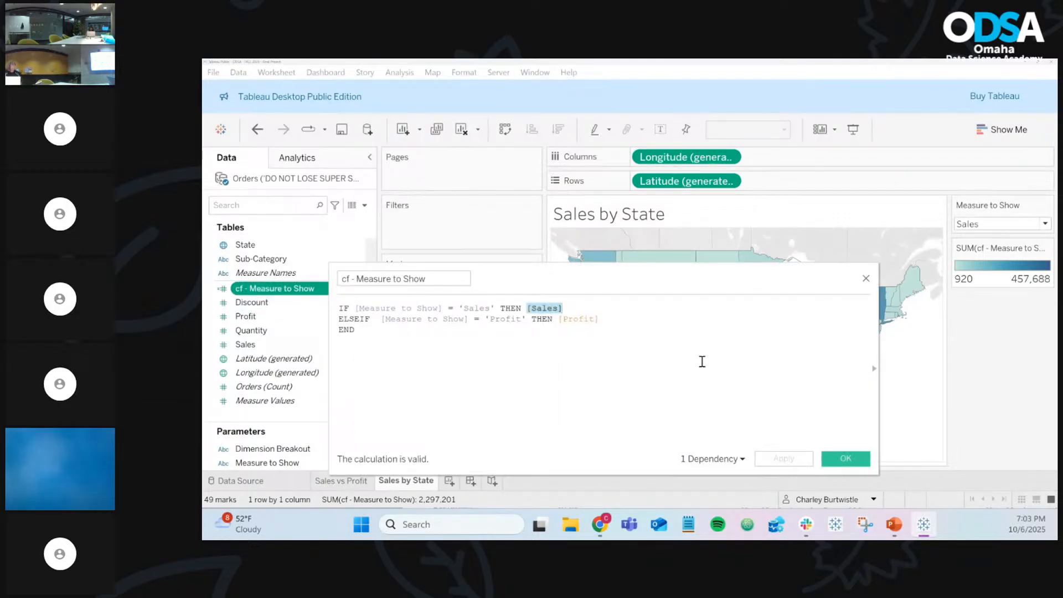
{"action": "double_click", "coordinate": [585, 319]}
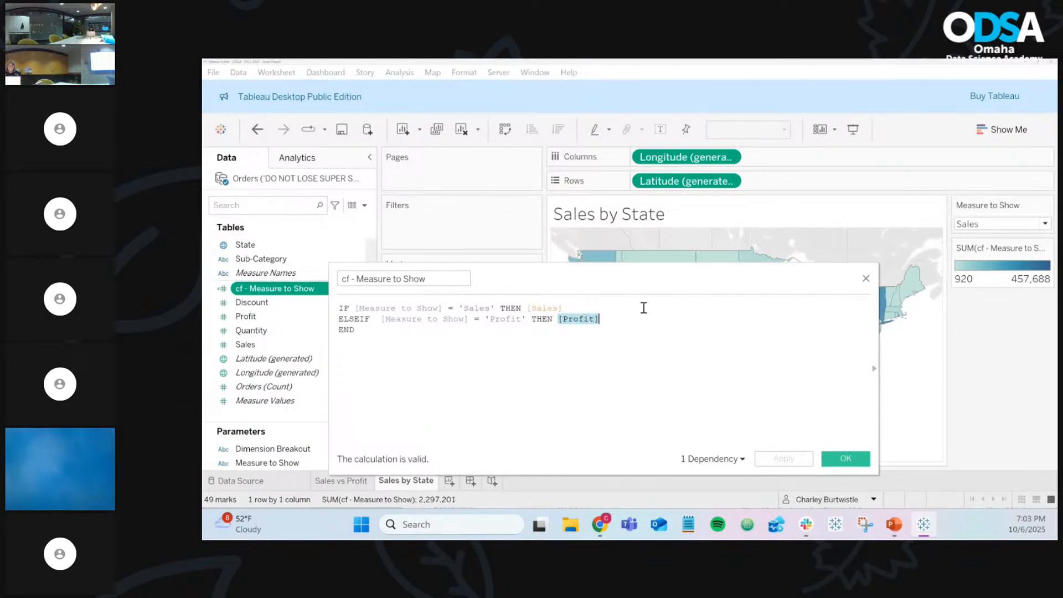
{"action": "left_click", "coordinate": [866, 278]}
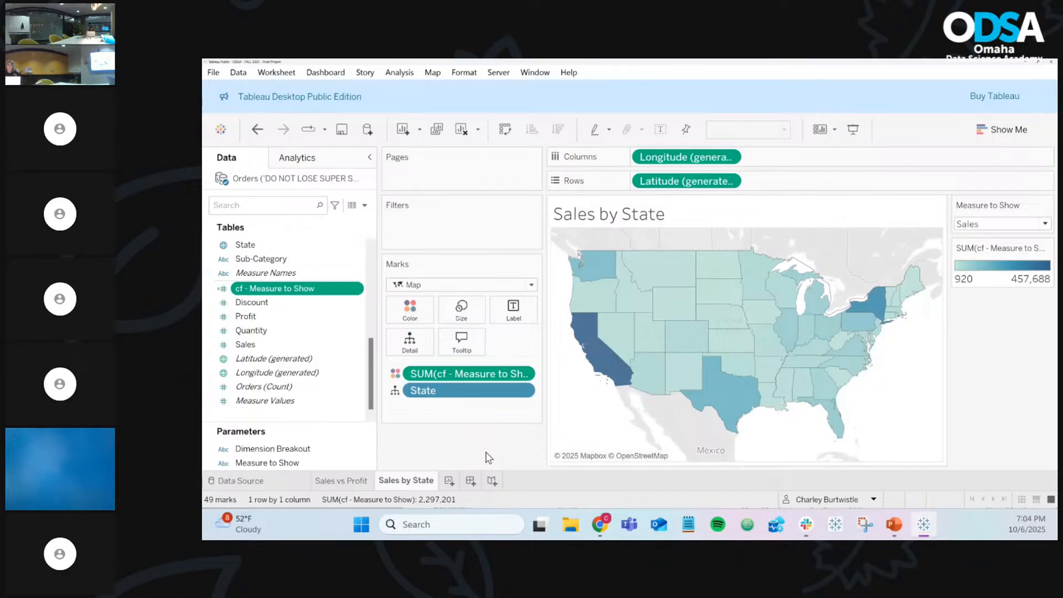
Step: Reopen the cf - Measure to Show calculation editor and enlarge the formula text
{"action": "left_click", "coordinate": [358, 290]}
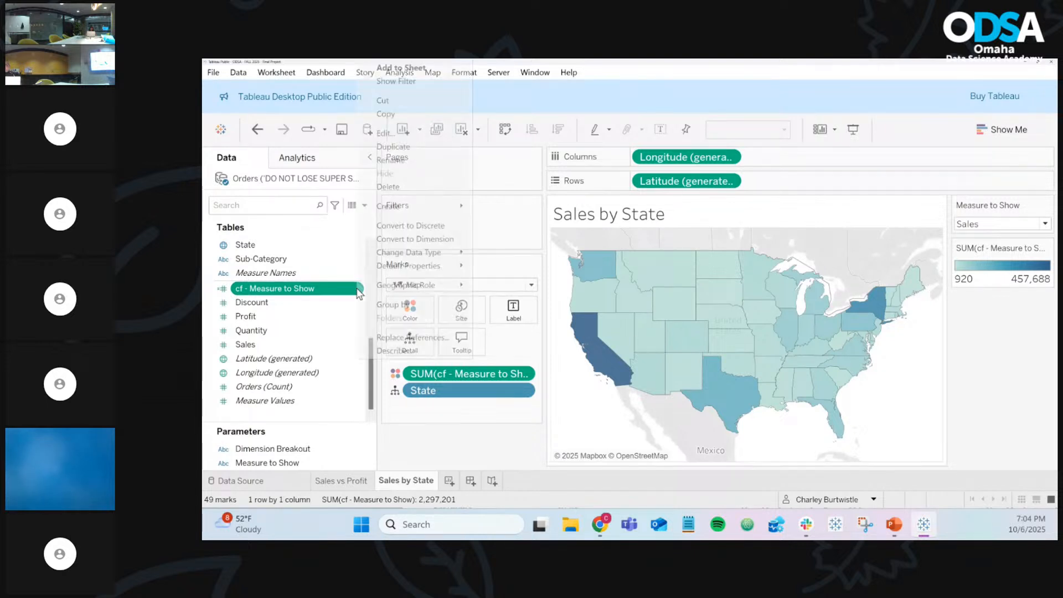
{"action": "left_click", "coordinate": [388, 133]}
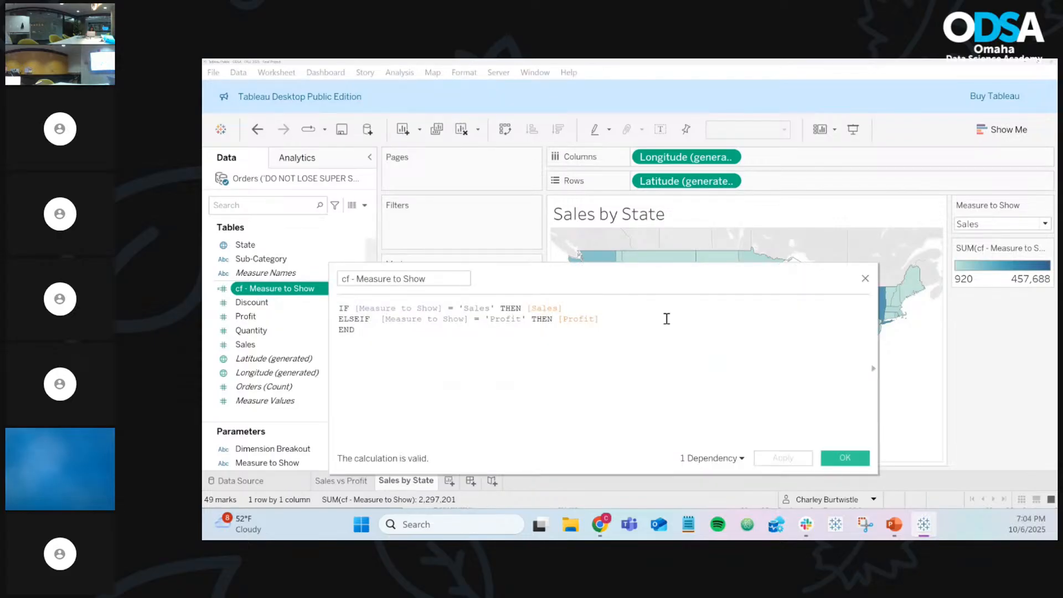
{"action": "scroll", "coordinate": [667, 319], "scroll_direction": "up", "scroll_amount": 4}
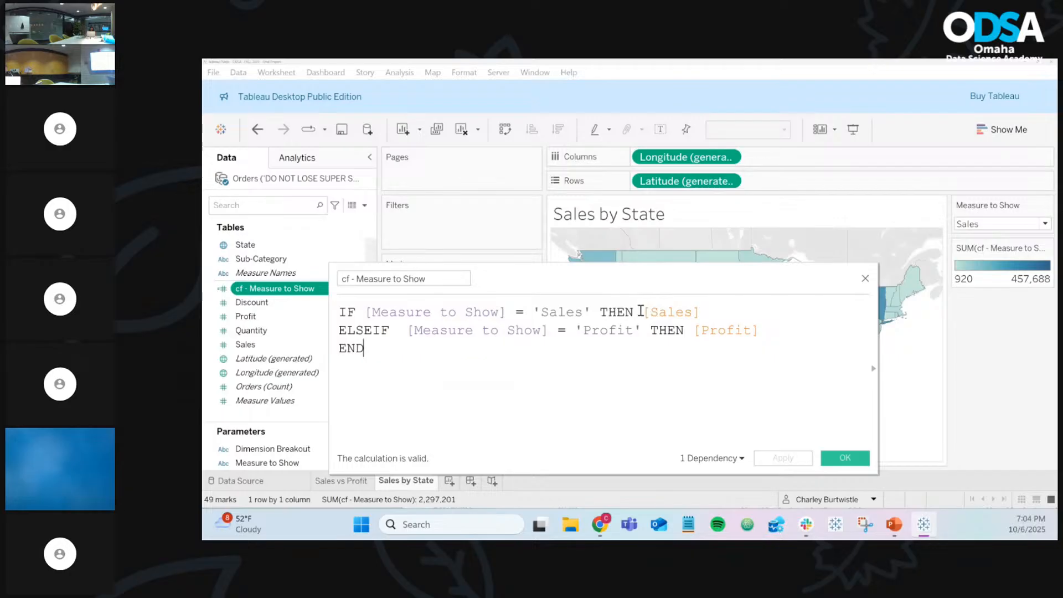
Step: Change the results to SUM([Sales]) and SUM([Profit]) and save the calculation
{"action": "left_click", "coordinate": [644, 312]}
{"action": "type", "text": "SUM("}
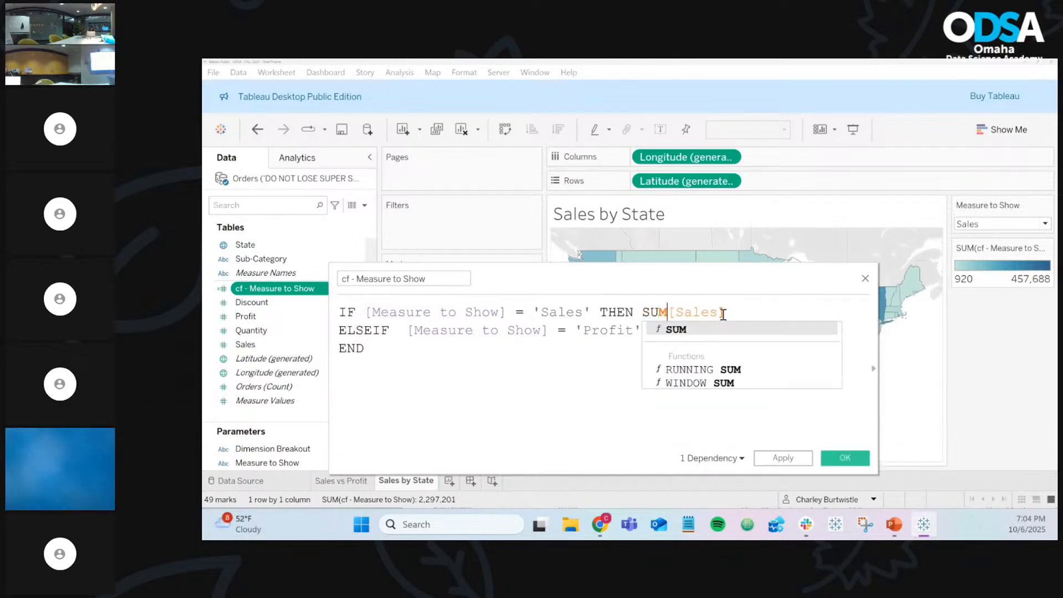
{"action": "left_click", "coordinate": [751, 311]}
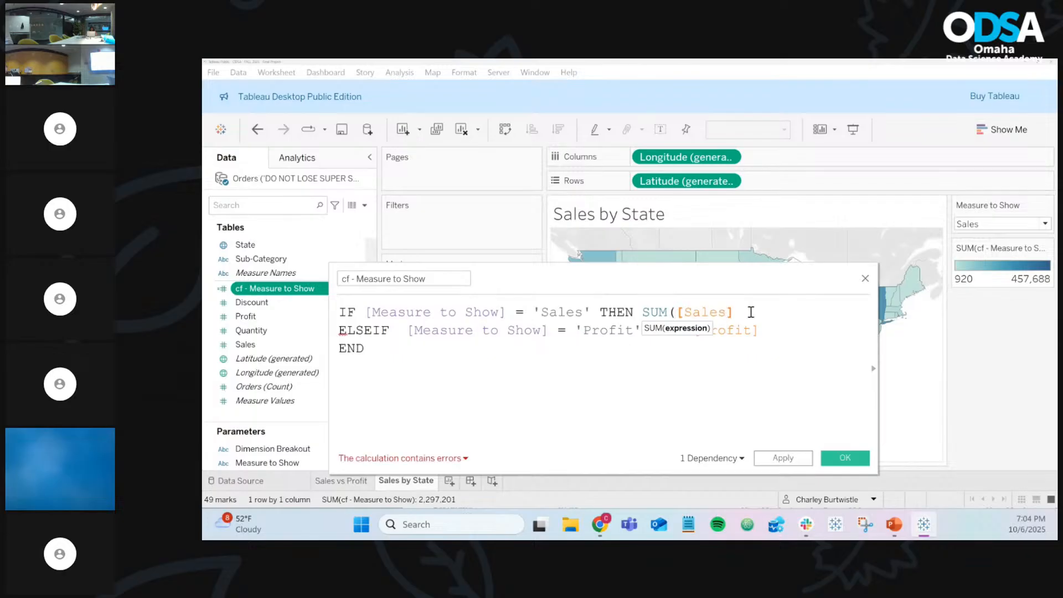
{"action": "type", "text": ")"}
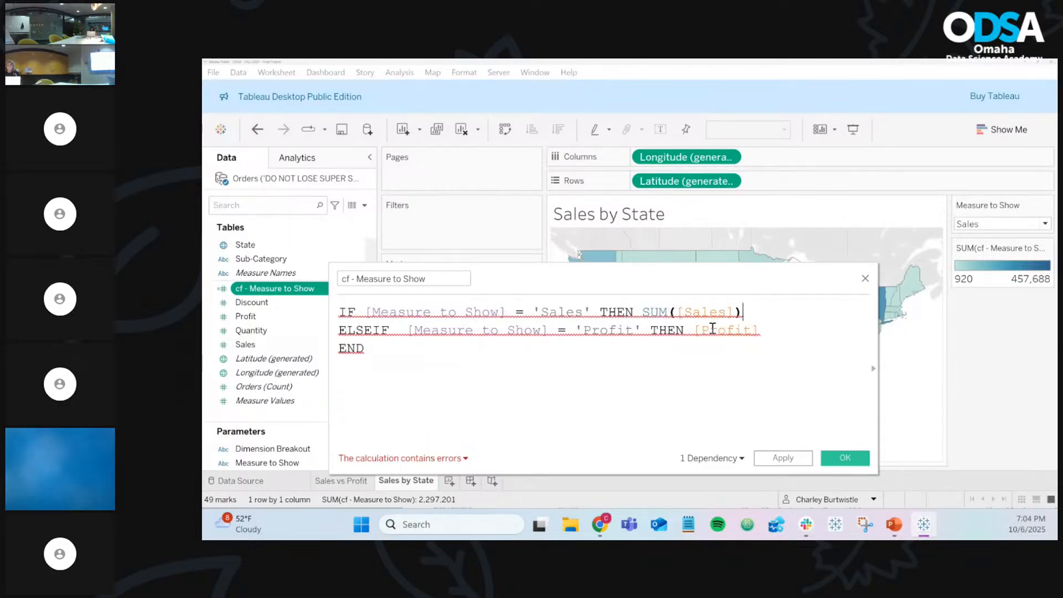
{"action": "left_click", "coordinate": [694, 331]}
{"action": "type", "text": "SUM("}
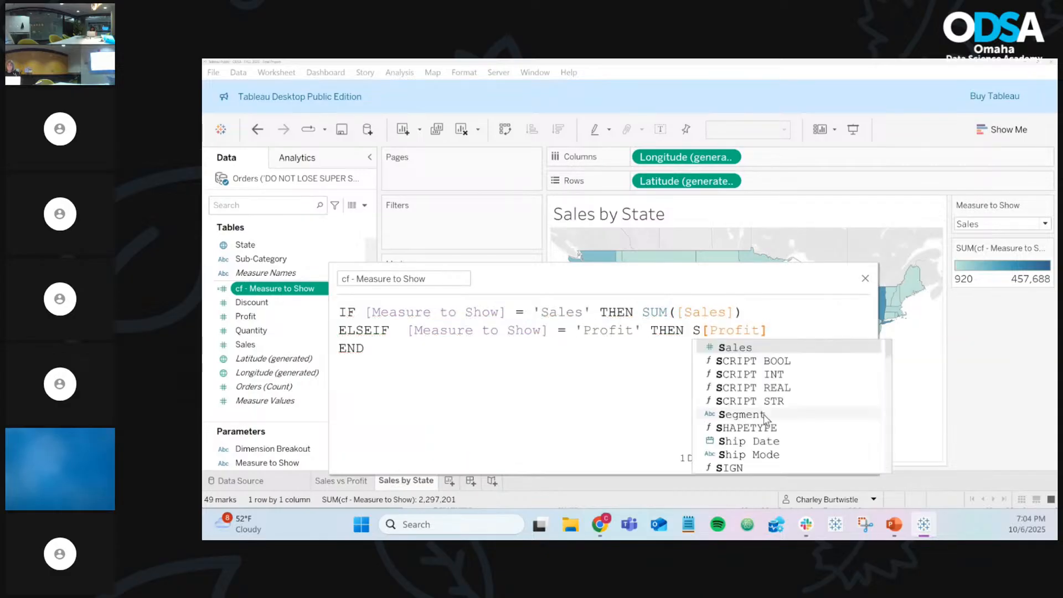
{"action": "left_click", "coordinate": [803, 329]}
{"action": "type", "text": ")"}
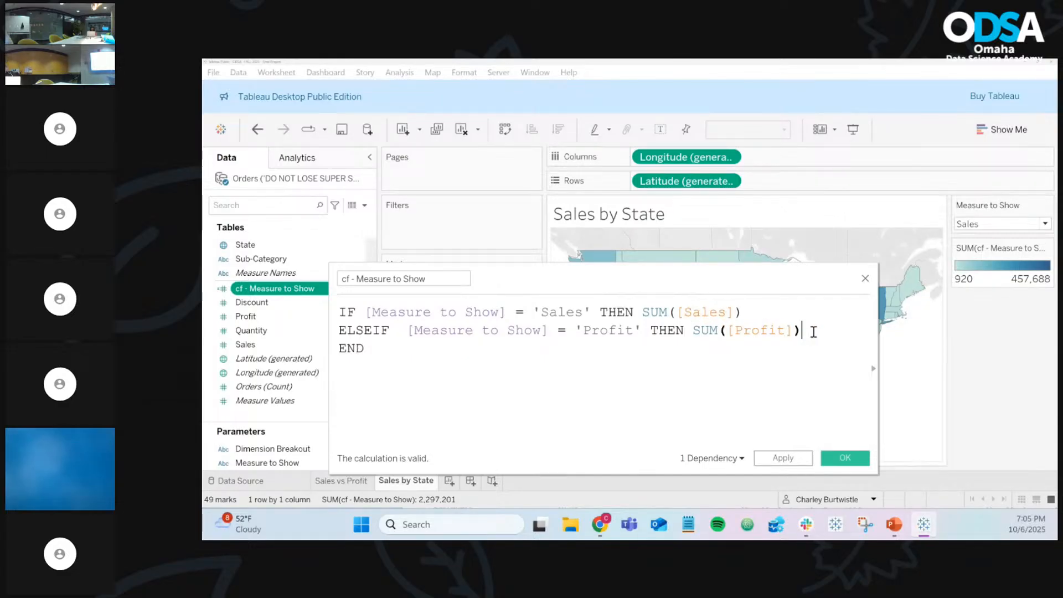
{"action": "left_click", "coordinate": [846, 459]}
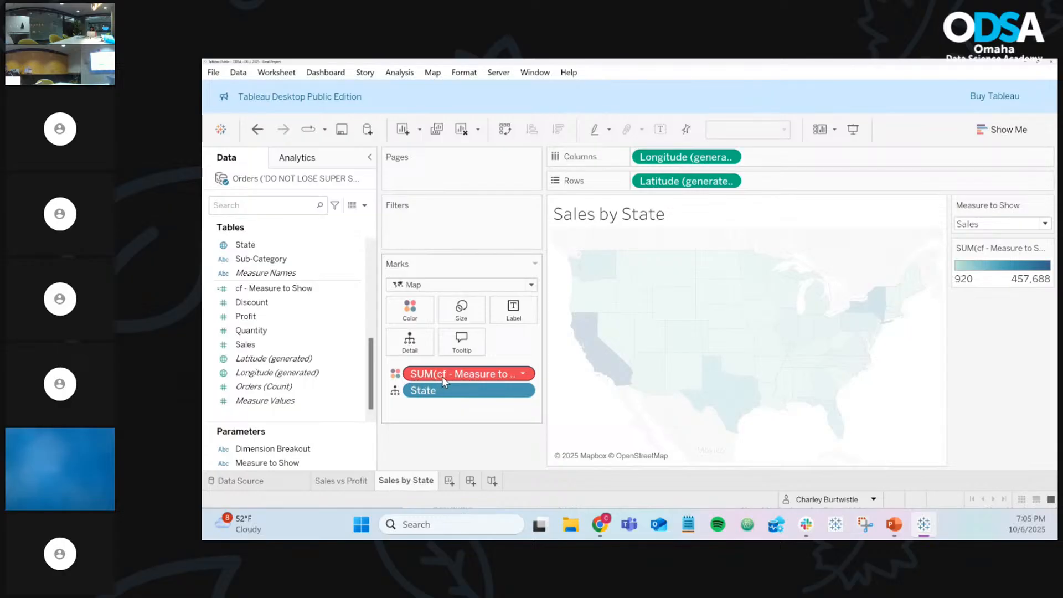
Step: Recolour the map by AGG(cf - Measure to Show), then toggle the parameter to Profit and back to Sales
{"action": "left_click_drag", "start_coordinate": [444, 374], "coordinate": [434, 446]}
{"action": "left_click_drag", "start_coordinate": [274, 288], "coordinate": [405, 309]}
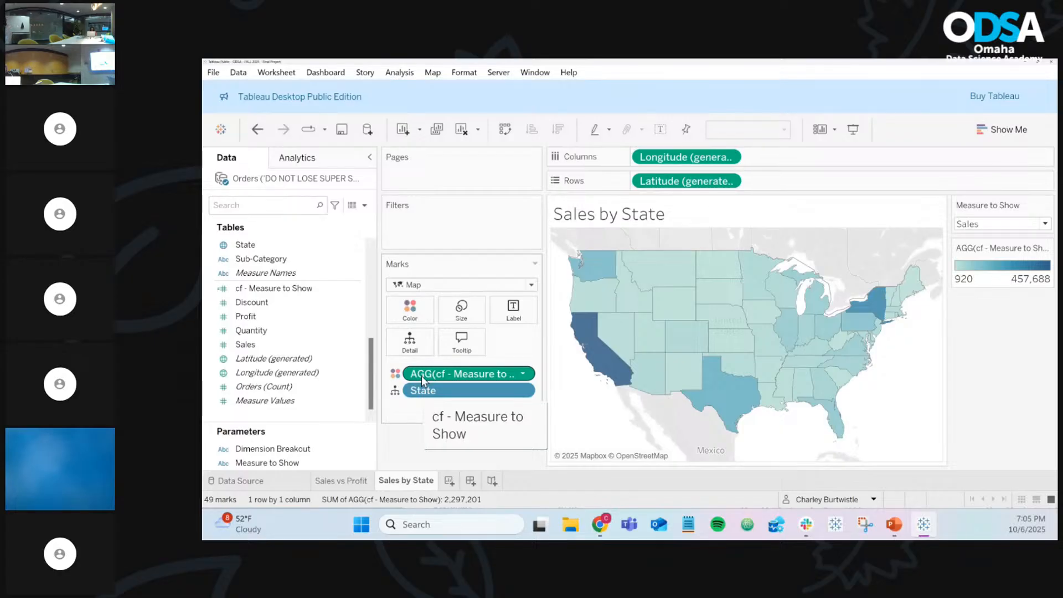
{"action": "left_click", "coordinate": [1016, 225]}
{"action": "left_click", "coordinate": [1012, 252]}
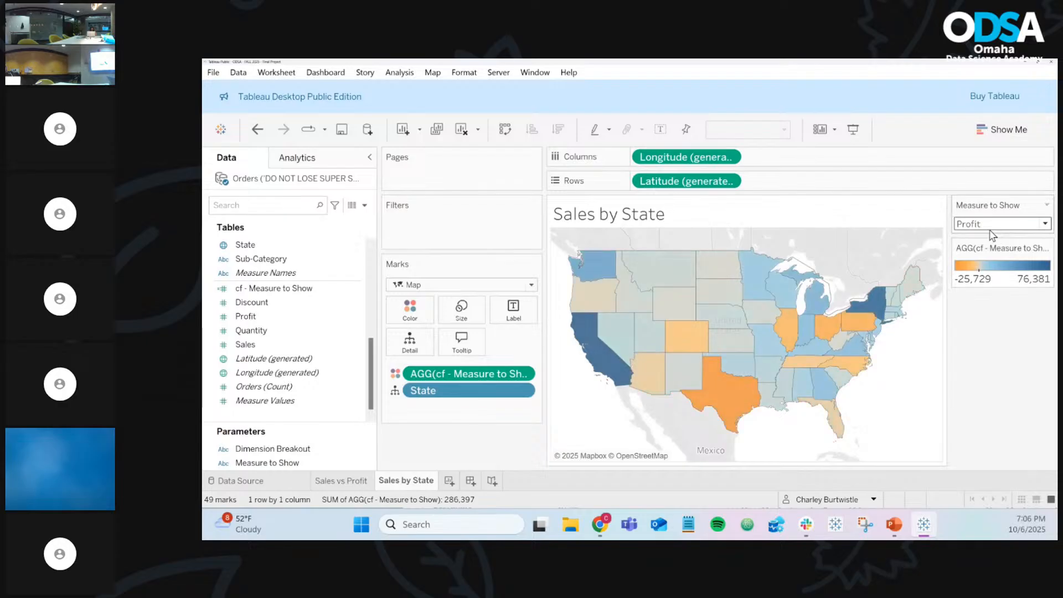
{"action": "left_click", "coordinate": [992, 225]}
{"action": "left_click", "coordinate": [989, 237]}
{"action": "left_click", "coordinate": [336, 293]}
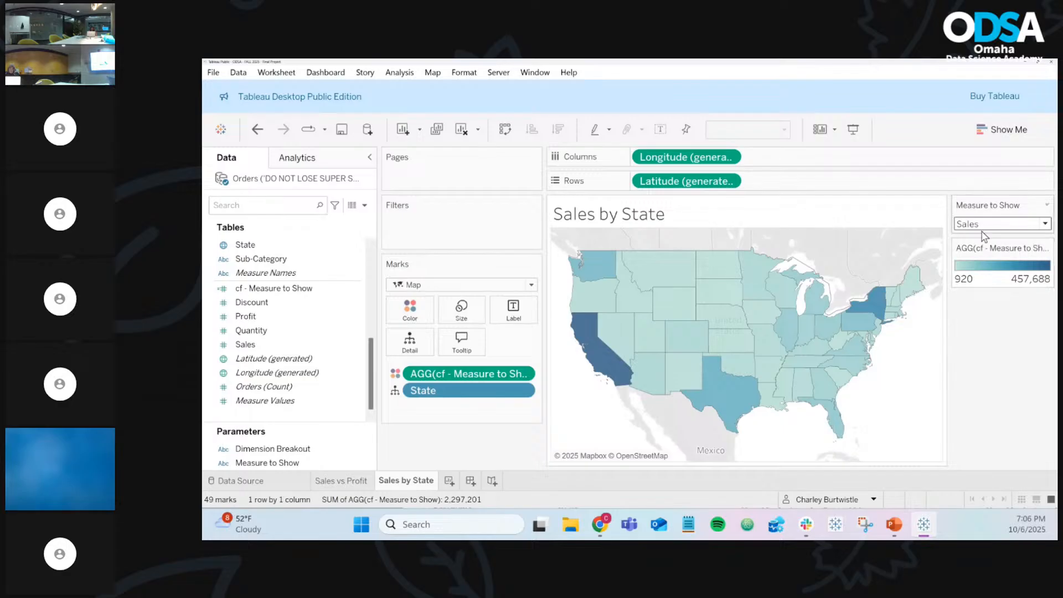
Step: Reopen the cf - Measure to Show editor with enlarged text and inspect the SUM([Sales]) and SUM([Profit]) lines
{"action": "left_click", "coordinate": [352, 290]}
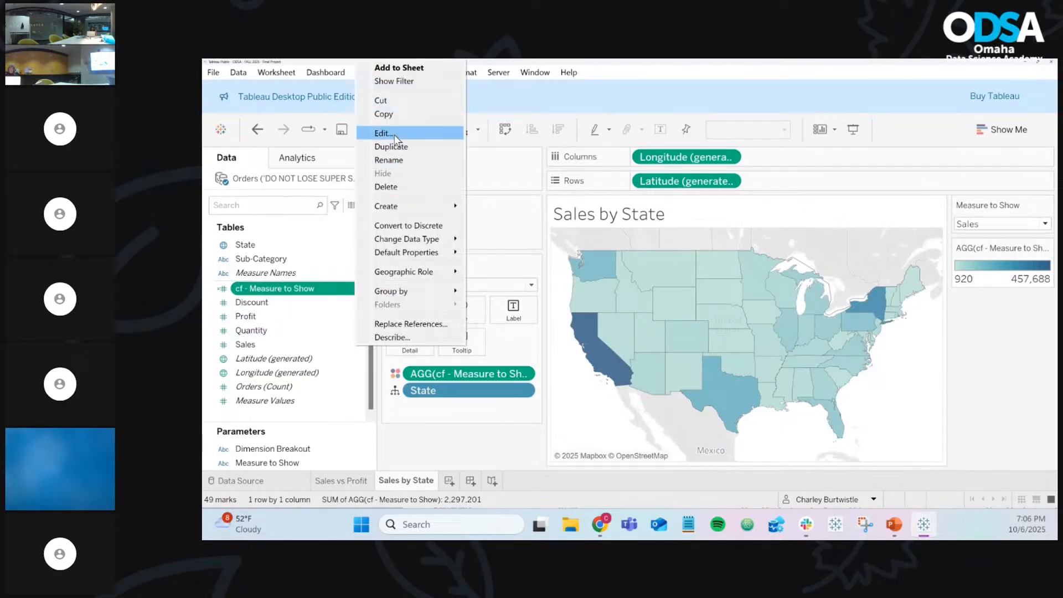
{"action": "left_click", "coordinate": [395, 134]}
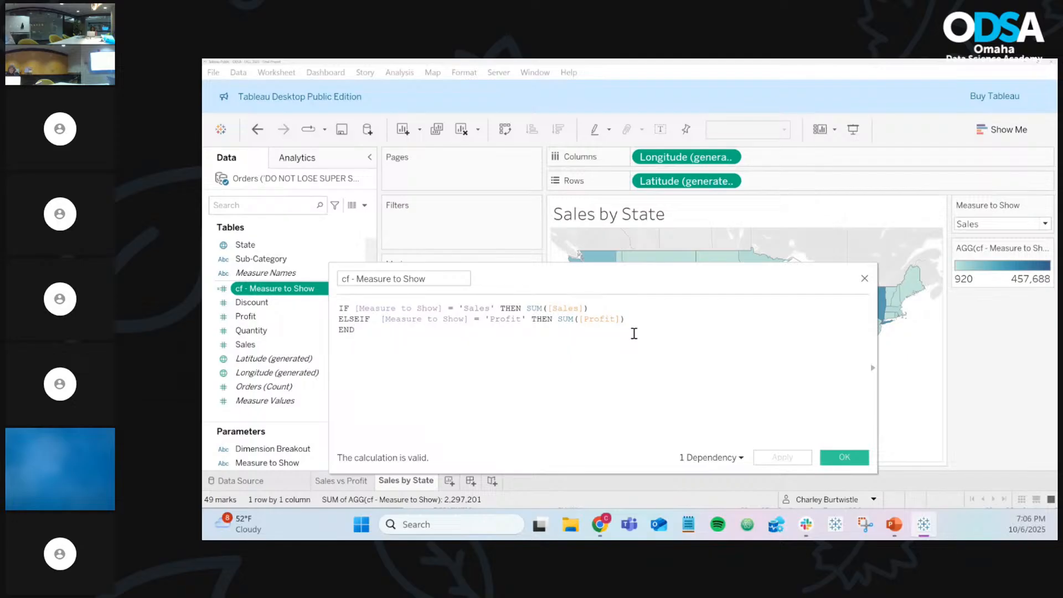
{"action": "scroll", "coordinate": [634, 334], "scroll_direction": "up", "scroll_amount": 6}
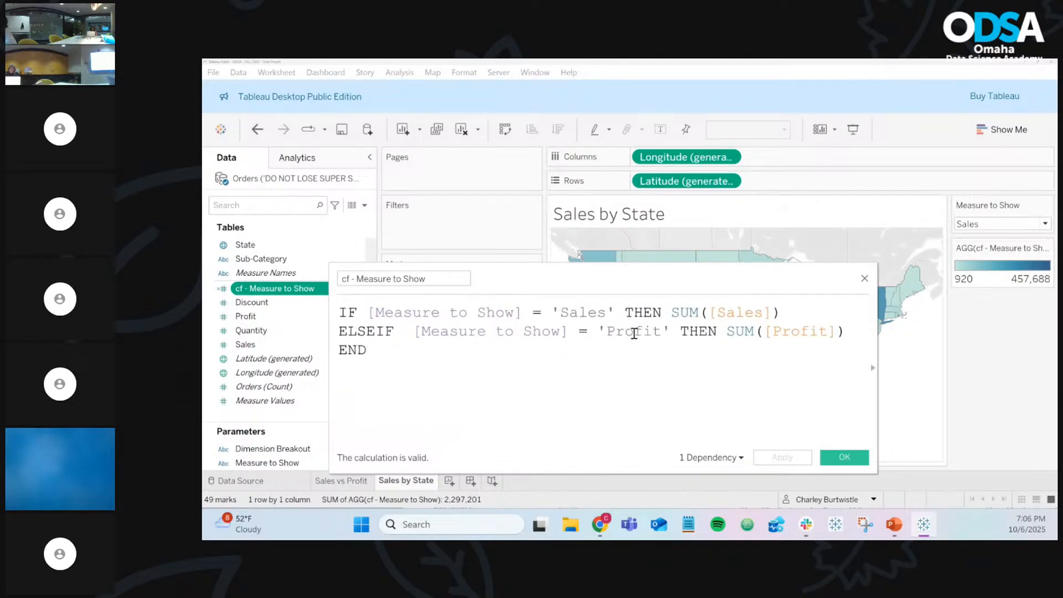
{"action": "double_click", "coordinate": [696, 314]}
{"action": "double_click", "coordinate": [742, 331]}
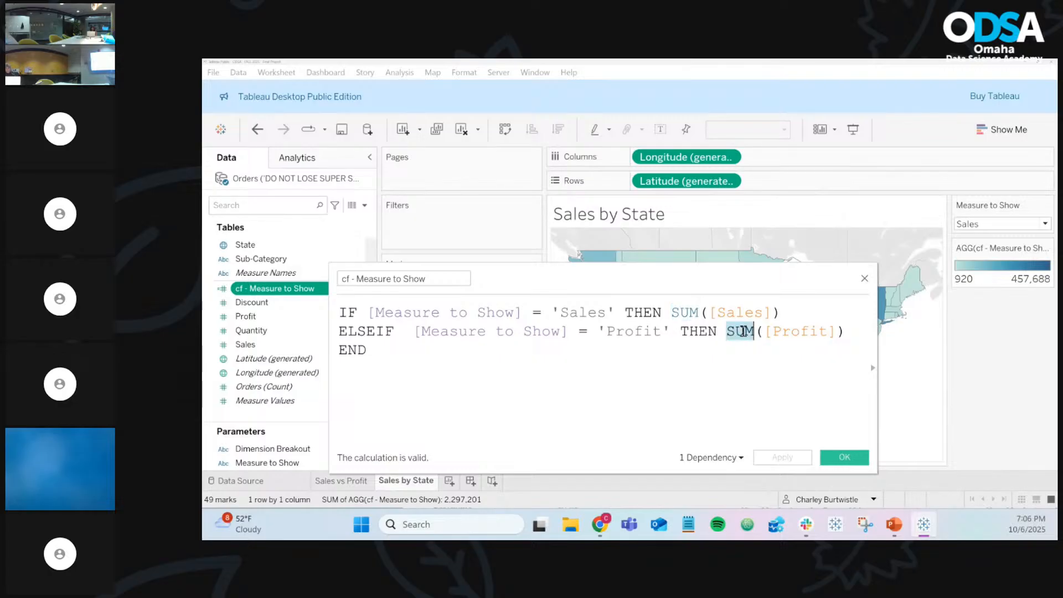
{"action": "left_click", "coordinate": [755, 311]}
{"action": "left_click", "coordinate": [828, 331]}
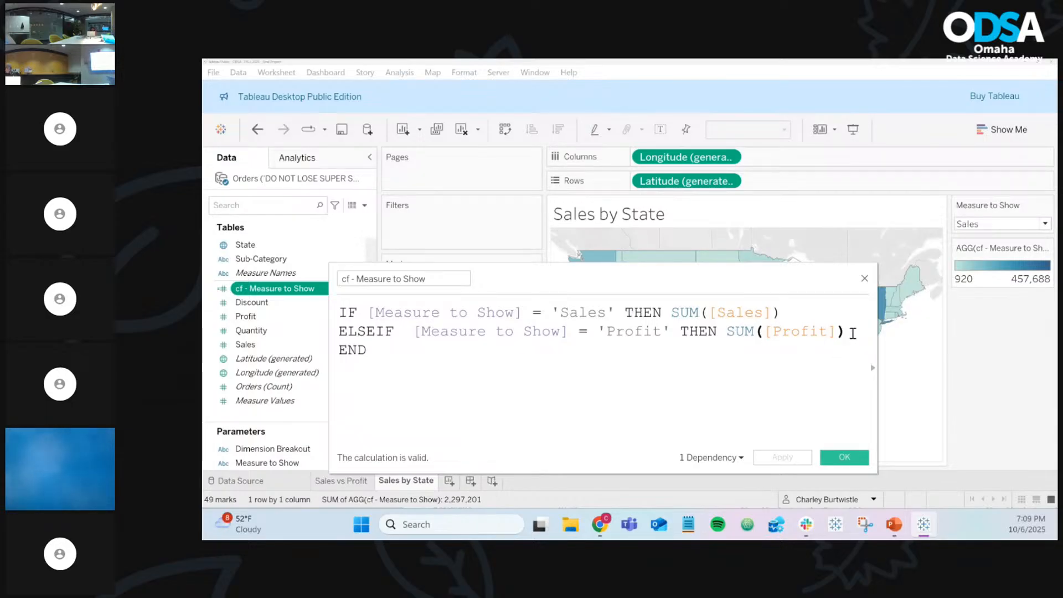
Step: Retype SUM around [Sales] on the first line and check the Profit line's parentheses match
{"action": "left_click", "coordinate": [818, 314]}
{"action": "left_click", "coordinate": [399, 278]}
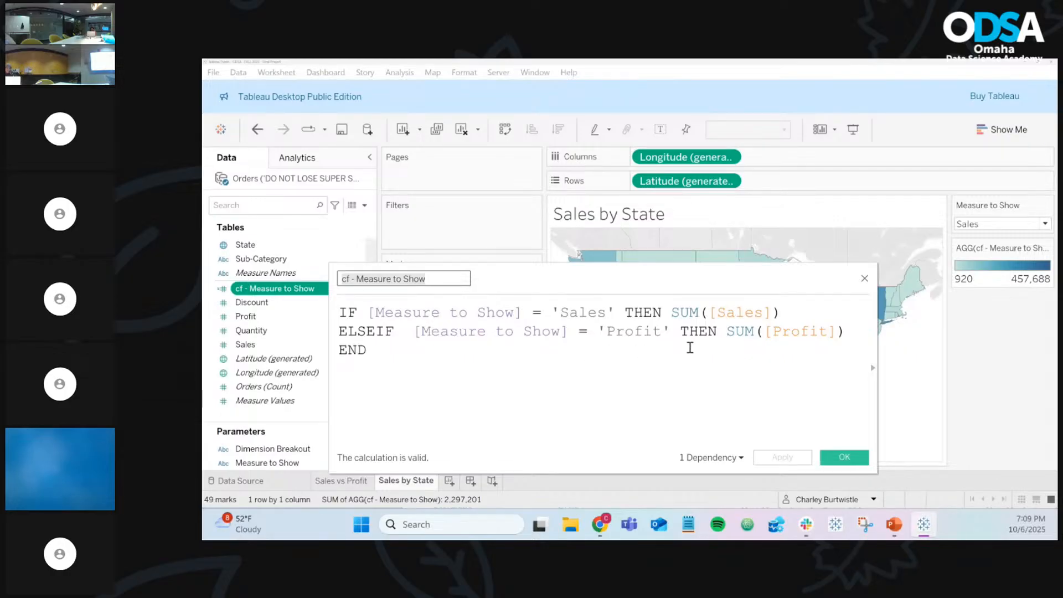
{"action": "left_click", "coordinate": [692, 314]}
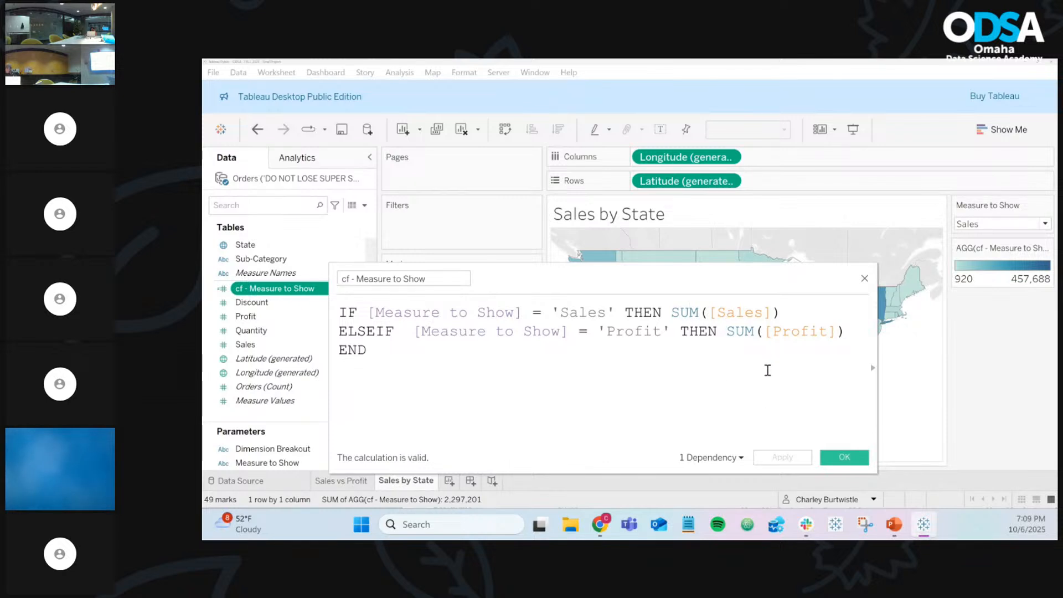
{"action": "left_click", "coordinate": [709, 314]}
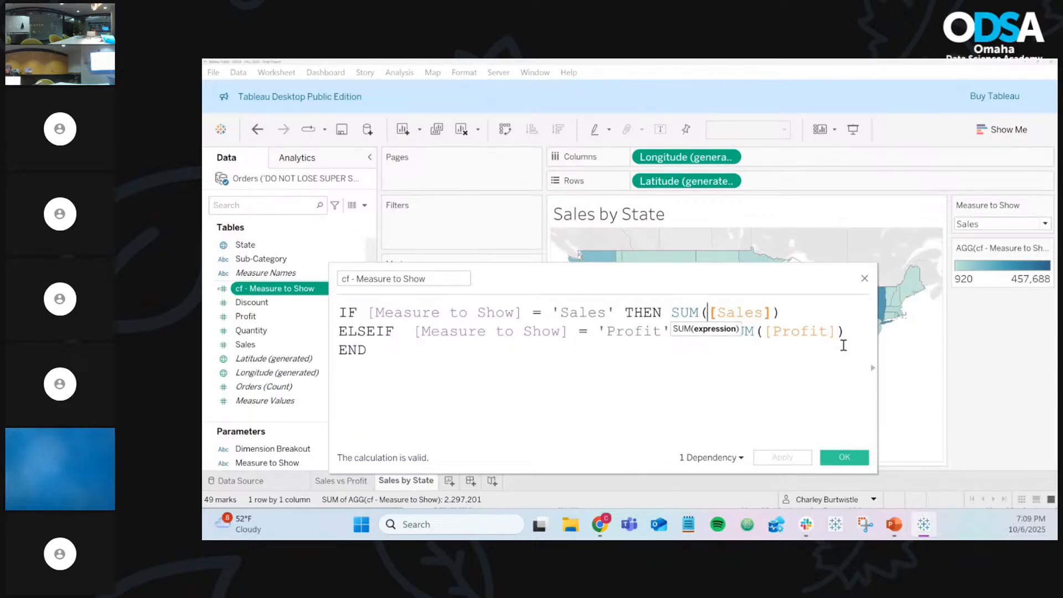
{"action": "key", "text": "BackSpace"}
{"action": "key", "text": "BackSpace"}
{"action": "key", "text": "BackSpace"}
{"action": "key", "text": "BackSpace"}
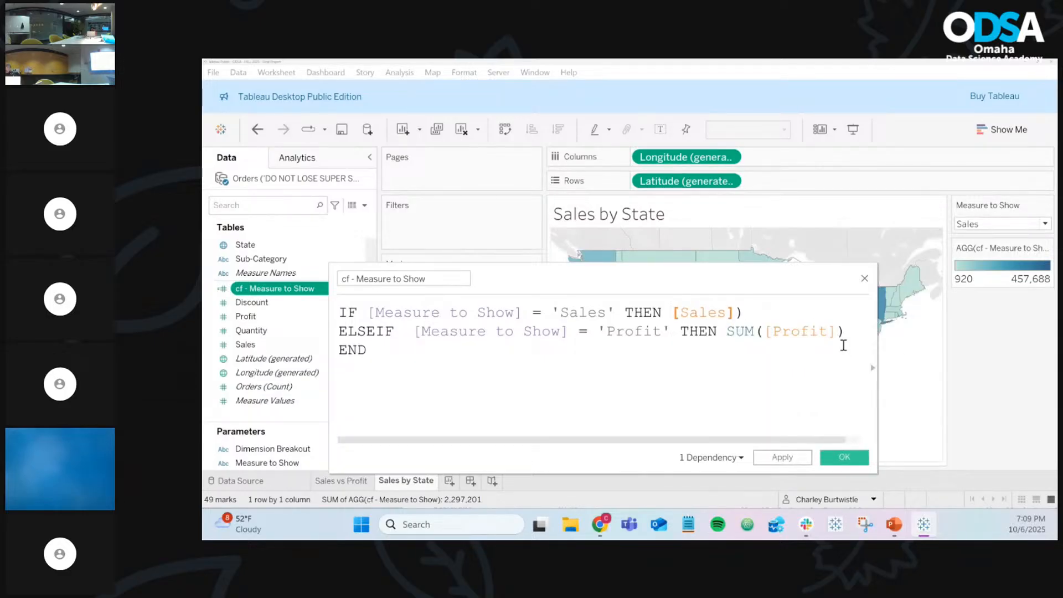
{"action": "type", "text": "SUM("}
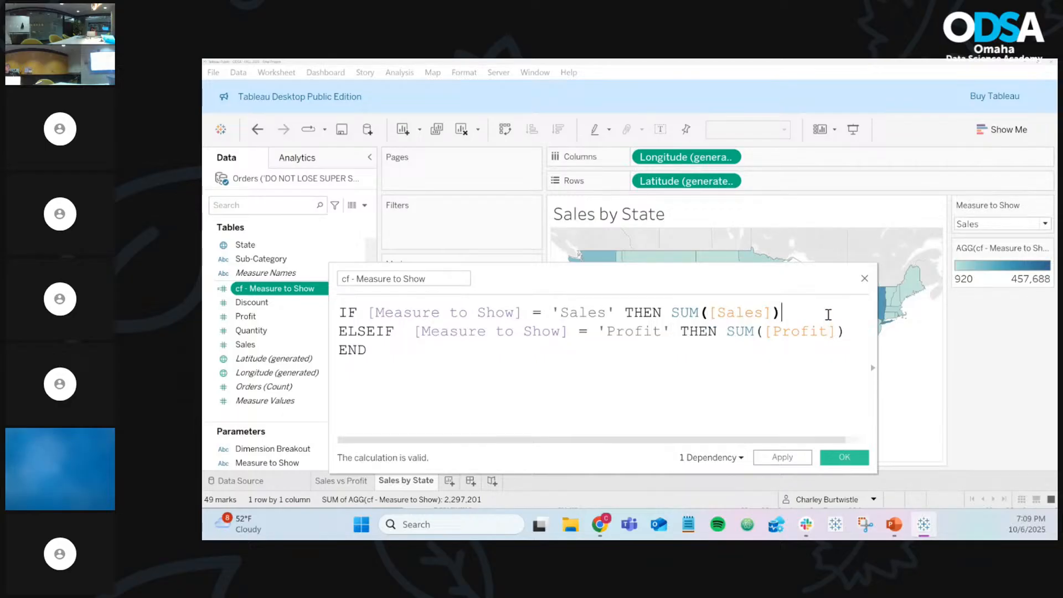
{"action": "left_click", "coordinate": [854, 329]}
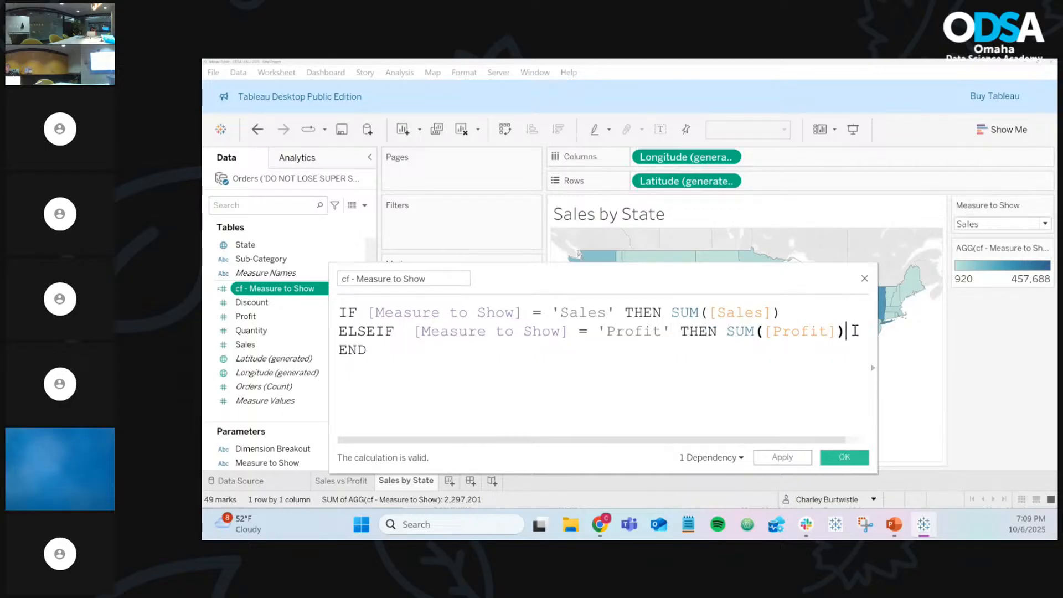
Step: Save the formula, put cf - Measure to Show back on Color, and keep Measure to Show on Sales
{"action": "left_click", "coordinate": [849, 459]}
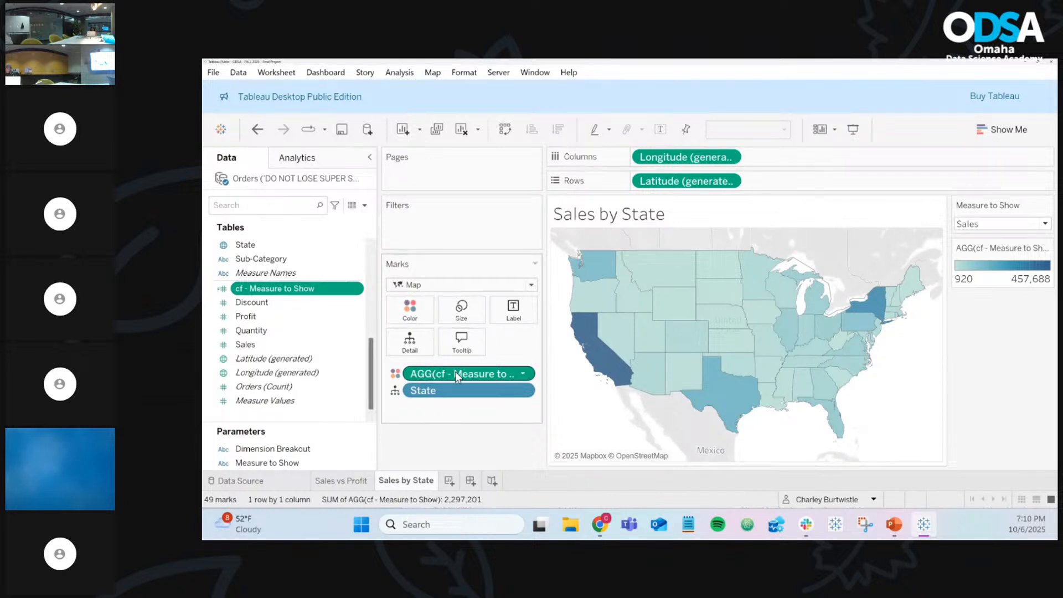
{"action": "left_click_drag", "start_coordinate": [463, 374], "coordinate": [421, 451]}
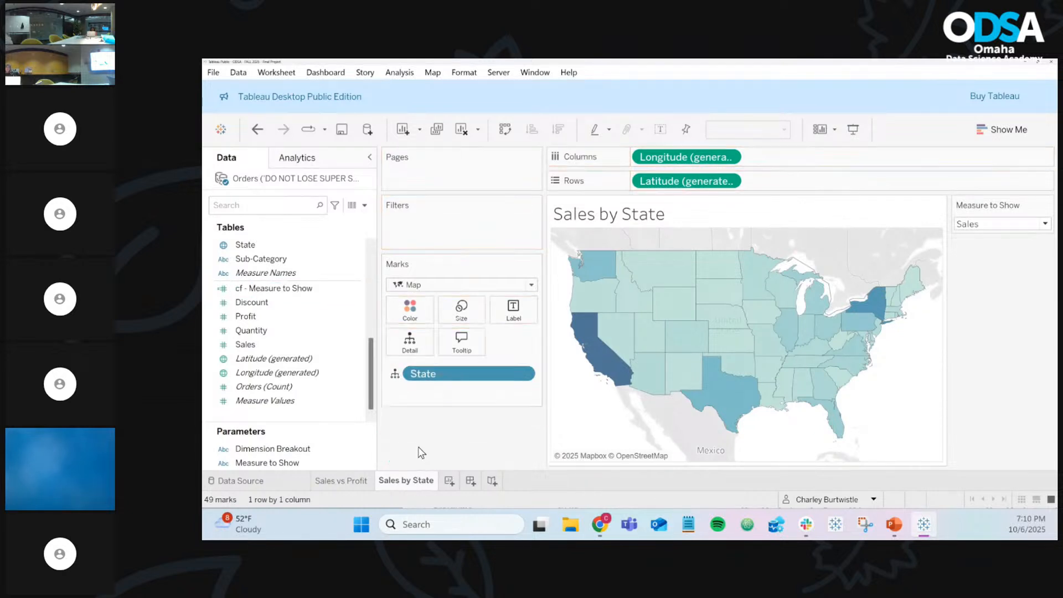
{"action": "left_click_drag", "start_coordinate": [268, 289], "coordinate": [422, 313]}
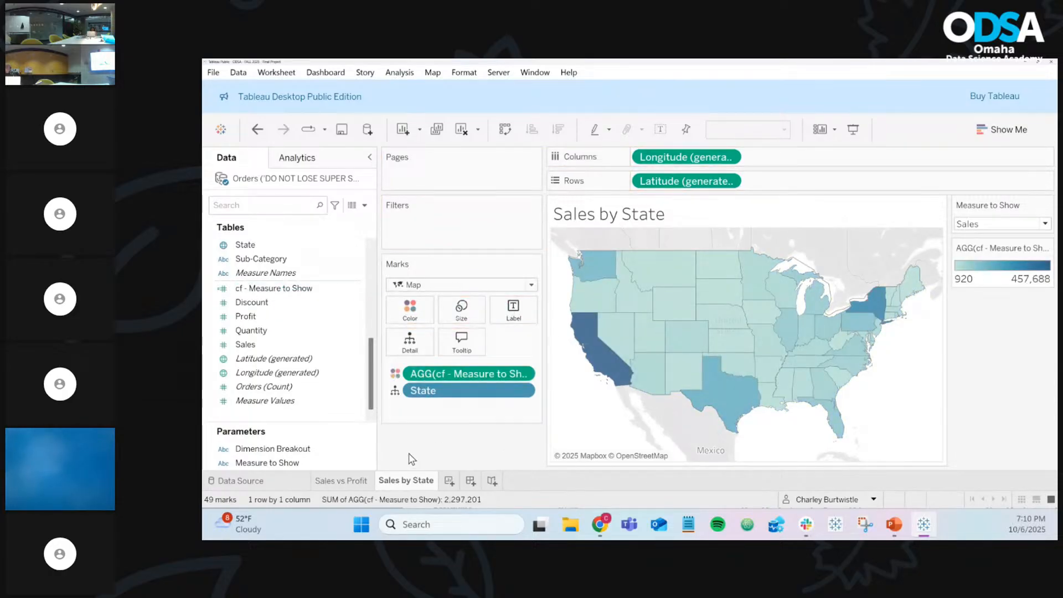
{"action": "left_click", "coordinate": [990, 224]}
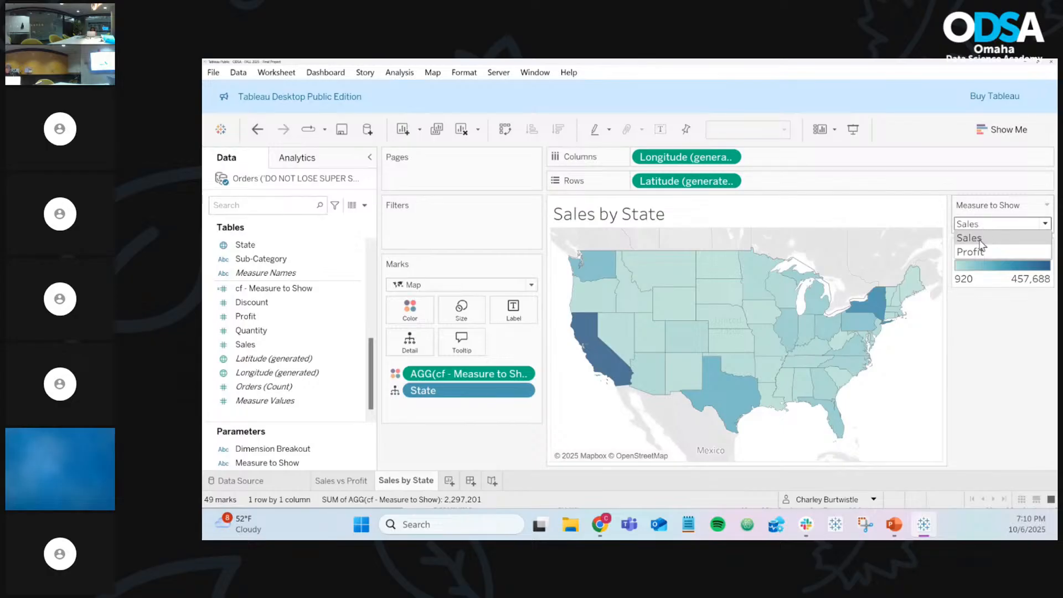
{"action": "left_click", "coordinate": [976, 239]}
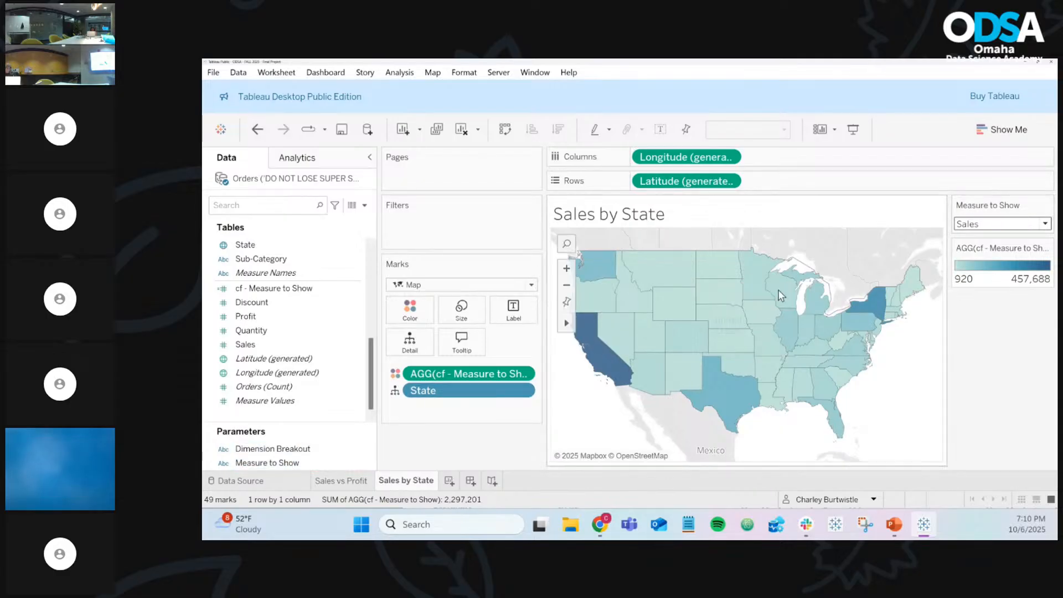
{"action": "left_click", "coordinate": [358, 463]}
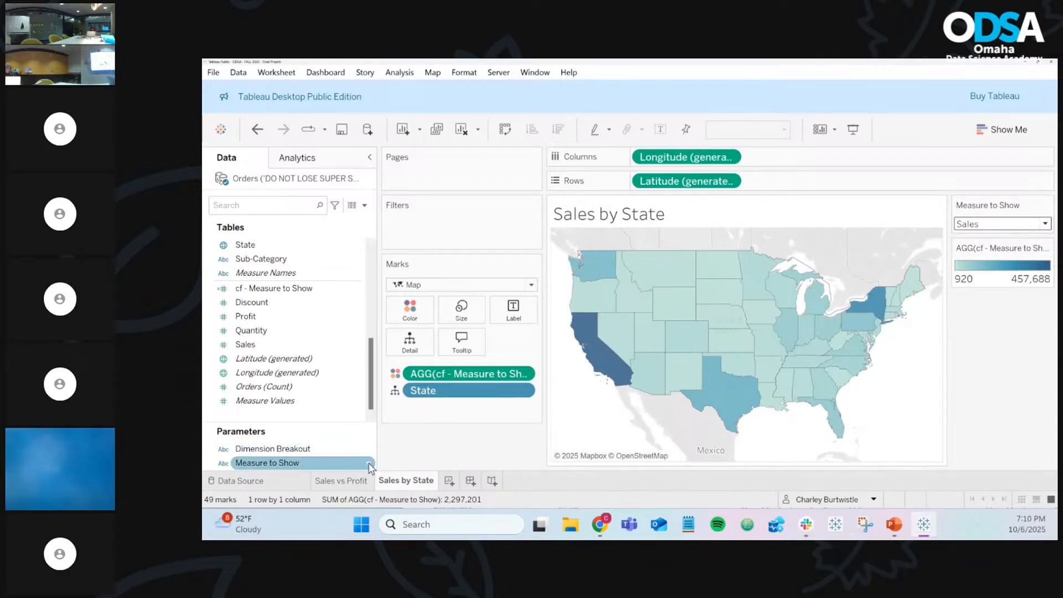
Step: Edit the Measure to Show parameter and enter Discount as a new allowable-value list entry
{"action": "left_click", "coordinate": [370, 465]}
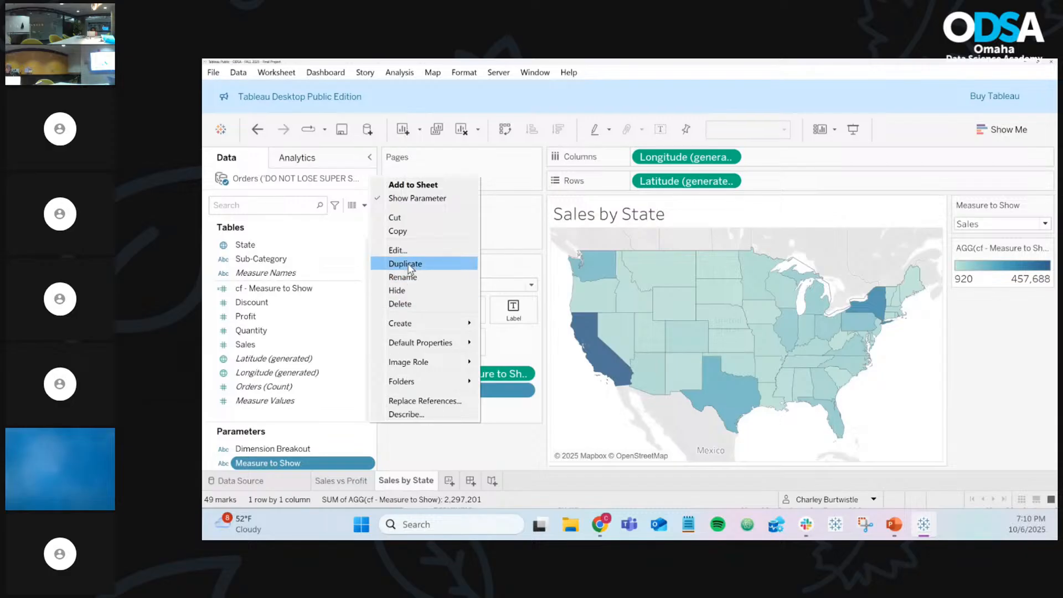
{"action": "left_click", "coordinate": [398, 251]}
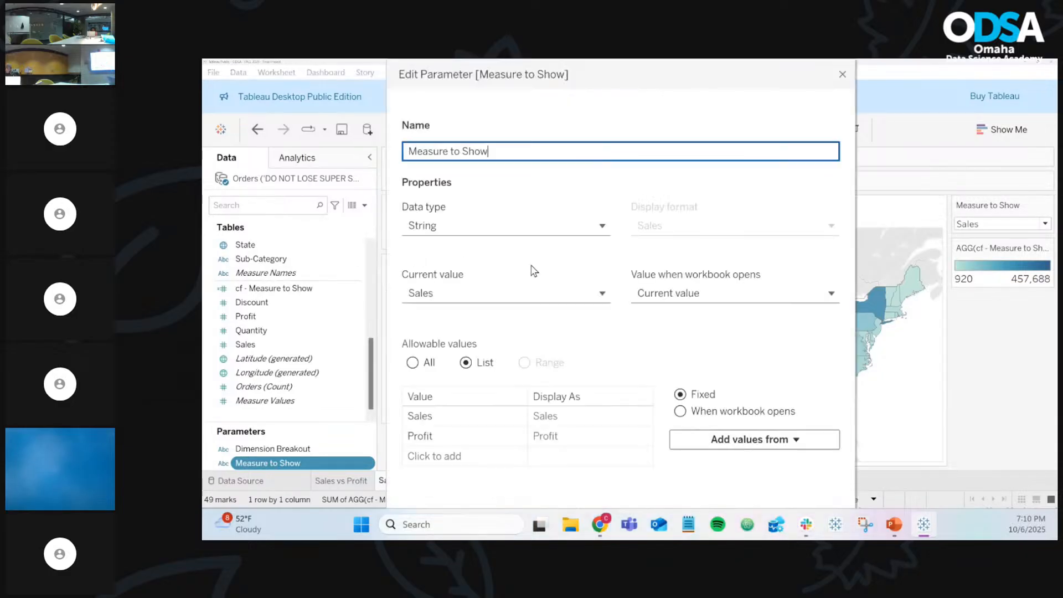
{"action": "left_click", "coordinate": [450, 457]}
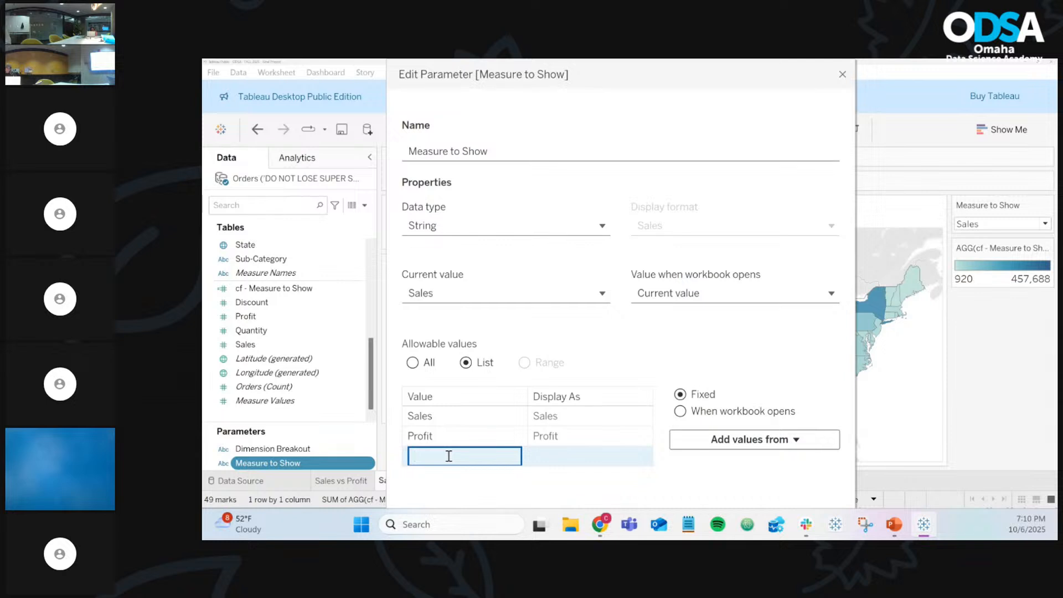
{"action": "type", "text": "Discount"}
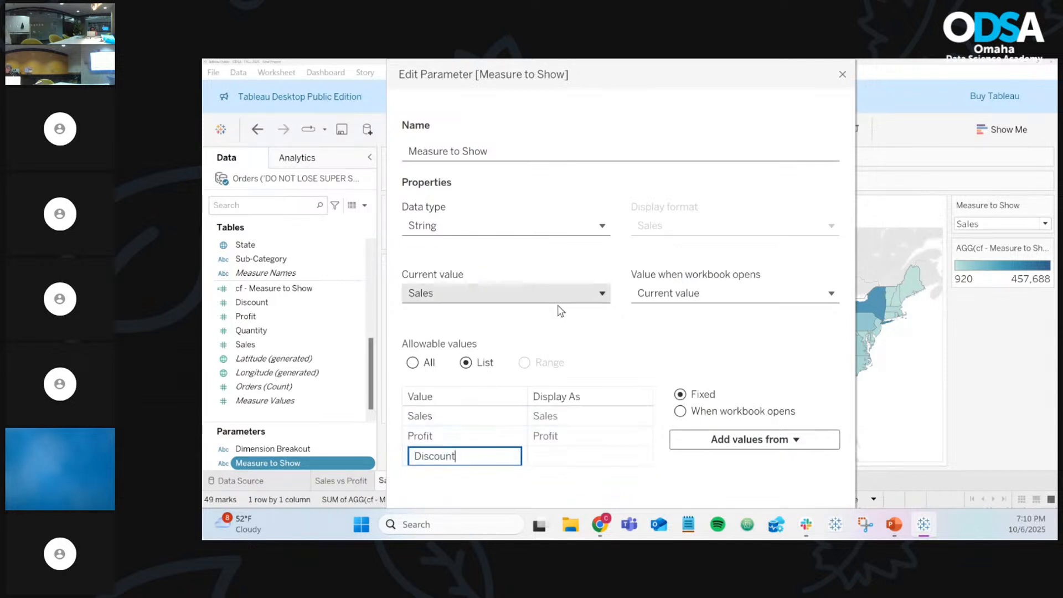
{"action": "left_click_drag", "start_coordinate": [648, 81], "coordinate": [202, 133]}
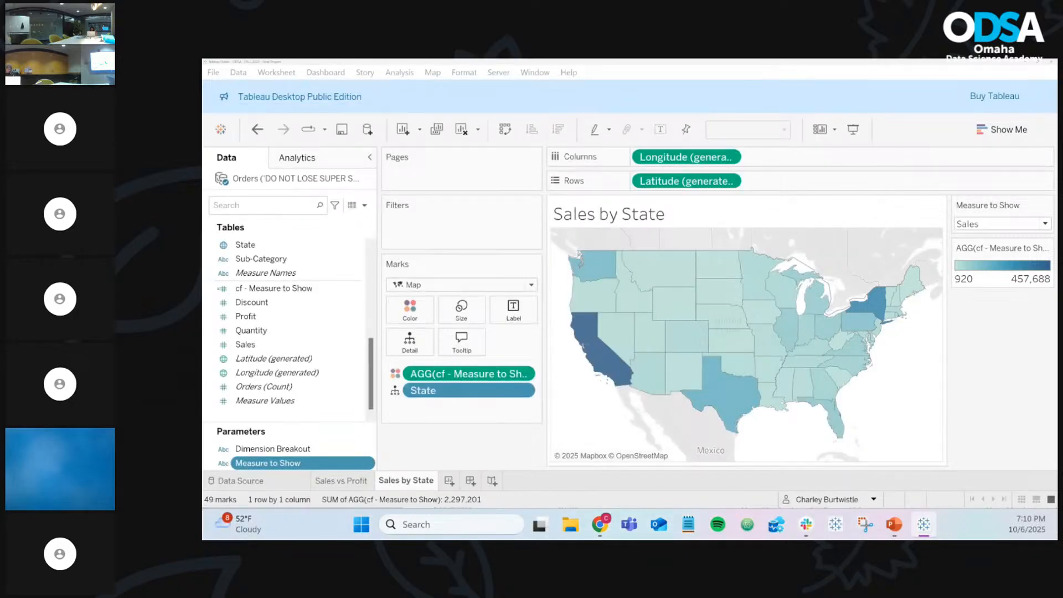
Step: Switch Measure to Show through Sales and Profit to Discount, leaving the map teal with a Null legend
{"action": "key", "text": "Return"}
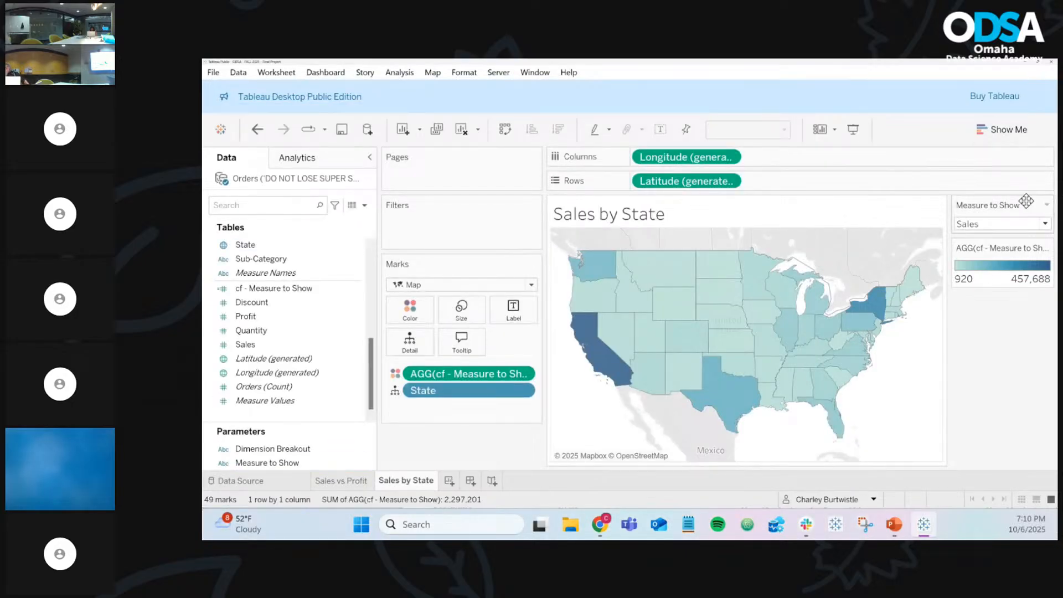
{"action": "left_click", "coordinate": [1028, 226]}
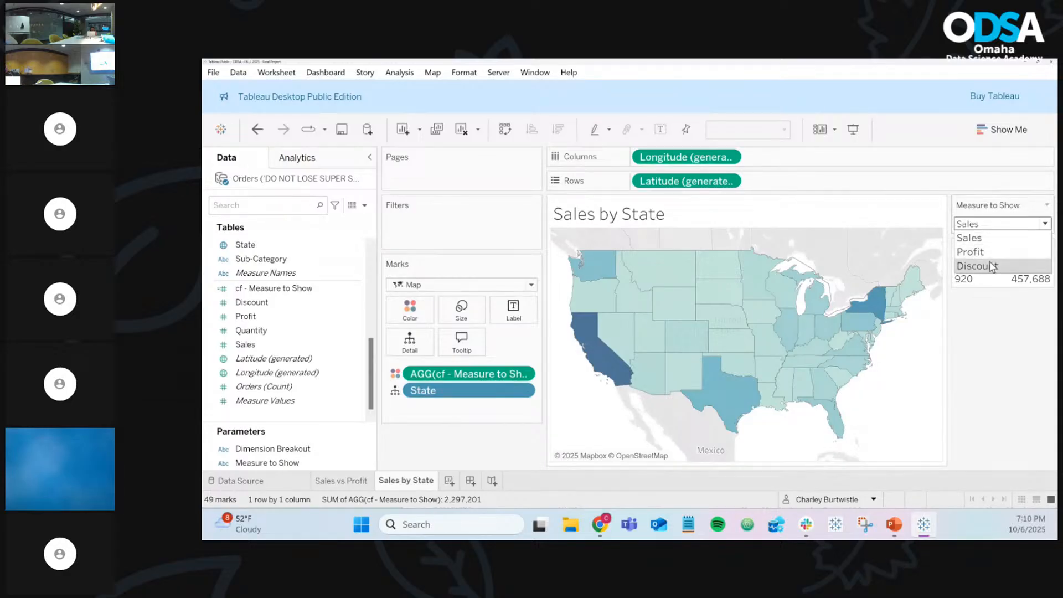
{"action": "left_click", "coordinate": [981, 239]}
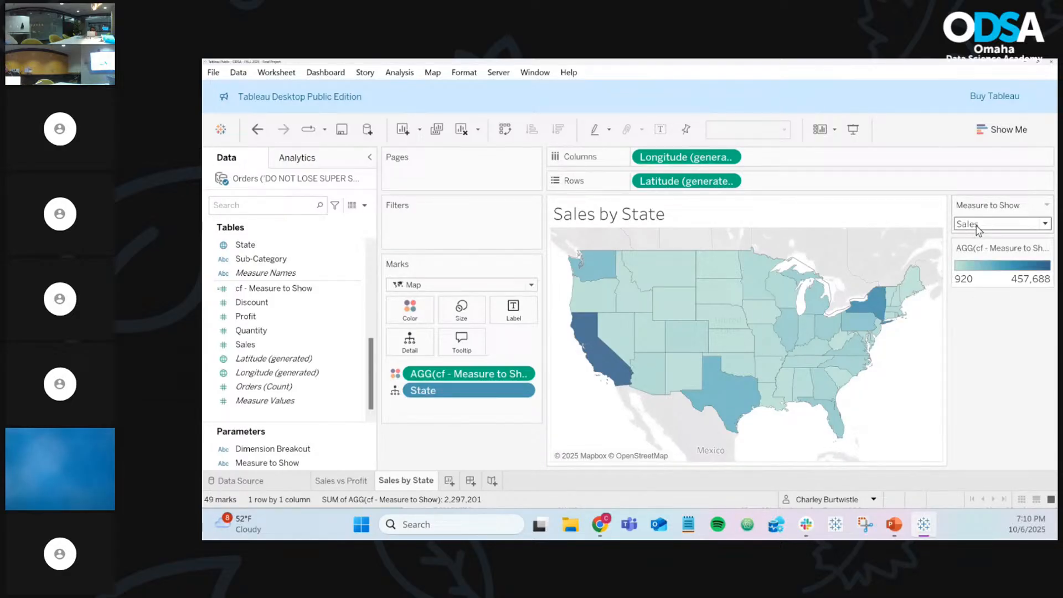
{"action": "left_click", "coordinate": [979, 226]}
{"action": "left_click", "coordinate": [975, 252]}
{"action": "left_click", "coordinate": [979, 225]}
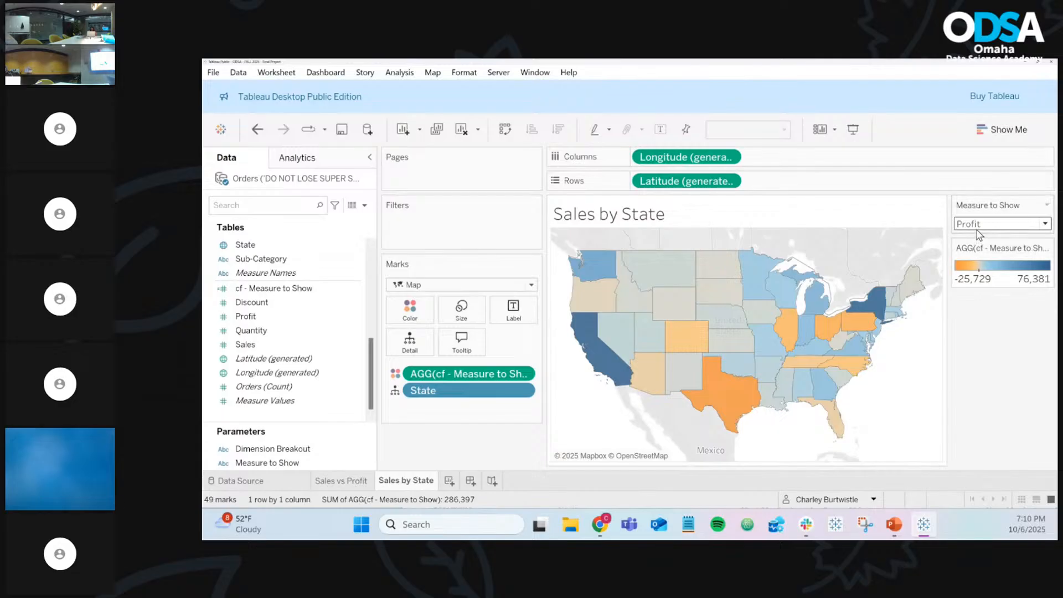
{"action": "left_click", "coordinate": [977, 266]}
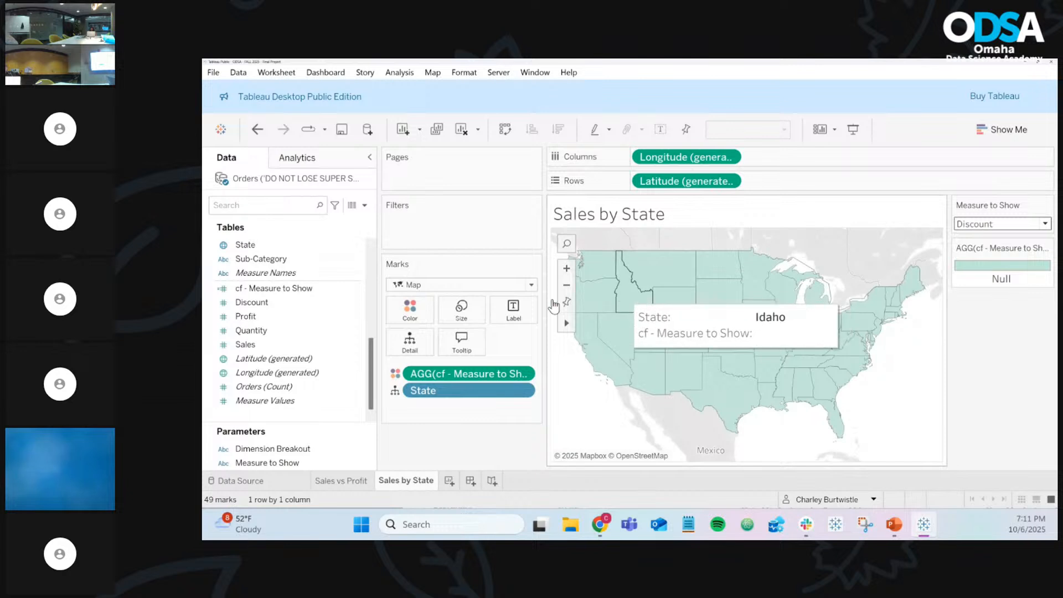
Step: Select the Profit, Discount and cf - Measure to Show fields in the data pane
{"action": "left_click", "coordinate": [349, 316]}
{"action": "left_click", "coordinate": [302, 303]}
{"action": "left_click", "coordinate": [300, 289]}
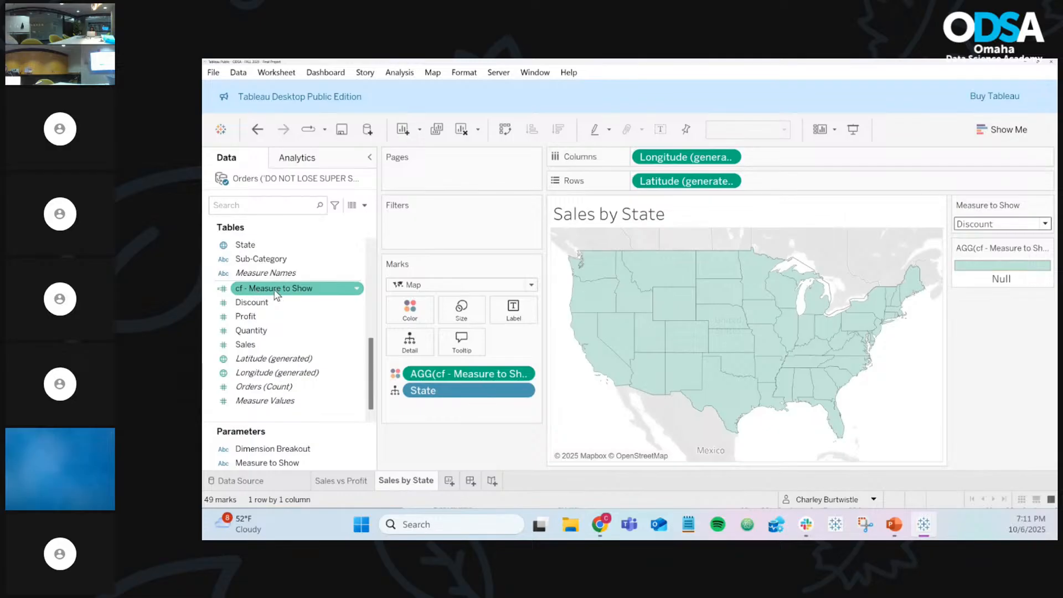
Step: Open the cf - Measure to Show formula for editing after its Profit branch
{"action": "left_click", "coordinate": [359, 291]}
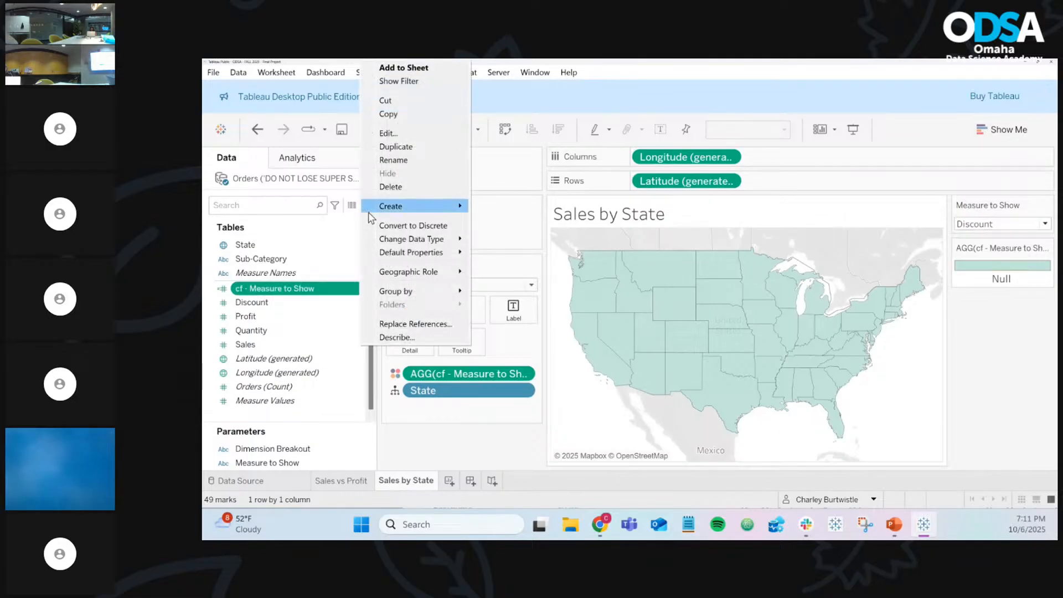
{"action": "left_click", "coordinate": [396, 136]}
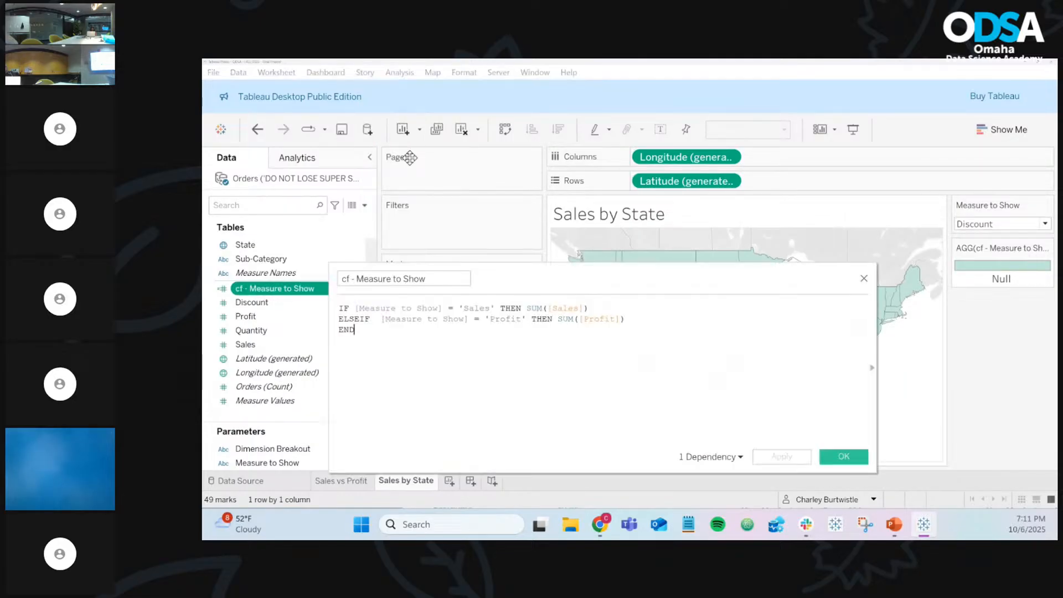
{"action": "left_click", "coordinate": [664, 317]}
{"action": "scroll", "coordinate": [665, 316], "scroll_direction": "up", "scroll_amount": 3}
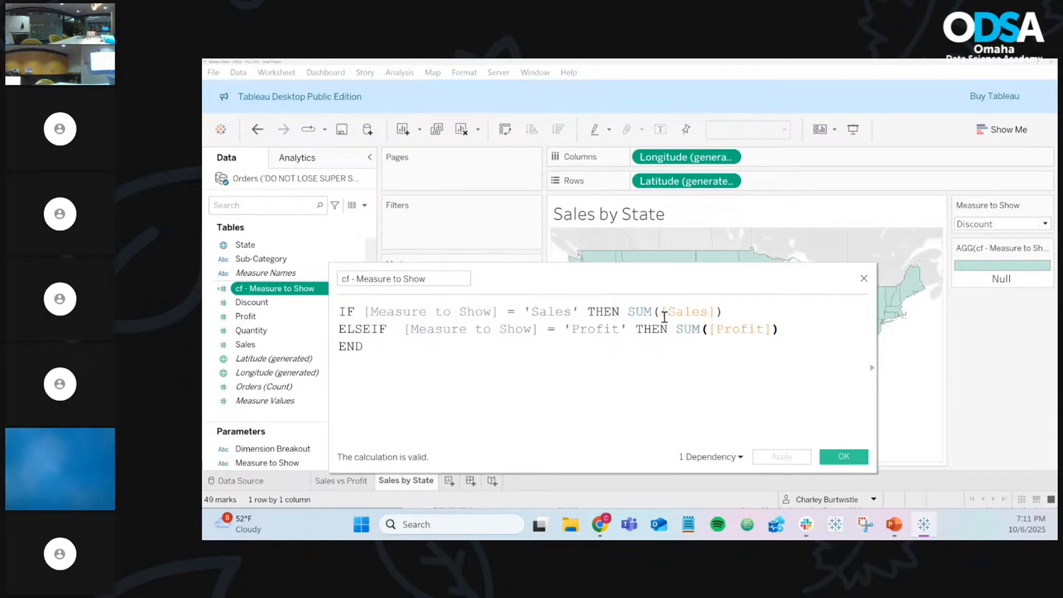
Step: Add an ELSEIF Measure to Show = 'Discount' THEN AVG([Discount]) branch
{"action": "key", "text": "Return"}
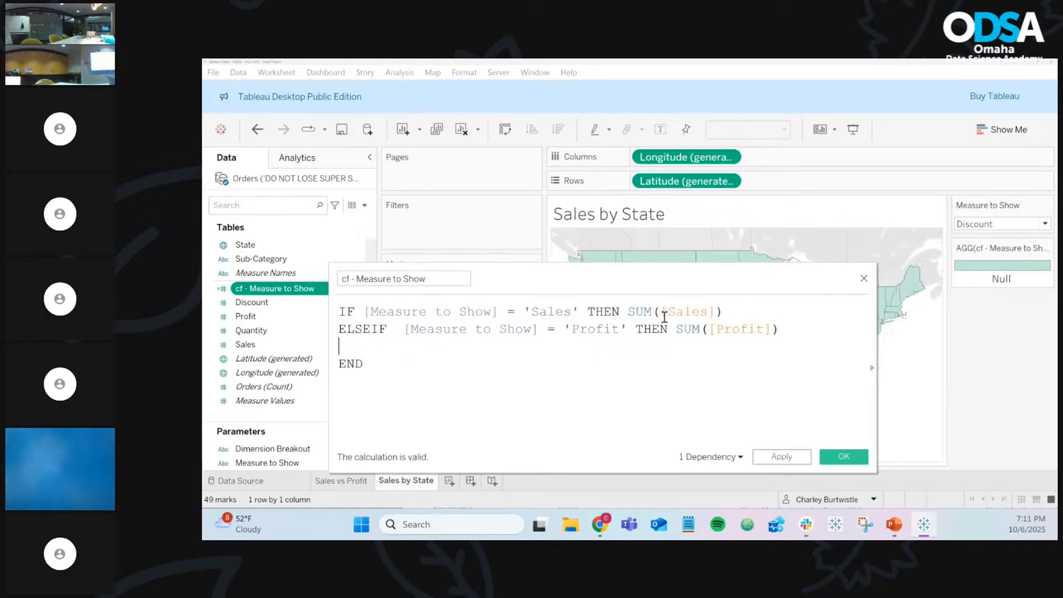
{"action": "type", "text": "ELSEIF"}
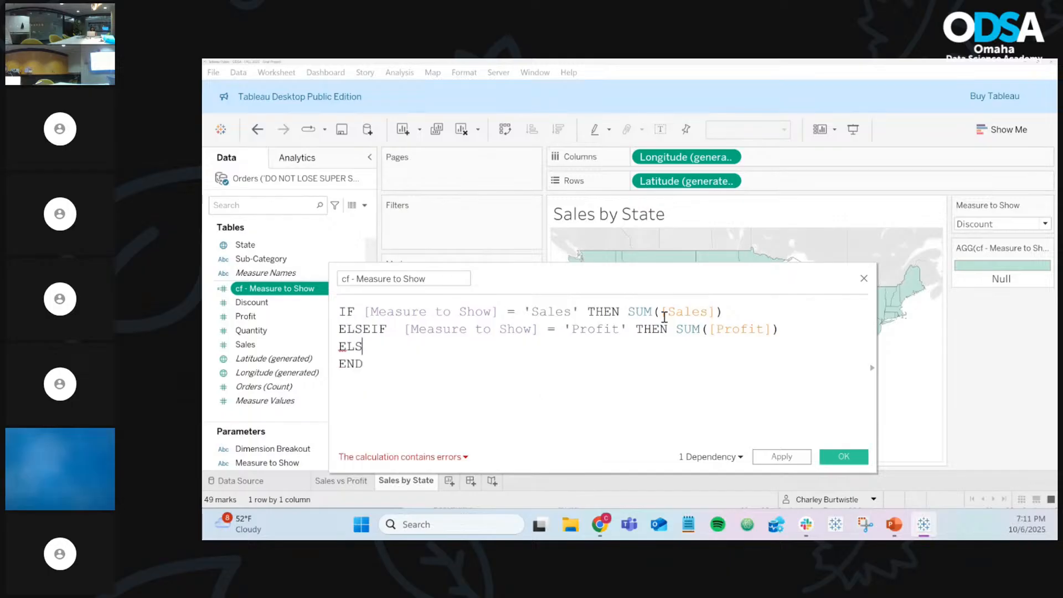
{"action": "type", "text": "mea"}
{"action": "key", "text": "Return"}
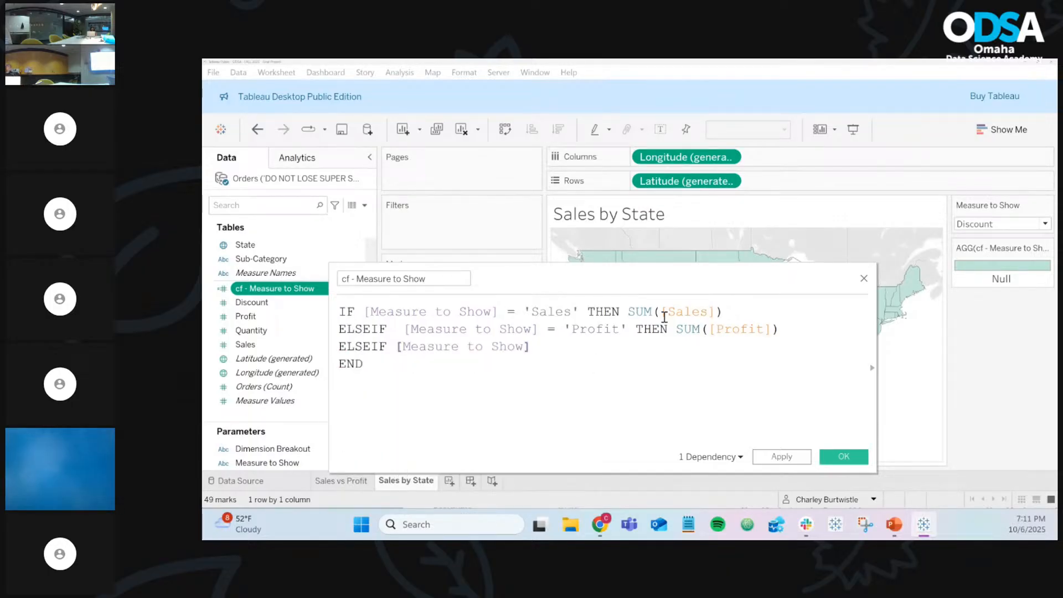
{"action": "type", "text": "= Di"}
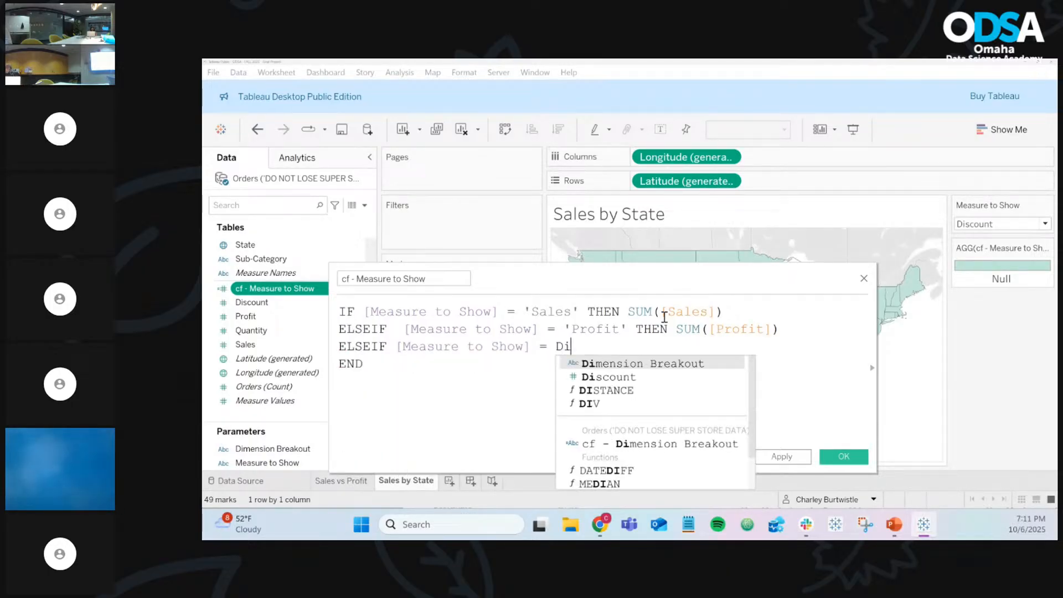
{"action": "type", "text": "scount"}
{"action": "key", "text": "BackSpace"}
{"action": "key", "text": "BackSpace"}
{"action": "key", "text": "BackSpace"}
{"action": "key", "text": "BackSpace"}
{"action": "key", "text": "BackSpace"}
{"action": "key", "text": "BackSpace"}
{"action": "key", "text": "BackSpace"}
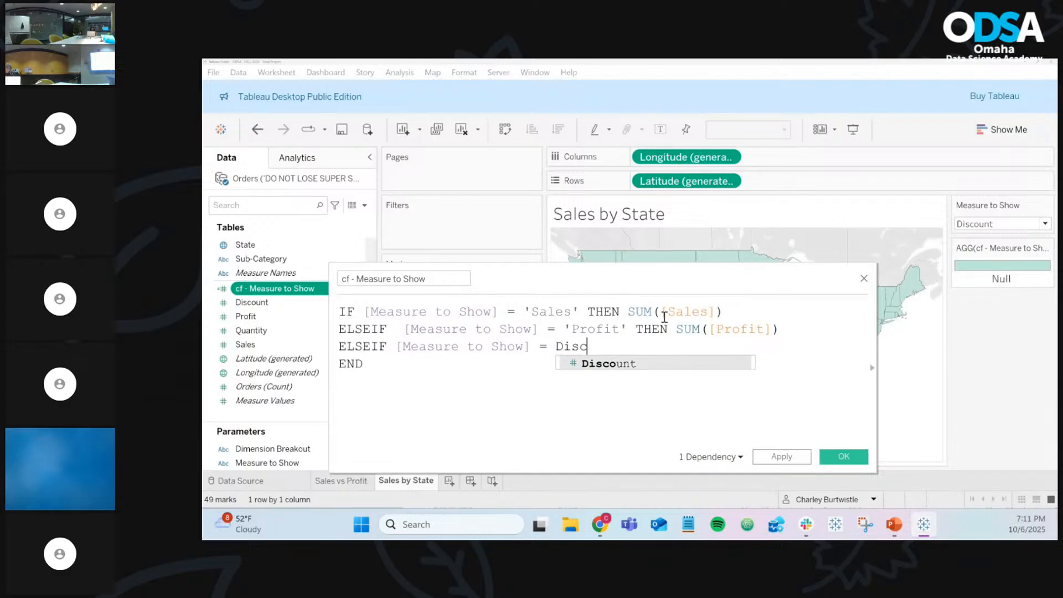
{"action": "key", "text": "BackSpace"}
{"action": "type", "text": "'D"}
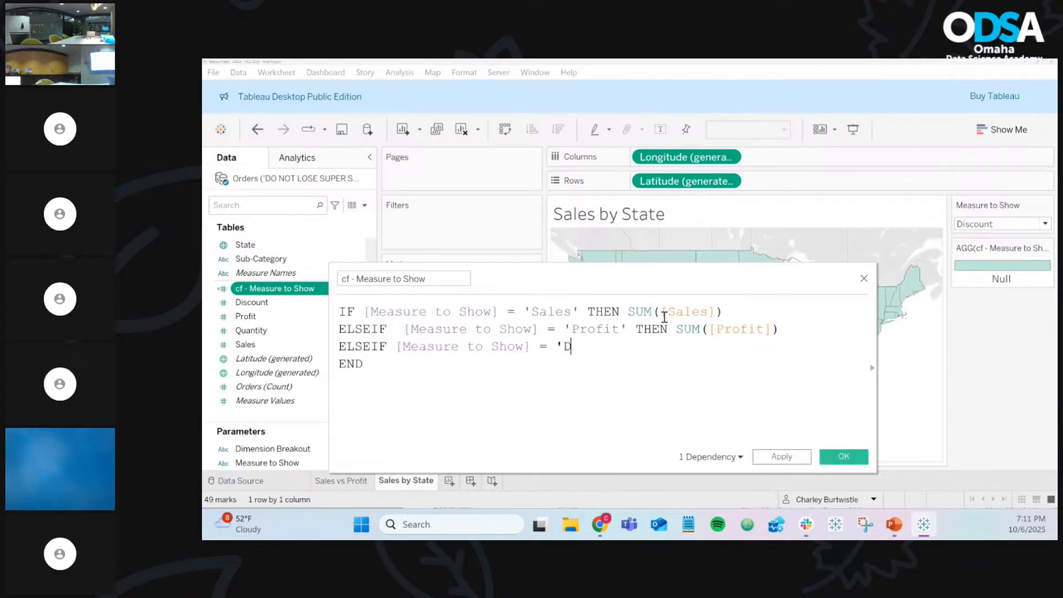
{"action": "type", "text": "iscount' THEN "}
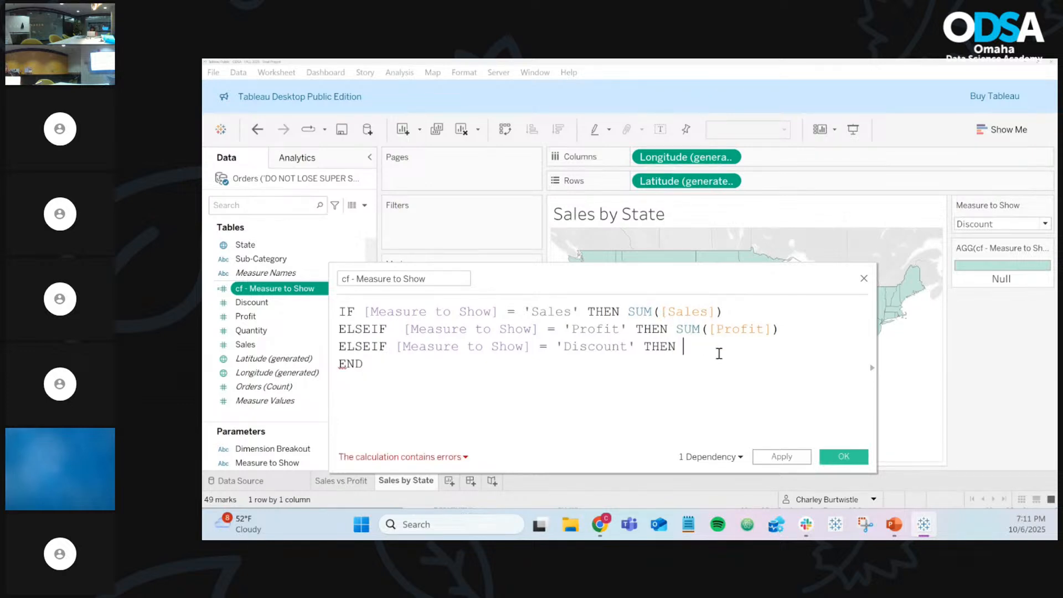
{"action": "type", "text": "AVG"}
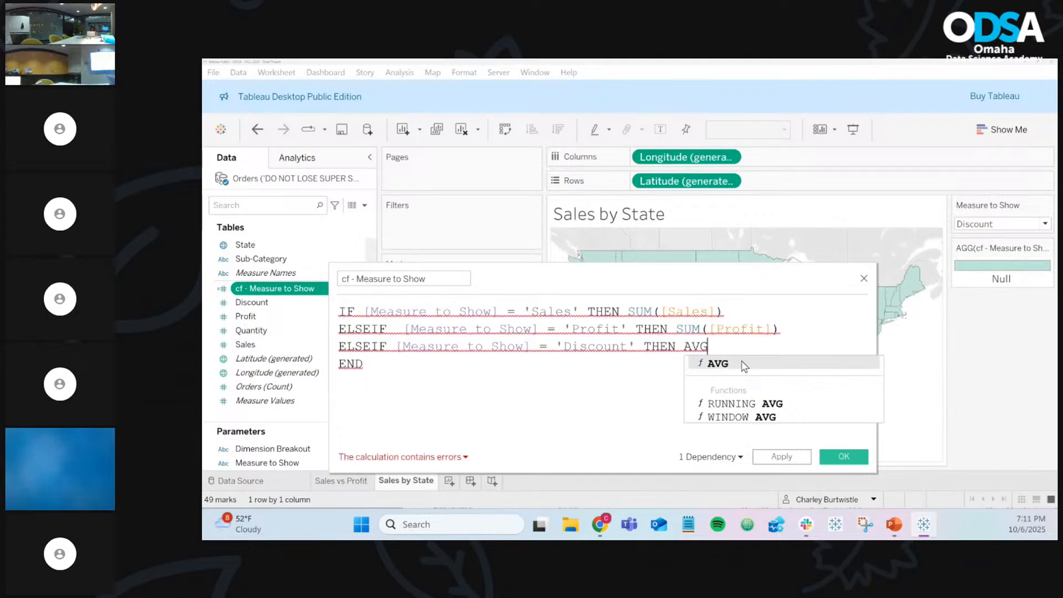
{"action": "left_click", "coordinate": [744, 365]}
{"action": "type", "text": "[dis"}
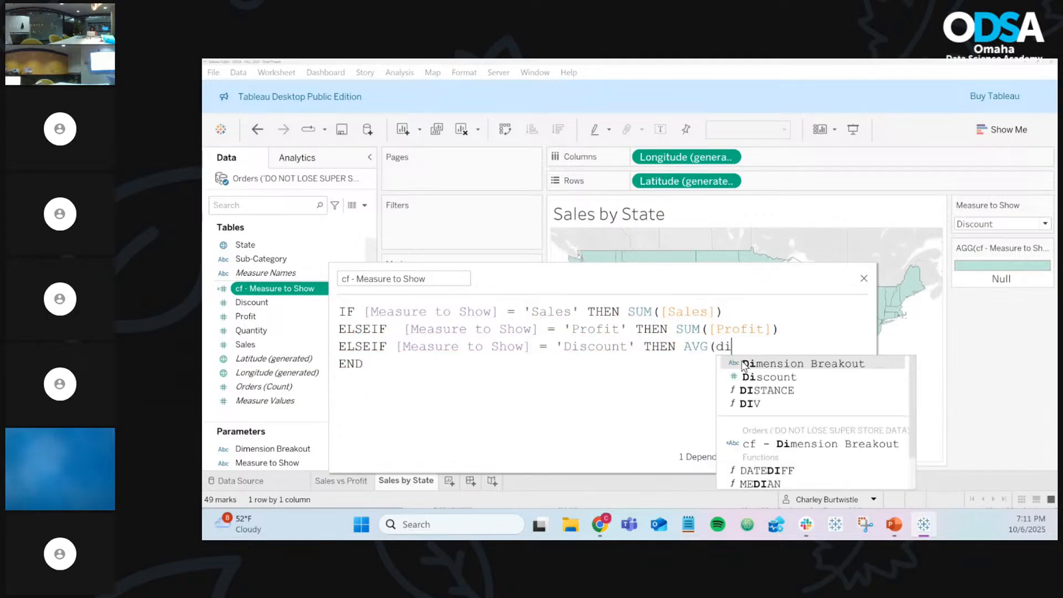
{"action": "key", "text": "Return"}
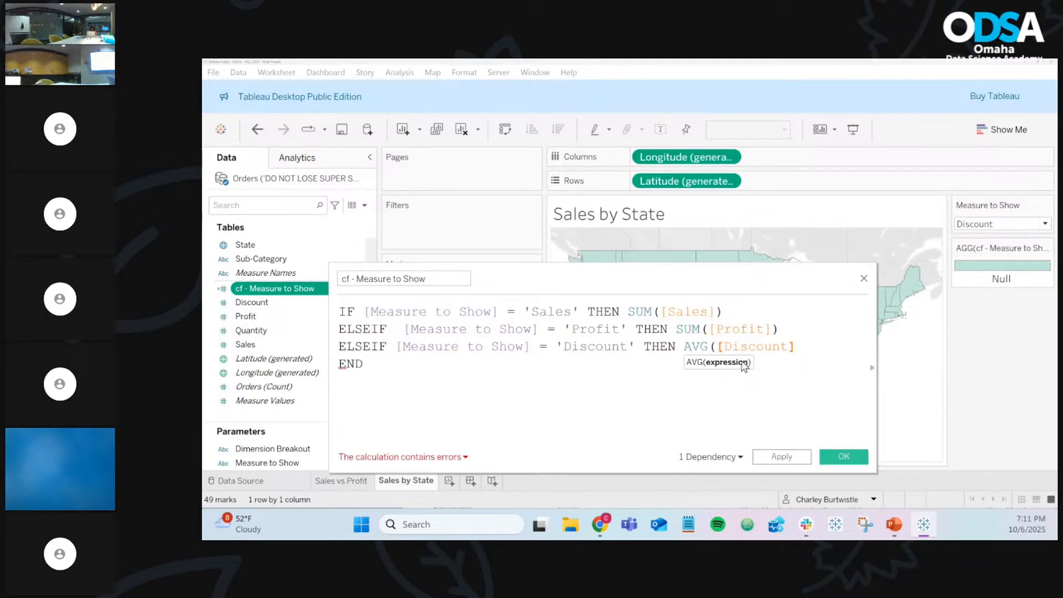
{"action": "type", "text": ")"}
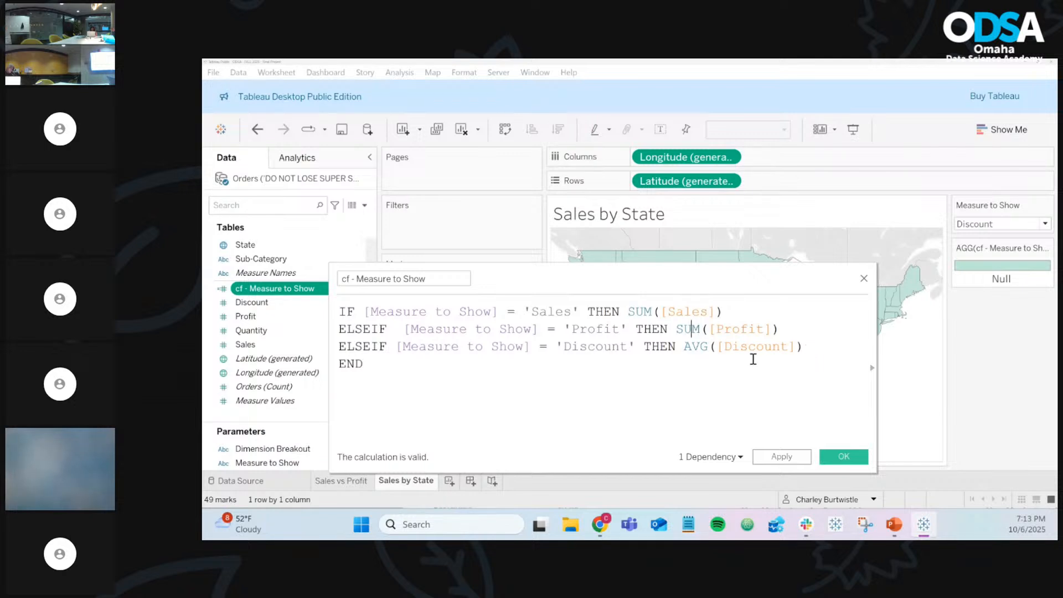
{"action": "left_click", "coordinate": [816, 346]}
{"action": "type", "text": "AVG"}
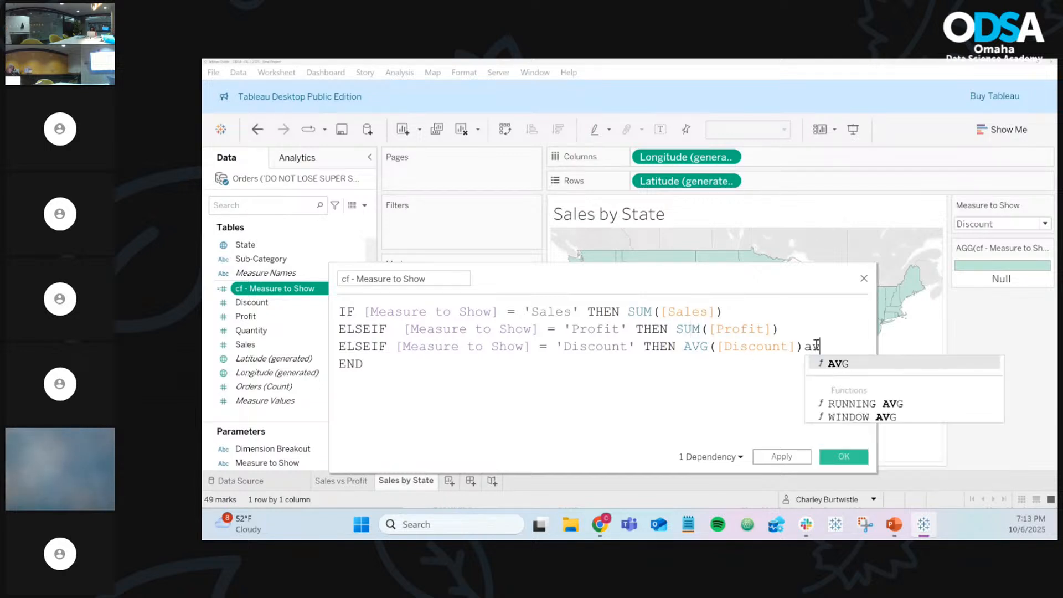
{"action": "key", "text": "Return"}
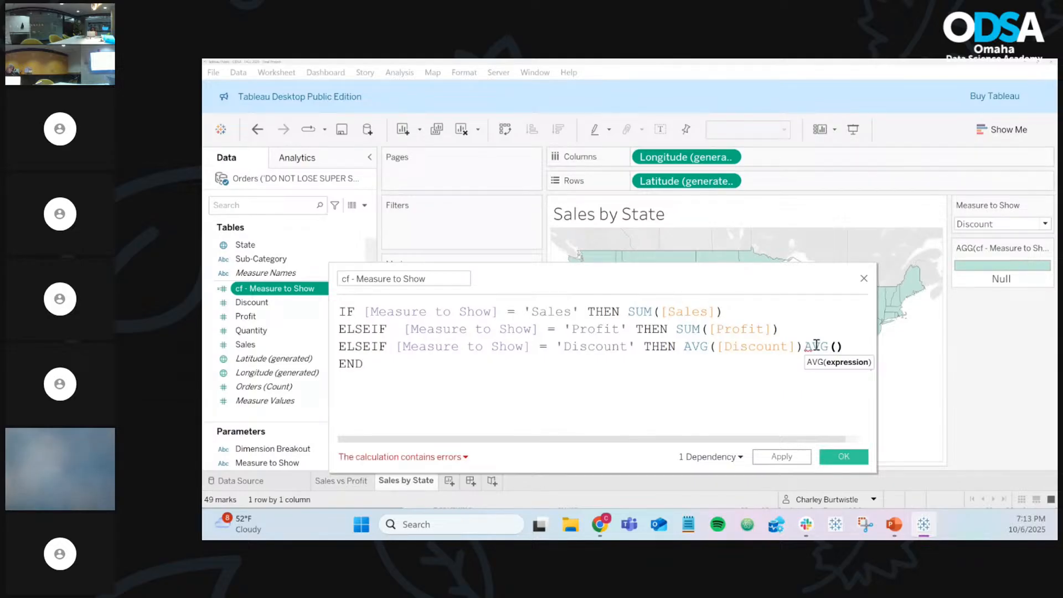
{"action": "type", "text": "dis"}
{"action": "key", "text": "BackSpace"}
{"action": "key", "text": "BackSpace"}
{"action": "key", "text": "BackSpace"}
{"action": "key", "text": "BackSpace"}
{"action": "key", "text": "BackSpace"}
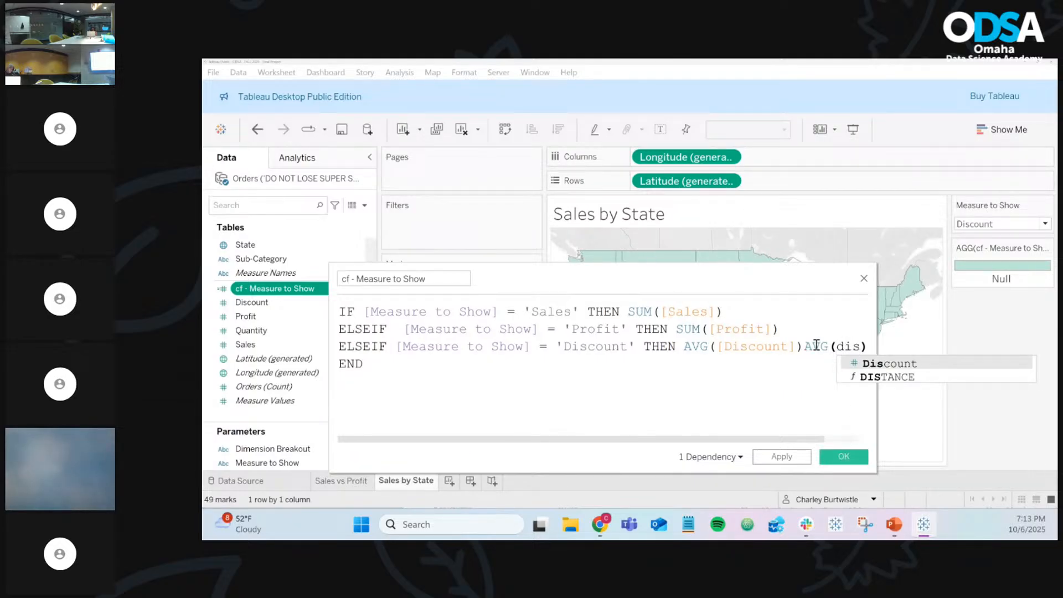
{"action": "key", "text": "BackSpace"}
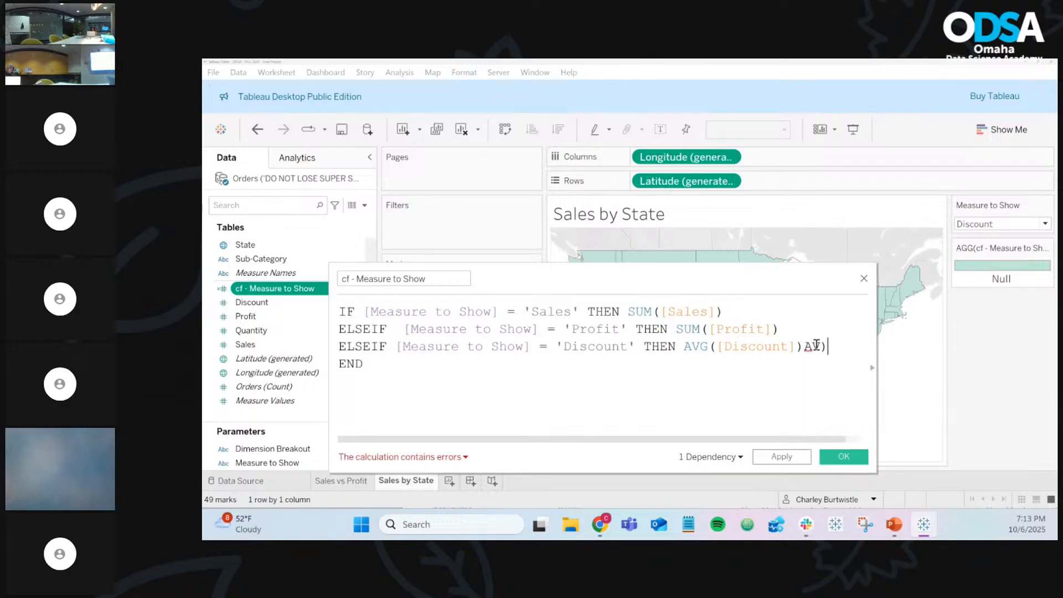
{"action": "key", "text": "BackSpace"}
{"action": "key", "text": "Delete"}
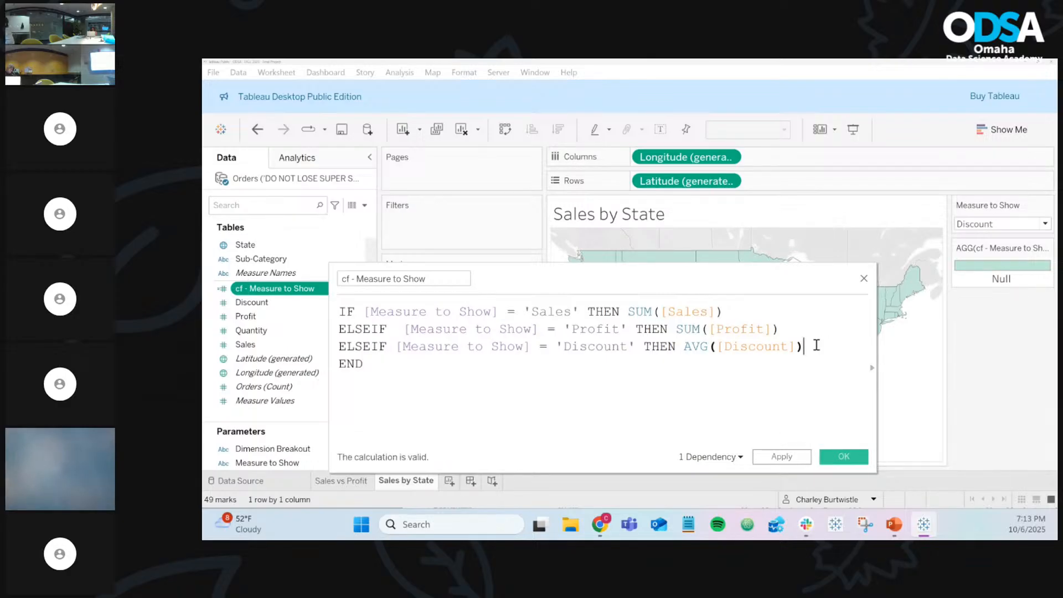
{"action": "key", "text": "BackSpace"}
{"action": "key", "text": "BackSpace"}
{"action": "key", "text": "BackSpace"}
{"action": "key", "text": "BackSpace"}
{"action": "key", "text": "BackSpace"}
{"action": "key", "text": "BackSpace"}
{"action": "key", "text": "BackSpace"}
{"action": "key", "text": "BackSpace"}
{"action": "key", "text": "BackSpace"}
{"action": "key", "text": "BackSpace"}
{"action": "key", "text": "BackSpace"}
{"action": "key", "text": "BackSpace"}
{"action": "key", "text": "BackSpace"}
{"action": "key", "text": "BackSpace"}
{"action": "key", "text": "BackSpace"}
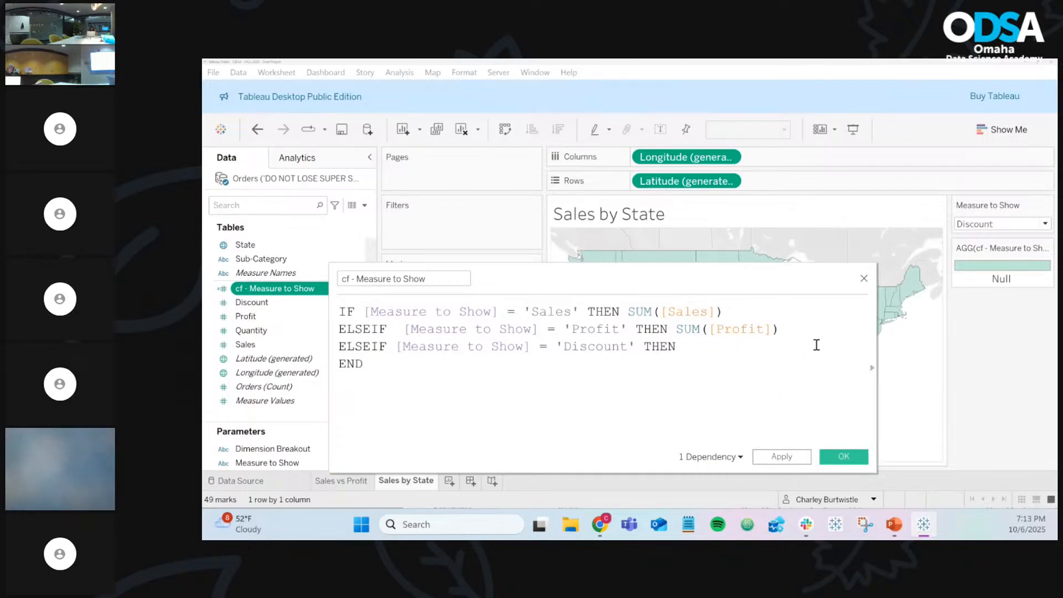
{"action": "type", "text": "avg"}
{"action": "key", "text": "Return"}
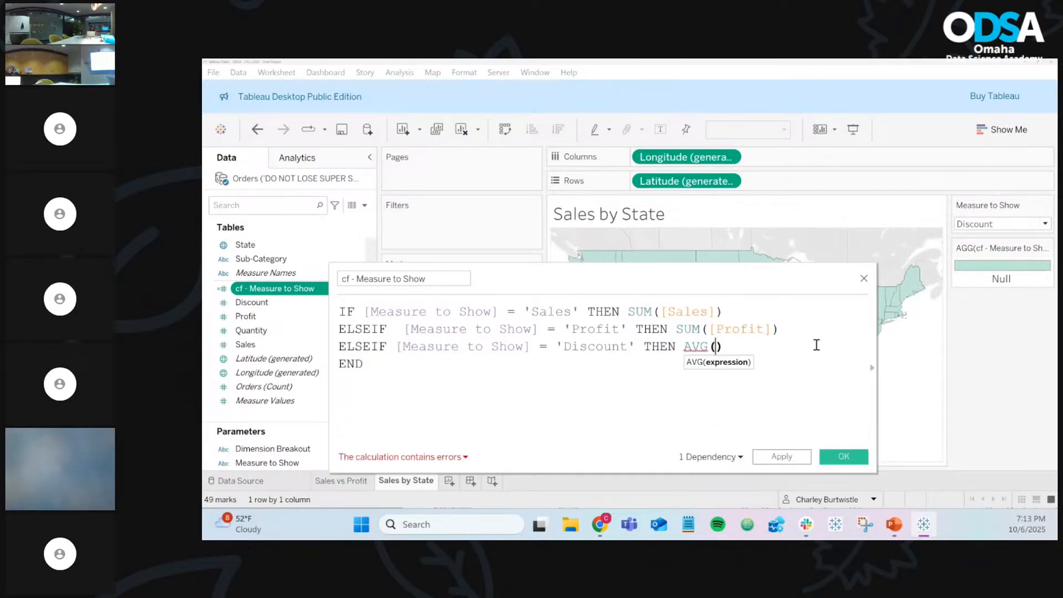
{"action": "type", "text": "dis"}
{"action": "key", "text": "Return"}
{"action": "key", "text": "Right"}
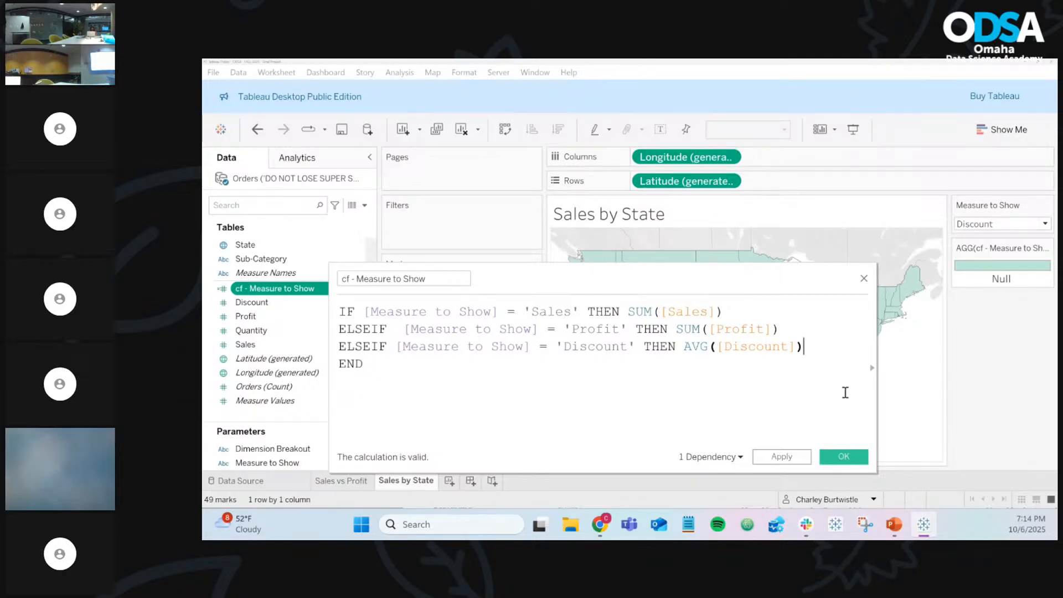
Step: Apply the formula, then recolour the map by Profit and finally Sales (920 to 457,688)
{"action": "left_click", "coordinate": [842, 453]}
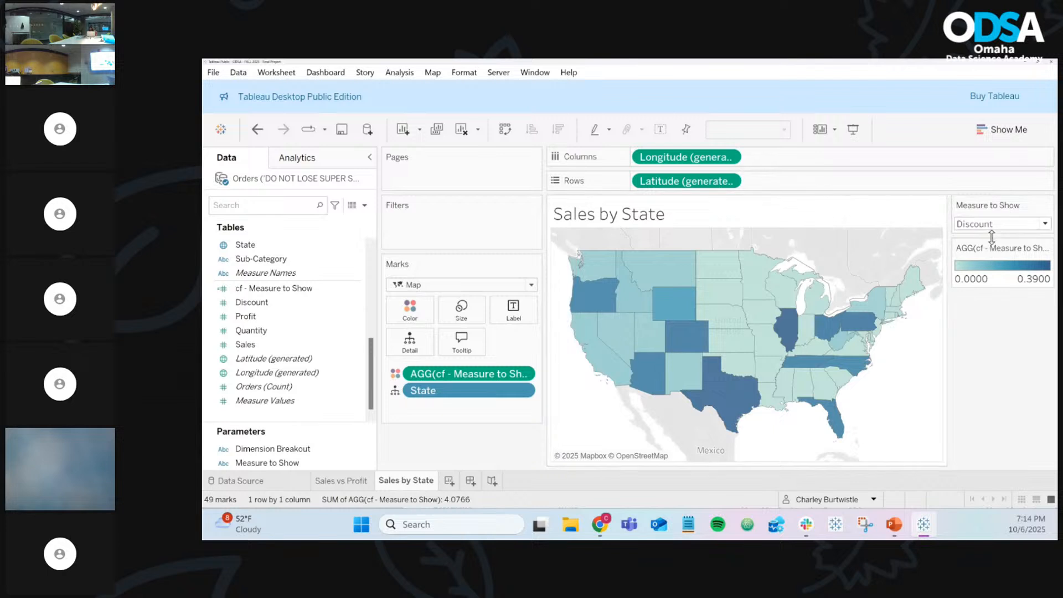
{"action": "mouse_move", "coordinate": [700, 384]}
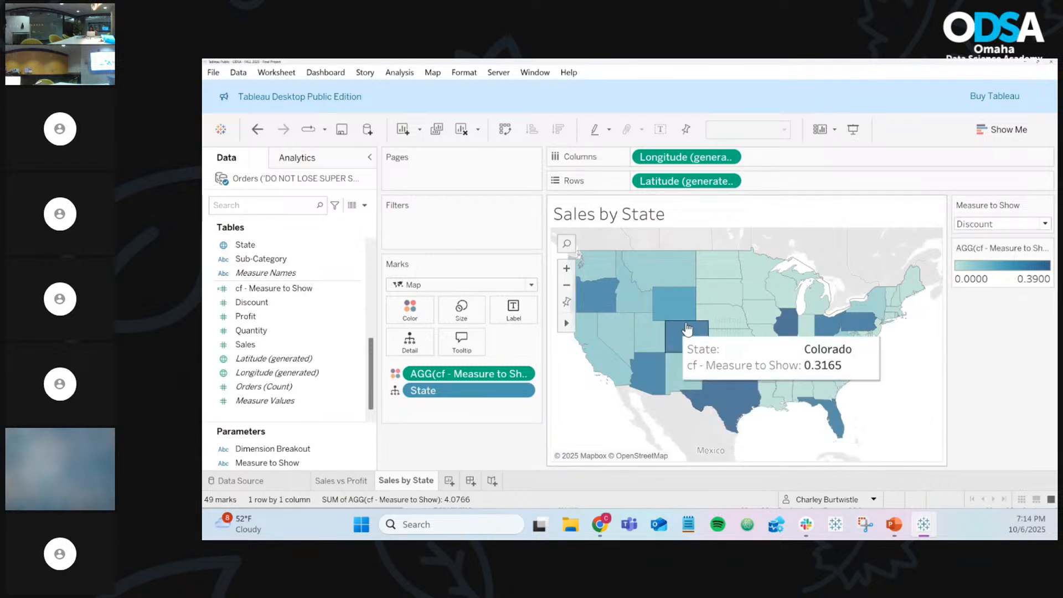
{"action": "left_click", "coordinate": [975, 224]}
{"action": "left_click", "coordinate": [973, 252]}
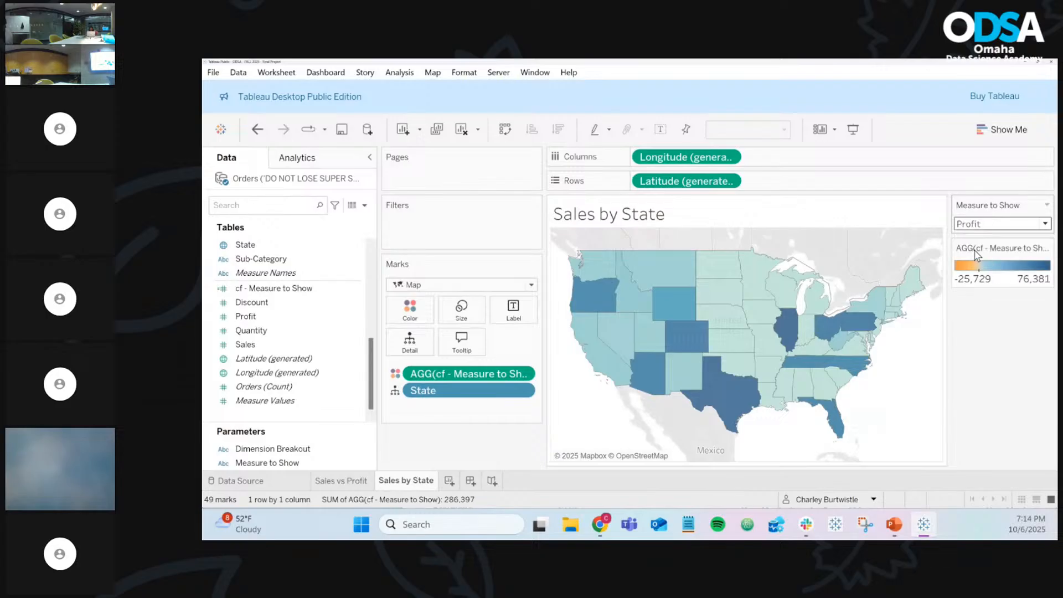
{"action": "left_click", "coordinate": [976, 225]}
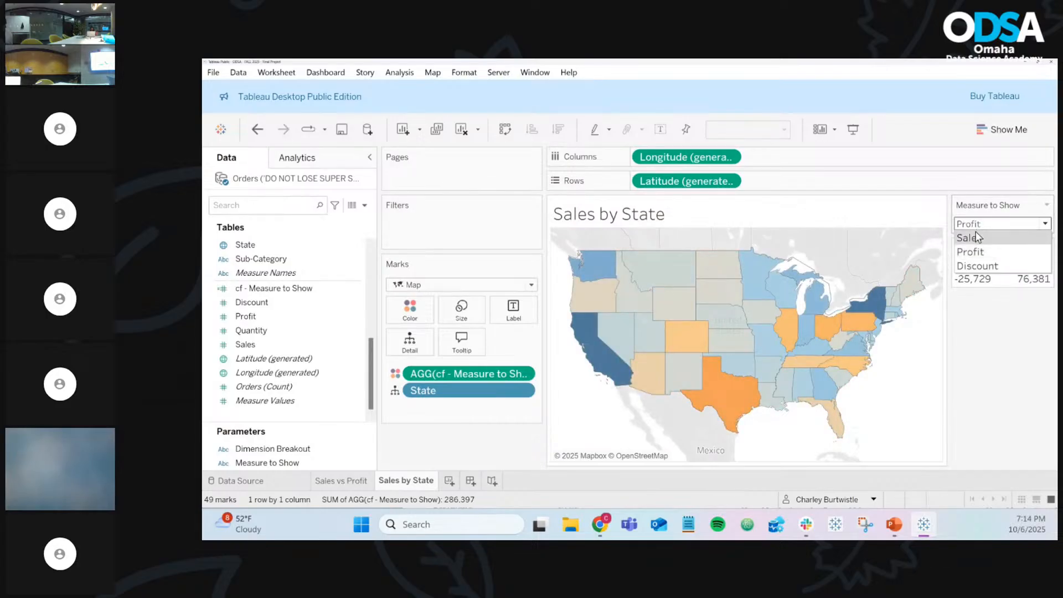
{"action": "left_click", "coordinate": [974, 236]}
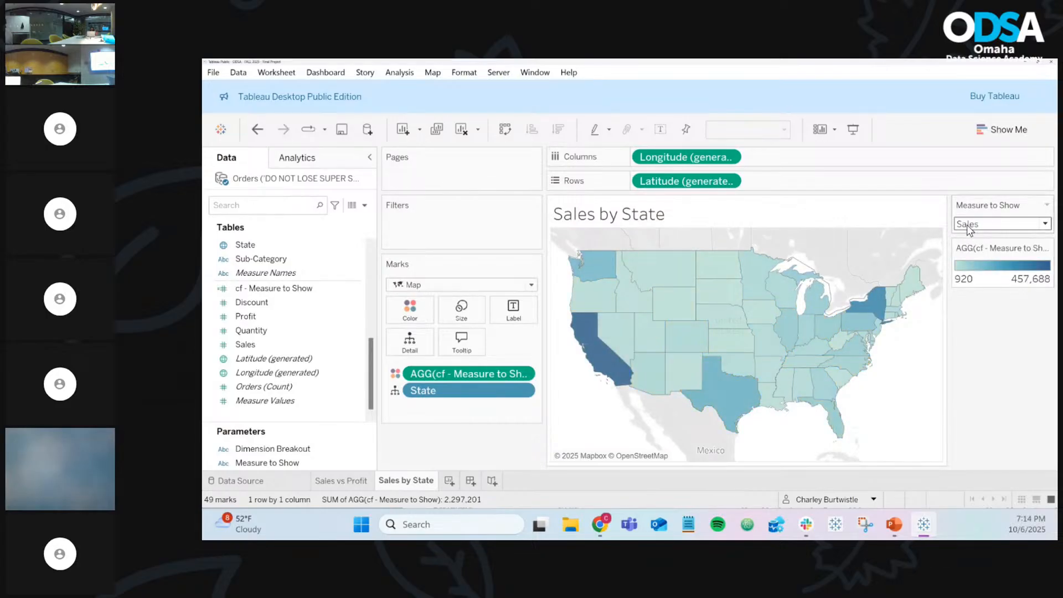
{"action": "left_click", "coordinate": [982, 228]}
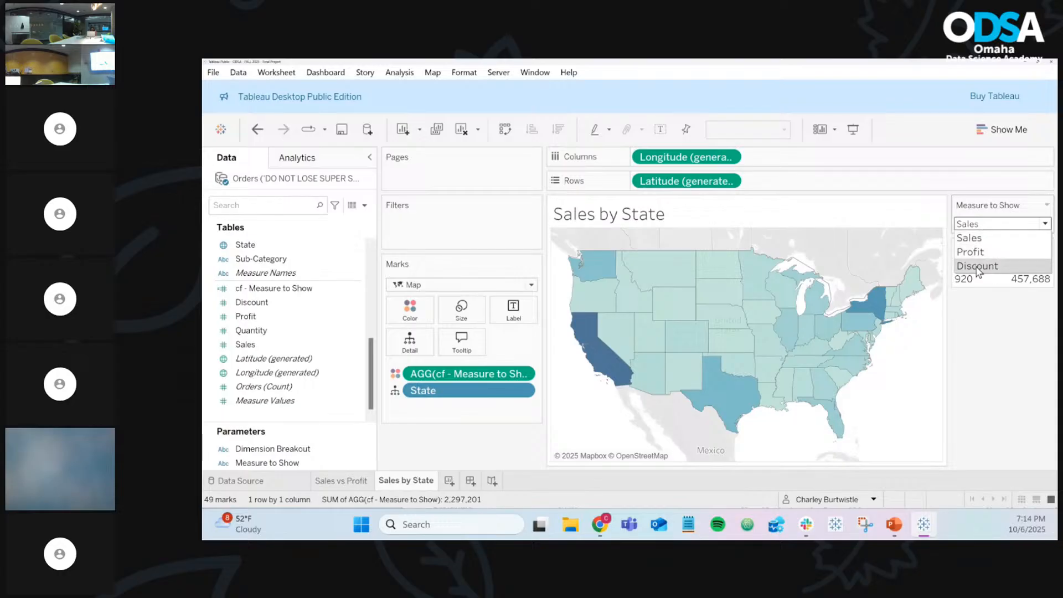
{"action": "left_click", "coordinate": [985, 237]}
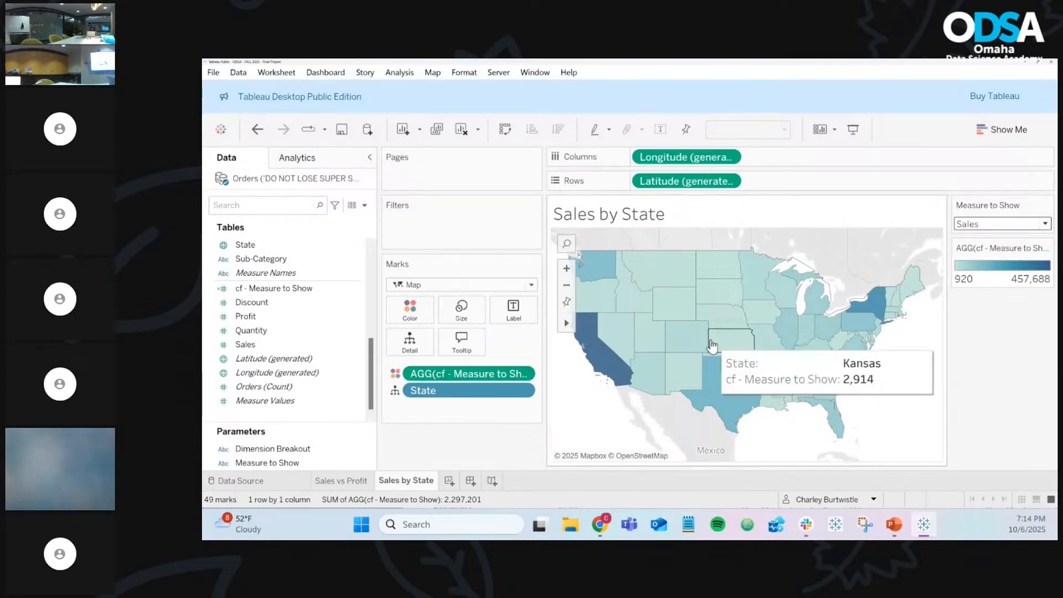
Step: Add Dashboard 1 and set its Size to Automatic instead of a fixed size
{"action": "left_click", "coordinate": [471, 481]}
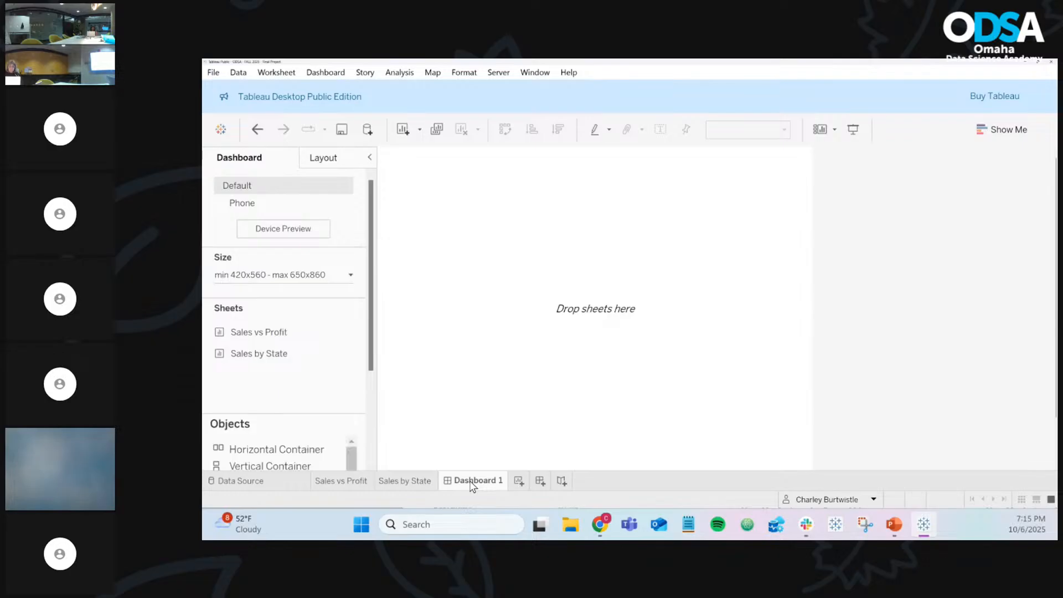
{"action": "left_click", "coordinate": [297, 281]}
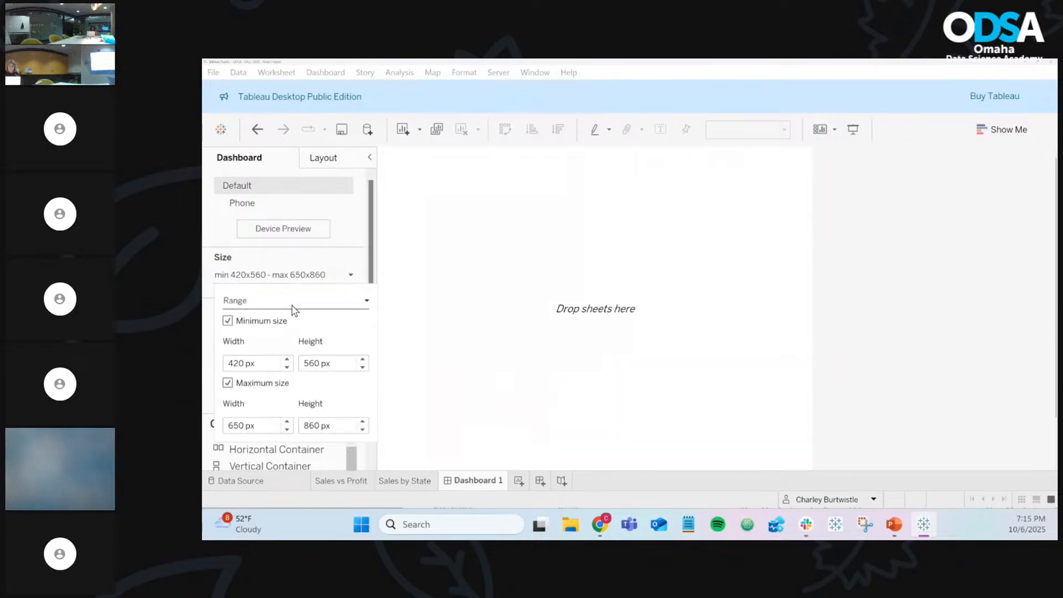
{"action": "left_click", "coordinate": [292, 302]}
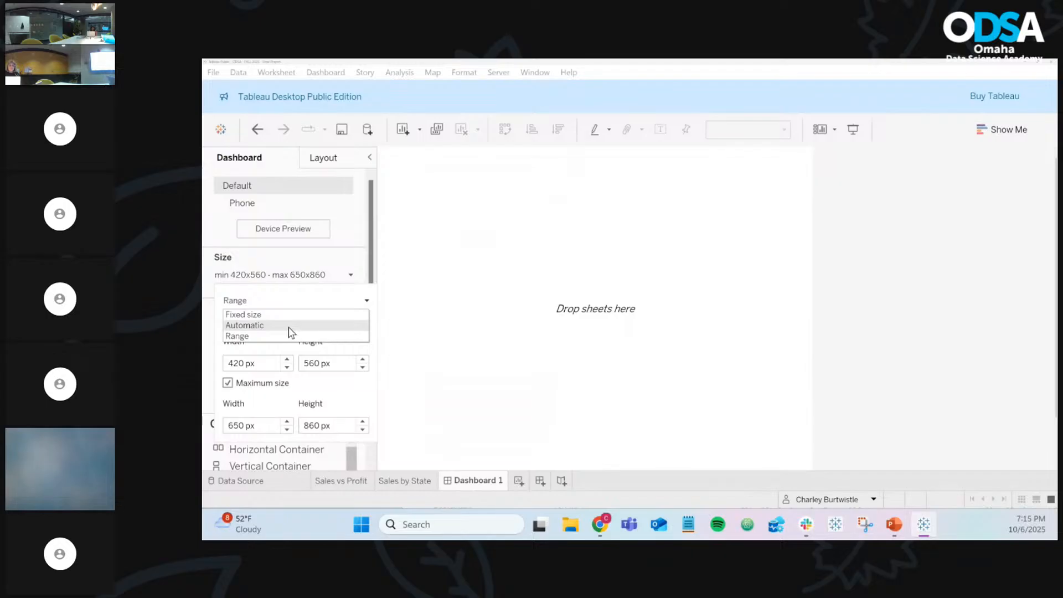
{"action": "left_click", "coordinate": [289, 327]}
{"action": "left_click", "coordinate": [298, 302]}
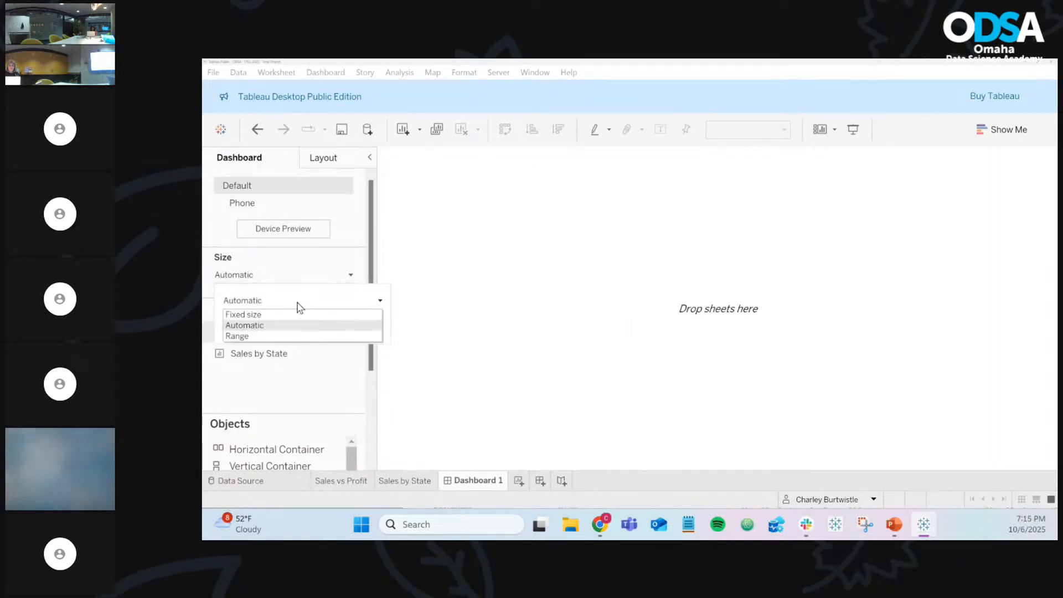
{"action": "left_click", "coordinate": [287, 315]}
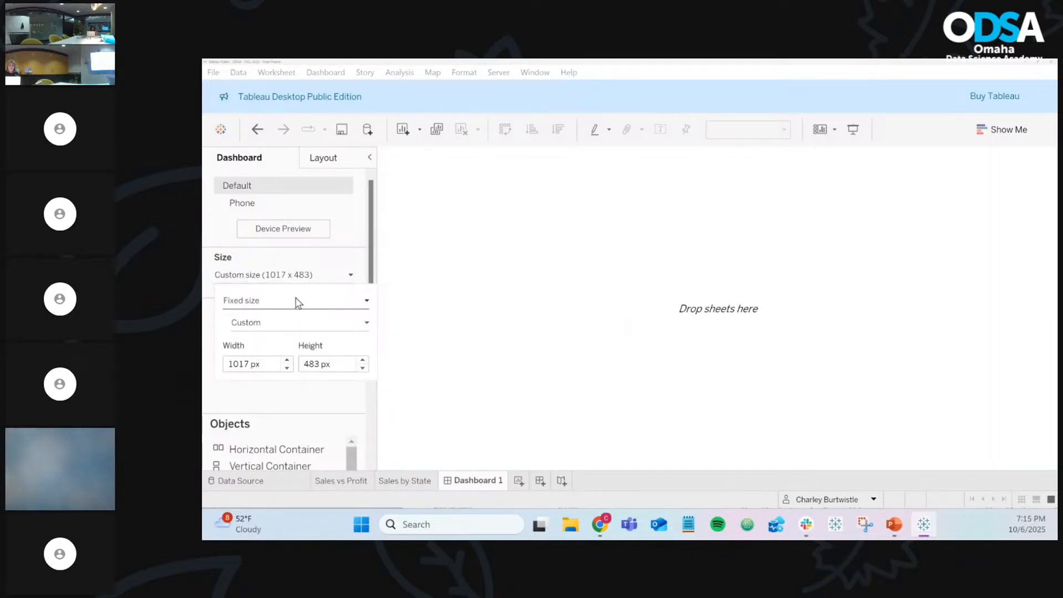
{"action": "left_click", "coordinate": [298, 302]}
{"action": "left_click", "coordinate": [281, 326]}
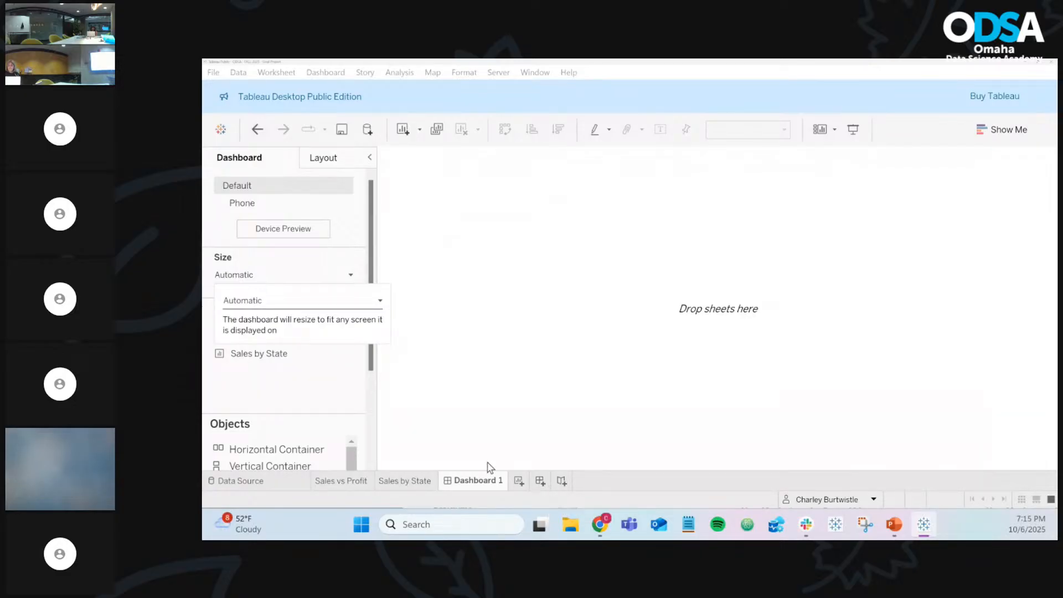
{"action": "left_click", "coordinate": [319, 280]}
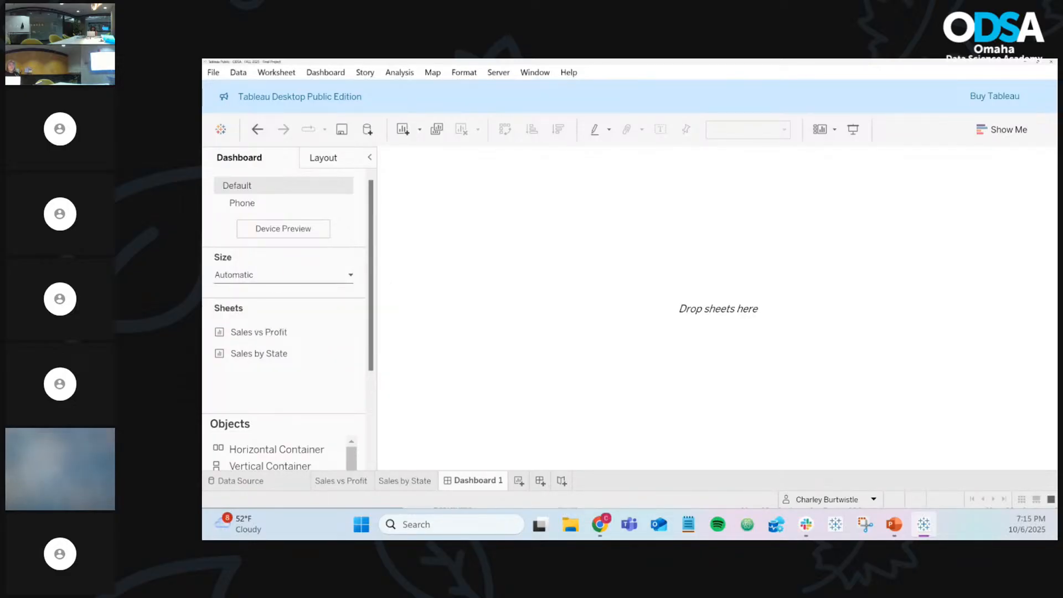
{"action": "left_click", "coordinate": [291, 279]}
{"action": "left_click", "coordinate": [296, 300]}
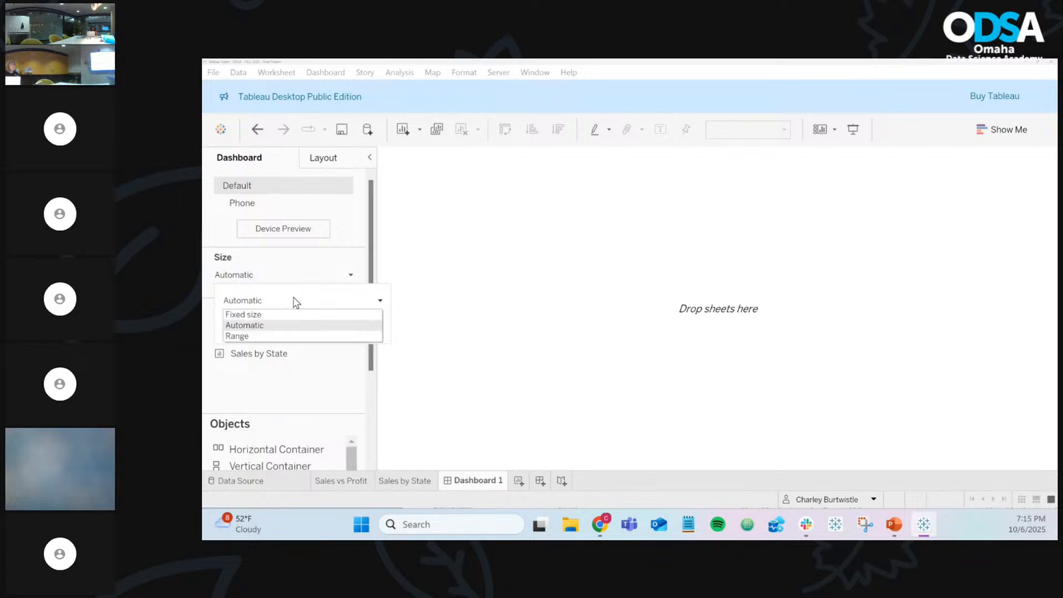
{"action": "left_click", "coordinate": [294, 326]}
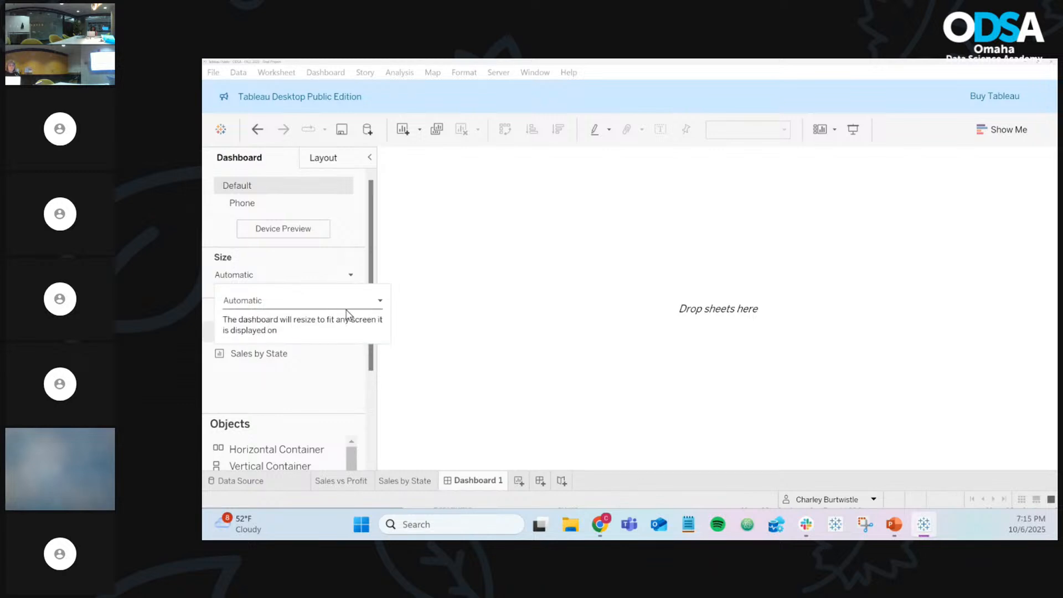
{"action": "left_click", "coordinate": [341, 388]}
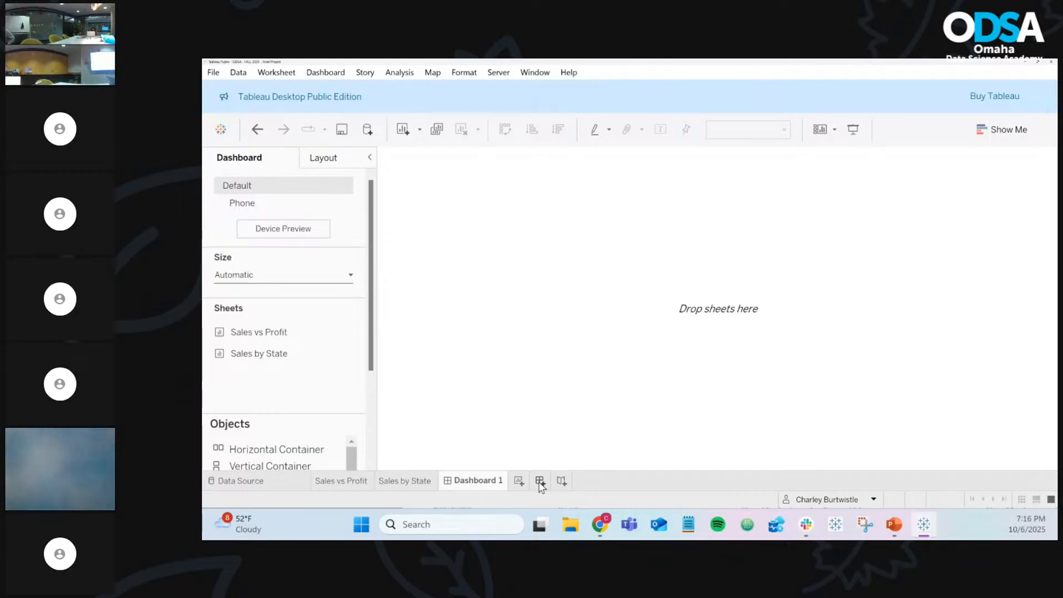
{"action": "mouse_move", "coordinate": [254, 337]}
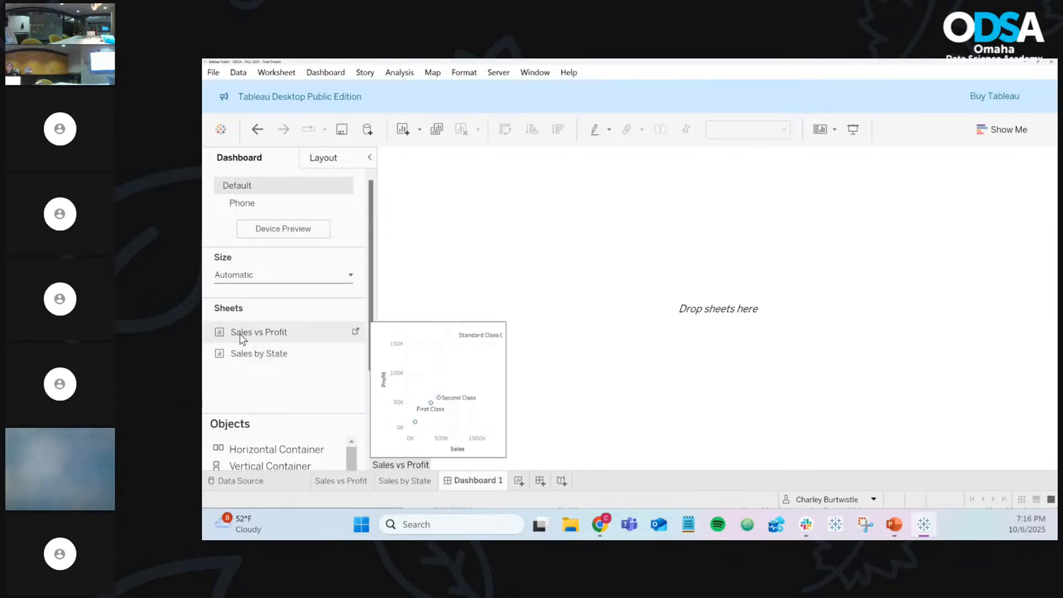
Step: Place the Sales vs Profit scatter on the dashboard and the Sales by State map to its left
{"action": "left_click_drag", "start_coordinate": [242, 340], "coordinate": [680, 316]}
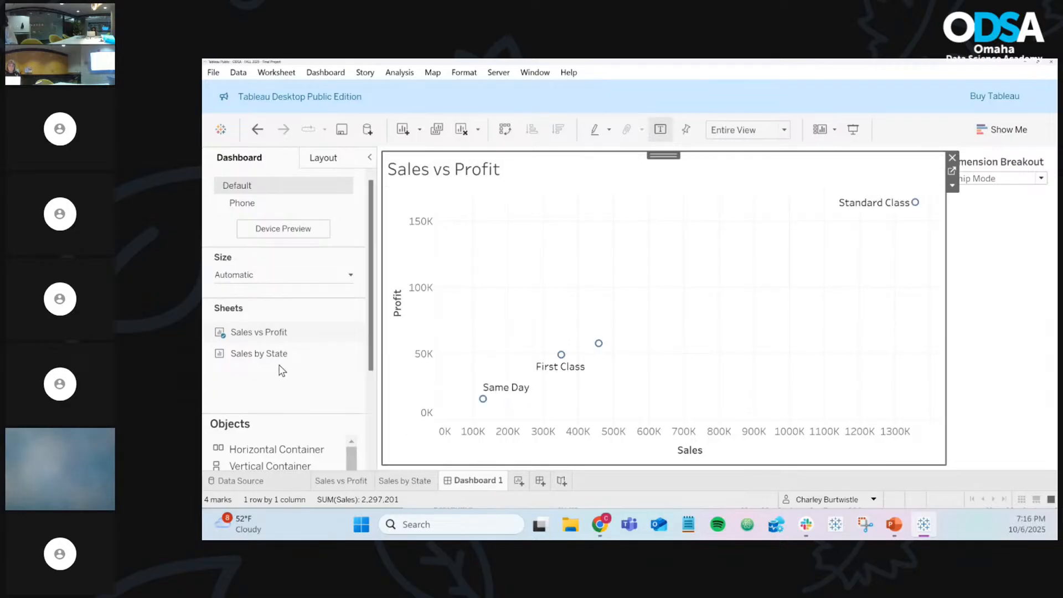
{"action": "mouse_move", "coordinate": [264, 360]}
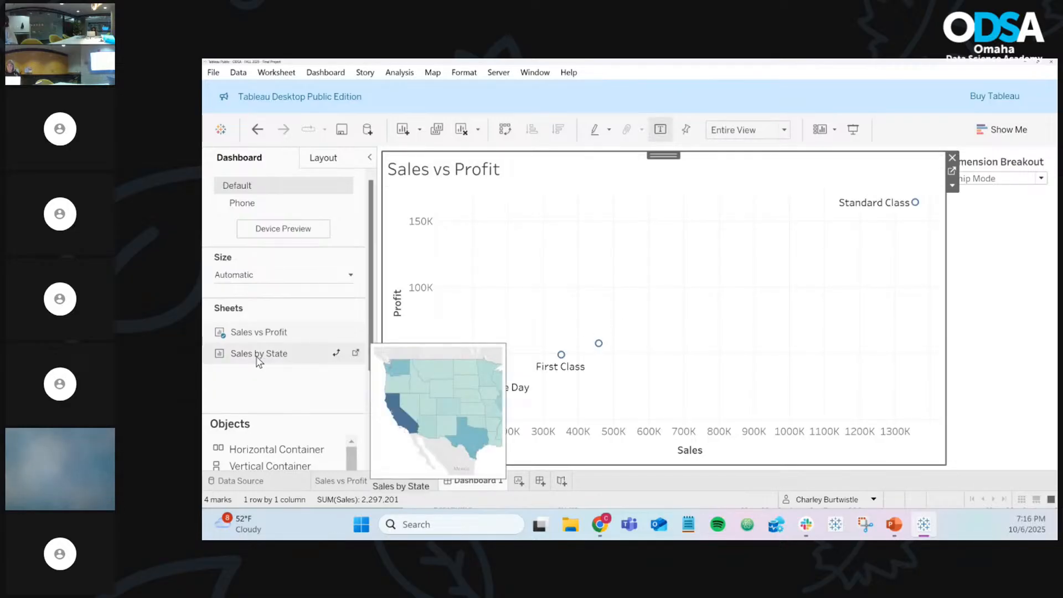
{"action": "left_click_drag", "start_coordinate": [257, 357], "coordinate": [531, 289]}
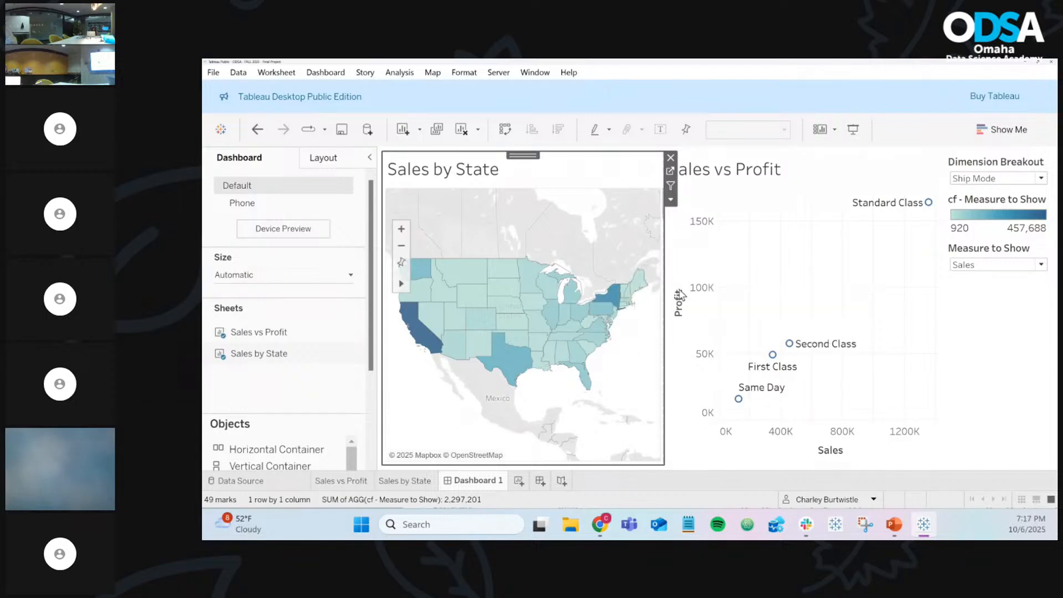
Step: Rename the Dashboard 1 tab to 'Self Service Dashboard'
{"action": "right_click", "coordinate": [478, 485]}
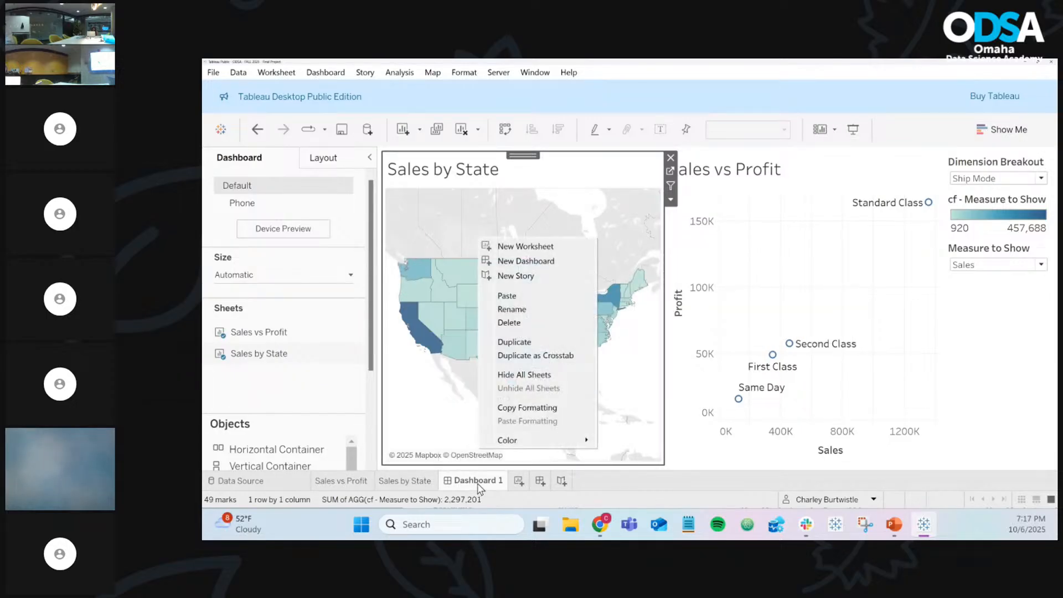
{"action": "left_click", "coordinate": [512, 309]}
{"action": "type", "text": "Se"}
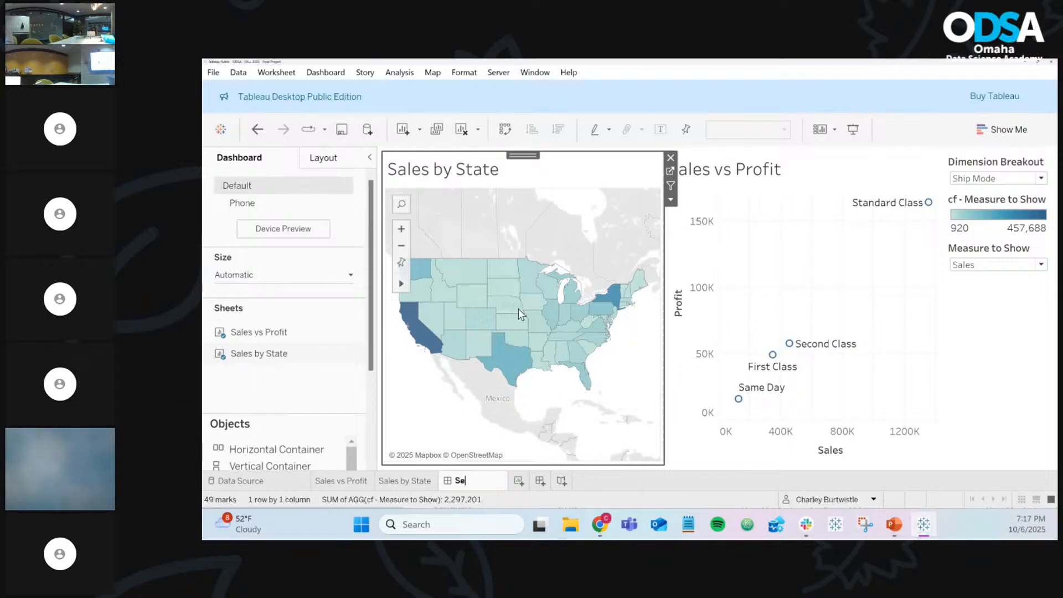
{"action": "type", "text": "lf Service Dashboa"}
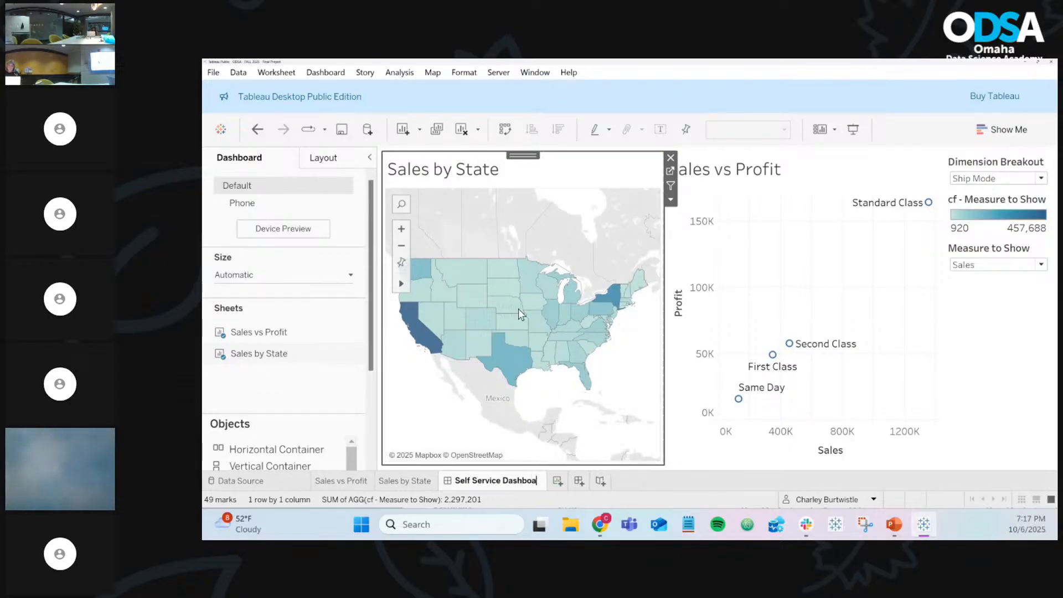
{"action": "type", "text": "rd"}
{"action": "key", "text": "Return"}
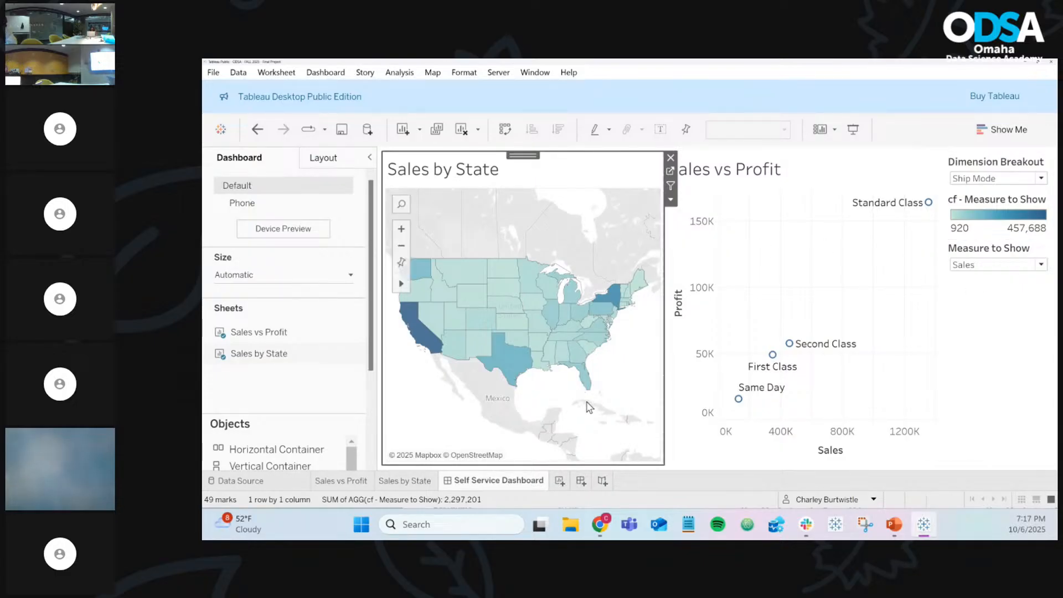
{"action": "mouse_move", "coordinate": [496, 485]}
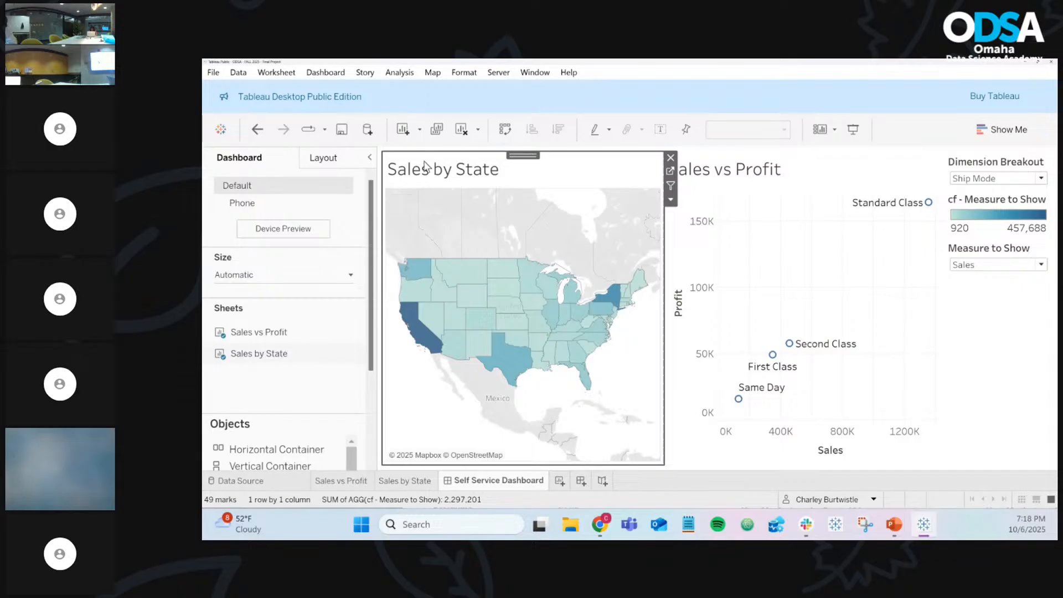
Step: Turn on Show Title from the Dashboard menu so the dashboard name appears above the sheets
{"action": "left_click", "coordinate": [341, 75]}
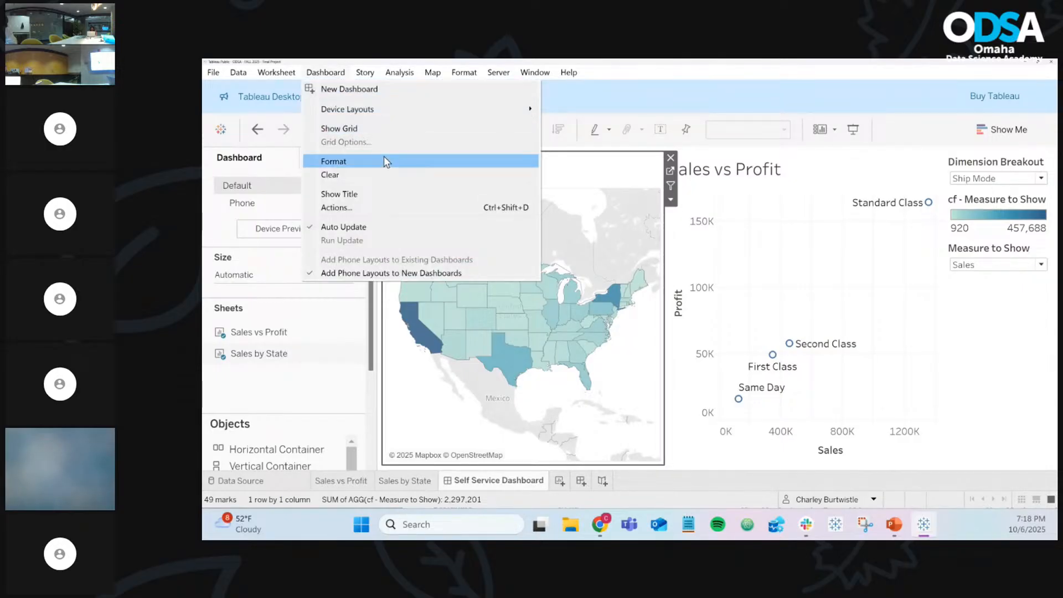
{"action": "left_click", "coordinate": [402, 194]}
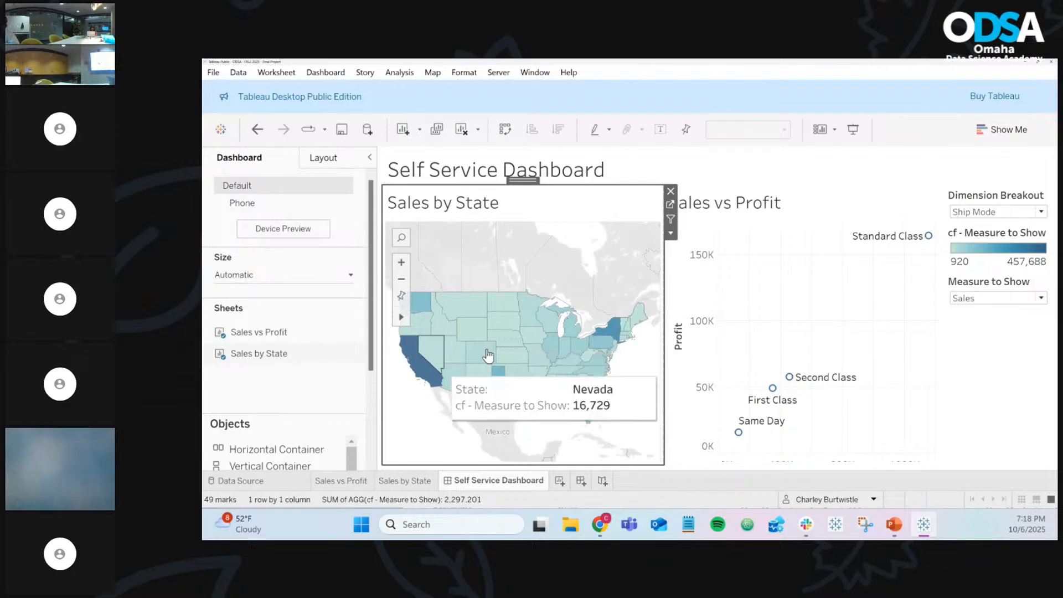
Step: Colour the dashboard map by Profit, then by Discount
{"action": "left_click", "coordinate": [997, 306]}
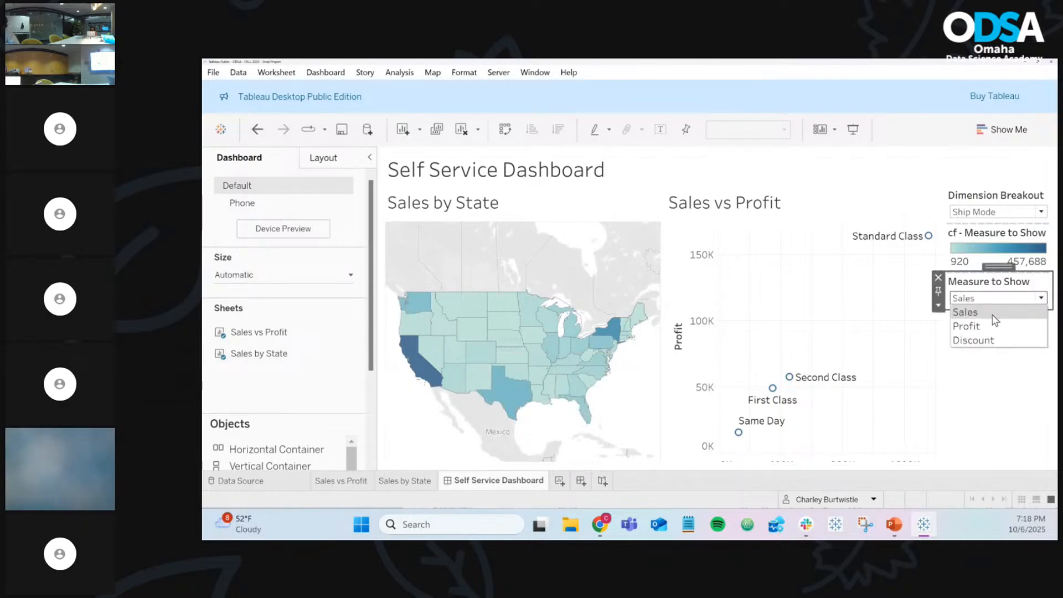
{"action": "left_click", "coordinate": [995, 322]}
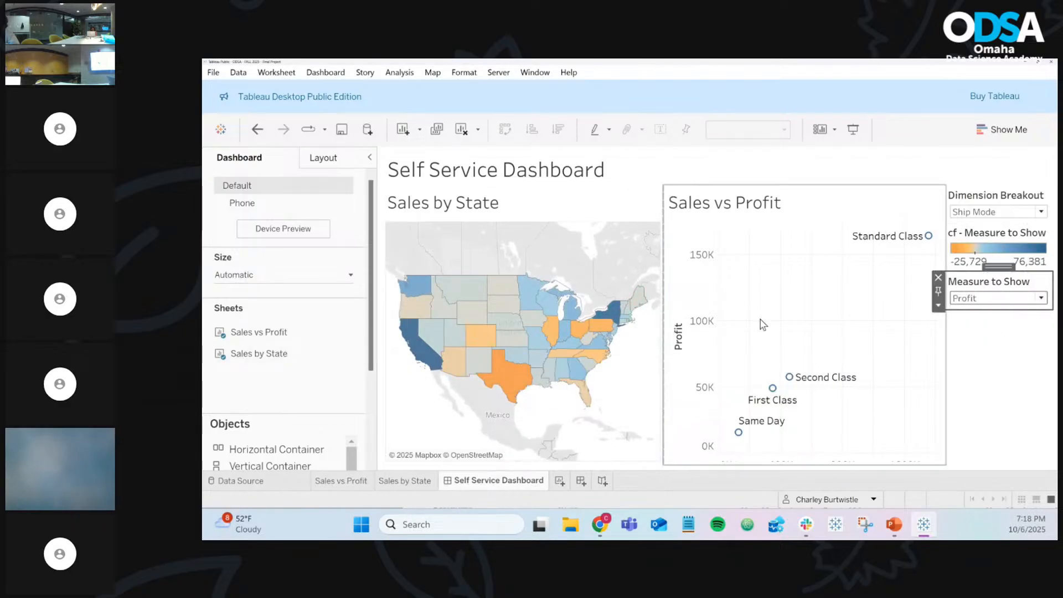
{"action": "left_click", "coordinate": [996, 303]}
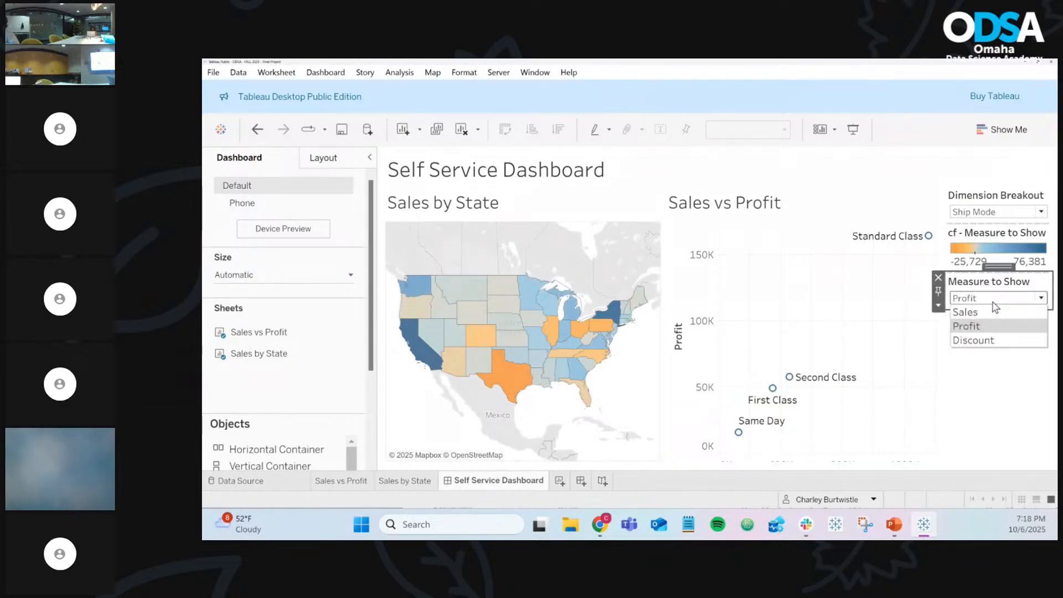
{"action": "left_click", "coordinate": [989, 340]}
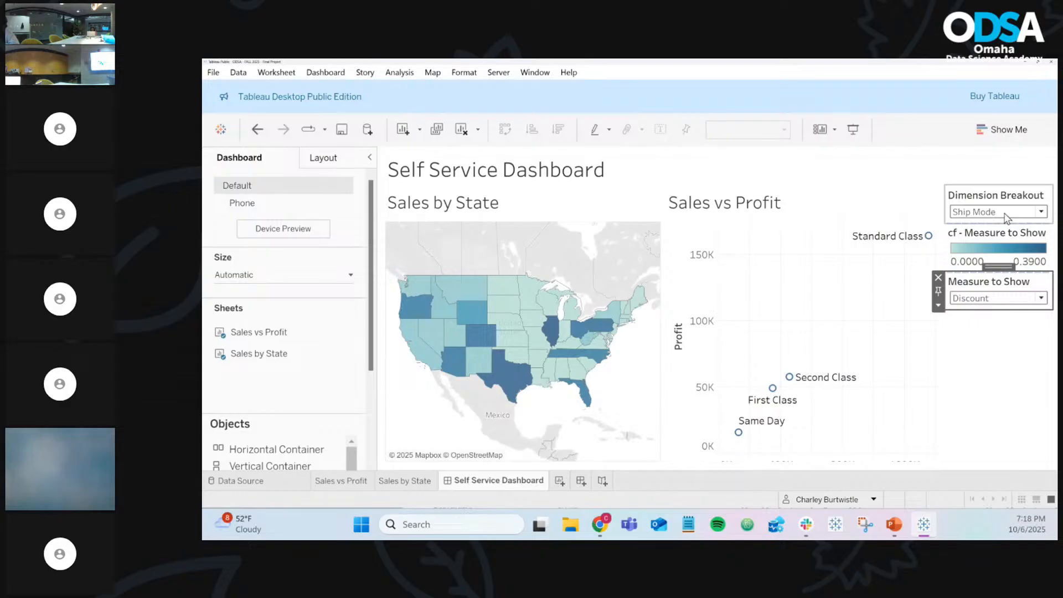
Step: Cycle Dimension Breakout through Category, Sub-Category, Ship Mode, Region, Product Name, ending on Ship Mode
{"action": "left_click", "coordinate": [984, 216]}
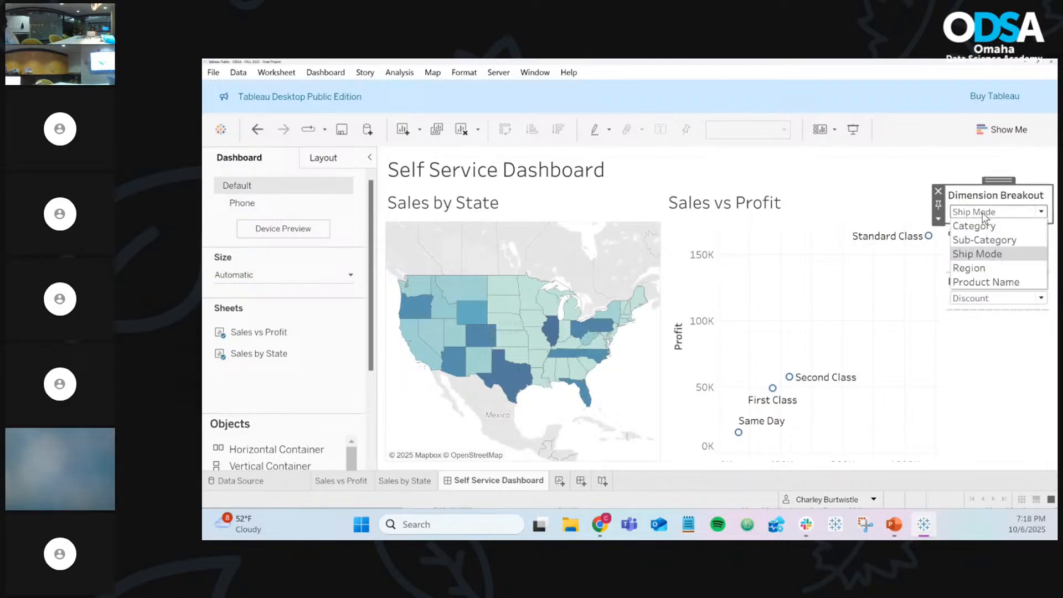
{"action": "left_click", "coordinate": [979, 226]}
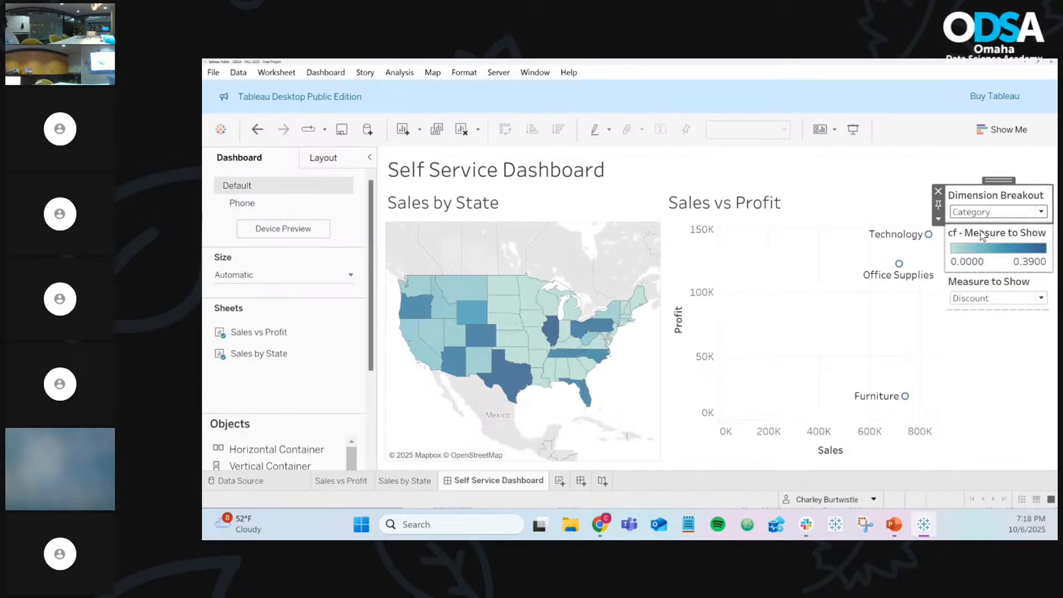
{"action": "left_click", "coordinate": [987, 216]}
{"action": "left_click", "coordinate": [981, 239]}
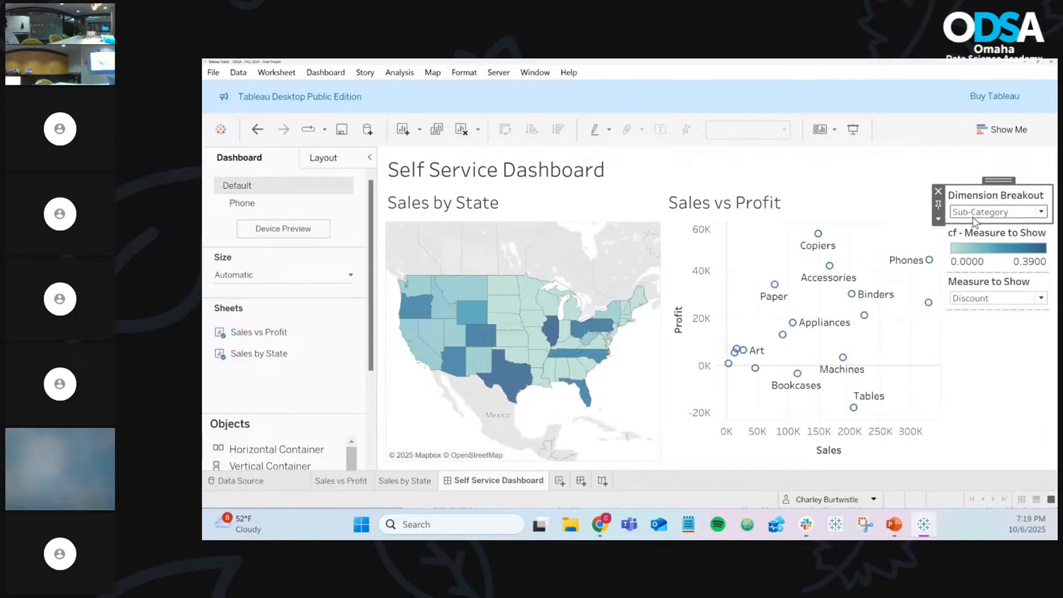
{"action": "left_click", "coordinate": [976, 215]}
{"action": "left_click", "coordinate": [979, 254]}
{"action": "left_click", "coordinate": [977, 215]}
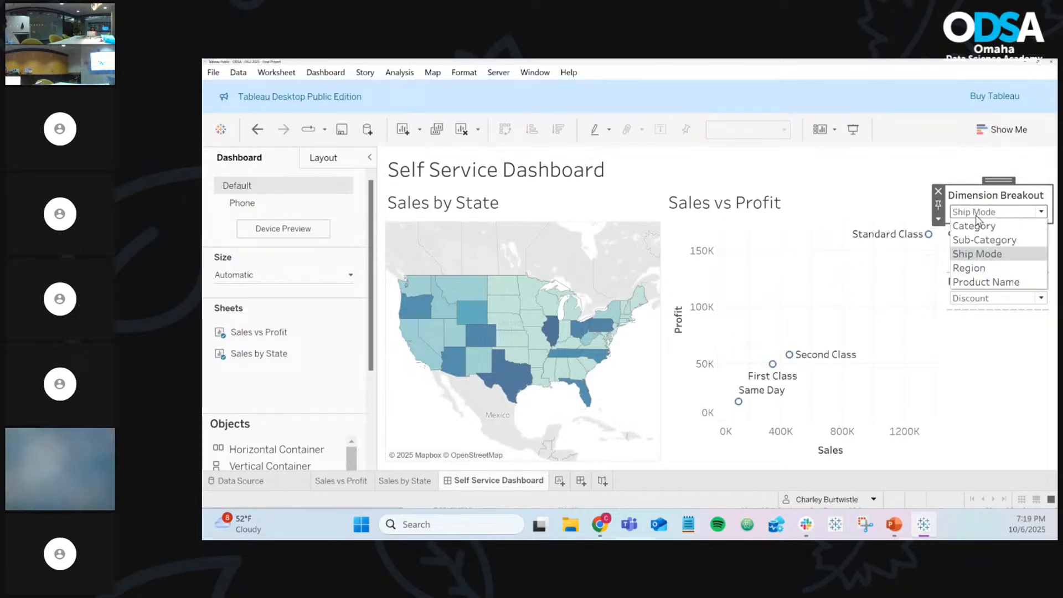
{"action": "left_click", "coordinate": [969, 269]}
{"action": "left_click", "coordinate": [976, 216]}
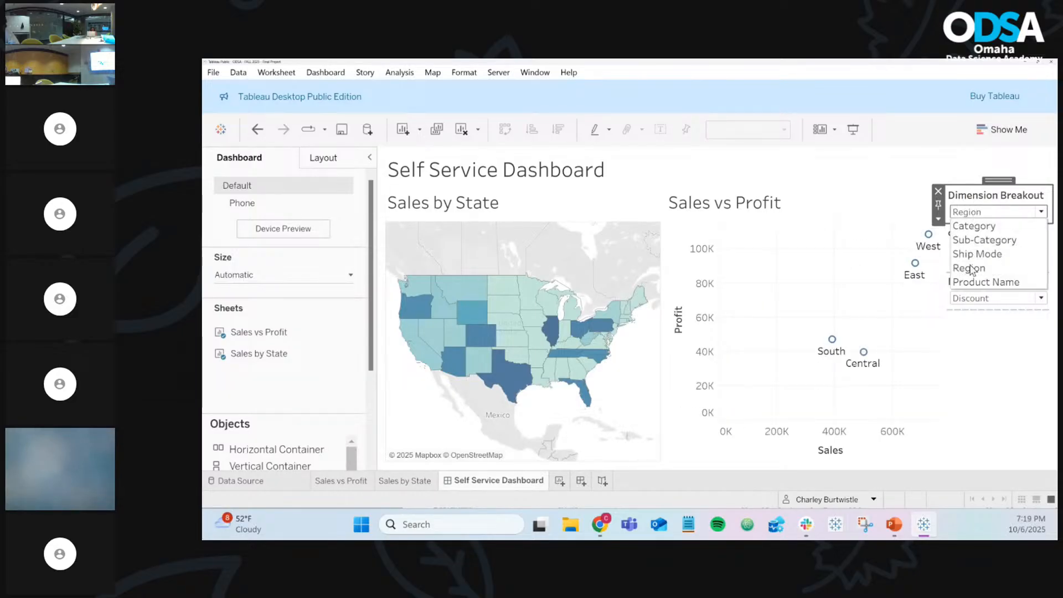
{"action": "left_click", "coordinate": [966, 282]}
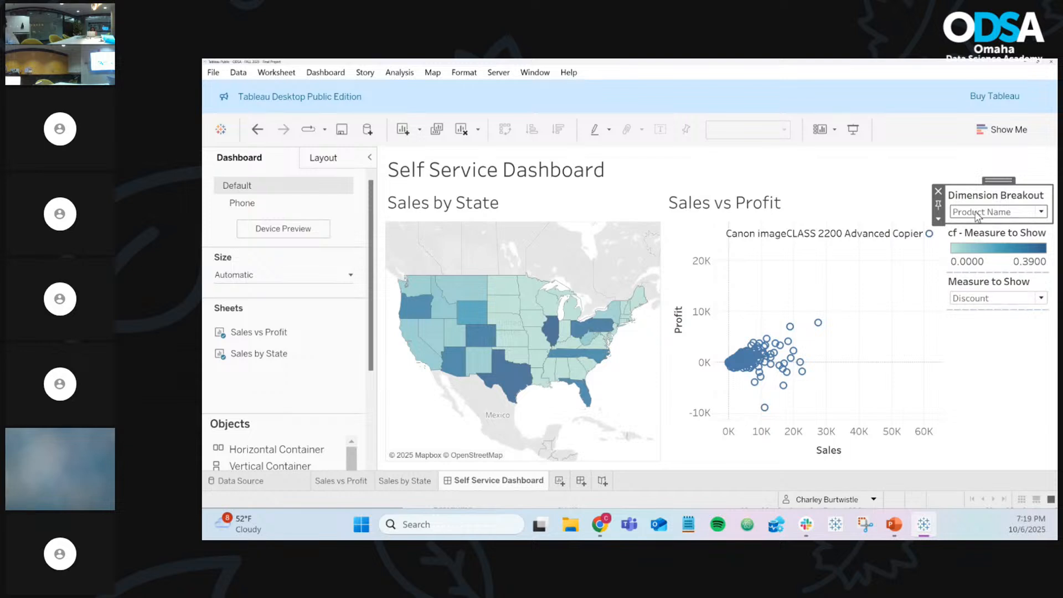
{"action": "left_click", "coordinate": [978, 213]}
{"action": "left_click", "coordinate": [979, 253]}
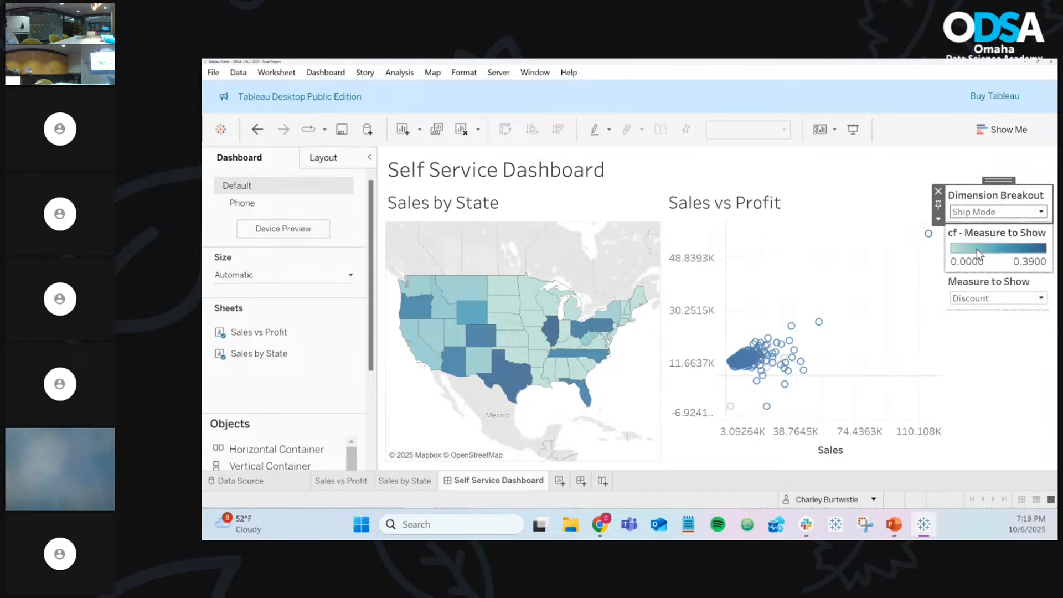
Step: Save to Tableau Public as 'ODSA - FALL 2025 - Final Project', overwriting the existing workbook
{"action": "left_click", "coordinate": [339, 131]}
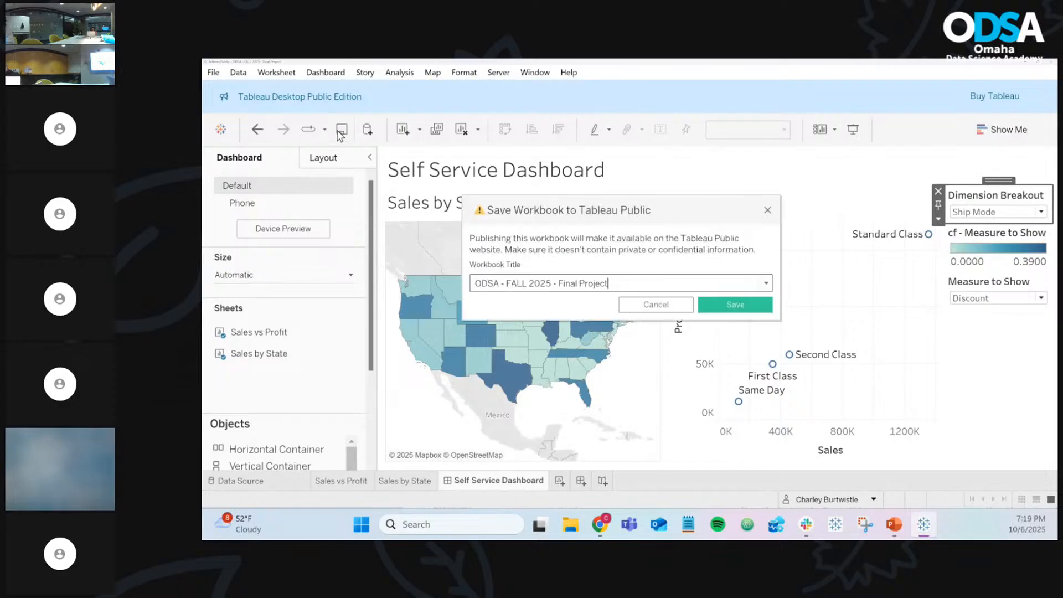
{"action": "left_click", "coordinate": [757, 310]}
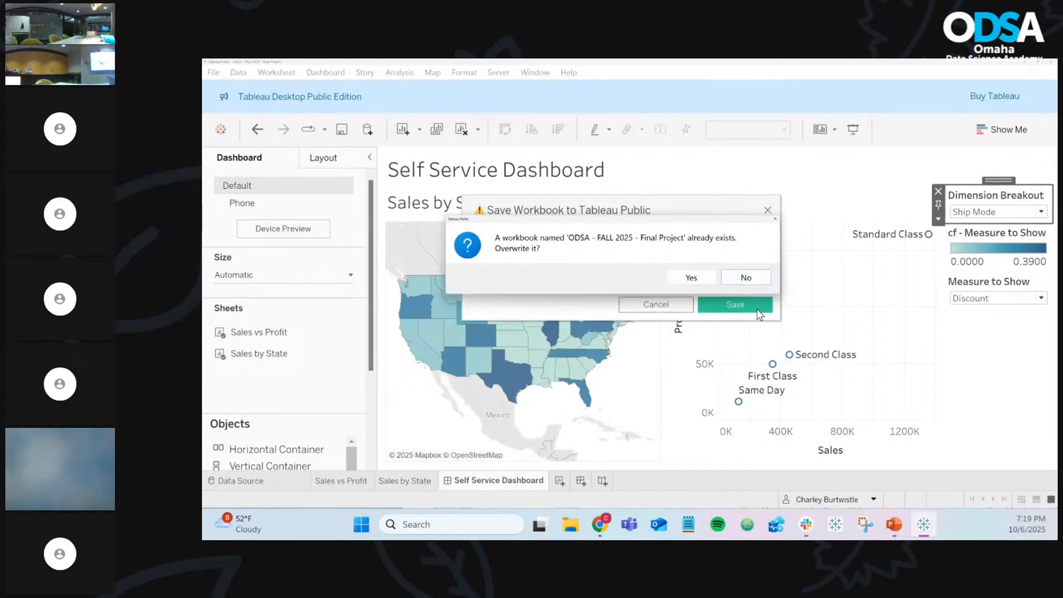
{"action": "left_click", "coordinate": [691, 278]}
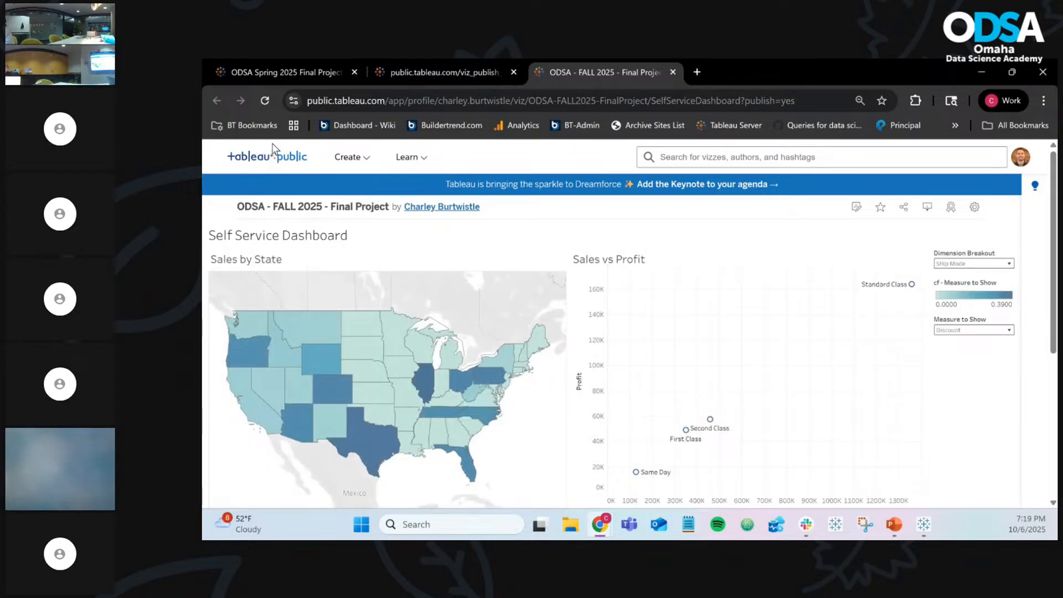
{"action": "left_click", "coordinate": [279, 72]}
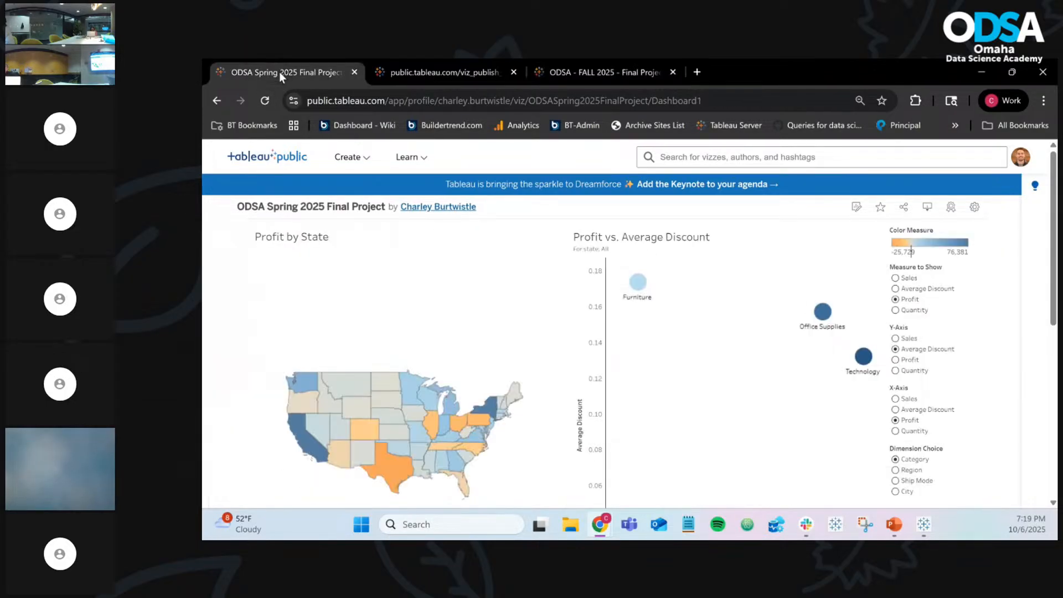
{"action": "left_click", "coordinate": [572, 68]}
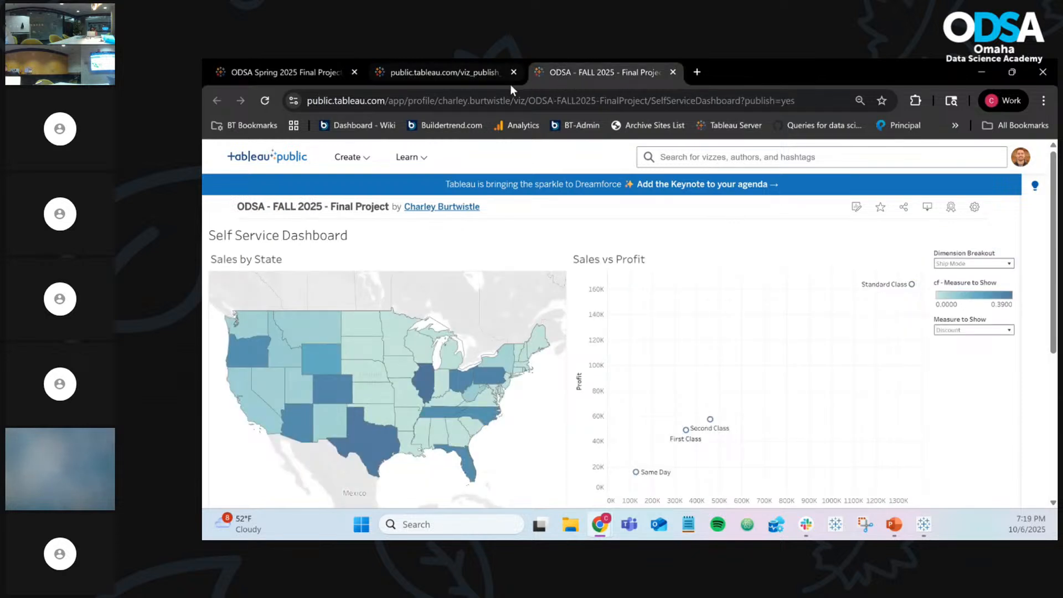
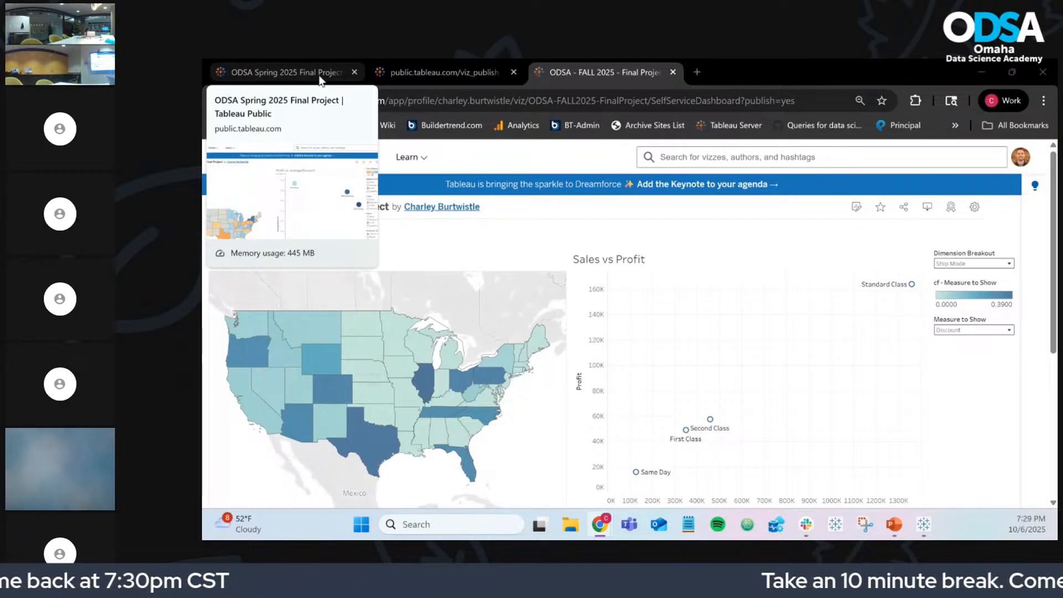
Step: Detach the Spring 2025 project tab into its own Chrome window and bring Tableau forward
{"action": "left_click_drag", "start_coordinate": [319, 78], "coordinate": [458, 132]}
{"action": "left_click_drag", "start_coordinate": [203, 133], "coordinate": [204, 72]}
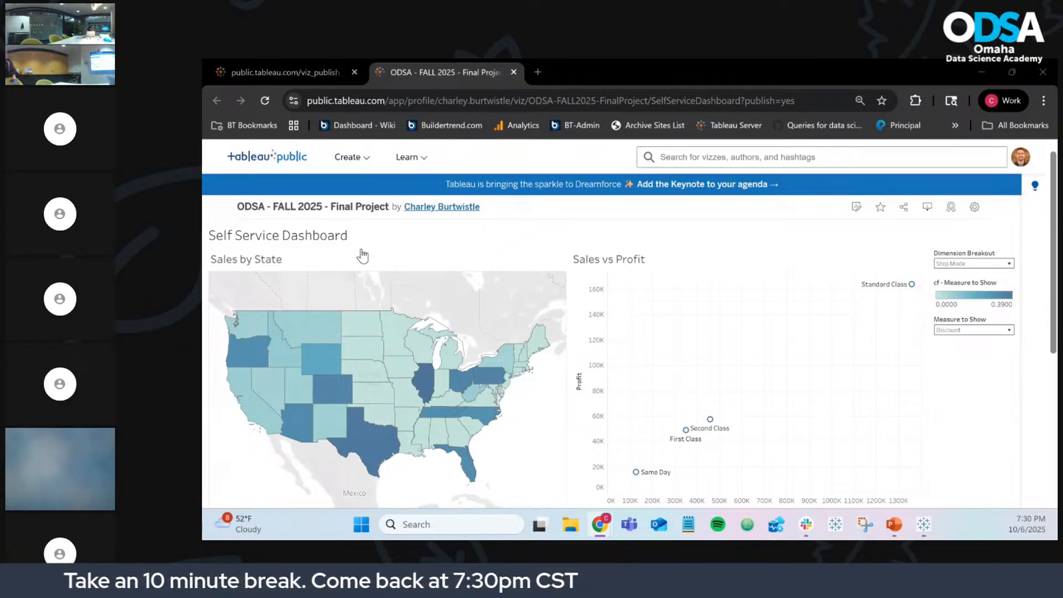
{"action": "left_click", "coordinate": [923, 524]}
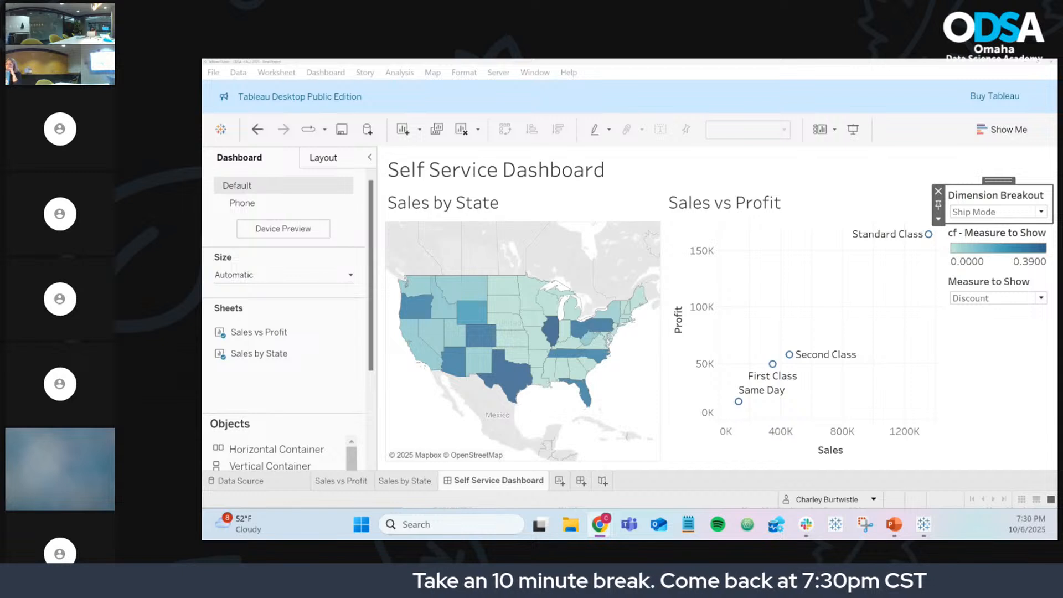
Step: Check the published Self Service Dashboard page in Chrome, then return to the Tableau workbook
{"action": "mouse_move", "coordinate": [608, 527]}
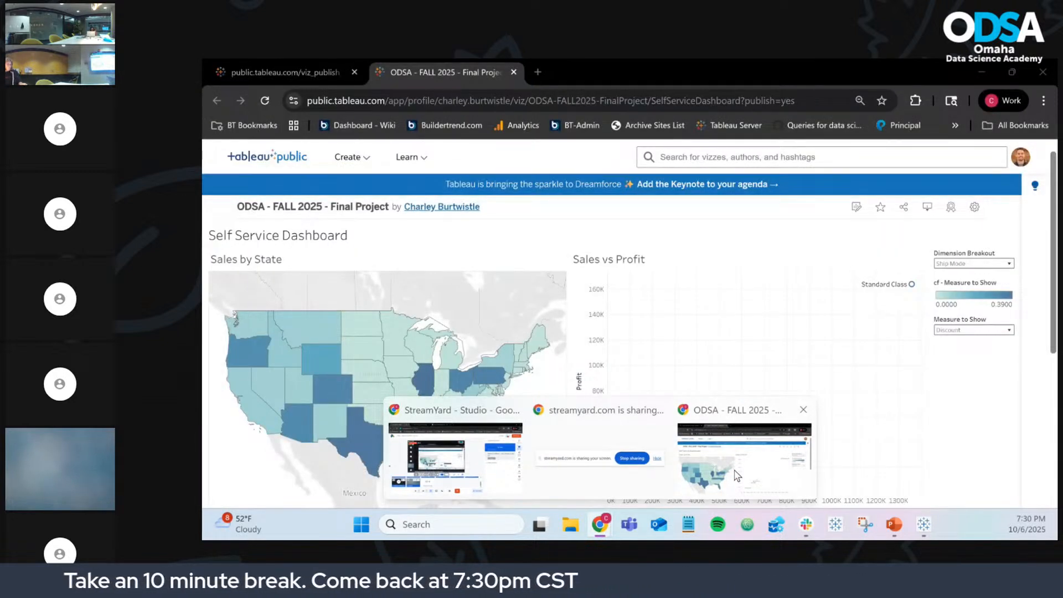
{"action": "left_click", "coordinate": [735, 476]}
{"action": "left_click", "coordinate": [294, 78]}
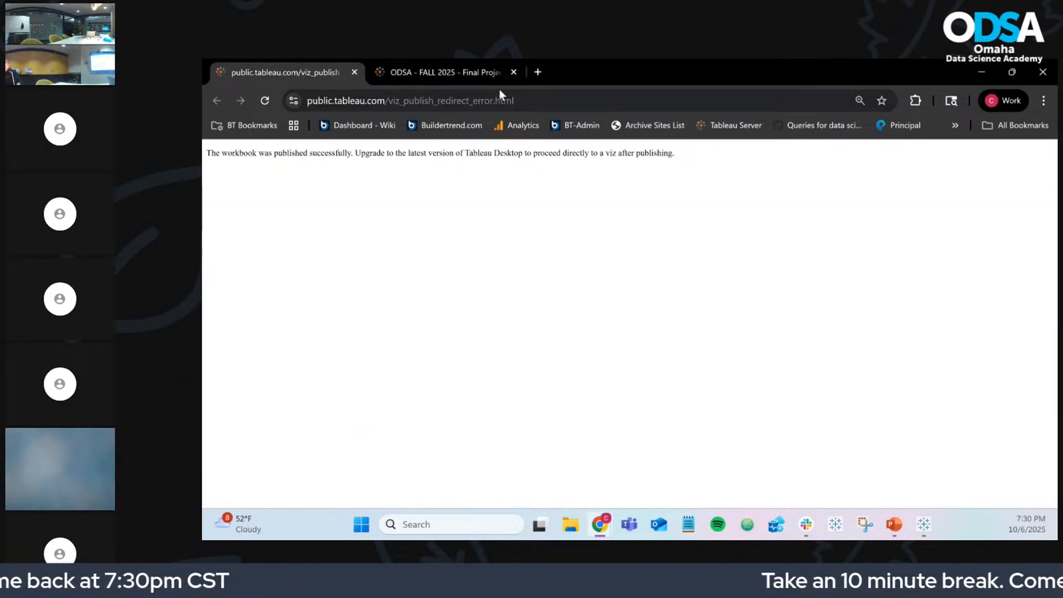
{"action": "left_click", "coordinate": [454, 74]}
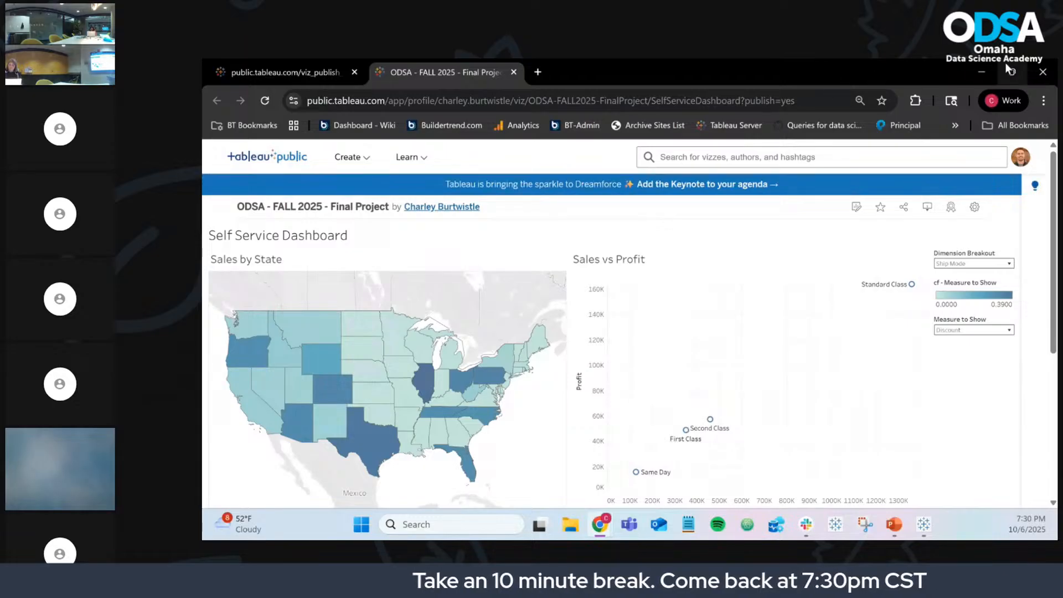
{"action": "left_click", "coordinate": [1043, 72]}
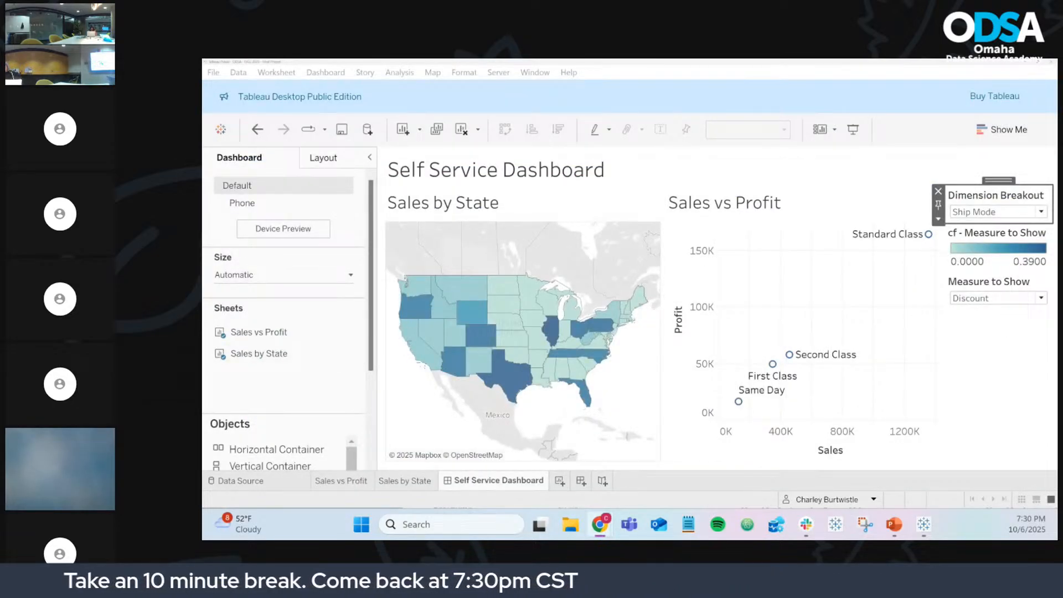
{"action": "left_click", "coordinate": [1024, 62]}
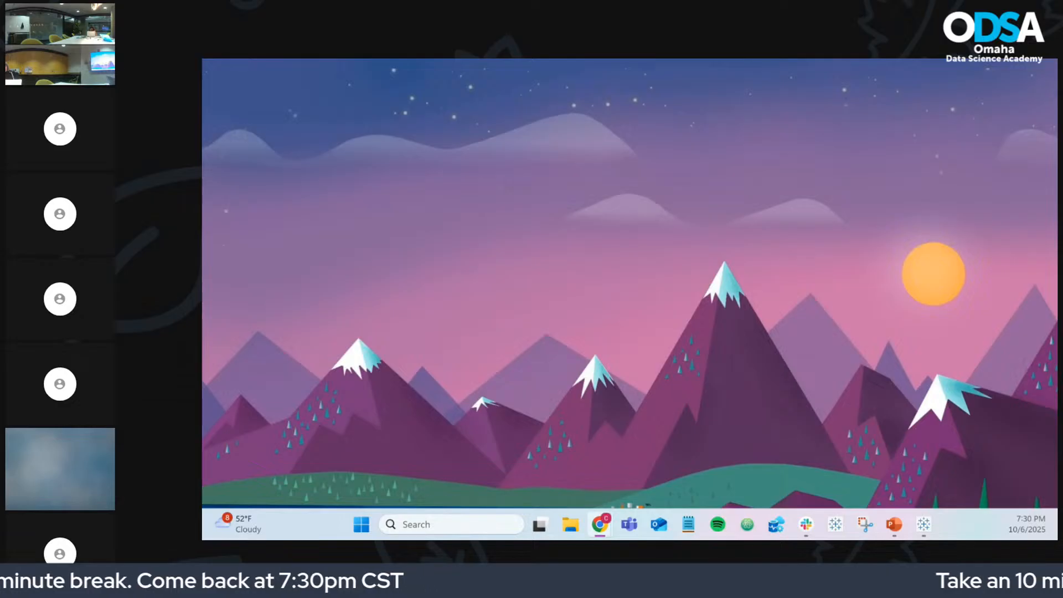
{"action": "key", "text": "super+d"}
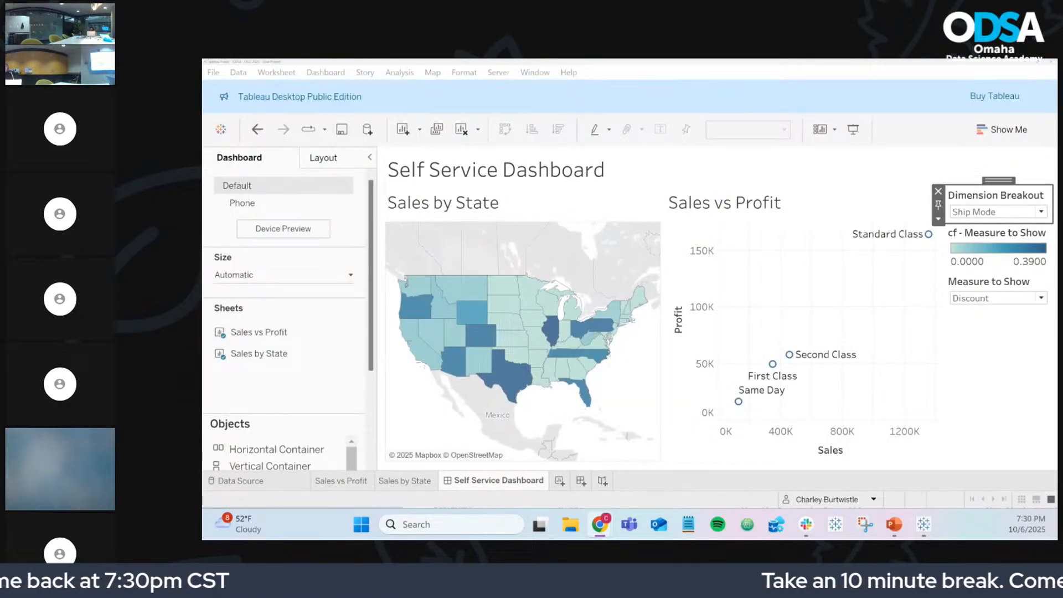
Step: Maximize the Spring 2025 window and click Texas, then Nebraska, on its Profit by State map
{"action": "left_click_drag", "start_coordinate": [203, 201], "coordinate": [489, 58]}
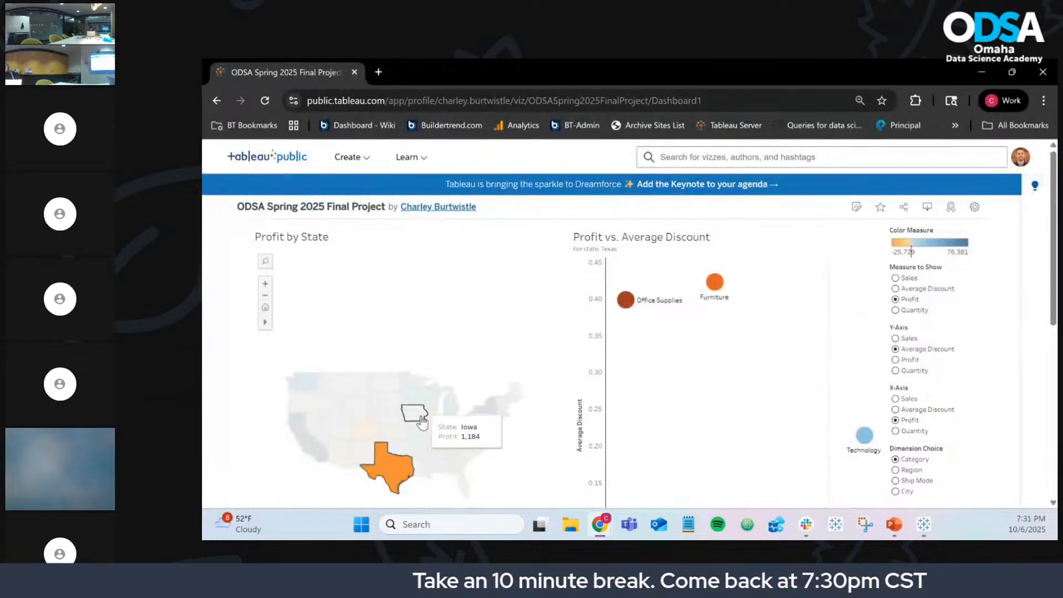
{"action": "mouse_move", "coordinate": [395, 471]}
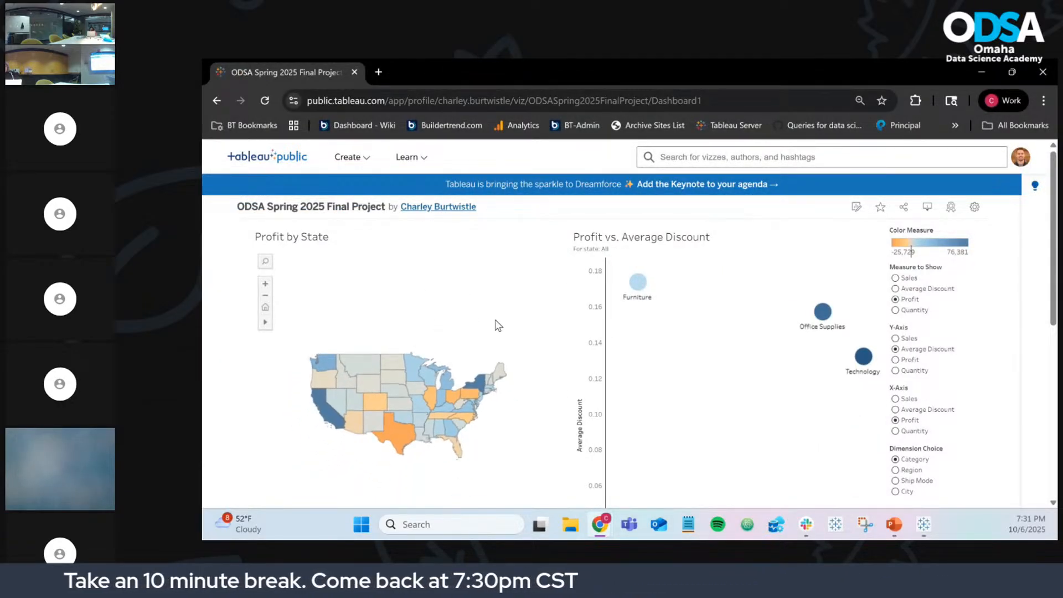
{"action": "left_click", "coordinate": [396, 392]}
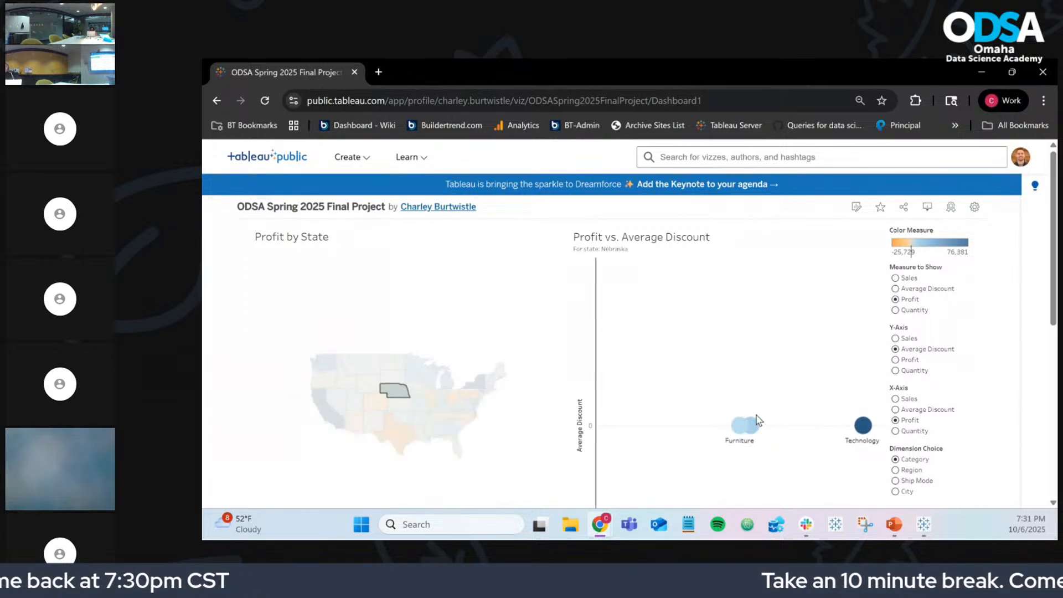
{"action": "left_click", "coordinate": [407, 432]}
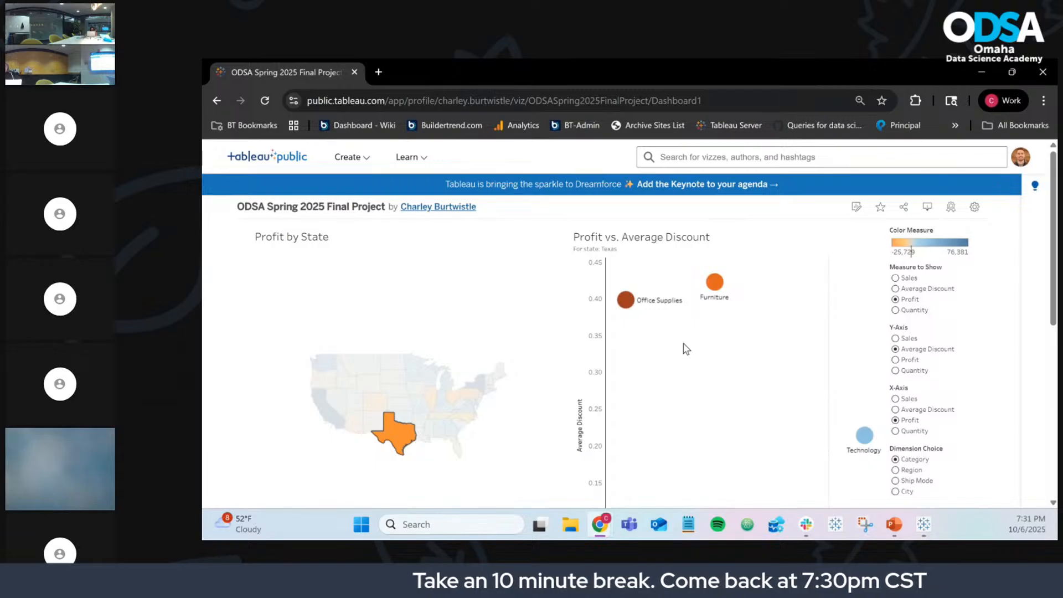
{"action": "left_click", "coordinate": [391, 438]}
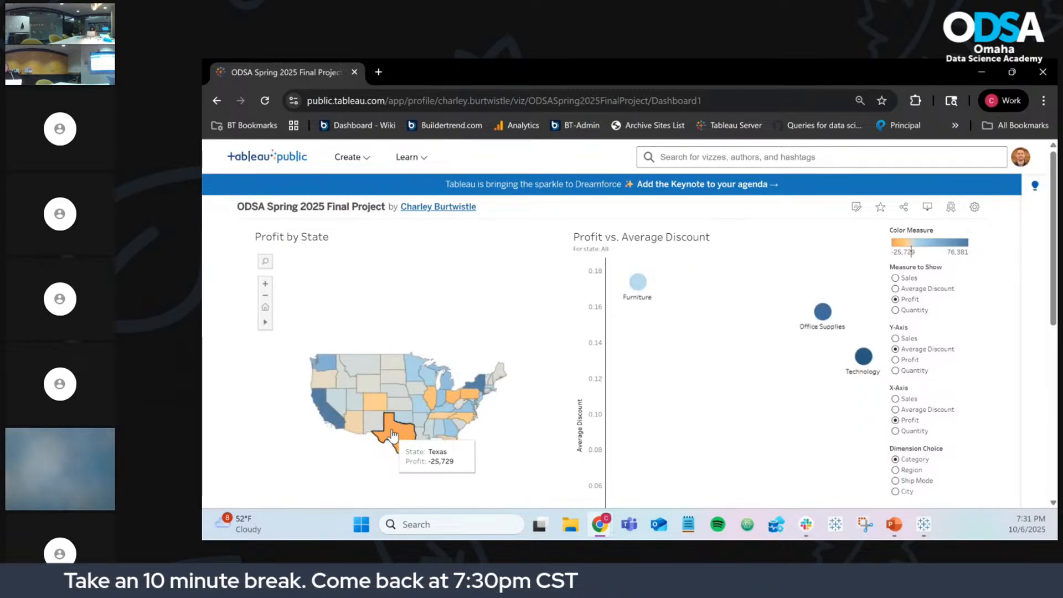
{"action": "left_click", "coordinate": [398, 392]}
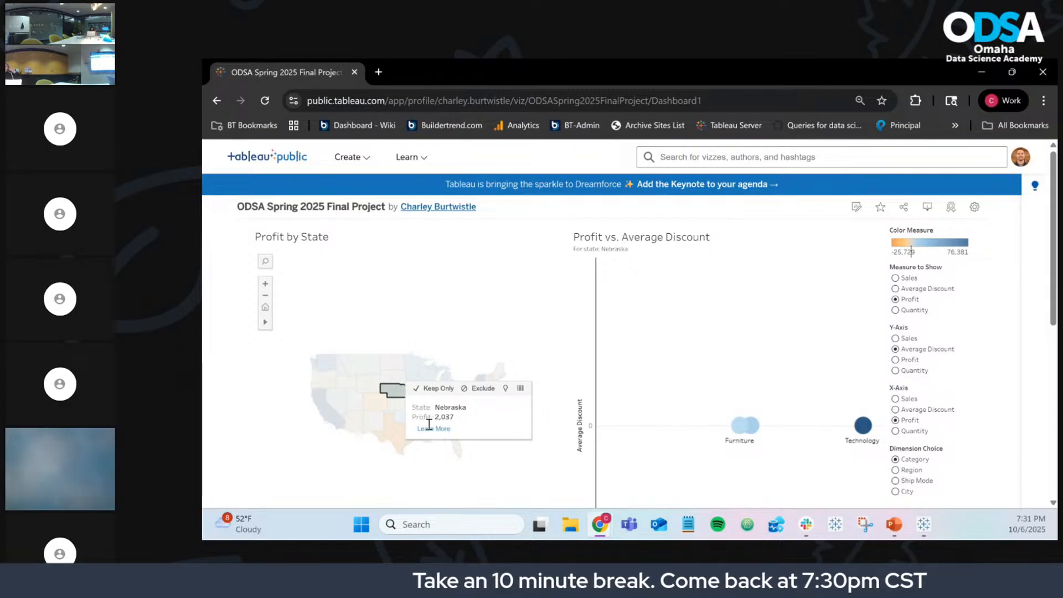
Step: Open Nebraska's Wikipedia article via Learn More, skim it, and minimize Chrome
{"action": "left_click", "coordinate": [432, 430]}
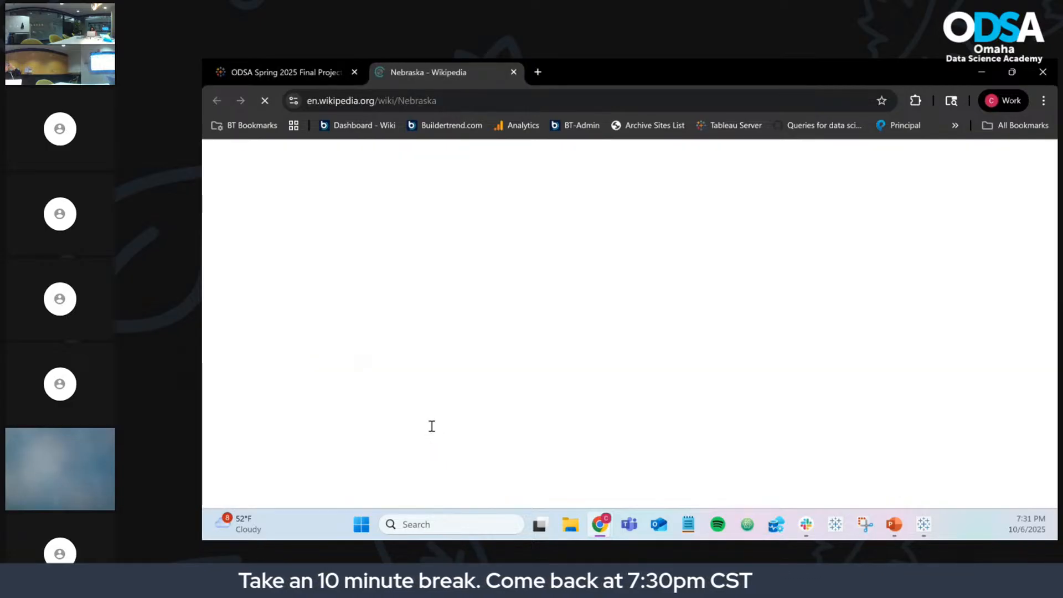
{"action": "scroll", "coordinate": [514, 362], "scroll_direction": "down", "scroll_amount": 10}
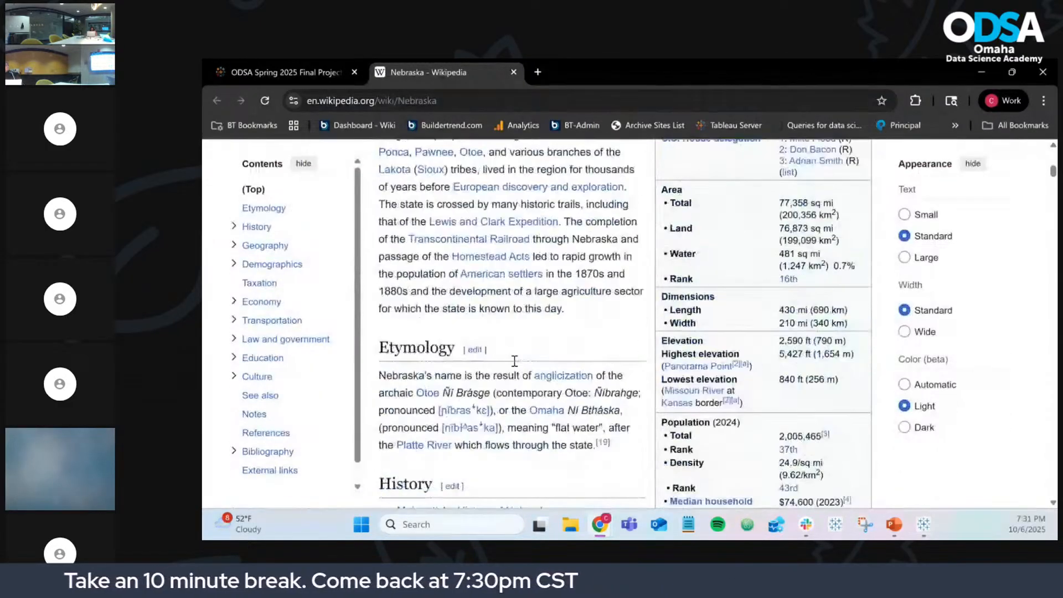
{"action": "scroll", "coordinate": [514, 361], "scroll_direction": "up", "scroll_amount": 10}
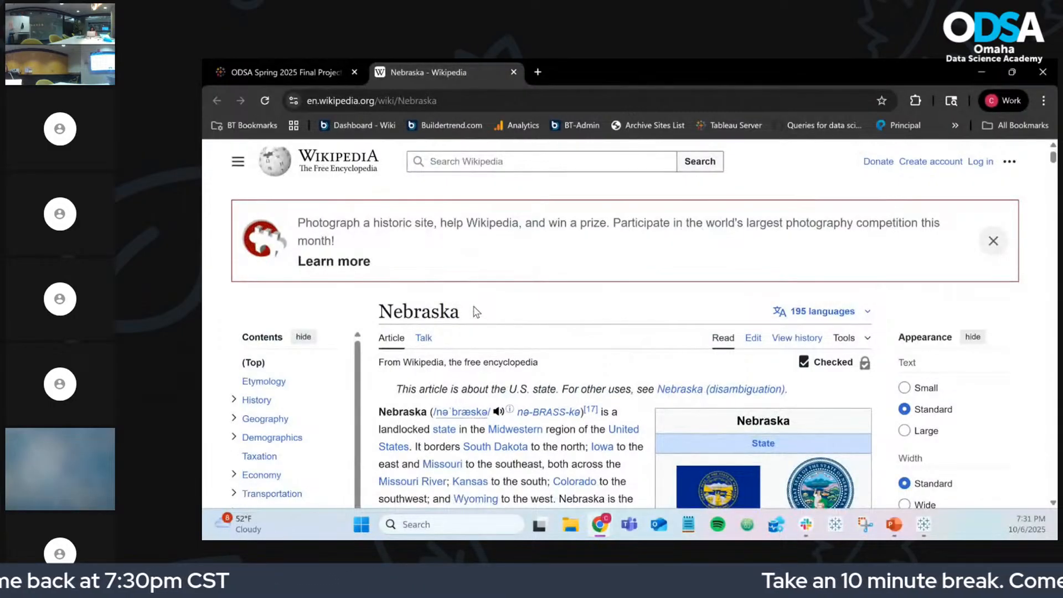
{"action": "left_click", "coordinate": [975, 80]}
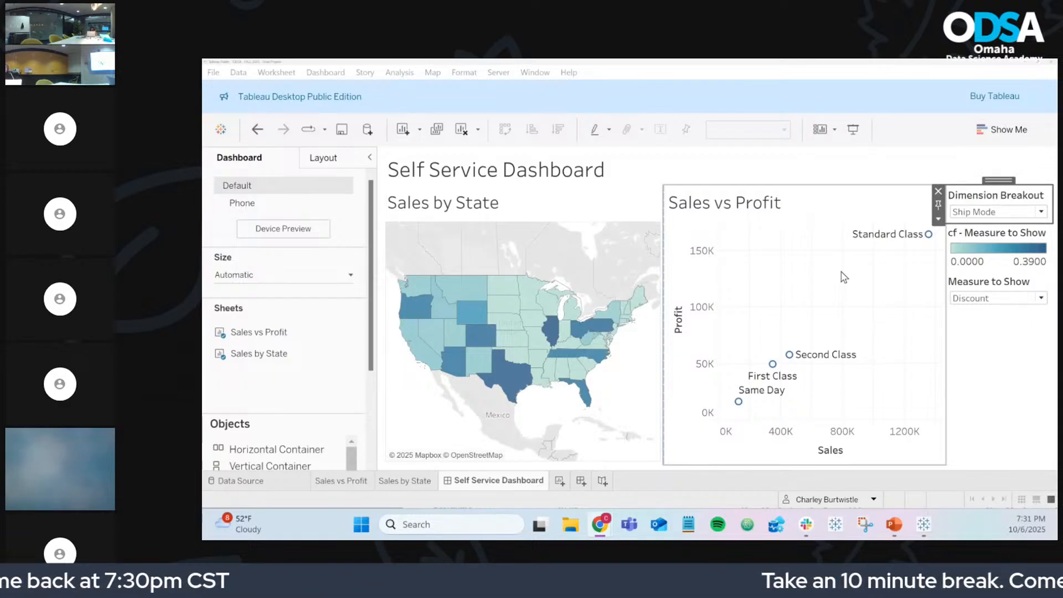
Step: Select New Mexico on the Spring 2025 map, open its Wikipedia article, then minimize Chrome
{"action": "left_click", "coordinate": [1023, 384]}
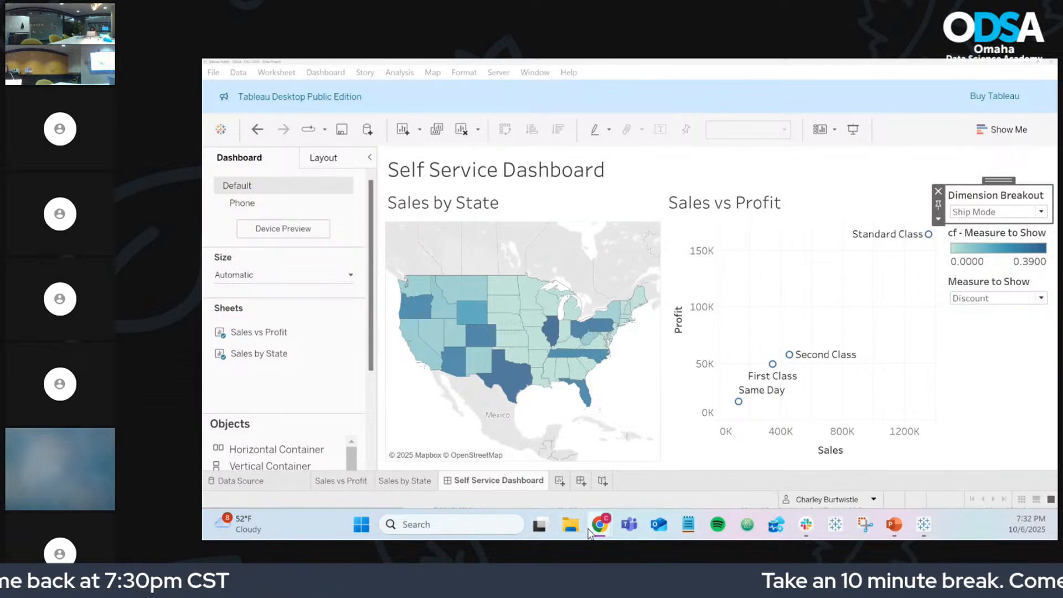
{"action": "mouse_move", "coordinate": [590, 533]}
{"action": "left_click", "coordinate": [745, 455]}
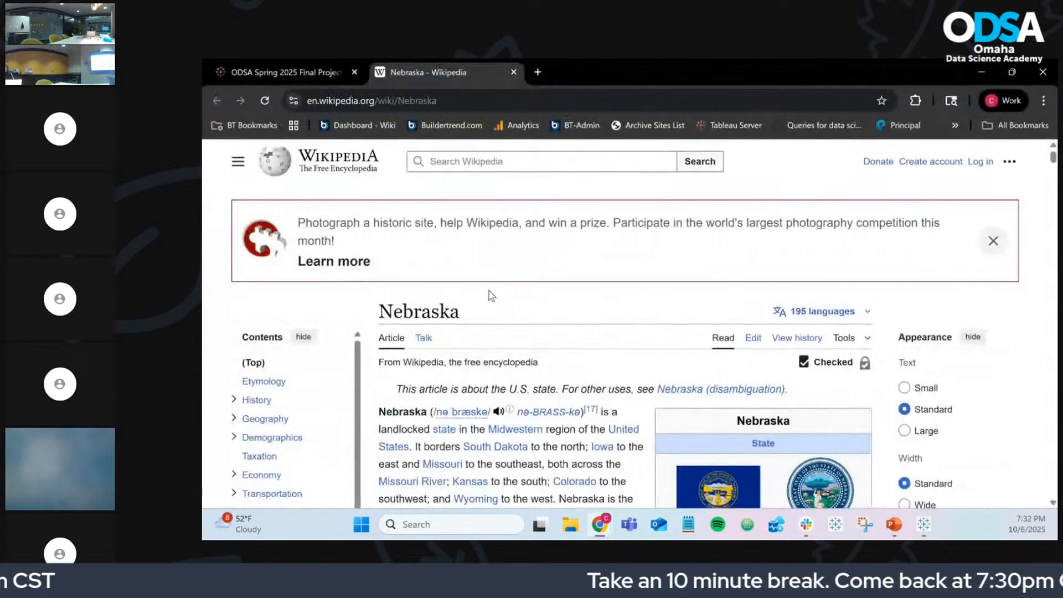
{"action": "left_click", "coordinate": [261, 67]}
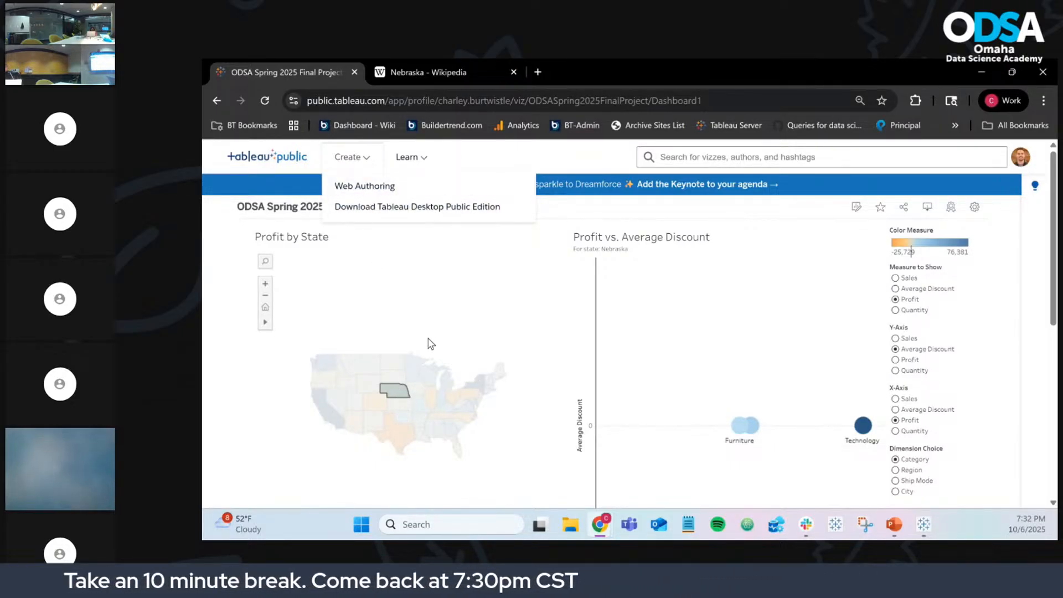
{"action": "left_click", "coordinate": [373, 422]}
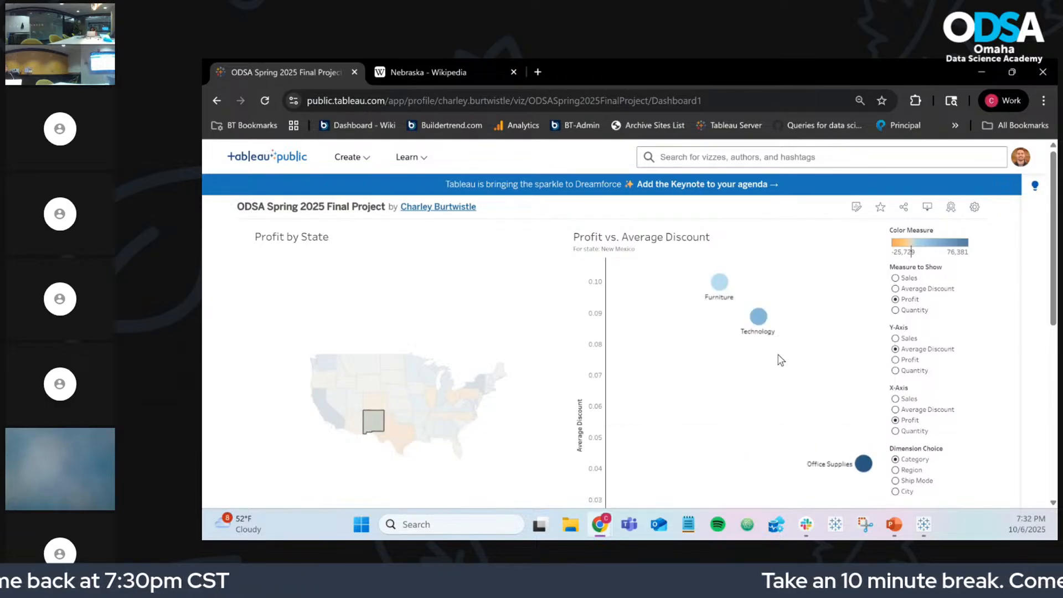
{"action": "mouse_move", "coordinate": [375, 425]}
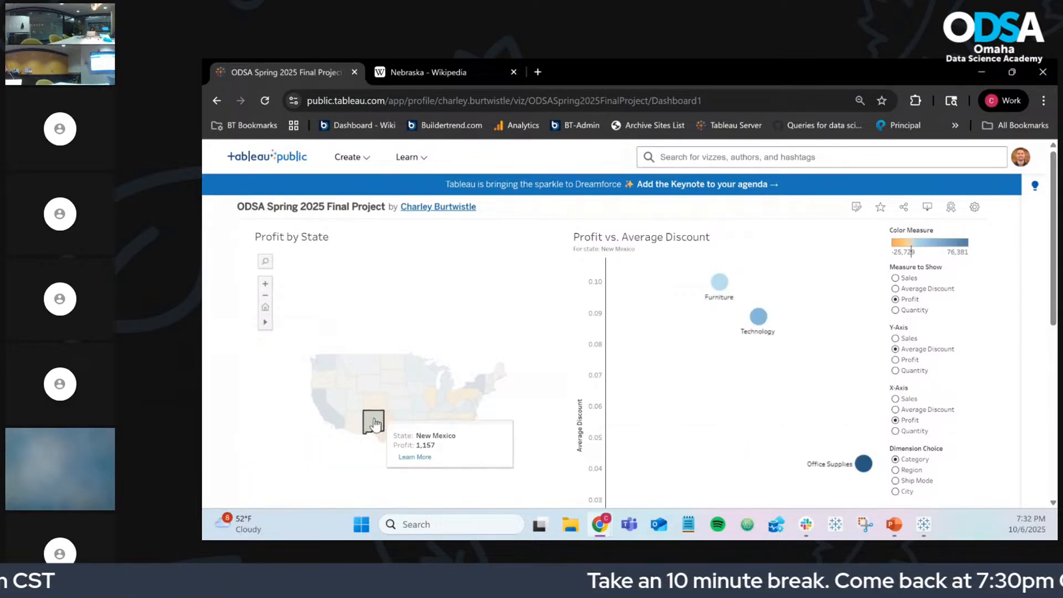
{"action": "left_click", "coordinate": [414, 457]}
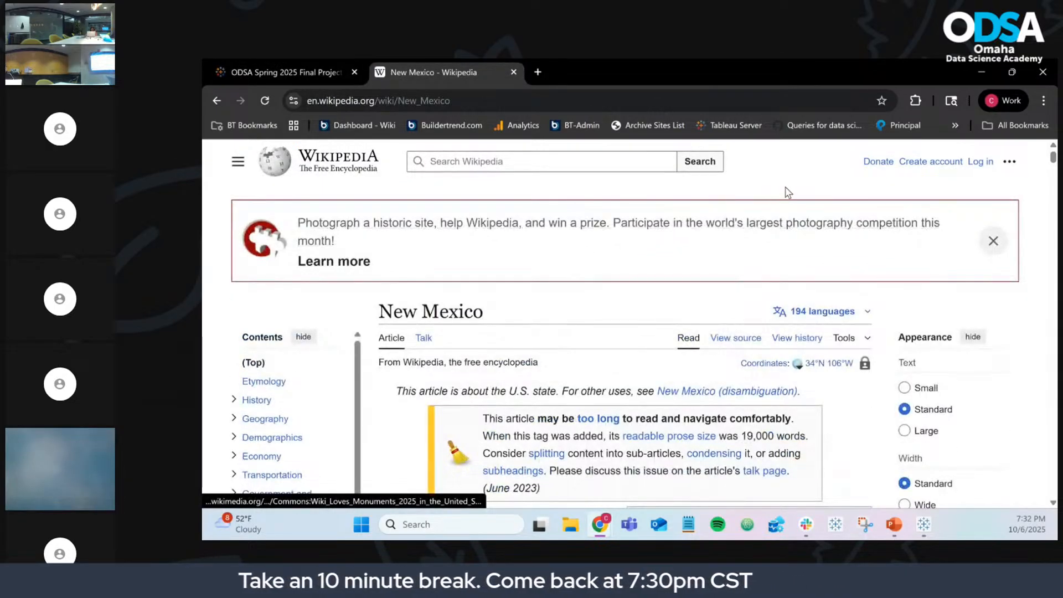
{"action": "left_click", "coordinate": [982, 72]}
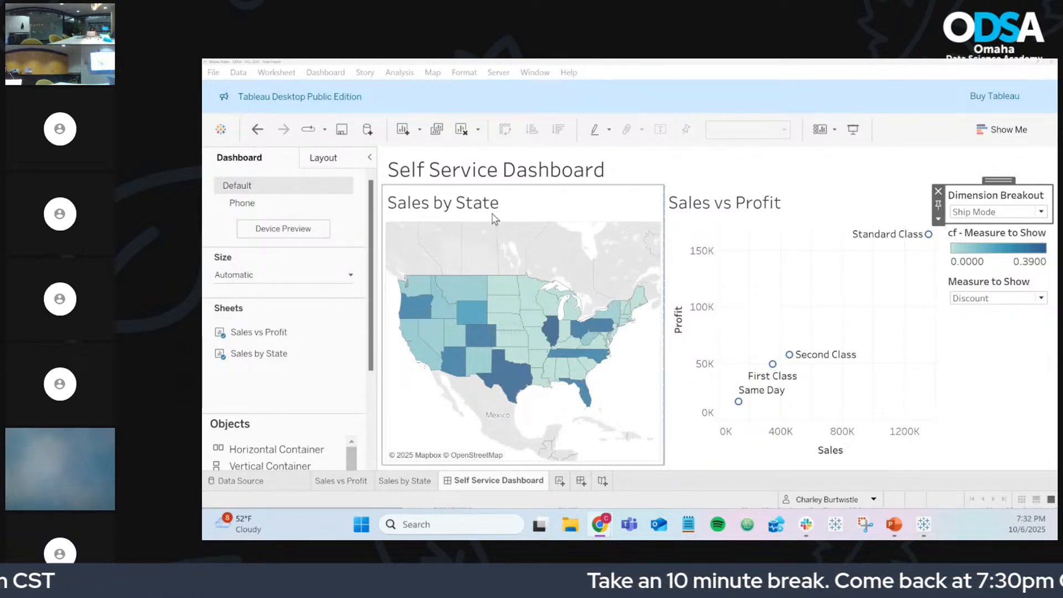
Step: Open Dashboard > Actions to see the workbook's empty action list
{"action": "left_click", "coordinate": [332, 73]}
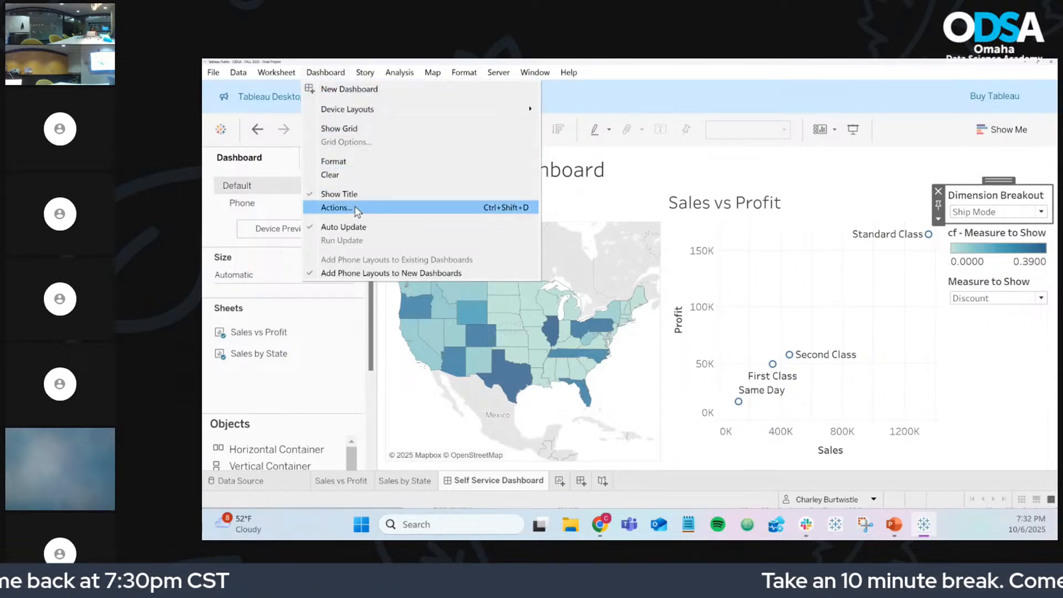
{"action": "left_click", "coordinate": [357, 211]}
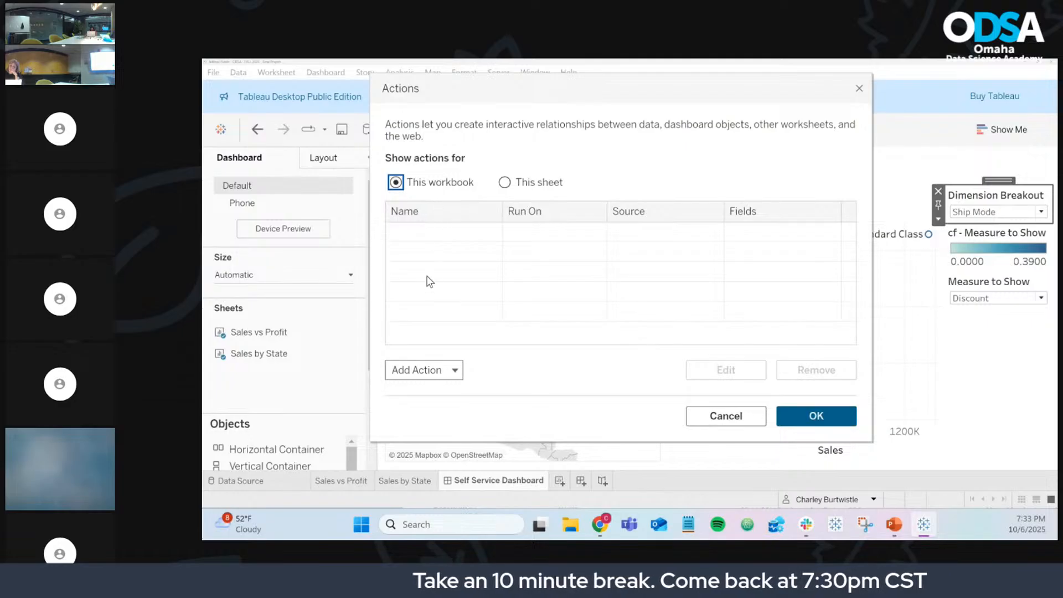
Step: Add a filter action 'State Filter' with Sales by State as source and Sales vs Profit as target
{"action": "left_click", "coordinate": [421, 370]}
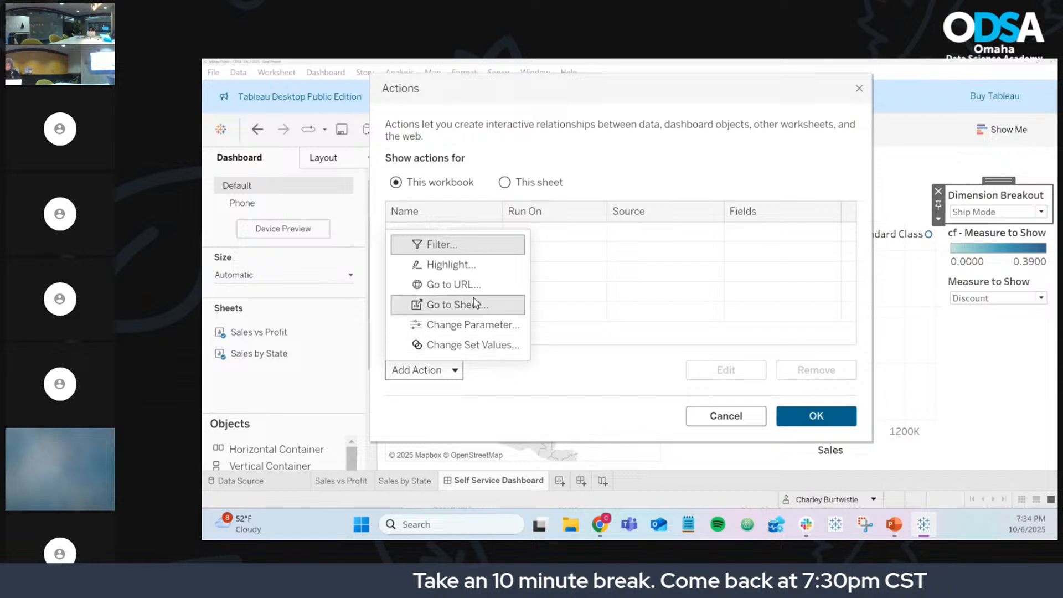
{"action": "left_click", "coordinate": [450, 248]}
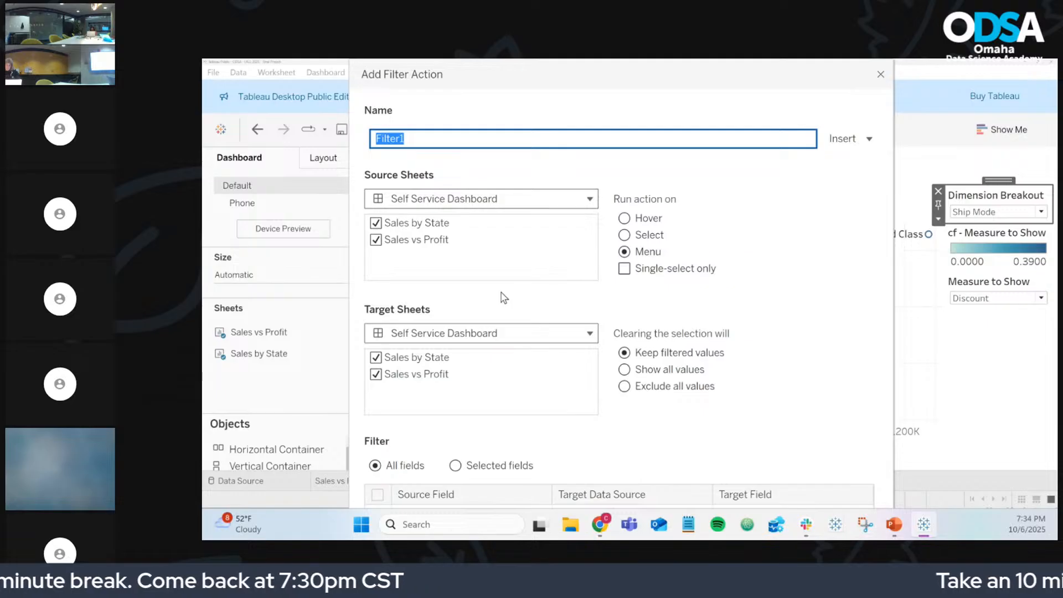
{"action": "type", "text": "State"}
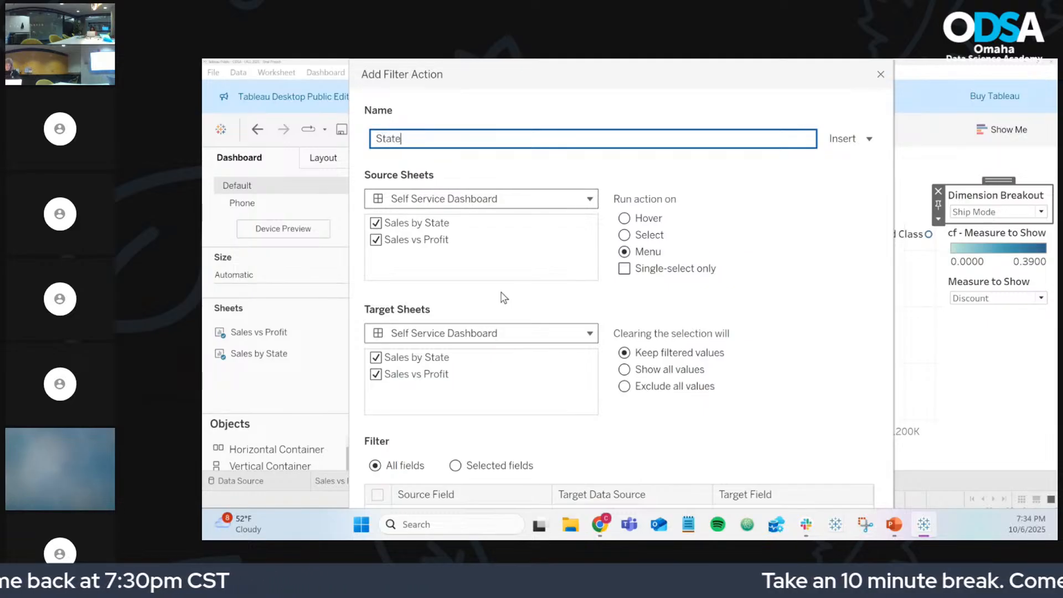
{"action": "type", "text": " Filter"}
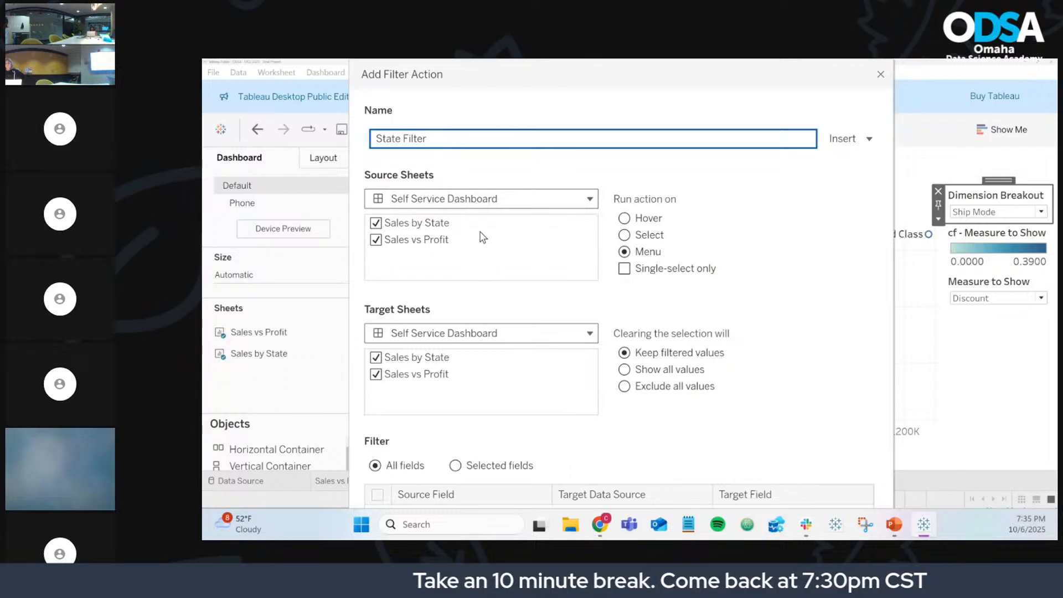
{"action": "left_click", "coordinate": [376, 240]}
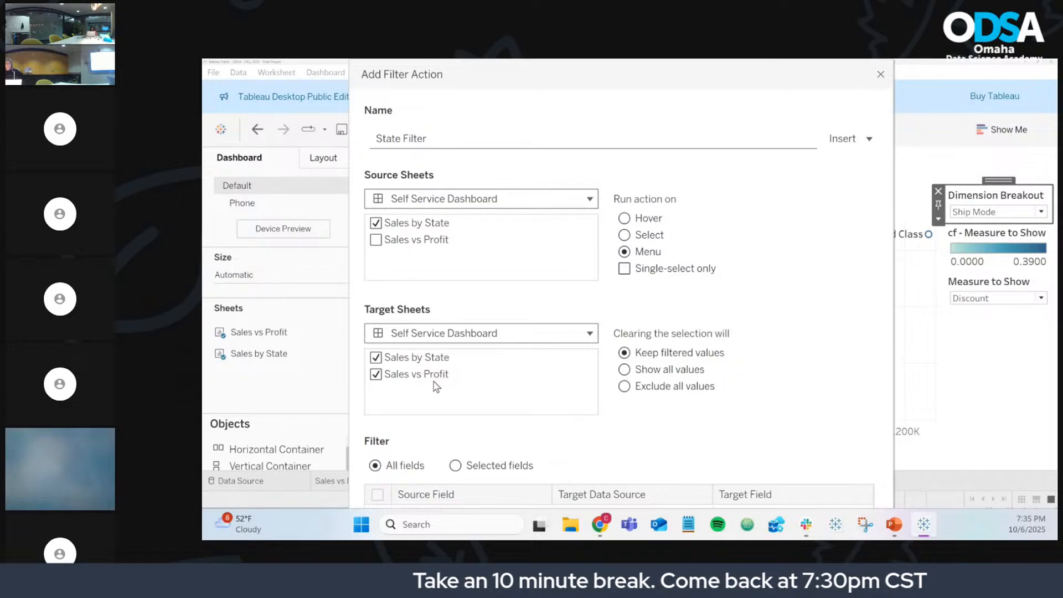
{"action": "left_click", "coordinate": [412, 361]}
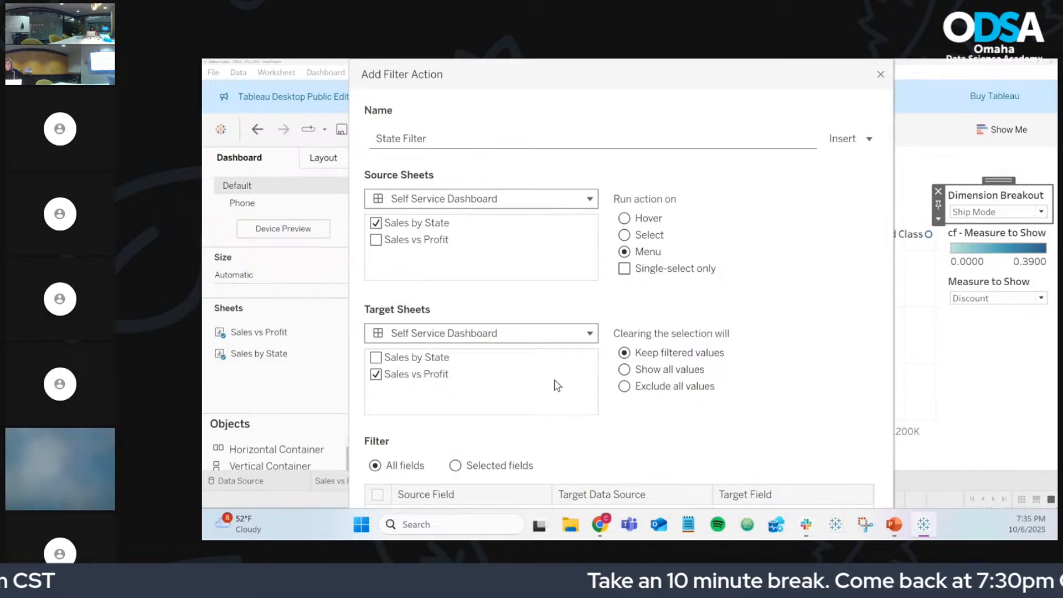
{"action": "key", "text": "Tab"}
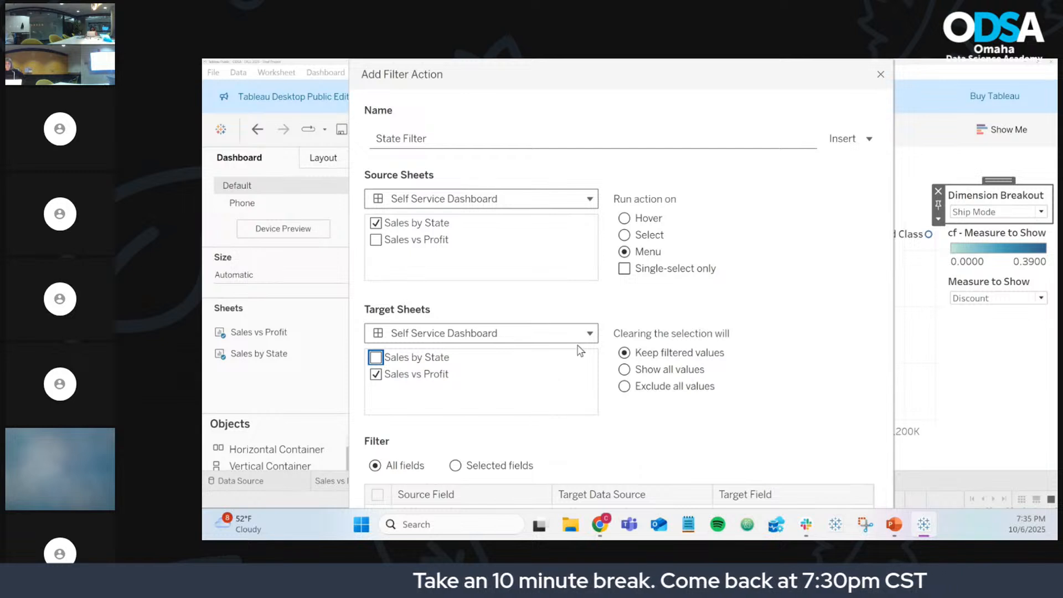
{"action": "key", "text": "ctrl+minus"}
{"action": "key", "text": "ctrl+minus"}
{"action": "key", "text": "ctrl+minus"}
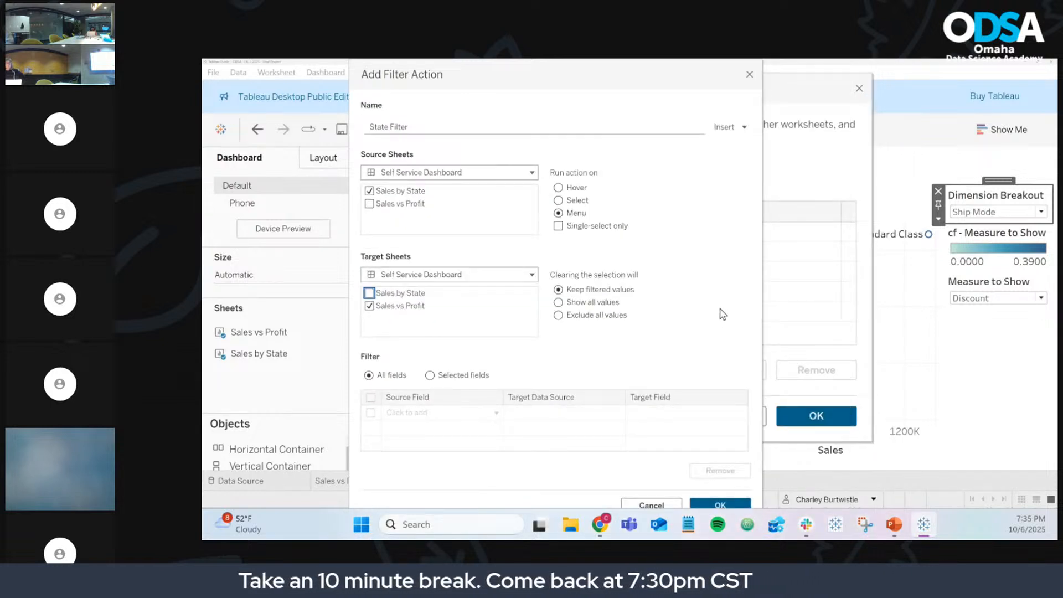
{"action": "key", "text": "ctrl+minus"}
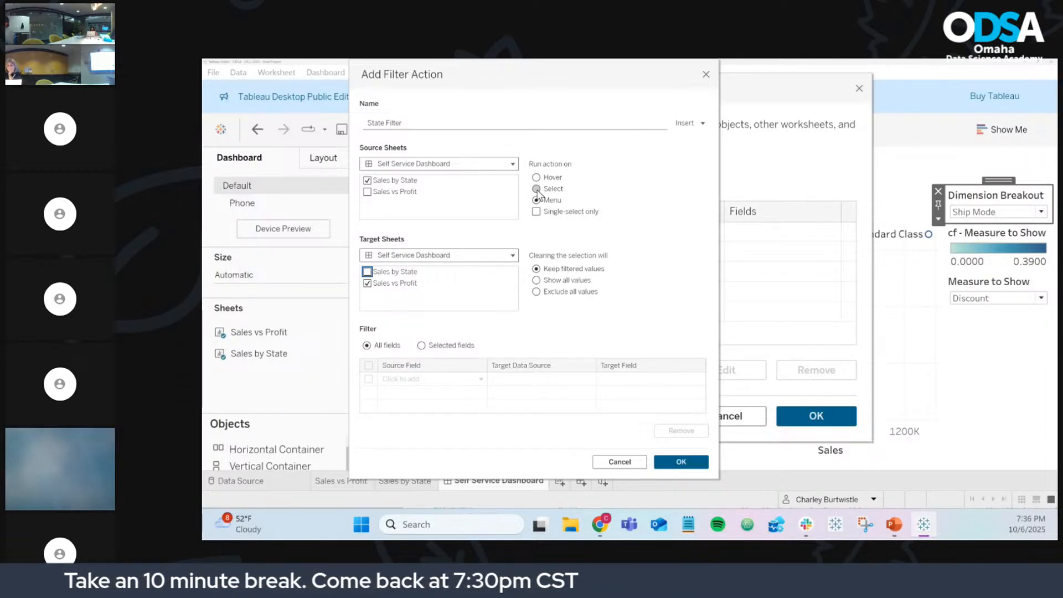
Step: Make State Filter run on Select and show all values when the selection clears
{"action": "left_click", "coordinate": [537, 191]}
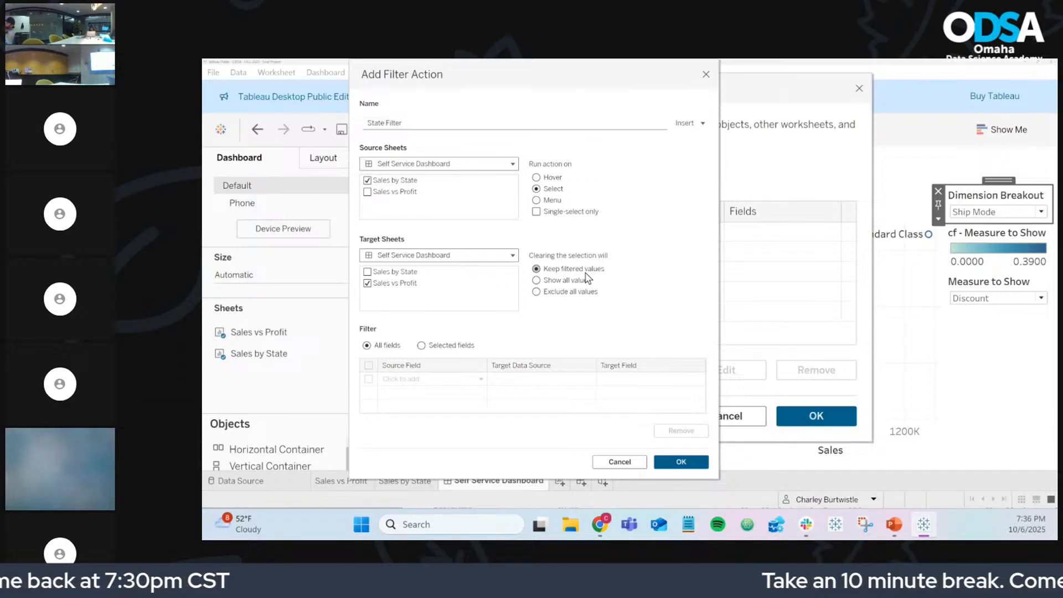
{"action": "left_click", "coordinate": [537, 281]}
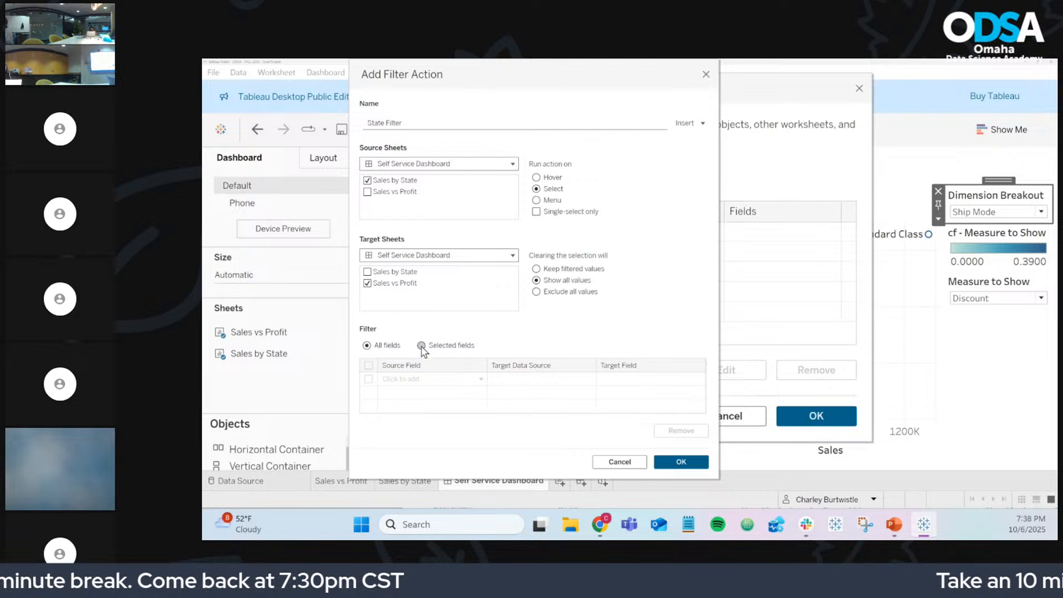
Step: Switch State Filter to Selected fields, mapping the State source field to State
{"action": "left_click", "coordinate": [421, 345]}
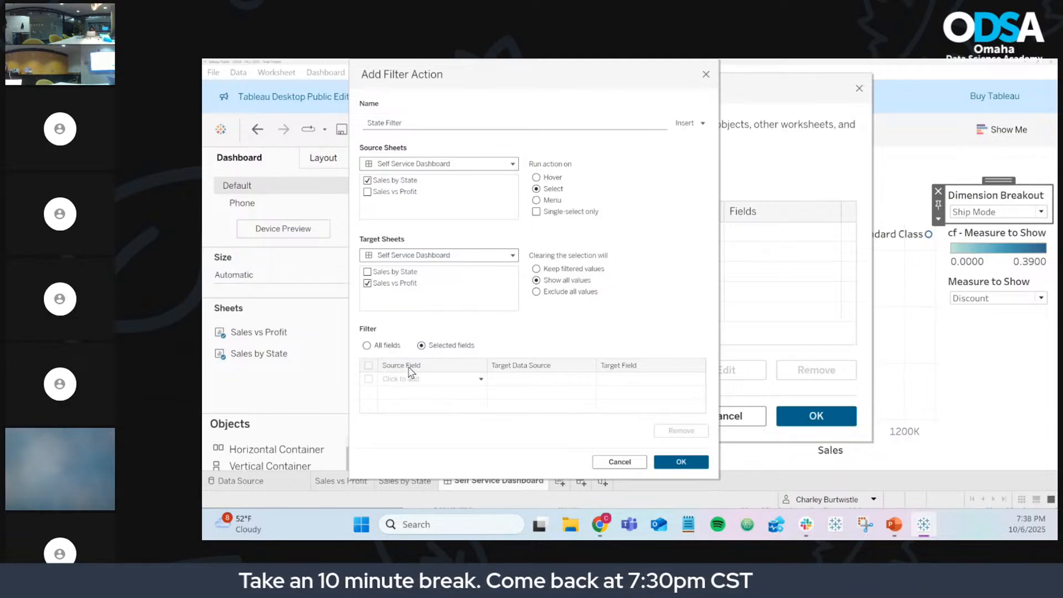
{"action": "left_click", "coordinate": [422, 381]}
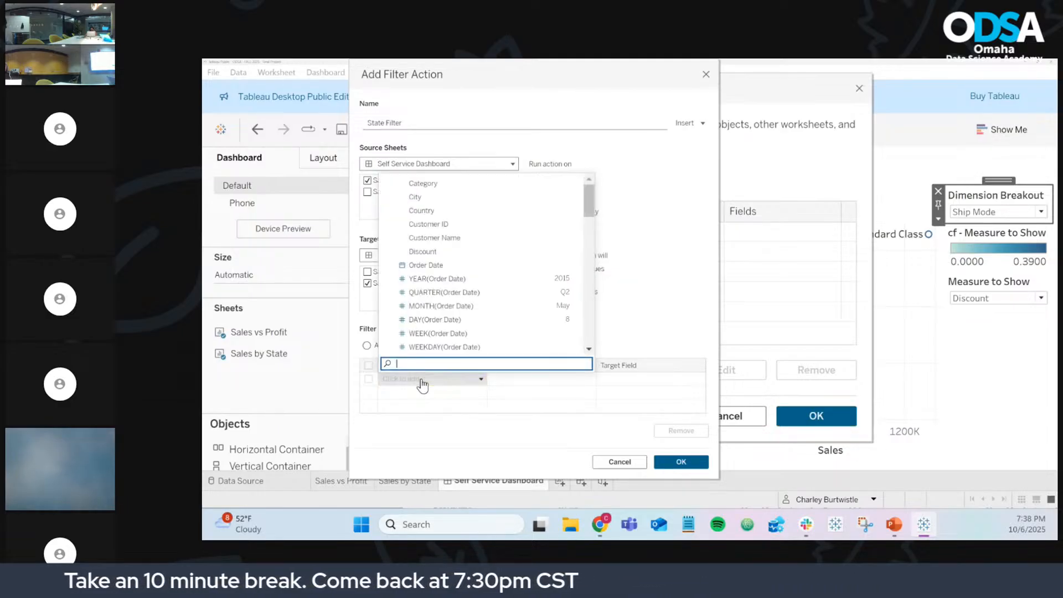
{"action": "scroll", "coordinate": [456, 314], "scroll_direction": "down", "scroll_amount": 3}
{"action": "scroll", "coordinate": [456, 314], "scroll_direction": "down", "scroll_amount": 10}
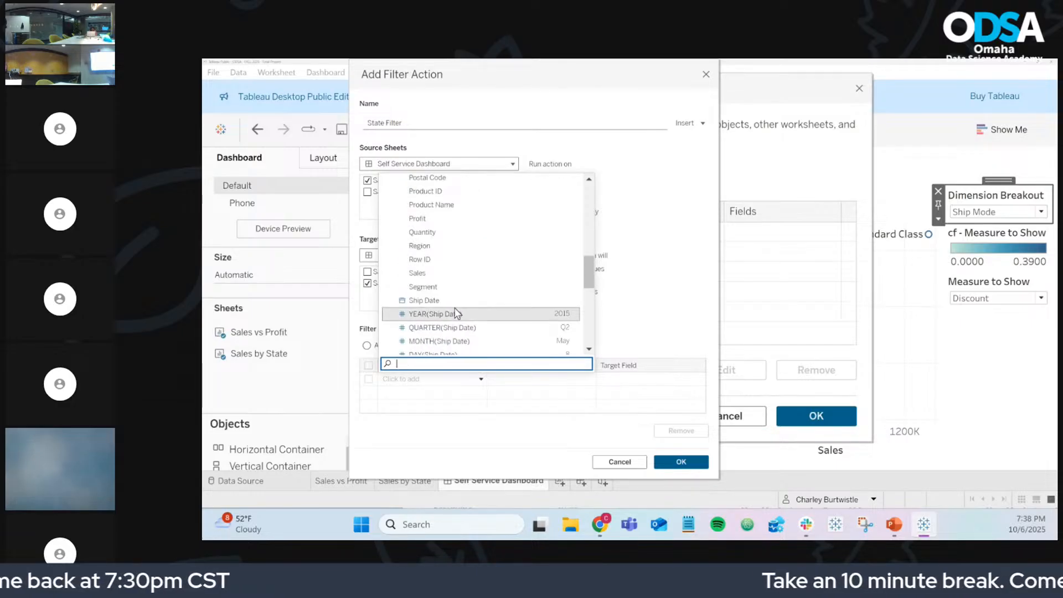
{"action": "scroll", "coordinate": [460, 294], "scroll_direction": "down", "scroll_amount": 6}
{"action": "scroll", "coordinate": [460, 294], "scroll_direction": "up", "scroll_amount": 12}
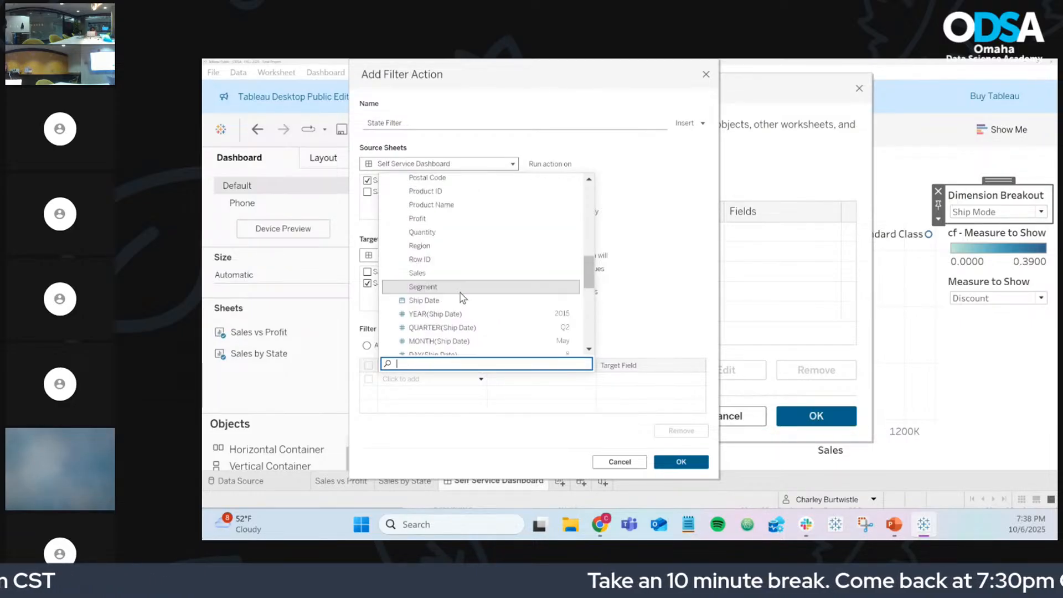
{"action": "scroll", "coordinate": [460, 294], "scroll_direction": "down", "scroll_amount": 8}
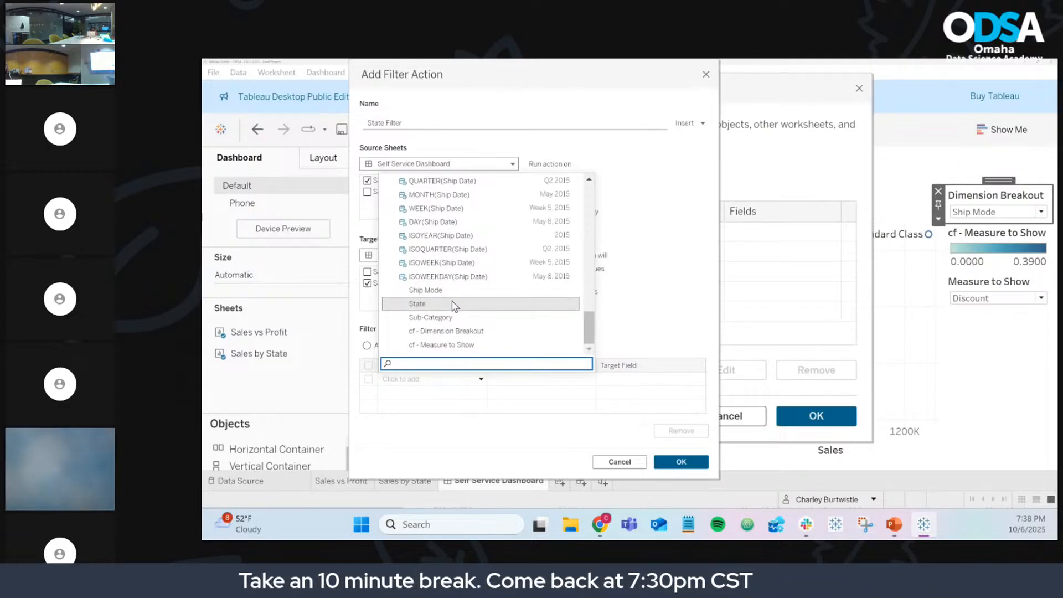
{"action": "type", "text": "sta"}
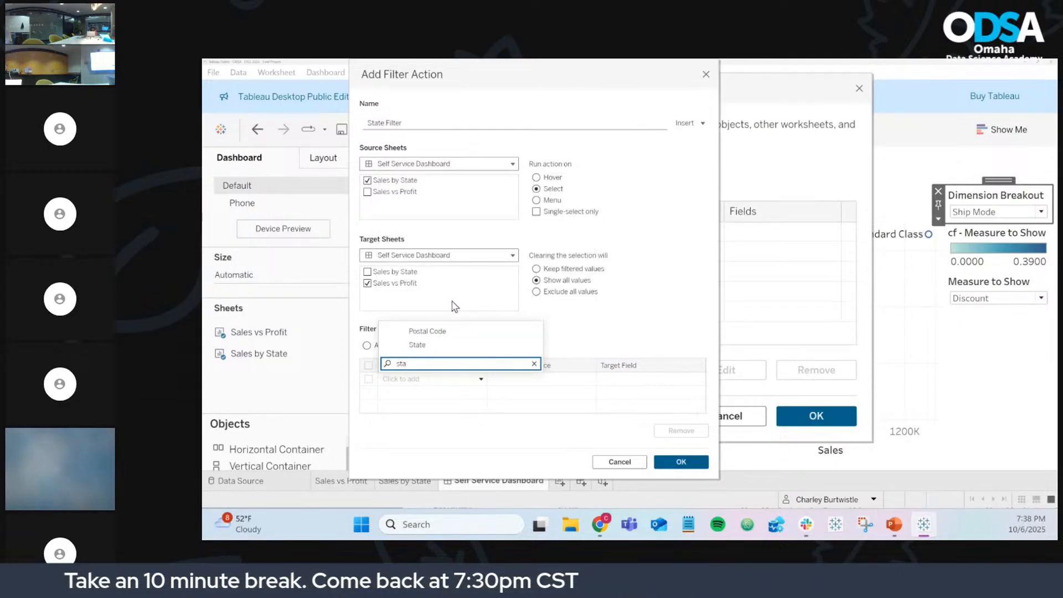
{"action": "left_click", "coordinate": [442, 346]}
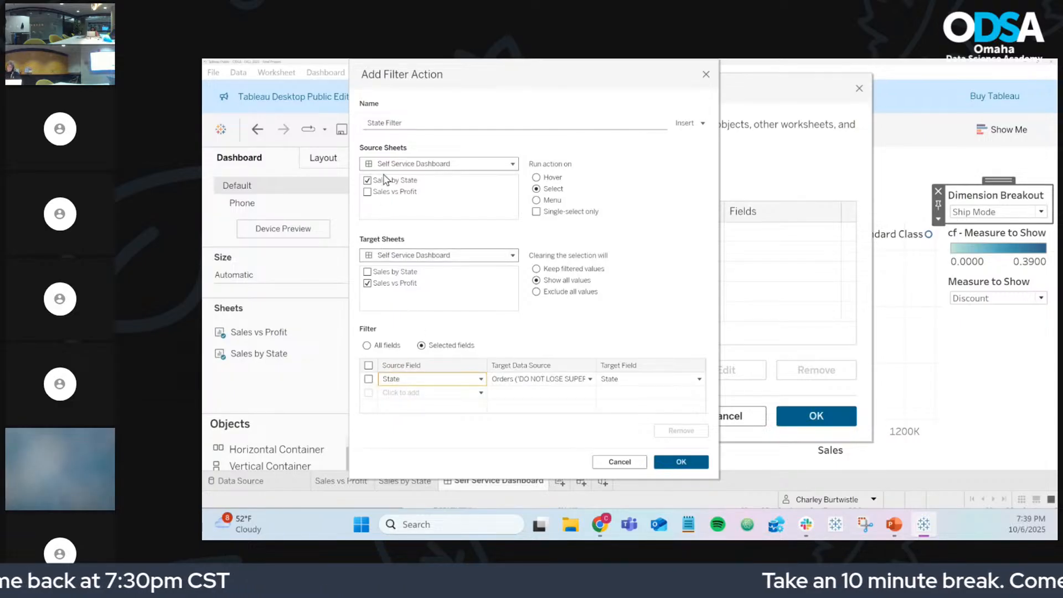
{"action": "left_click", "coordinate": [402, 123]}
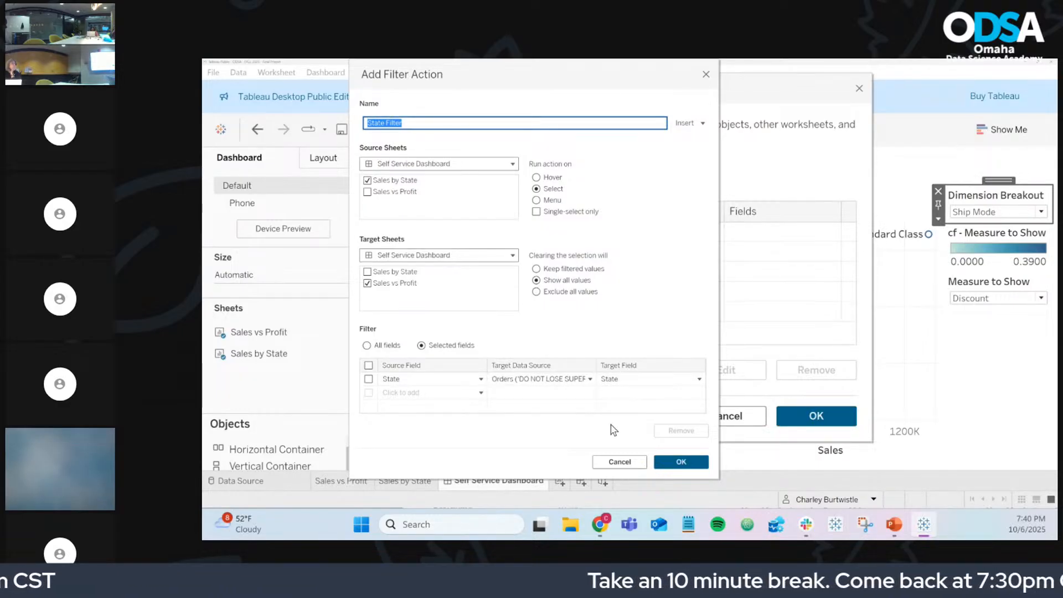
{"action": "left_click", "coordinate": [667, 462]}
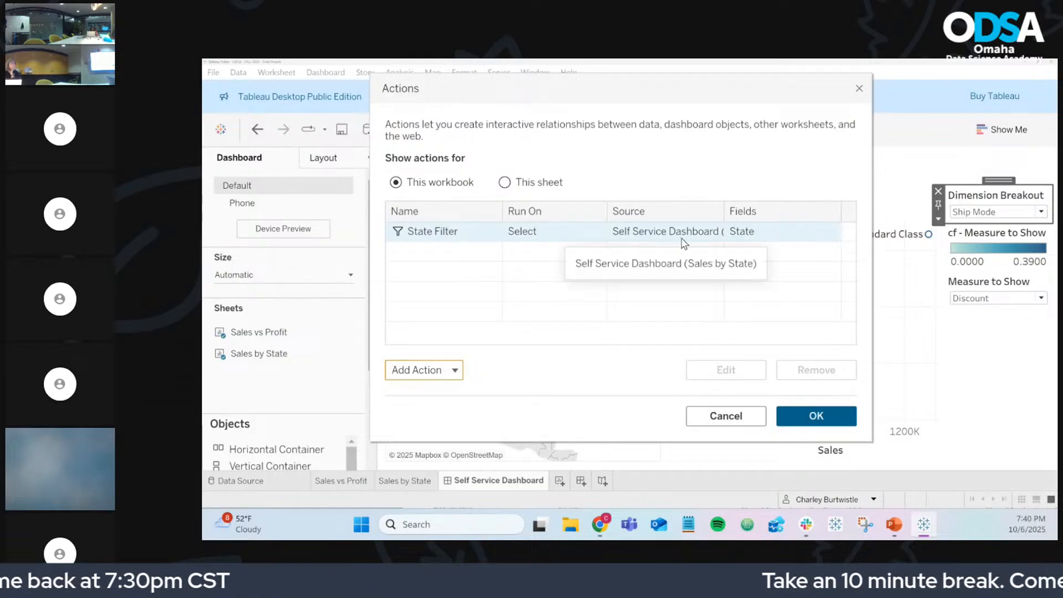
{"action": "left_click", "coordinate": [796, 410]}
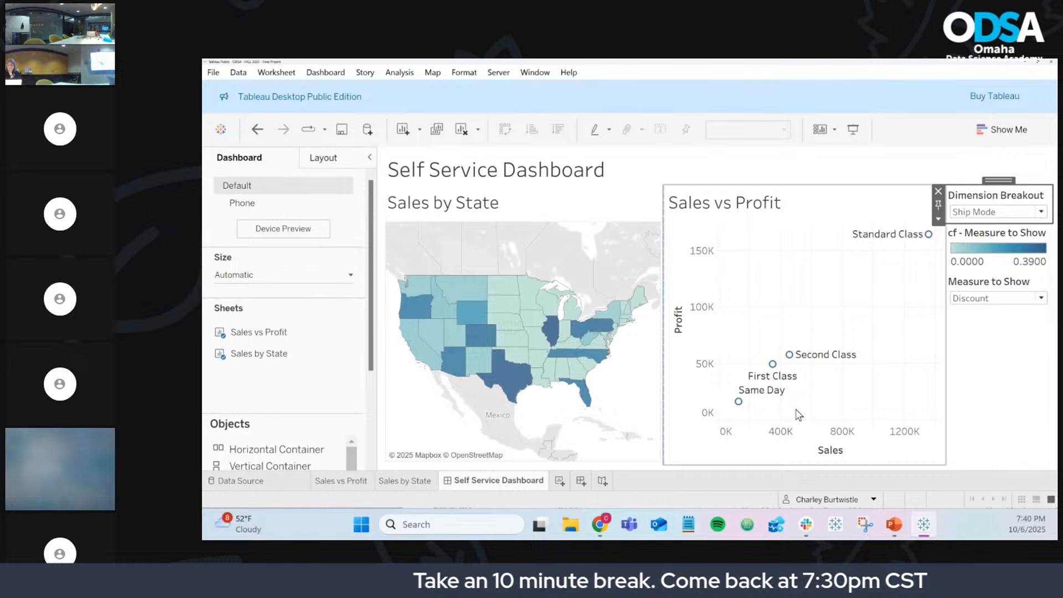
{"action": "left_click", "coordinate": [515, 329]}
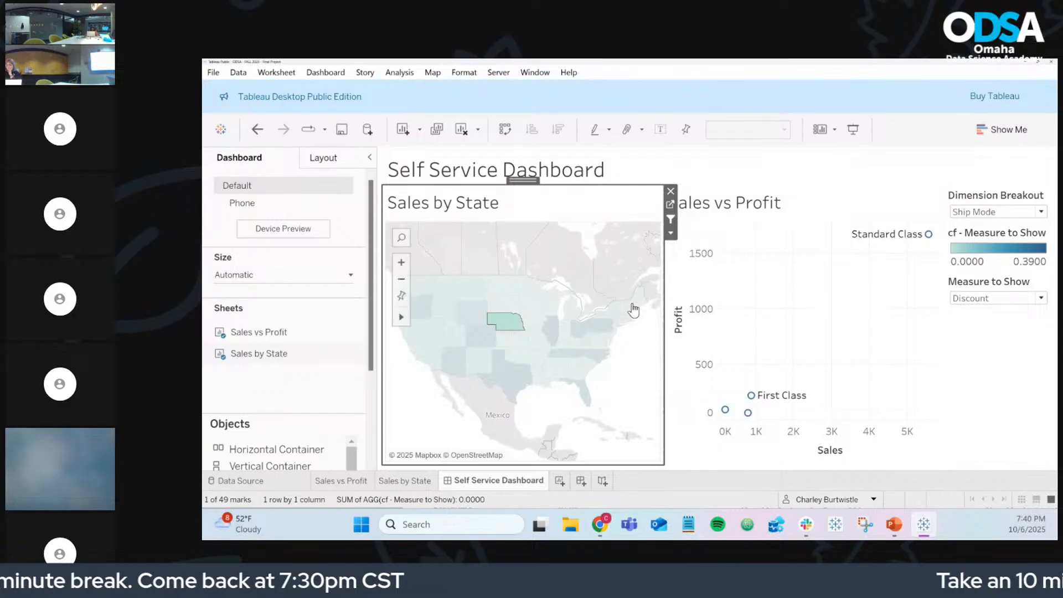
{"action": "mouse_move", "coordinate": [511, 332]}
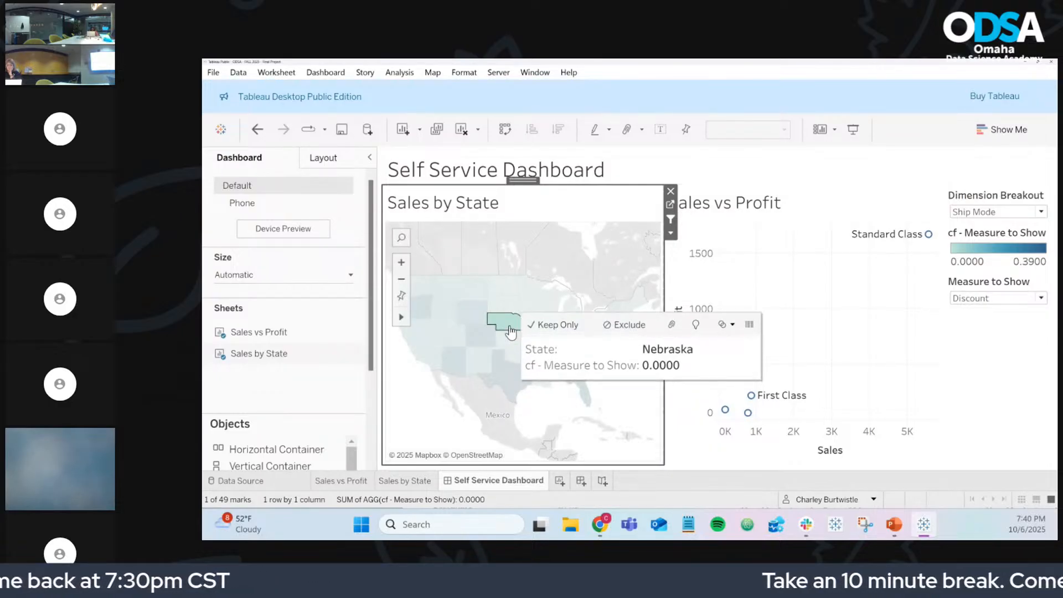
{"action": "left_click", "coordinate": [510, 332]}
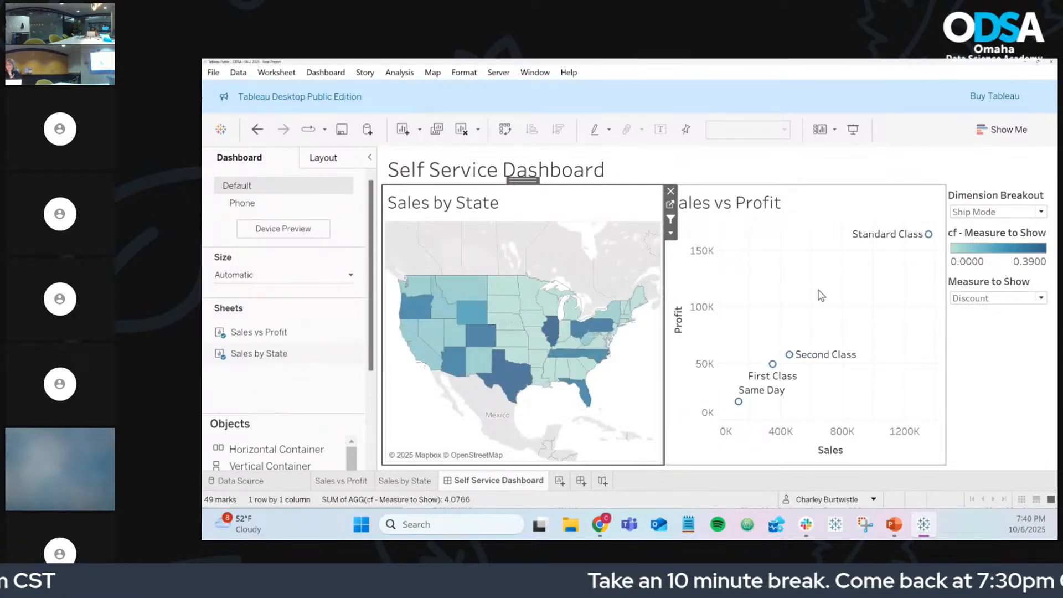
{"action": "left_click", "coordinate": [585, 393]}
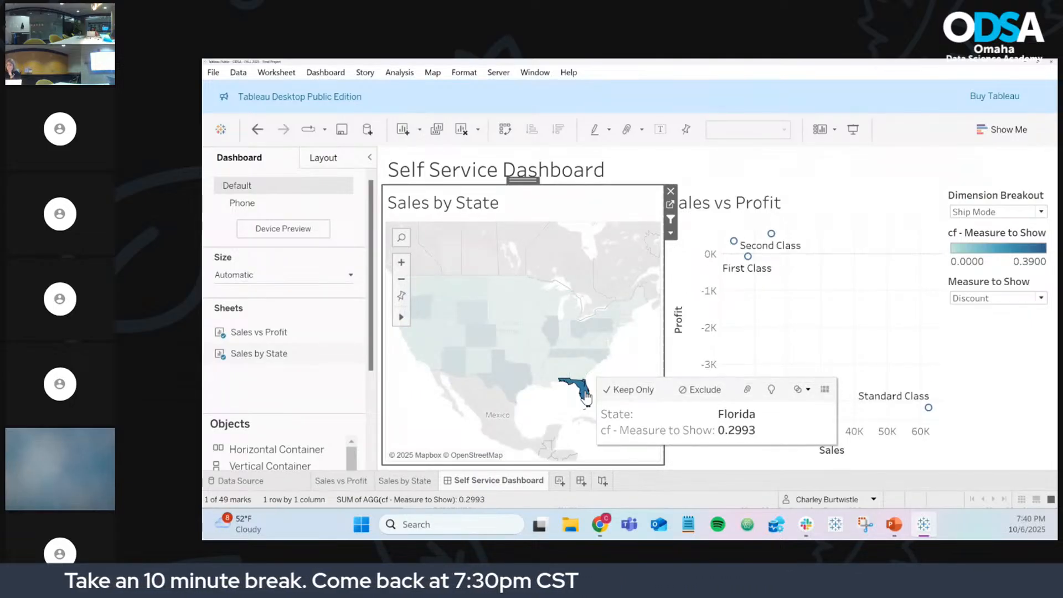
{"action": "left_click", "coordinate": [586, 396]}
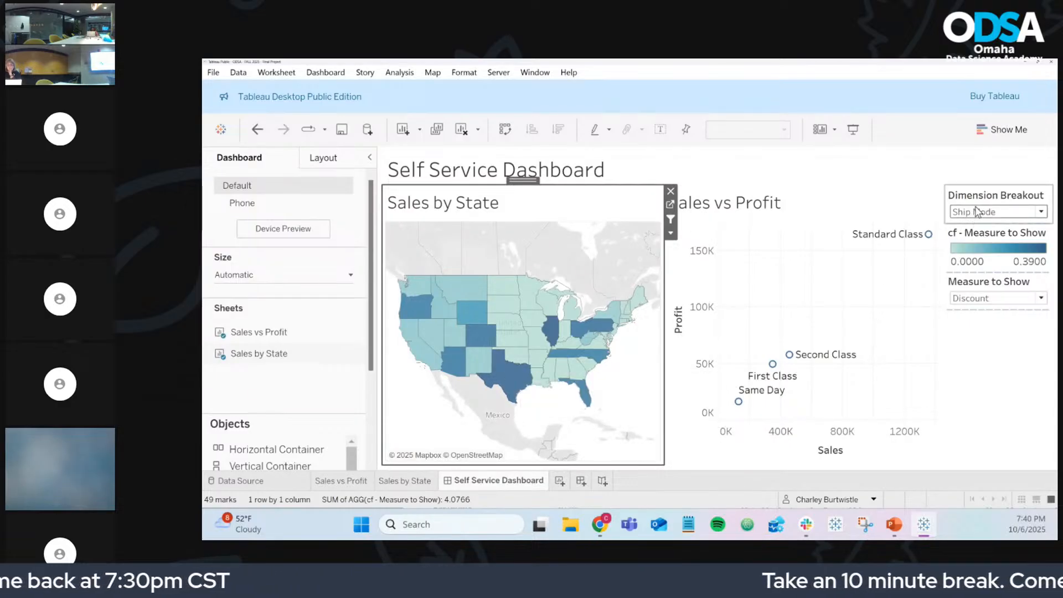
Step: Set Measure to Show to Sales and test the filter by clicking Nebraska
{"action": "left_click", "coordinate": [984, 299]}
{"action": "left_click", "coordinate": [975, 313]}
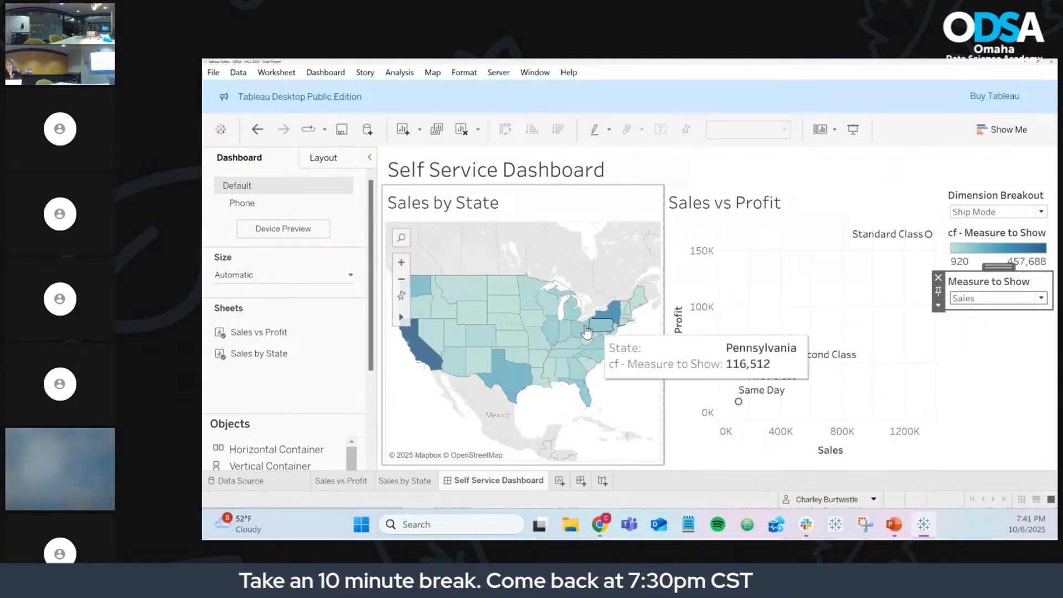
{"action": "left_click", "coordinate": [506, 325]}
{"action": "left_click", "coordinate": [505, 324]}
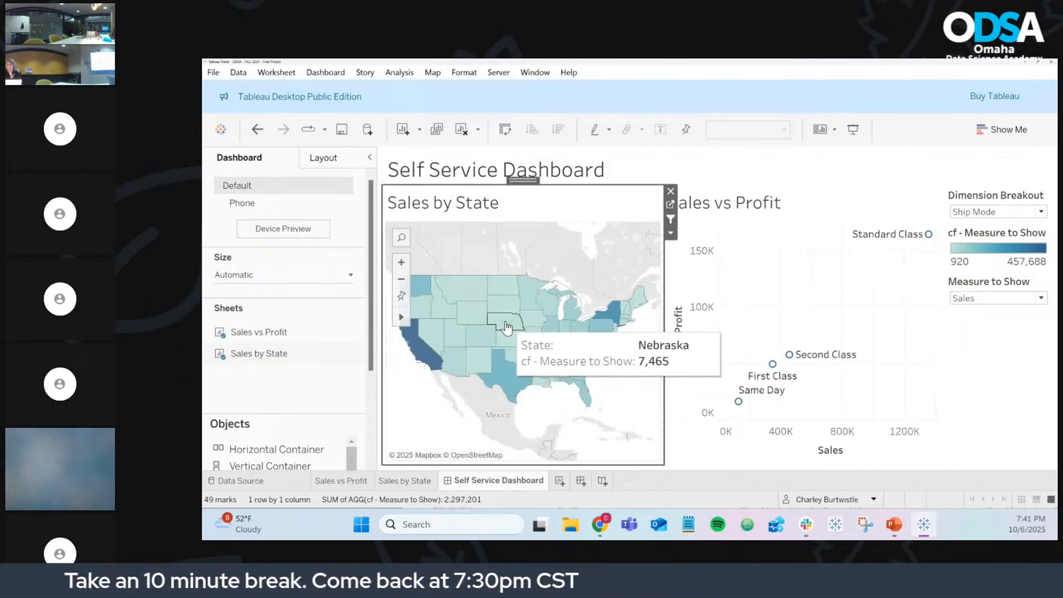
Step: Set Dimension Breakout to Category and test the filter by clicking Texas
{"action": "left_click", "coordinate": [982, 213]}
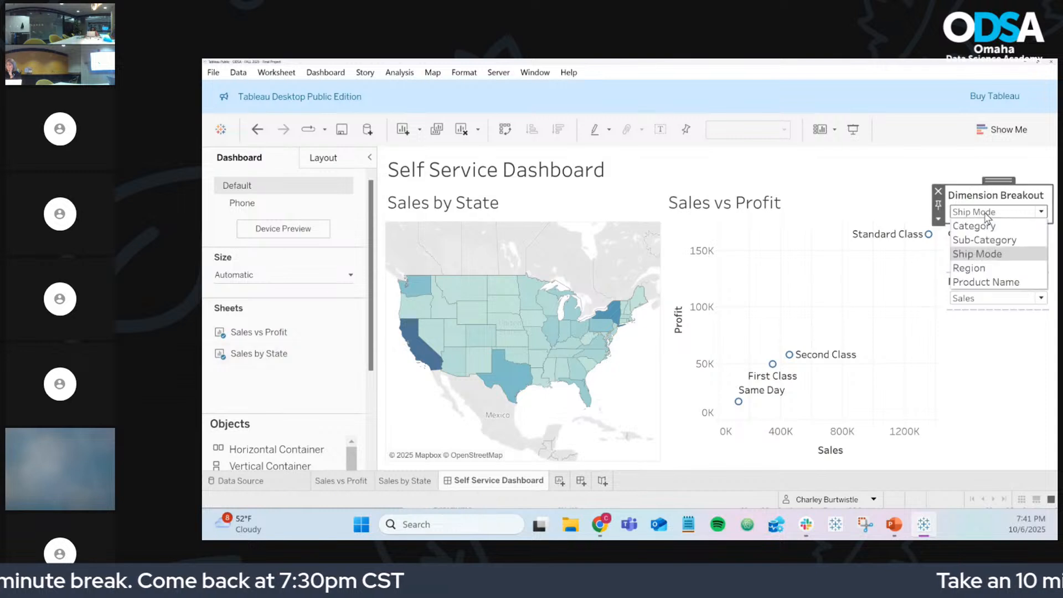
{"action": "left_click", "coordinate": [985, 232]}
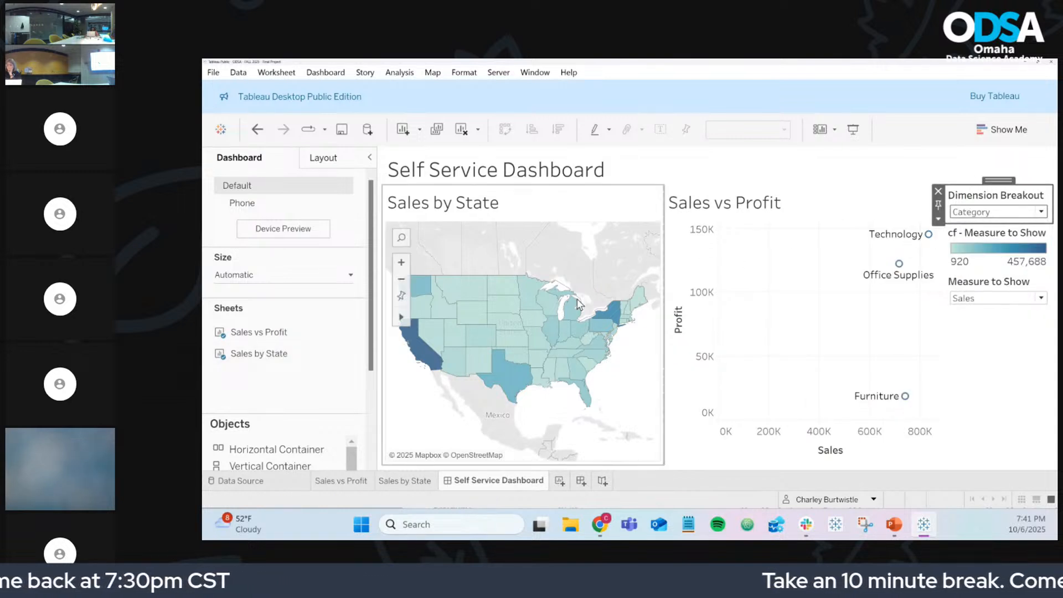
{"action": "left_click", "coordinate": [511, 374]}
{"action": "left_click", "coordinate": [511, 374]}
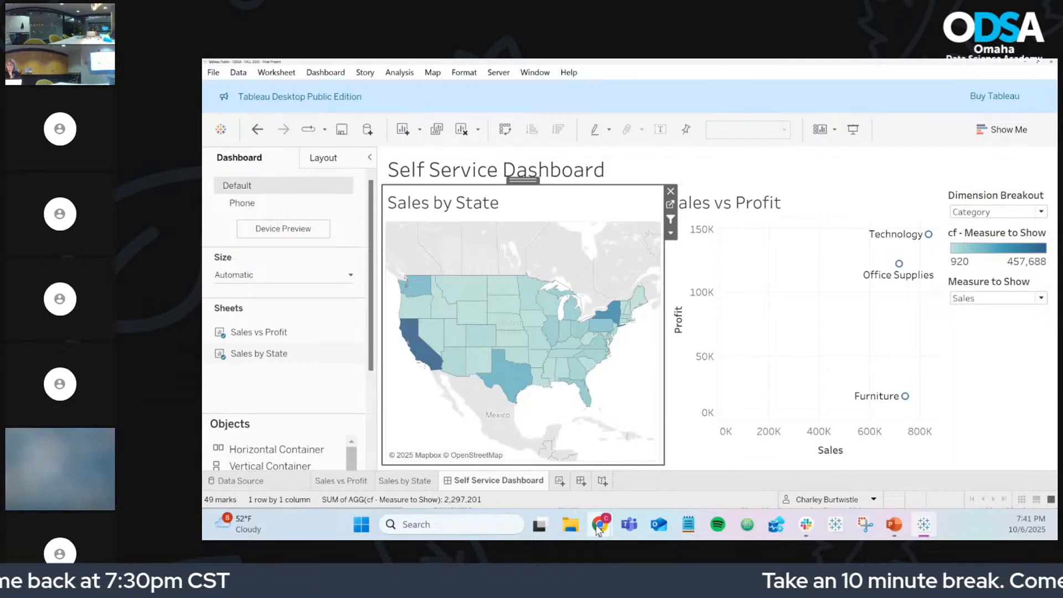
Step: Bring up the New Mexico Wikipedia page and change its URL to load Nebraska's article
{"action": "mouse_move", "coordinate": [598, 530]}
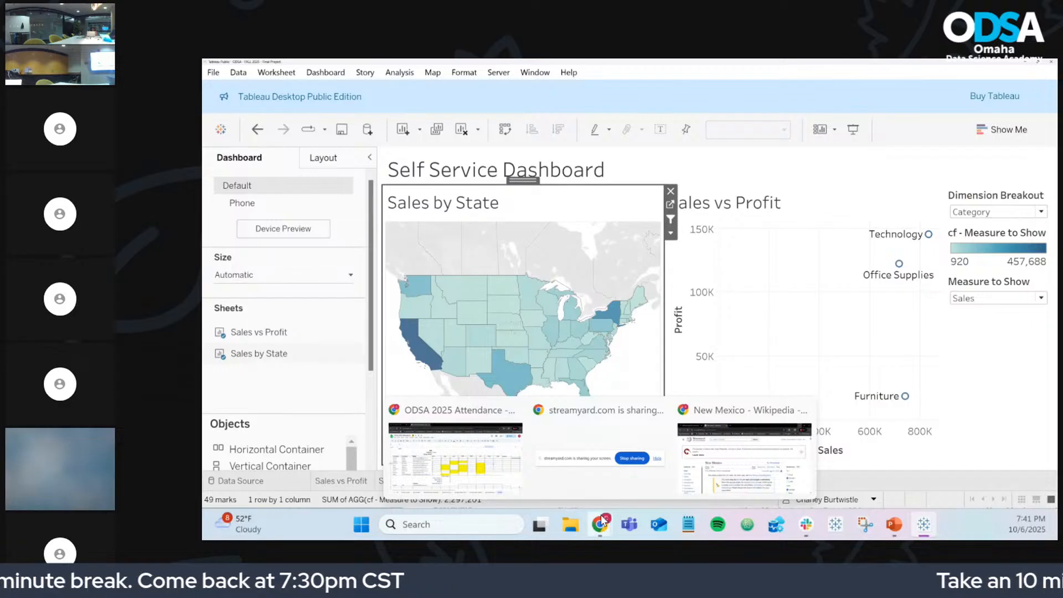
{"action": "left_click", "coordinate": [725, 472]}
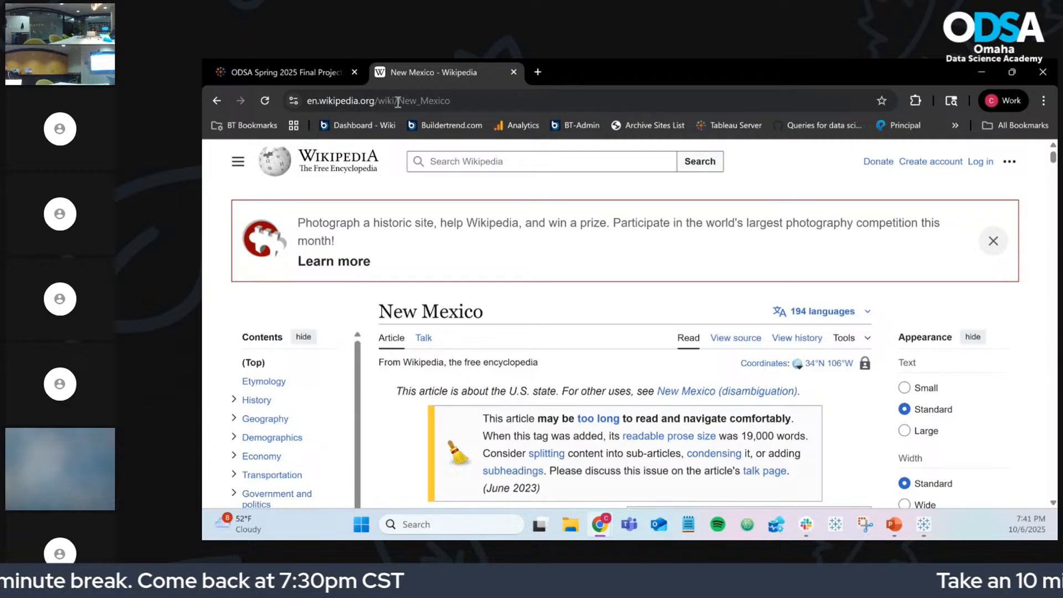
{"action": "double_click", "coordinate": [437, 102]}
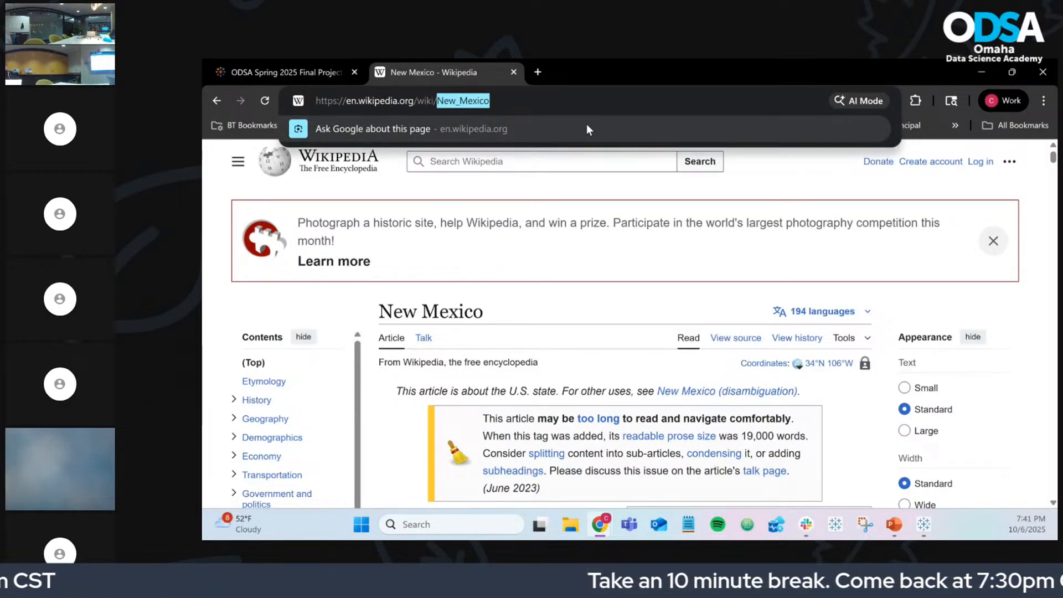
{"action": "type", "text": "nebr"}
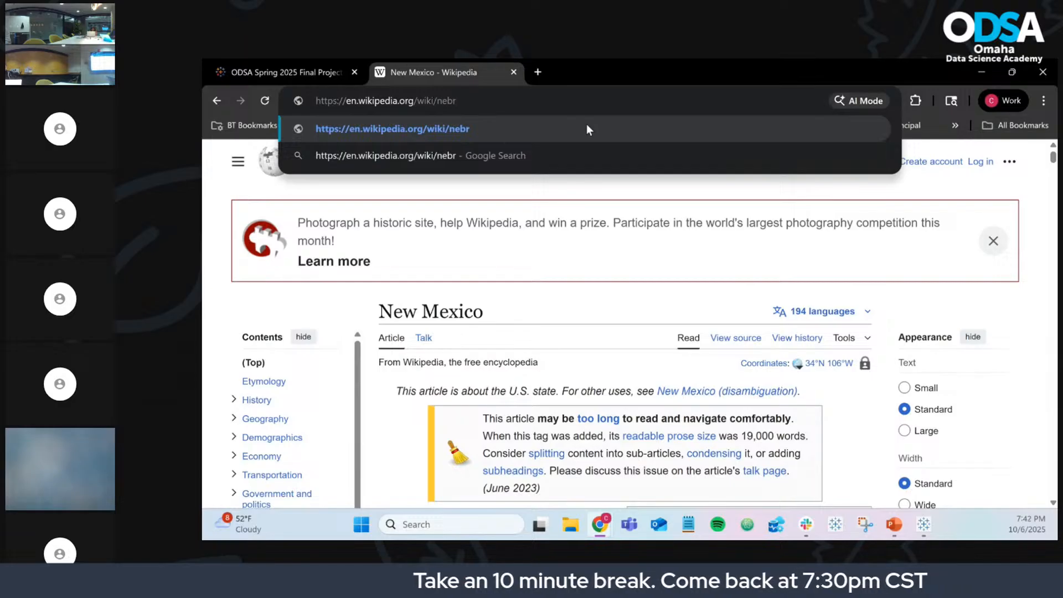
{"action": "type", "text": "aska"}
{"action": "key", "text": "Return"}
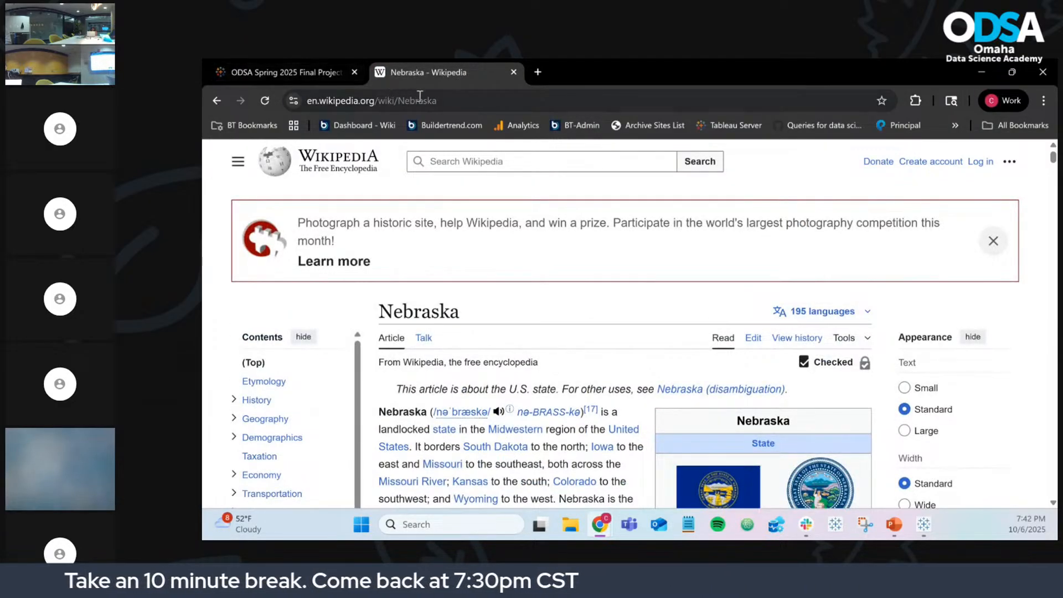
Step: Edit the URL again to load the Texas article, then the California article
{"action": "double_click", "coordinate": [419, 99]}
{"action": "type", "text": "Texas"}
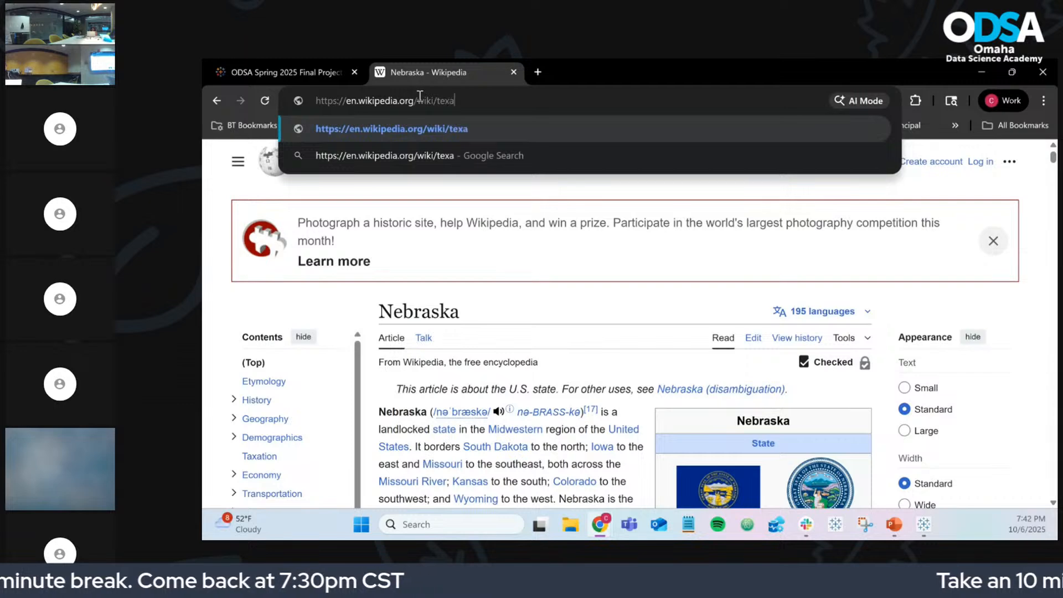
{"action": "key", "text": "Return"}
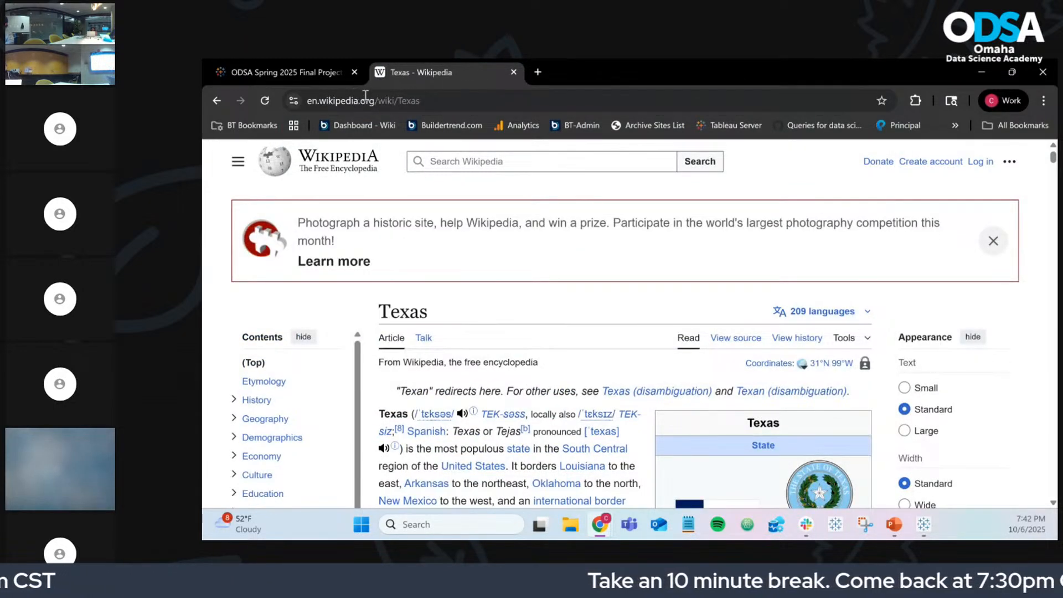
{"action": "left_click", "coordinate": [406, 101]}
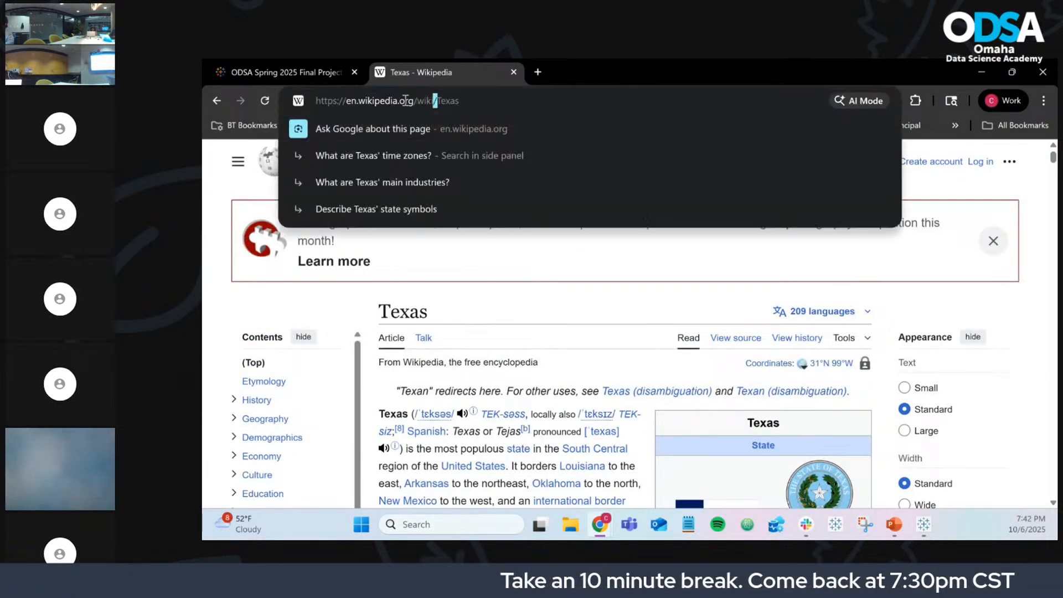
{"action": "double_click", "coordinate": [446, 102]}
{"action": "type", "text": "california"}
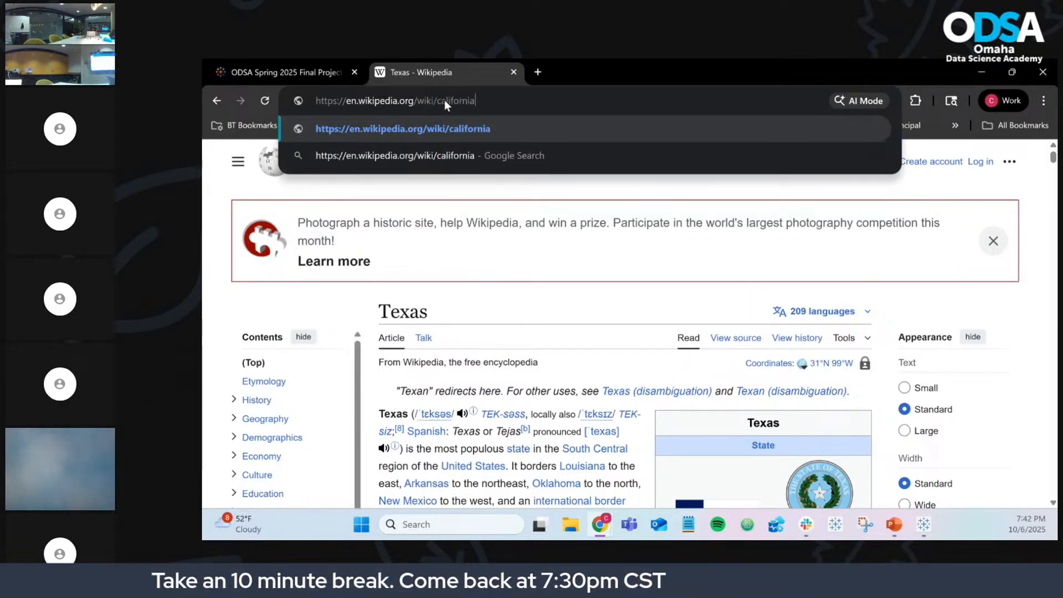
{"action": "key", "text": "Return"}
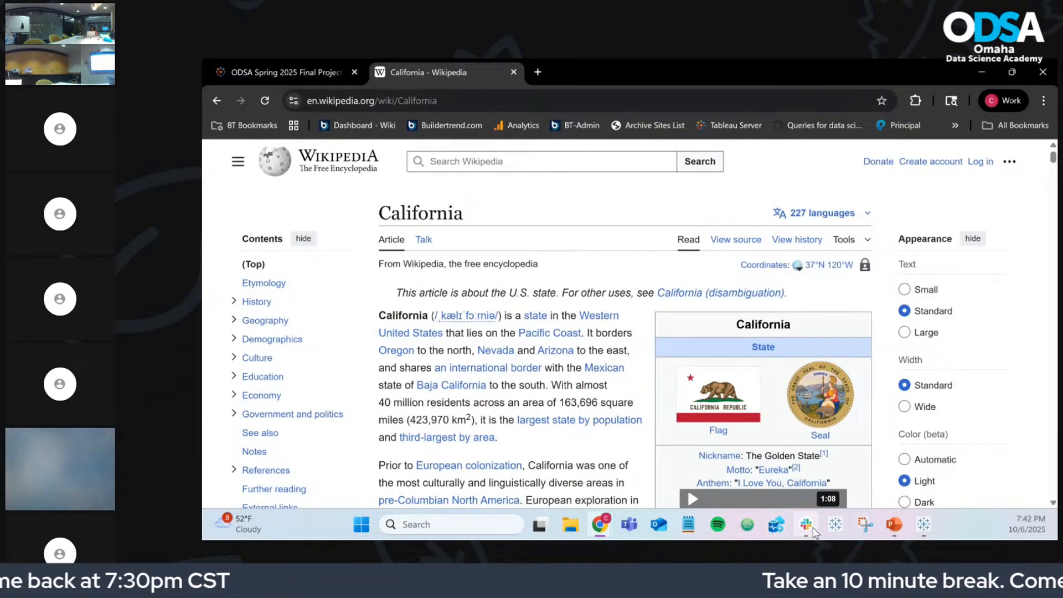
Step: Glance at the Tableau dashboard, then bring the California article back
{"action": "left_click", "coordinate": [922, 526]}
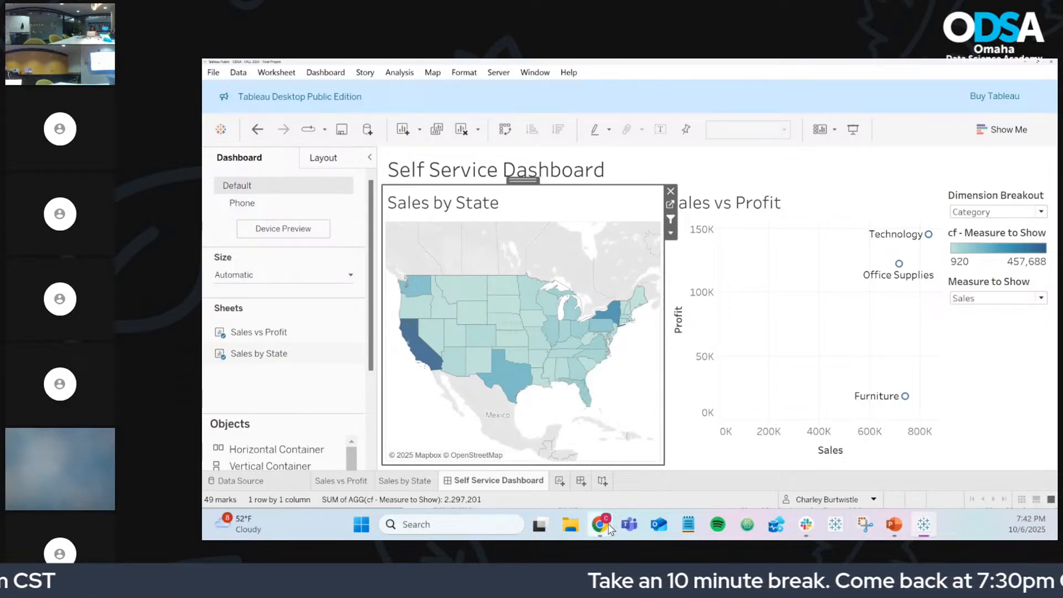
{"action": "mouse_move", "coordinate": [608, 526]}
{"action": "left_click", "coordinate": [744, 457]}
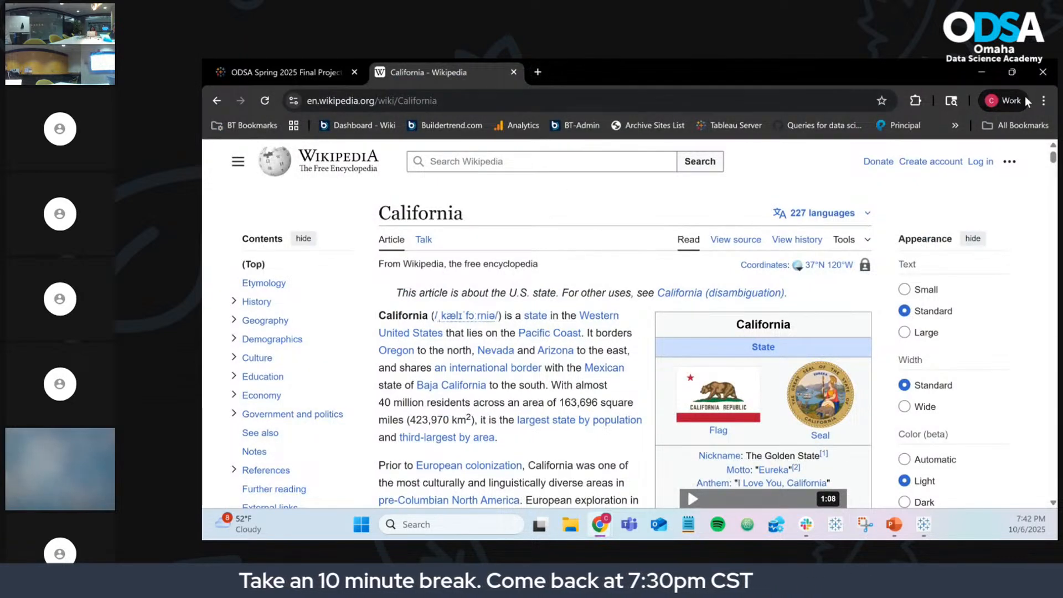
Step: In a new Chrome tab, find the Sold Today address under Settings > On startup
{"action": "left_click", "coordinate": [538, 72]}
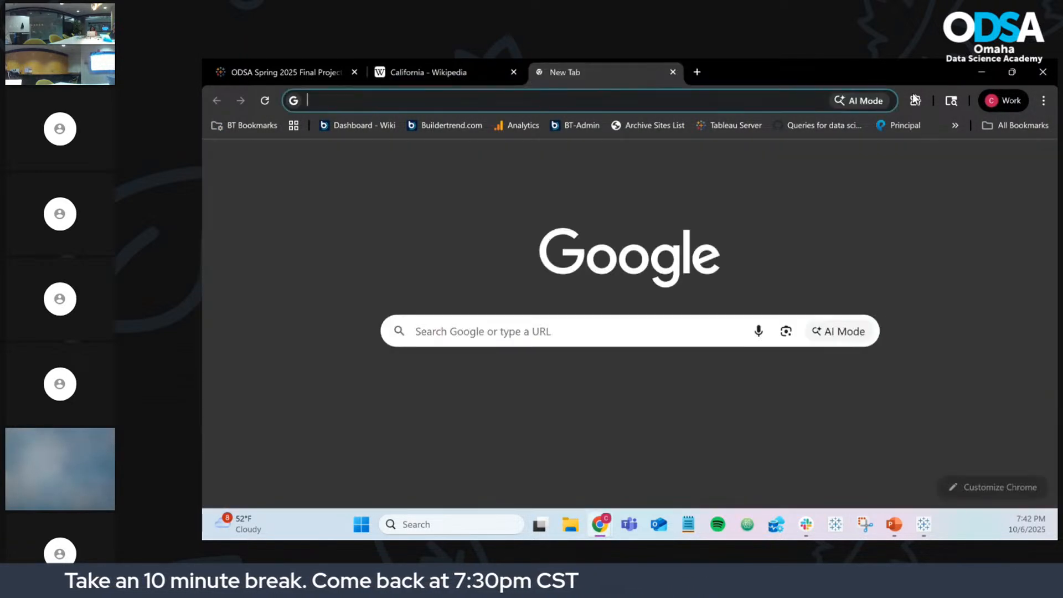
{"action": "left_click", "coordinate": [1044, 101]}
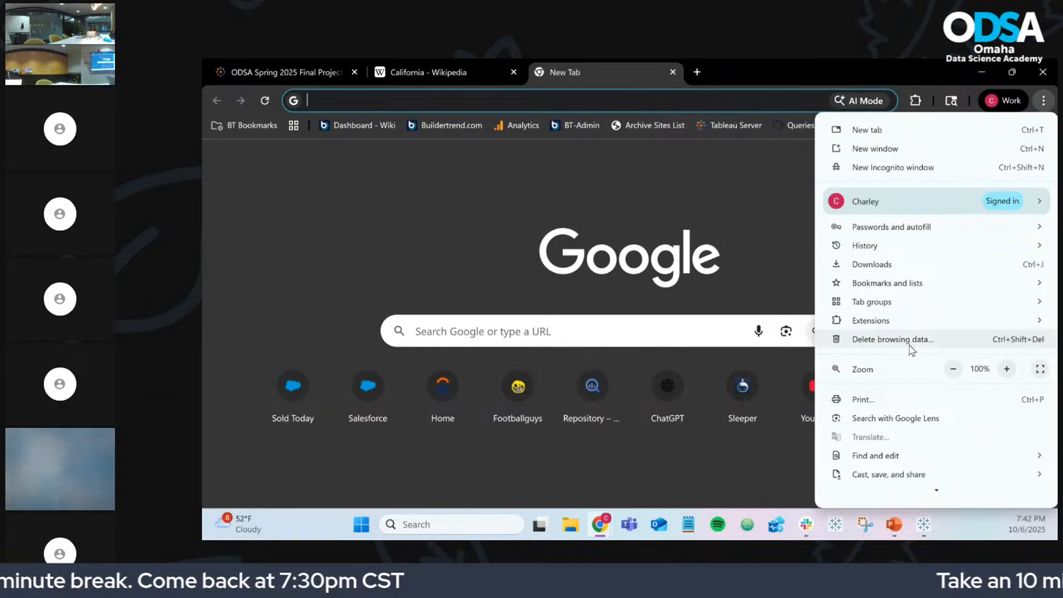
{"action": "scroll", "coordinate": [897, 382], "scroll_direction": "down", "scroll_amount": 2}
{"action": "left_click", "coordinate": [884, 435]}
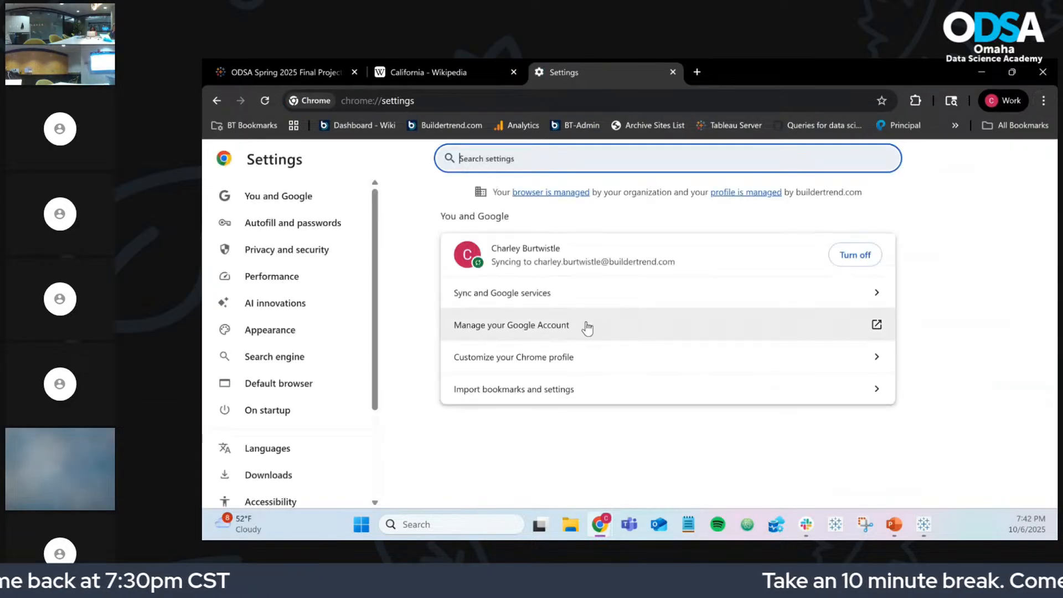
{"action": "left_click", "coordinate": [281, 411]}
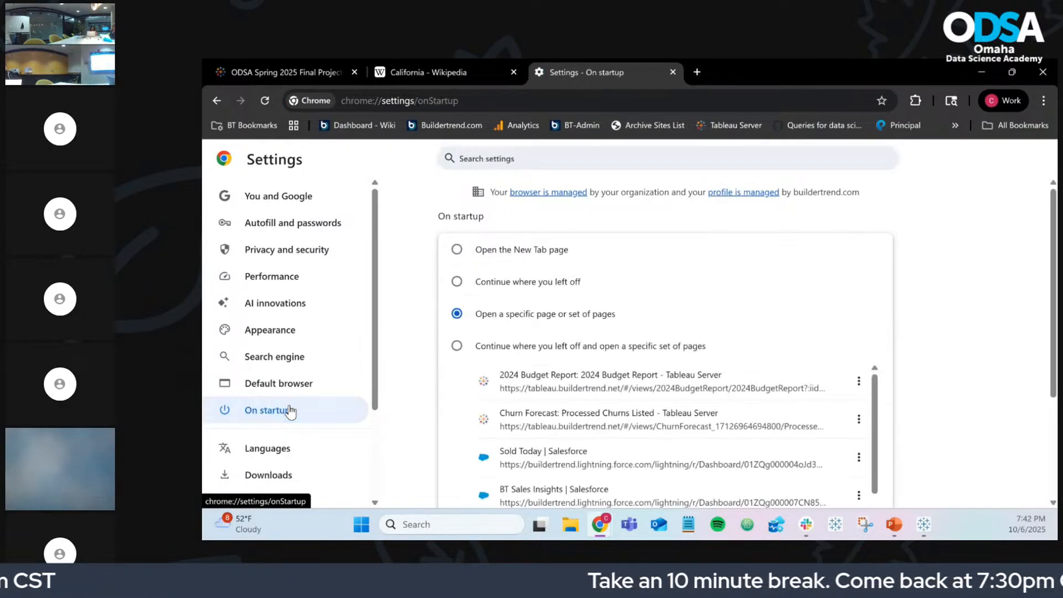
Step: Copy the Sold Today address and load it in the new tab
{"action": "double_click", "coordinate": [558, 463]}
{"action": "triple_click", "coordinate": [559, 464]}
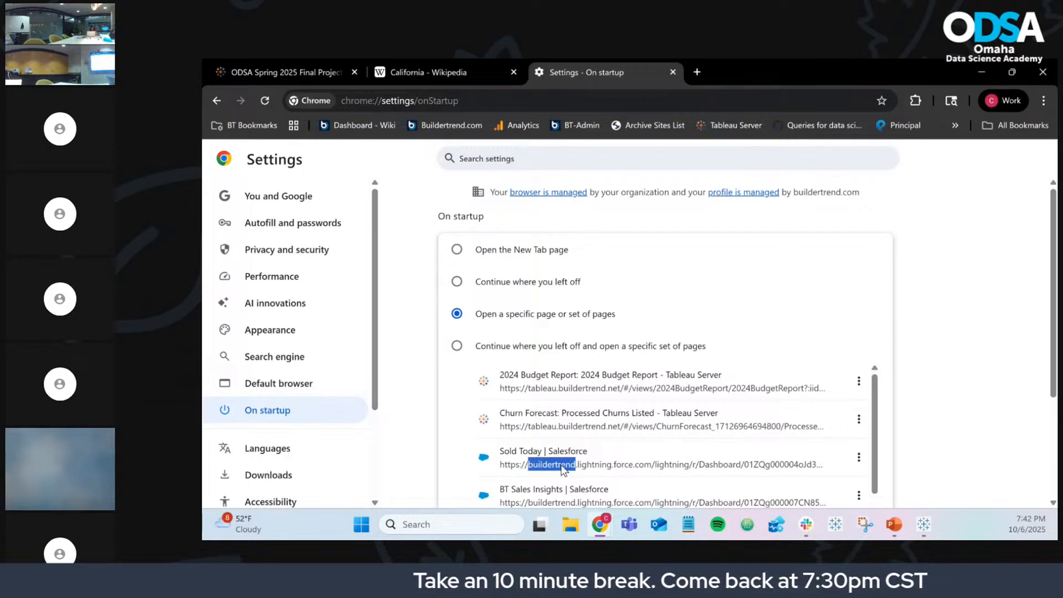
{"action": "key", "text": "ctrl+c"}
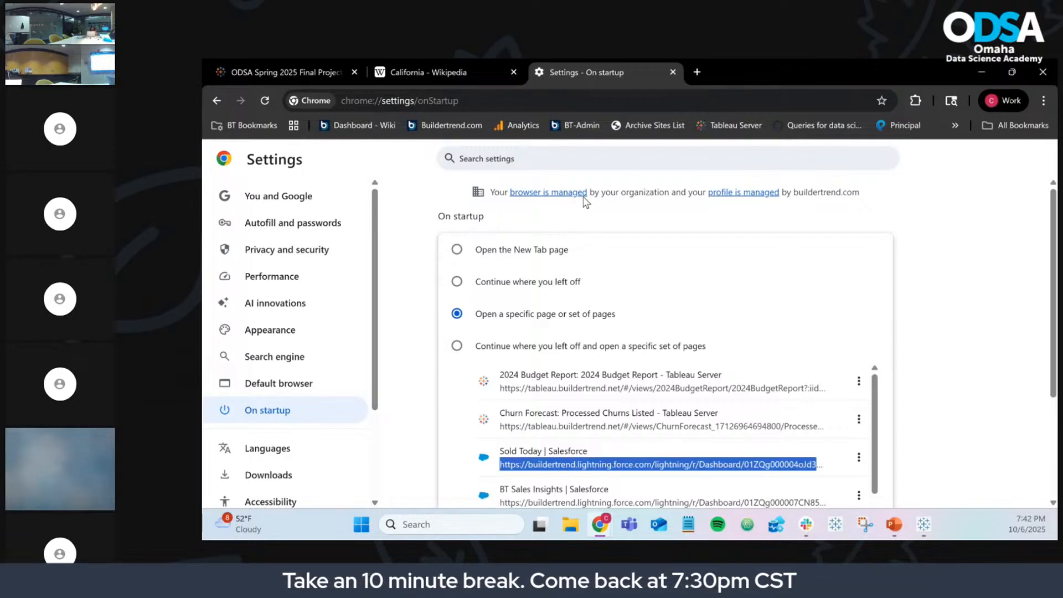
{"action": "left_click", "coordinate": [562, 101]}
{"action": "key", "text": "ctrl+v"}
{"action": "key", "text": "Return"}
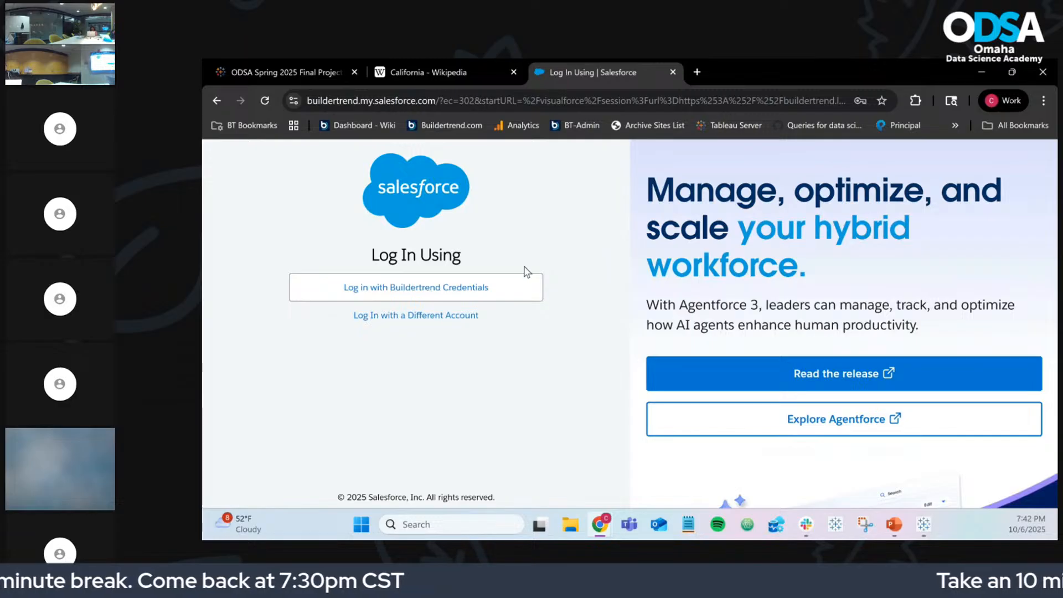
Step: Sign in to Salesforce and open the first opportunity in the Sold Today report
{"action": "left_click", "coordinate": [525, 294]}
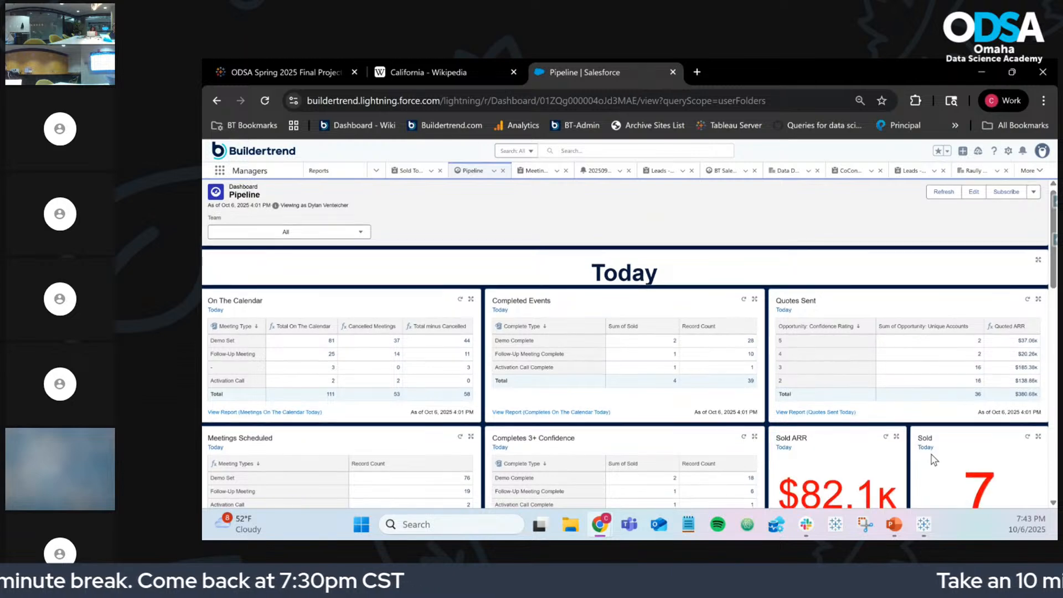
{"action": "scroll", "coordinate": [914, 432], "scroll_direction": "down", "scroll_amount": 3}
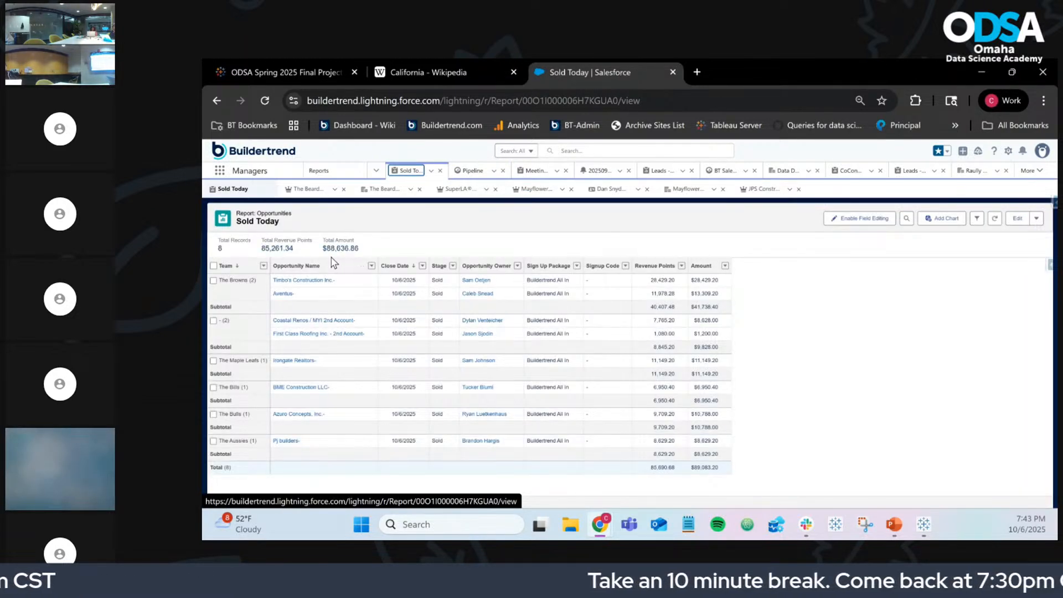
{"action": "left_click", "coordinate": [320, 281]}
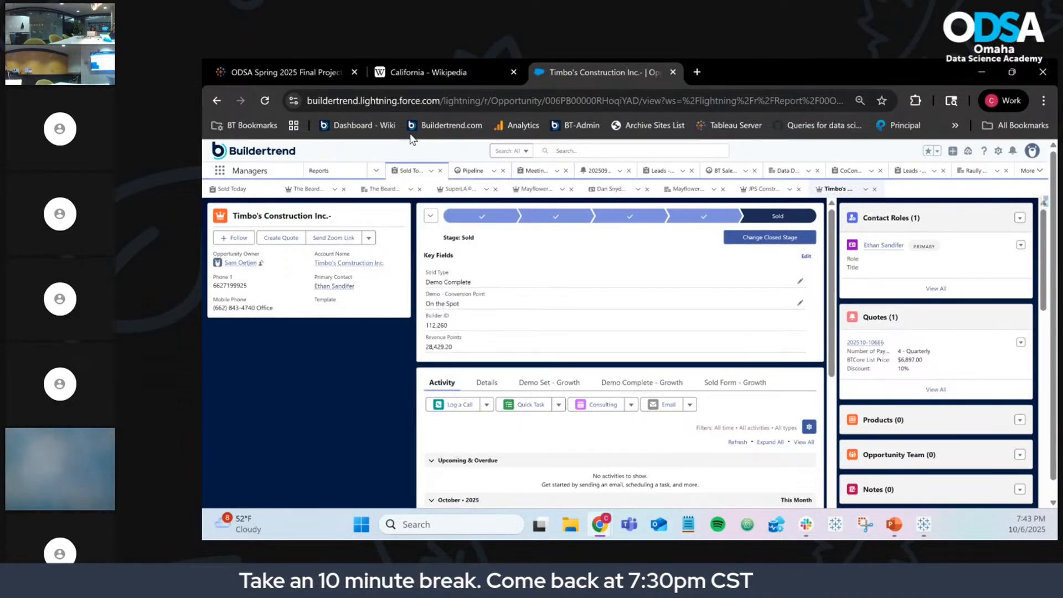
Step: Highlight the opportunity's record ID in the address bar, then minimize Chrome
{"action": "left_click_drag", "start_coordinate": [364, 100], "coordinate": [793, 103]}
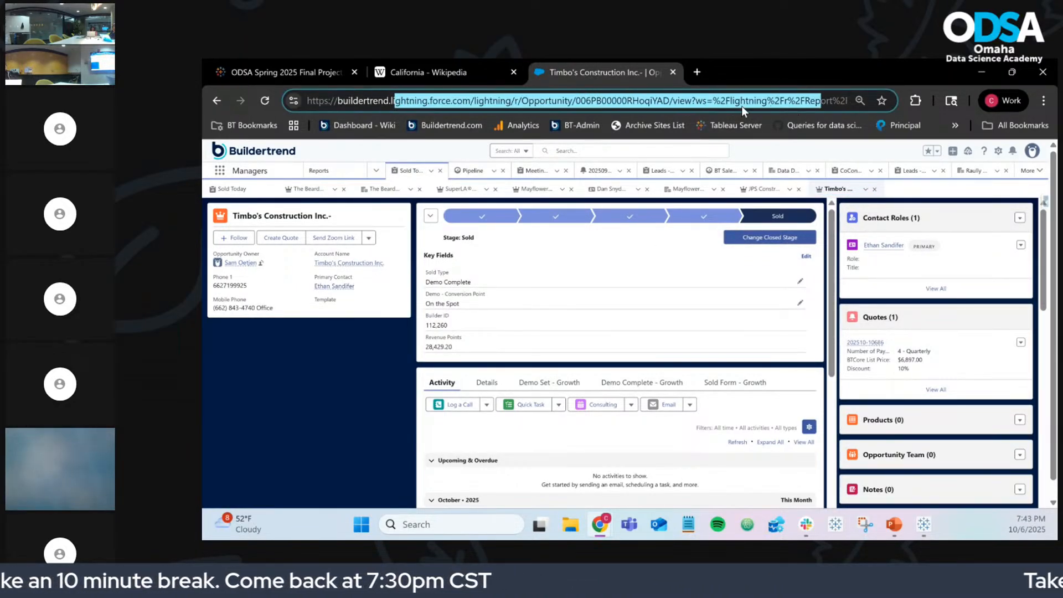
{"action": "double_click", "coordinate": [625, 101]}
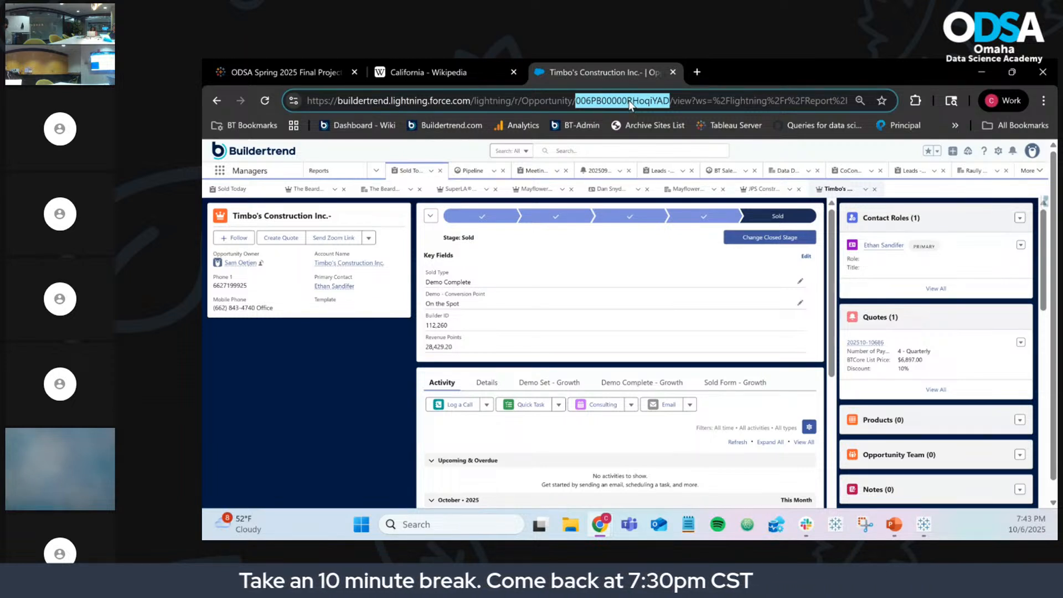
{"action": "triple_click", "coordinate": [629, 100]}
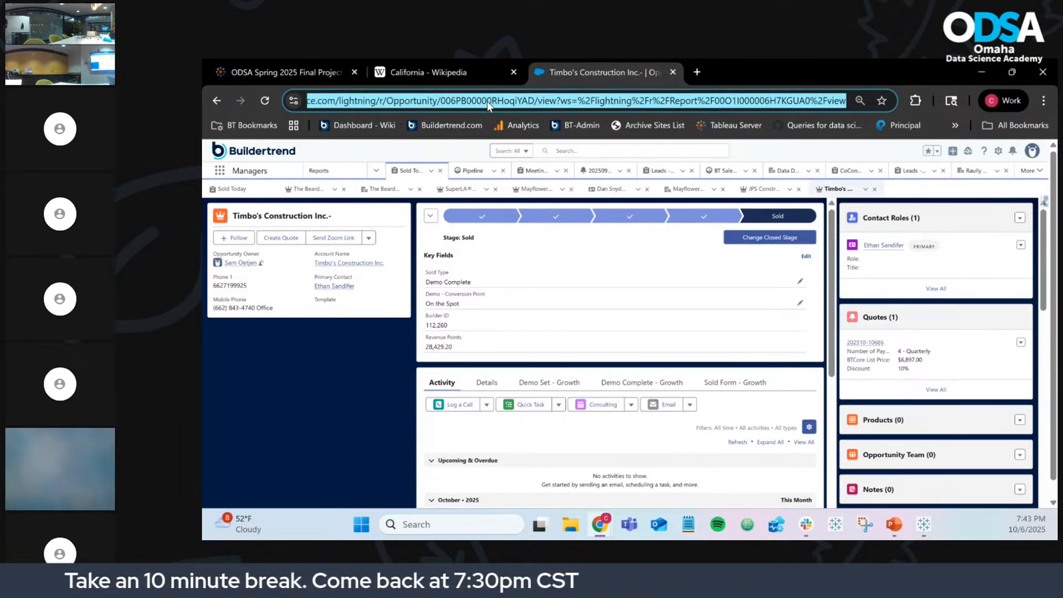
{"action": "left_click", "coordinate": [489, 106]}
{"action": "double_click", "coordinate": [606, 101]}
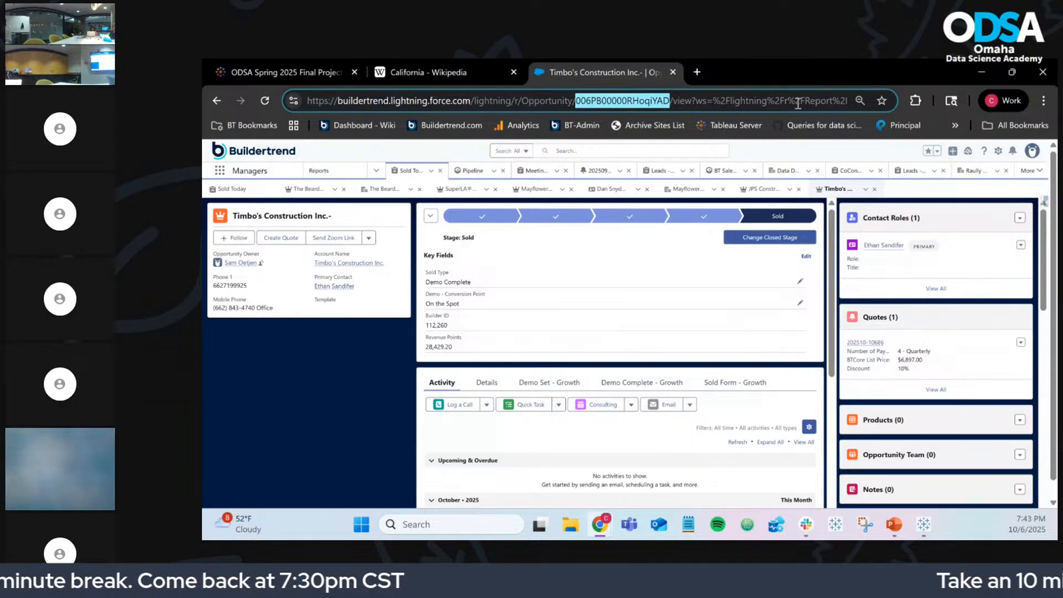
{"action": "left_click", "coordinate": [989, 74]}
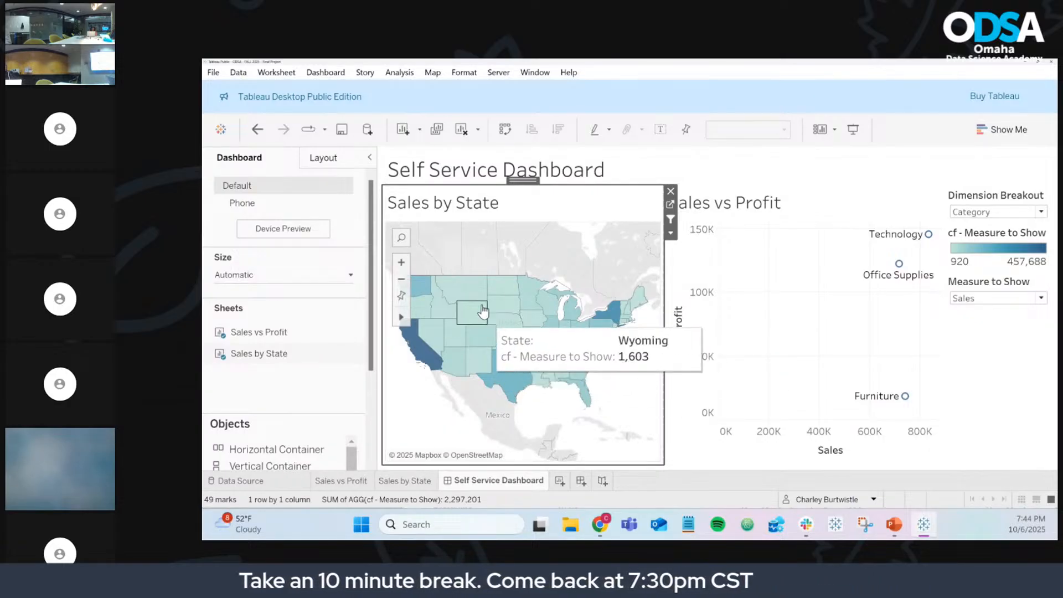
Step: Open Dashboard > Actions and expand the Add Action dropdown
{"action": "left_click", "coordinate": [336, 75]}
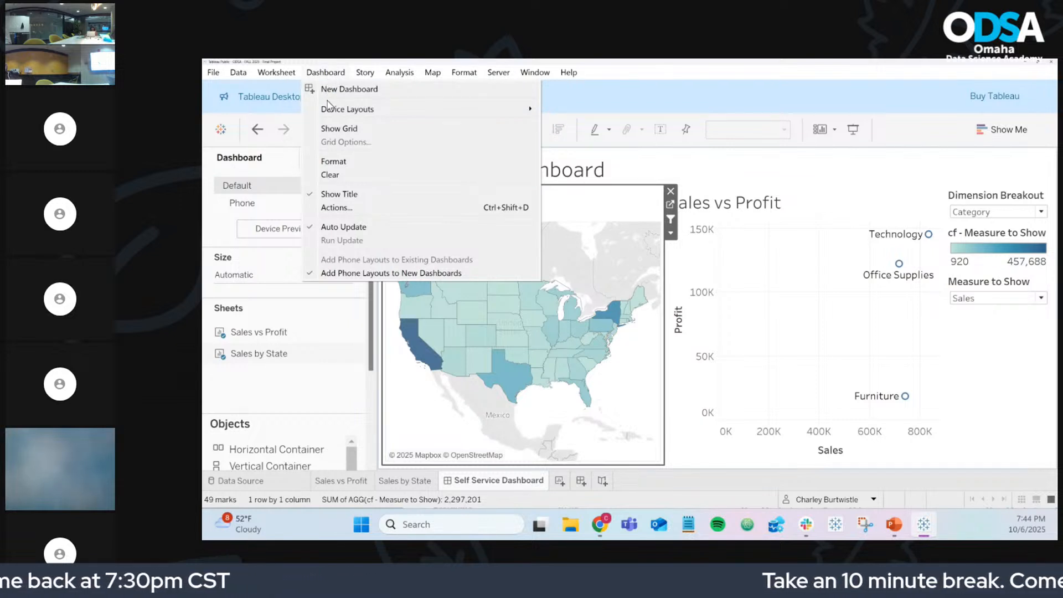
{"action": "left_click", "coordinate": [363, 208]}
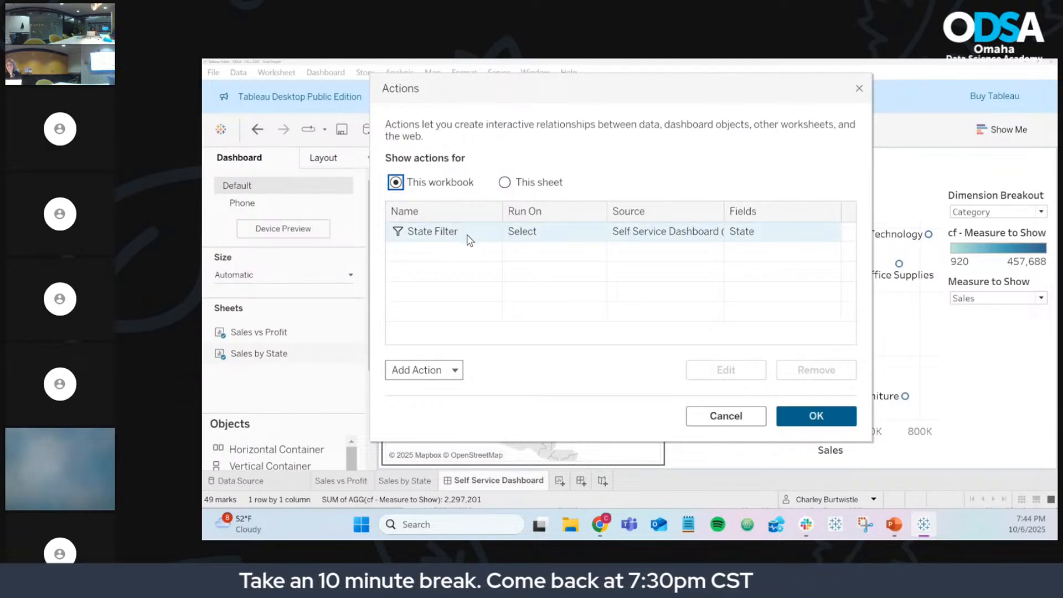
{"action": "left_click", "coordinate": [448, 371]}
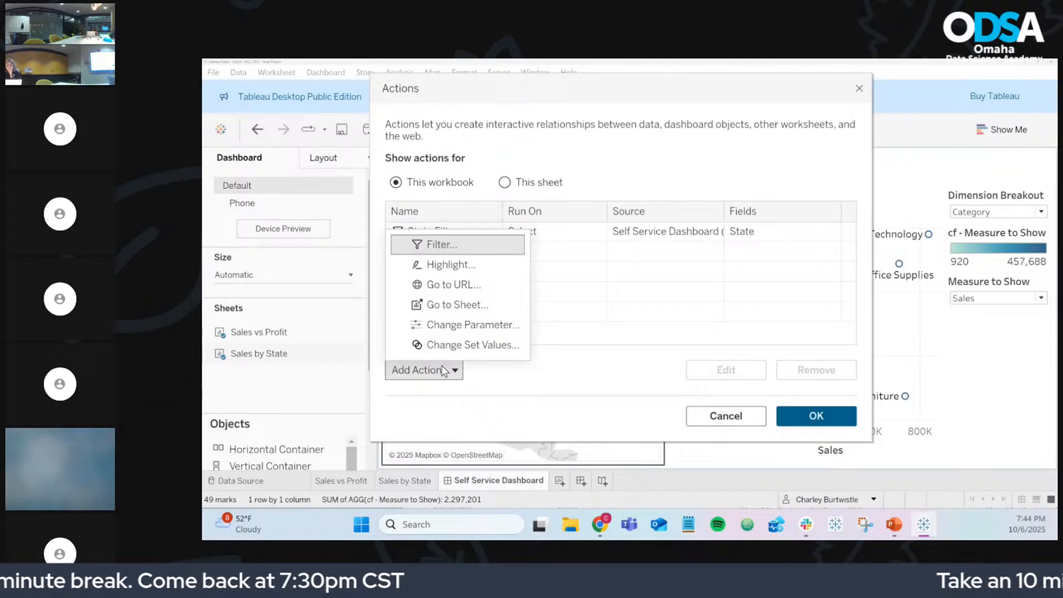
Step: Create a Go to URL action with Sales vs Profit unchecked, leaving Sales by State as source
{"action": "left_click", "coordinate": [476, 286]}
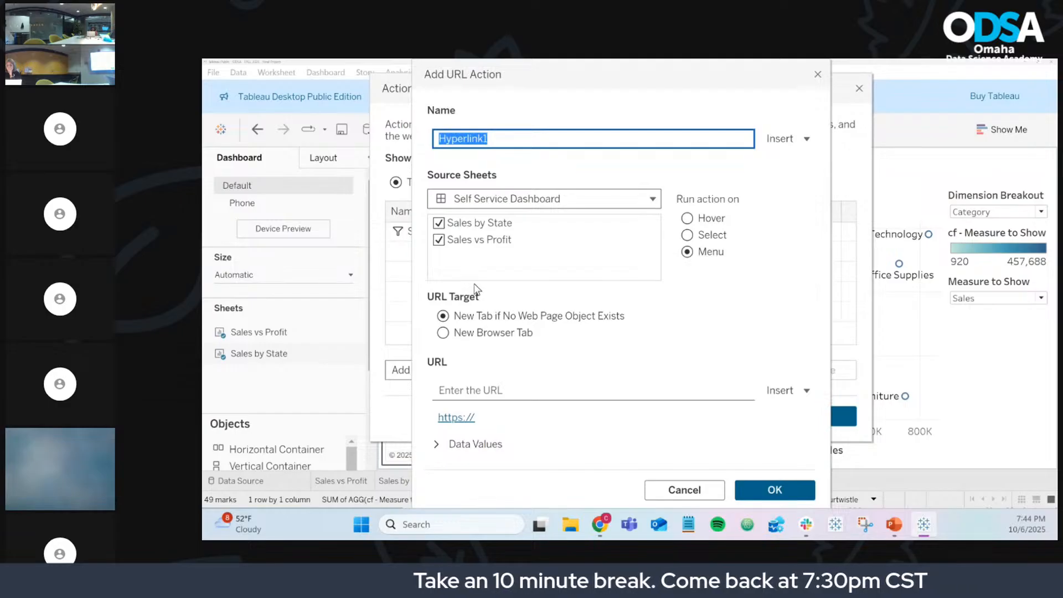
{"action": "left_click", "coordinate": [438, 243]}
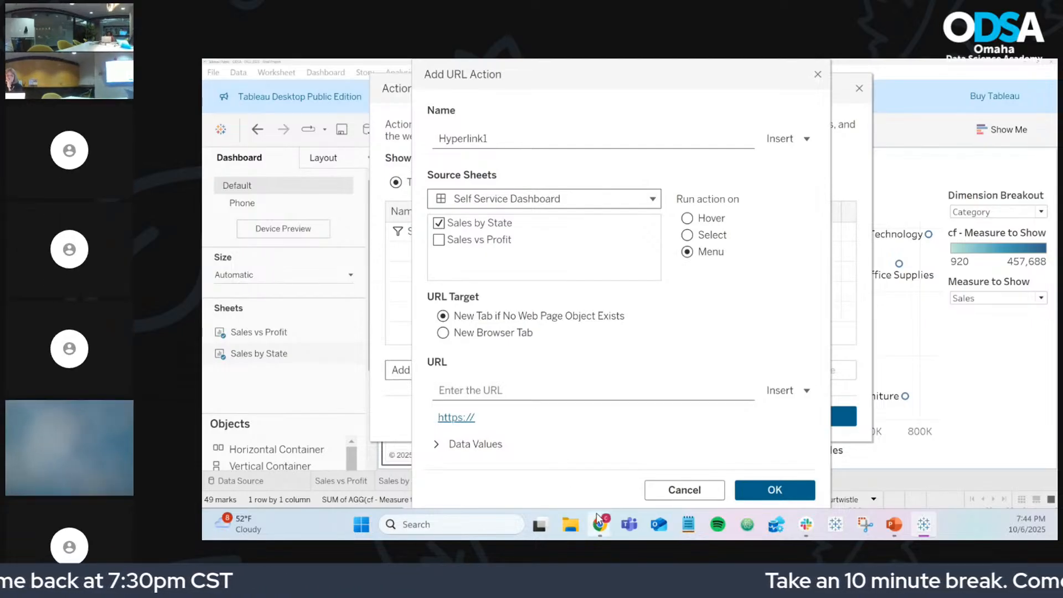
Step: Close the opportunity tab in Chrome and copy the California Wikipedia address
{"action": "mouse_move", "coordinate": [599, 519]}
{"action": "left_click", "coordinate": [700, 461]}
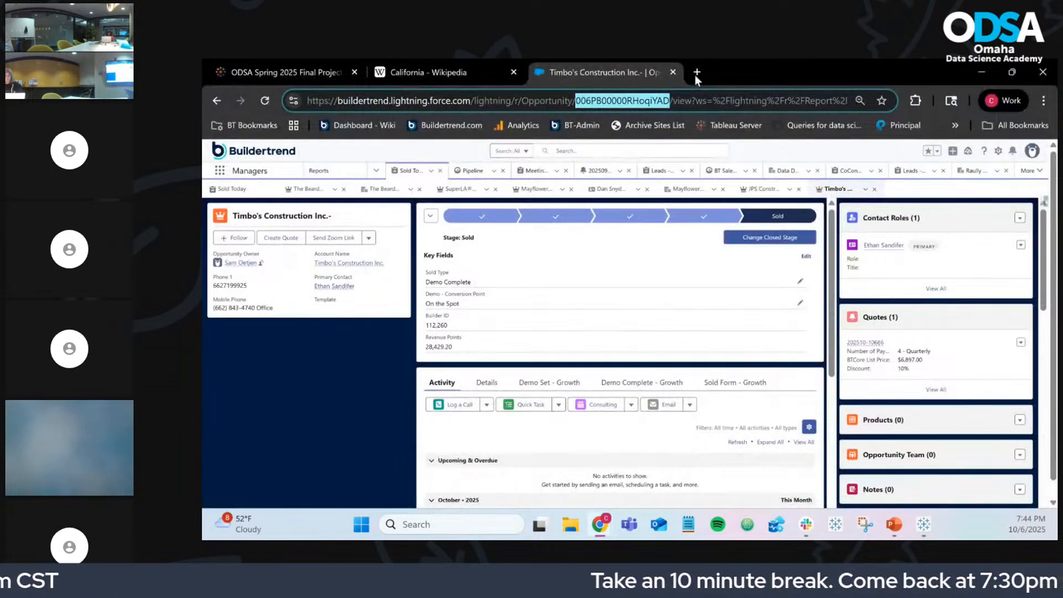
{"action": "left_click", "coordinate": [675, 72]}
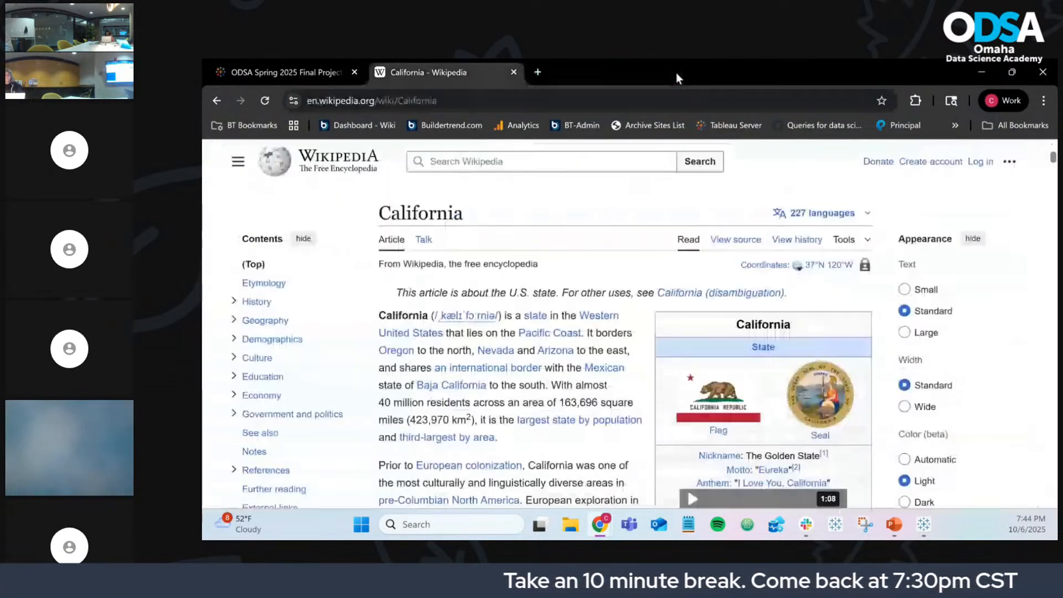
{"action": "left_click", "coordinate": [412, 105]}
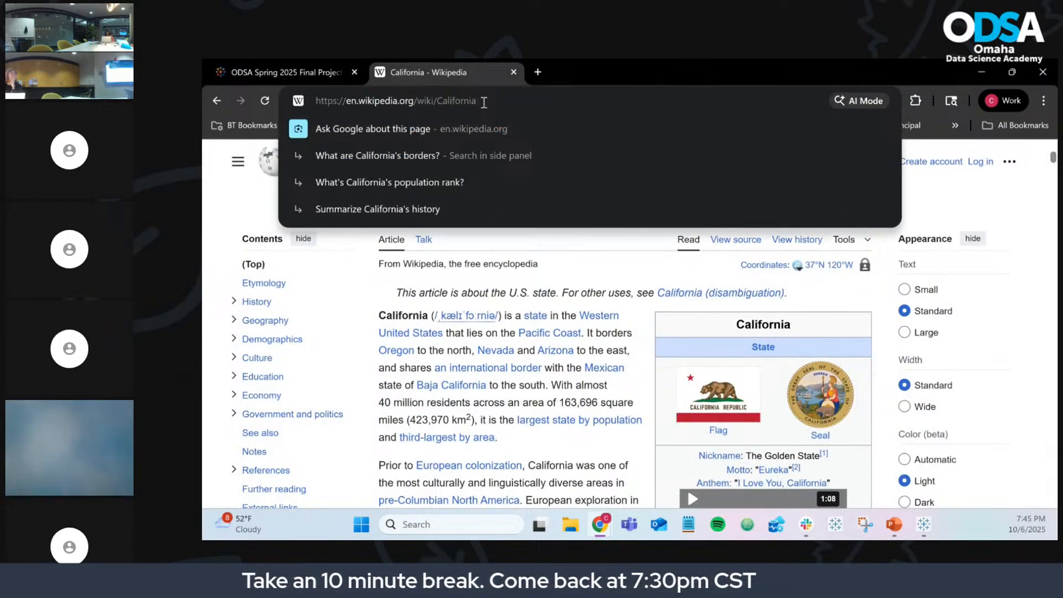
{"action": "left_click_drag", "start_coordinate": [418, 106], "coordinate": [348, 108]}
{"action": "key", "text": "ctrl+c"}
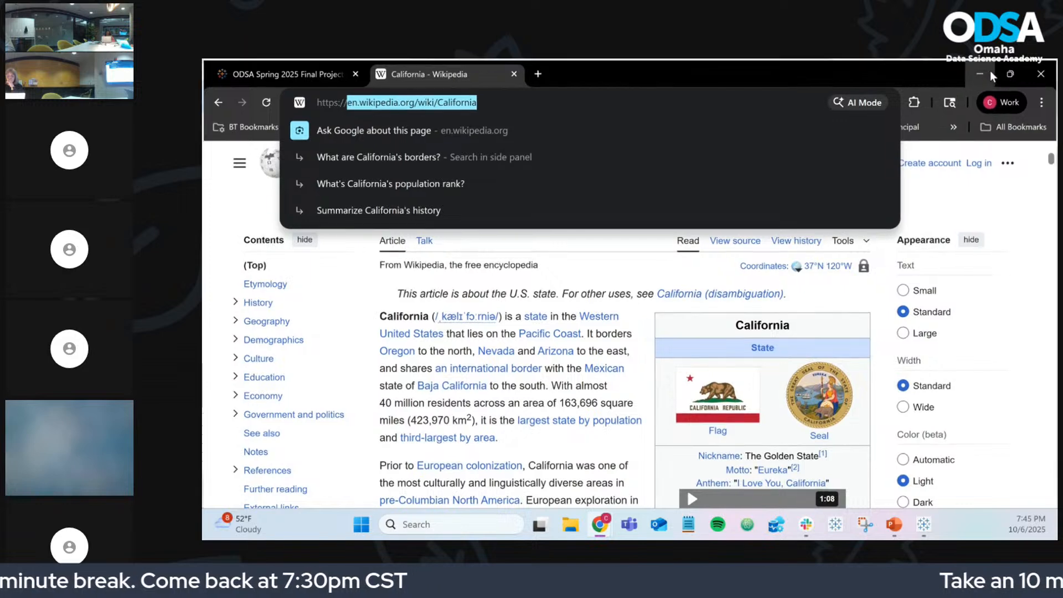
{"action": "left_click", "coordinate": [983, 72]}
{"action": "left_click", "coordinate": [524, 385]}
{"action": "key", "text": "ctrl+v"}
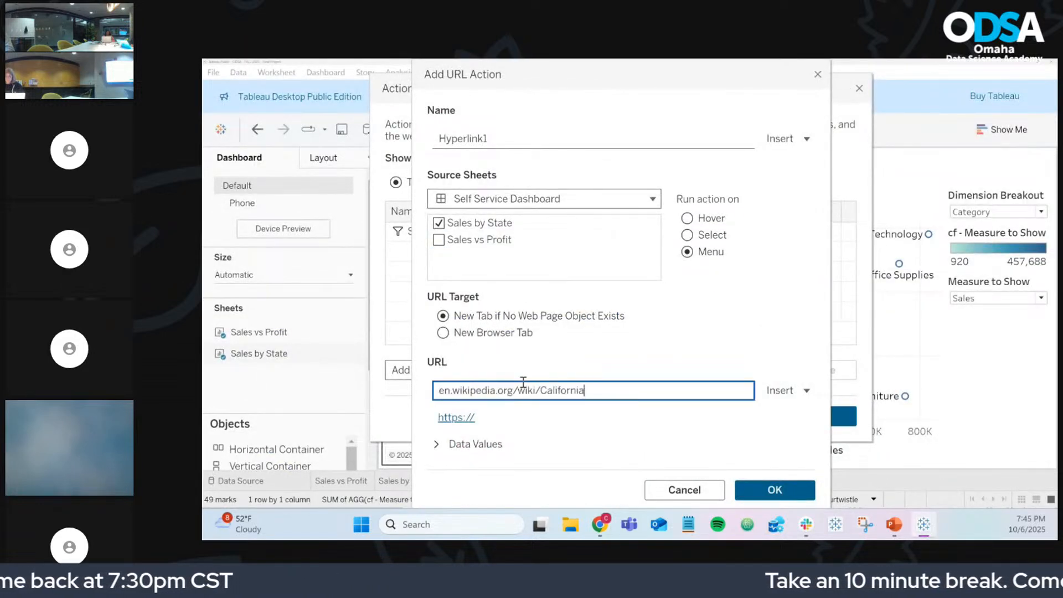
{"action": "left_click", "coordinate": [441, 390]}
{"action": "type", "text": "http"}
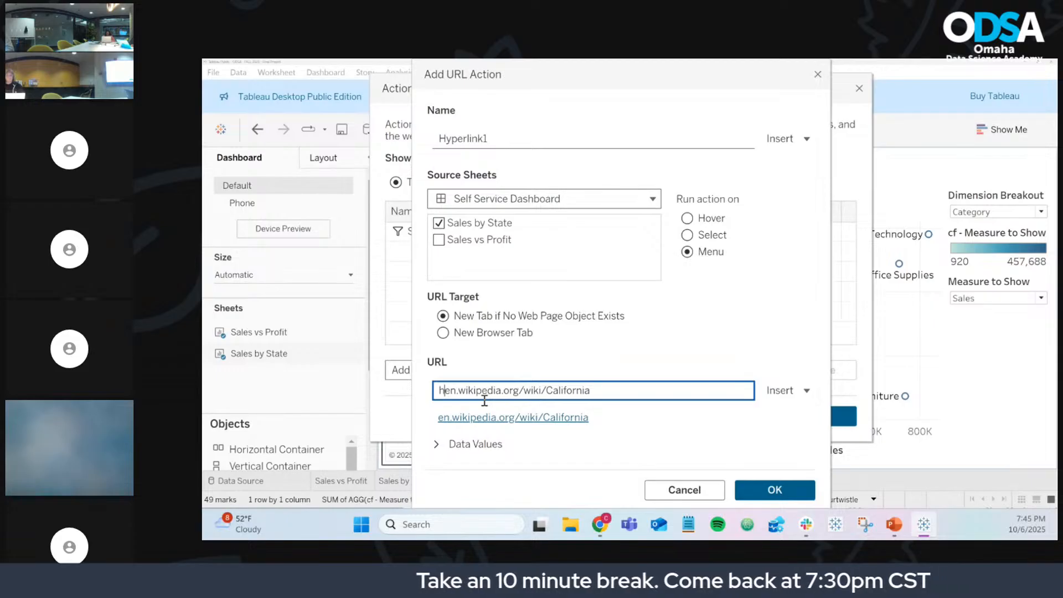
{"action": "type", "text": "s://"}
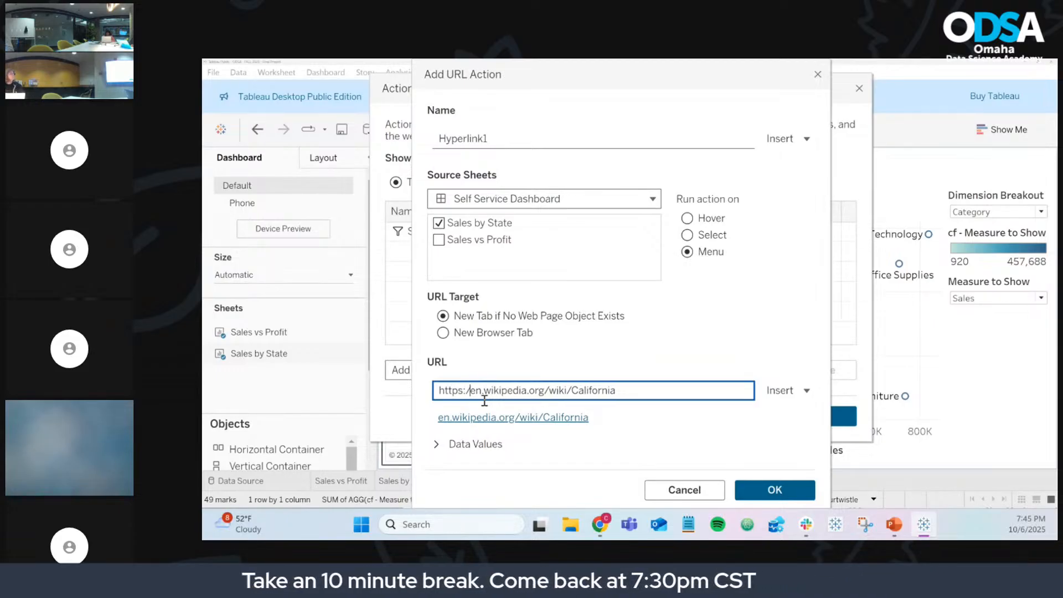
{"action": "mouse_move", "coordinate": [600, 524]}
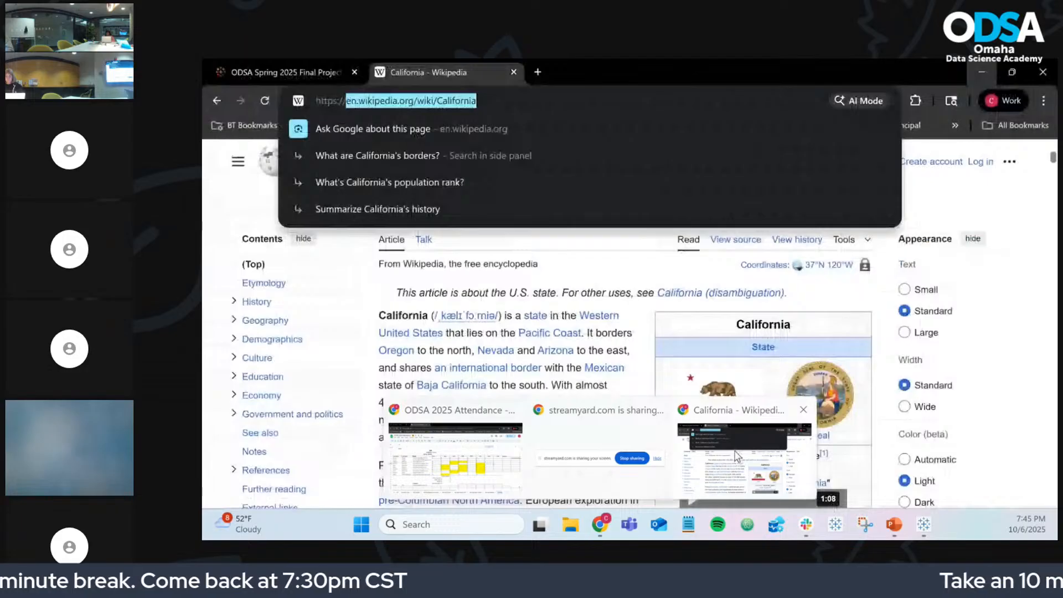
{"action": "left_click", "coordinate": [737, 455]}
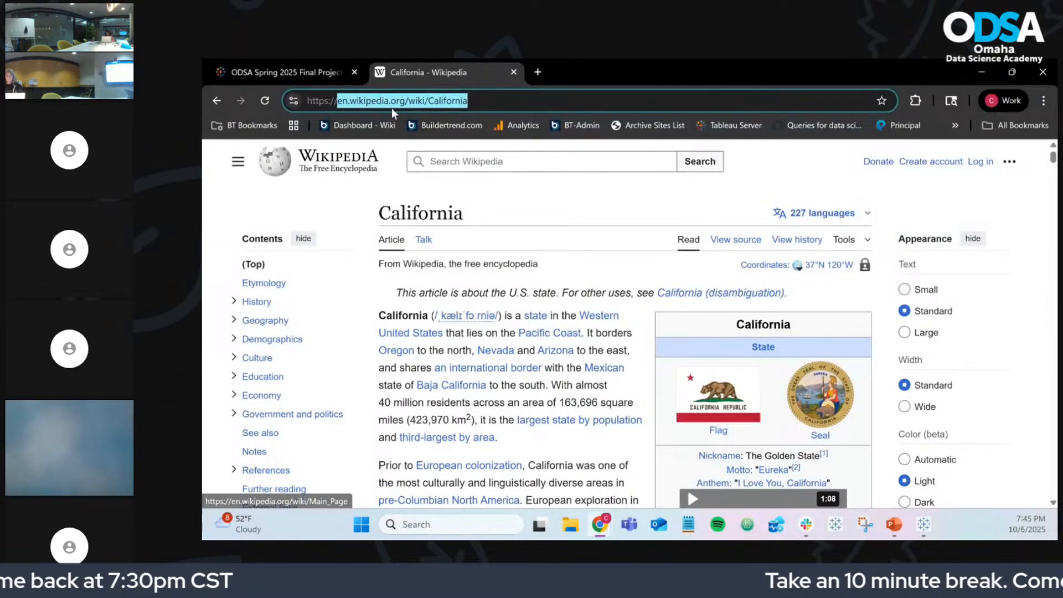
{"action": "left_click", "coordinate": [403, 104]}
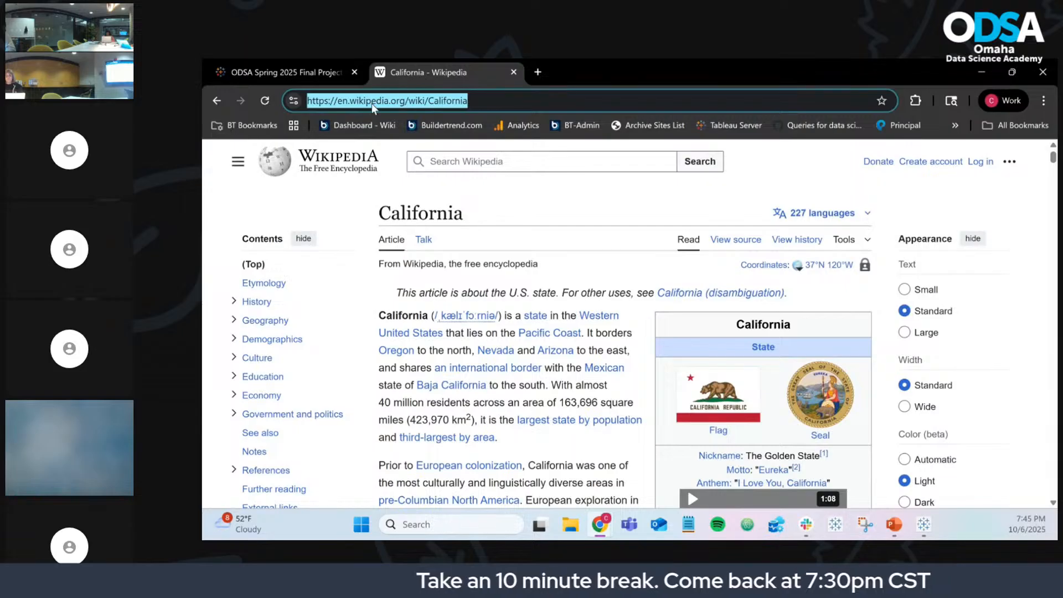
{"action": "left_click", "coordinate": [980, 73]}
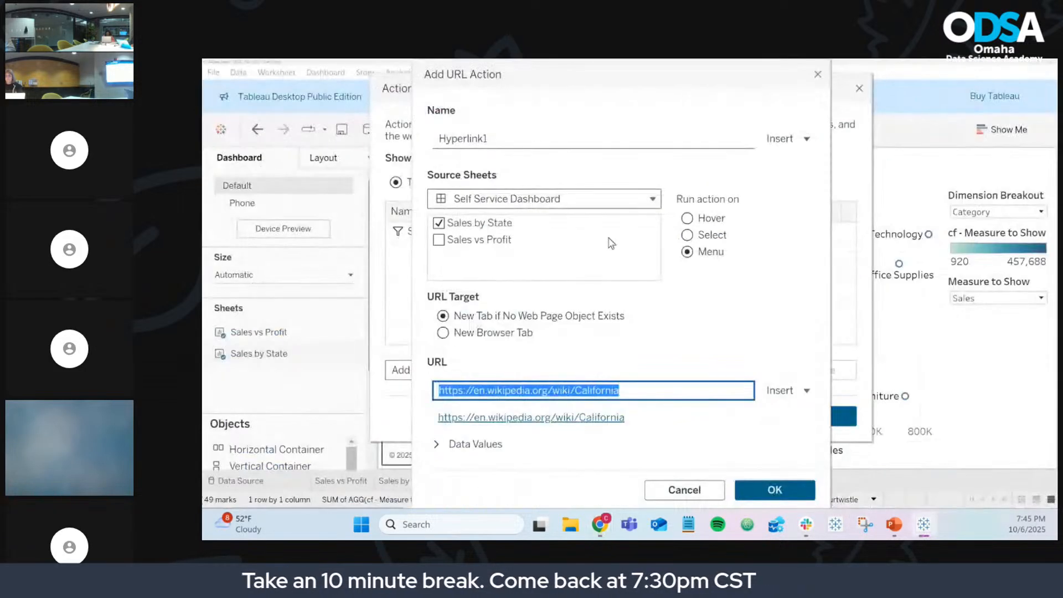
{"action": "triple_click", "coordinate": [590, 381]}
{"action": "left_click", "coordinate": [629, 385]}
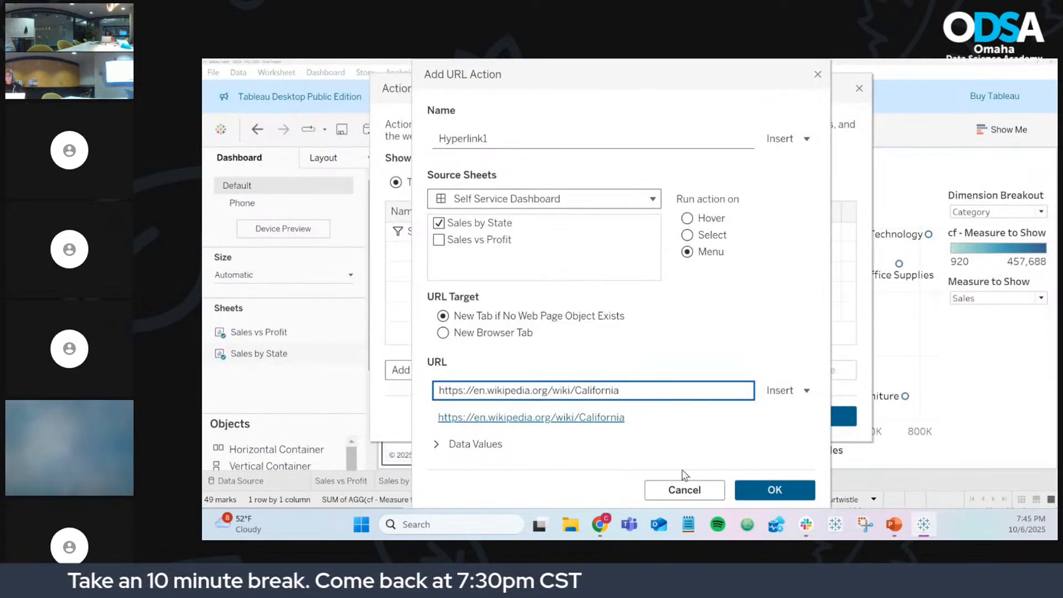
{"action": "left_click", "coordinate": [804, 529]}
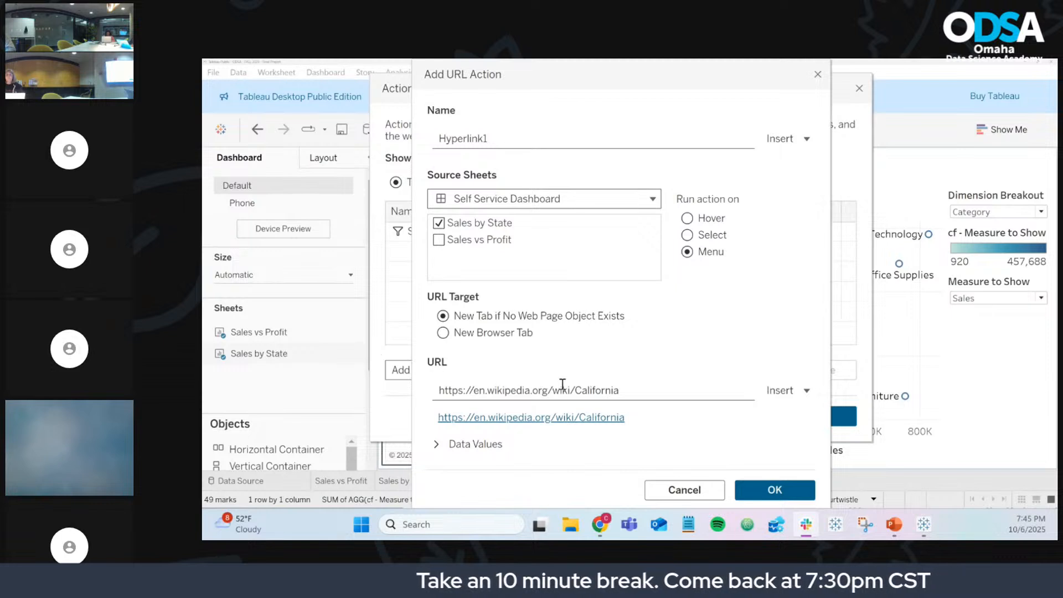
{"action": "left_click", "coordinate": [632, 391]}
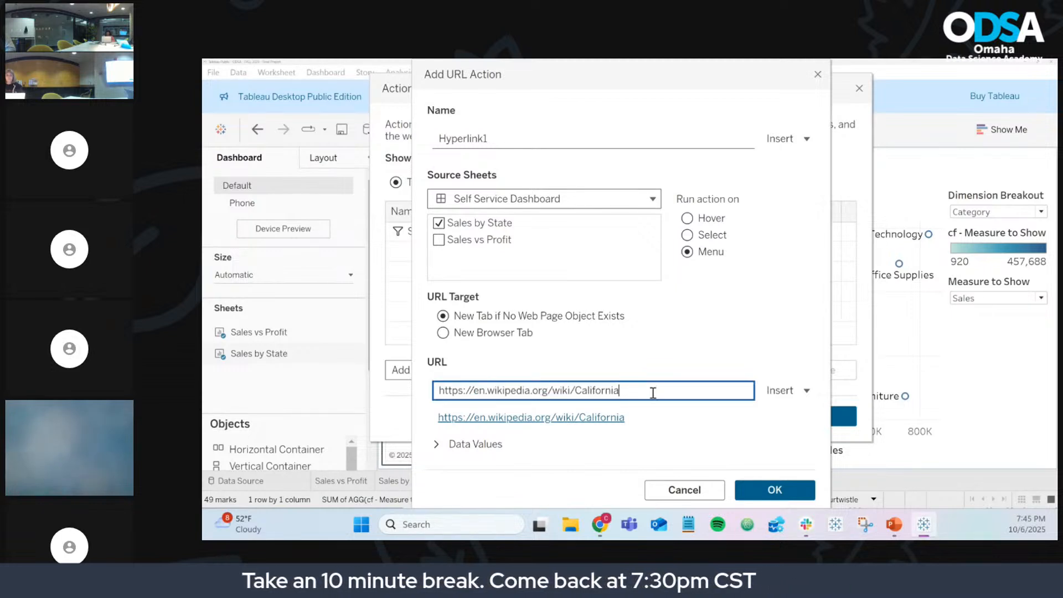
{"action": "key", "text": "BackSpace"}
{"action": "key", "text": "BackSpace"}
{"action": "key", "text": "BackSpace"}
{"action": "key", "text": "BackSpace"}
{"action": "key", "text": "BackSpace"}
{"action": "key", "text": "BackSpace"}
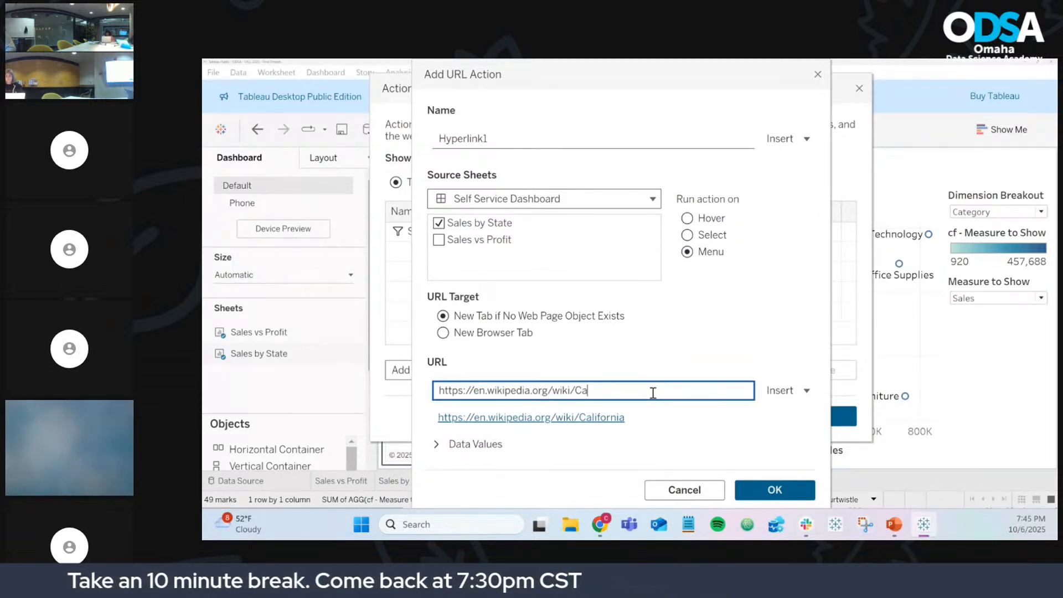
{"action": "key", "text": "BackSpace"}
{"action": "key", "text": "BackSpace"}
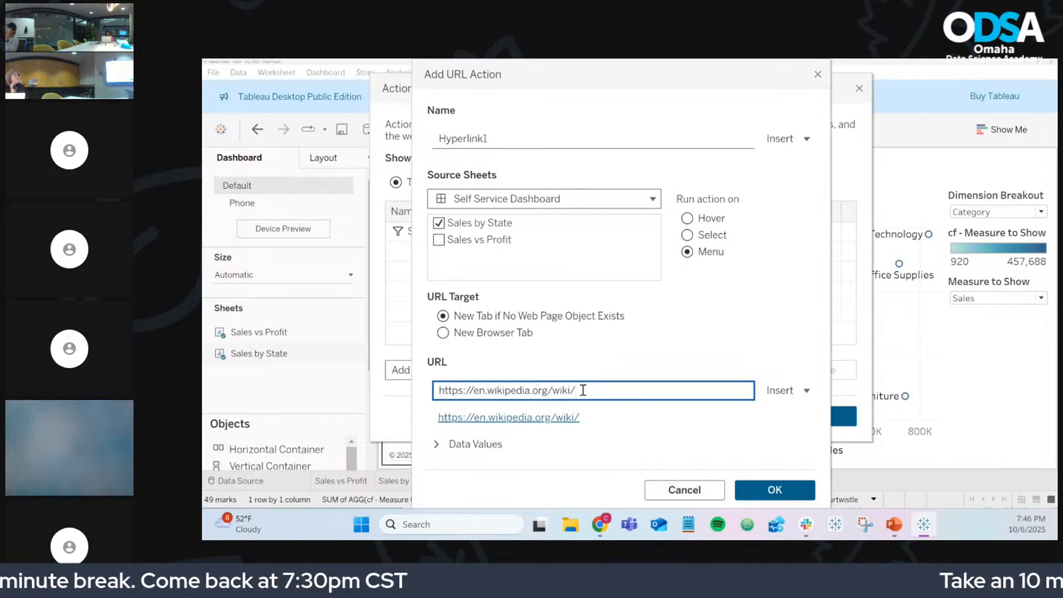
Step: Append the <State> field to the URL via Insert, then test the Alabama preview link
{"action": "left_click", "coordinate": [786, 396]}
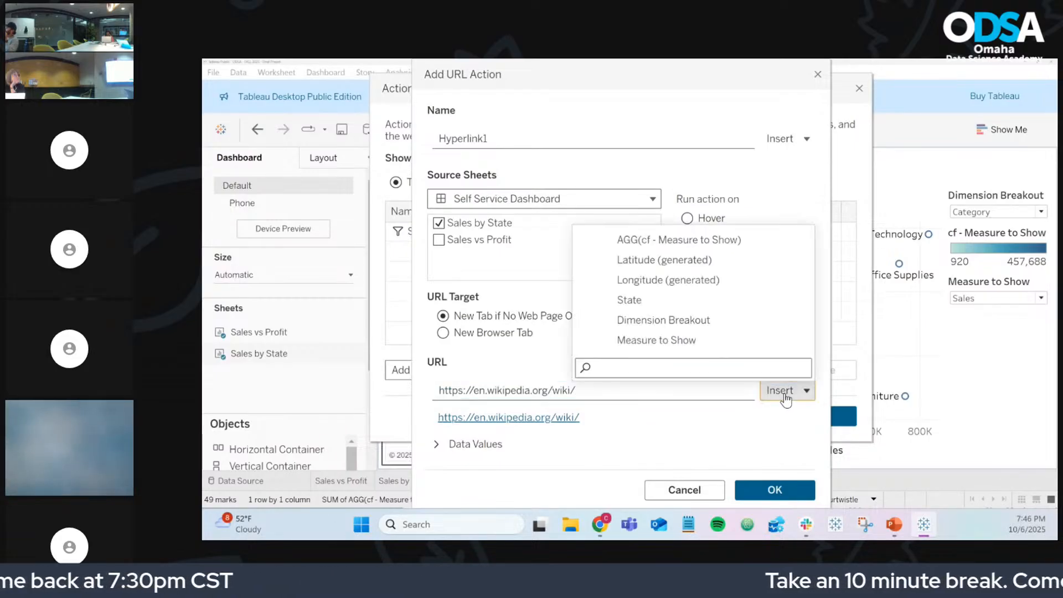
{"action": "type", "text": "stat"}
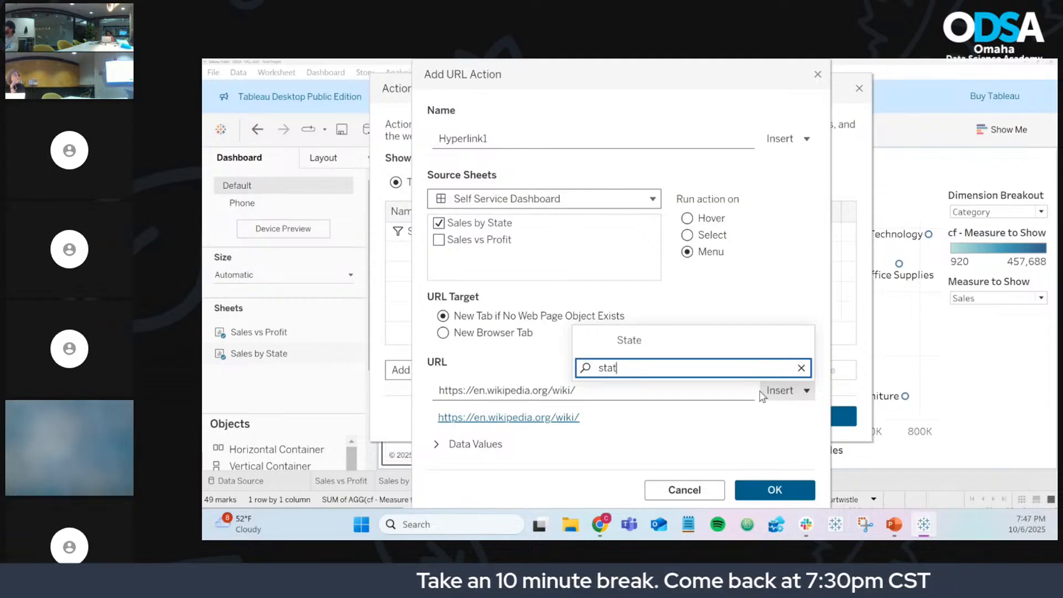
{"action": "left_click", "coordinate": [704, 341]}
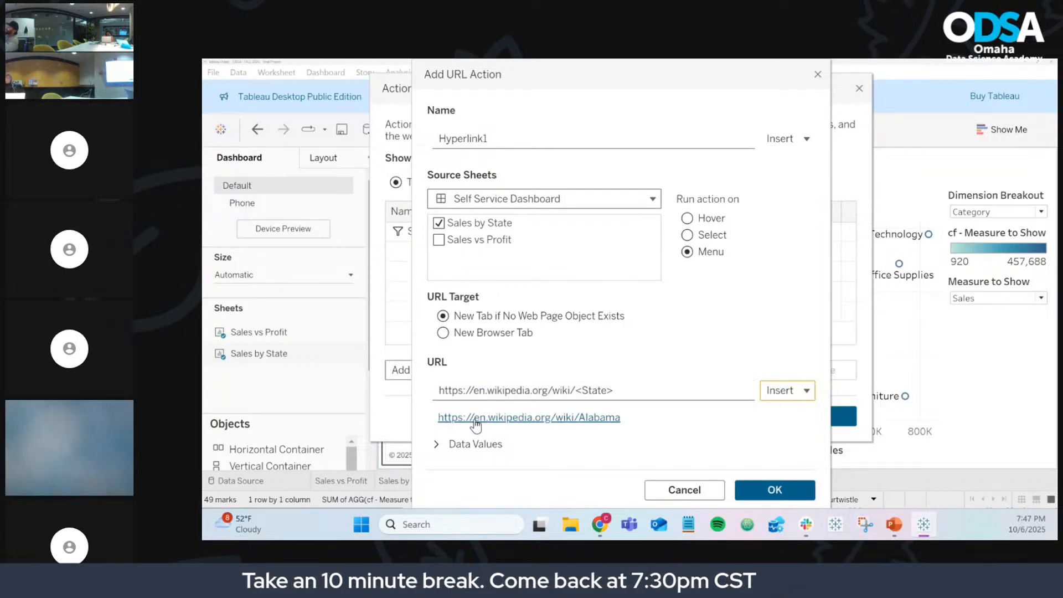
{"action": "left_click", "coordinate": [612, 419]}
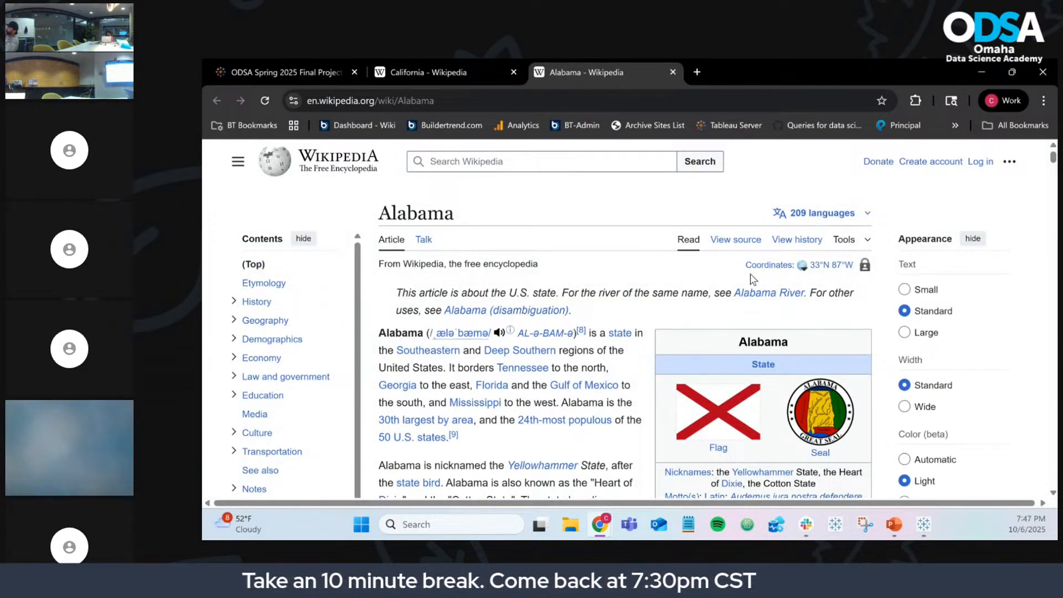
Step: Minimize Chrome after checking the Alabama Wikipedia page
{"action": "left_click", "coordinate": [985, 73]}
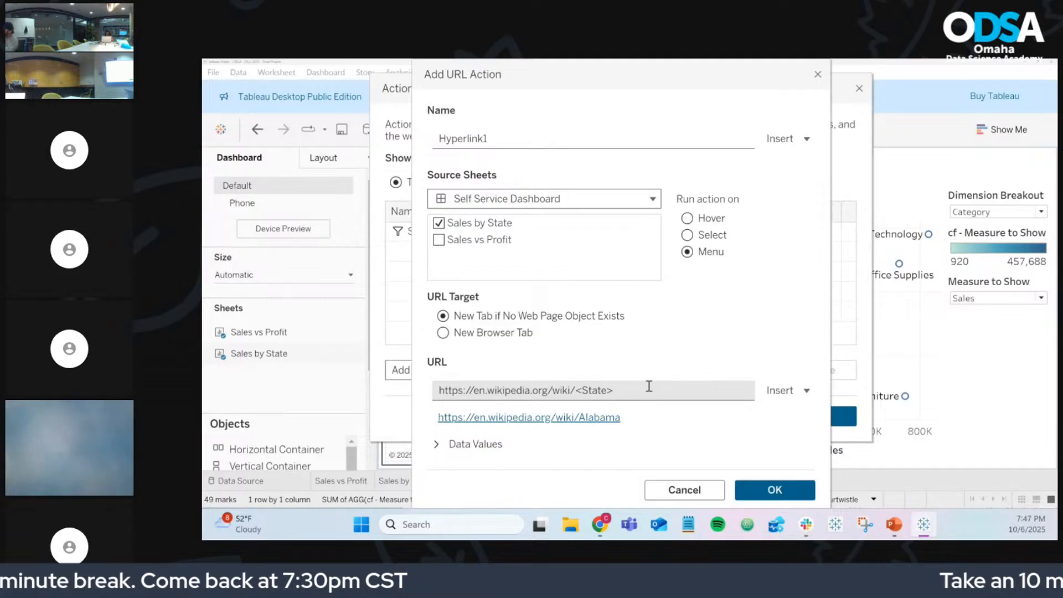
Step: Name the URL action 'Wiki' and confirm it with OK
{"action": "left_click", "coordinate": [770, 392]}
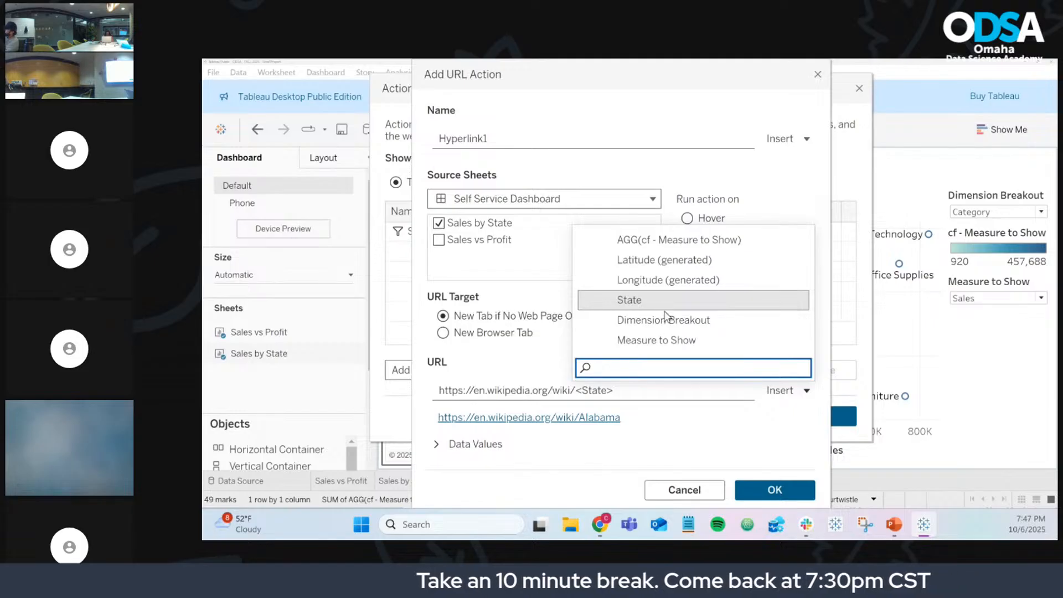
{"action": "left_click", "coordinate": [697, 390]}
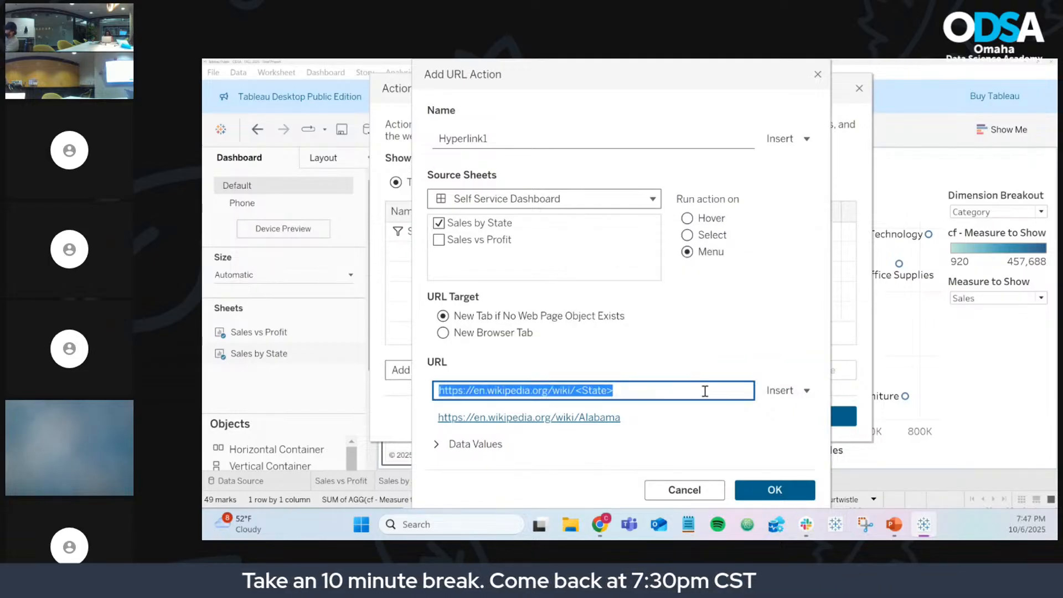
{"action": "left_click", "coordinate": [706, 391]}
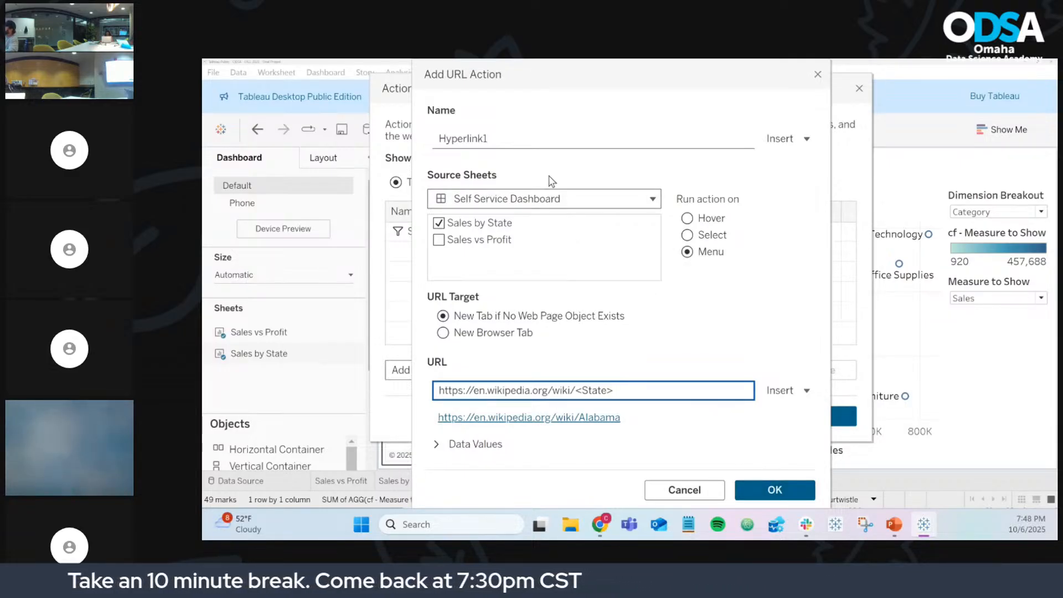
{"action": "double_click", "coordinate": [505, 141]}
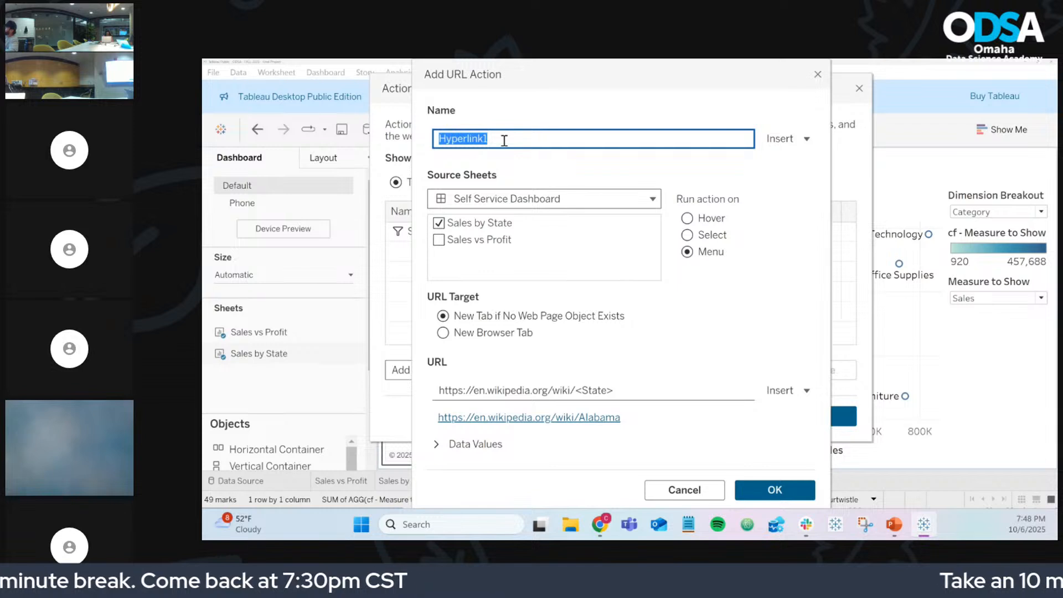
{"action": "type", "text": "Wiki"}
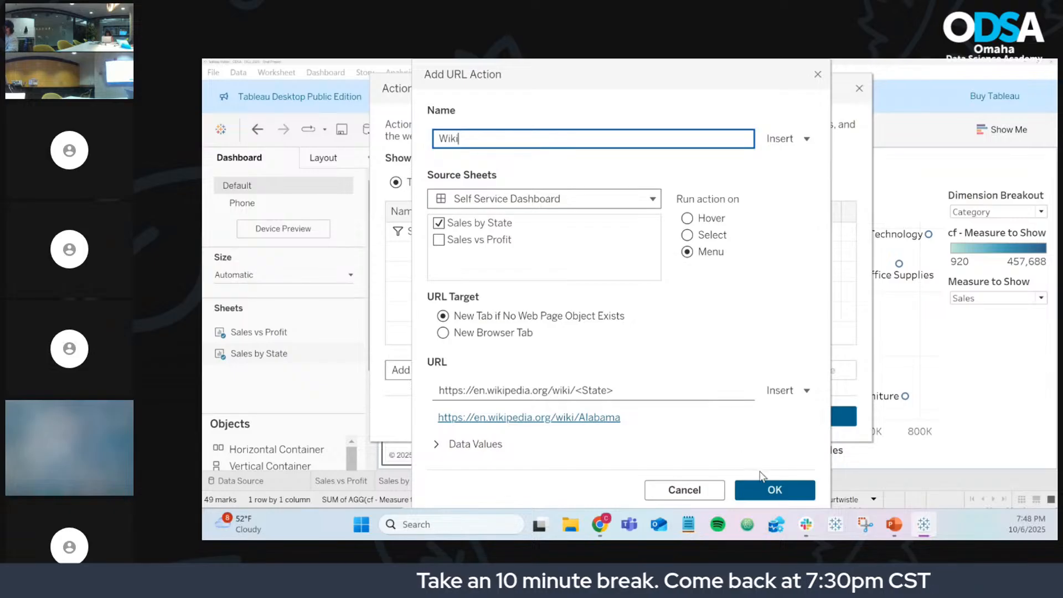
{"action": "left_click", "coordinate": [775, 491]}
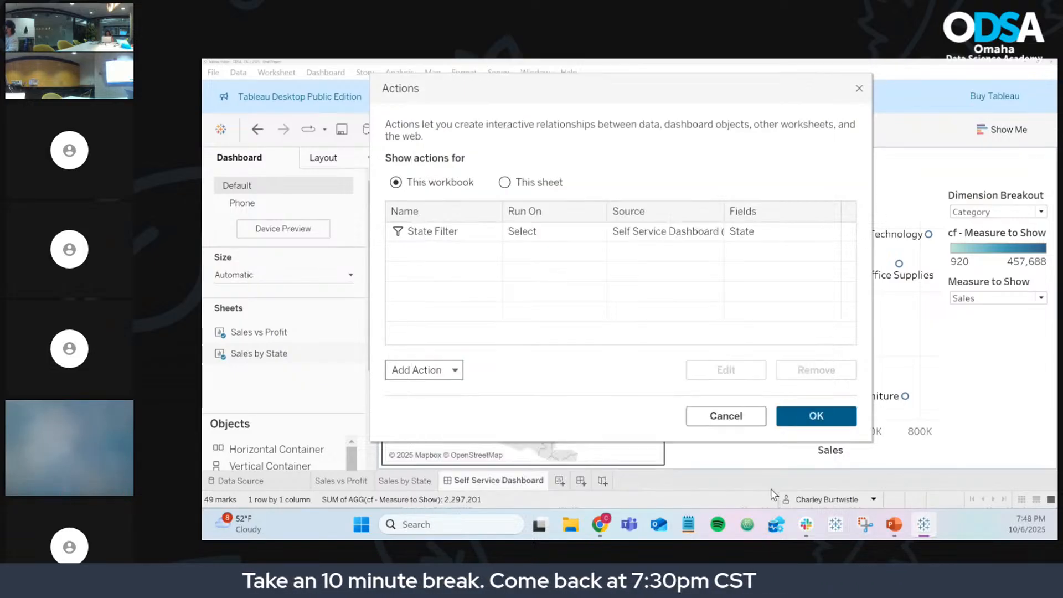
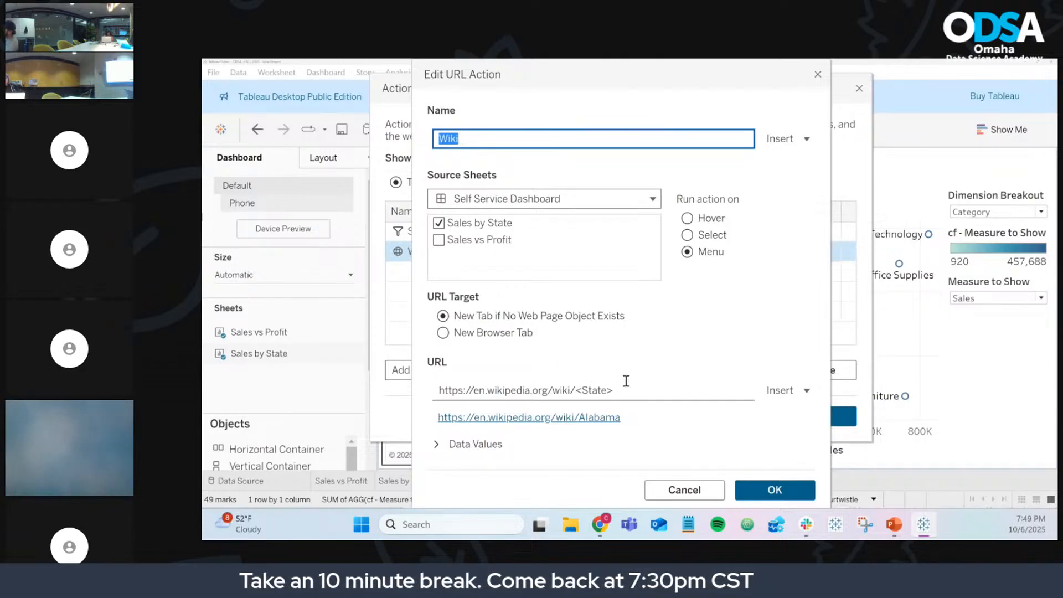
{"action": "left_click", "coordinate": [751, 488]}
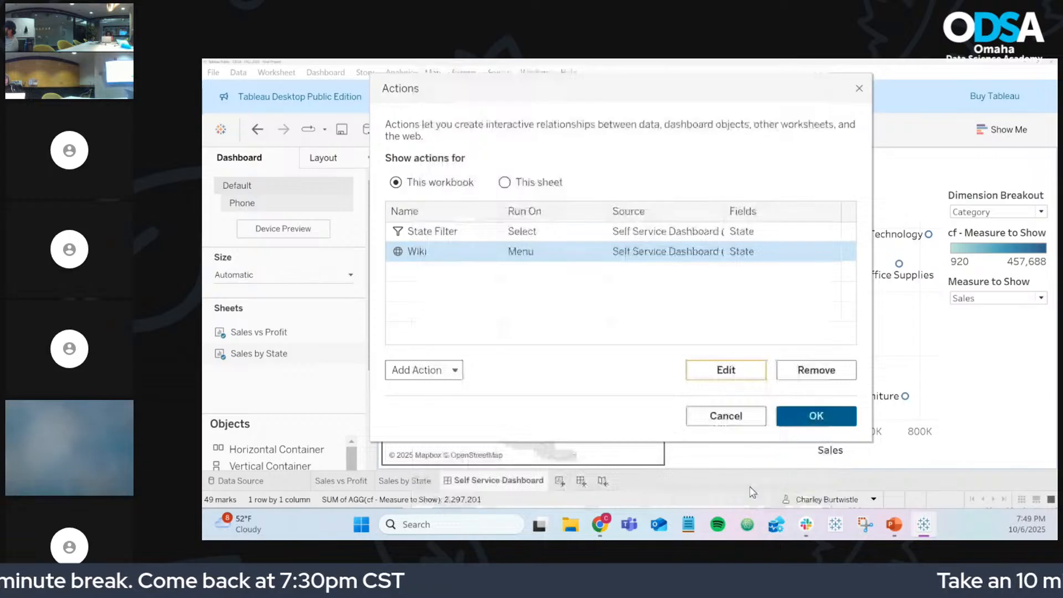
Step: Close Actions and publish as 'ODSA - FALL 2025 - Final Project', overwriting the existing workbook
{"action": "left_click", "coordinate": [808, 420]}
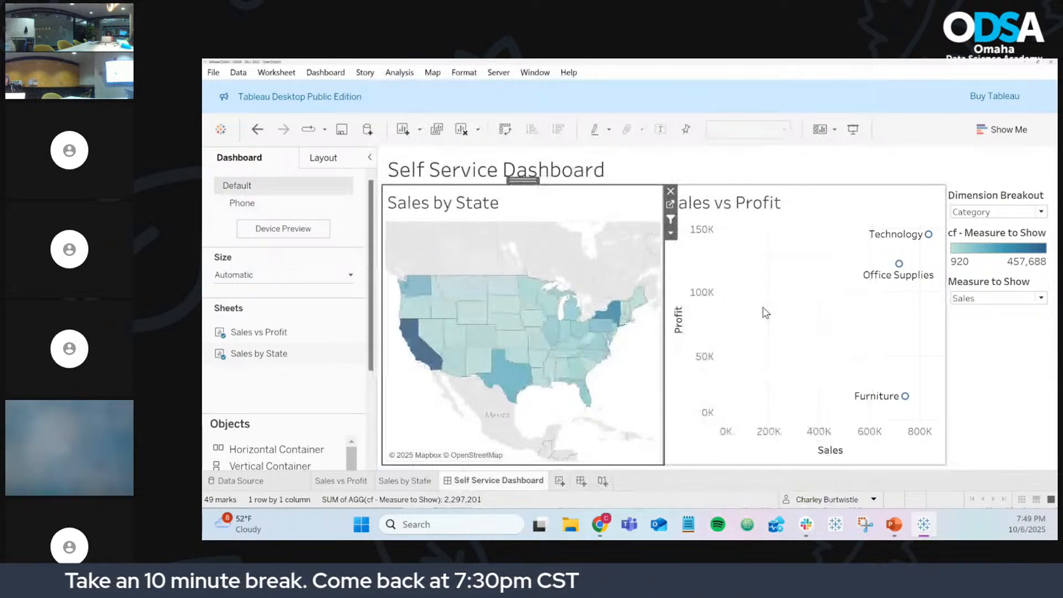
{"action": "left_click", "coordinate": [342, 130]}
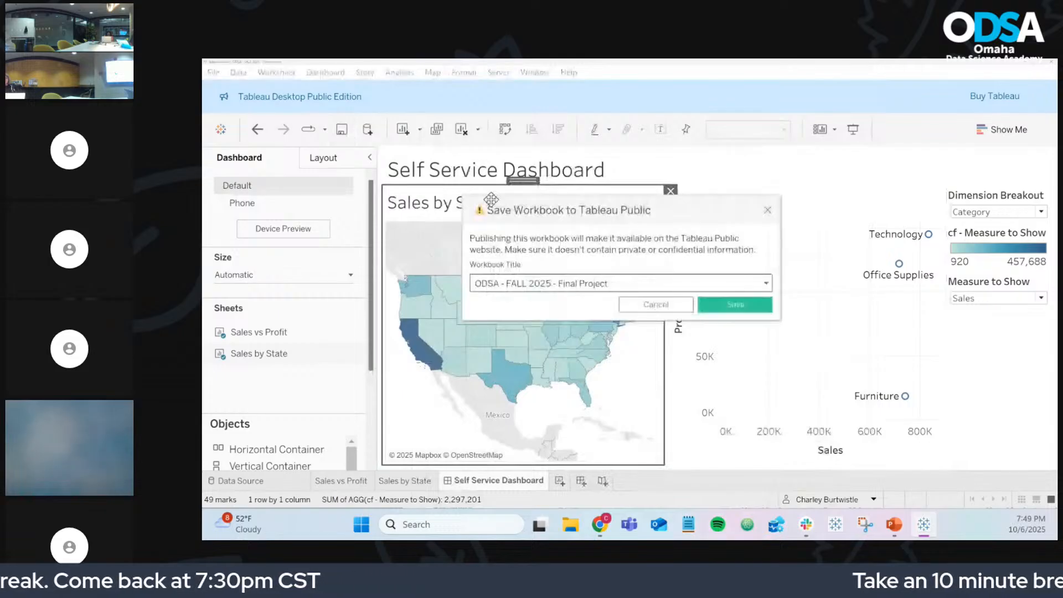
{"action": "left_click", "coordinate": [735, 308]}
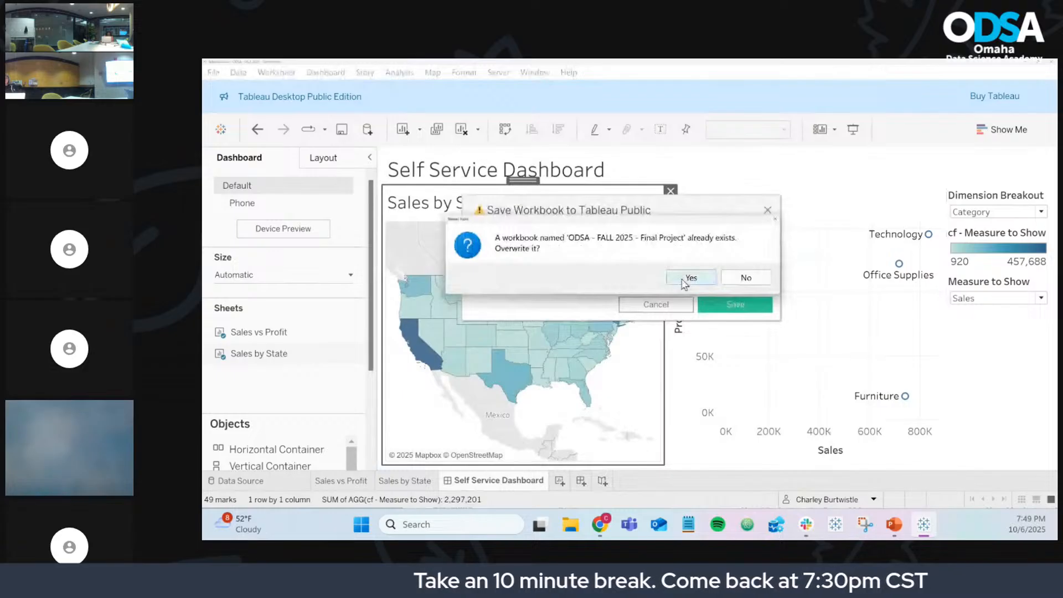
{"action": "left_click", "coordinate": [689, 278]}
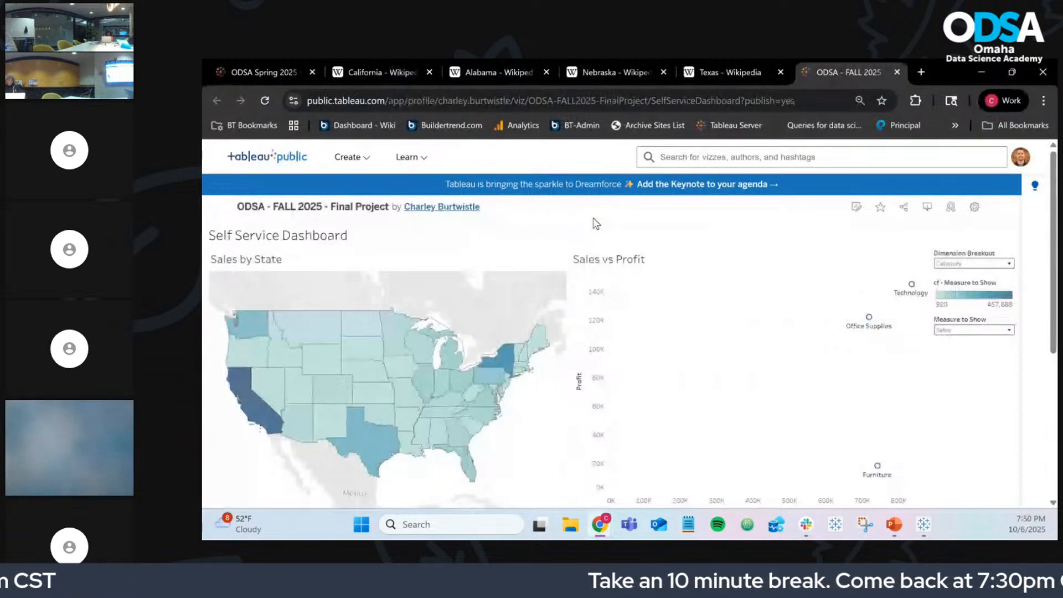
{"action": "mouse_move", "coordinate": [296, 396]}
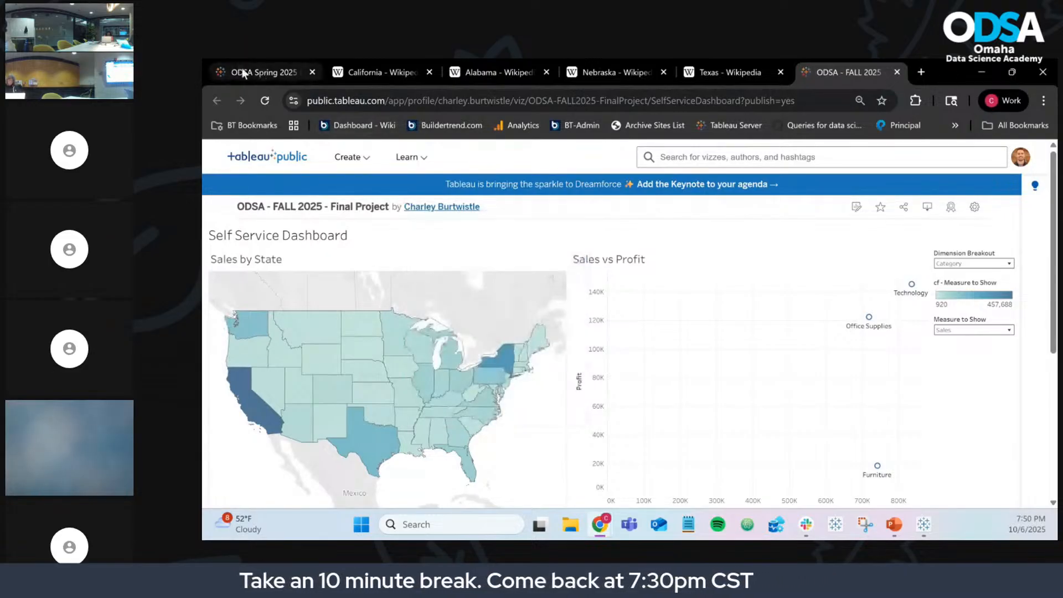
{"action": "mouse_move", "coordinate": [249, 68]}
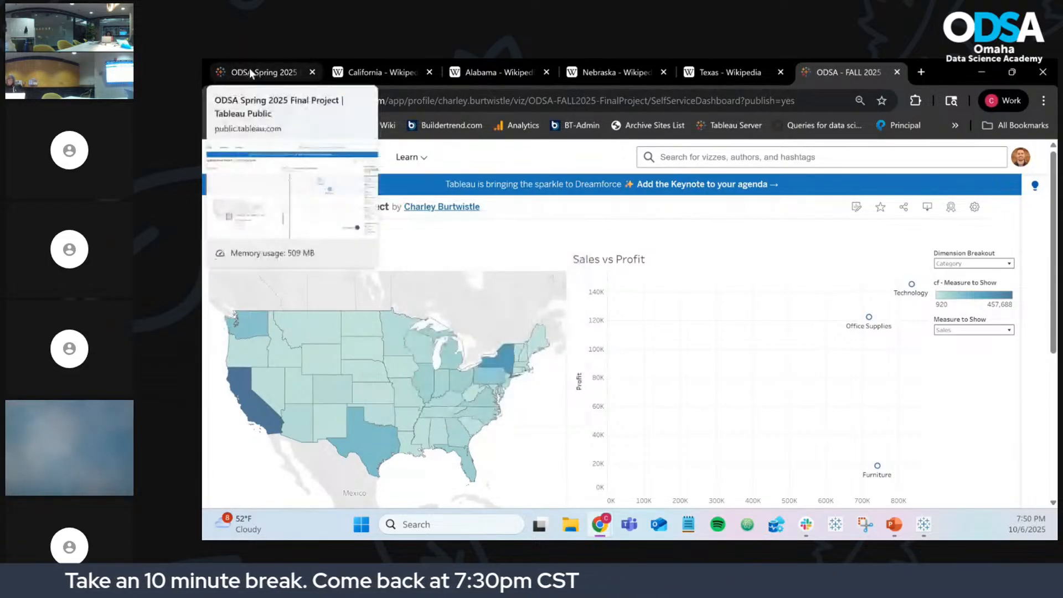
Step: On the Spring 2025 dashboard, clear the New Mexico selection and switch the map to Average Discount
{"action": "left_click", "coordinate": [249, 68]}
{"action": "mouse_move", "coordinate": [377, 431]}
{"action": "left_click", "coordinate": [377, 431]}
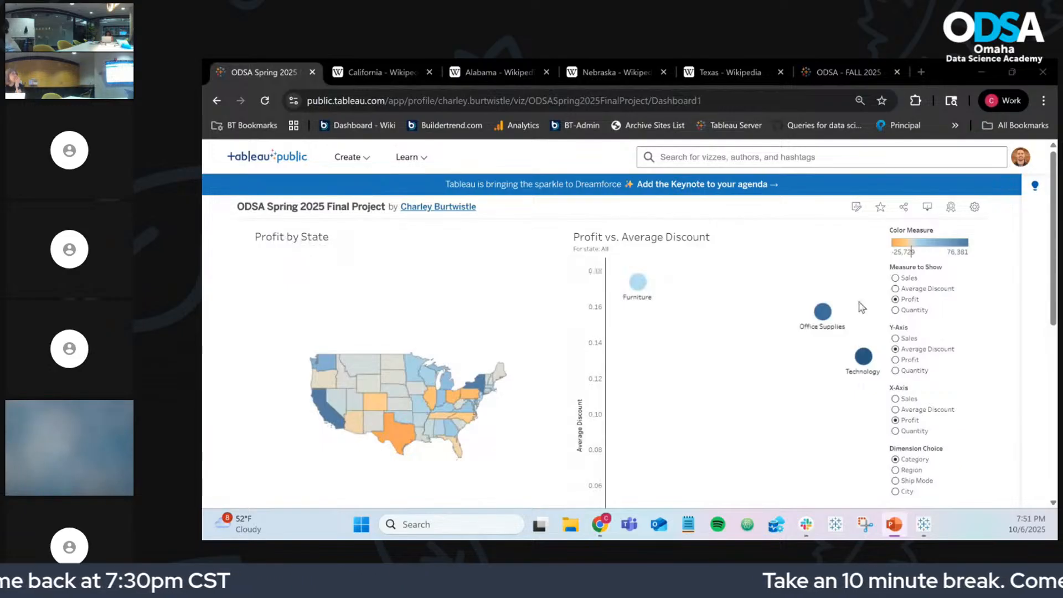
{"action": "left_click", "coordinate": [896, 278]}
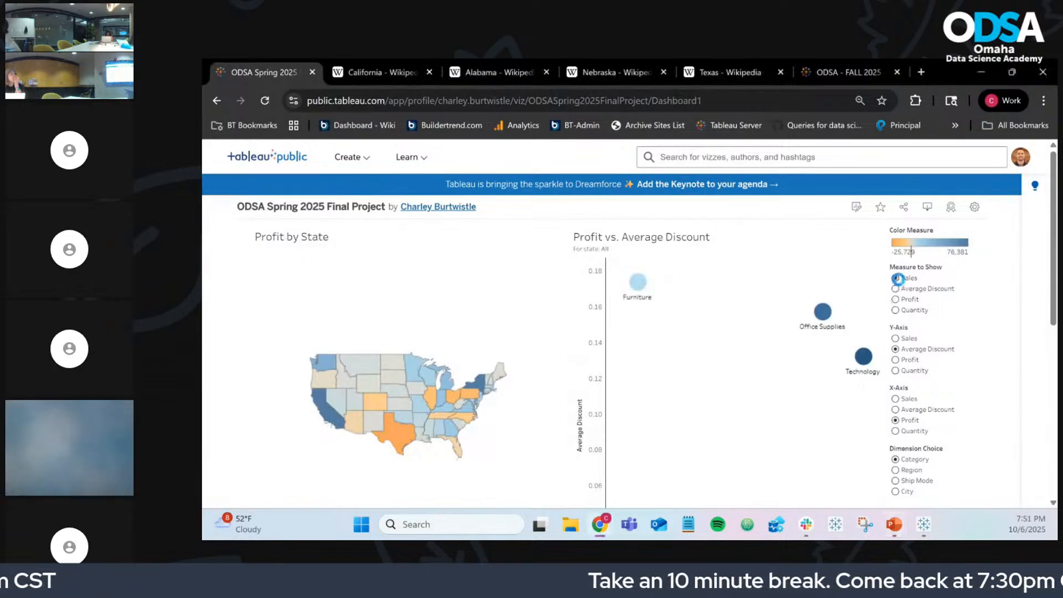
{"action": "left_click", "coordinate": [896, 289]}
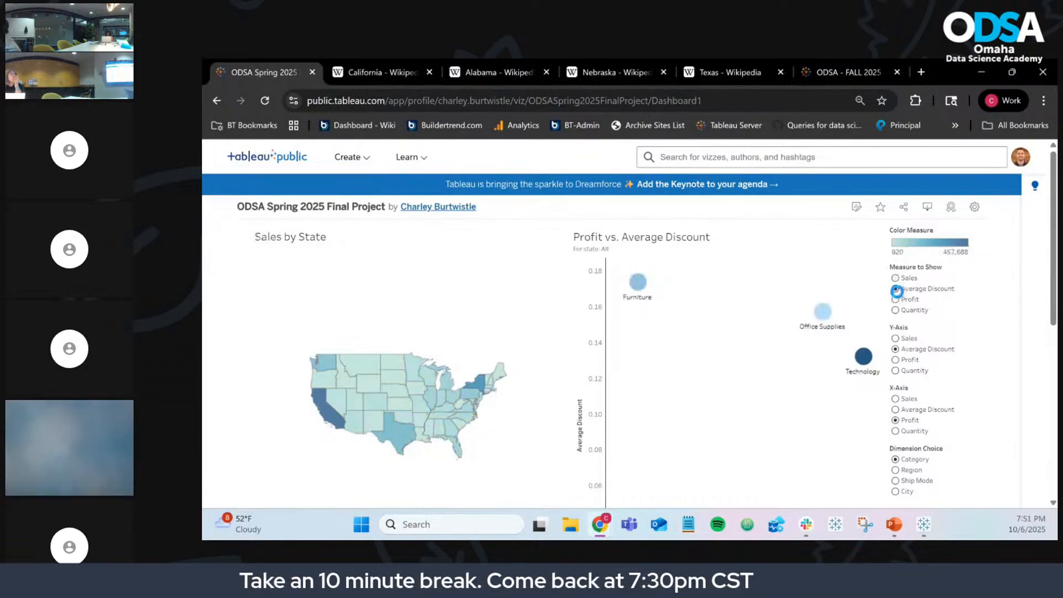
Step: Set the desktop dashboard's Measure to Show to Discount, then minimize Tableau Desktop
{"action": "left_click", "coordinate": [841, 525]}
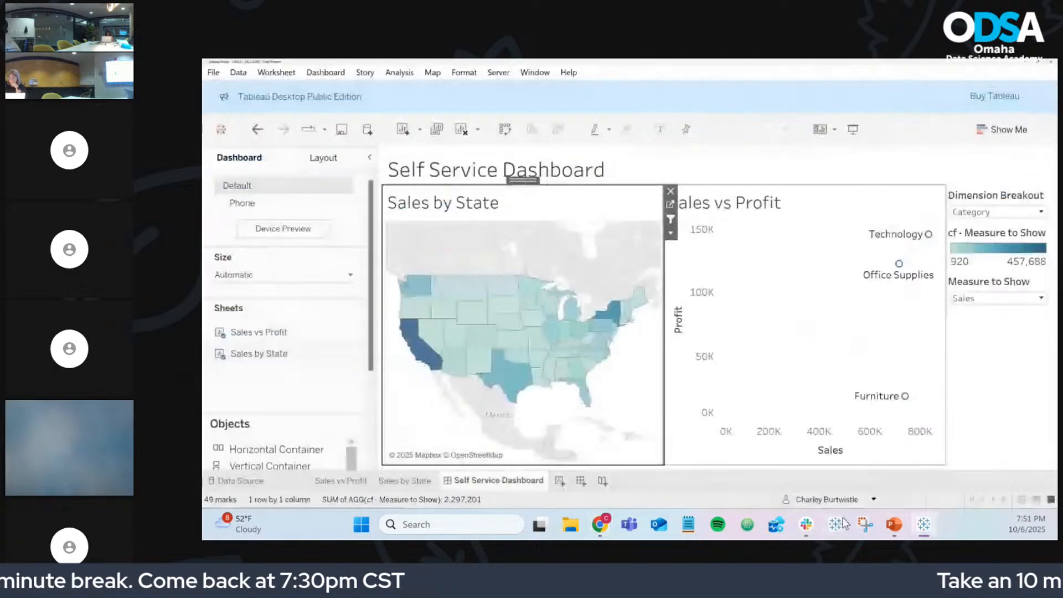
{"action": "left_click", "coordinate": [975, 298]}
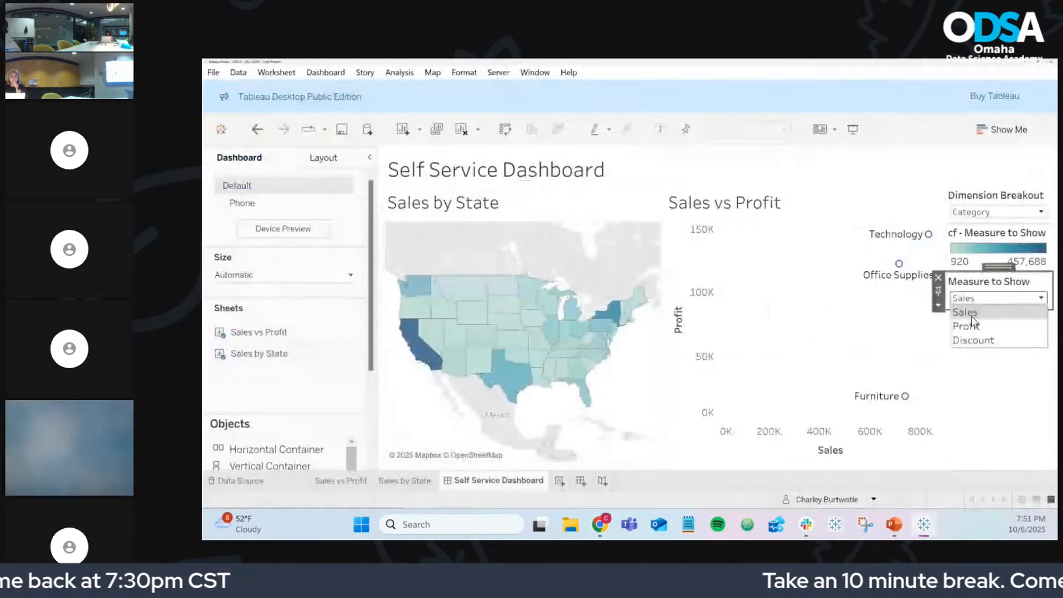
{"action": "left_click", "coordinate": [975, 340]}
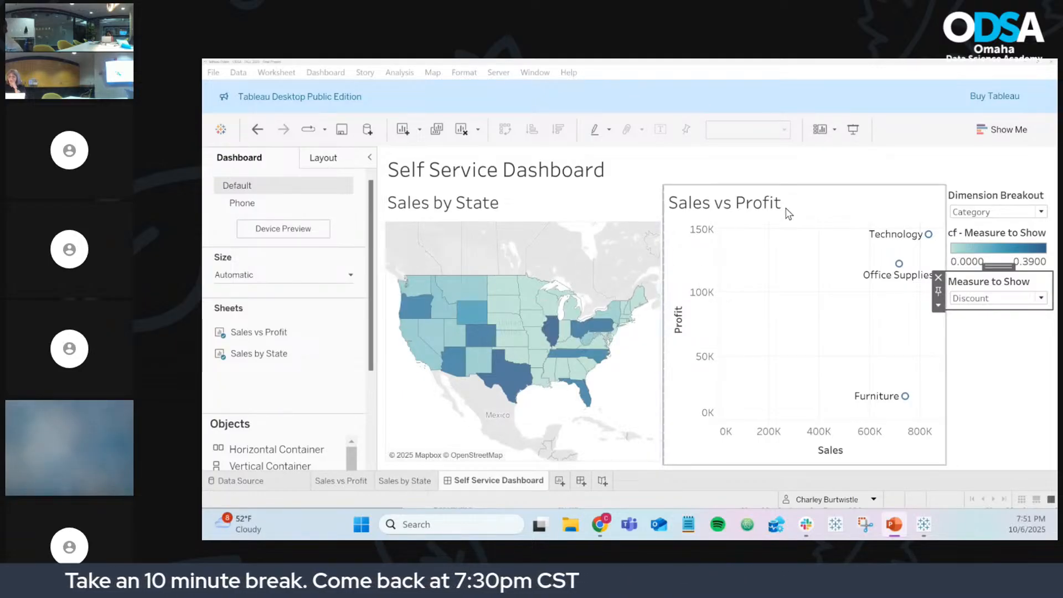
{"action": "left_click", "coordinate": [1024, 62]}
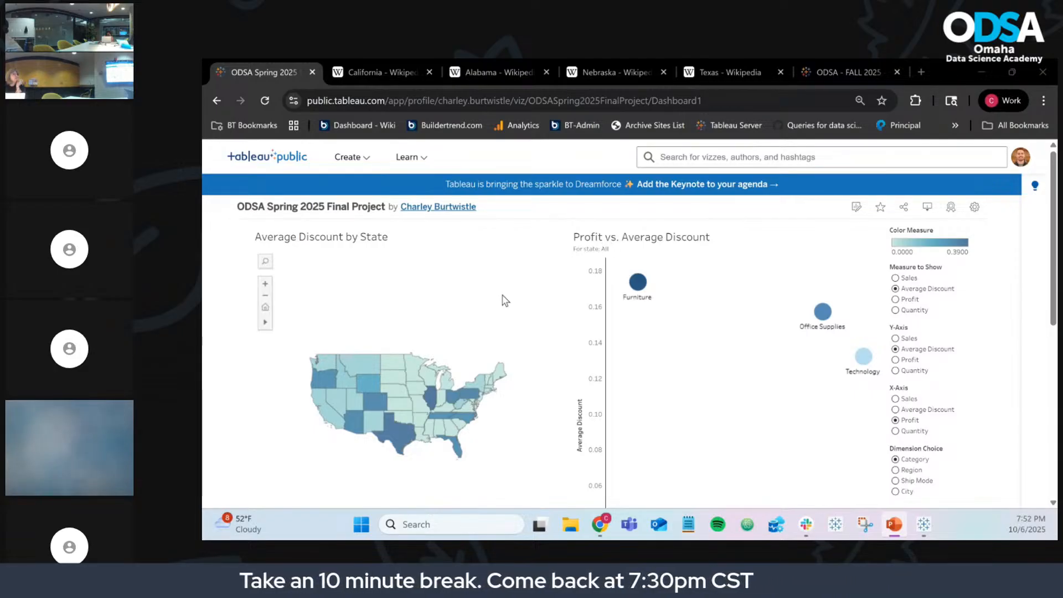
{"action": "left_click", "coordinate": [397, 399]}
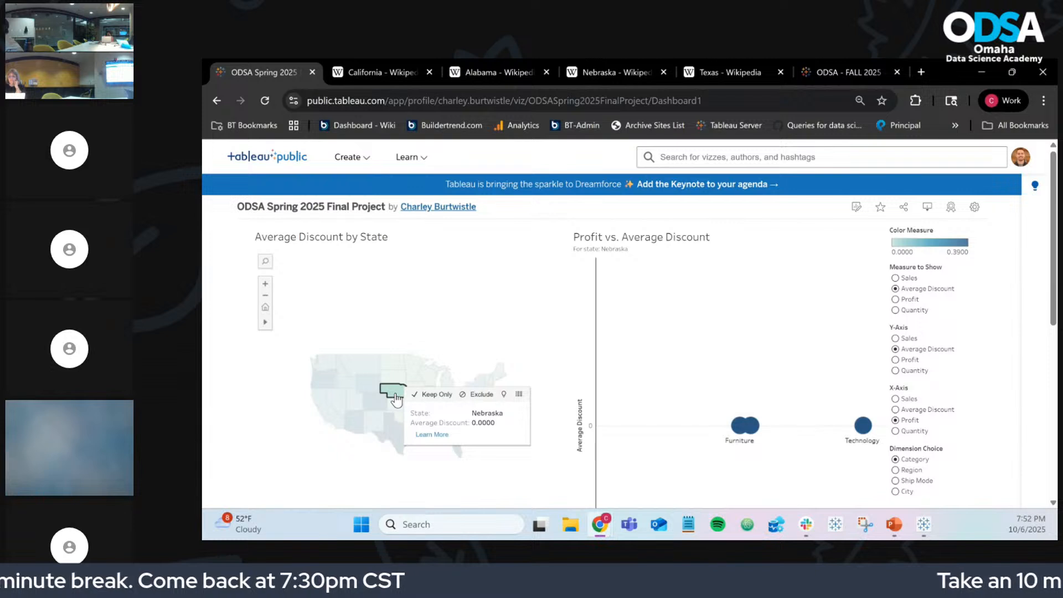
{"action": "left_click", "coordinate": [397, 399]}
{"action": "left_click_drag", "start_coordinate": [369, 380], "coordinate": [418, 446]}
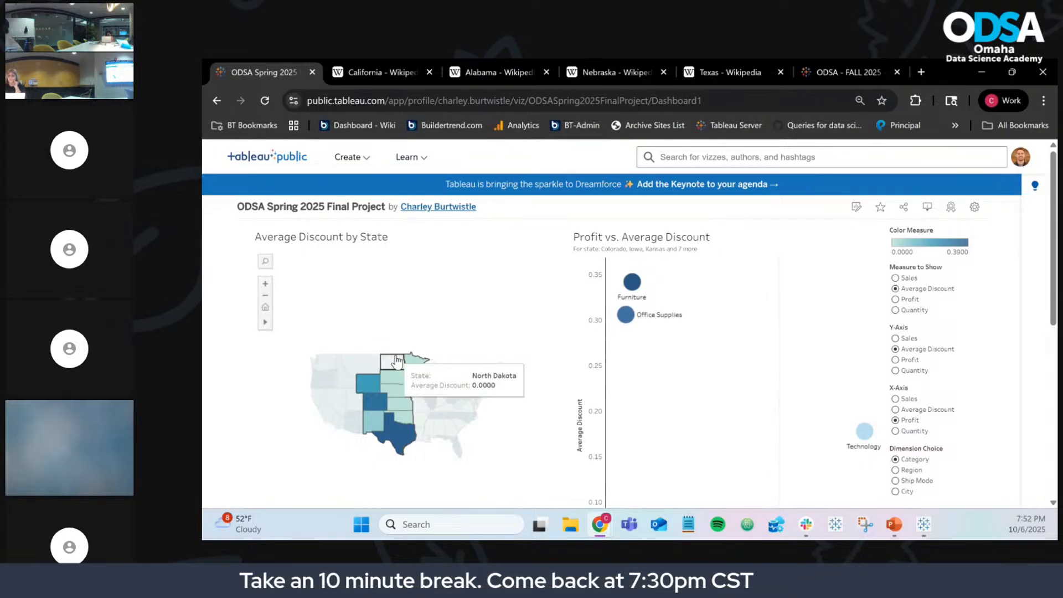
{"action": "left_click", "coordinate": [394, 394]}
{"action": "left_click", "coordinate": [397, 394]}
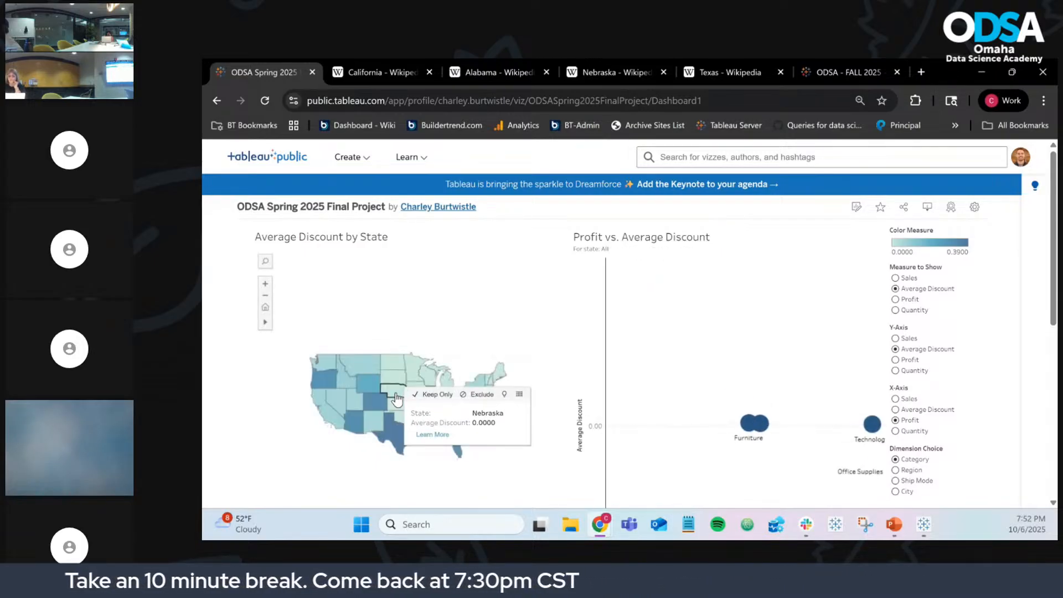
{"action": "key", "text": "alt+Tab"}
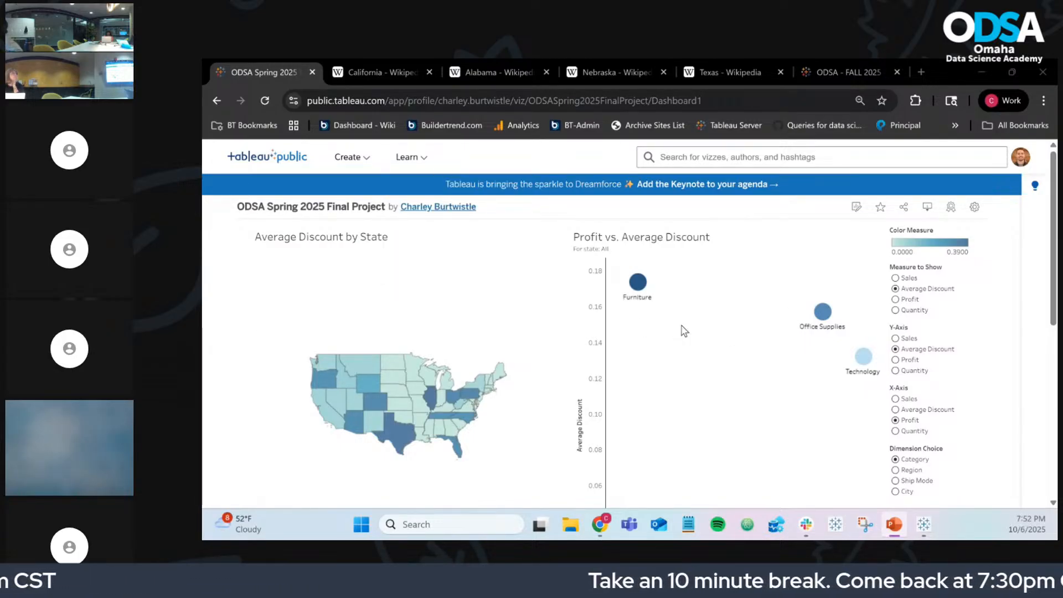
{"action": "mouse_move", "coordinate": [642, 287]}
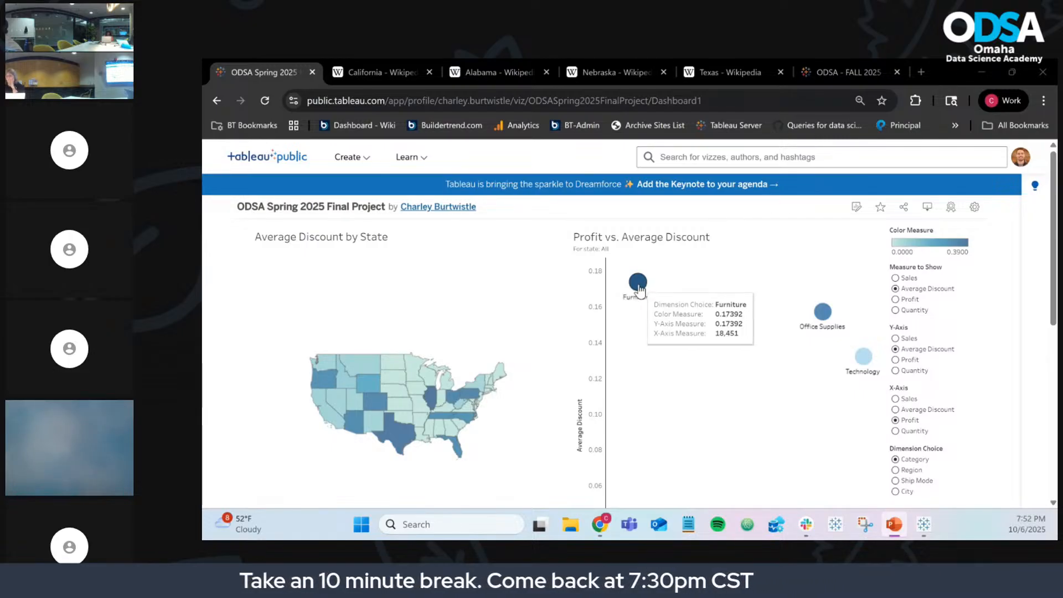
{"action": "mouse_move", "coordinate": [392, 394]}
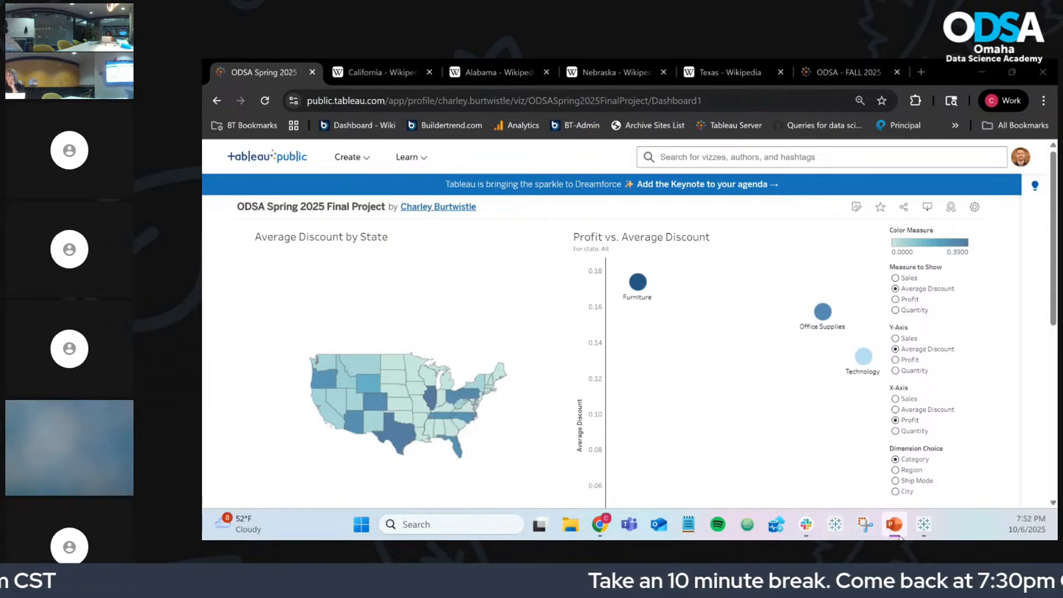
{"action": "left_click", "coordinate": [924, 525]}
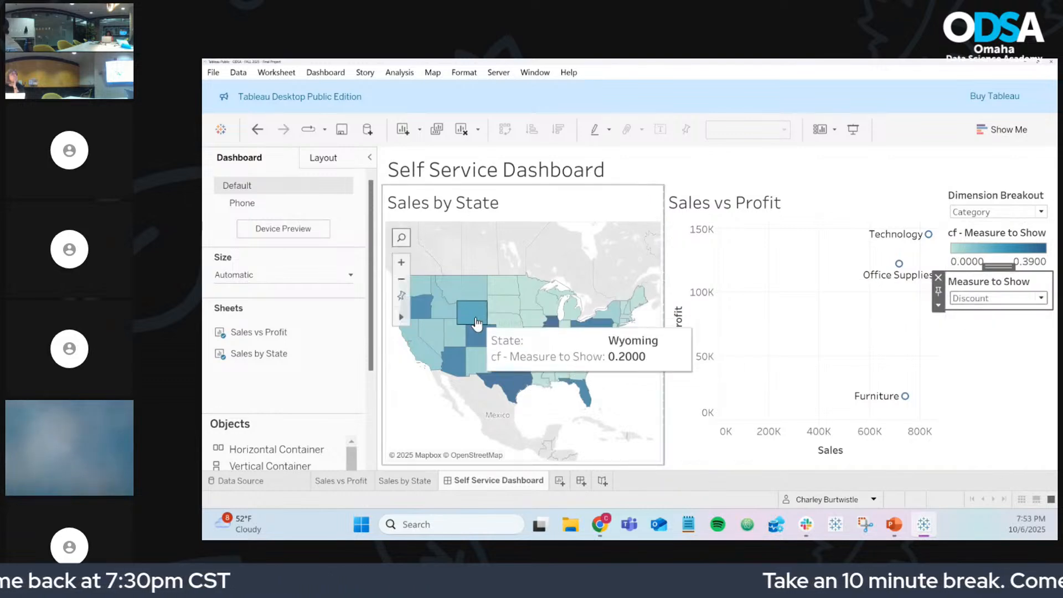
{"action": "left_click", "coordinate": [1025, 61]}
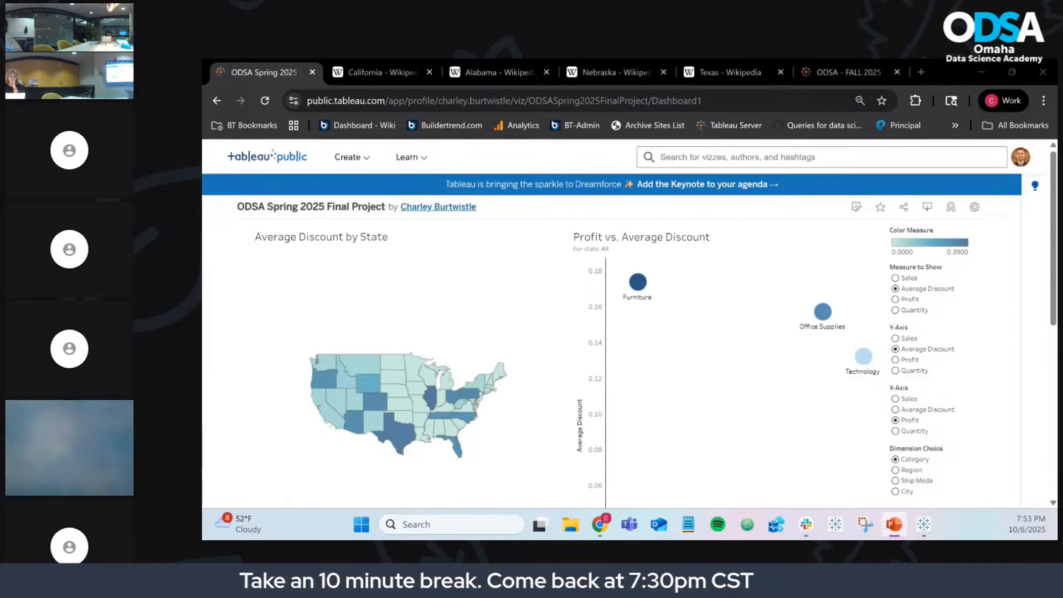
Step: Scroll the published dashboard and briefly compare it with the Tableau Desktop workbook
{"action": "scroll", "coordinate": [991, 320], "scroll_direction": "down", "scroll_amount": 1}
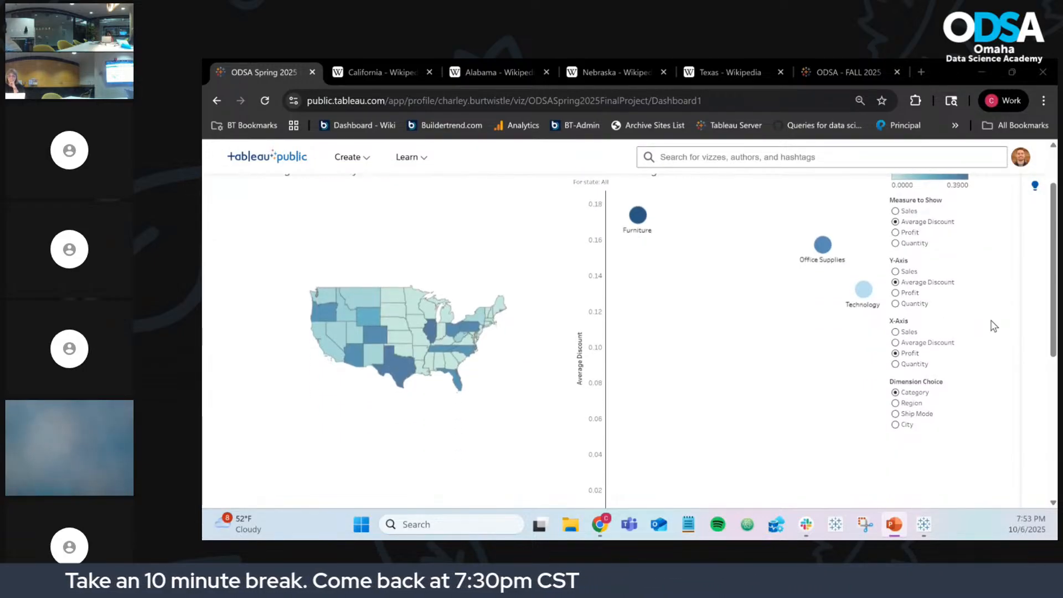
{"action": "scroll", "coordinate": [994, 325], "scroll_direction": "down", "scroll_amount": 1}
{"action": "scroll", "coordinate": [994, 326], "scroll_direction": "up", "scroll_amount": 2}
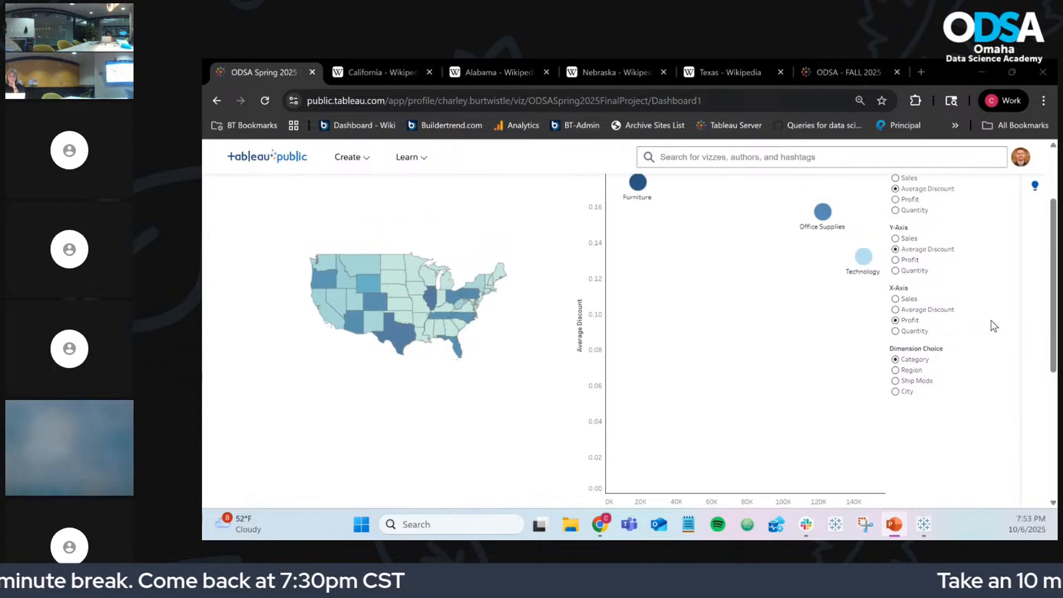
{"action": "scroll", "coordinate": [995, 325], "scroll_direction": "down", "scroll_amount": 1}
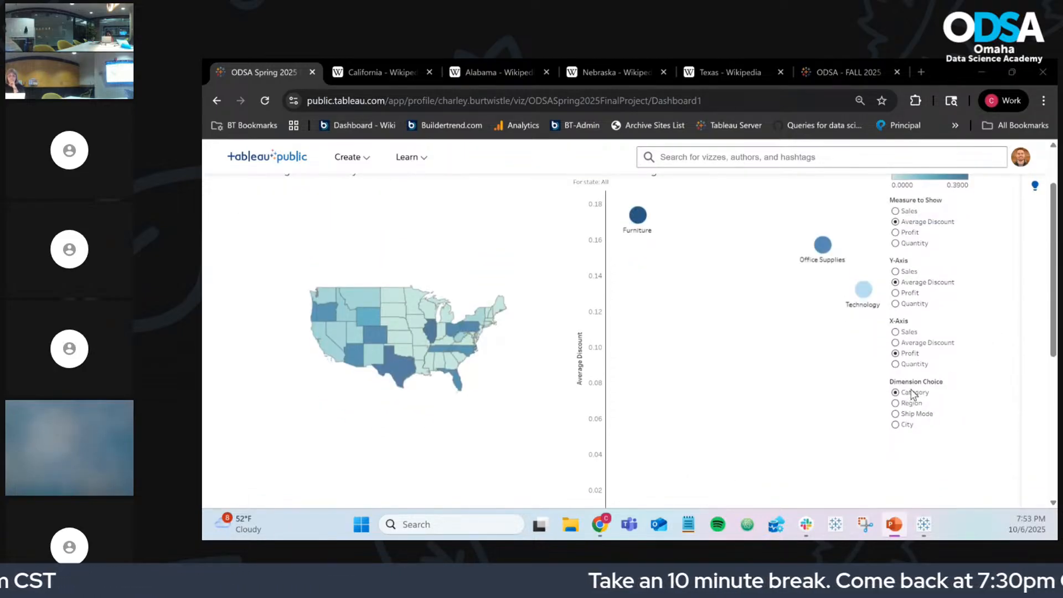
{"action": "left_click", "coordinate": [924, 525]}
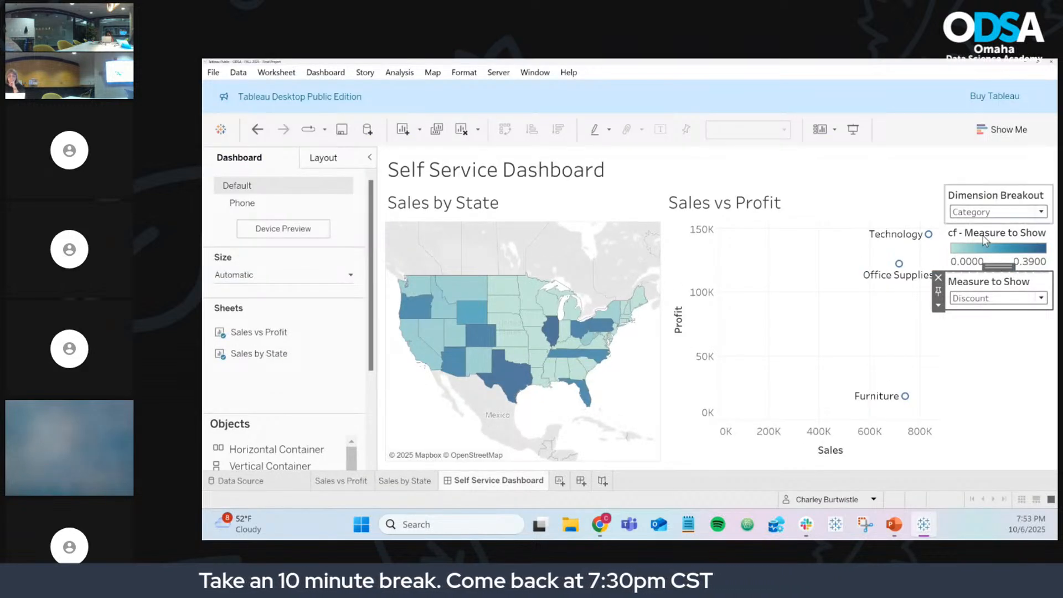
{"action": "left_click", "coordinate": [1025, 62]}
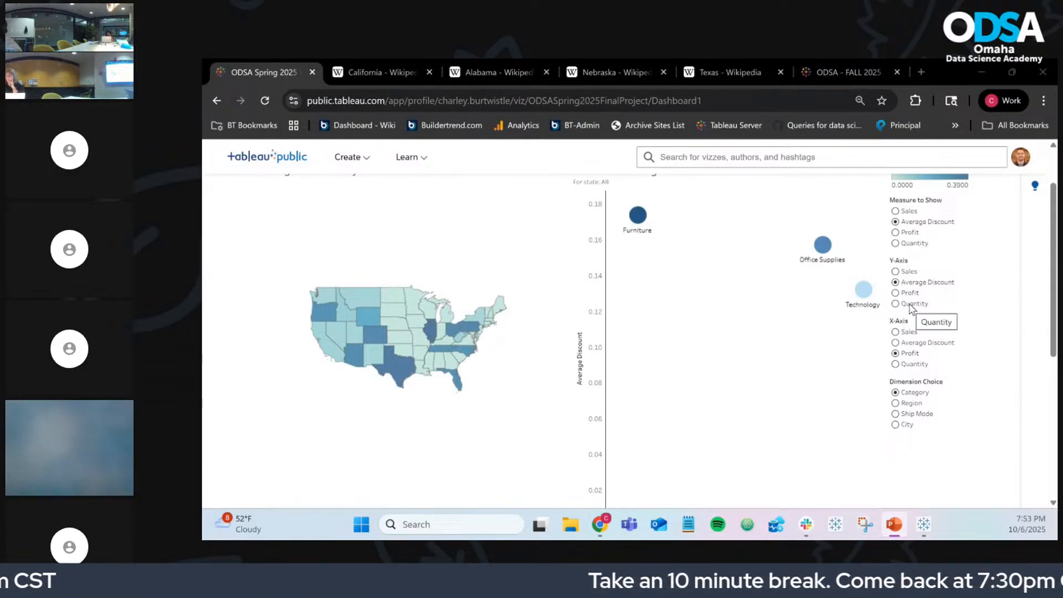
Step: Set the published scatter's Y-Axis to Sales and X-Axis to Average Discount
{"action": "scroll", "coordinate": [596, 346], "scroll_direction": "down", "scroll_amount": 1}
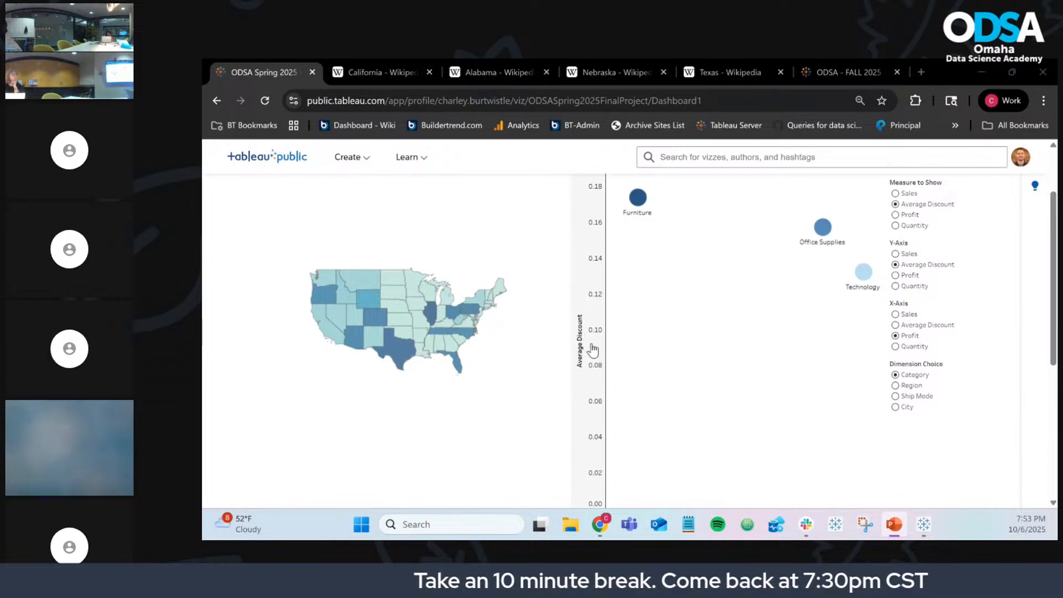
{"action": "scroll", "coordinate": [689, 376], "scroll_direction": "up", "scroll_amount": 1}
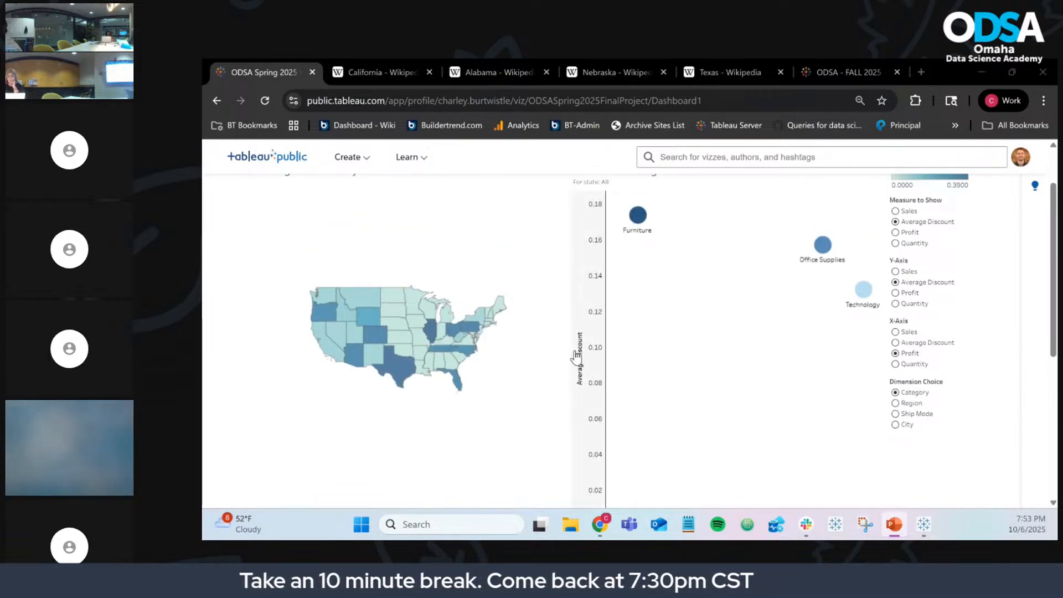
{"action": "scroll", "coordinate": [772, 399], "scroll_direction": "down", "scroll_amount": 3}
{"action": "scroll", "coordinate": [766, 348], "scroll_direction": "up", "scroll_amount": 3}
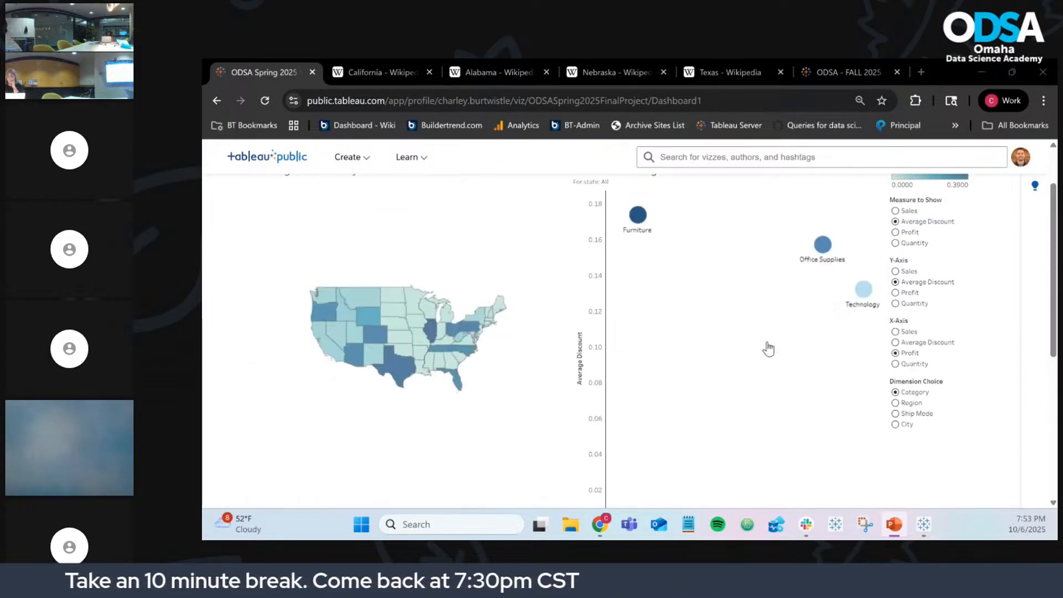
{"action": "scroll", "coordinate": [768, 349], "scroll_direction": "up", "scroll_amount": 1}
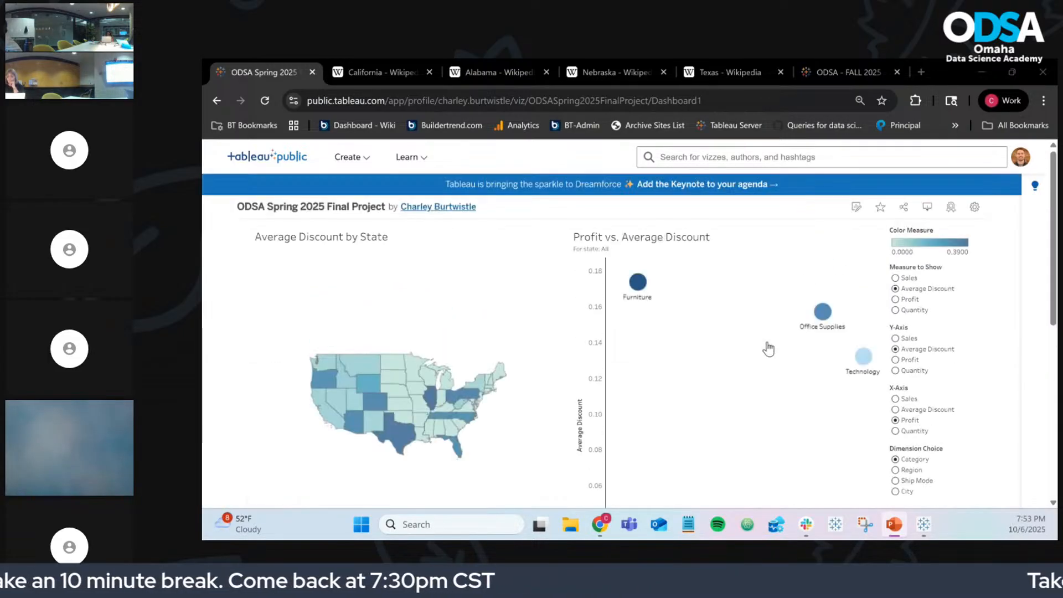
{"action": "left_click", "coordinate": [897, 338]}
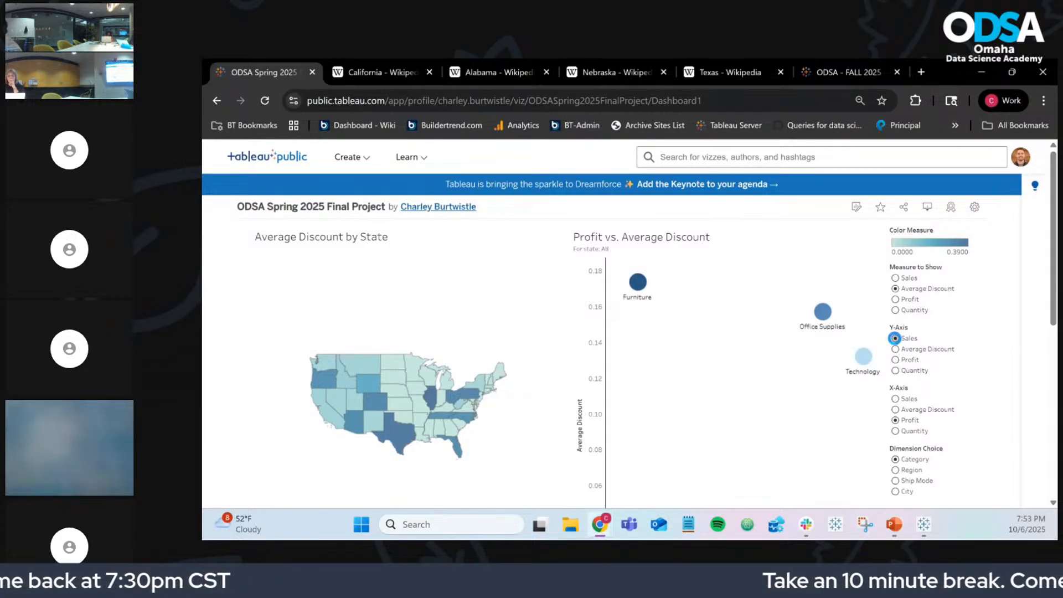
{"action": "scroll", "coordinate": [997, 350], "scroll_direction": "down", "scroll_amount": 2}
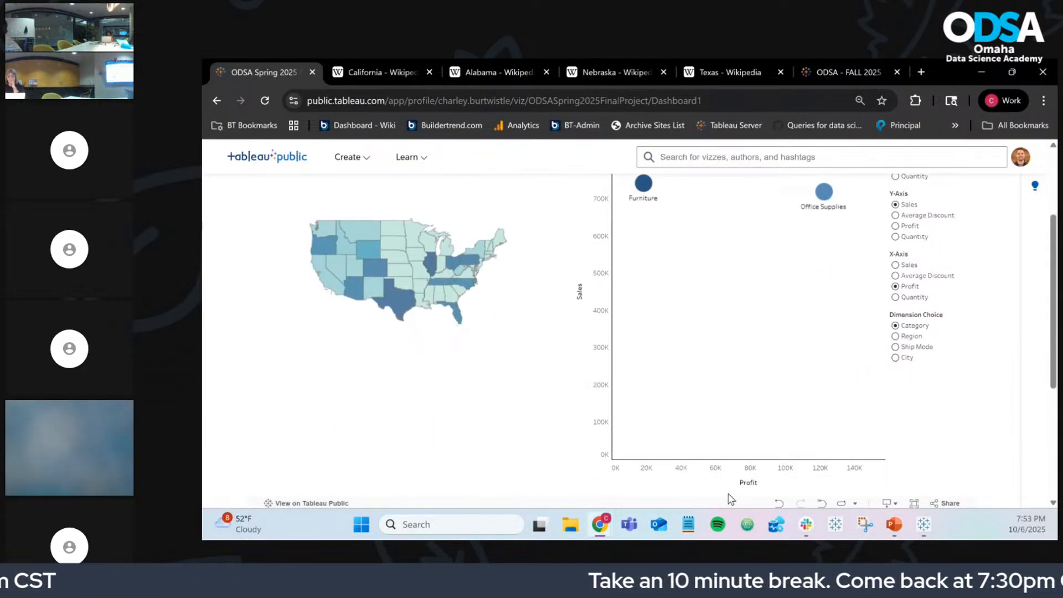
{"action": "scroll", "coordinate": [929, 388], "scroll_direction": "up", "scroll_amount": 1}
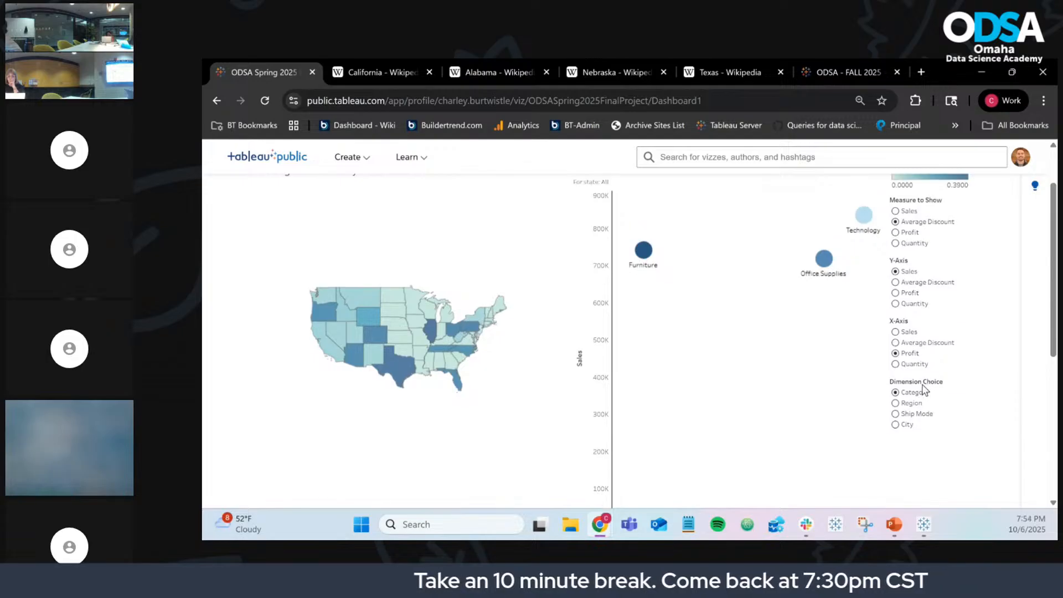
{"action": "left_click", "coordinate": [896, 342]}
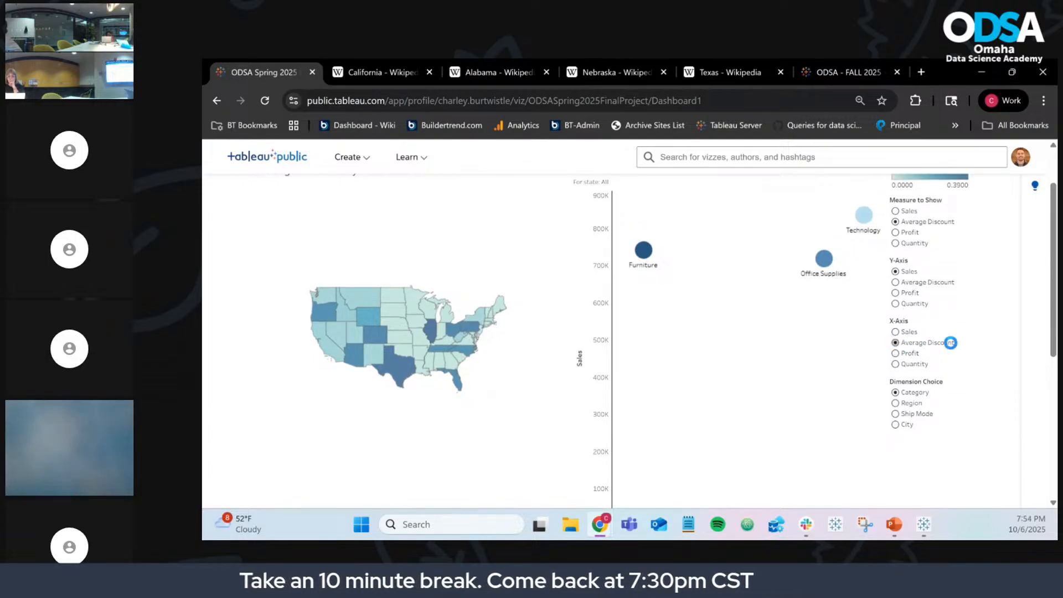
{"action": "scroll", "coordinate": [1001, 344], "scroll_direction": "down", "scroll_amount": 1}
{"action": "scroll", "coordinate": [986, 348], "scroll_direction": "down", "scroll_amount": 2}
{"action": "scroll", "coordinate": [911, 401], "scroll_direction": "up", "scroll_amount": 2}
{"action": "scroll", "coordinate": [911, 400], "scroll_direction": "up", "scroll_amount": 1}
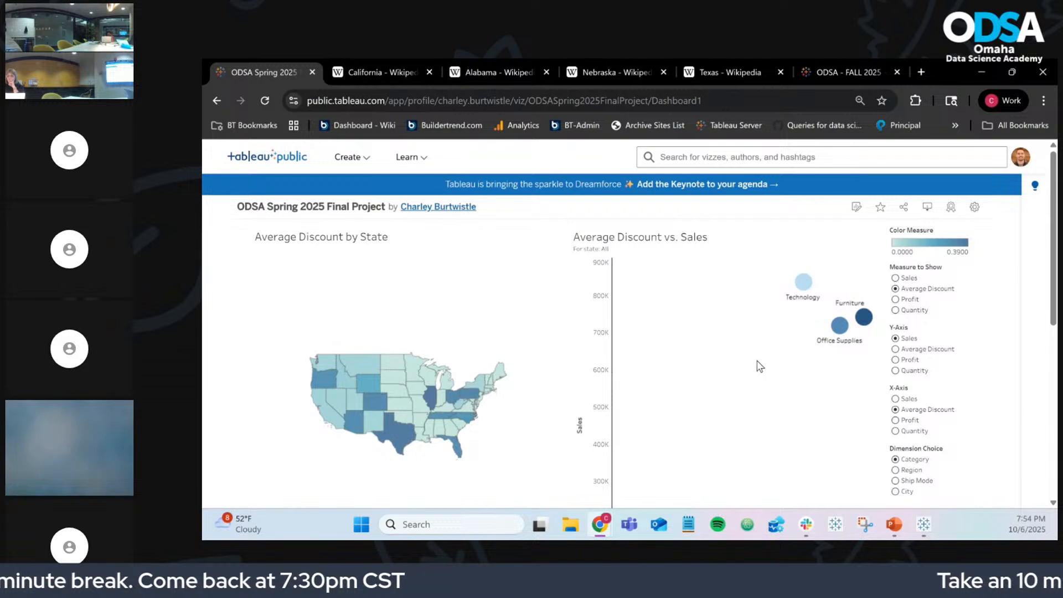
Step: Check tooltips, e.g. Wyoming's 0.2000 average discount and Technology sales of about 836,154
{"action": "key", "text": "alt+Tab"}
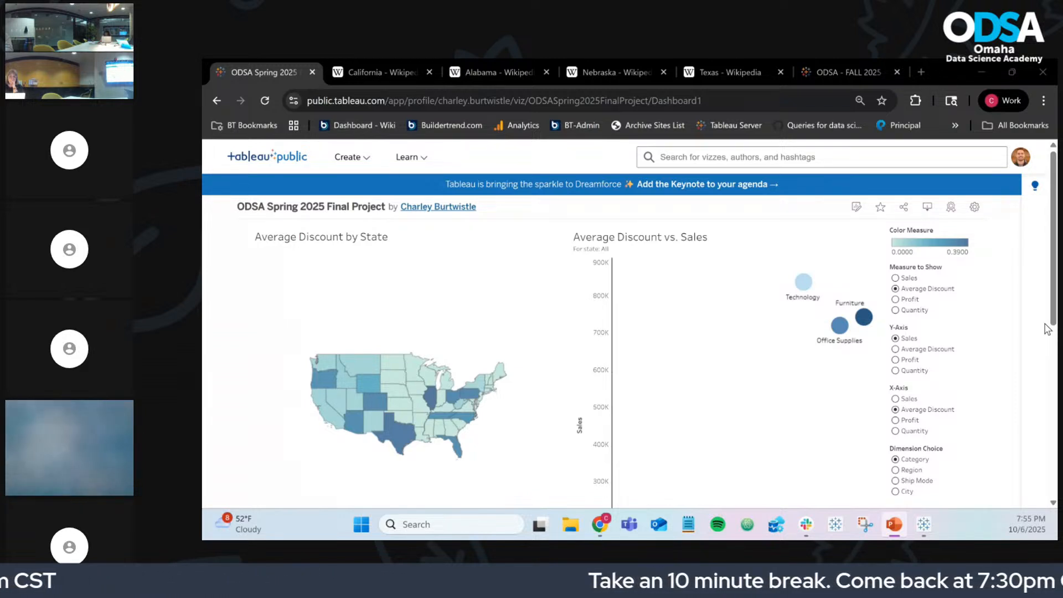
{"action": "scroll", "coordinate": [1010, 377], "scroll_direction": "down", "scroll_amount": 1}
{"action": "scroll", "coordinate": [1010, 377], "scroll_direction": "down", "scroll_amount": 1}
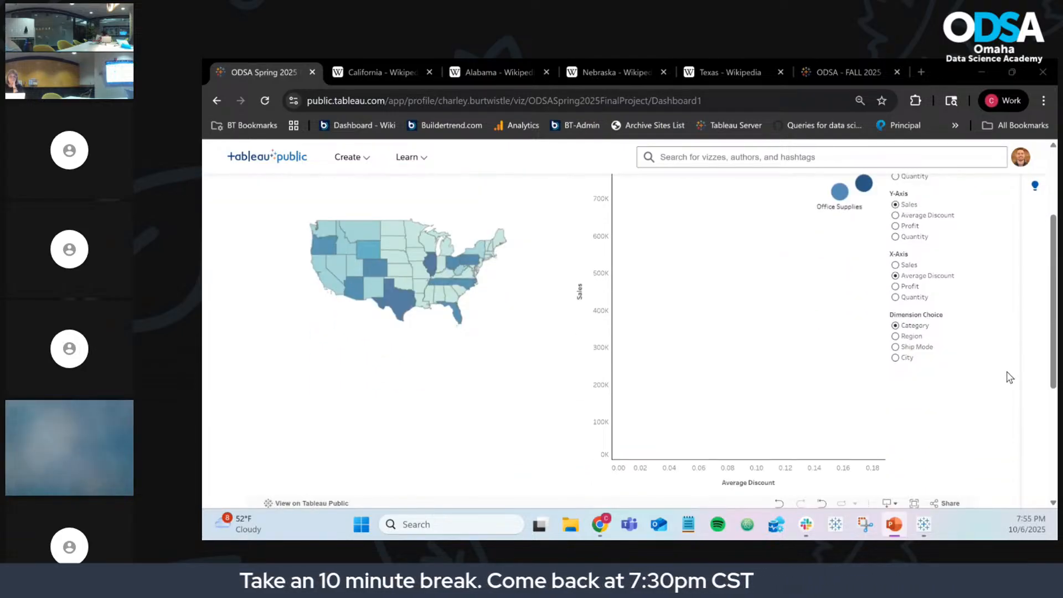
{"action": "scroll", "coordinate": [1010, 377], "scroll_direction": "up", "scroll_amount": 1}
{"action": "scroll", "coordinate": [1010, 378], "scroll_direction": "up", "scroll_amount": 1}
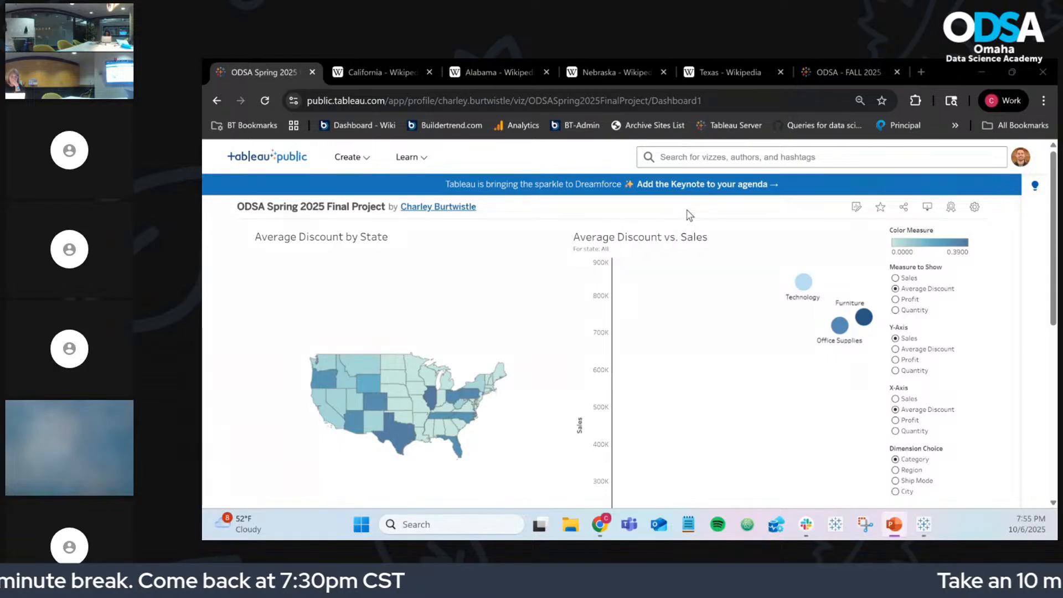
{"action": "mouse_move", "coordinate": [802, 284]}
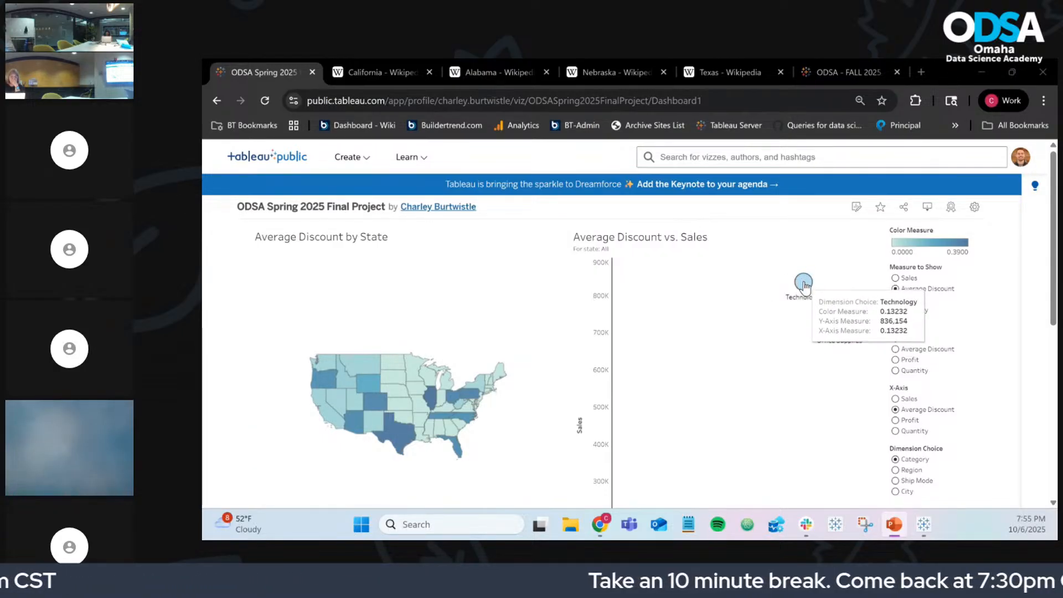
{"action": "mouse_move", "coordinate": [332, 398]}
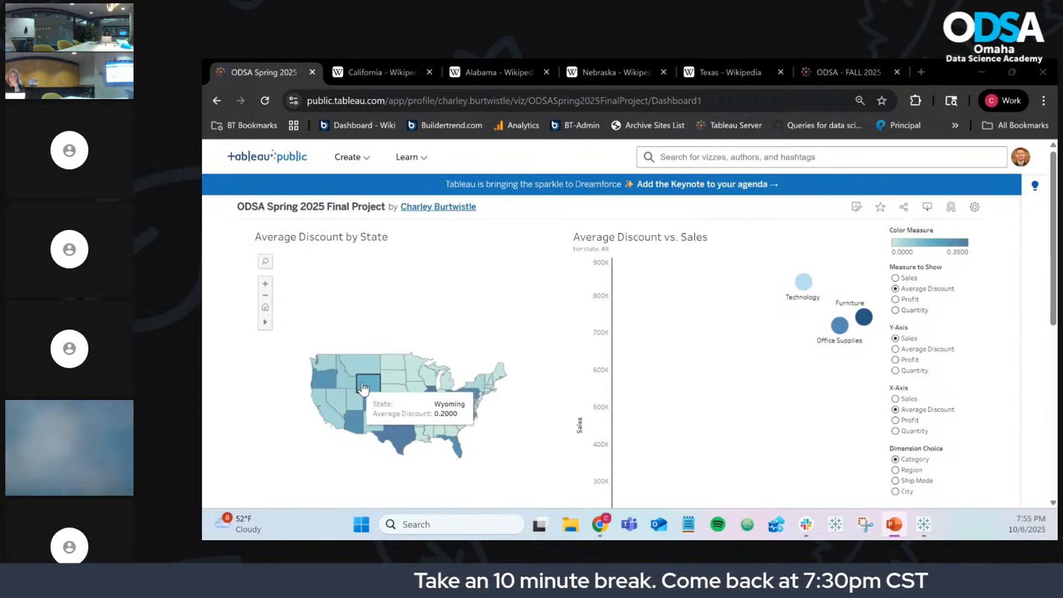
Step: Bring up the desktop Self Service Dashboard and inspect its Discount map (0.0000–0.3900)
{"action": "left_click", "coordinate": [924, 524]}
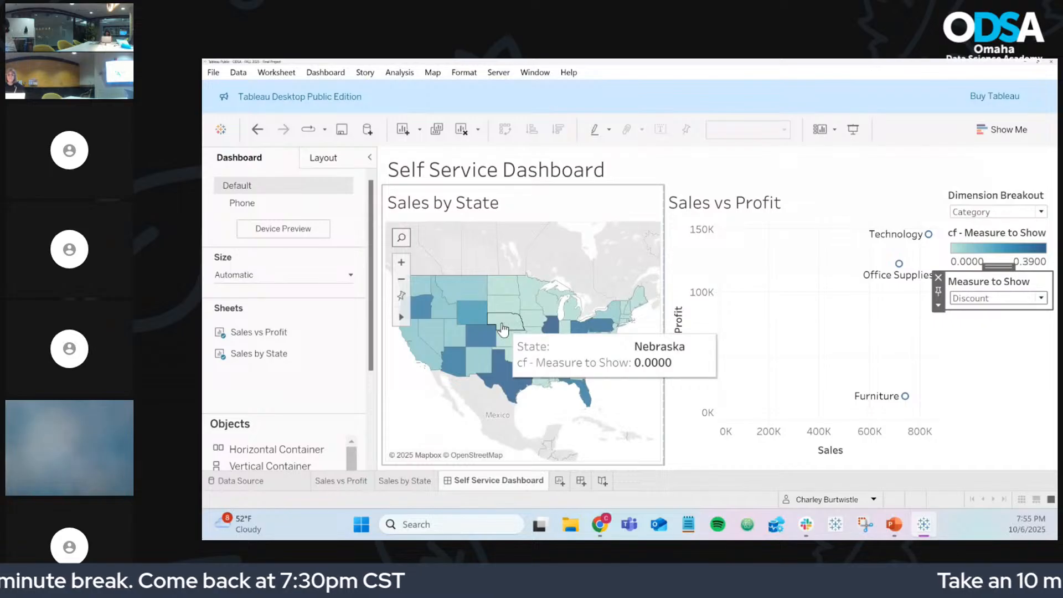
{"action": "mouse_move", "coordinate": [902, 274]}
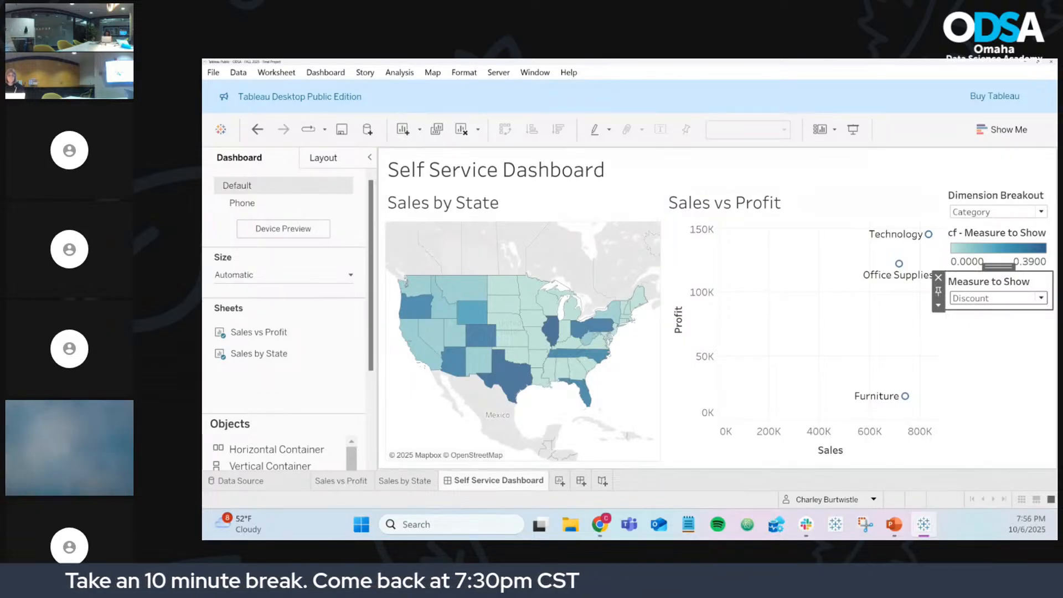
{"action": "key", "text": "alt+Tab"}
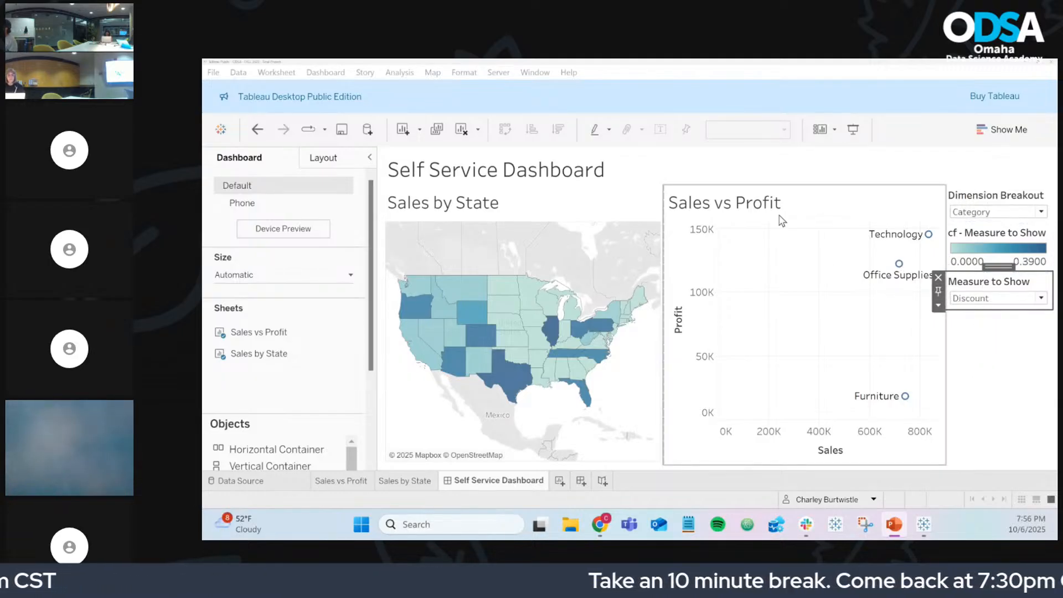
Step: Go from the FALL 2025 dashboard to the author's profile and open ODSA Spring 2025 Final Project
{"action": "mouse_move", "coordinate": [600, 524]}
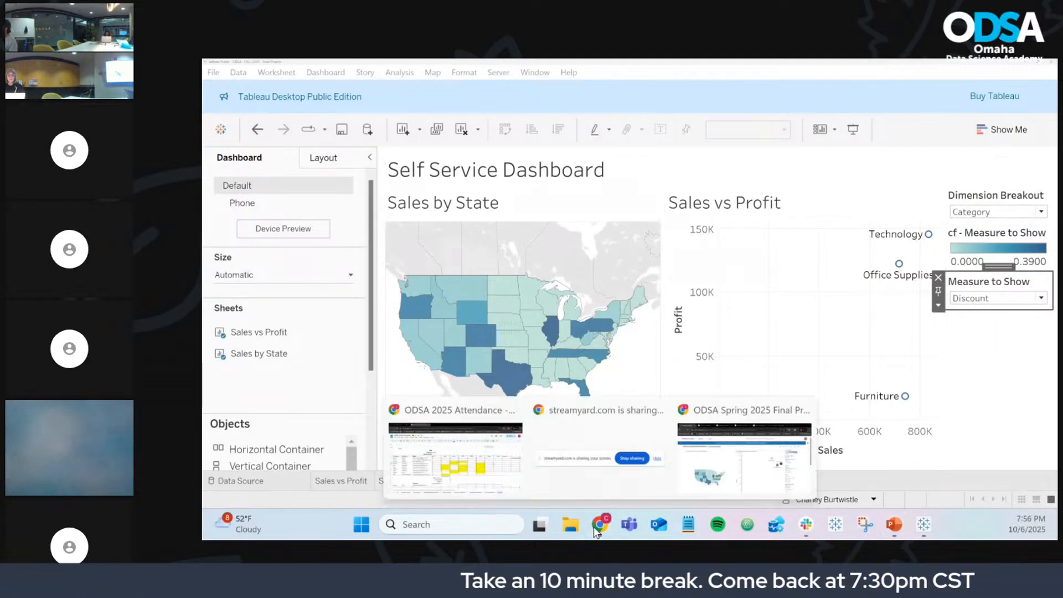
{"action": "left_click", "coordinate": [700, 461]}
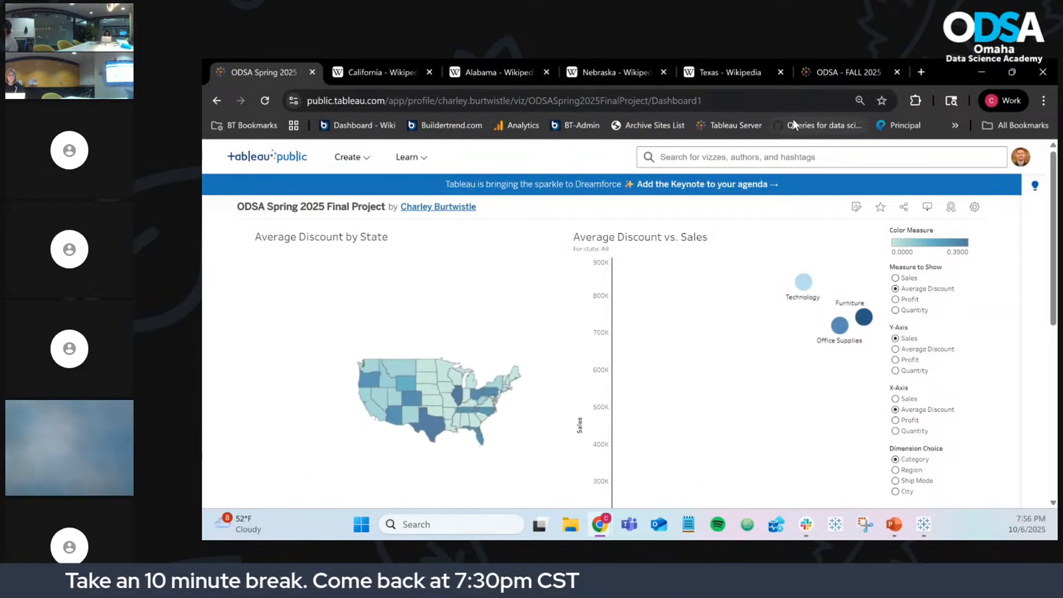
{"action": "left_click", "coordinate": [841, 75]}
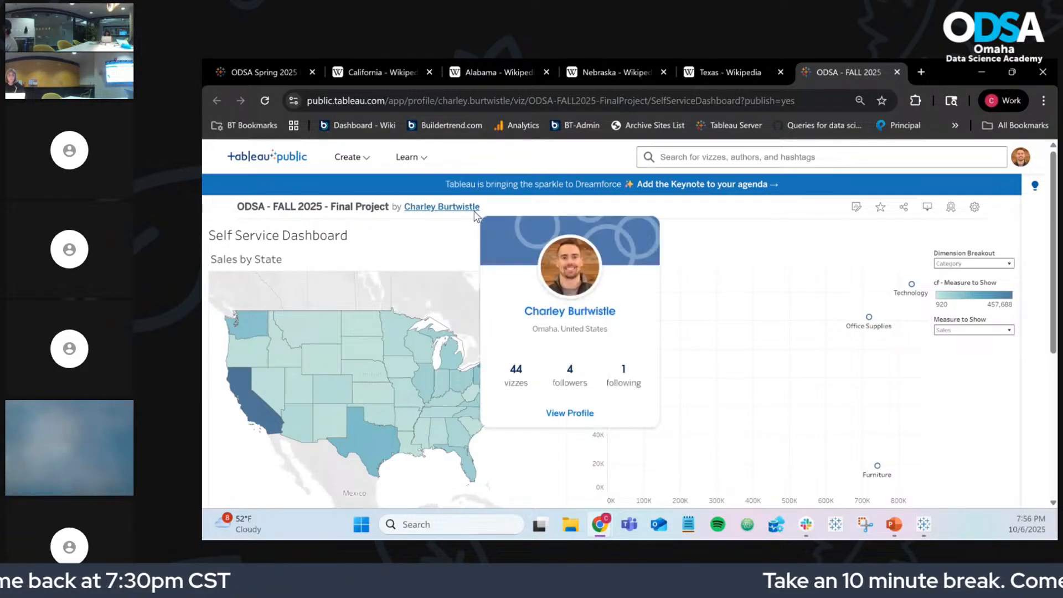
{"action": "left_click", "coordinate": [449, 206]}
{"action": "scroll", "coordinate": [631, 372], "scroll_direction": "down", "scroll_amount": 10}
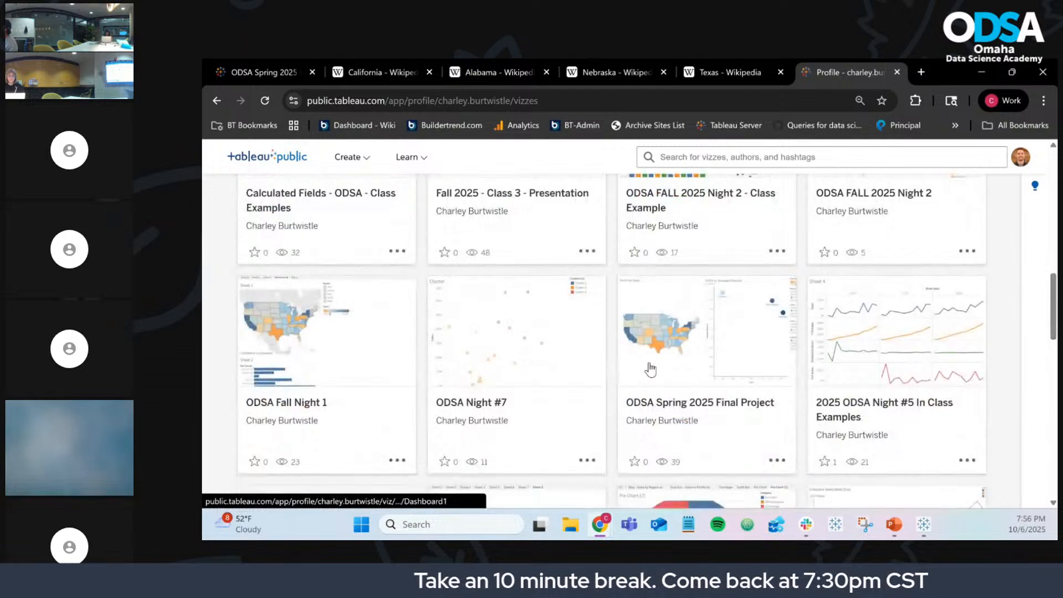
{"action": "left_click", "coordinate": [714, 349]}
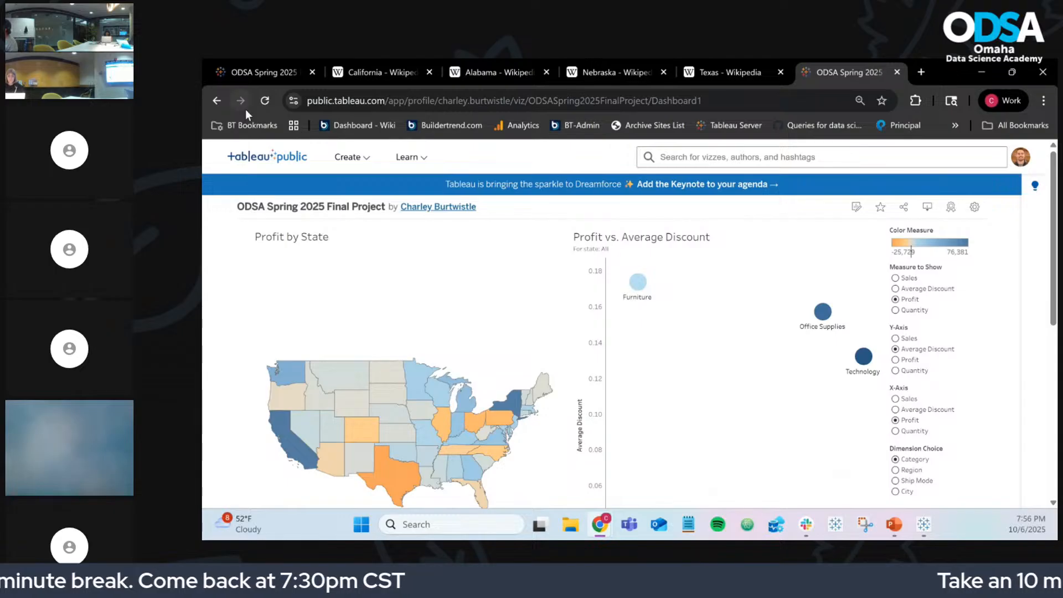
Step: Browse the profile's viz gallery, then reopen the ODSA Spring 2025 Final Project viz
{"action": "left_click", "coordinate": [215, 96]}
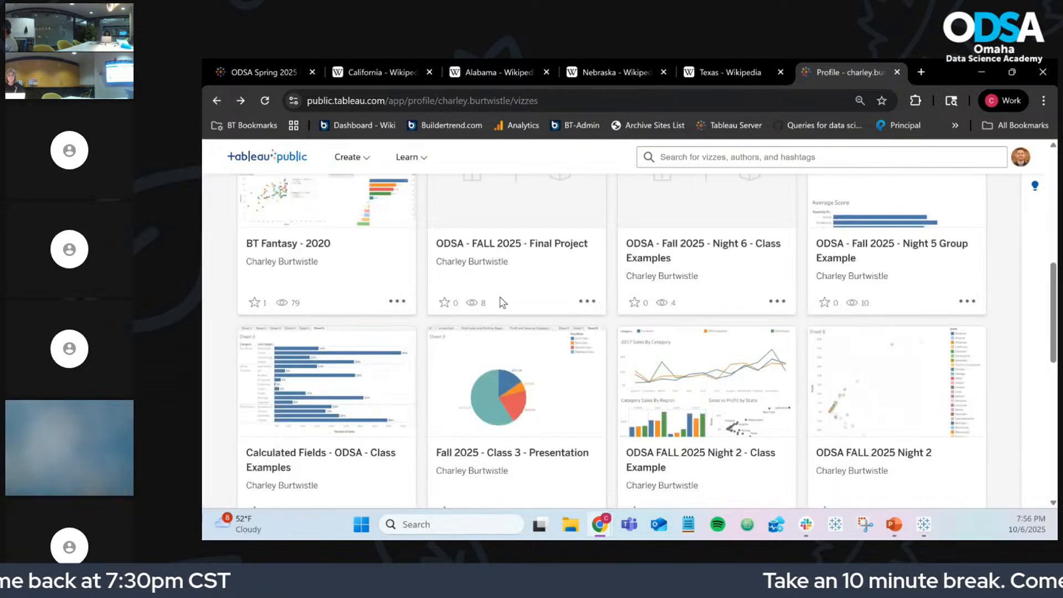
{"action": "scroll", "coordinate": [558, 343], "scroll_direction": "down", "scroll_amount": 3}
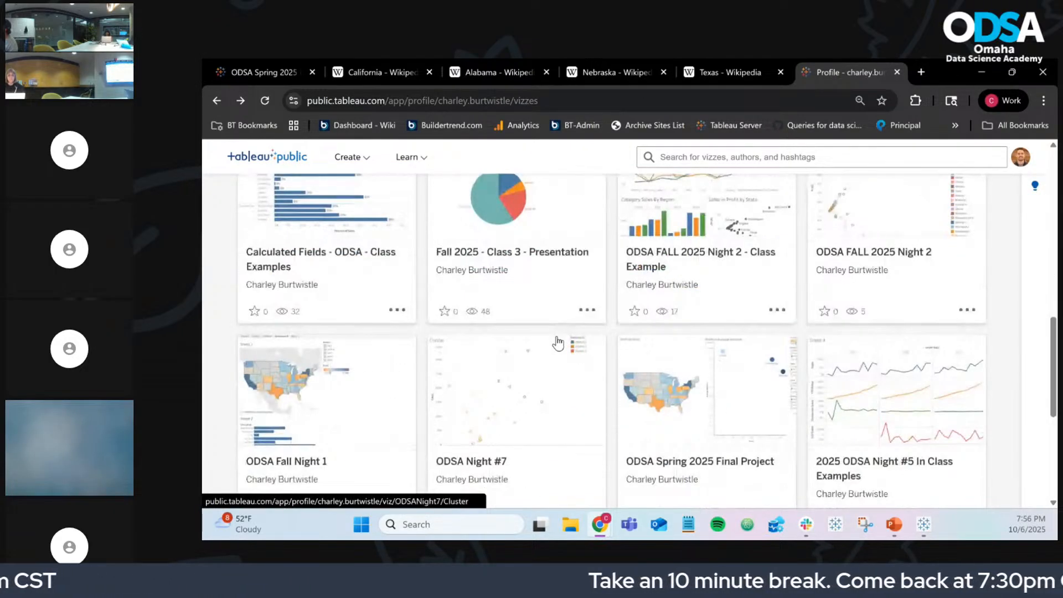
{"action": "scroll", "coordinate": [558, 343], "scroll_direction": "down", "scroll_amount": 1}
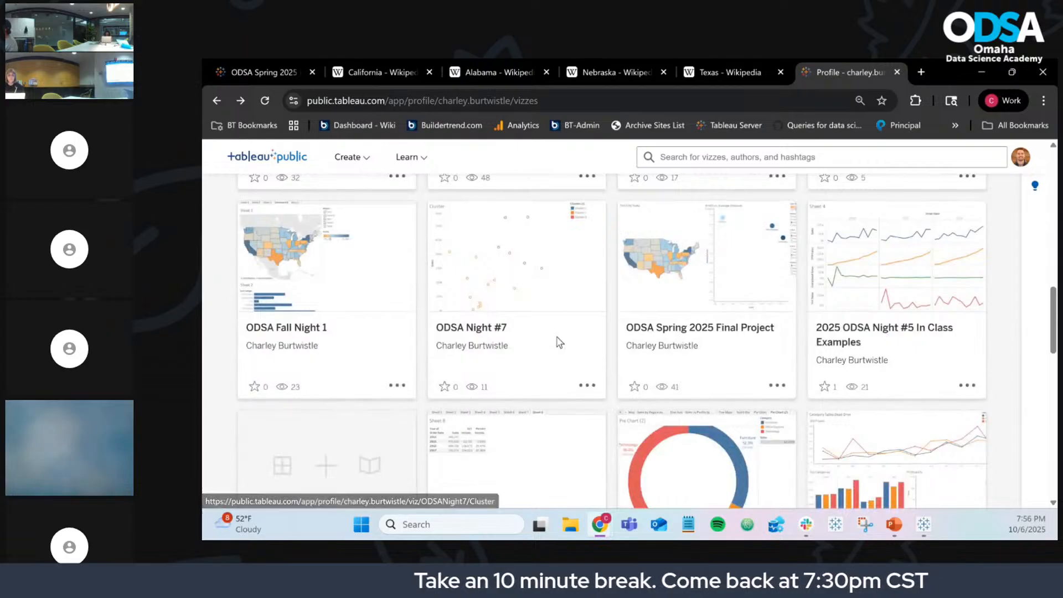
{"action": "scroll", "coordinate": [559, 343], "scroll_direction": "down", "scroll_amount": 4}
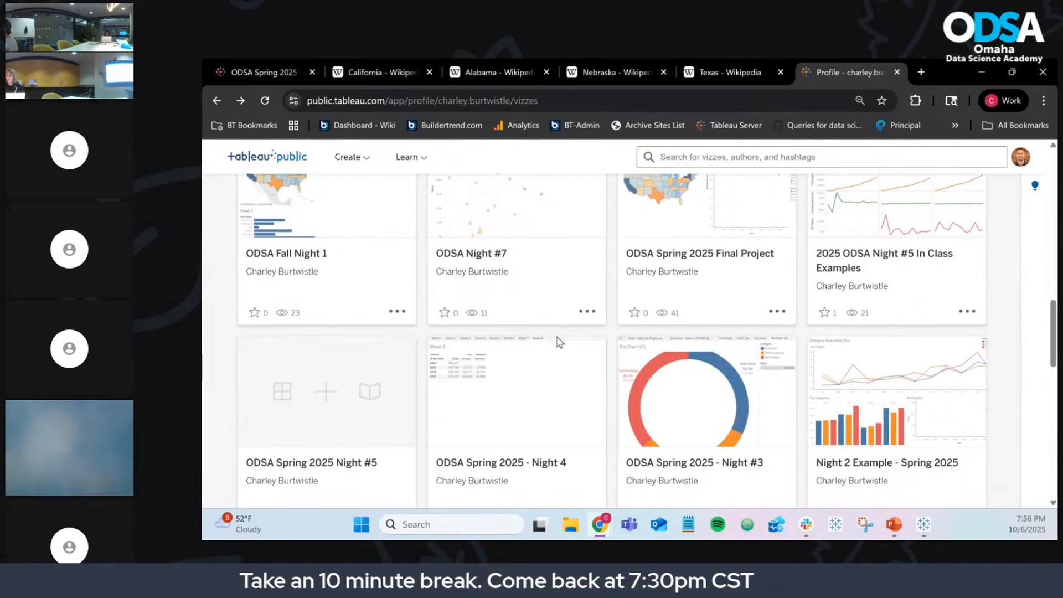
{"action": "scroll", "coordinate": [558, 343], "scroll_direction": "down", "scroll_amount": 1}
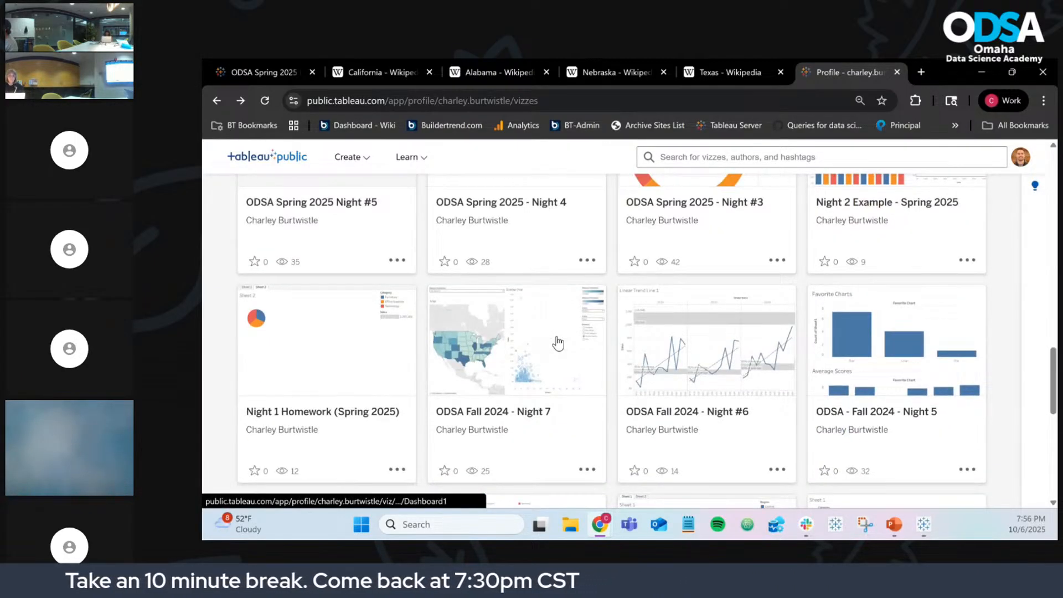
{"action": "scroll", "coordinate": [557, 343], "scroll_direction": "down", "scroll_amount": 4}
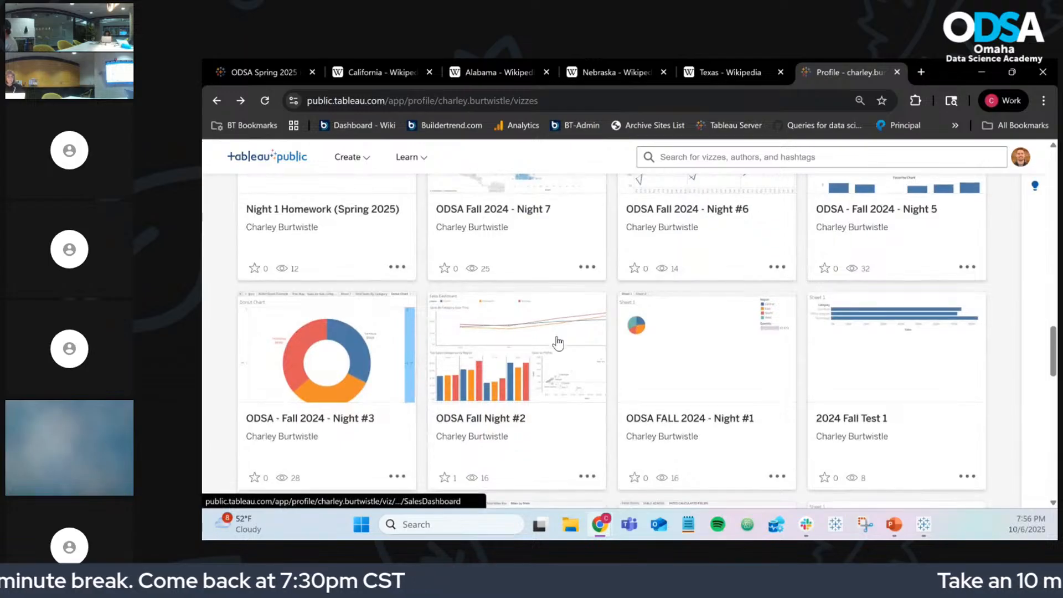
{"action": "scroll", "coordinate": [559, 344], "scroll_direction": "down", "scroll_amount": 6}
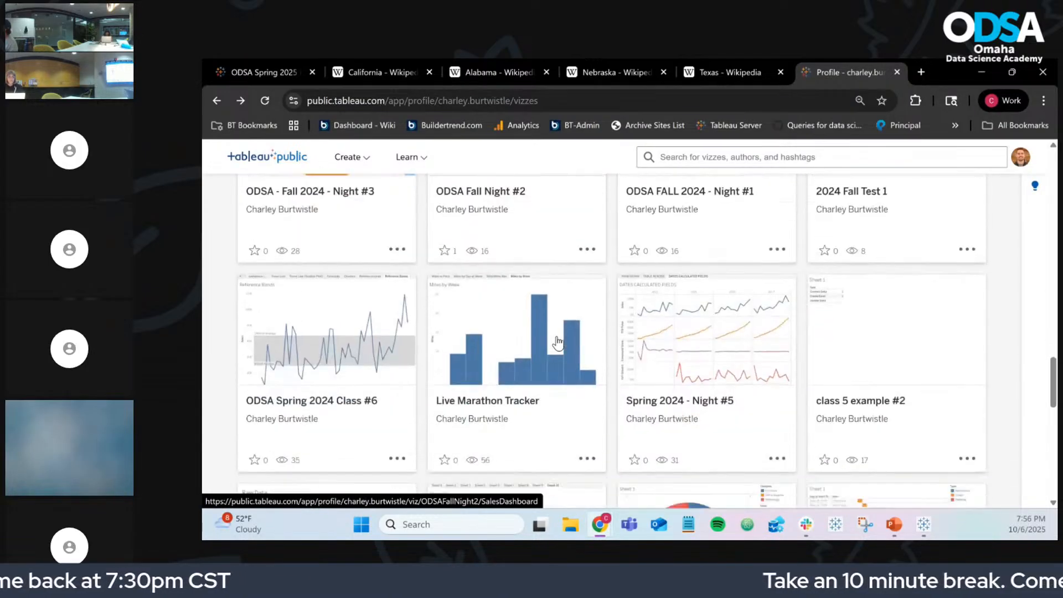
{"action": "scroll", "coordinate": [558, 343], "scroll_direction": "down", "scroll_amount": 6}
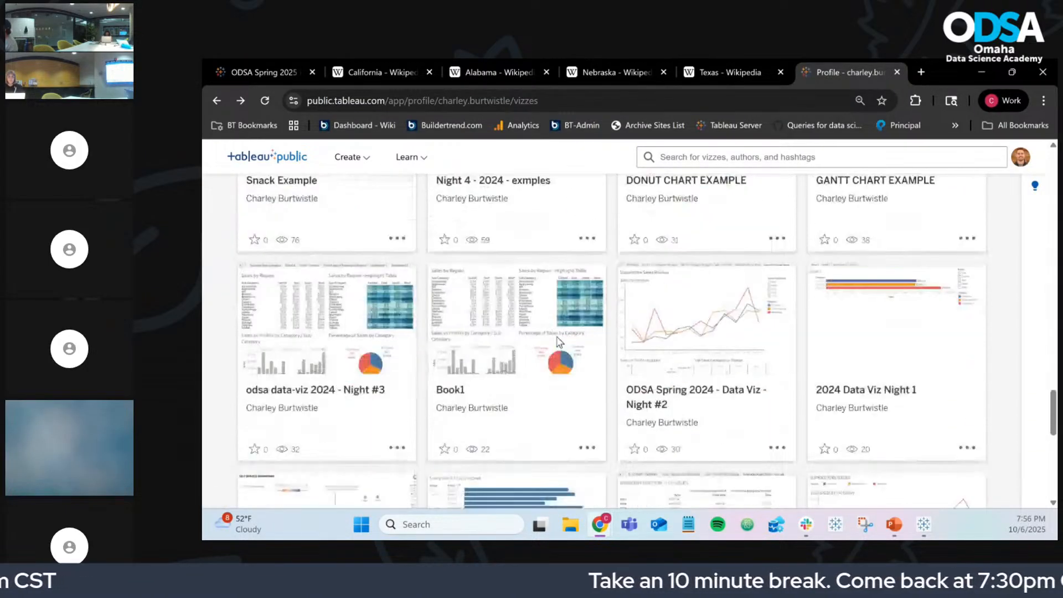
{"action": "scroll", "coordinate": [559, 343], "scroll_direction": "down", "scroll_amount": 5}
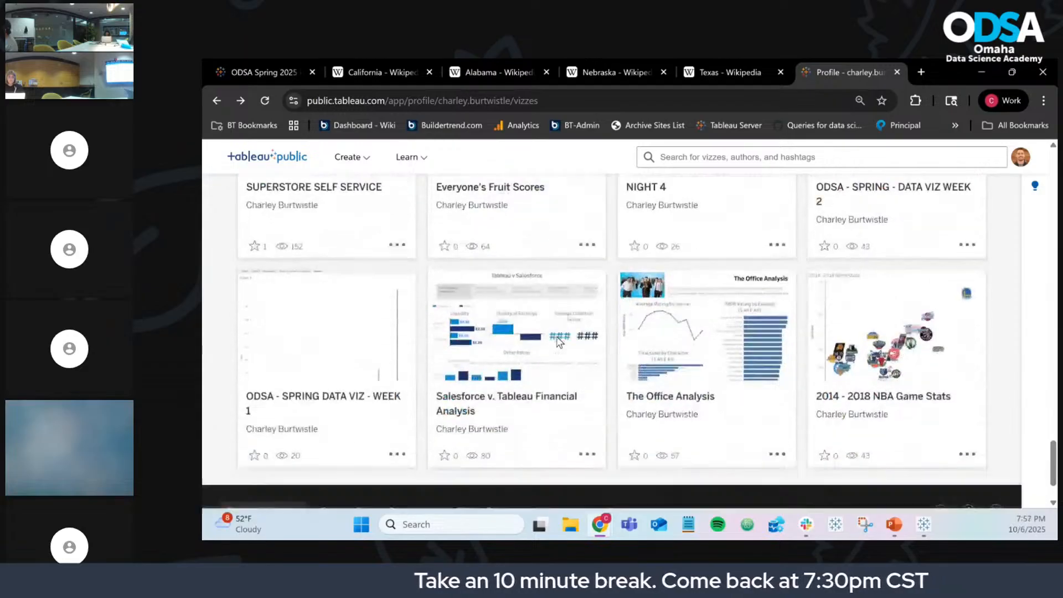
{"action": "scroll", "coordinate": [558, 343], "scroll_direction": "up", "scroll_amount": 8}
{"action": "scroll", "coordinate": [558, 342], "scroll_direction": "up", "scroll_amount": 18}
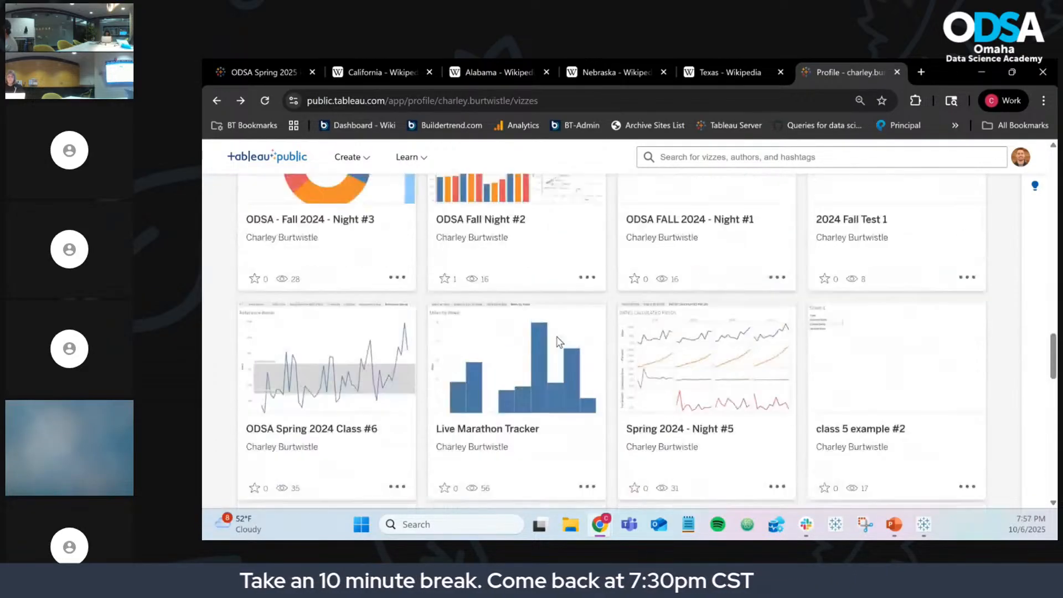
{"action": "scroll", "coordinate": [558, 344], "scroll_direction": "up", "scroll_amount": 3}
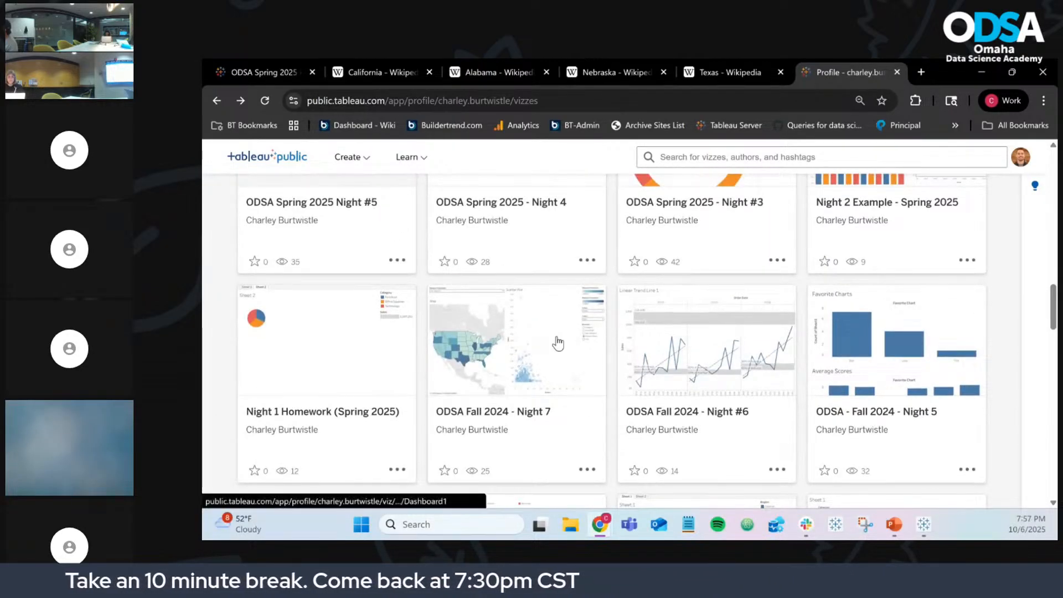
{"action": "scroll", "coordinate": [558, 343], "scroll_direction": "up", "scroll_amount": 2}
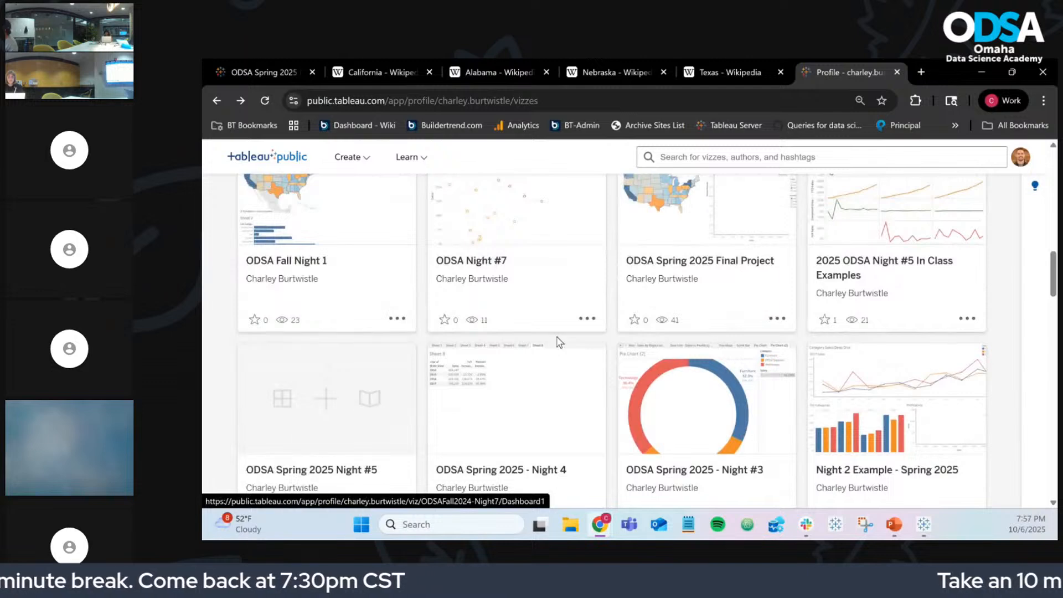
{"action": "scroll", "coordinate": [560, 342], "scroll_direction": "up", "scroll_amount": 3}
{"action": "scroll", "coordinate": [559, 342], "scroll_direction": "up", "scroll_amount": 1}
{"action": "left_click", "coordinate": [670, 334]}
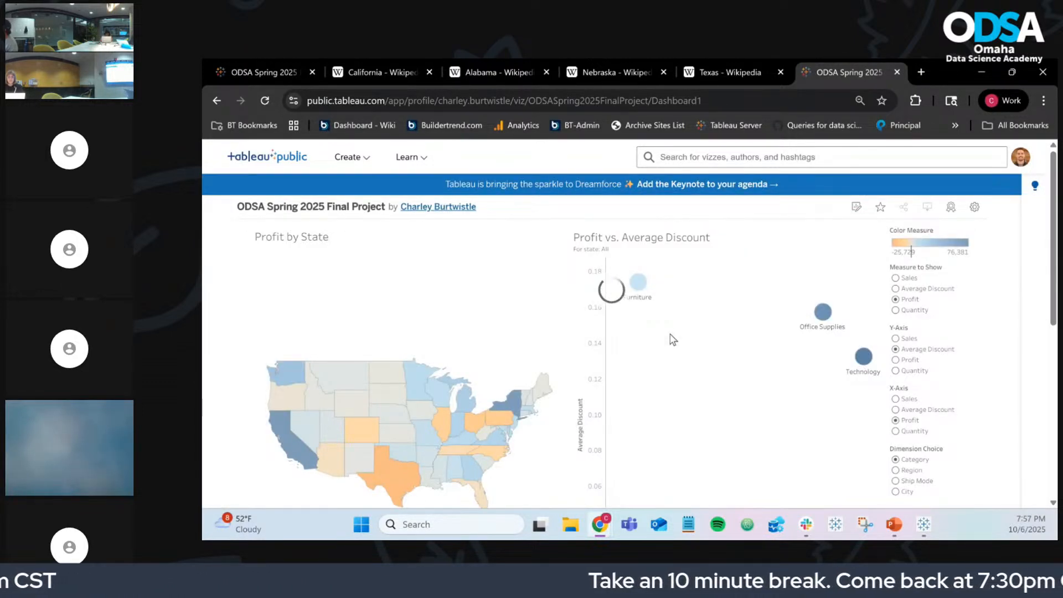
Step: Try moving Measure to Show and Dimension Breakout above the charts, undo, then bring PowerPoint over
{"action": "left_click", "coordinate": [979, 74]}
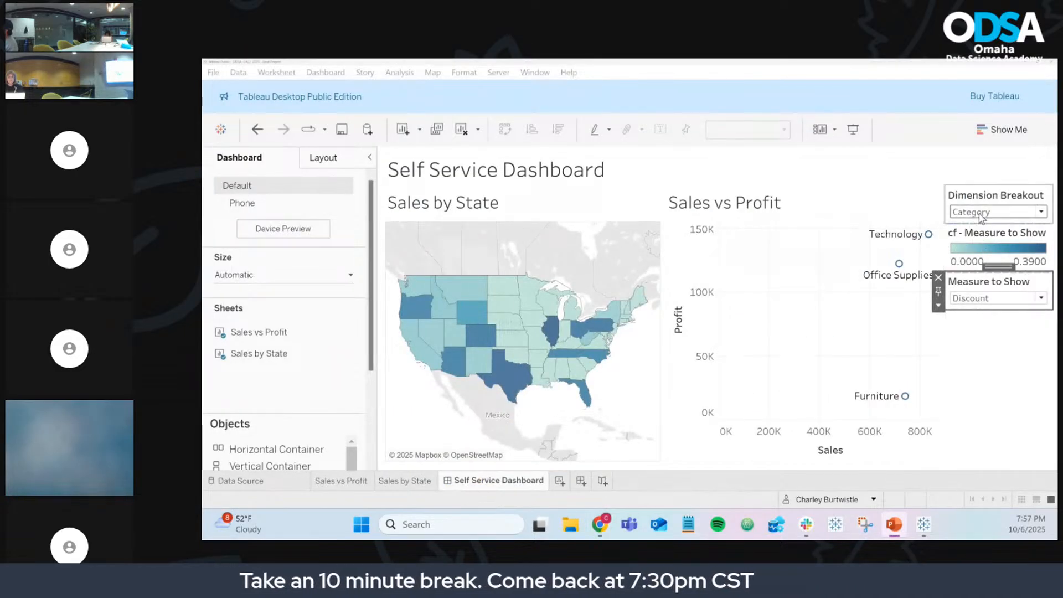
{"action": "left_click", "coordinate": [989, 291]}
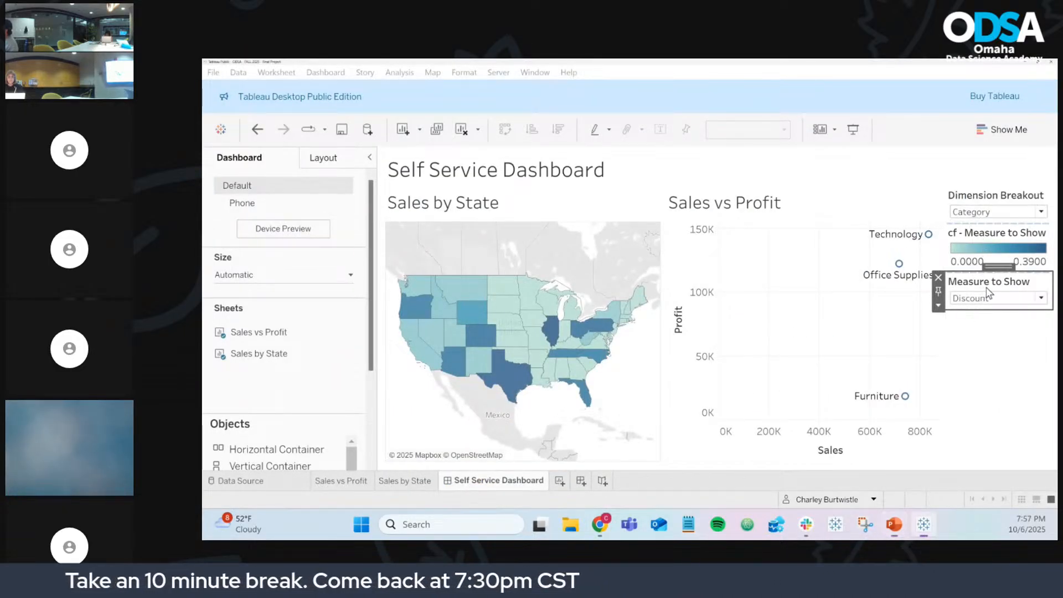
{"action": "left_click_drag", "start_coordinate": [946, 270], "coordinate": [579, 211]}
{"action": "left_click", "coordinate": [950, 196]}
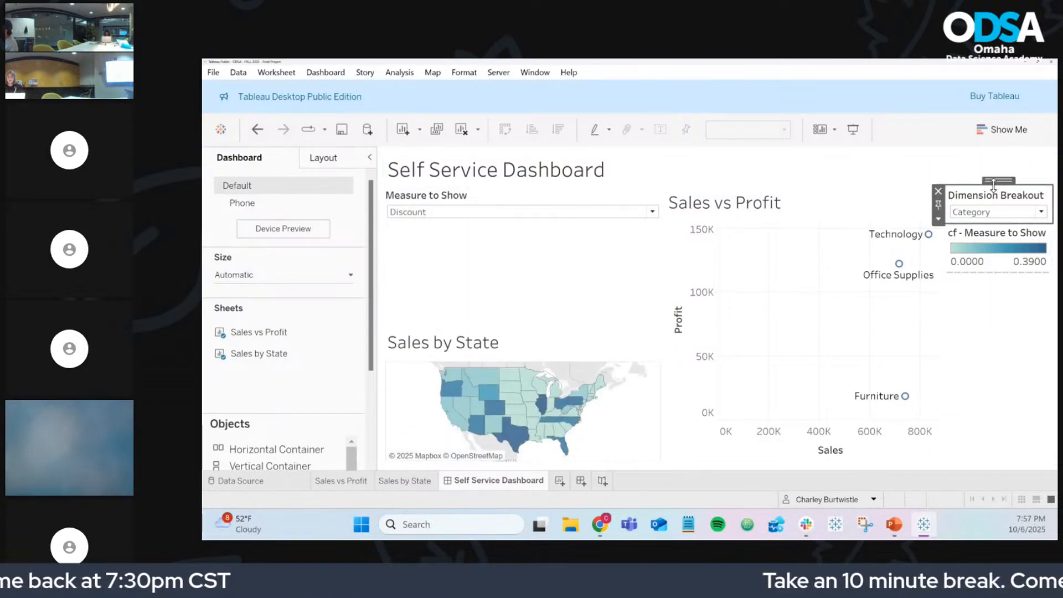
{"action": "left_click_drag", "start_coordinate": [946, 194], "coordinate": [773, 316]}
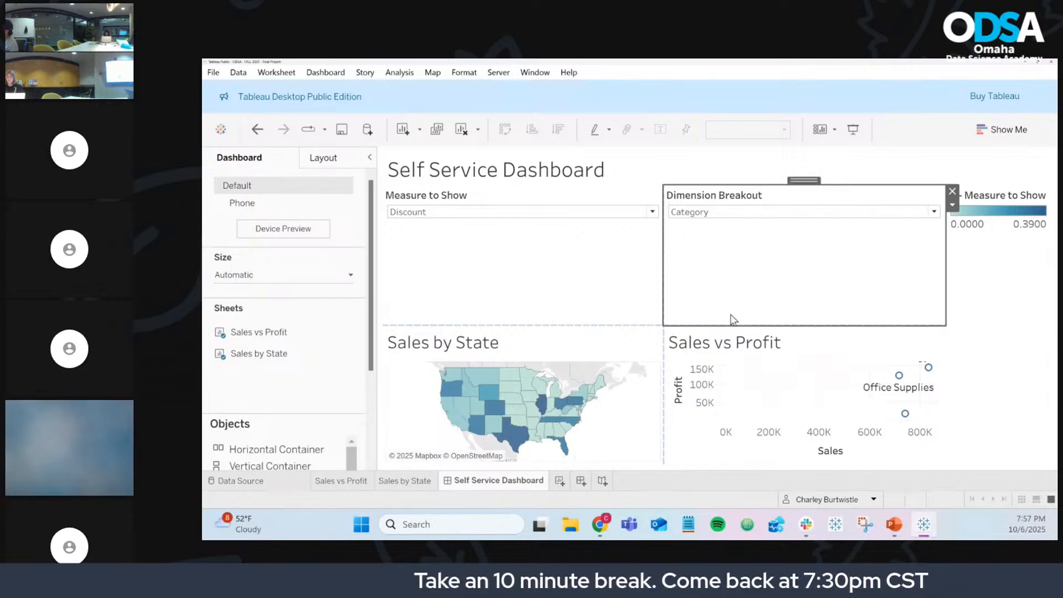
{"action": "key", "text": "ctrl+z"}
{"action": "key", "text": "ctrl+z"}
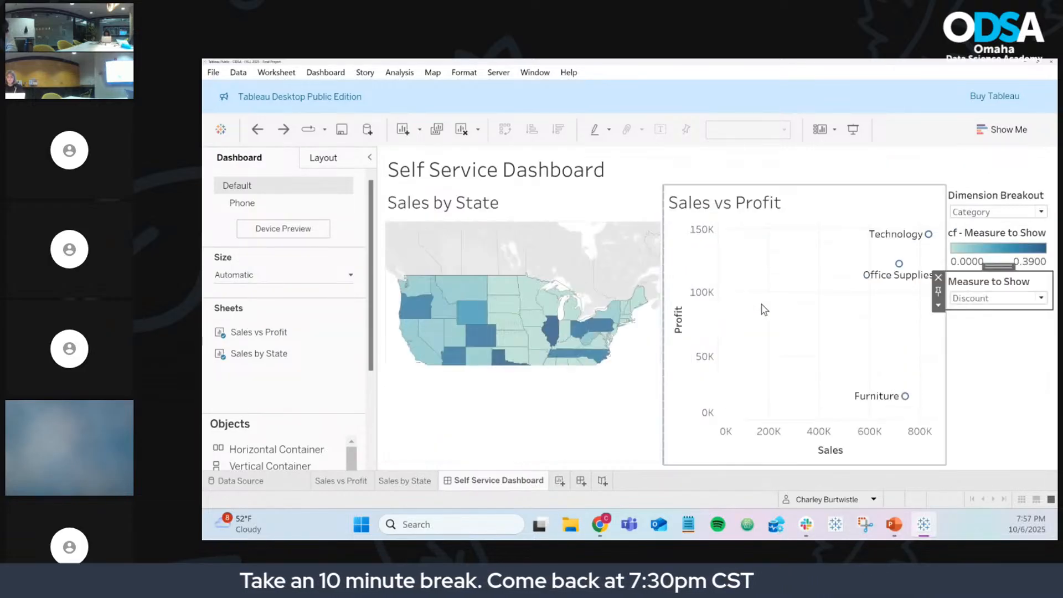
{"action": "key", "text": "alt+Tab"}
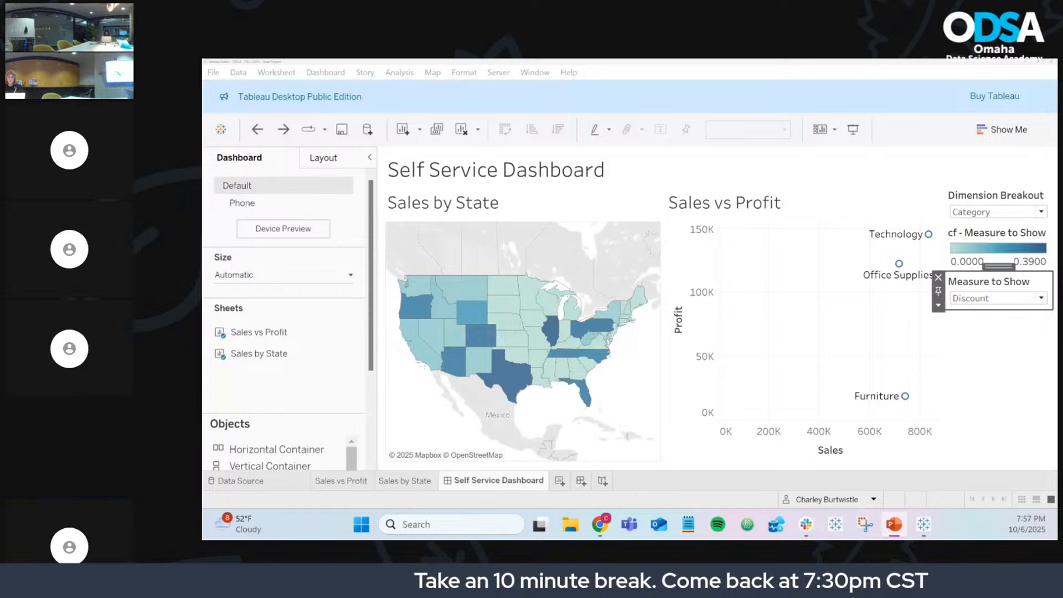
{"action": "left_click_drag", "start_coordinate": [83, 61], "coordinate": [740, 59]}
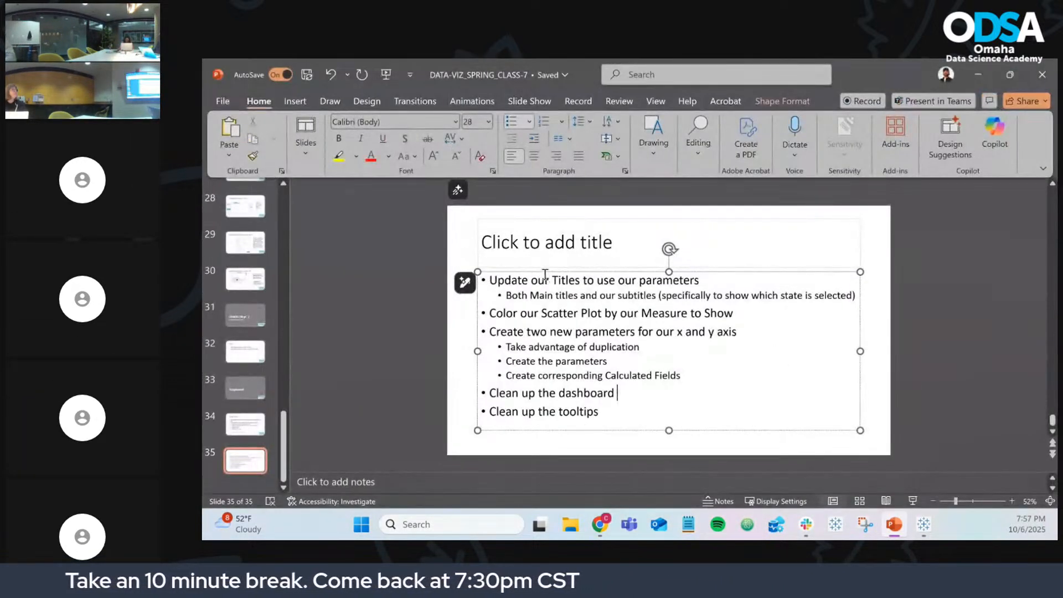
Step: Title slide 35 'Remaining Items' and minimize PowerPoint
{"action": "left_click_drag", "start_coordinate": [545, 282], "coordinate": [644, 425]}
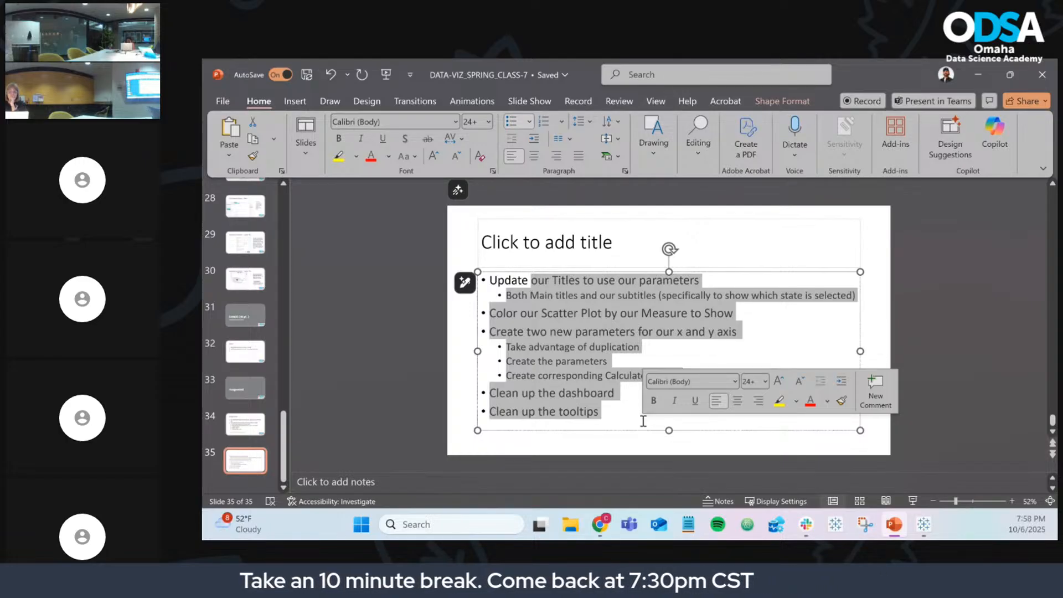
{"action": "left_click", "coordinate": [592, 248]}
{"action": "type", "text": "R"}
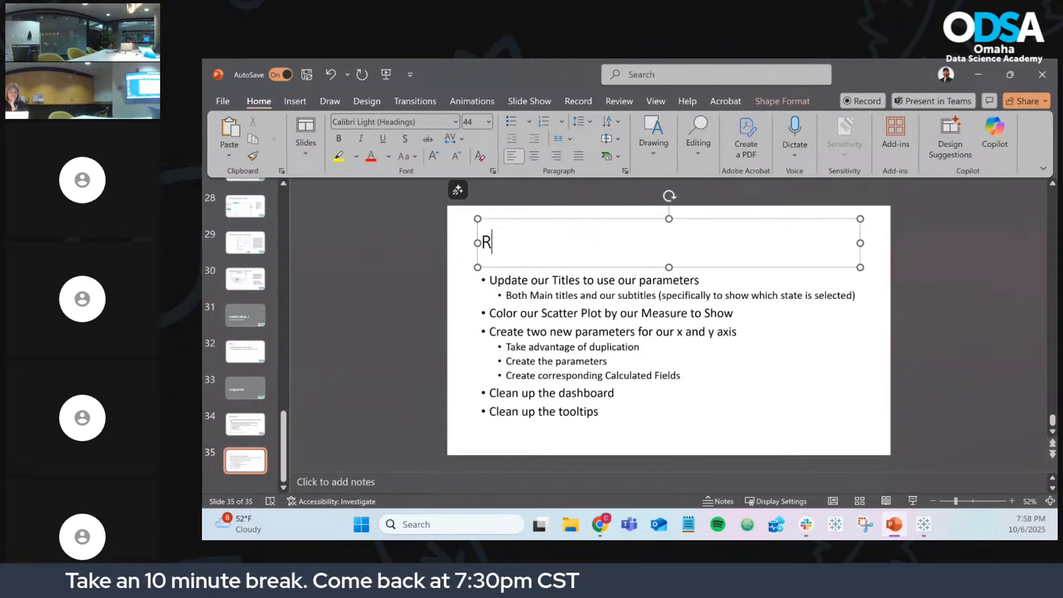
{"action": "type", "text": "emaining Items"}
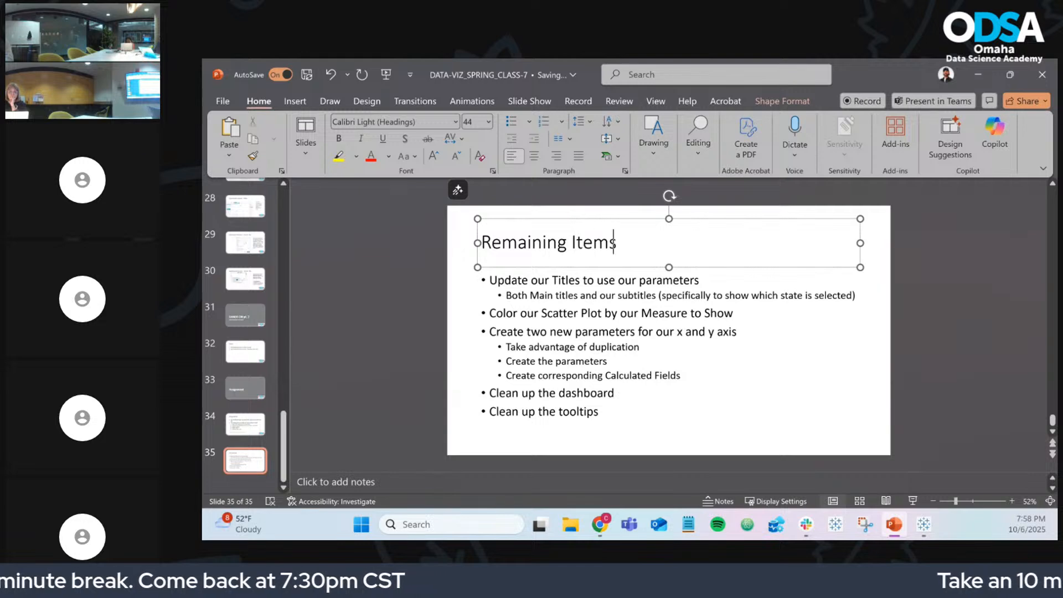
{"action": "left_click", "coordinate": [986, 73]}
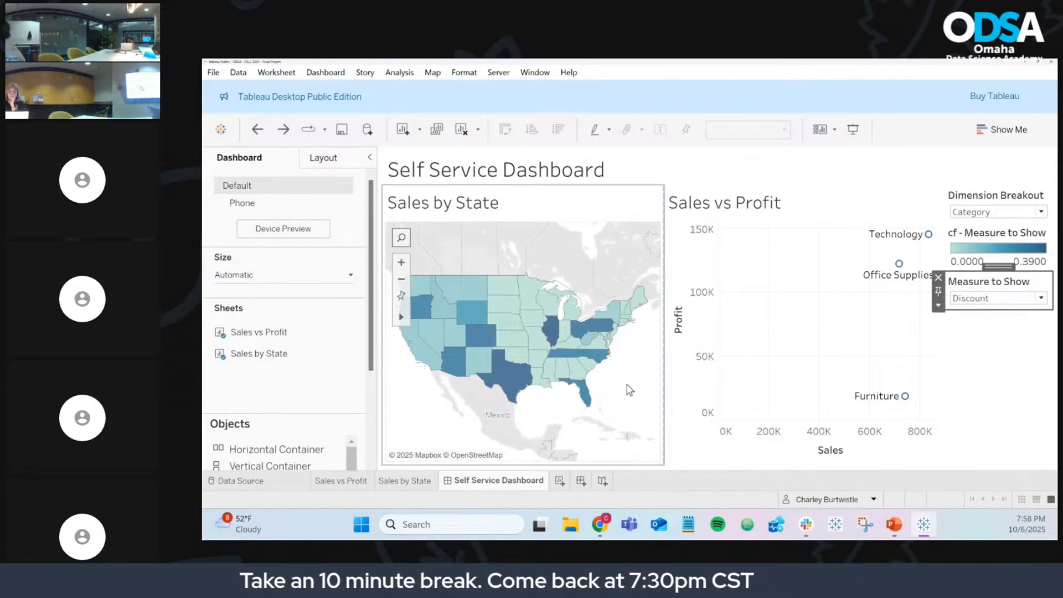
Step: Switch to the Sales by State worksheet and open its map settings menu
{"action": "left_click", "coordinate": [411, 482]}
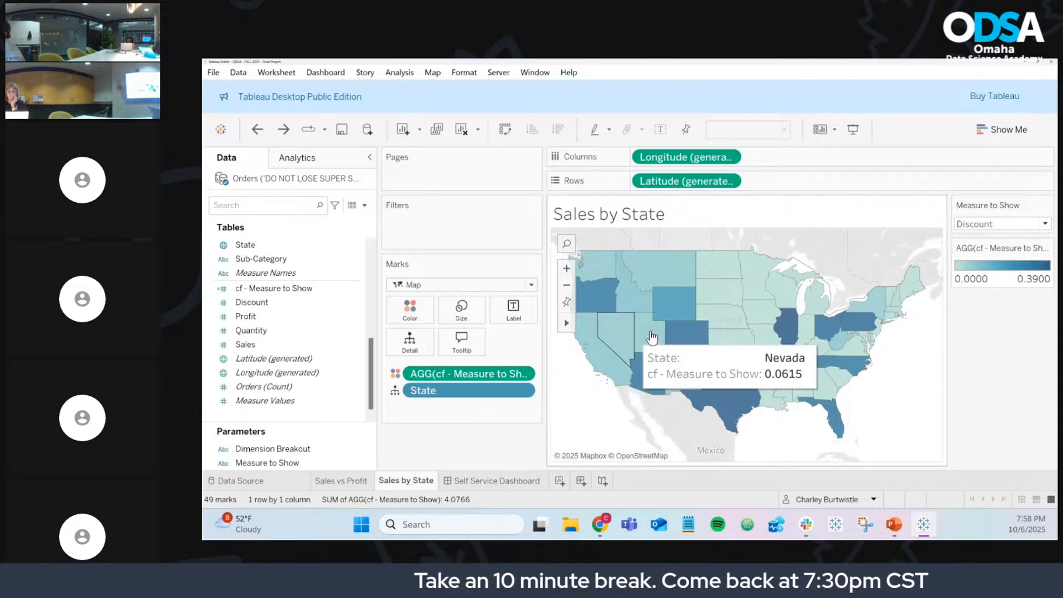
{"action": "left_click", "coordinate": [433, 73]}
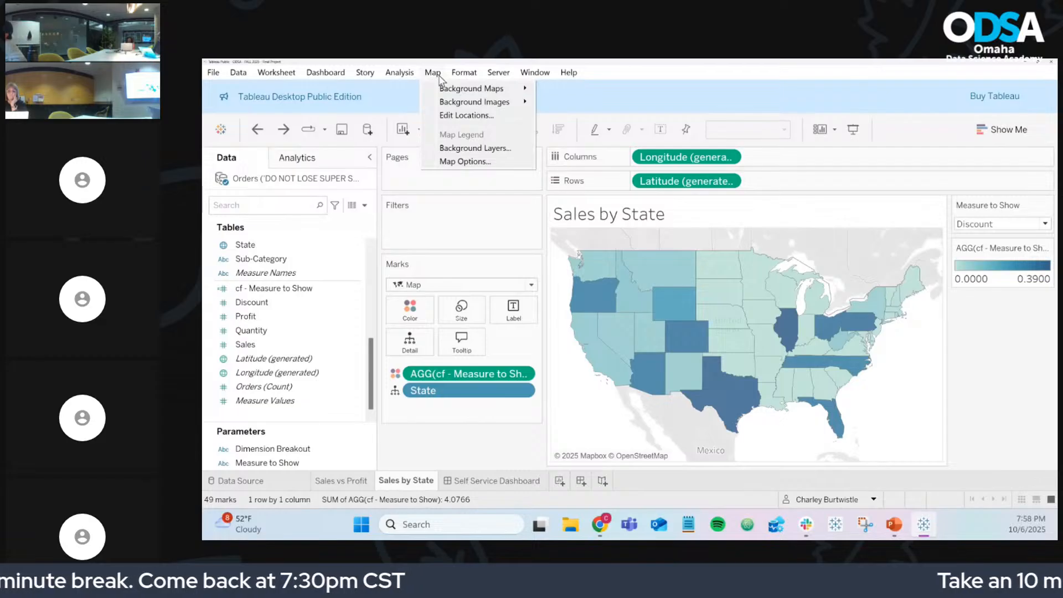
Step: Open the map's Background Layers and drag Washout to 100% to fade the basemap to white
{"action": "left_click", "coordinate": [467, 146]}
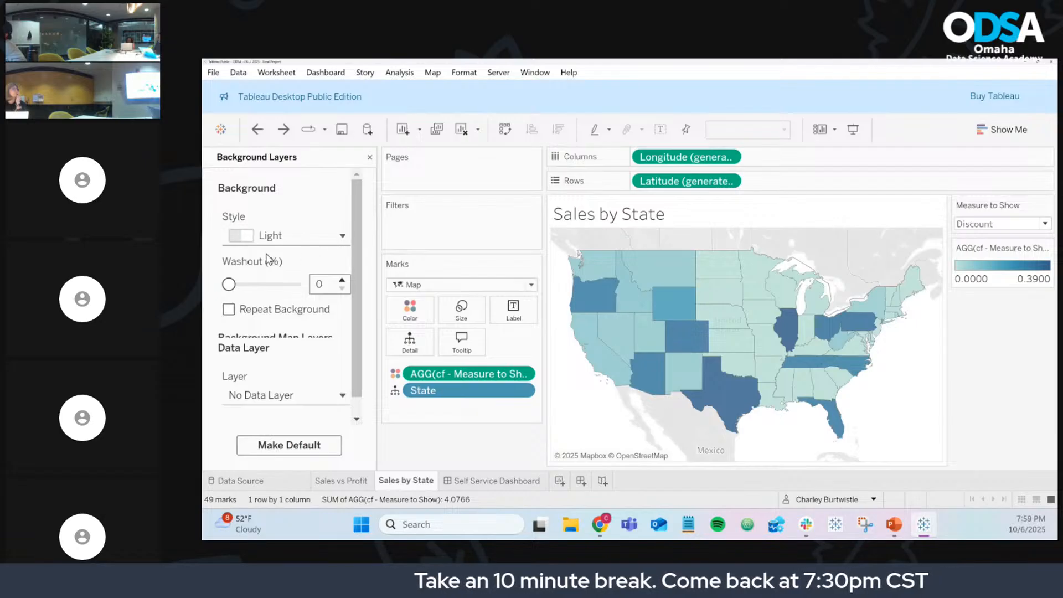
{"action": "left_click_drag", "start_coordinate": [230, 288], "coordinate": [301, 285]}
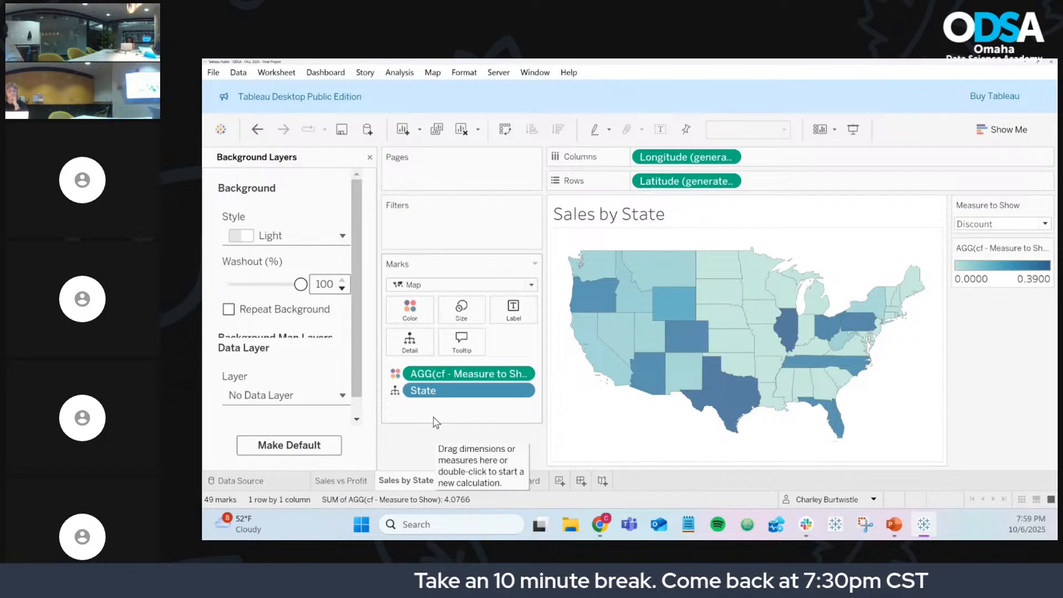
{"action": "scroll", "coordinate": [315, 304], "scroll_direction": "down", "scroll_amount": 1}
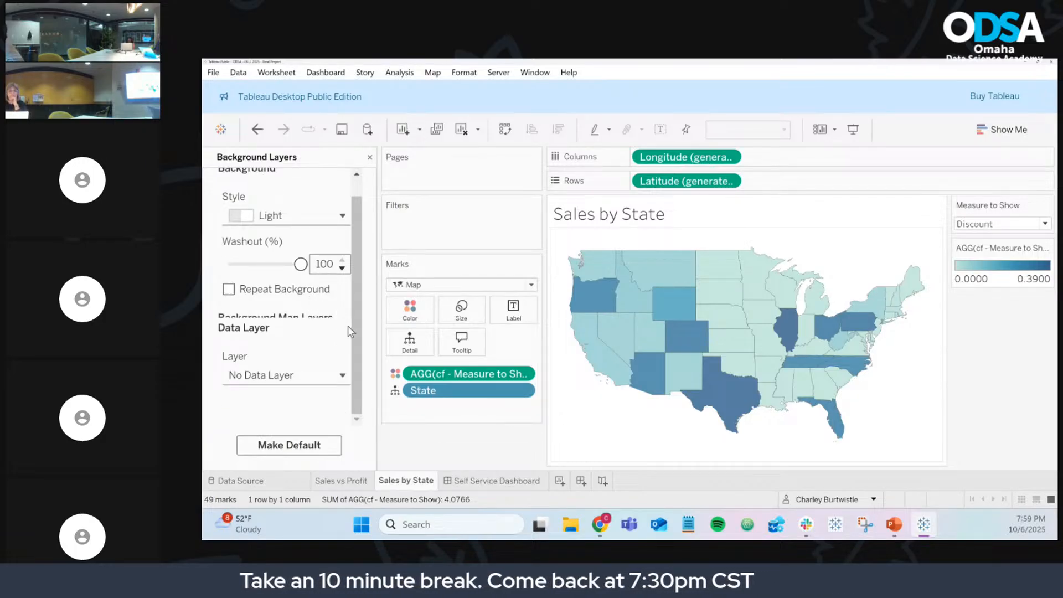
{"action": "scroll", "coordinate": [357, 358], "scroll_direction": "up", "scroll_amount": 1}
{"action": "scroll", "coordinate": [358, 348], "scroll_direction": "up", "scroll_amount": 1}
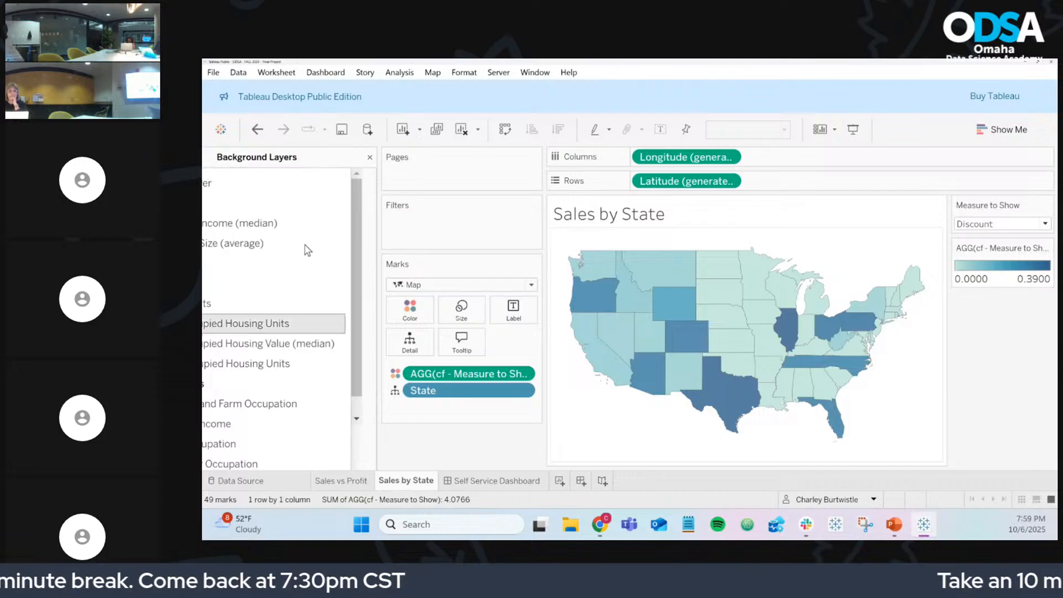
Step: Reopen Background Layers and show the available census data layers
{"action": "left_click", "coordinate": [370, 158]}
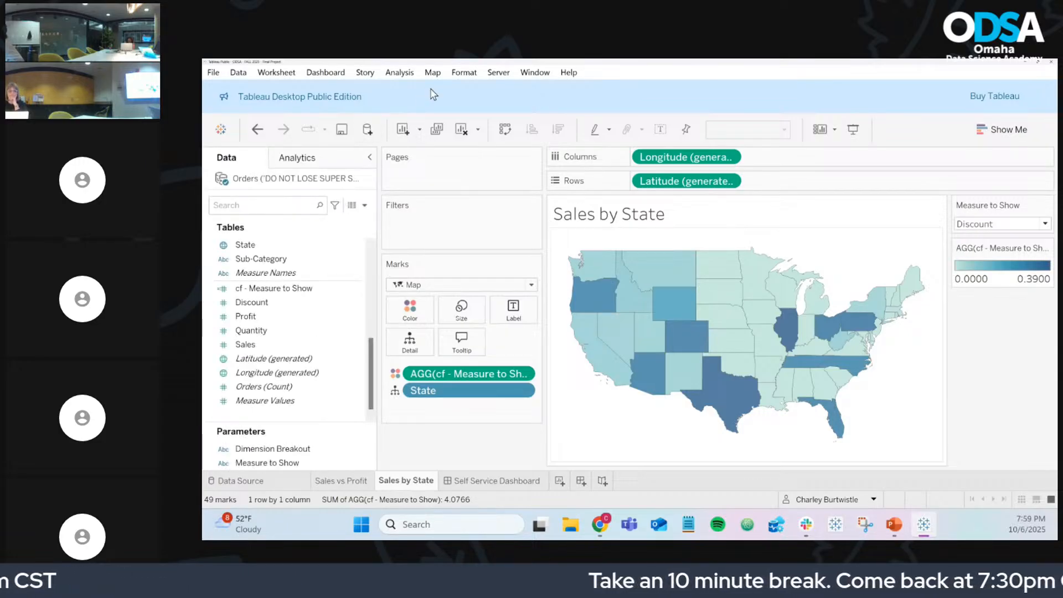
{"action": "left_click", "coordinate": [436, 76]}
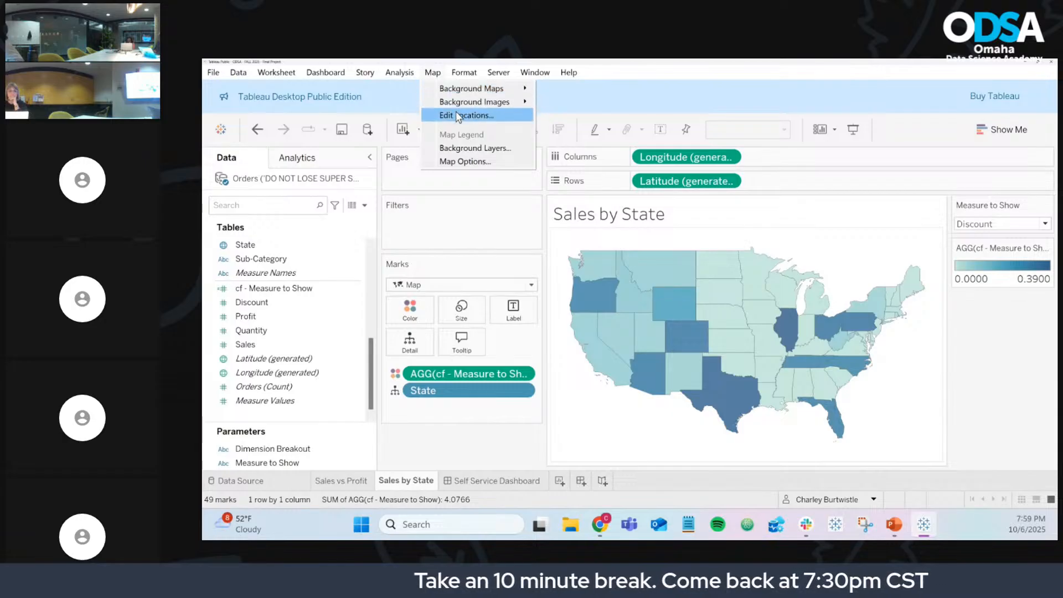
{"action": "left_click", "coordinate": [468, 145]}
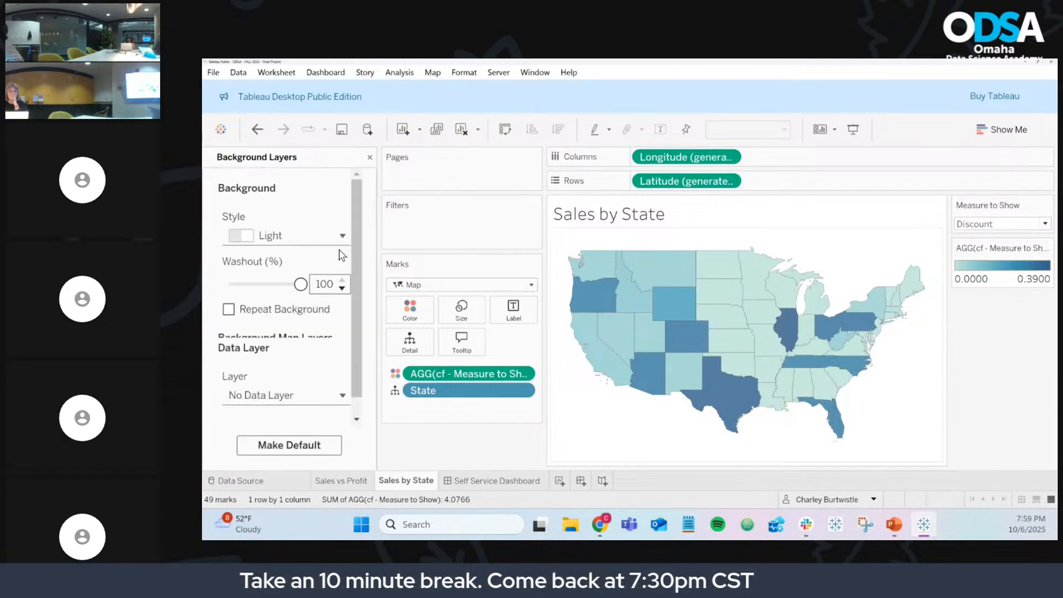
{"action": "left_click", "coordinate": [275, 397]}
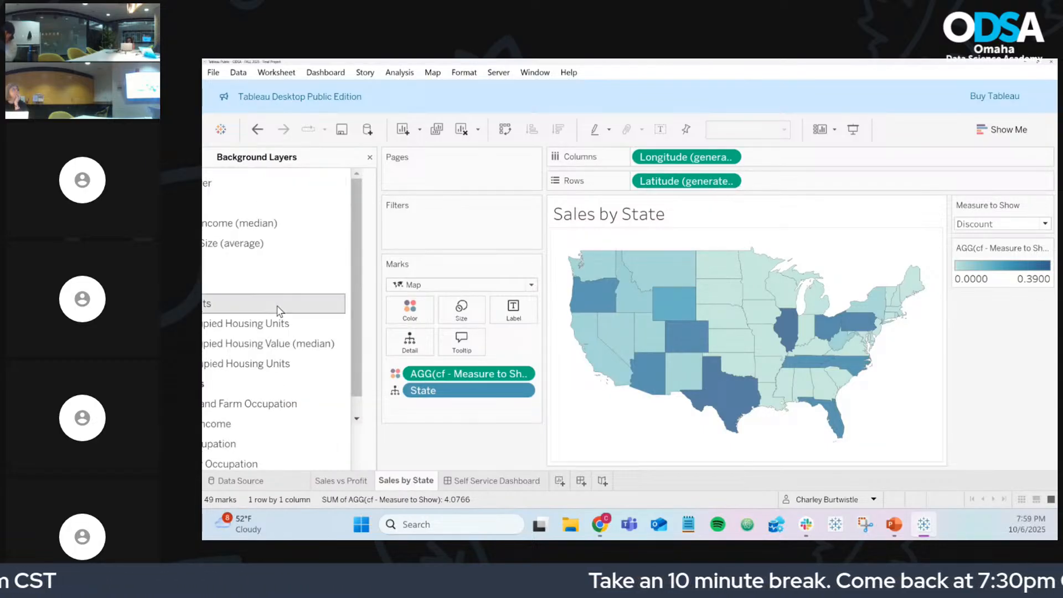
Step: Add the US Population Age (median) data layer to the Sales by State map
{"action": "left_click_drag", "start_coordinate": [565, 62], "coordinate": [639, 77]}
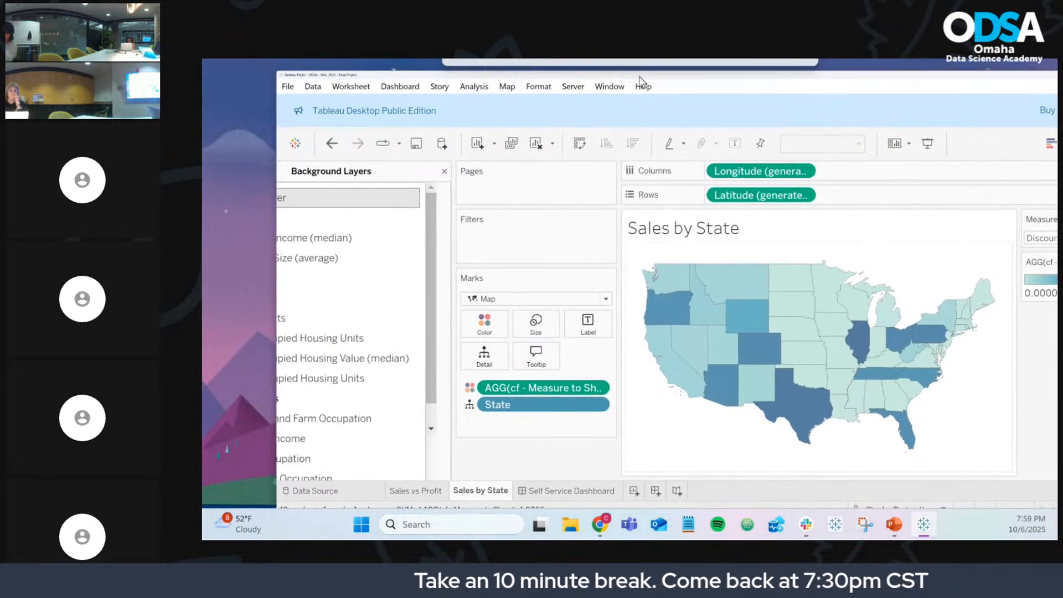
{"action": "left_click_drag", "start_coordinate": [277, 286], "coordinate": [244, 285]}
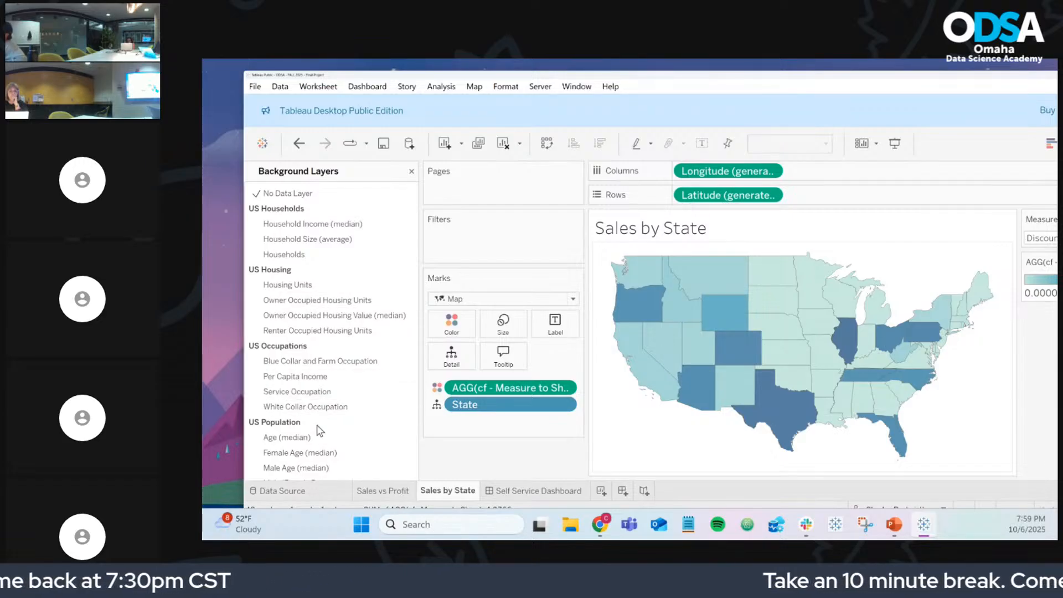
{"action": "left_click", "coordinate": [315, 439]}
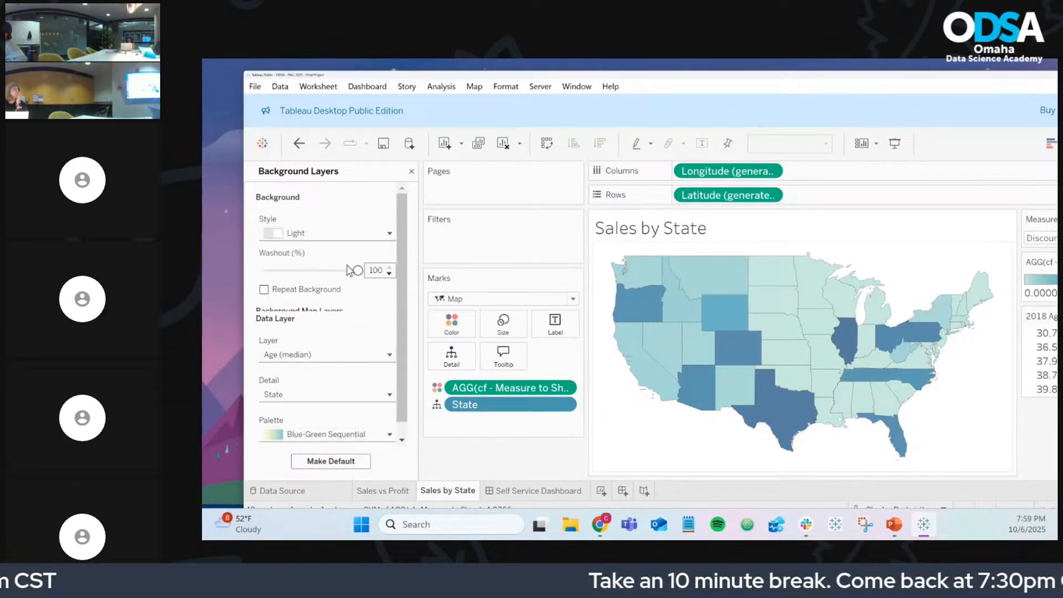
Step: Return Washout to 0 and remove the AGG(cf - Measure to Show) pill from the Marks card
{"action": "left_click_drag", "start_coordinate": [273, 271], "coordinate": [264, 271]}
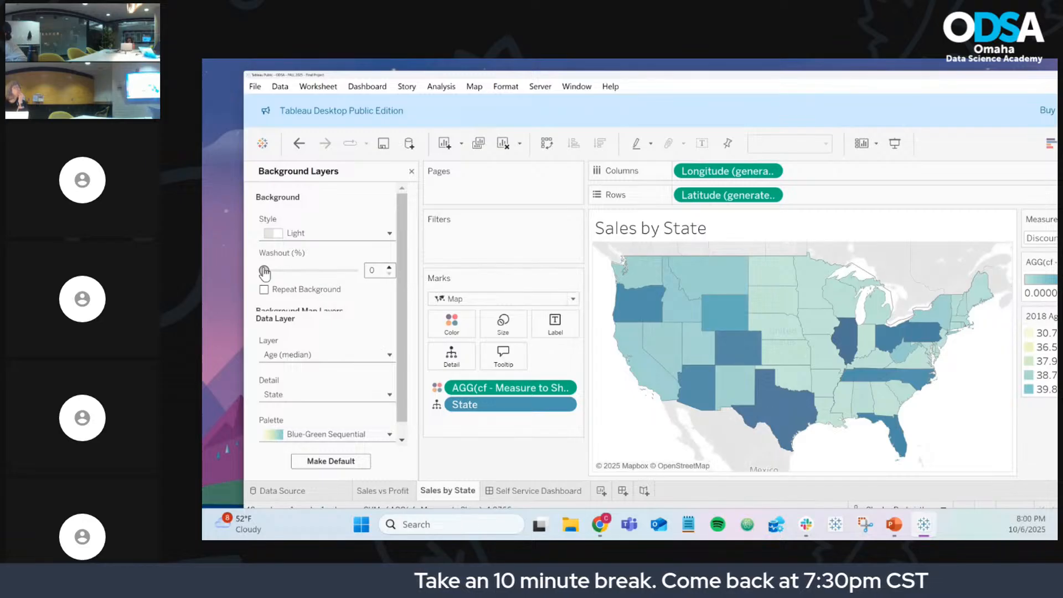
{"action": "left_click_drag", "start_coordinate": [477, 388], "coordinate": [488, 451]}
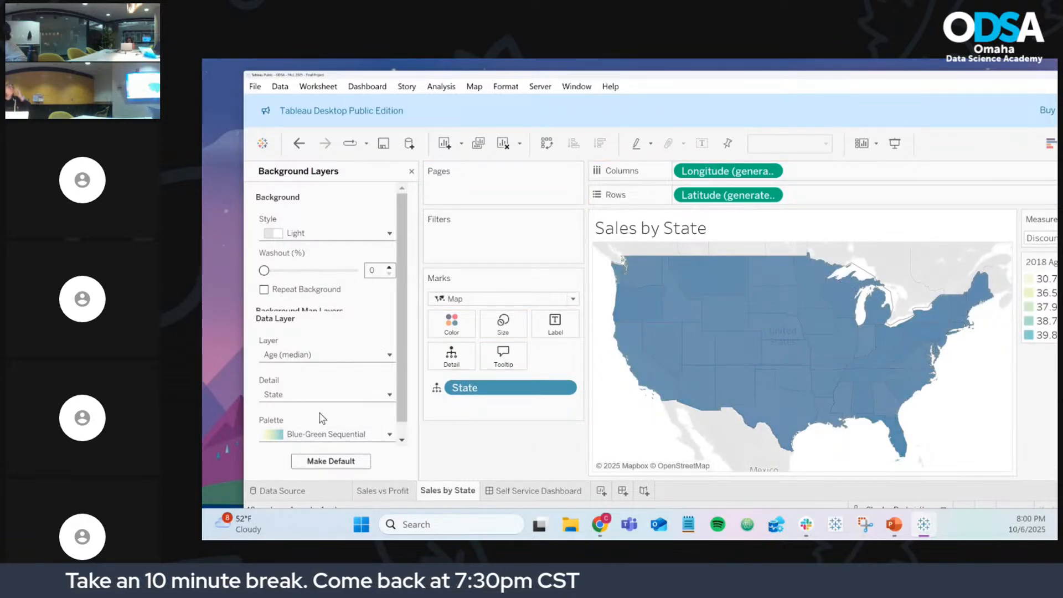
{"action": "scroll", "coordinate": [323, 409], "scroll_direction": "down", "scroll_amount": 1}
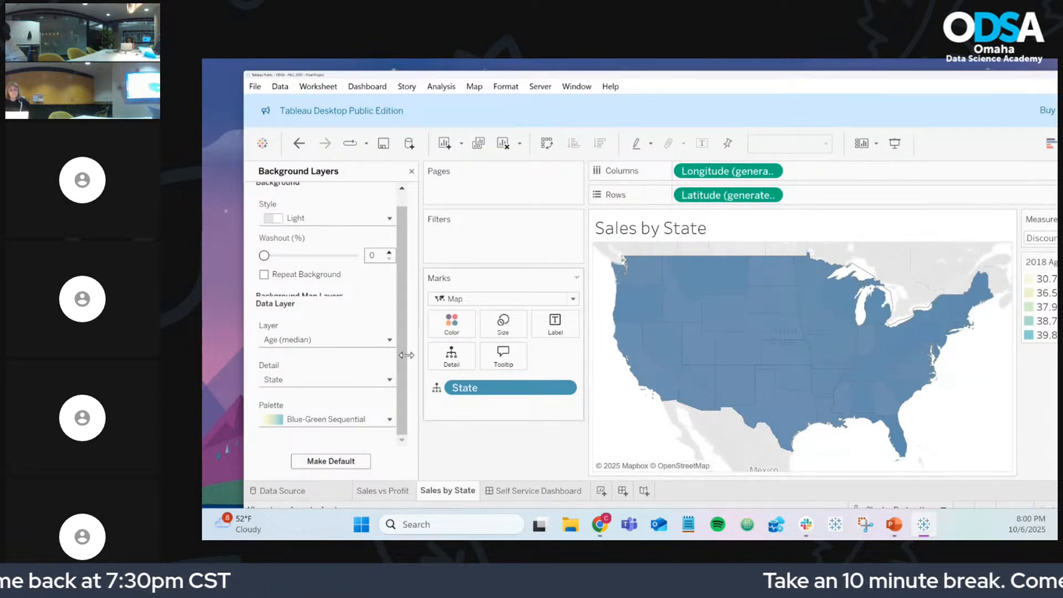
Step: Untick Repeat Background and move the Tableau window off screen
{"action": "left_click", "coordinate": [265, 275]}
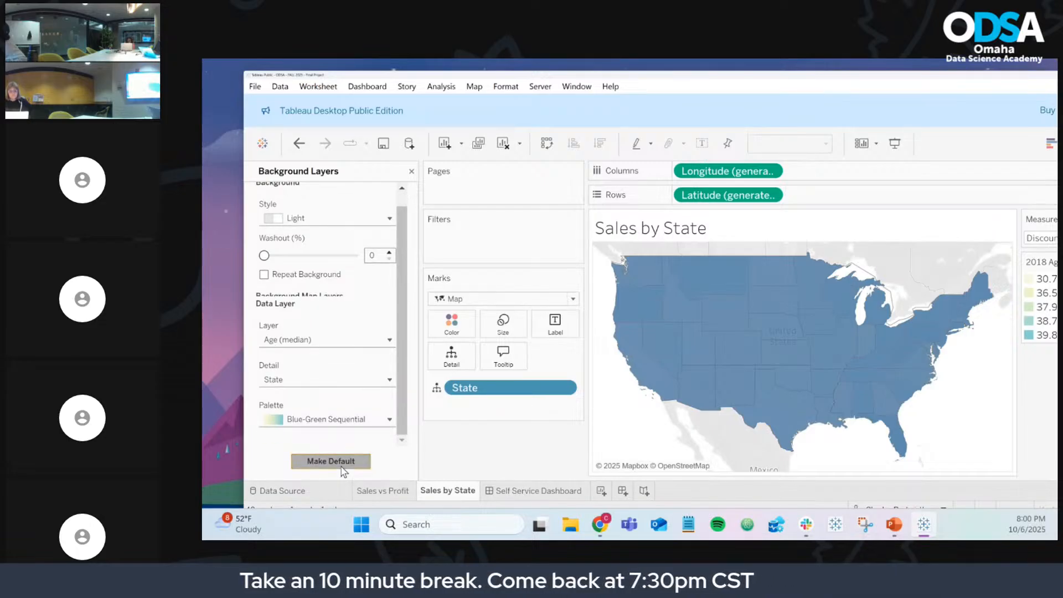
{"action": "scroll", "coordinate": [332, 379], "scroll_direction": "up", "scroll_amount": 1}
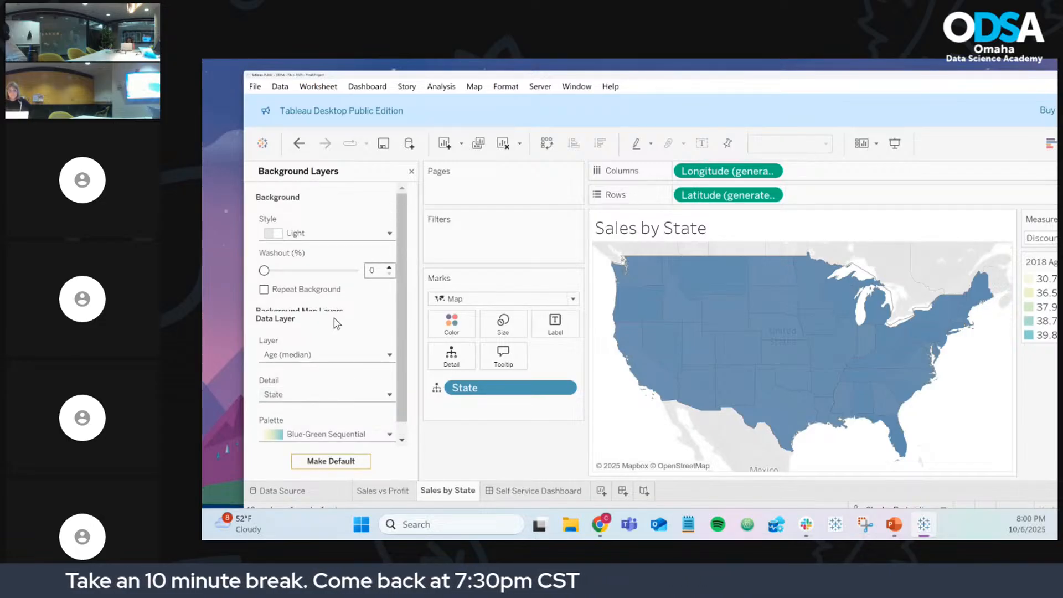
{"action": "left_click_drag", "start_coordinate": [487, 72], "coordinate": [202, 67]}
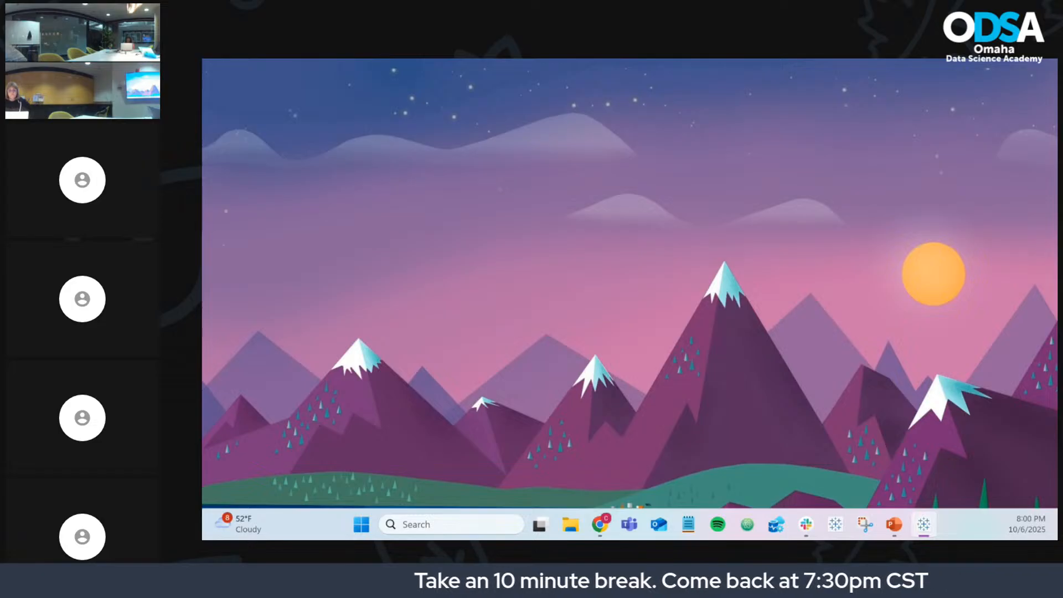
Step: Bring Tableau back and set the map's Data Layer to No Data Layer
{"action": "left_click_drag", "start_coordinate": [203, 127], "coordinate": [711, 66]}
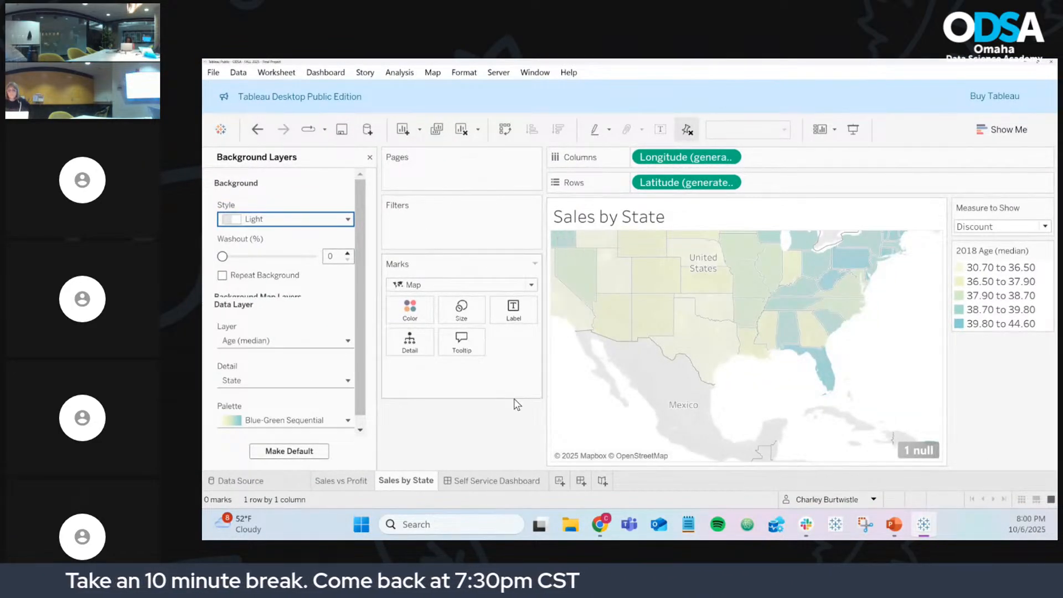
{"action": "left_click_drag", "start_coordinate": [618, 393], "coordinate": [682, 427]}
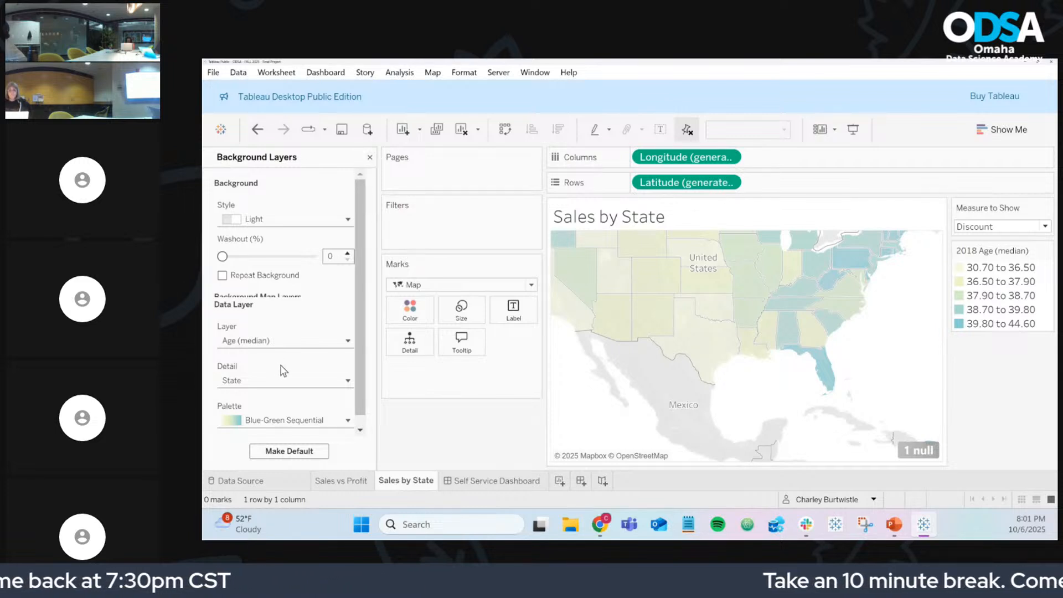
{"action": "left_click", "coordinate": [282, 340]}
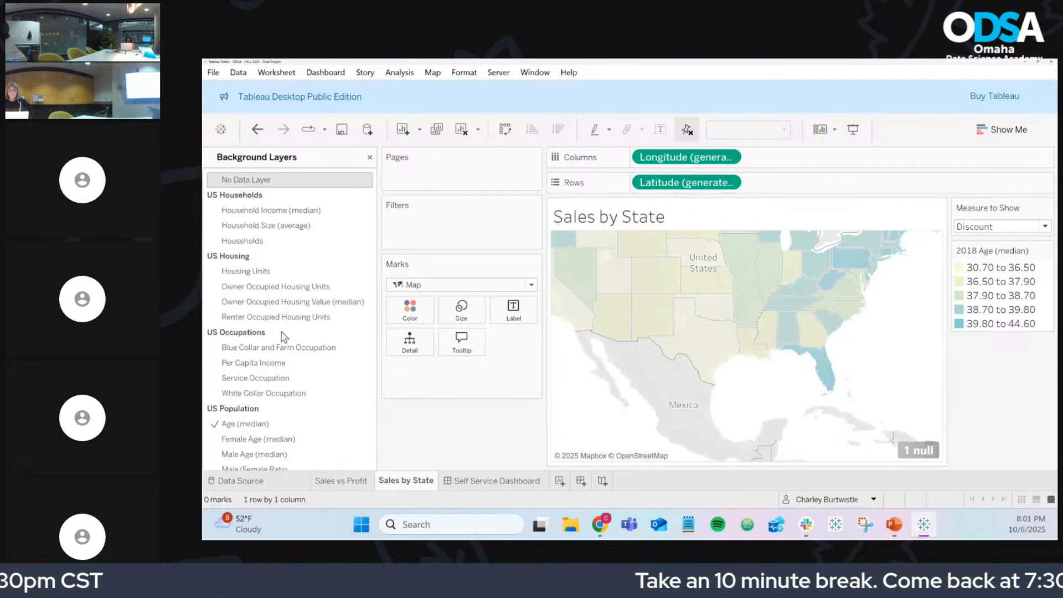
{"action": "left_click", "coordinate": [261, 183]}
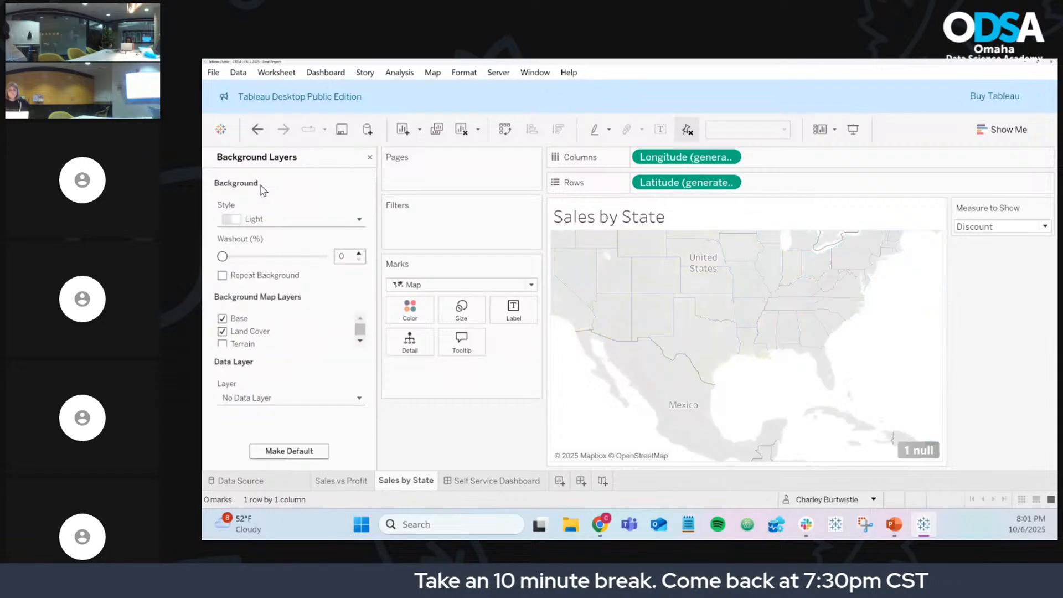
{"action": "left_click", "coordinate": [369, 159]}
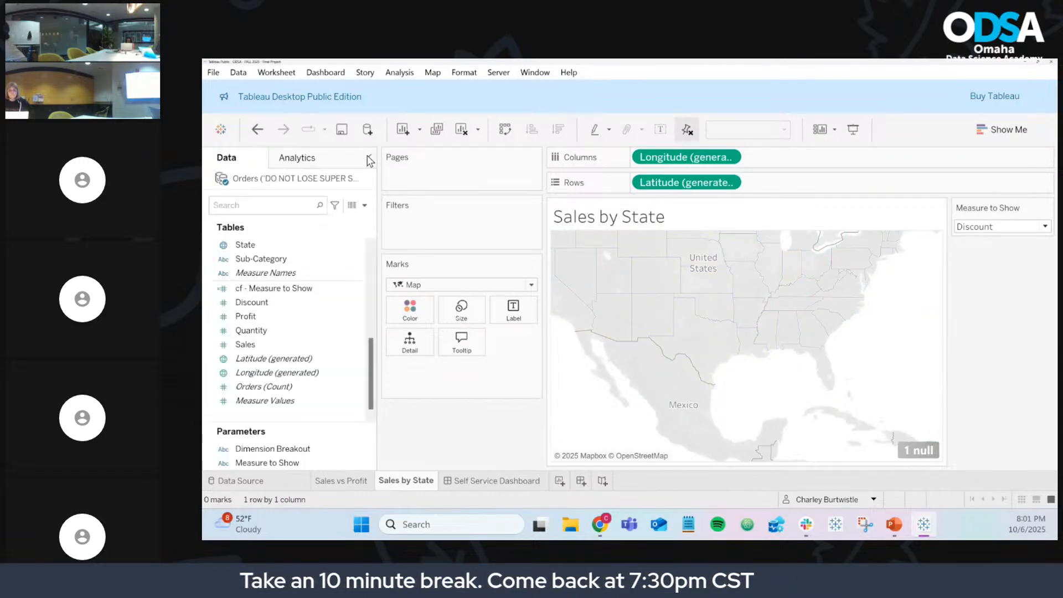
Step: Colour the states by cf - Measure to Show, keeping Map marks, and settle it with Undo/Redo
{"action": "left_click", "coordinate": [268, 289]}
{"action": "left_click_drag", "start_coordinate": [269, 289], "coordinate": [410, 311]}
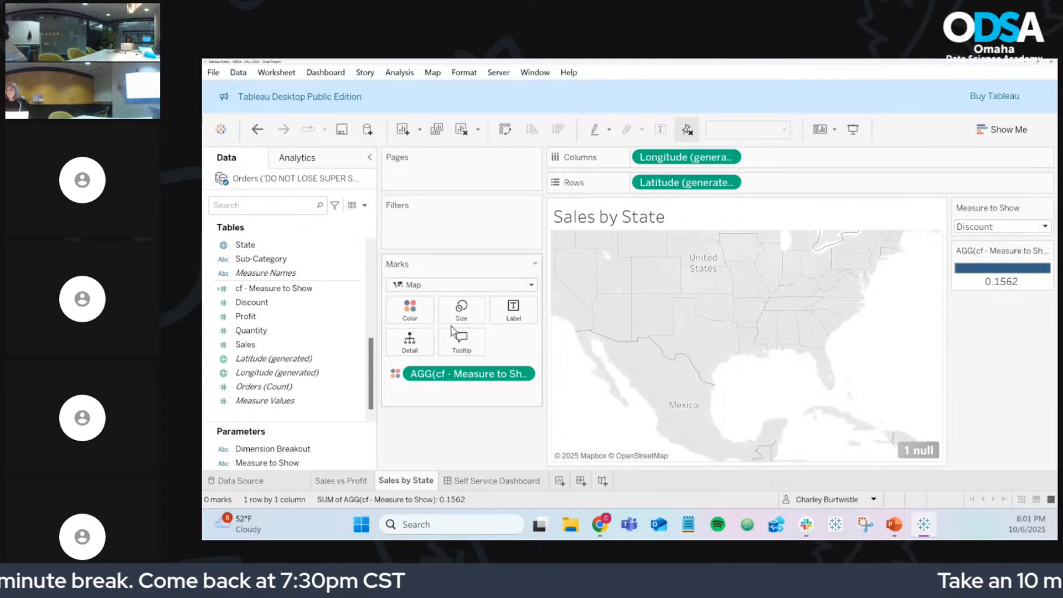
{"action": "left_click", "coordinate": [441, 287]}
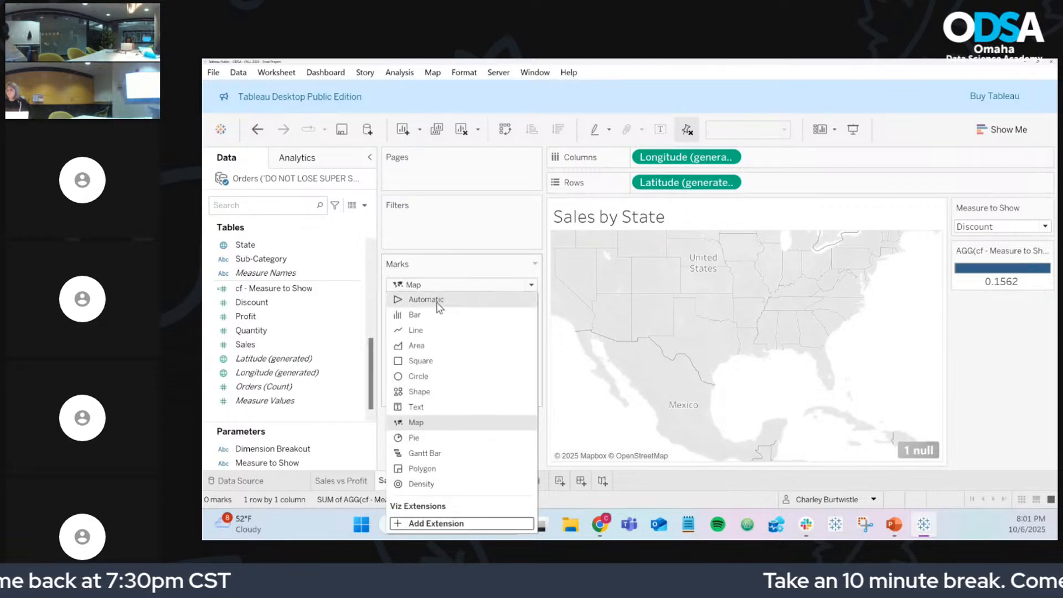
{"action": "left_click", "coordinate": [437, 423]}
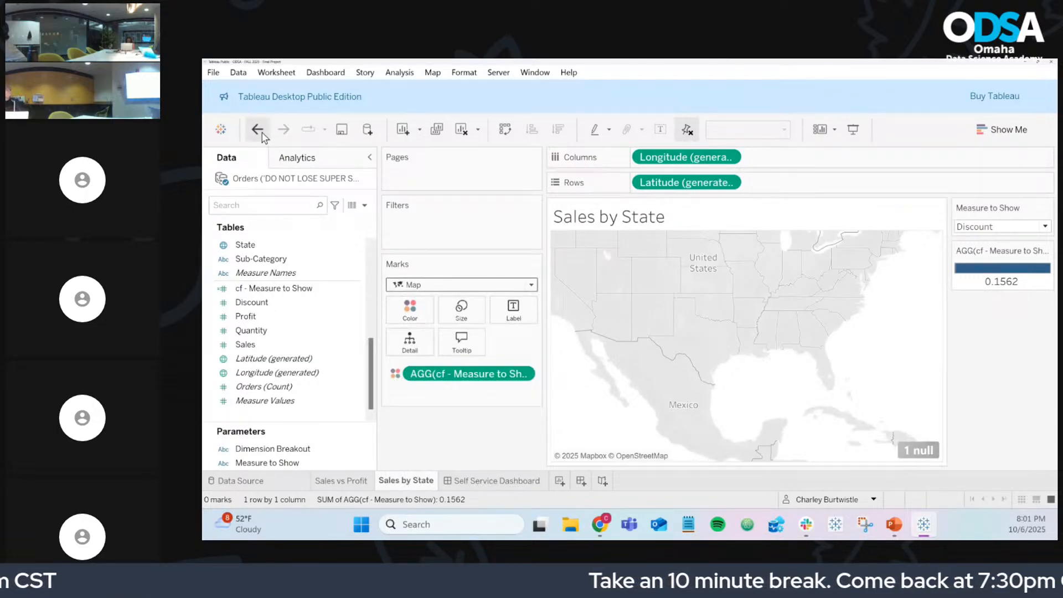
{"action": "left_click", "coordinate": [261, 134]}
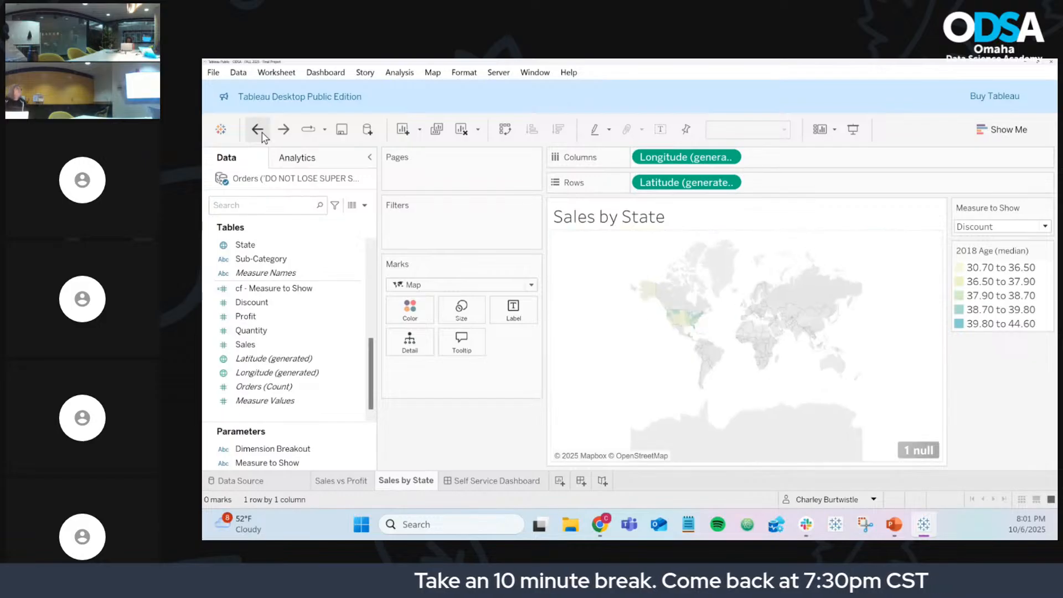
{"action": "left_click", "coordinate": [262, 134]}
{"action": "left_click", "coordinate": [258, 130]}
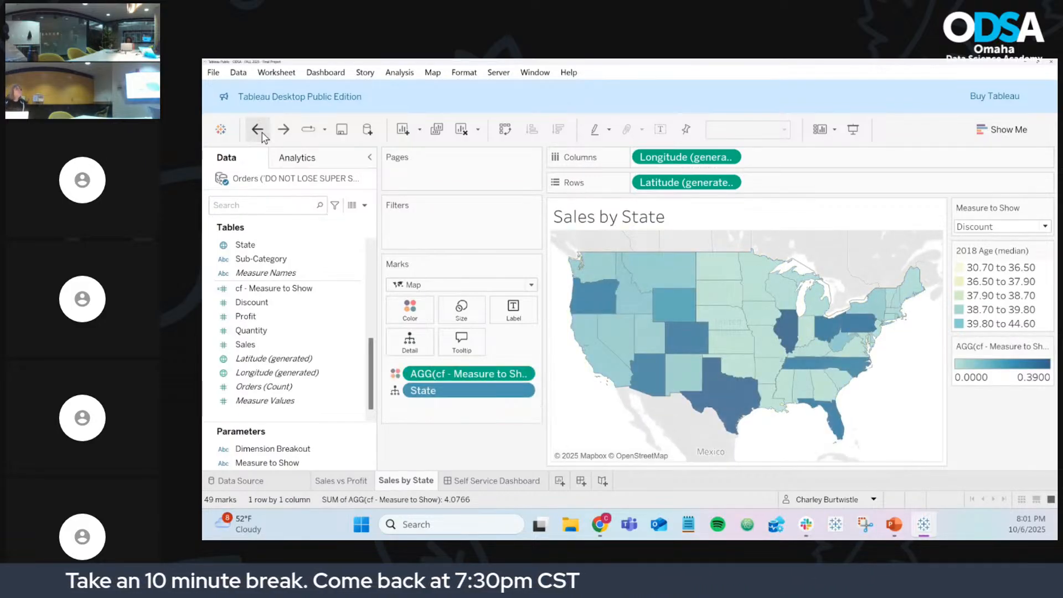
{"action": "left_click", "coordinate": [258, 130]}
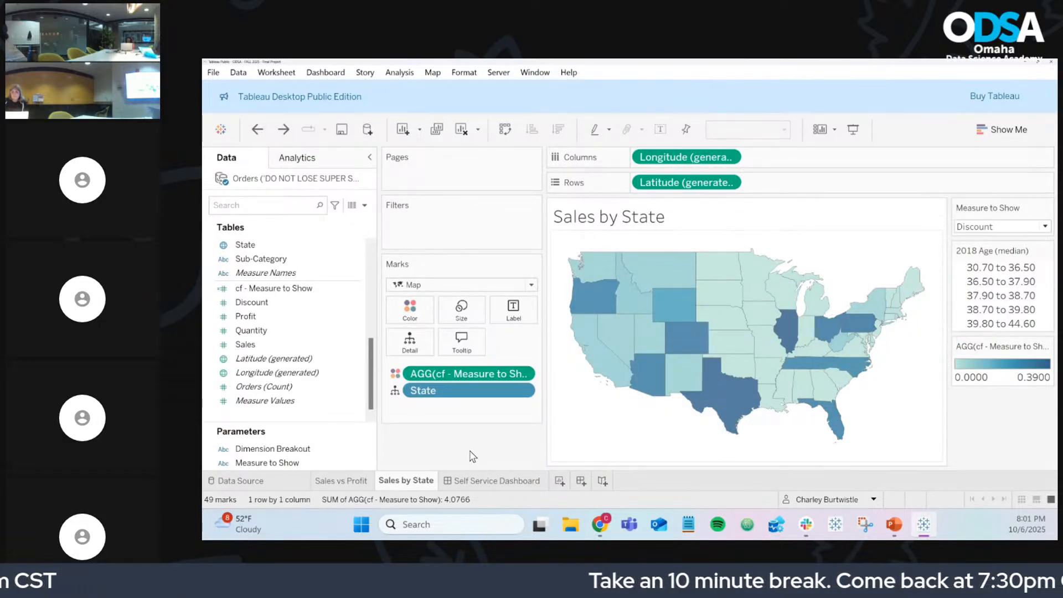
Step: Check the map's Background Layers settings, then switch to the Self Service Dashboard
{"action": "left_click", "coordinate": [433, 73]}
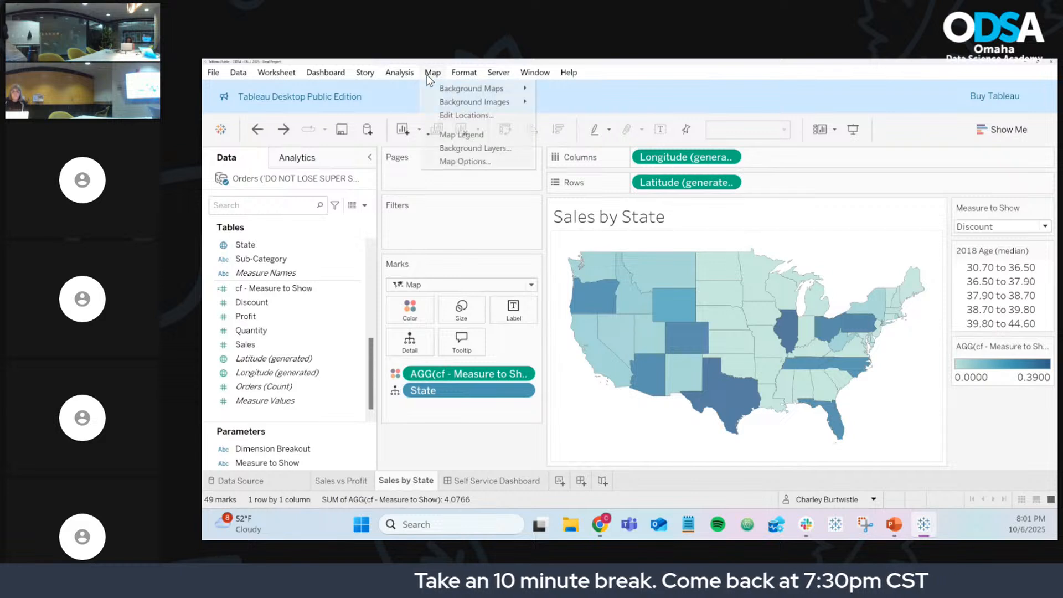
{"action": "left_click", "coordinate": [459, 147]}
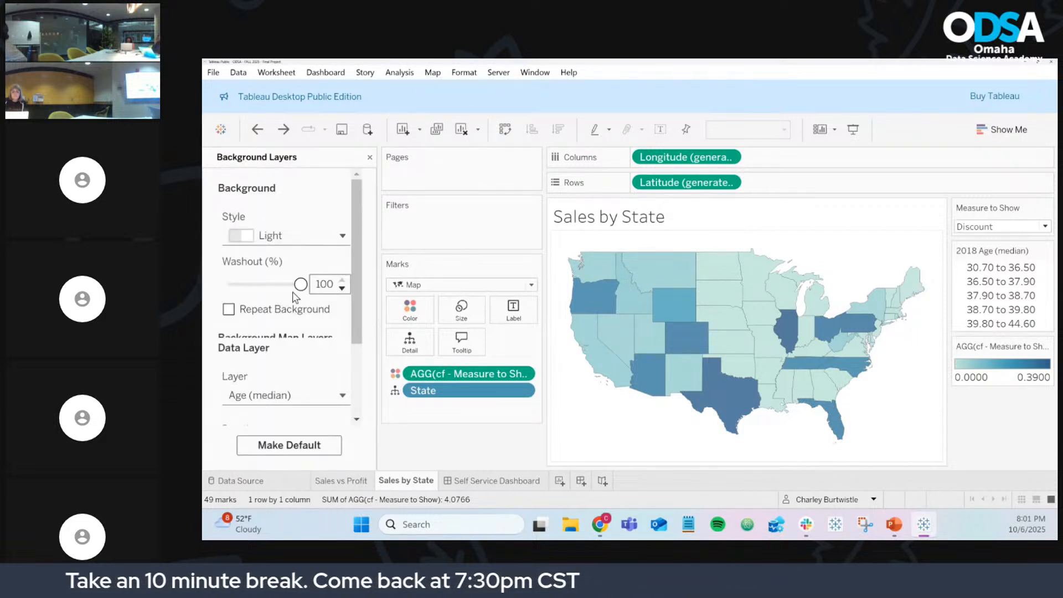
{"action": "left_click", "coordinate": [497, 482]}
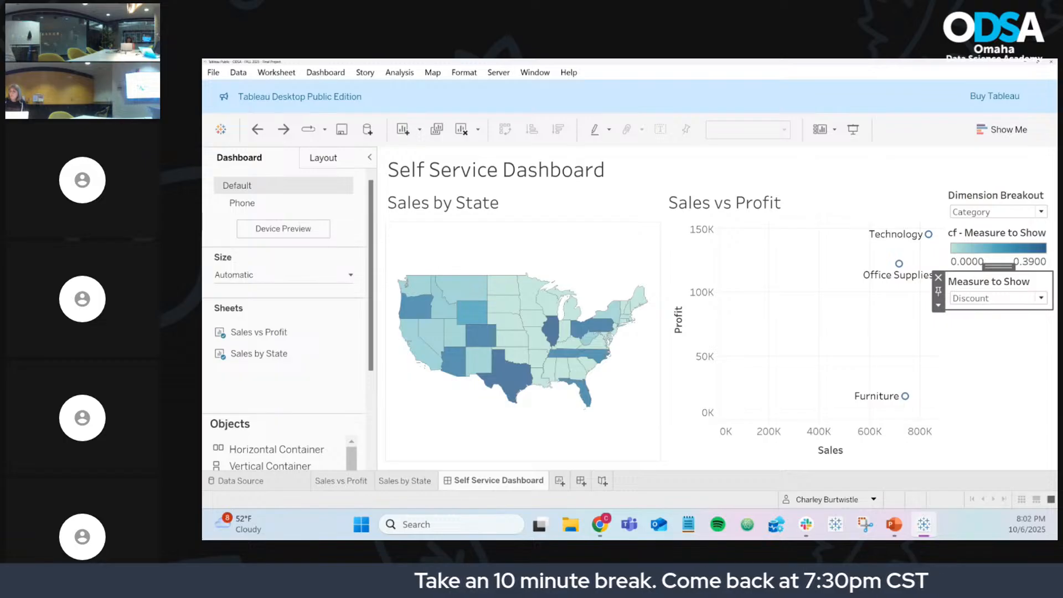
{"action": "key", "text": "alt+Tab"}
{"action": "left_click", "coordinate": [676, 301]}
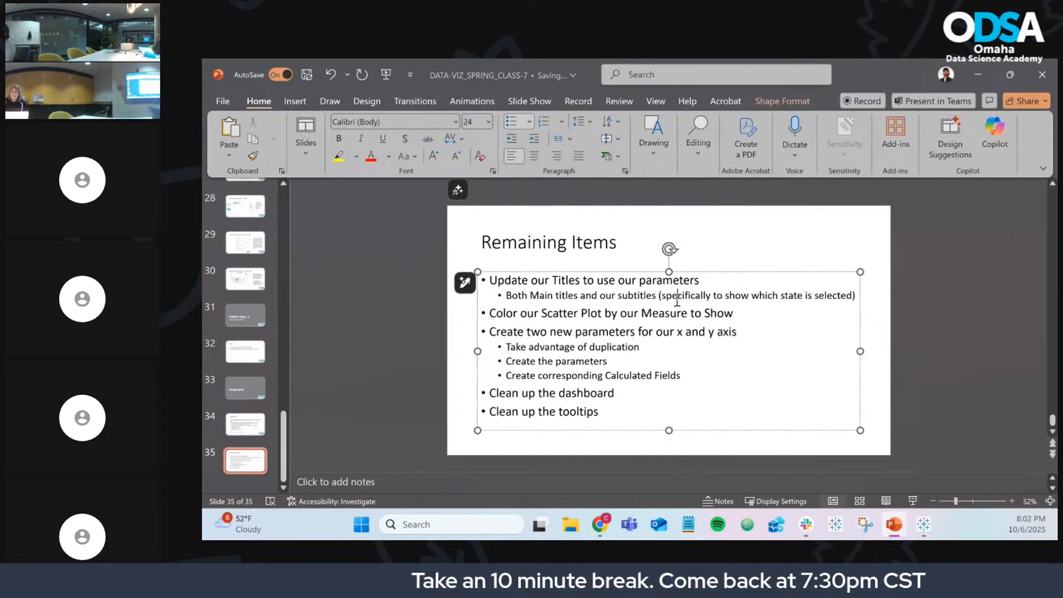
{"action": "left_click", "coordinate": [923, 526]}
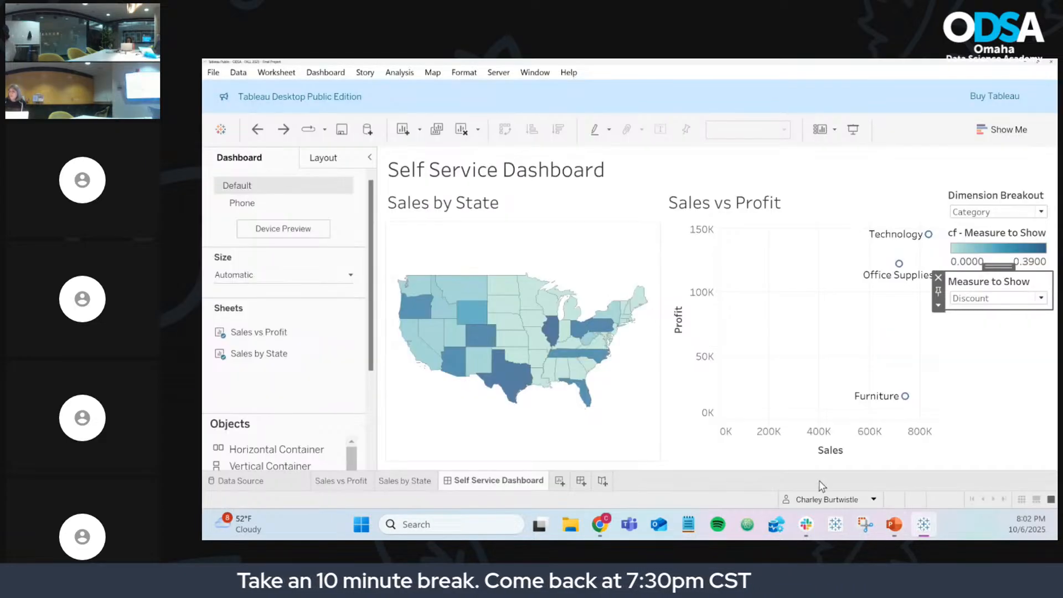
Step: Trial-edit the Sales by State title, replacing its text and inserting the State field
{"action": "double_click", "coordinate": [492, 207]}
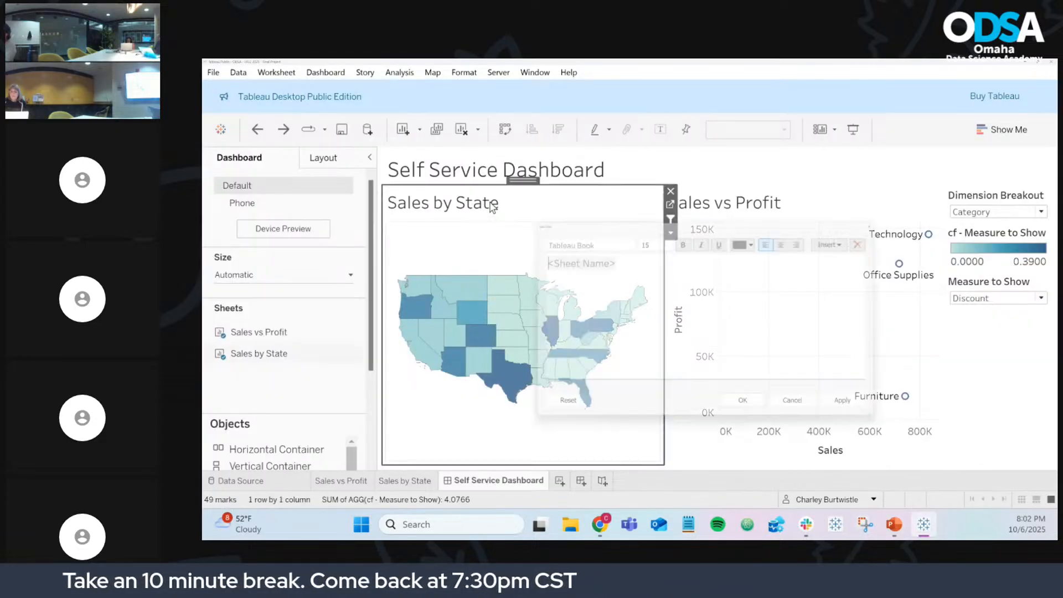
{"action": "left_click_drag", "start_coordinate": [665, 266], "coordinate": [487, 258]}
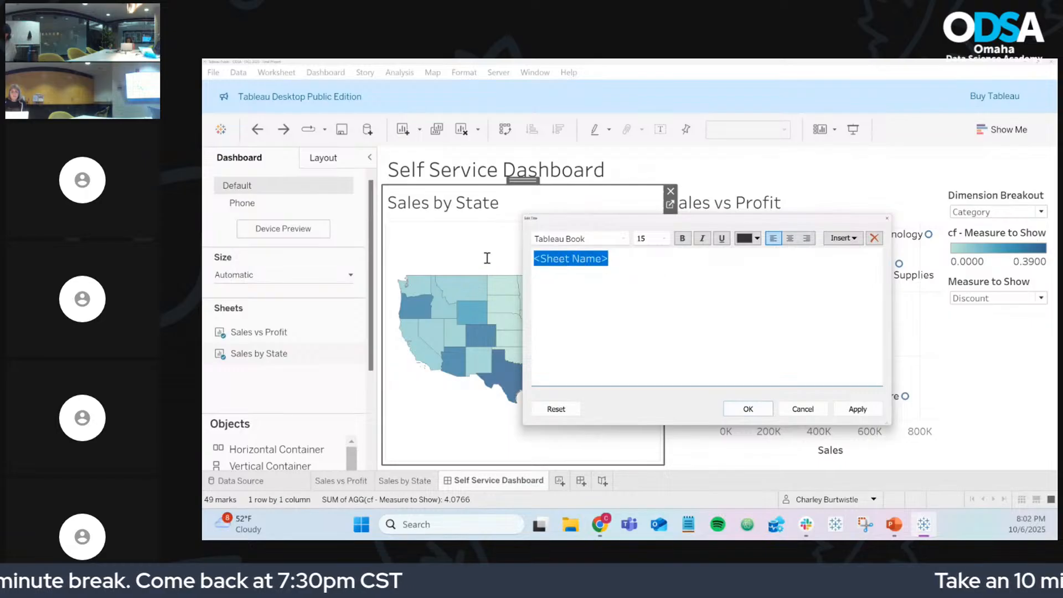
{"action": "type", "text": "fgser"}
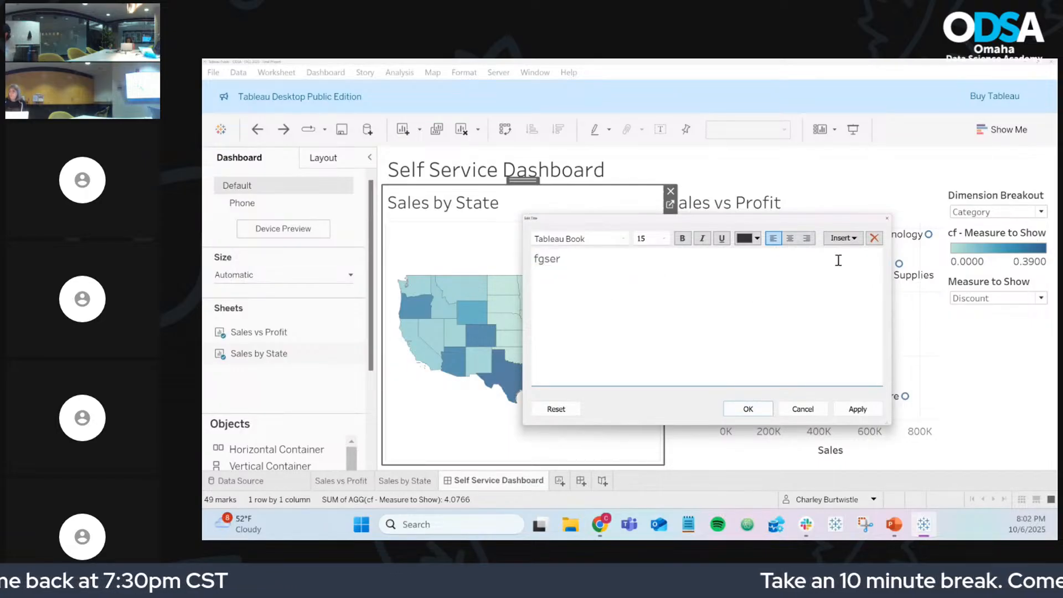
{"action": "left_click", "coordinate": [845, 243]}
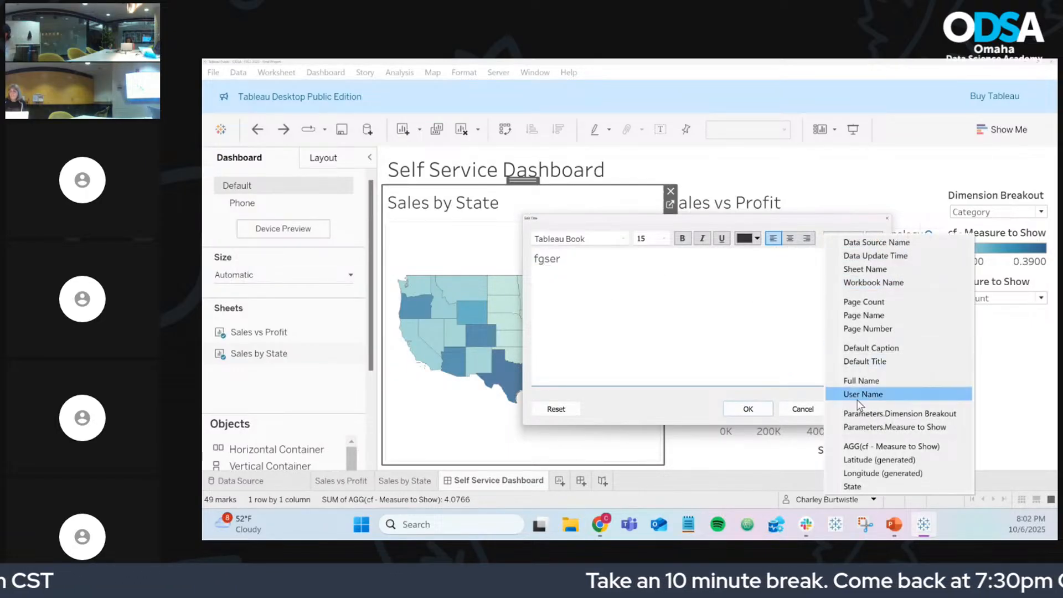
{"action": "left_click", "coordinate": [880, 486]}
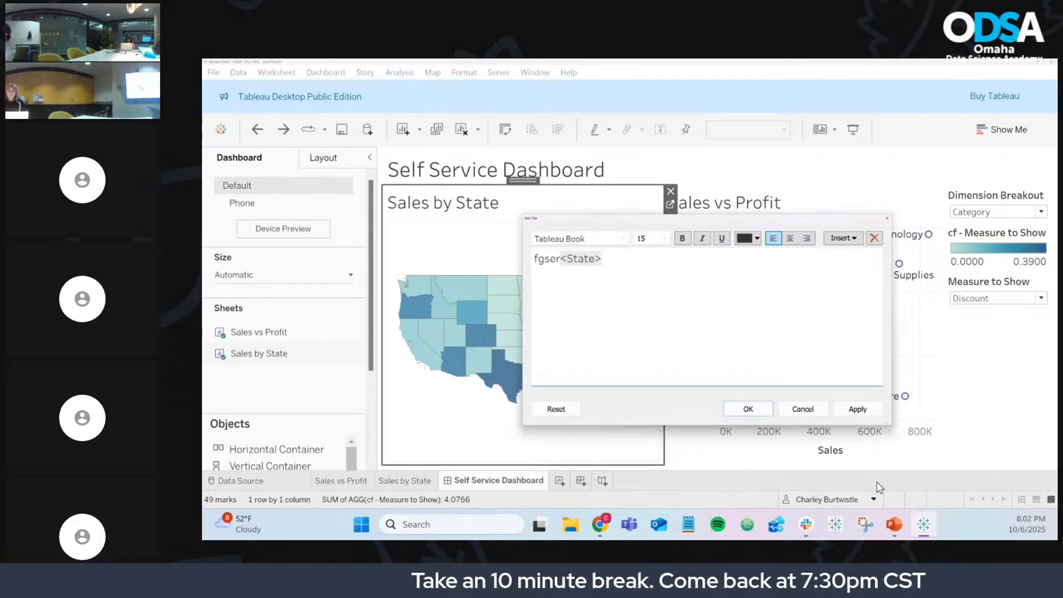
Step: Cancel the title edit and select the scatter-plot colouring bullet on the PowerPoint slide
{"action": "left_click", "coordinate": [815, 410]}
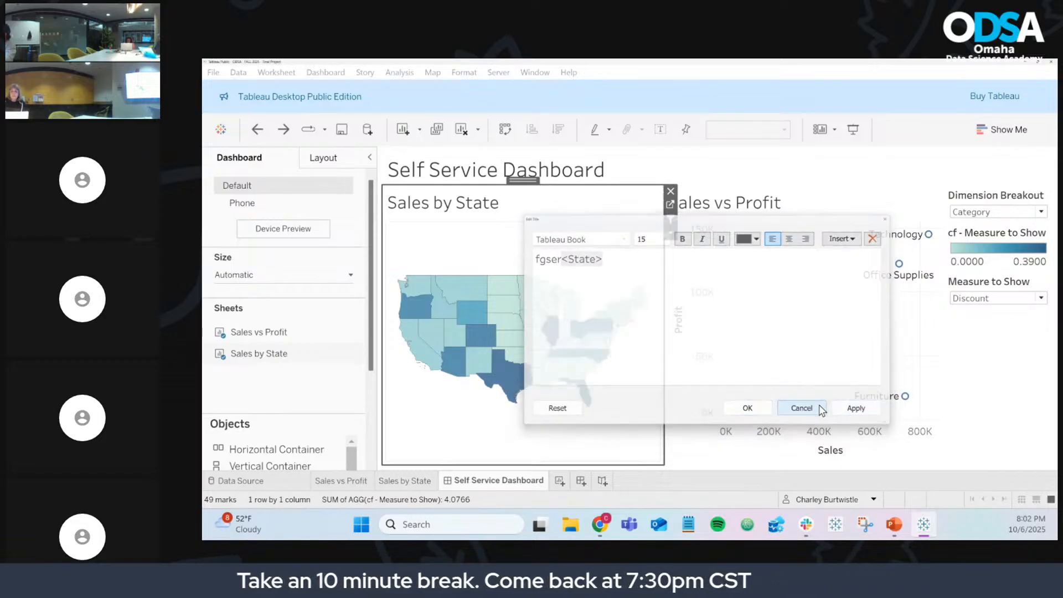
{"action": "left_click", "coordinate": [895, 525]}
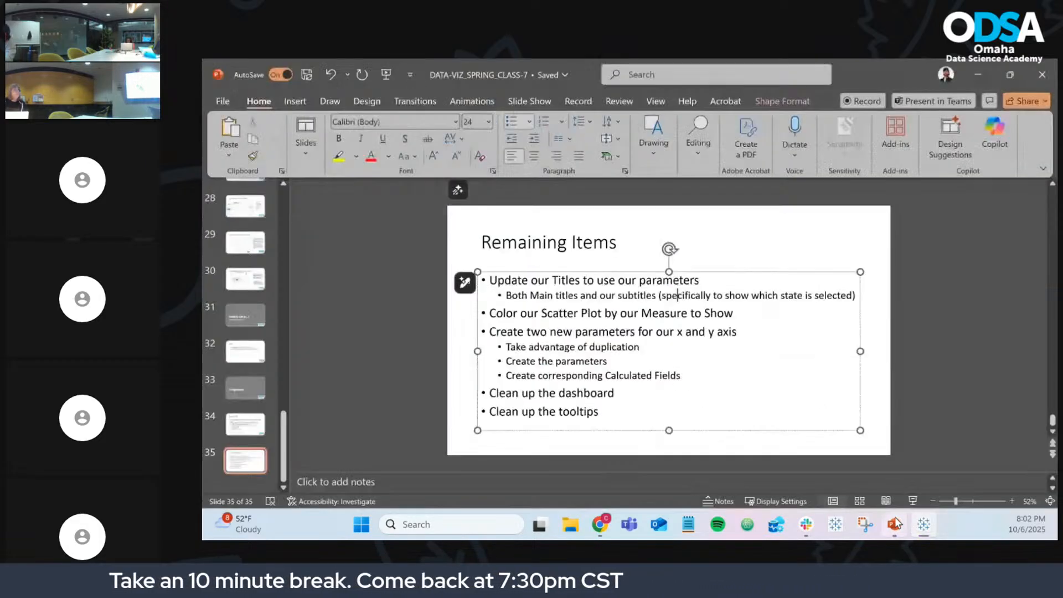
{"action": "triple_click", "coordinate": [629, 314]}
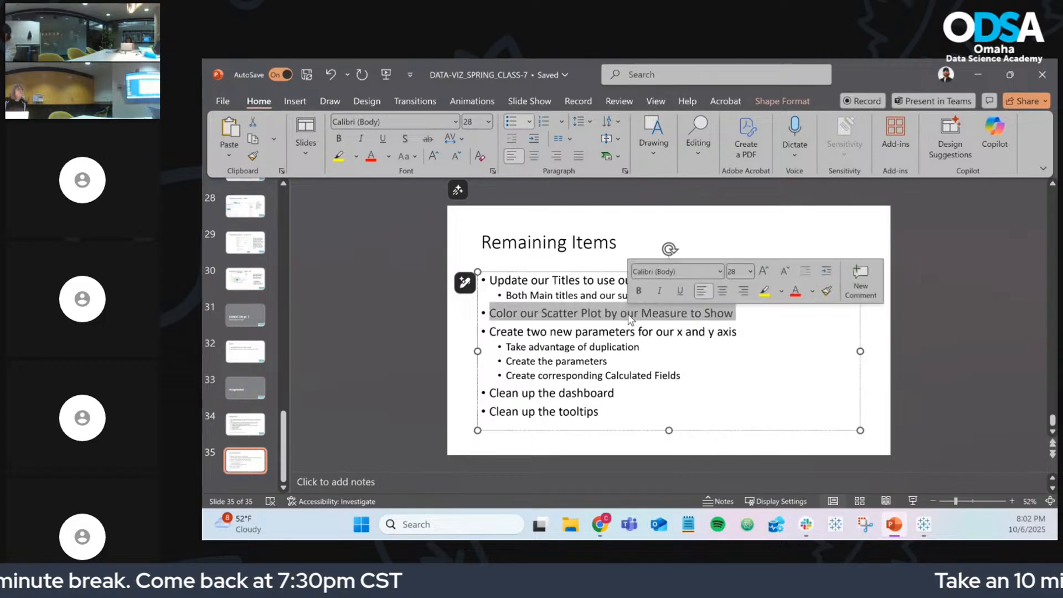
Step: Return to Tableau and settle on the Sales vs Profit worksheet after briefly viewing Sales by State
{"action": "left_click", "coordinate": [924, 524]}
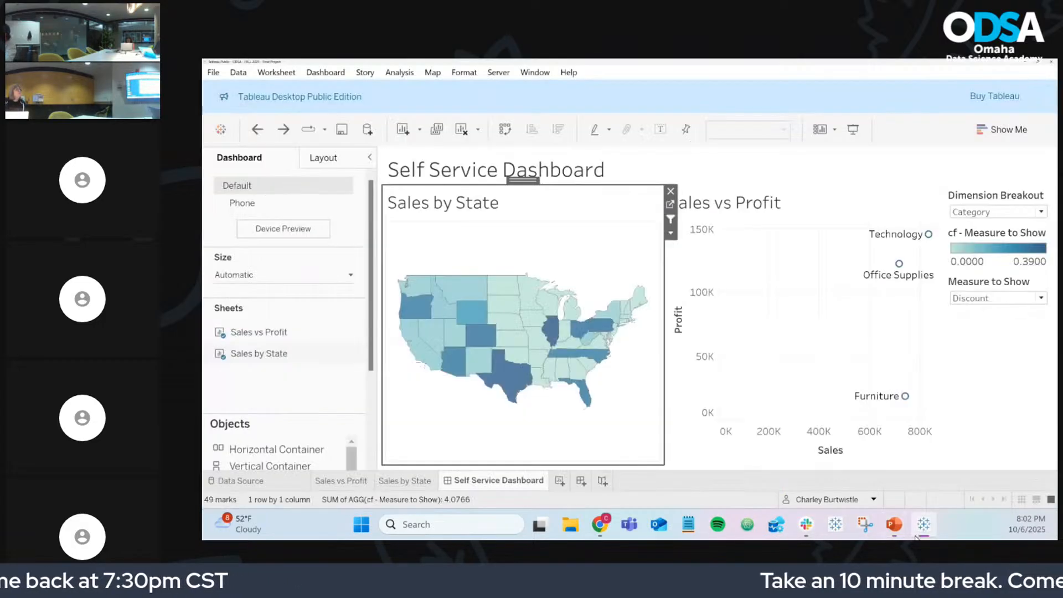
{"action": "left_click", "coordinate": [358, 483]}
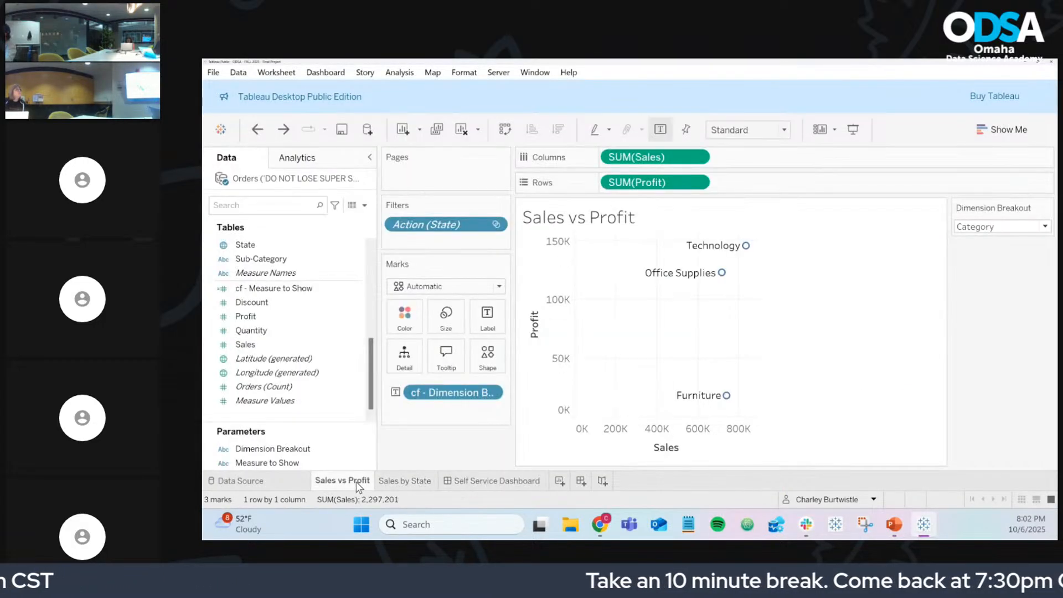
{"action": "left_click", "coordinate": [387, 482]}
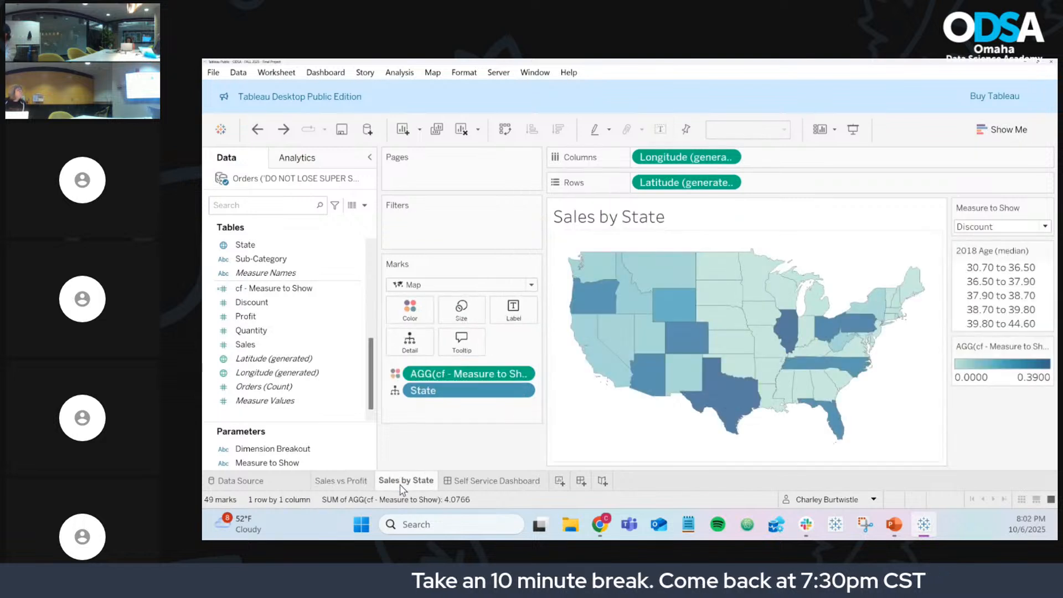
{"action": "left_click", "coordinate": [339, 480]}
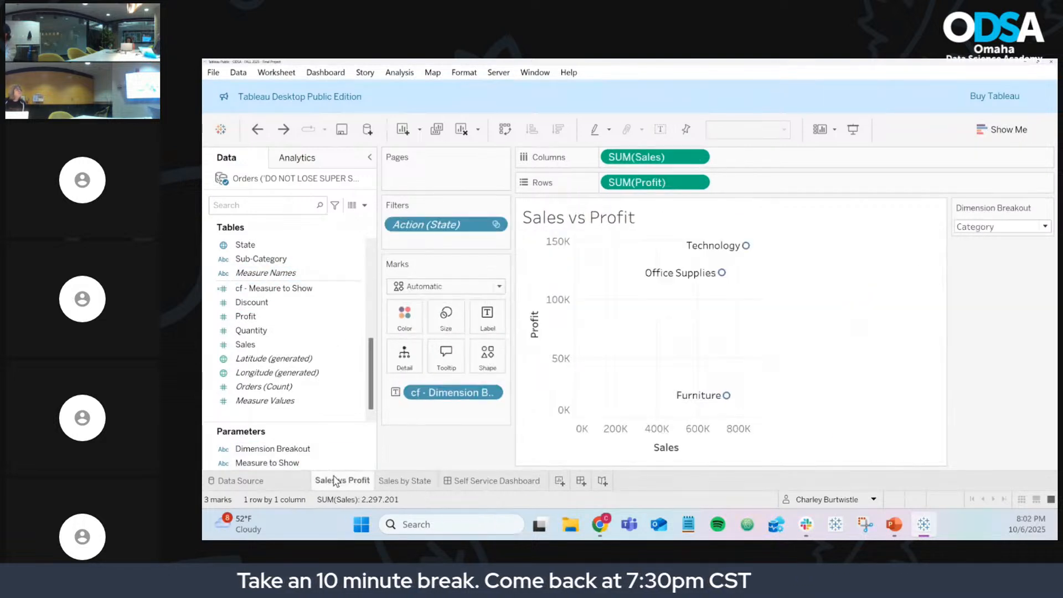
{"action": "left_click_drag", "start_coordinate": [274, 288], "coordinate": [403, 318]}
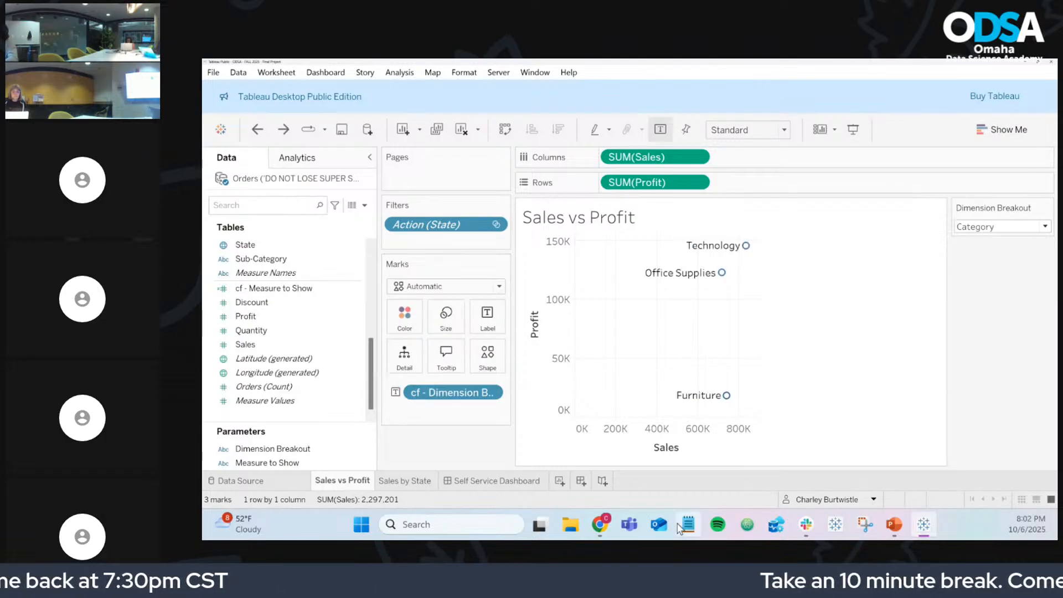
{"action": "key", "text": "alt+Tab"}
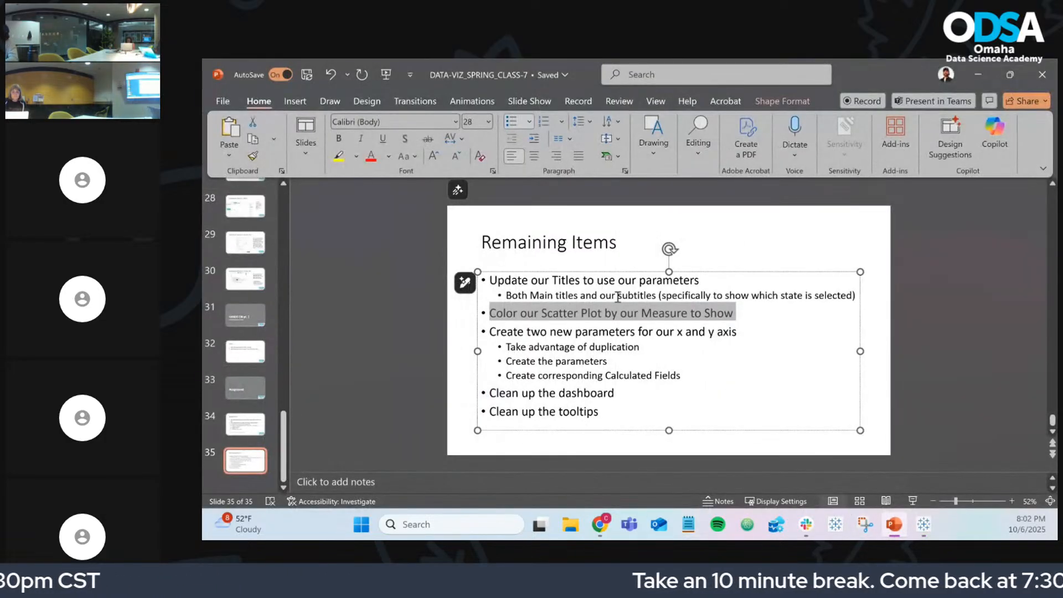
Step: Finish the parameters bullet with "(the same as our measure to show)"
{"action": "triple_click", "coordinate": [621, 336]}
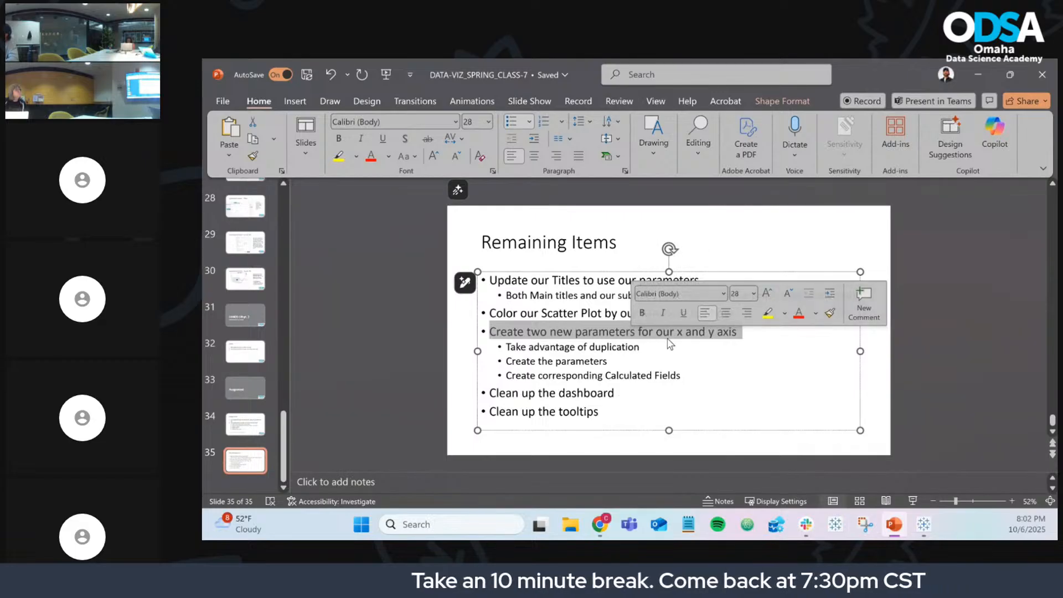
{"action": "left_click", "coordinate": [751, 331]}
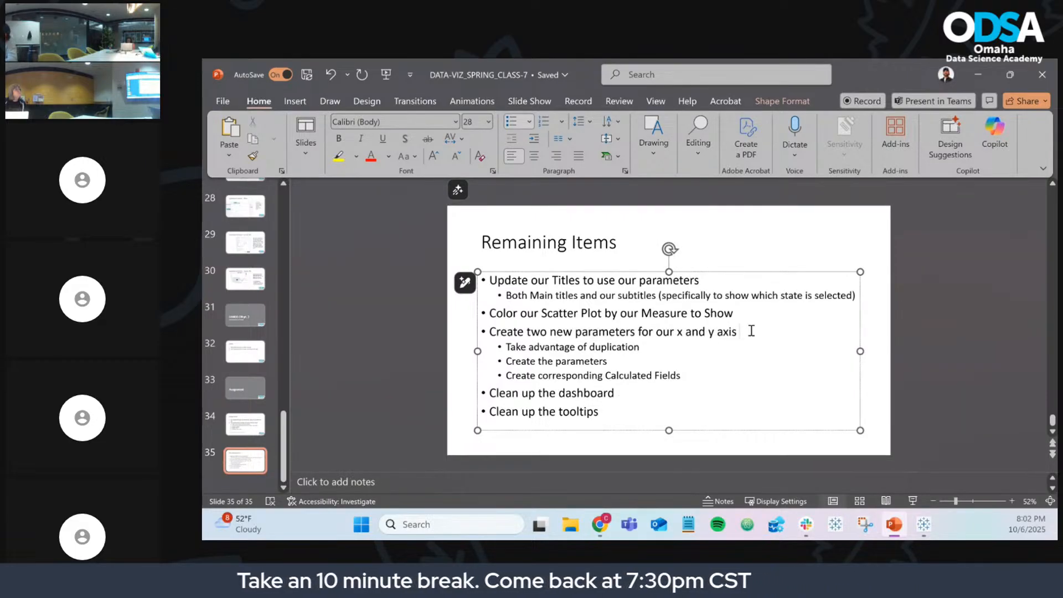
{"action": "type", "text": "(the same as our"}
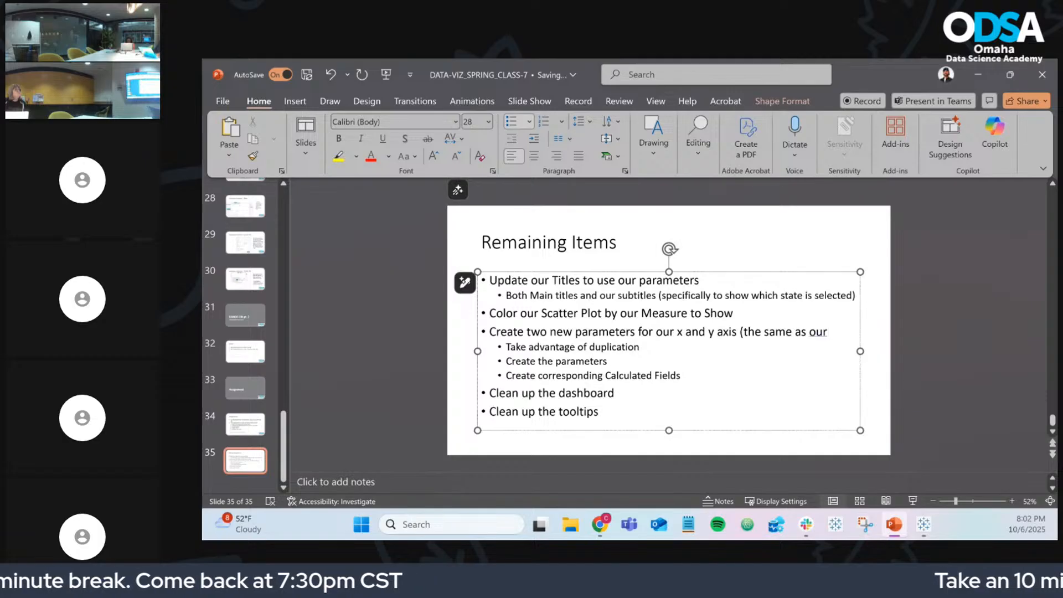
{"action": "mouse_move", "coordinate": [600, 525]}
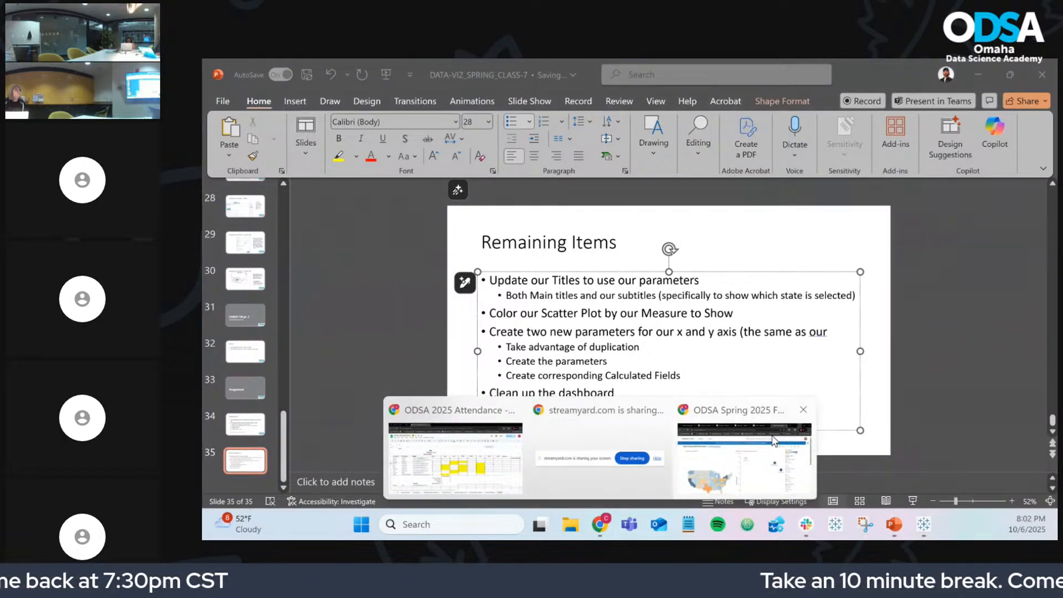
{"action": "mouse_move", "coordinate": [774, 442]}
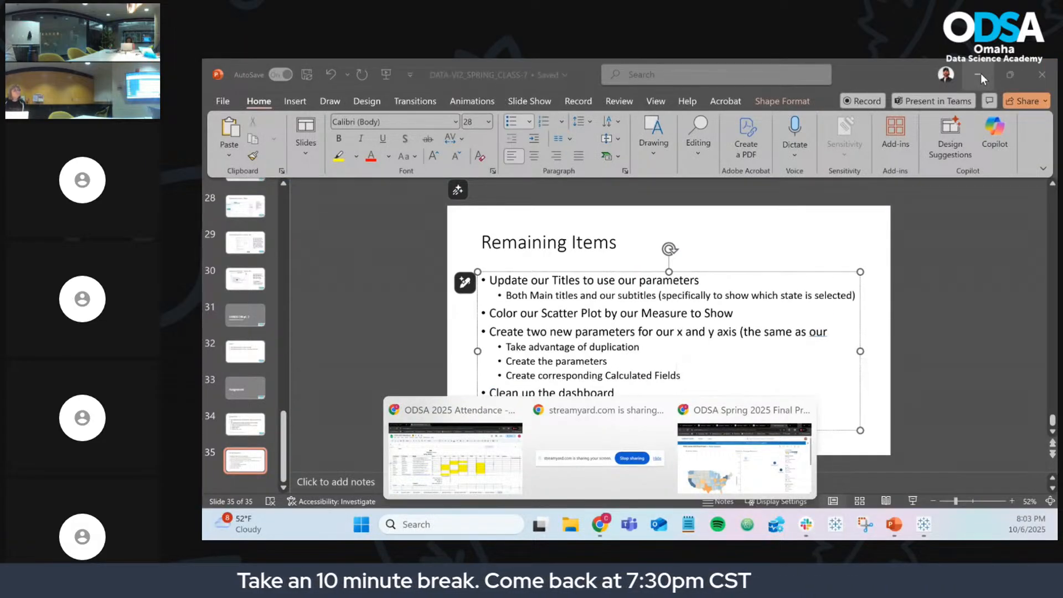
{"action": "left_click", "coordinate": [829, 332]}
{"action": "type", "text": "me"}
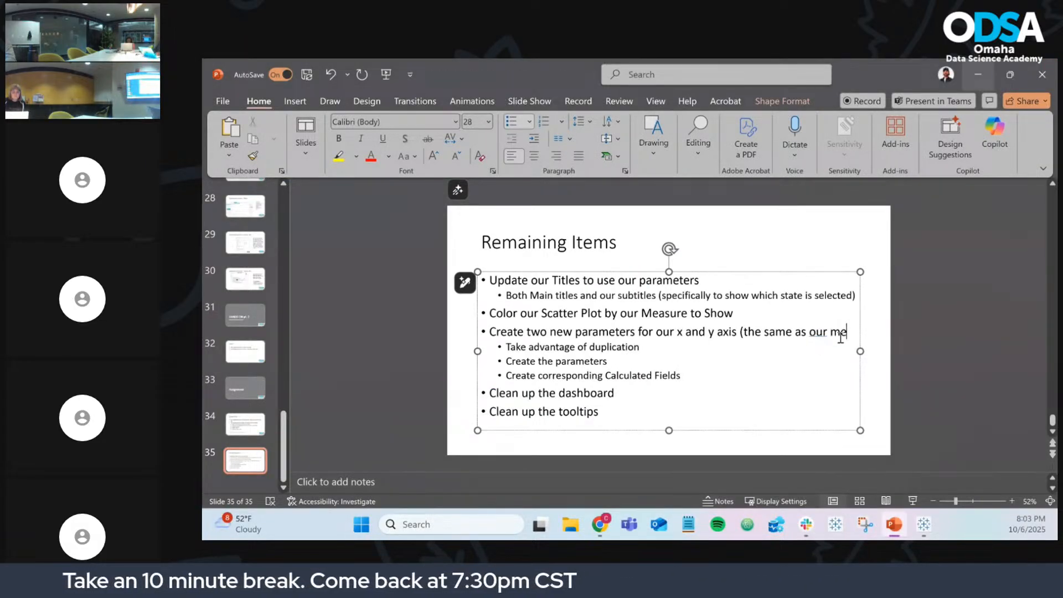
{"action": "type", "text": "asure to show)"}
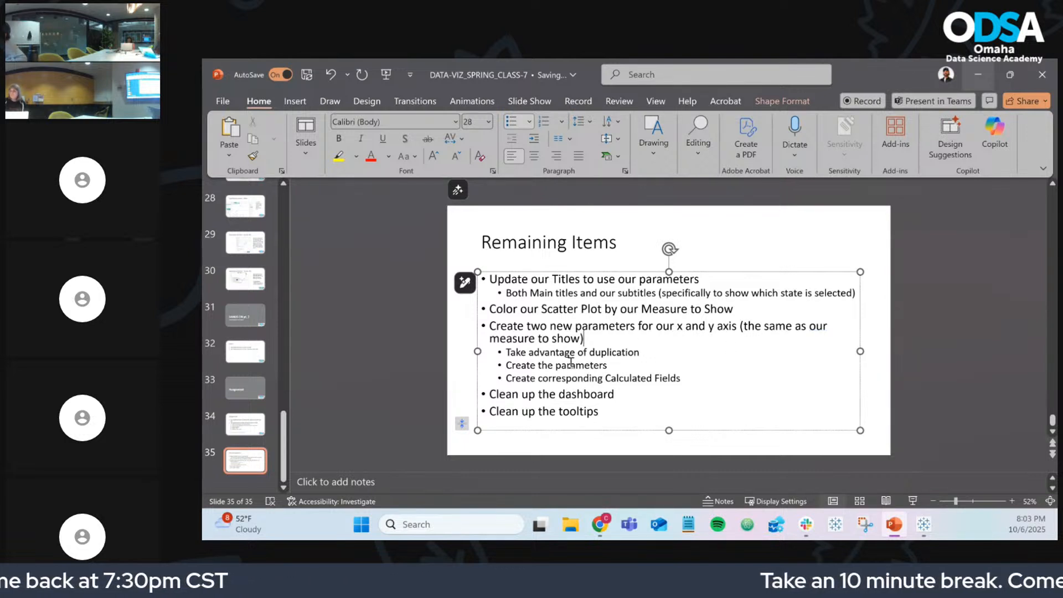
Step: Review the remaining to-do bullets, then return to Tableau's Sales vs Profit sheet
{"action": "double_click", "coordinate": [629, 378]}
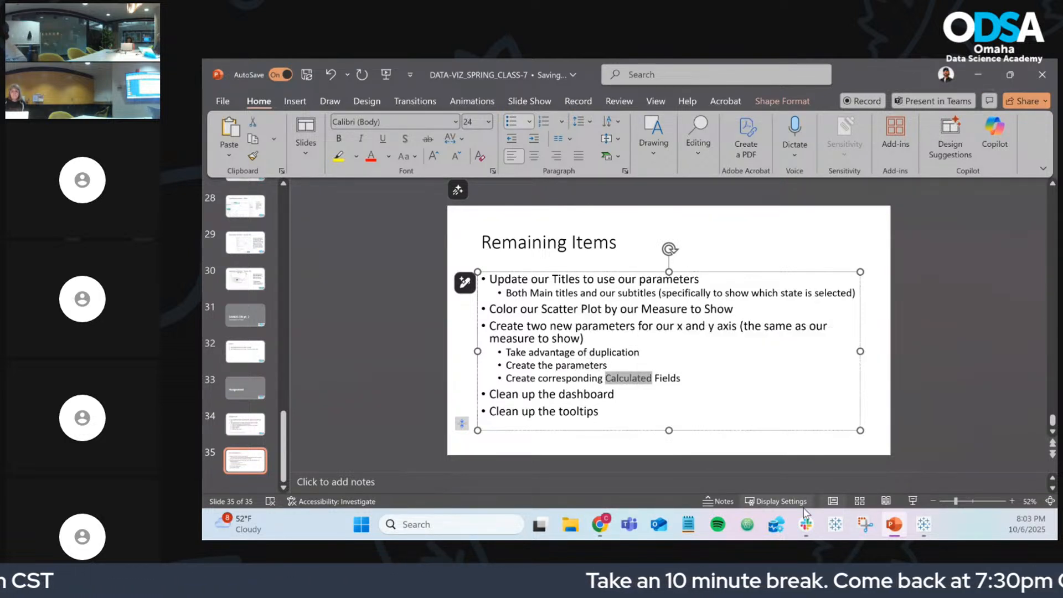
{"action": "left_click", "coordinate": [924, 524]}
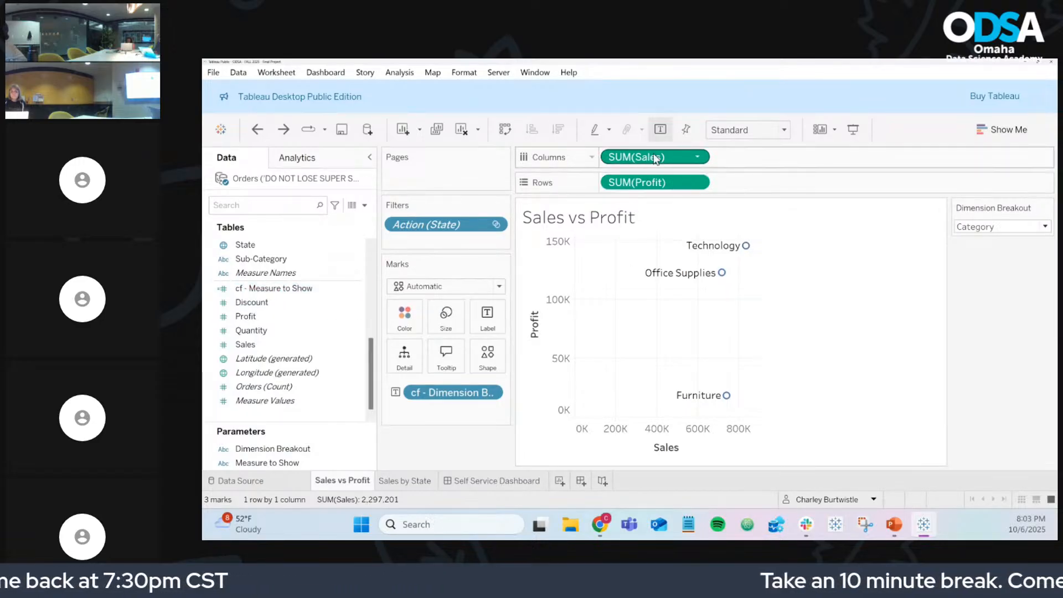
{"action": "left_click", "coordinate": [1031, 62]}
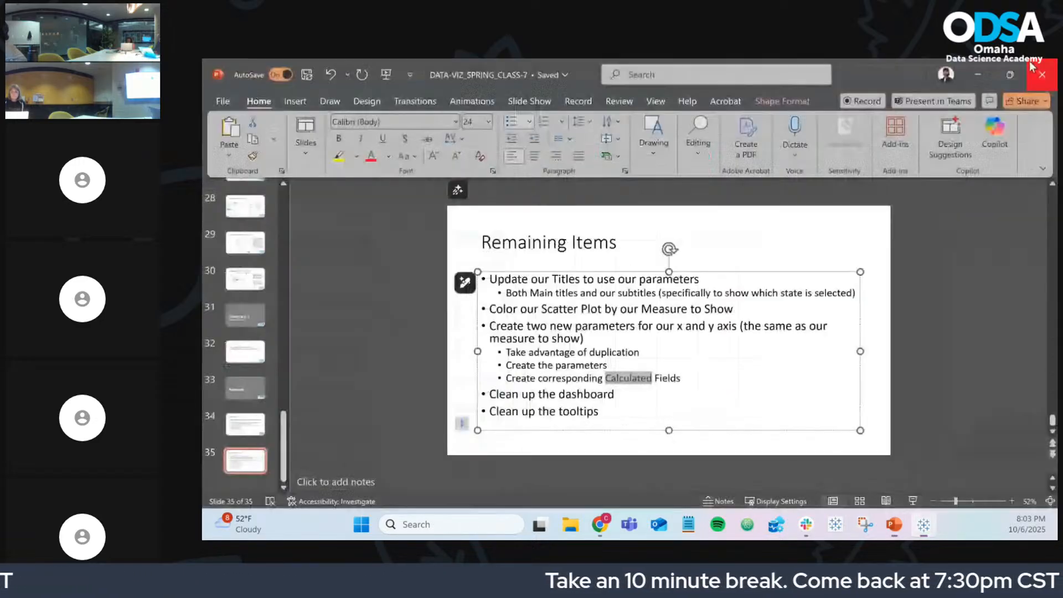
{"action": "triple_click", "coordinate": [582, 395]}
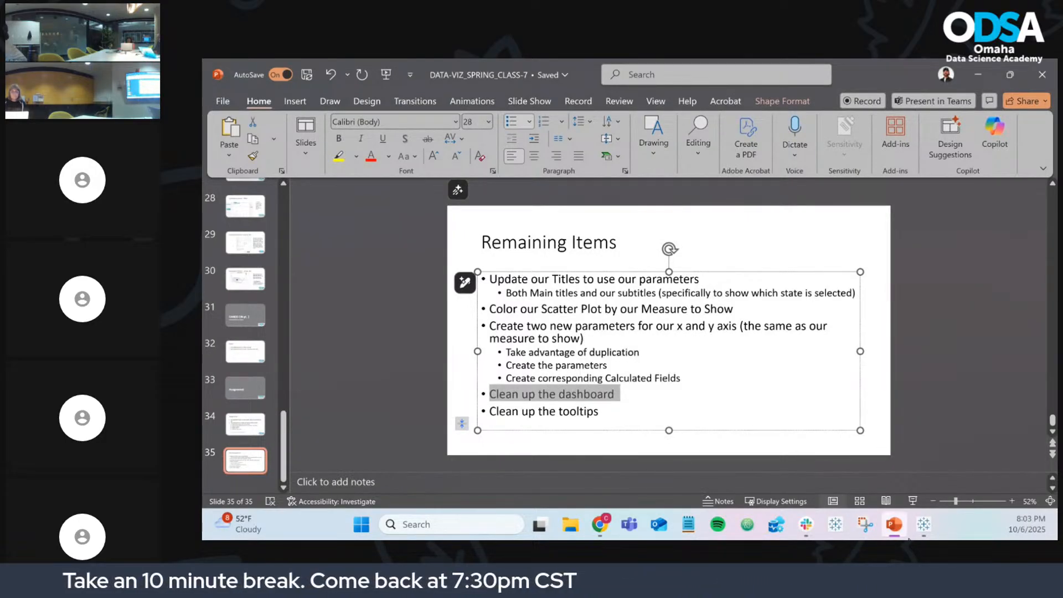
{"action": "left_click", "coordinate": [926, 532]}
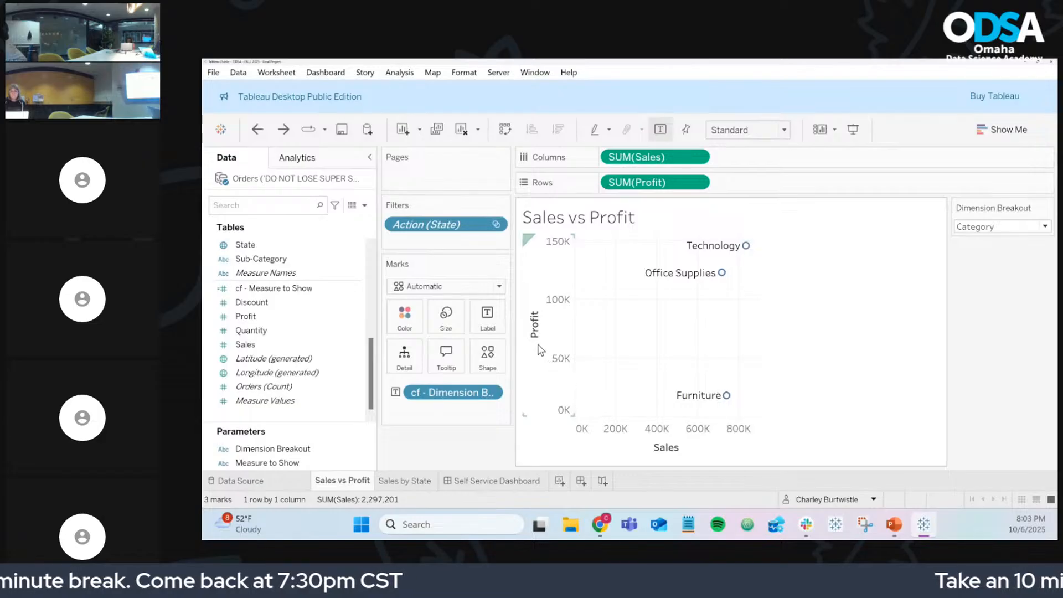
Step: Delete 'cf - ' so the scatter tooltip reads 'Dimension Breakout', then open the Self Service Dashboard
{"action": "left_click", "coordinate": [489, 324]}
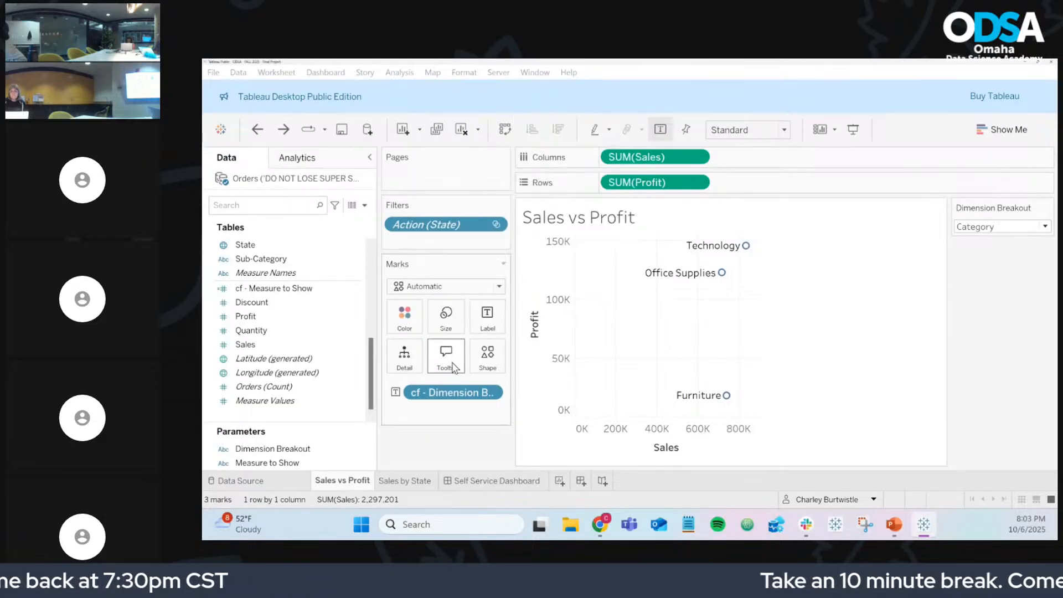
{"action": "left_click", "coordinate": [448, 359]}
{"action": "left_click", "coordinate": [553, 258]}
{"action": "key", "text": "BackSpace"}
{"action": "key", "text": "BackSpace"}
{"action": "key", "text": "BackSpace"}
{"action": "key", "text": "BackSpace"}
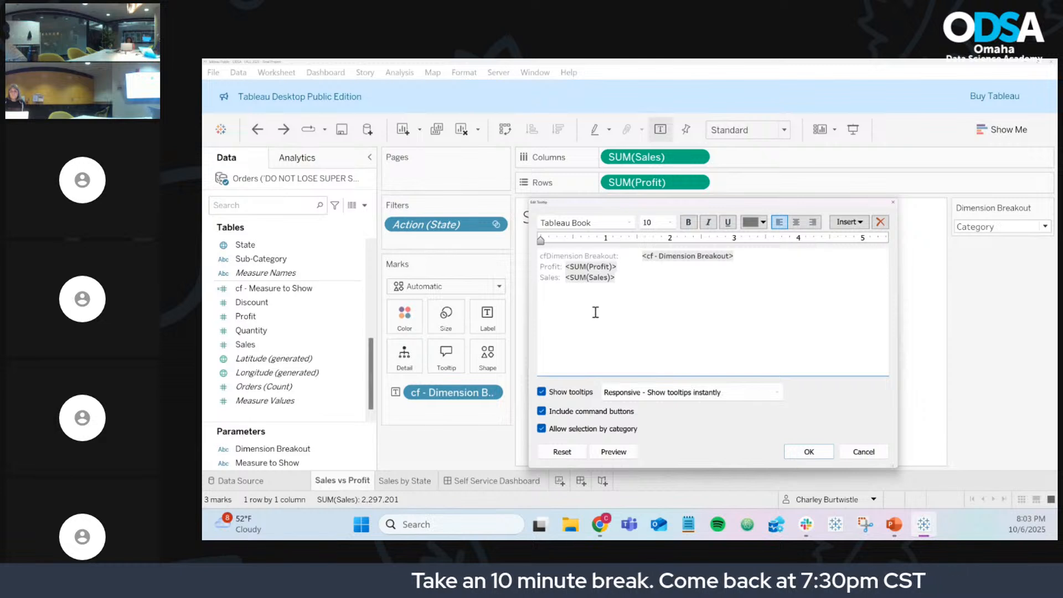
{"action": "key", "text": "BackSpace"}
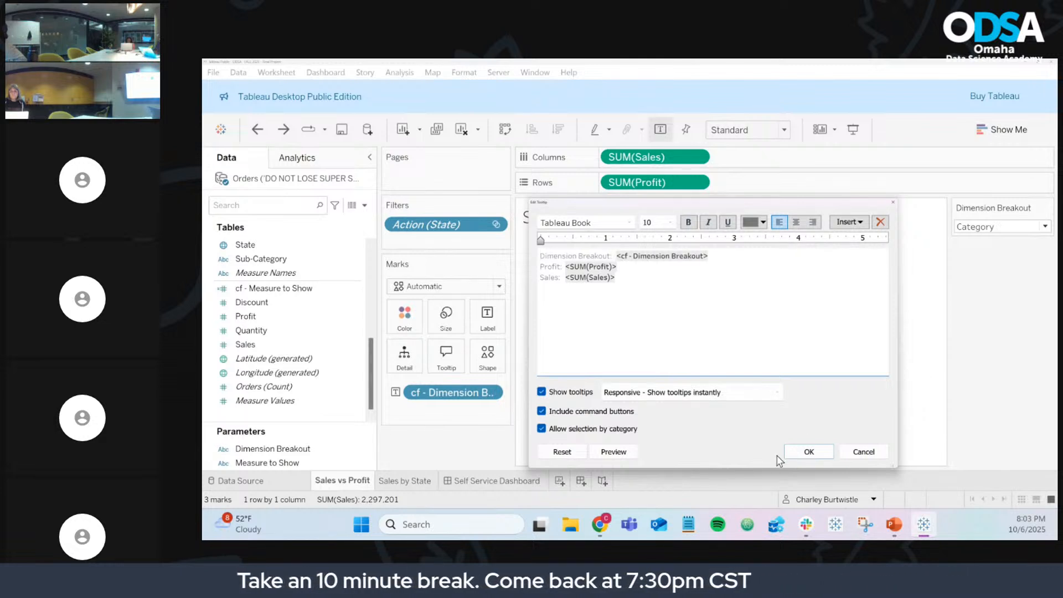
{"action": "left_click", "coordinate": [807, 452]}
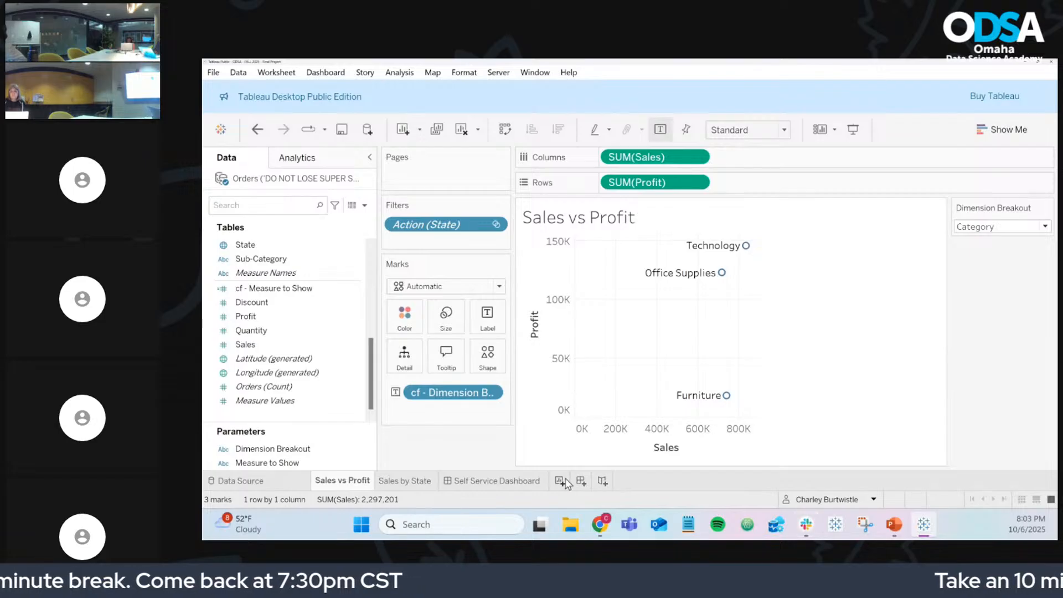
{"action": "left_click", "coordinate": [518, 482]}
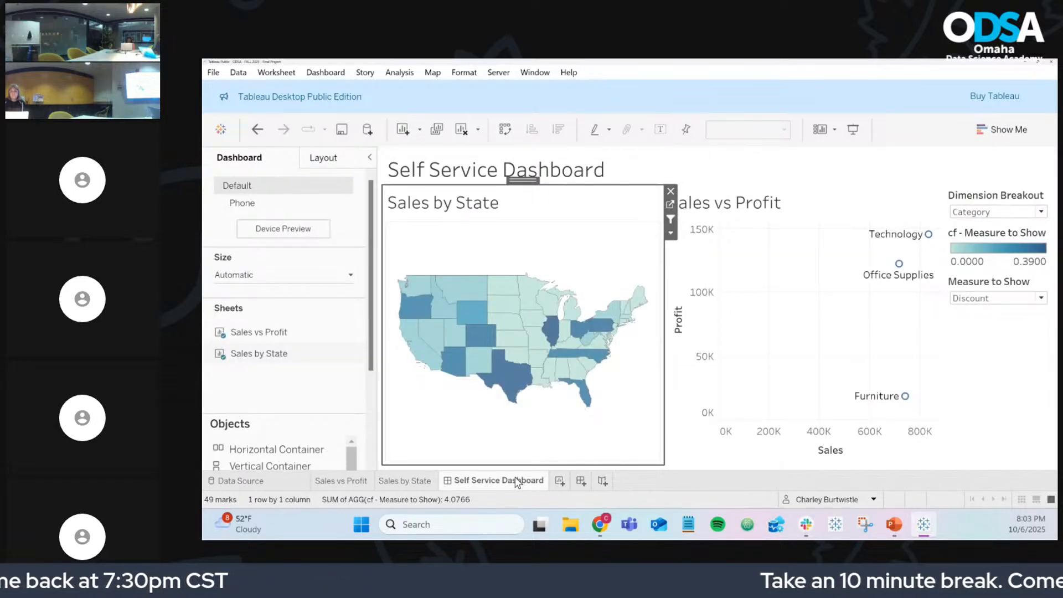
{"action": "left_click", "coordinate": [895, 525]}
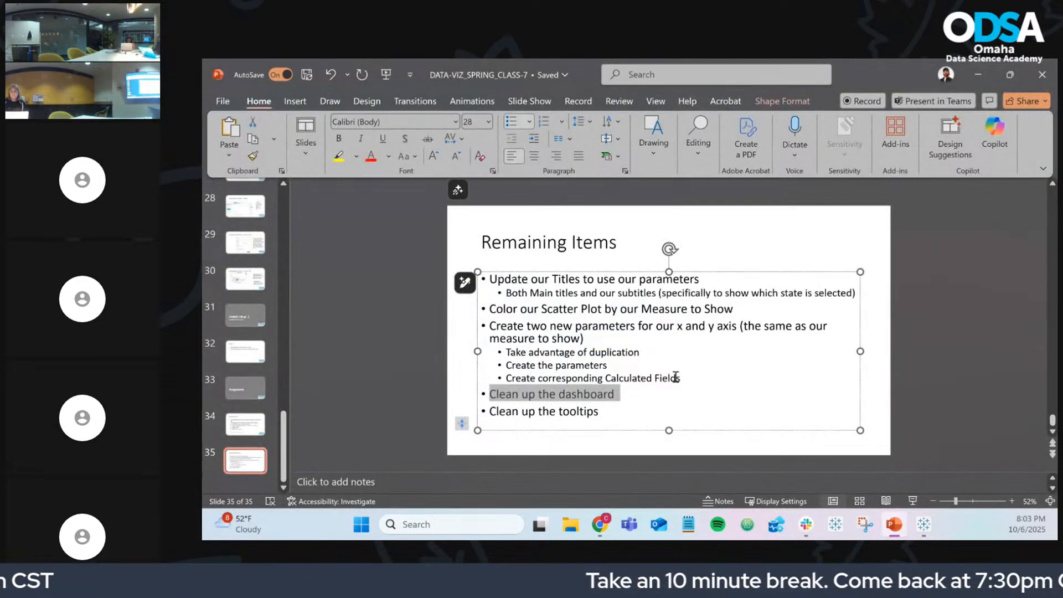
{"action": "left_click", "coordinate": [676, 396]}
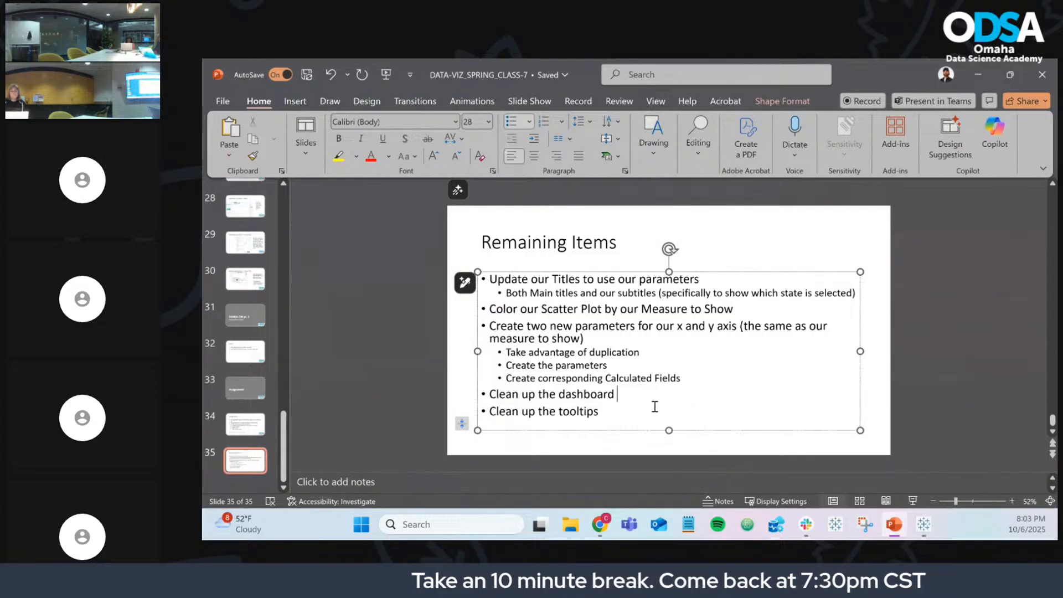
{"action": "left_click_drag", "start_coordinate": [601, 413], "coordinate": [461, 275]}
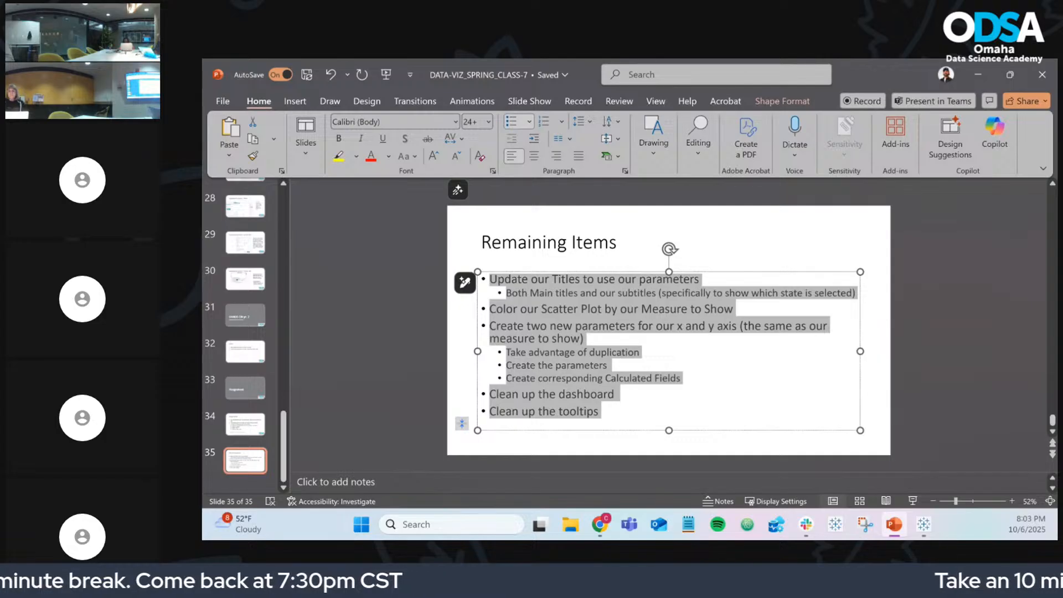
{"action": "key", "text": "alt+Tab"}
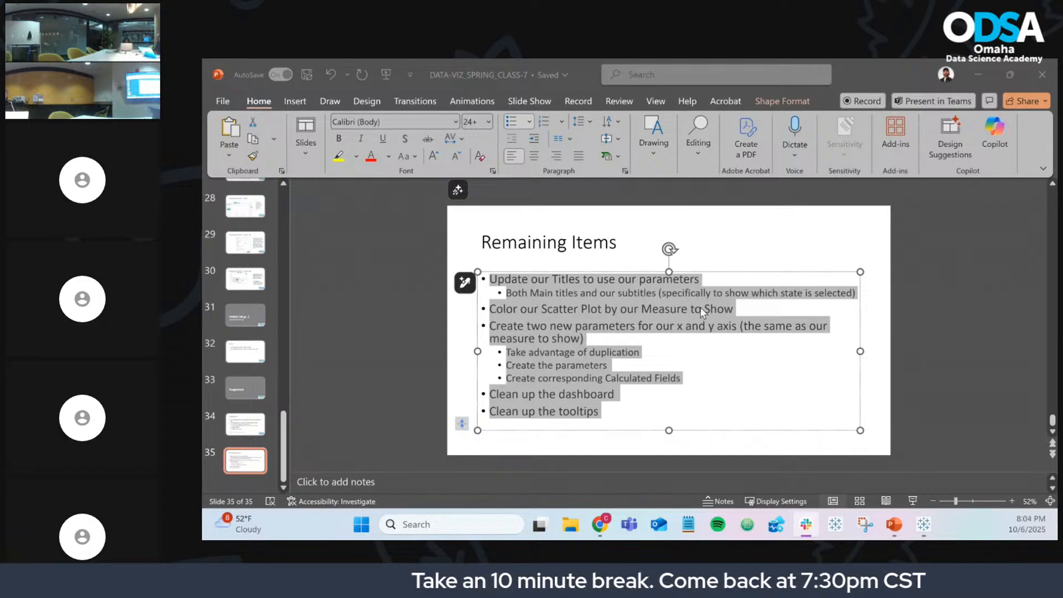
{"action": "left_click", "coordinate": [974, 73]}
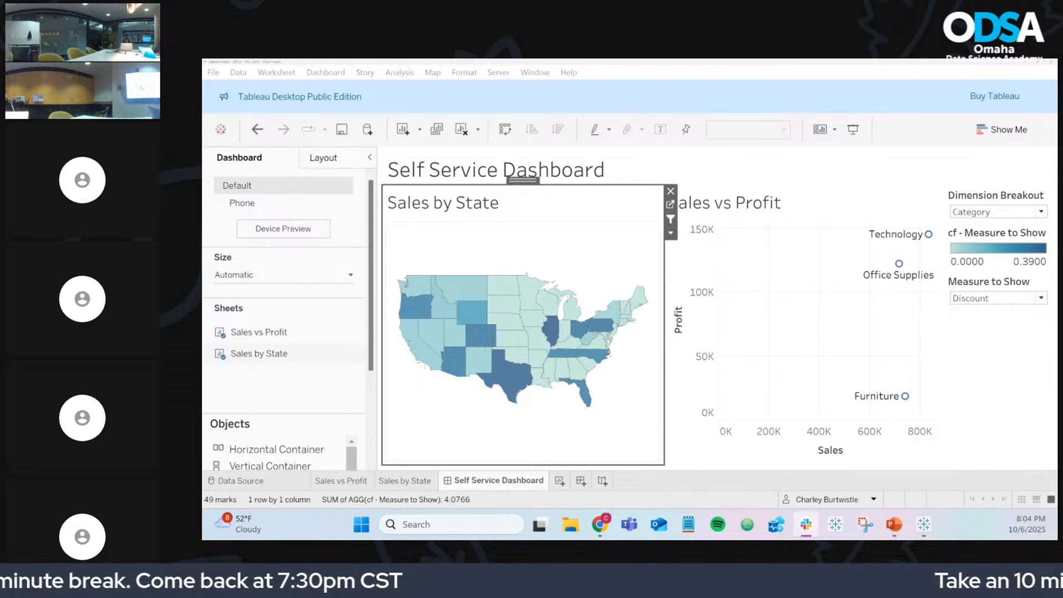
Step: Show the published Spring 2025 dashboard in Chrome and copy its full page URL
{"action": "mouse_move", "coordinate": [596, 534]}
{"action": "left_click", "coordinate": [720, 454]}
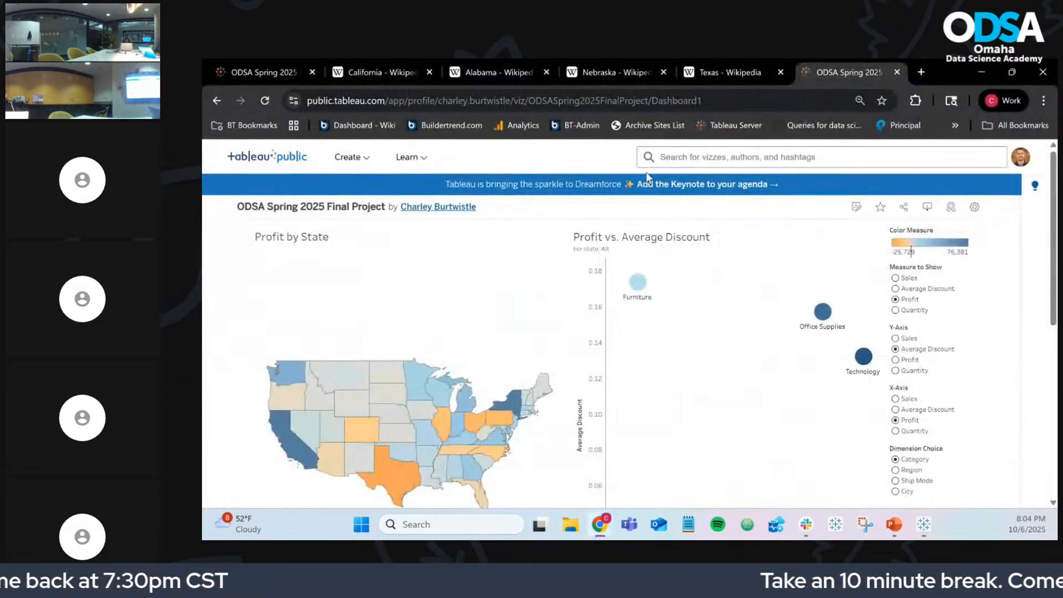
{"action": "double_click", "coordinate": [663, 101]}
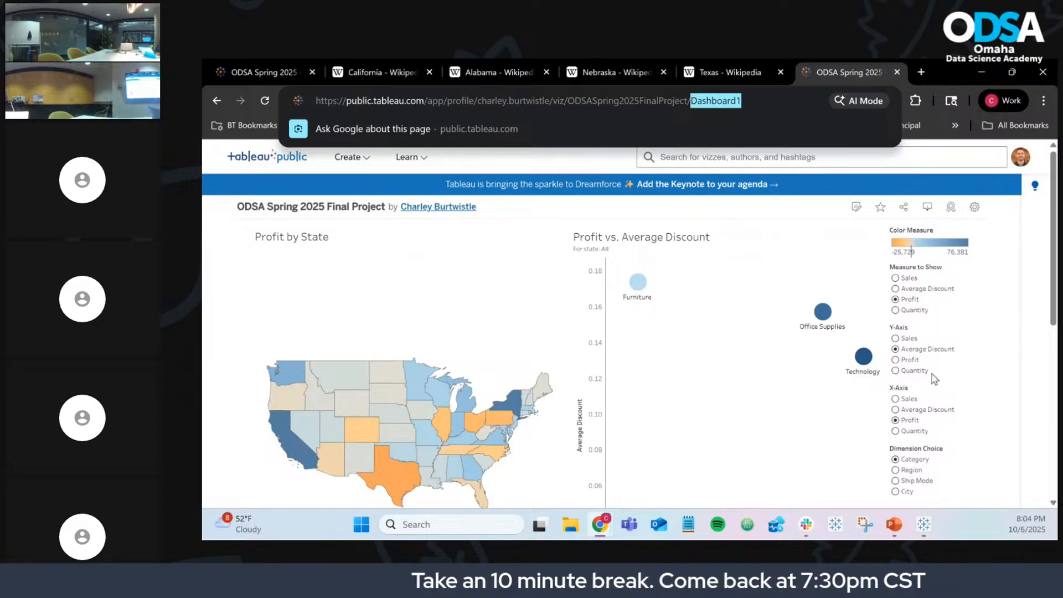
{"action": "scroll", "coordinate": [946, 355], "scroll_direction": "down", "scroll_amount": 3}
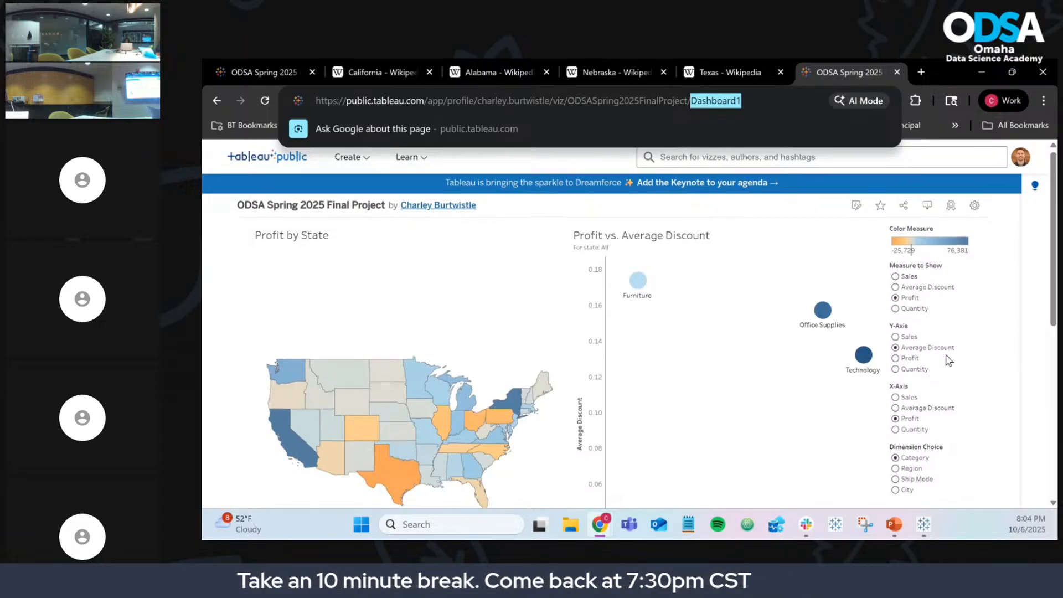
{"action": "scroll", "coordinate": [946, 355], "scroll_direction": "up", "scroll_amount": 3}
{"action": "triple_click", "coordinate": [690, 103]}
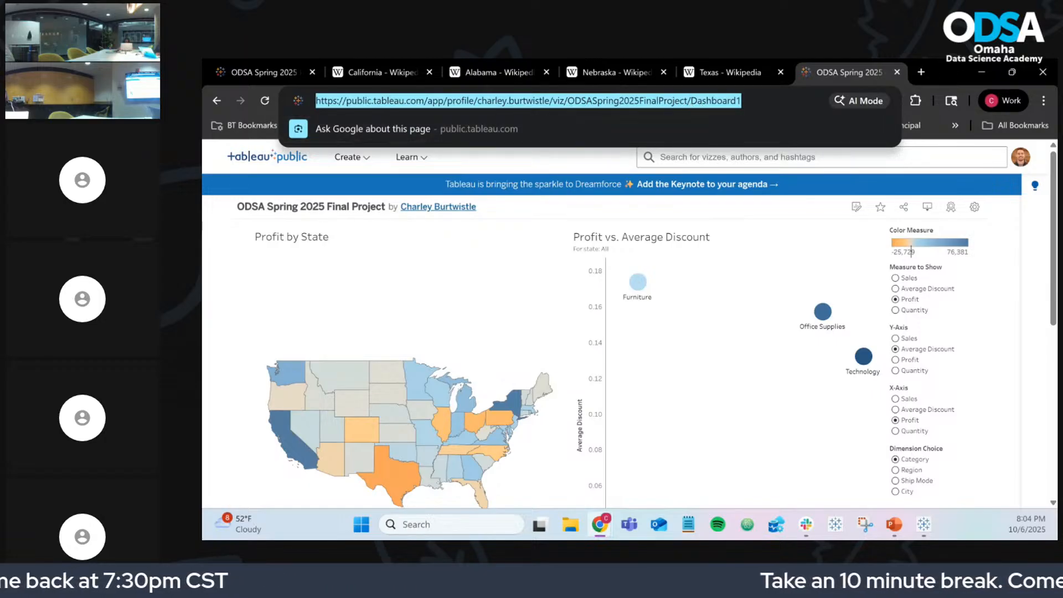
{"action": "key", "text": "alt+Tab"}
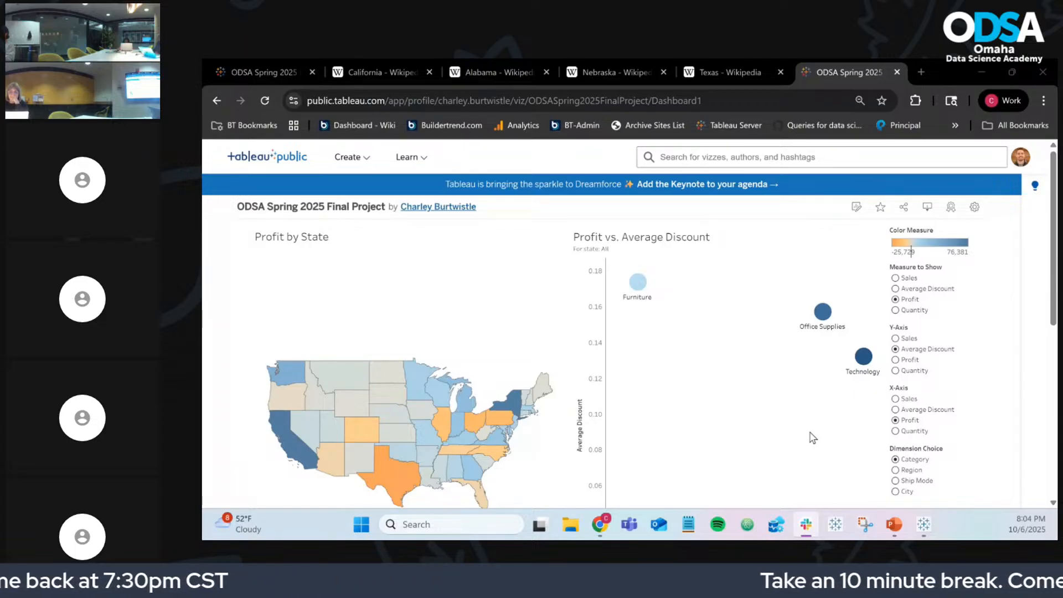
Step: Overwrite 'ODSA - FALL 2025 - Final Project' on Tableau Public, then return to the Remaining Items slide
{"action": "left_click", "coordinate": [924, 524]}
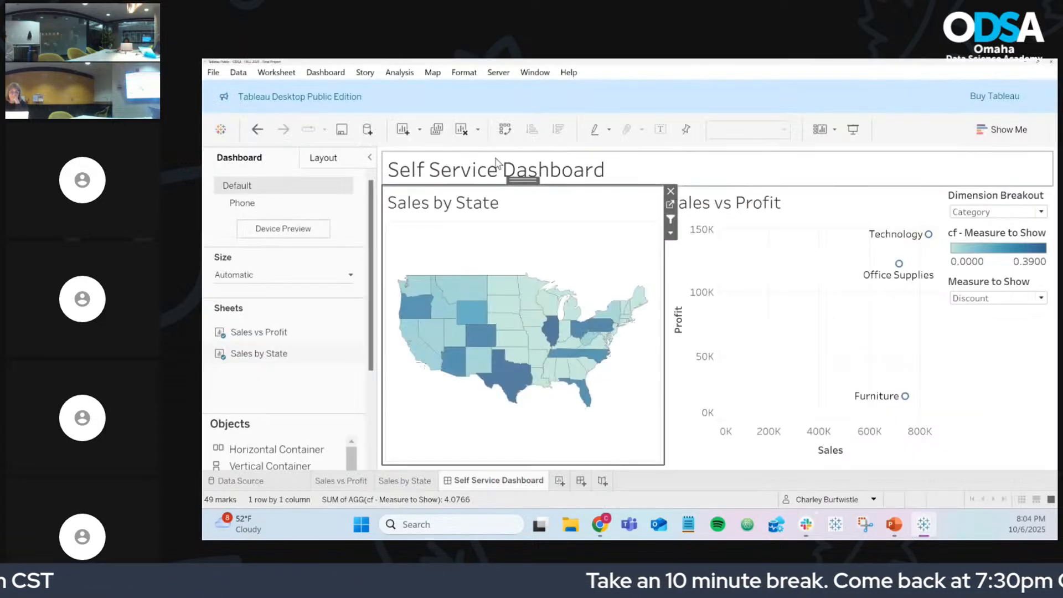
{"action": "left_click", "coordinate": [342, 130]}
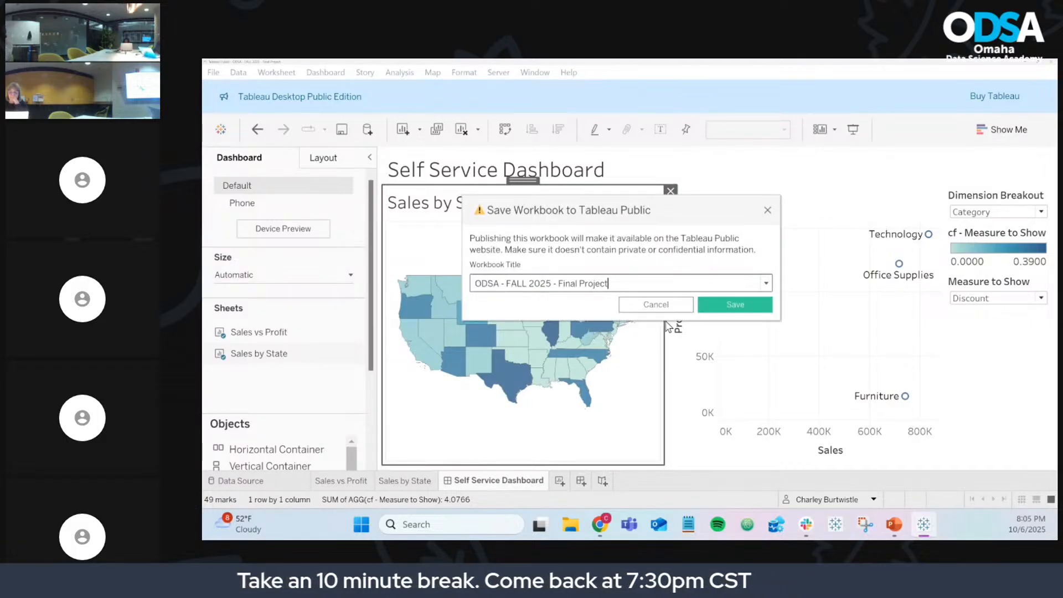
{"action": "left_click", "coordinate": [712, 307]}
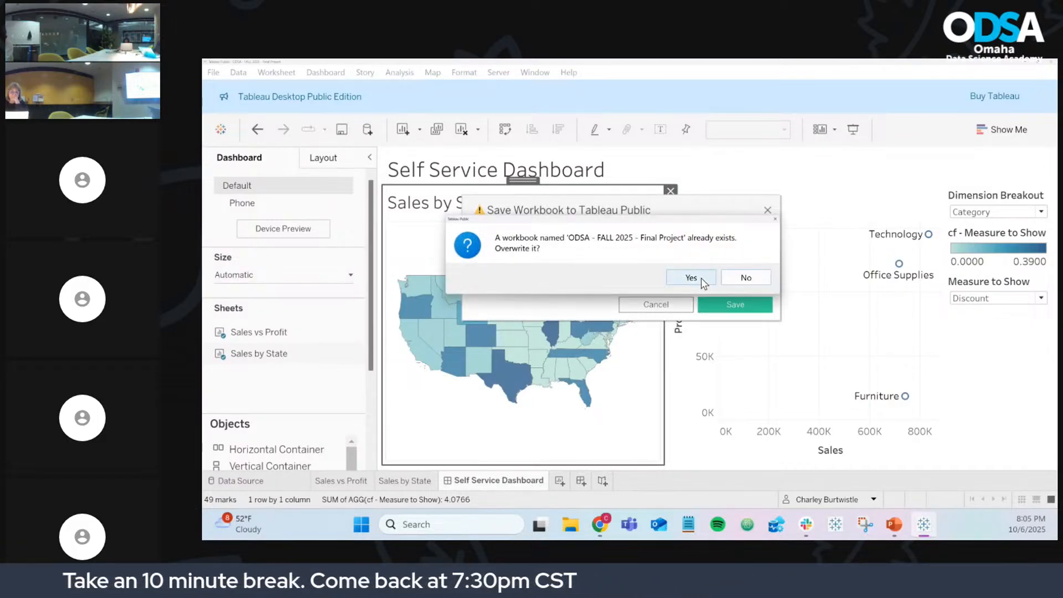
{"action": "left_click", "coordinate": [692, 278]}
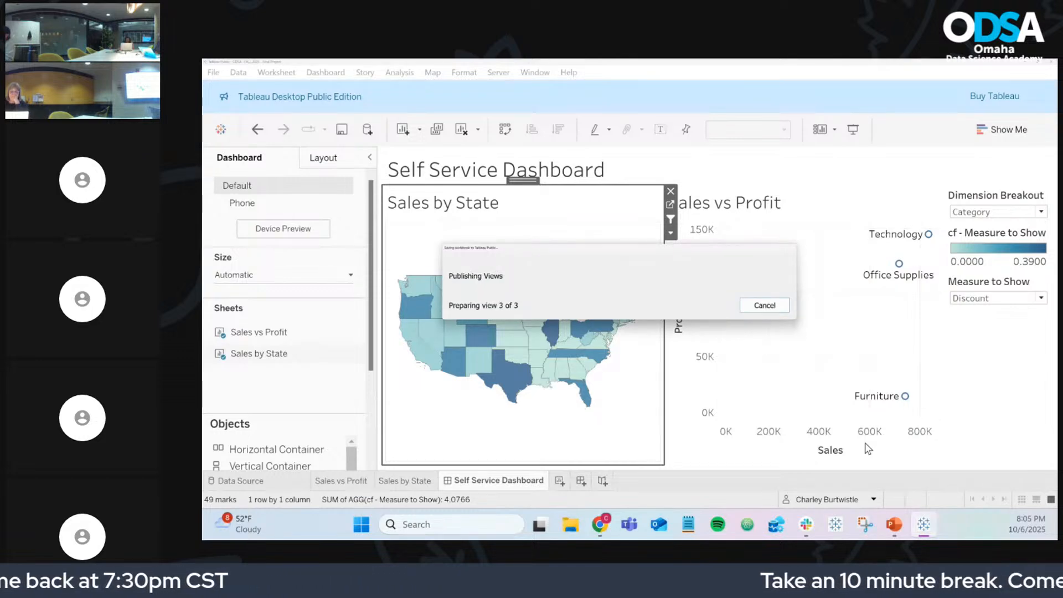
{"action": "left_click", "coordinate": [895, 525]}
{"action": "left_click", "coordinate": [562, 281]}
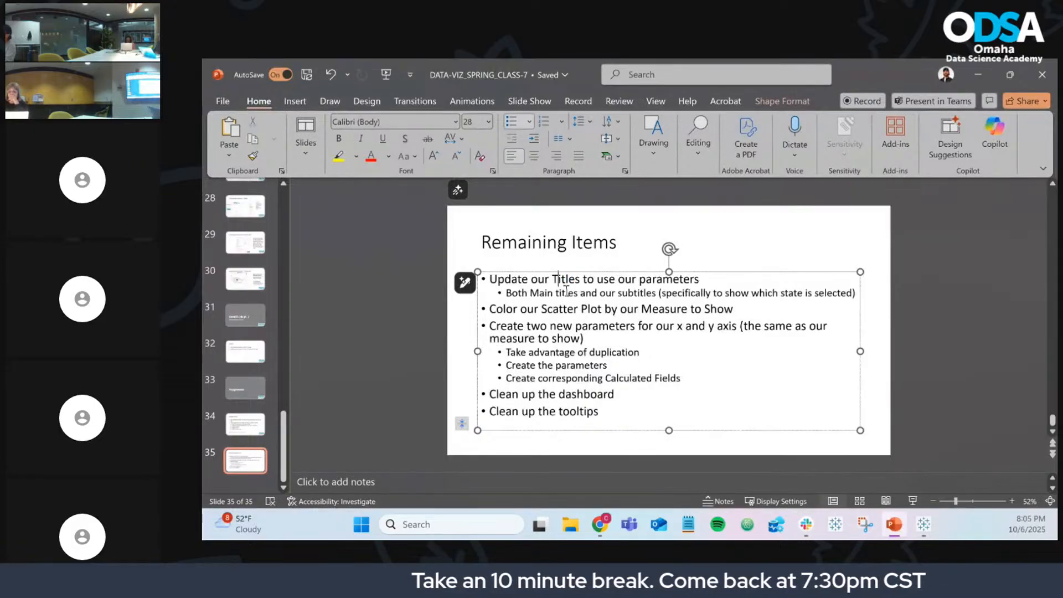